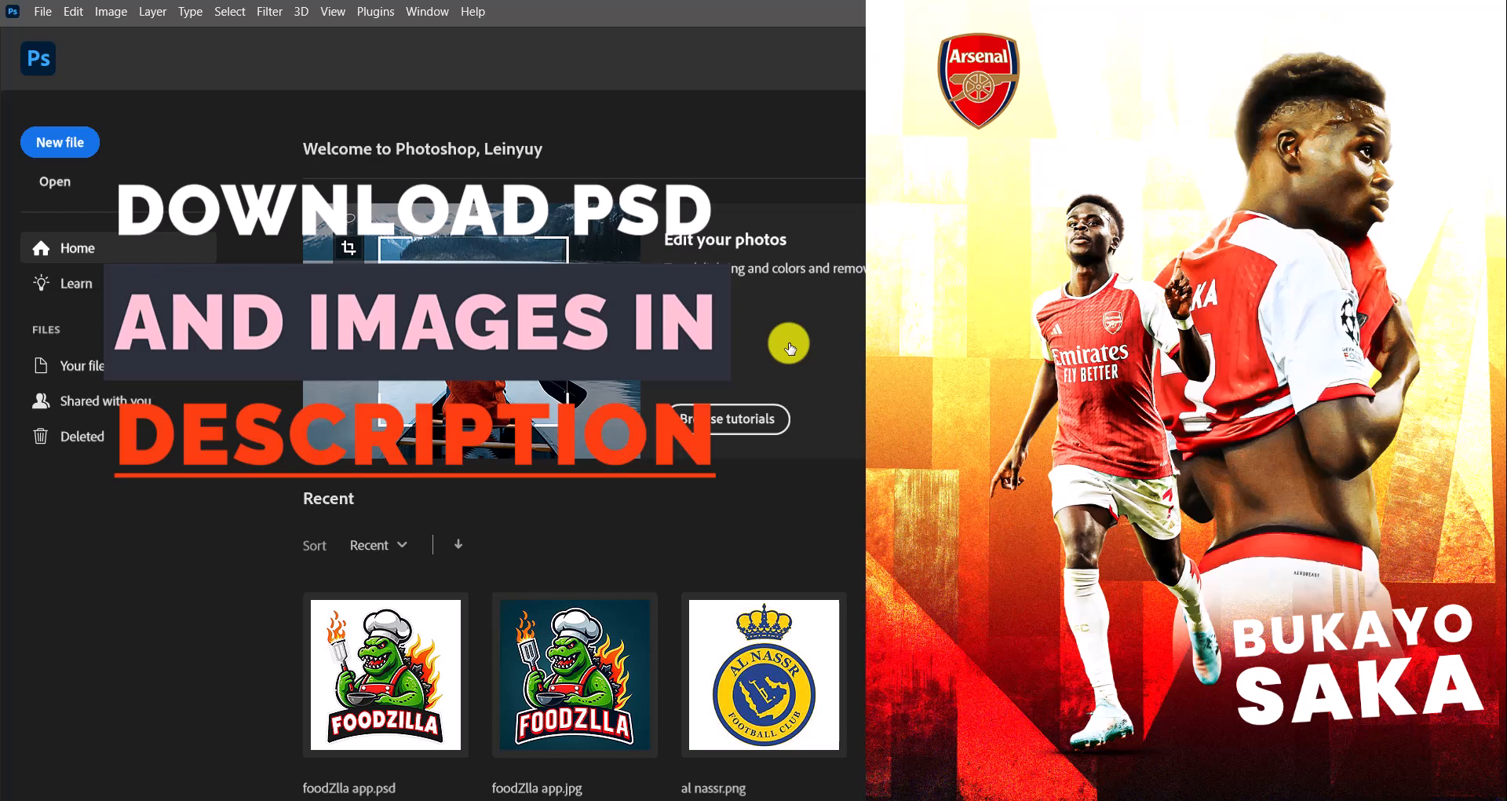
scroll(789, 346, "down", 3)
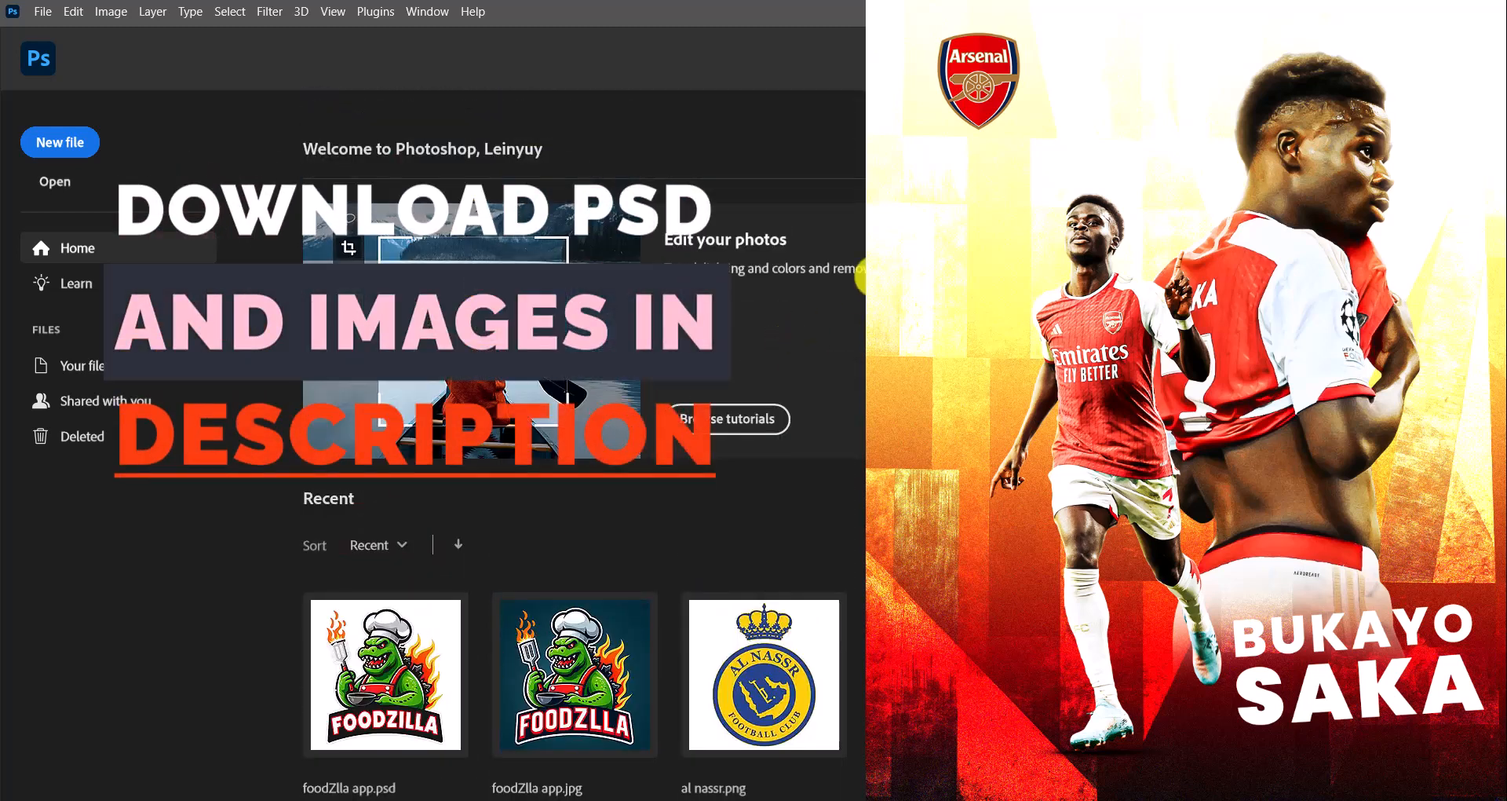
scroll(463, 146, "down", 3)
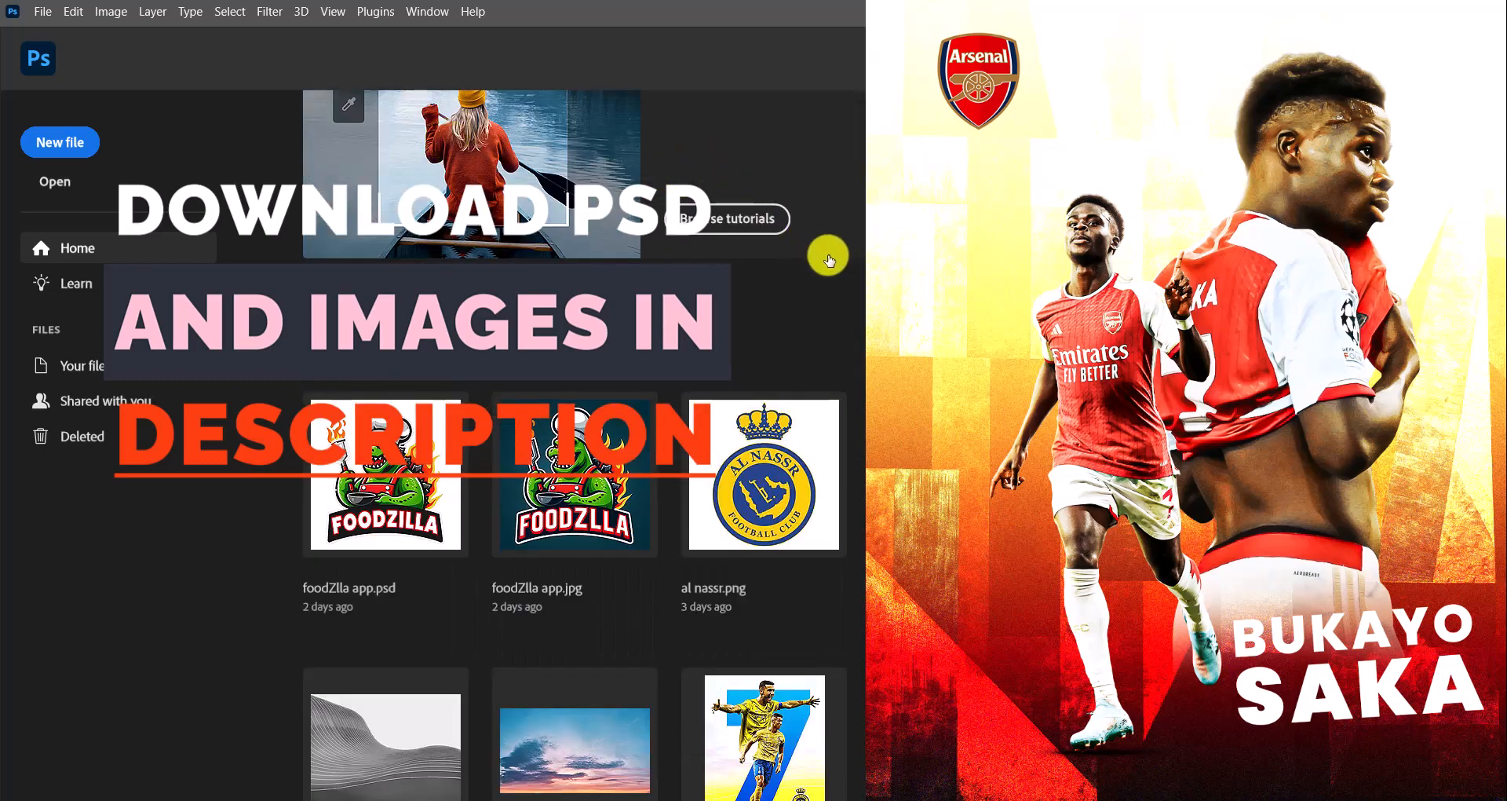
scroll(828, 259, "up", 3)
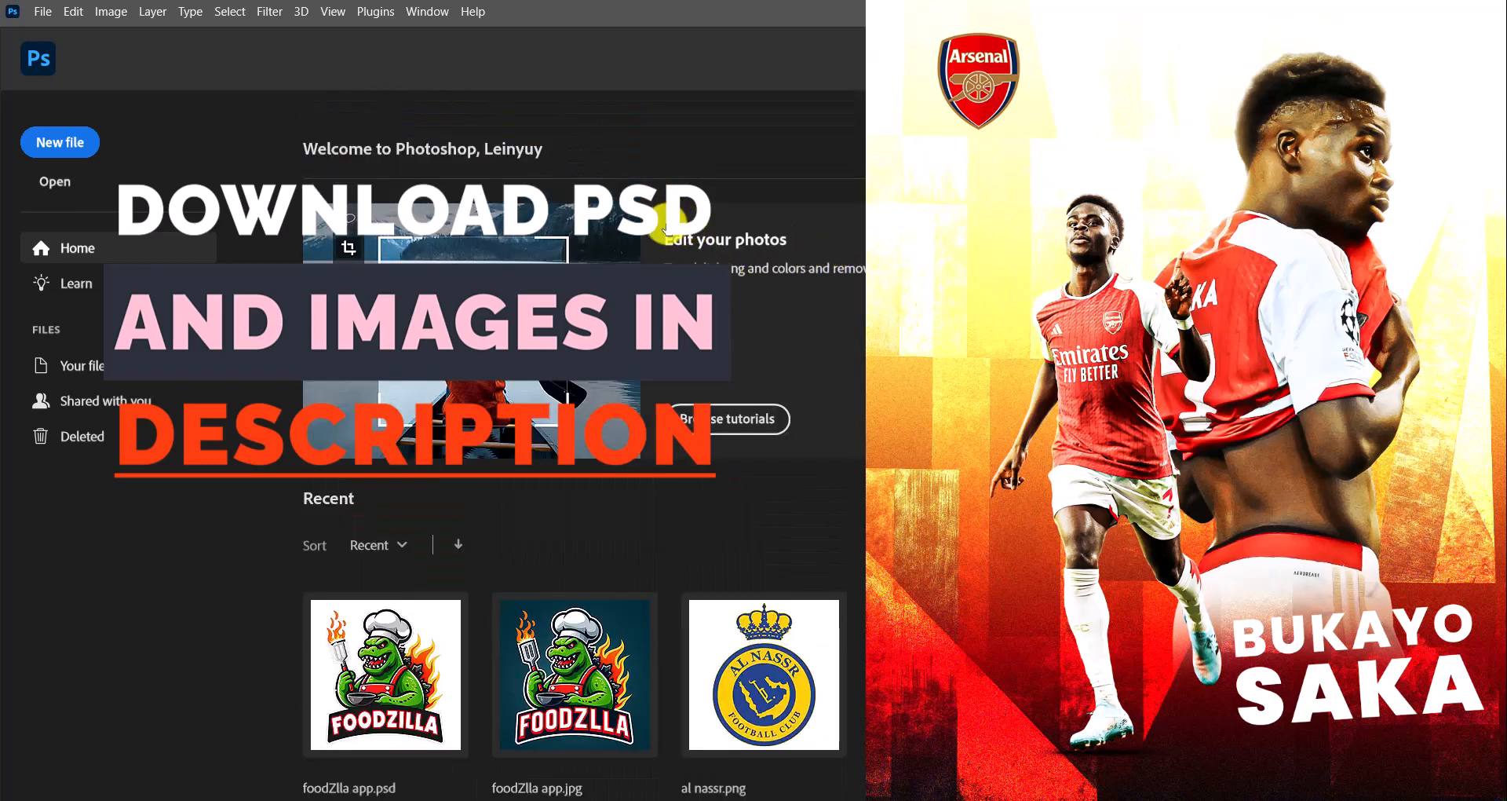
scroll(675, 222, "down", 3)
scroll(675, 224, "up", 3)
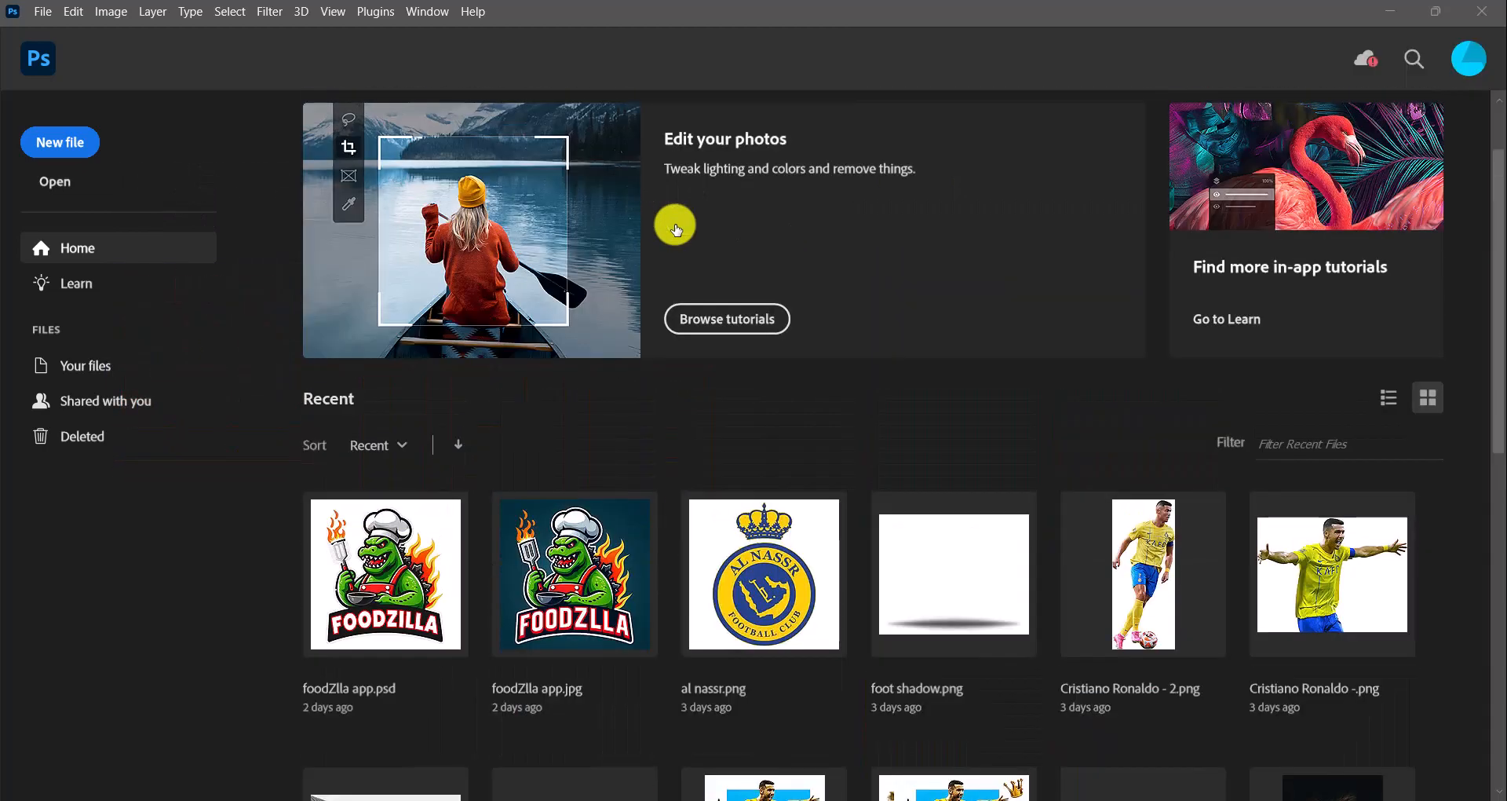
scroll(798, 356, "down", 3)
scroll(774, 343, "up", 3)
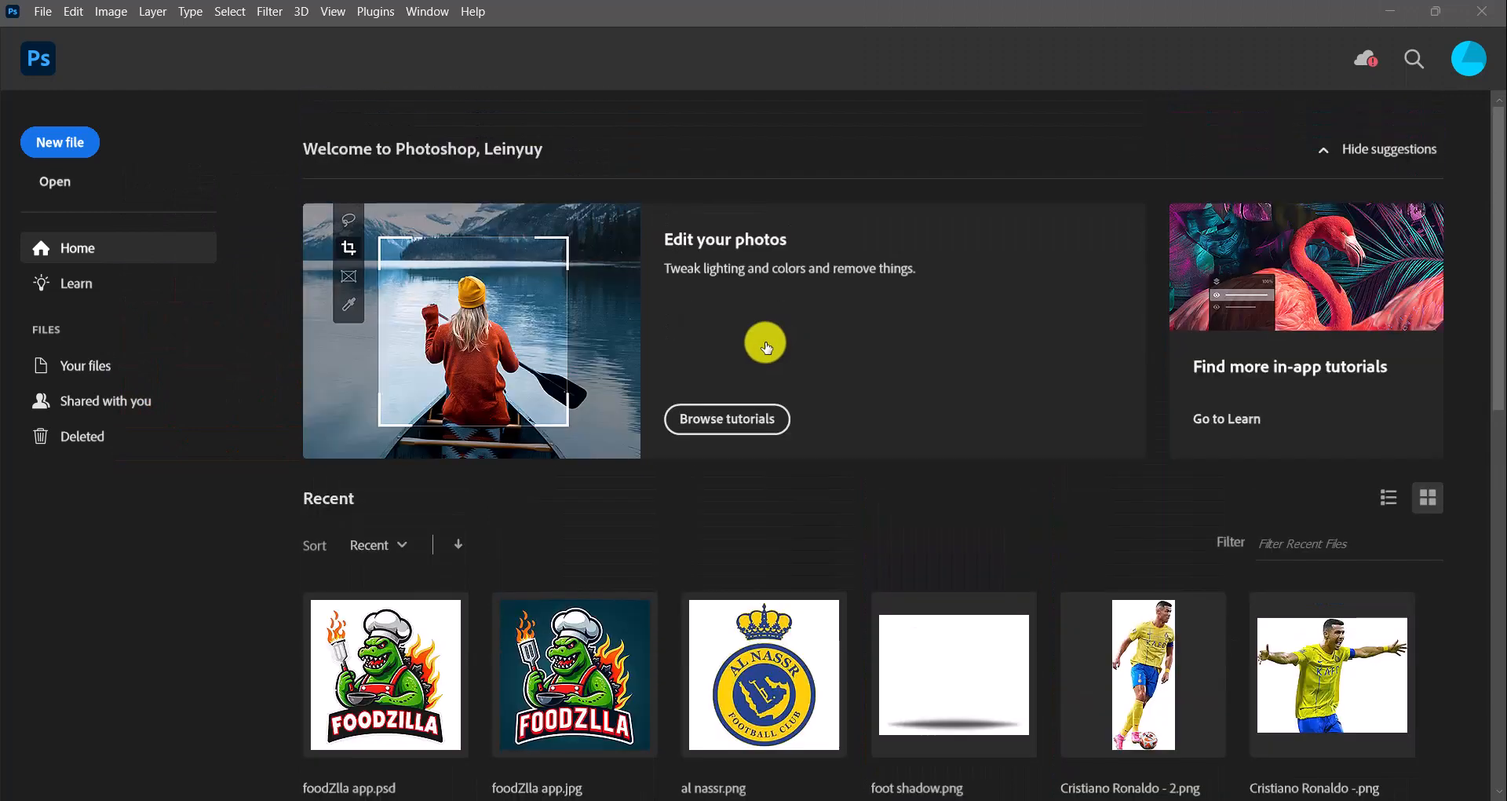
Step: Create a new 1080 x 1350 px document at 300 ppi in RGB Color, 16 bit, with a white background
left_click(66, 146)
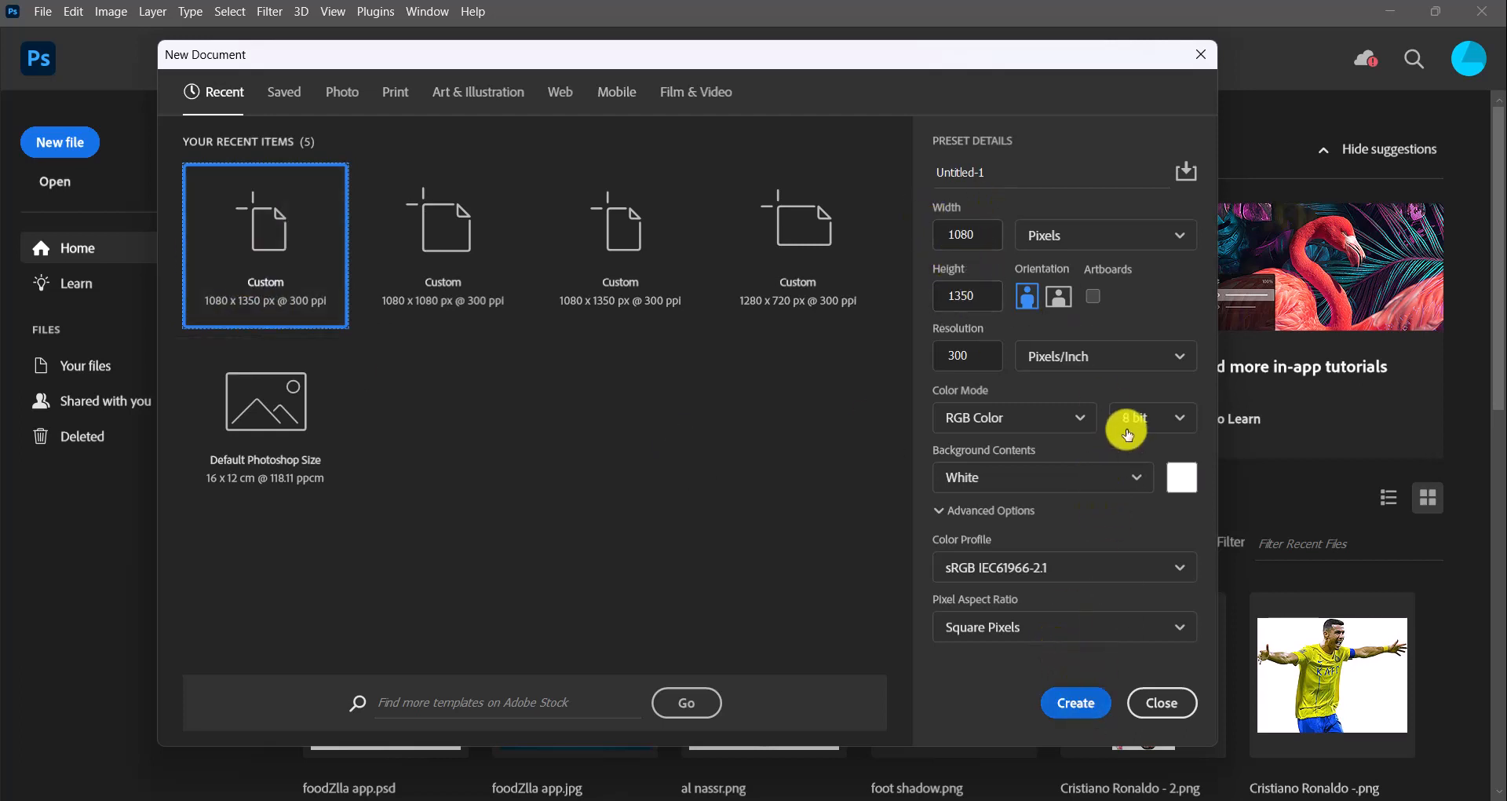
left_click(1176, 429)
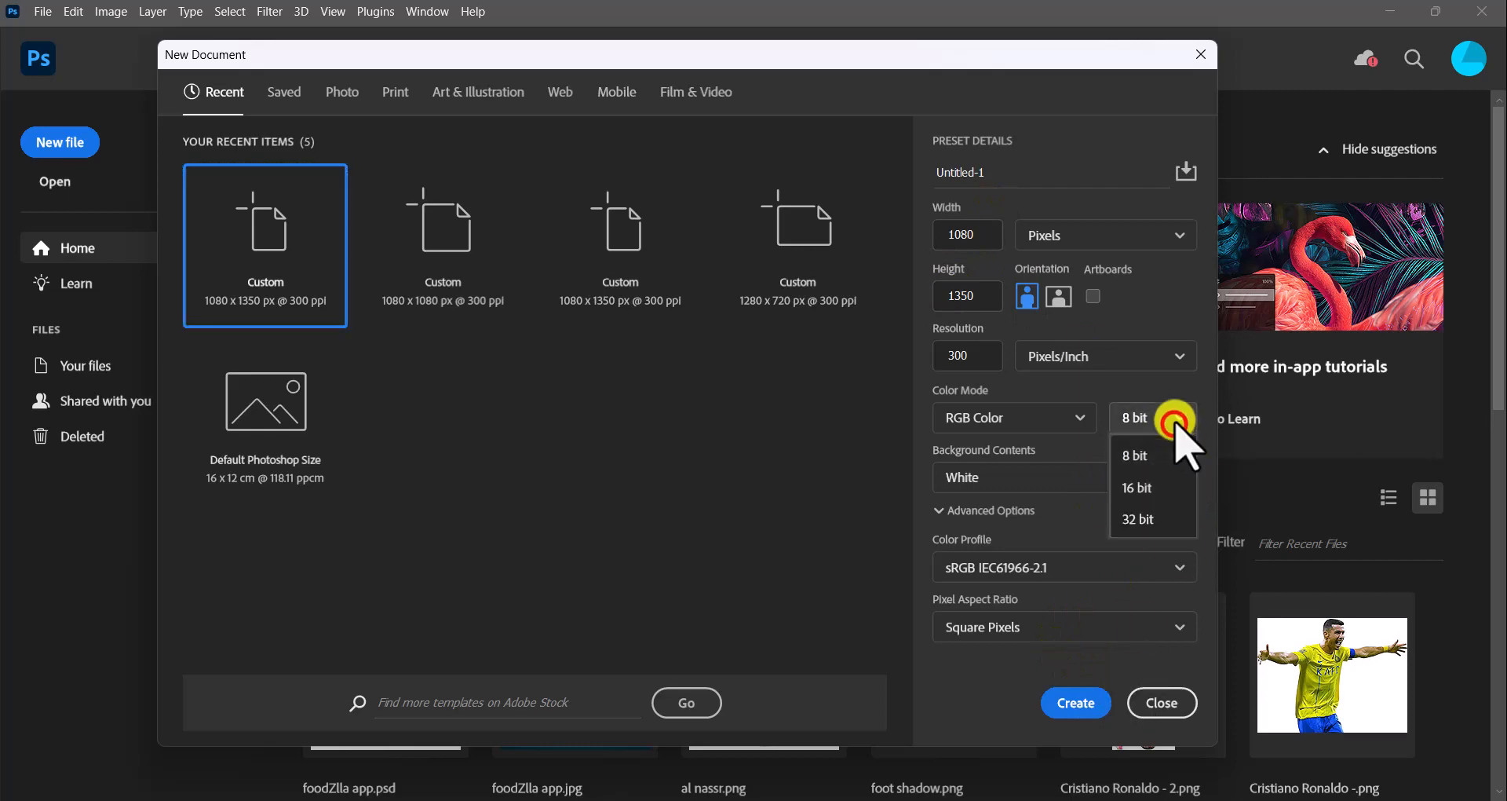
left_click(1150, 494)
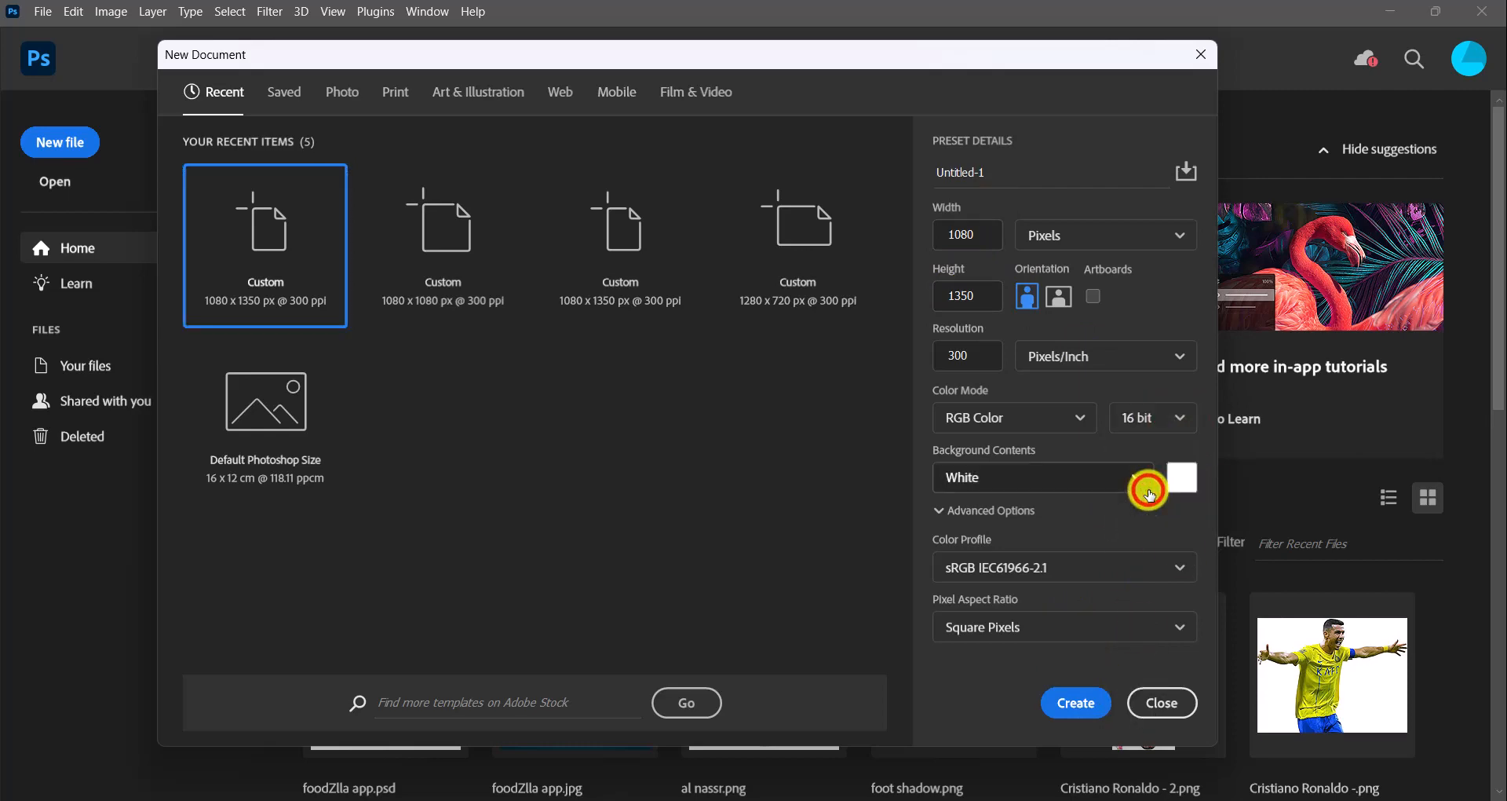
left_click(1091, 705)
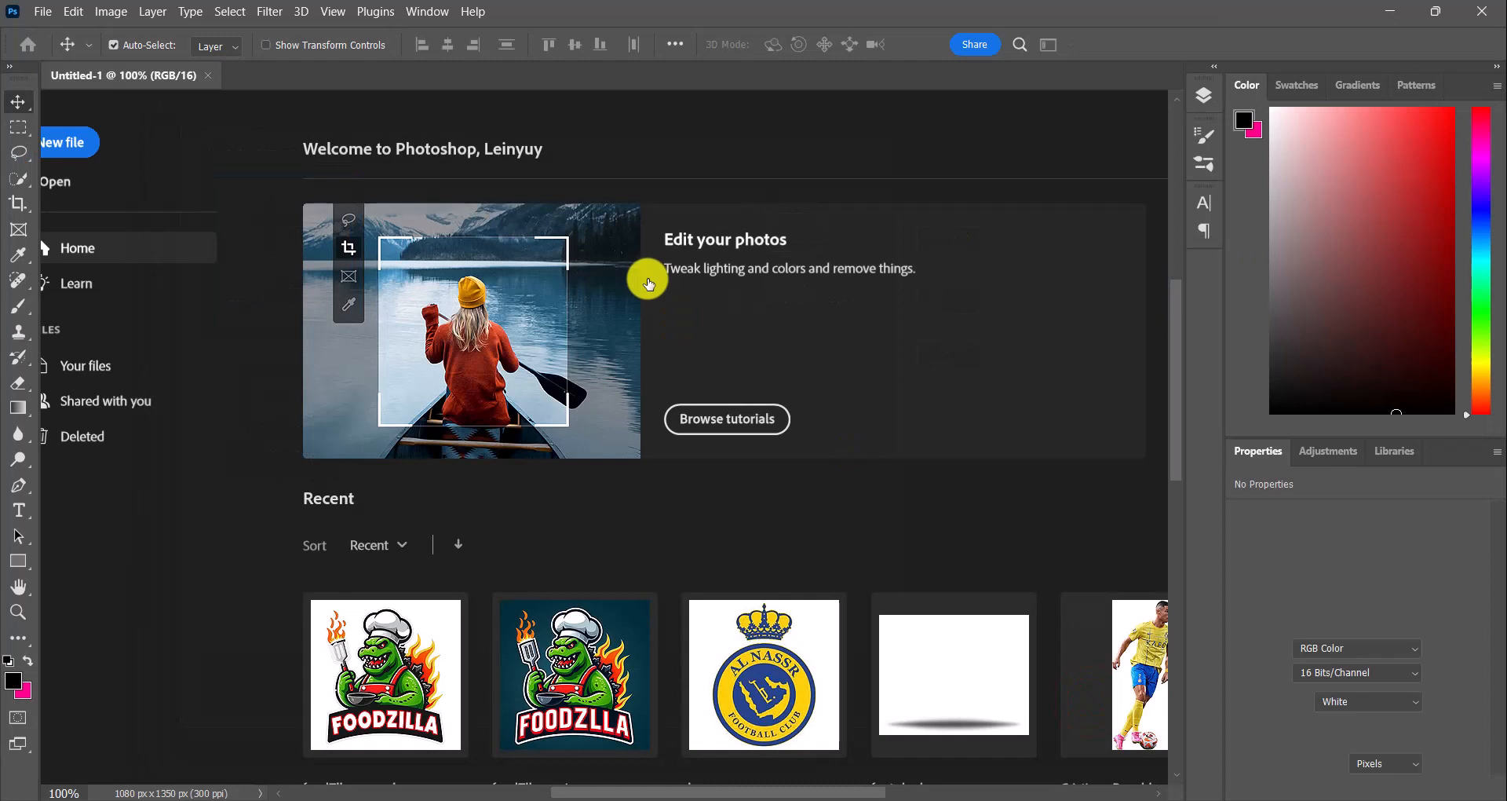
scroll(648, 282, "left", 2)
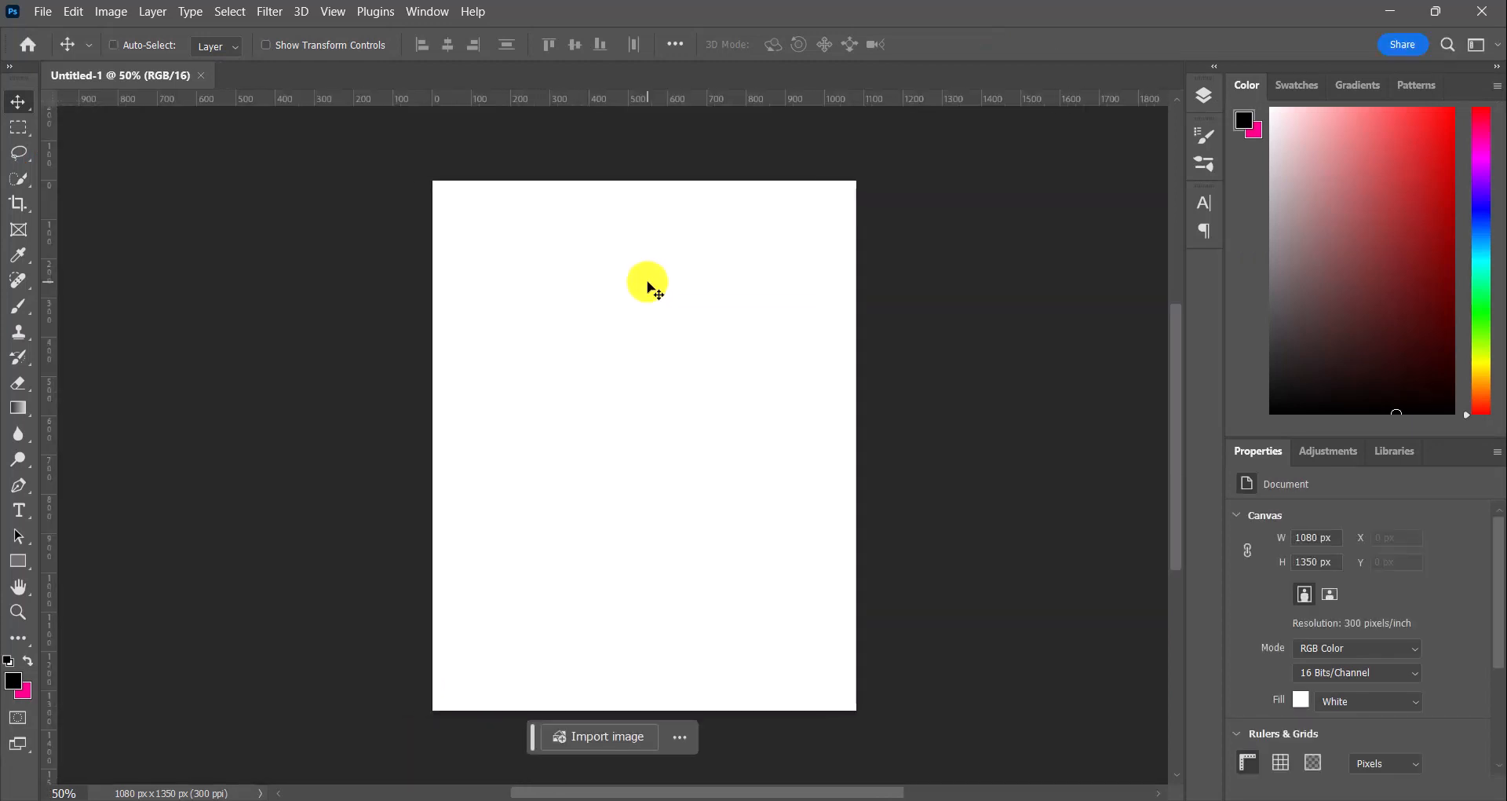
scroll(648, 282, "right", 4)
scroll(648, 281, "up", 3)
scroll(648, 282, "down", 2)
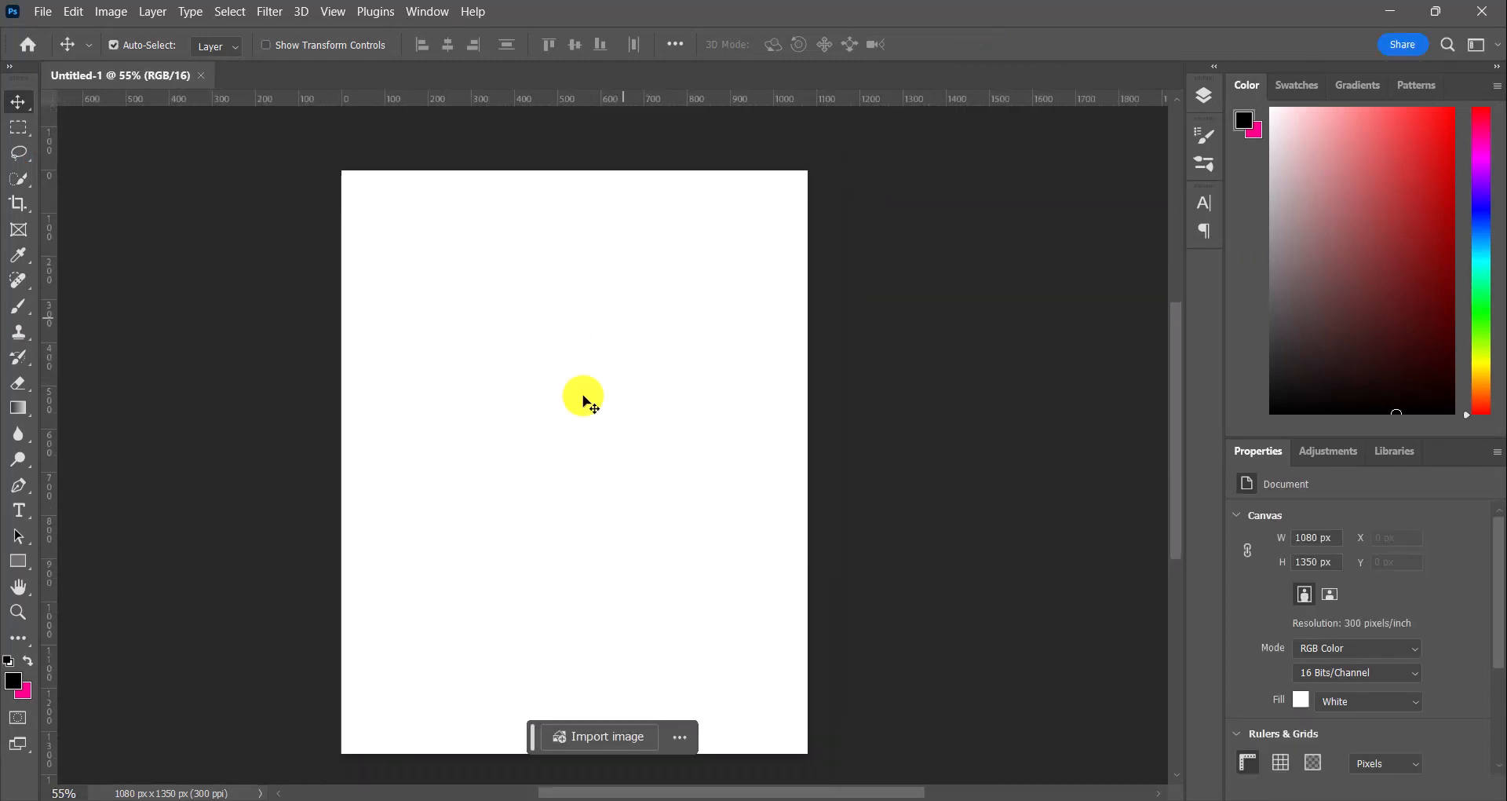
left_click_drag(570, 441, 590, 416)
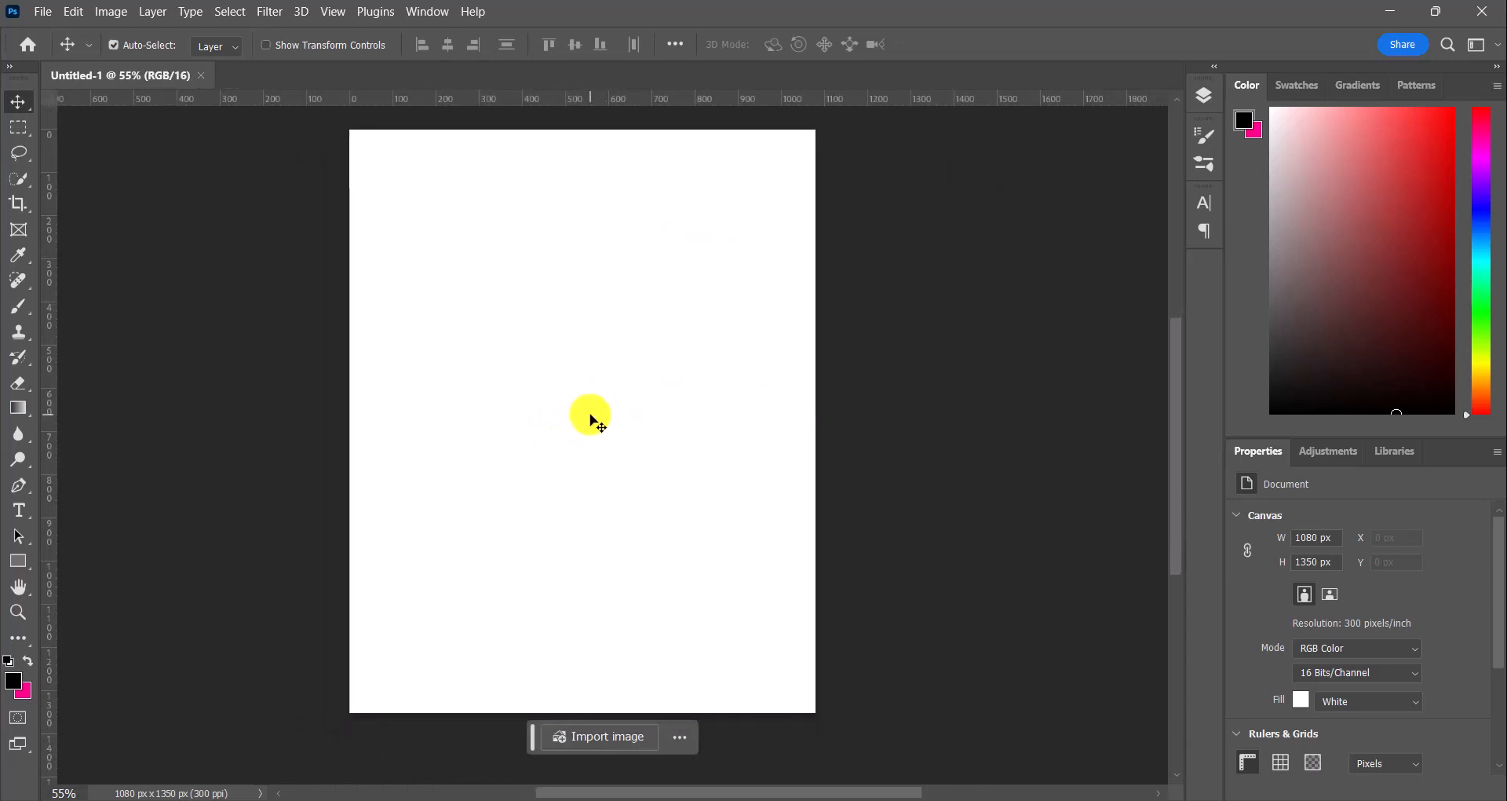
scroll(591, 416, "up", 2)
scroll(591, 416, "down", 2)
left_click_drag(602, 337, 616, 357)
Step: Place the bukayo-saka-34 cutout image from the Arsenal folder into the document at its default fitted size
left_click(44, 11)
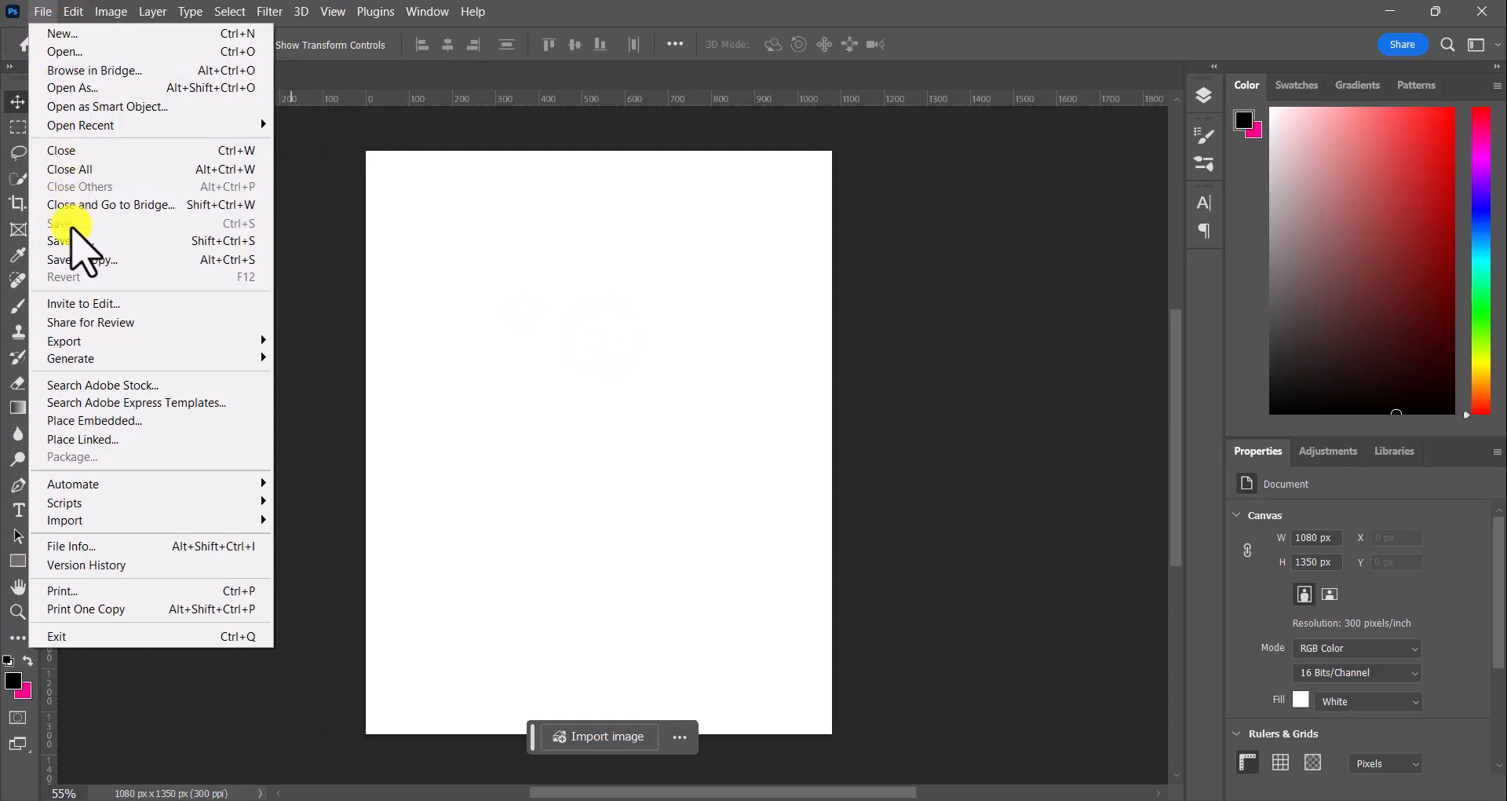
mouse_move(650, 799)
left_click(676, 750)
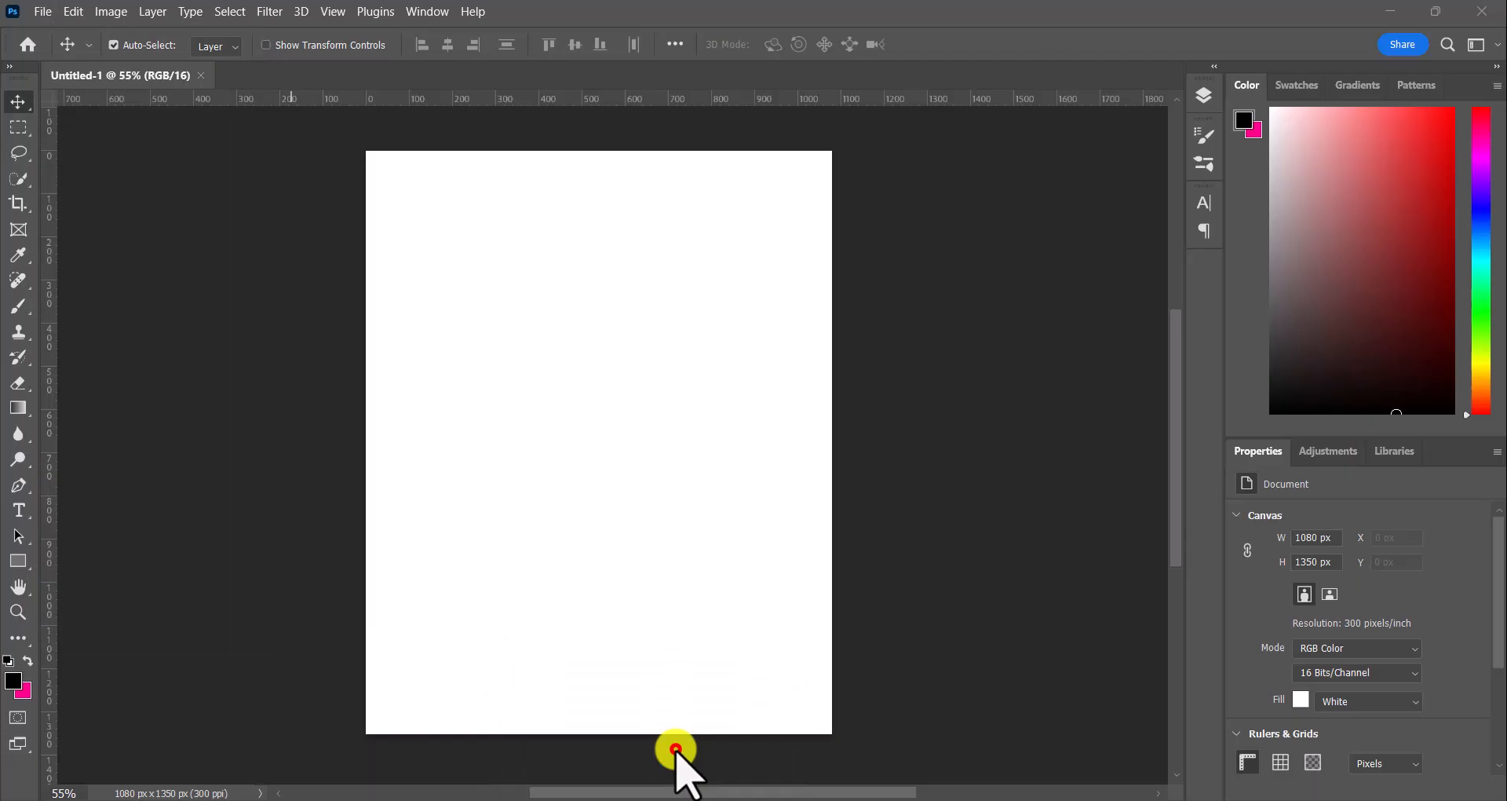
left_click_drag(851, 32, 1093, 253)
left_click_drag(1311, 428, 579, 431)
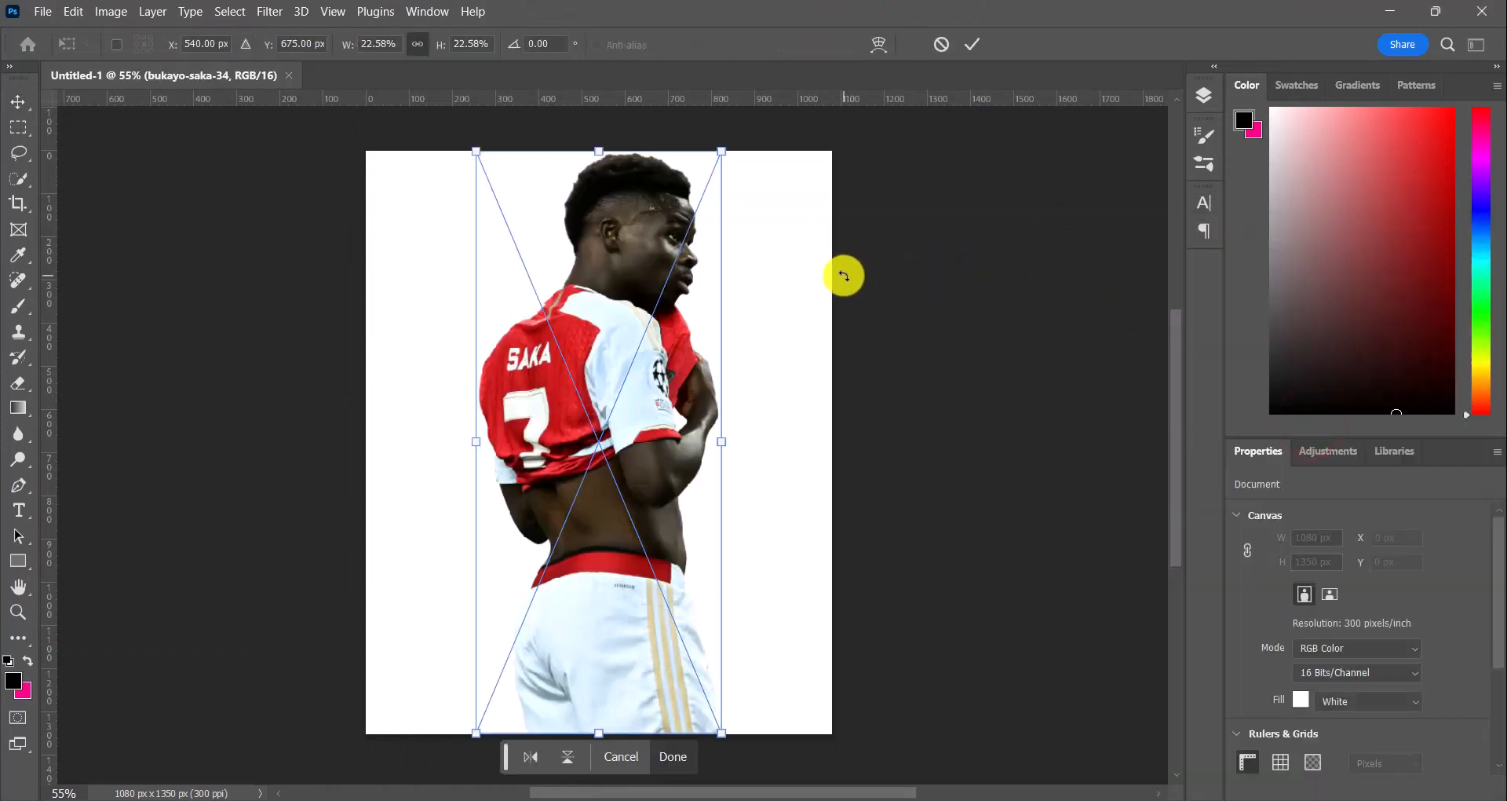
left_click(671, 755)
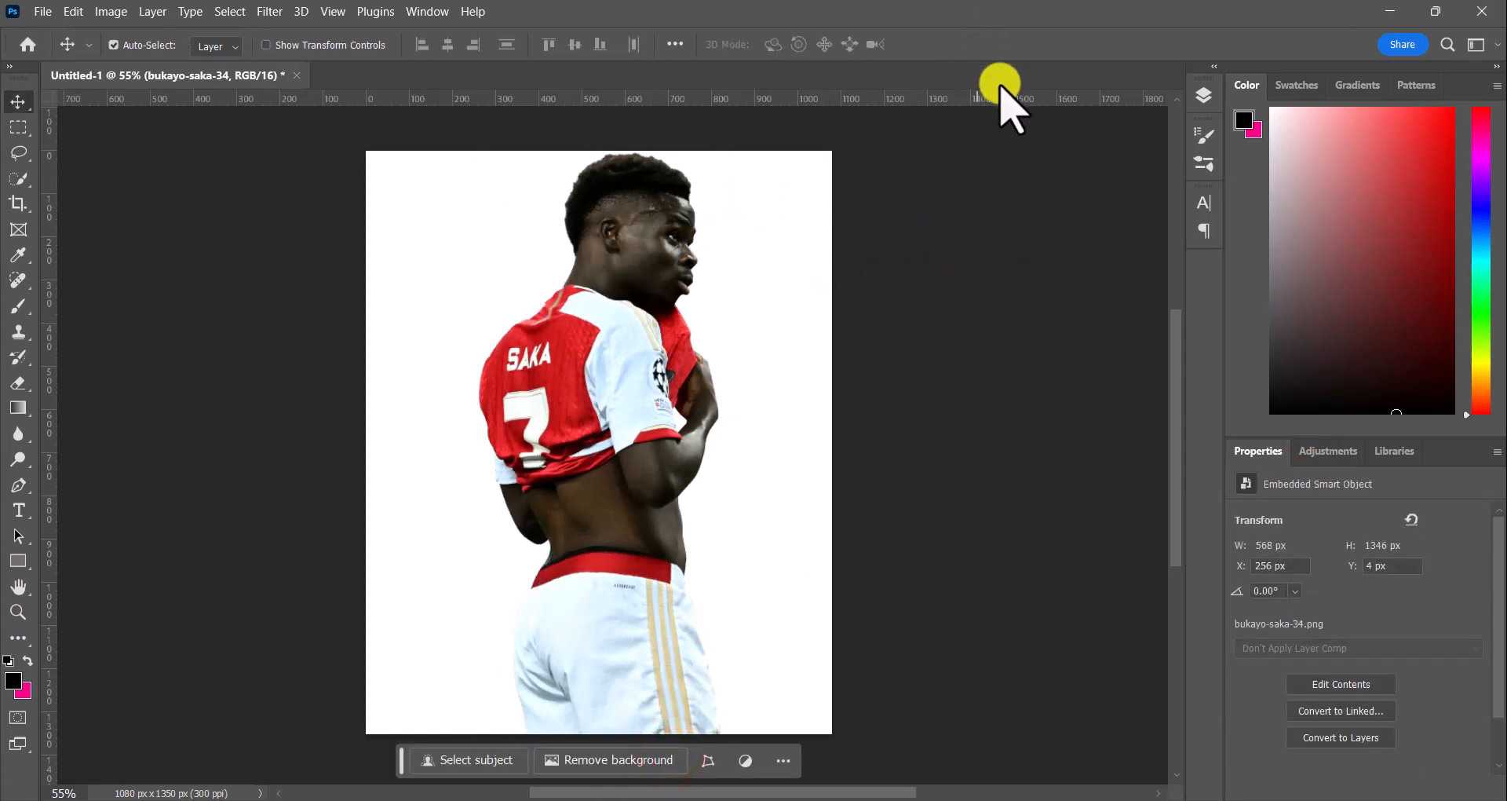
Step: Scale the bukayo-saka-34 layer down to about 500 x 1183 px and move it into the right half of the canvas
left_click(1204, 95)
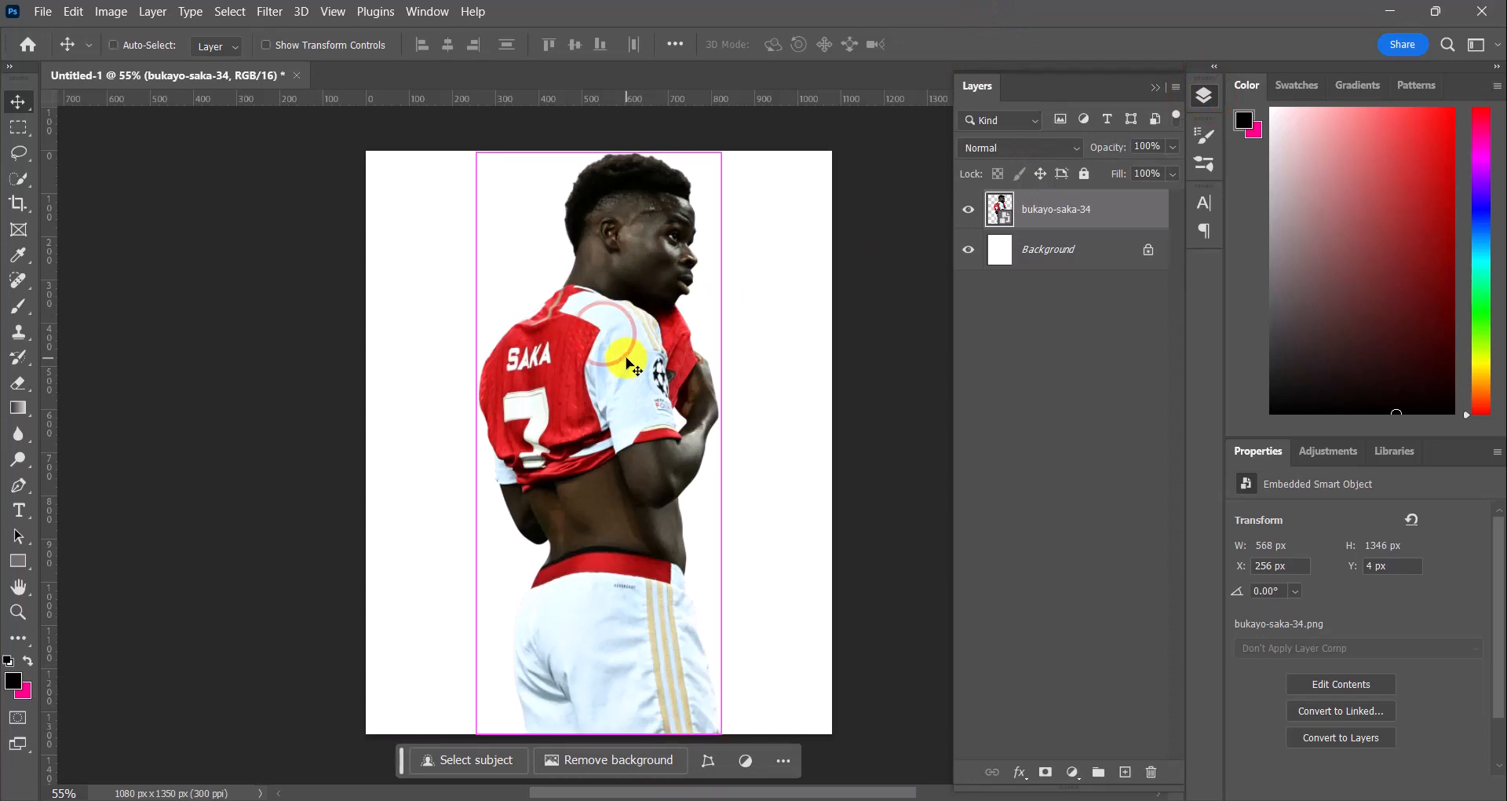
key("ctrl+t")
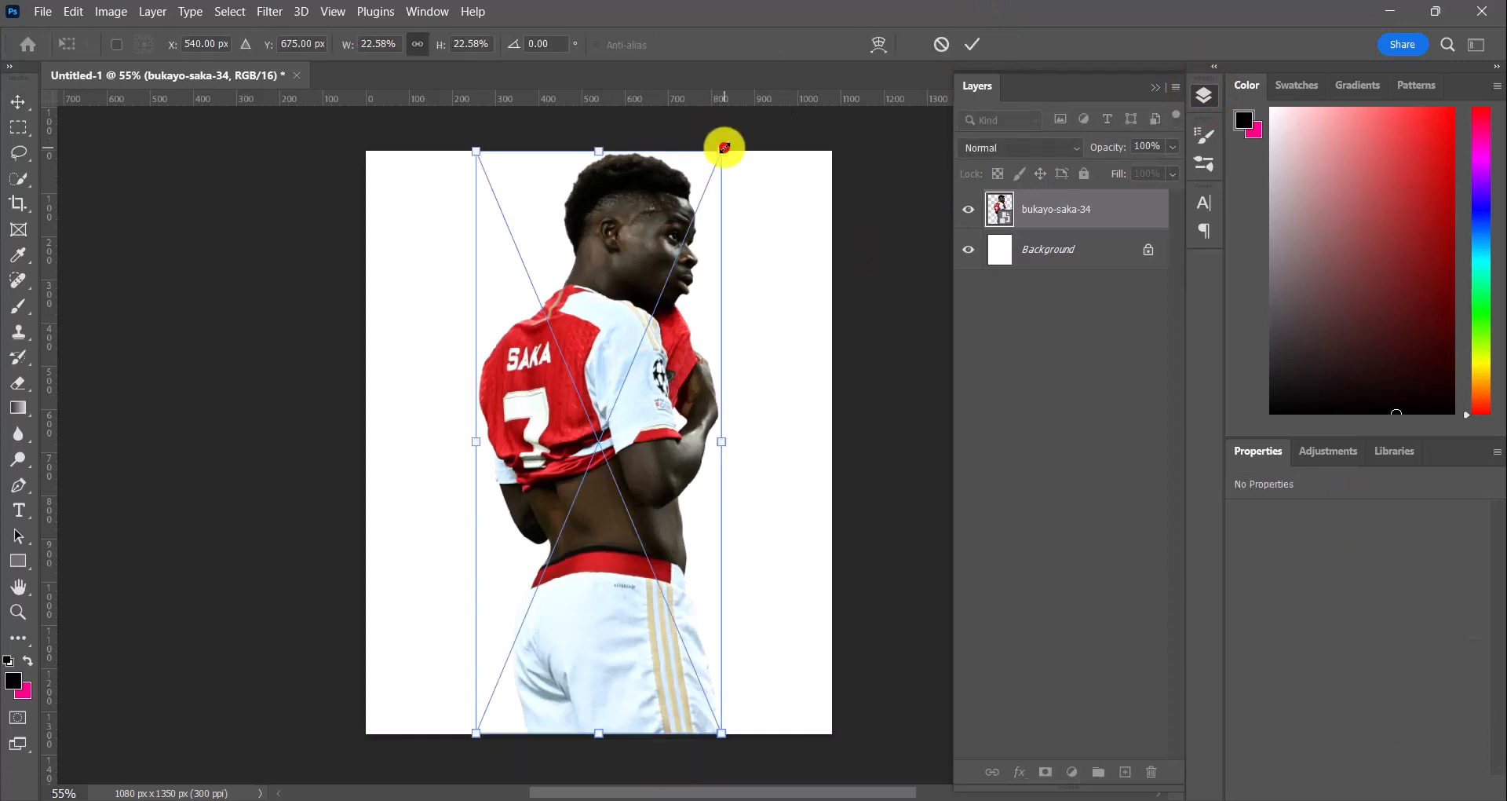
left_click_drag(723, 146, 691, 222)
left_click_drag(611, 402, 685, 373)
left_click(675, 756)
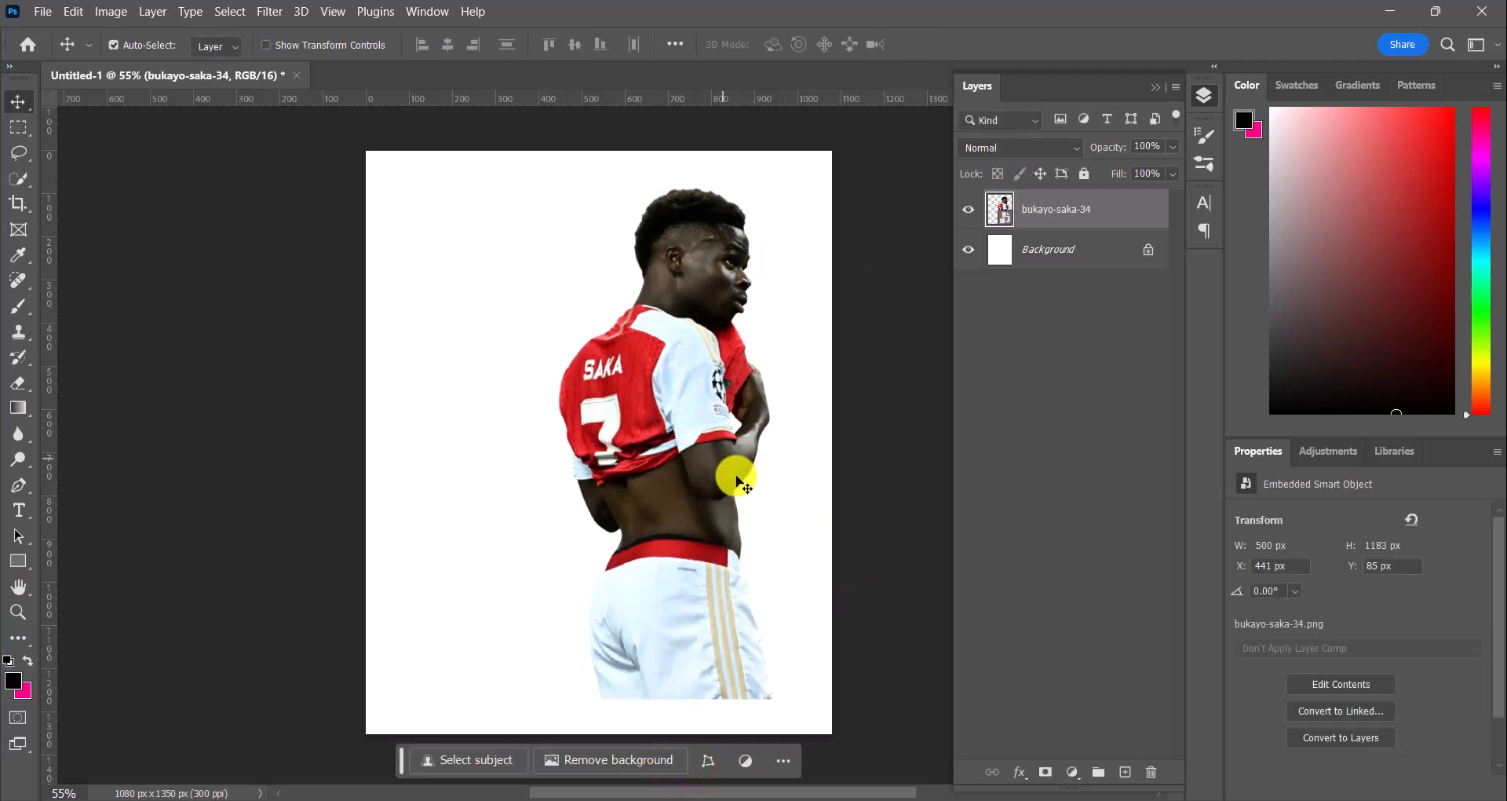
Step: Place the bukayo-saka-33 image, scaled to about 391 x 944 px, left of the larger player and slightly overlapping him
mouse_move(739, 791)
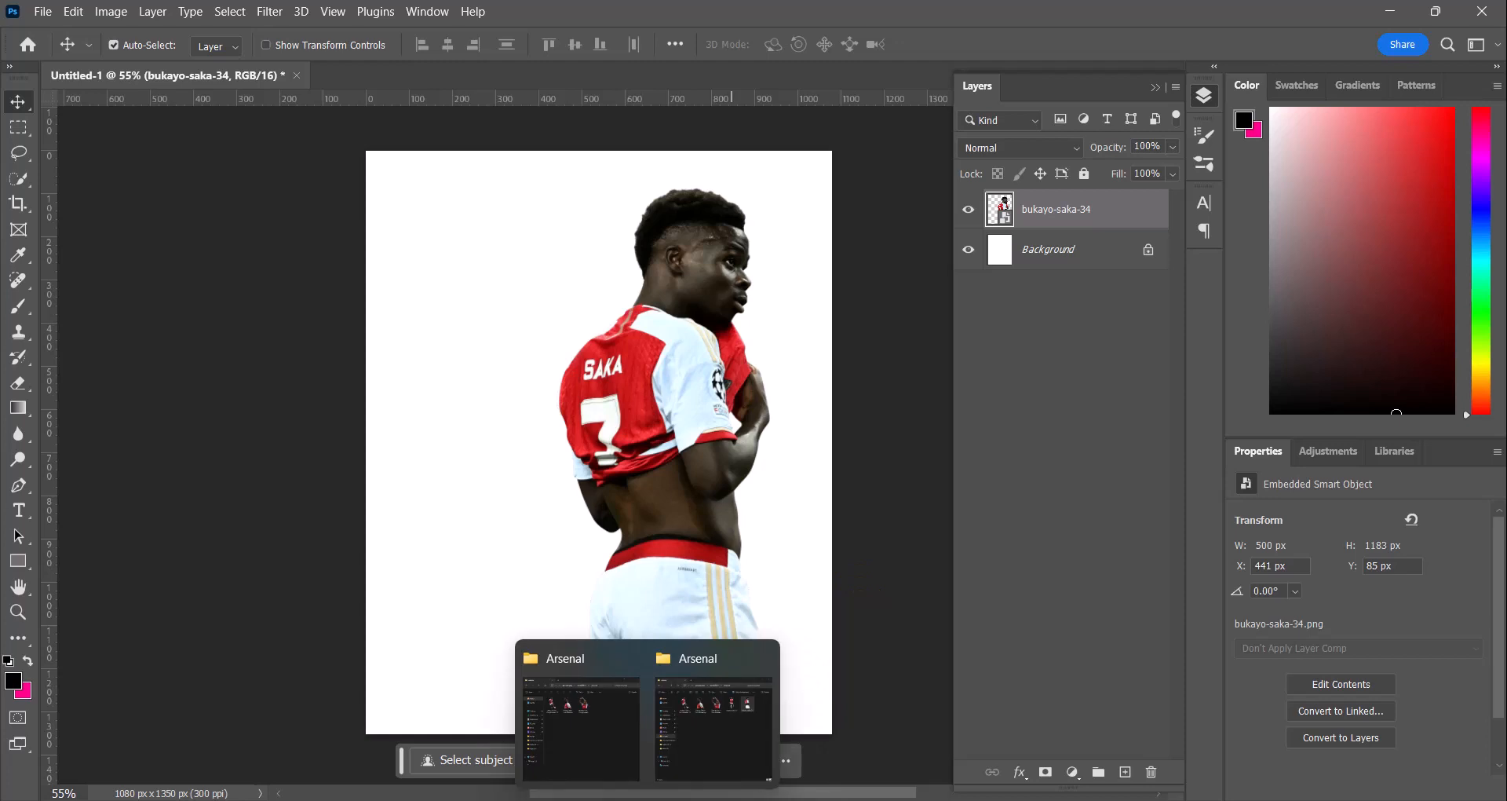
left_click(697, 761)
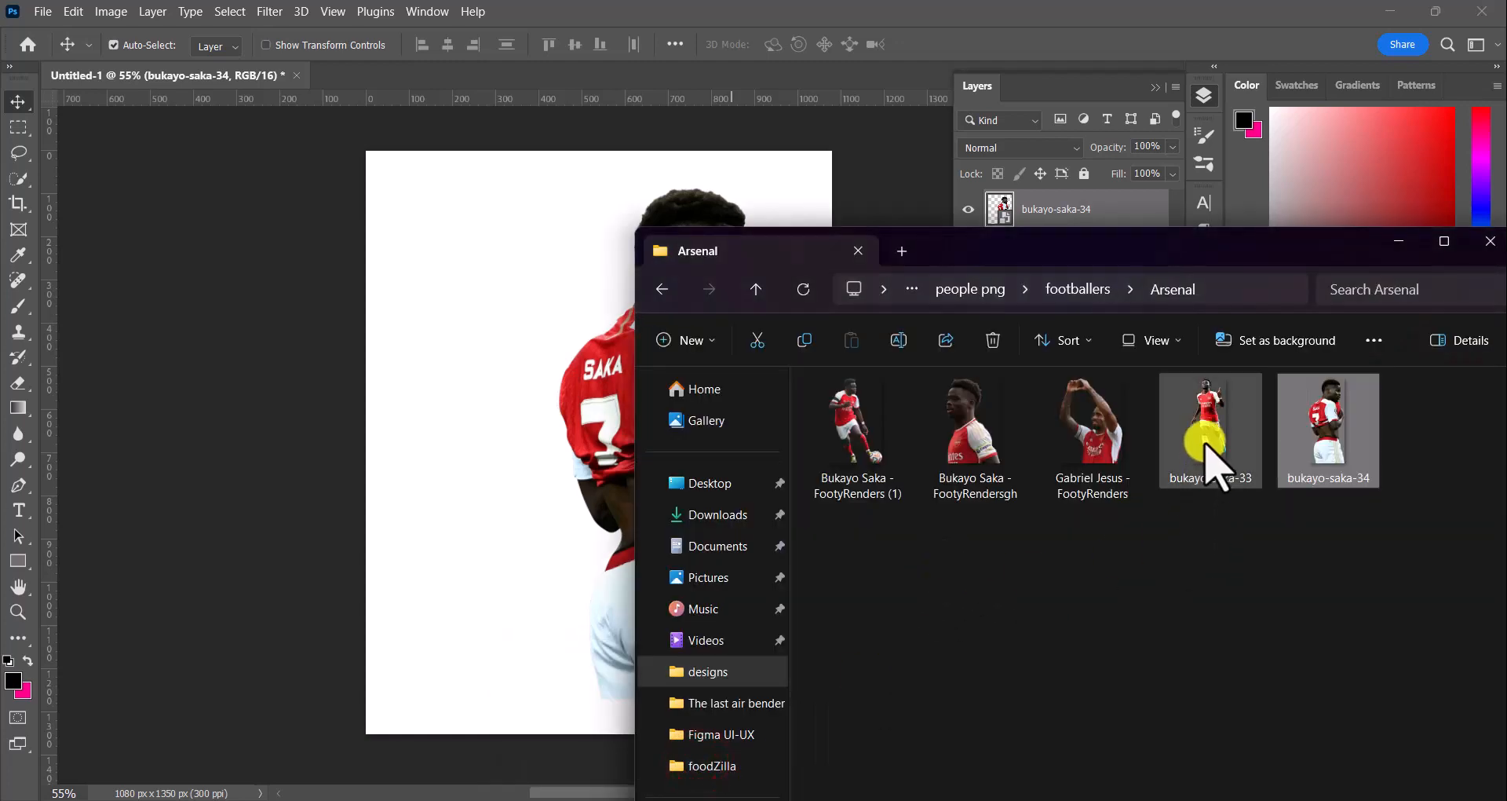
left_click_drag(1209, 463, 500, 570)
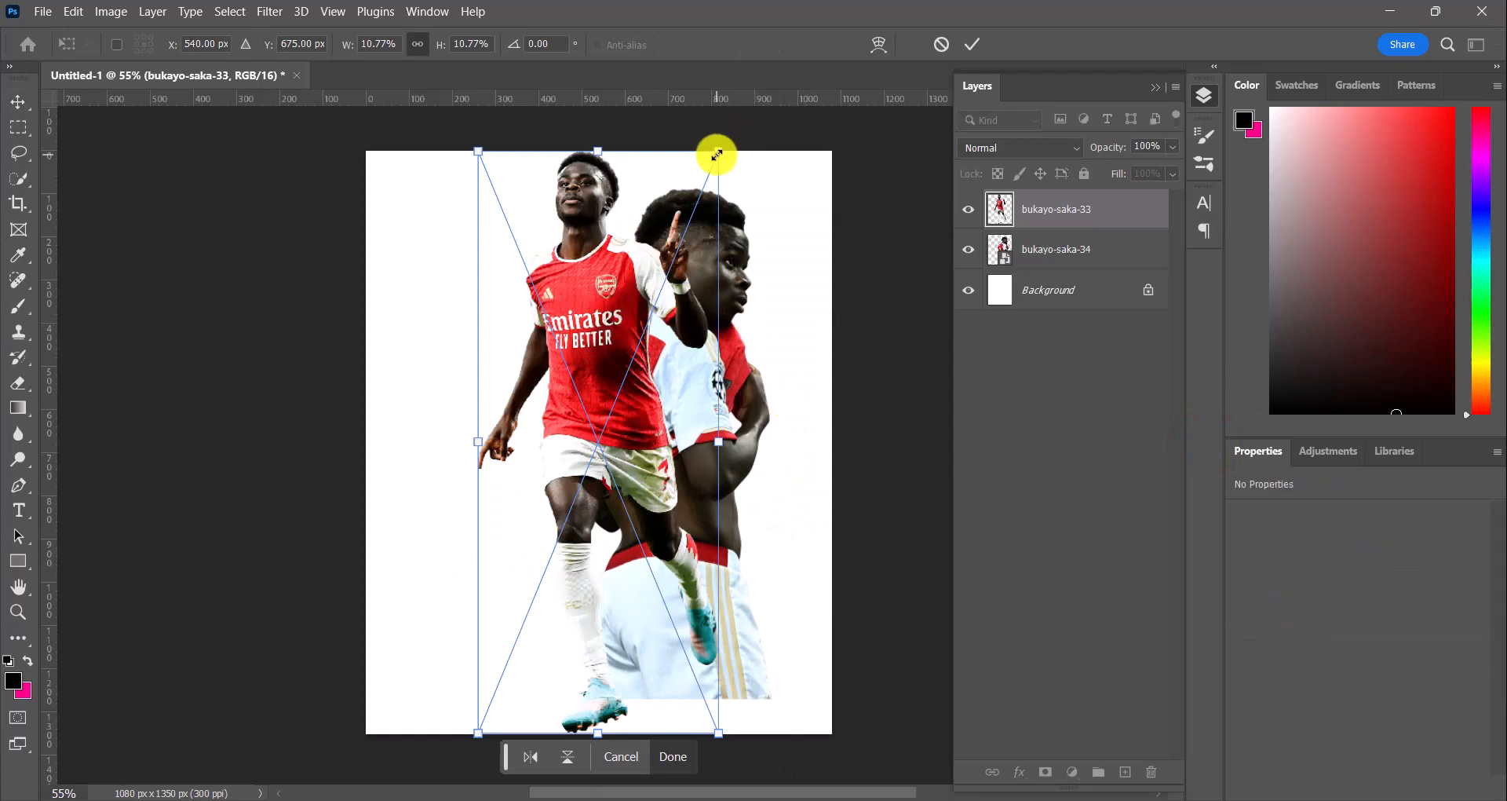
left_click_drag(716, 155, 689, 331)
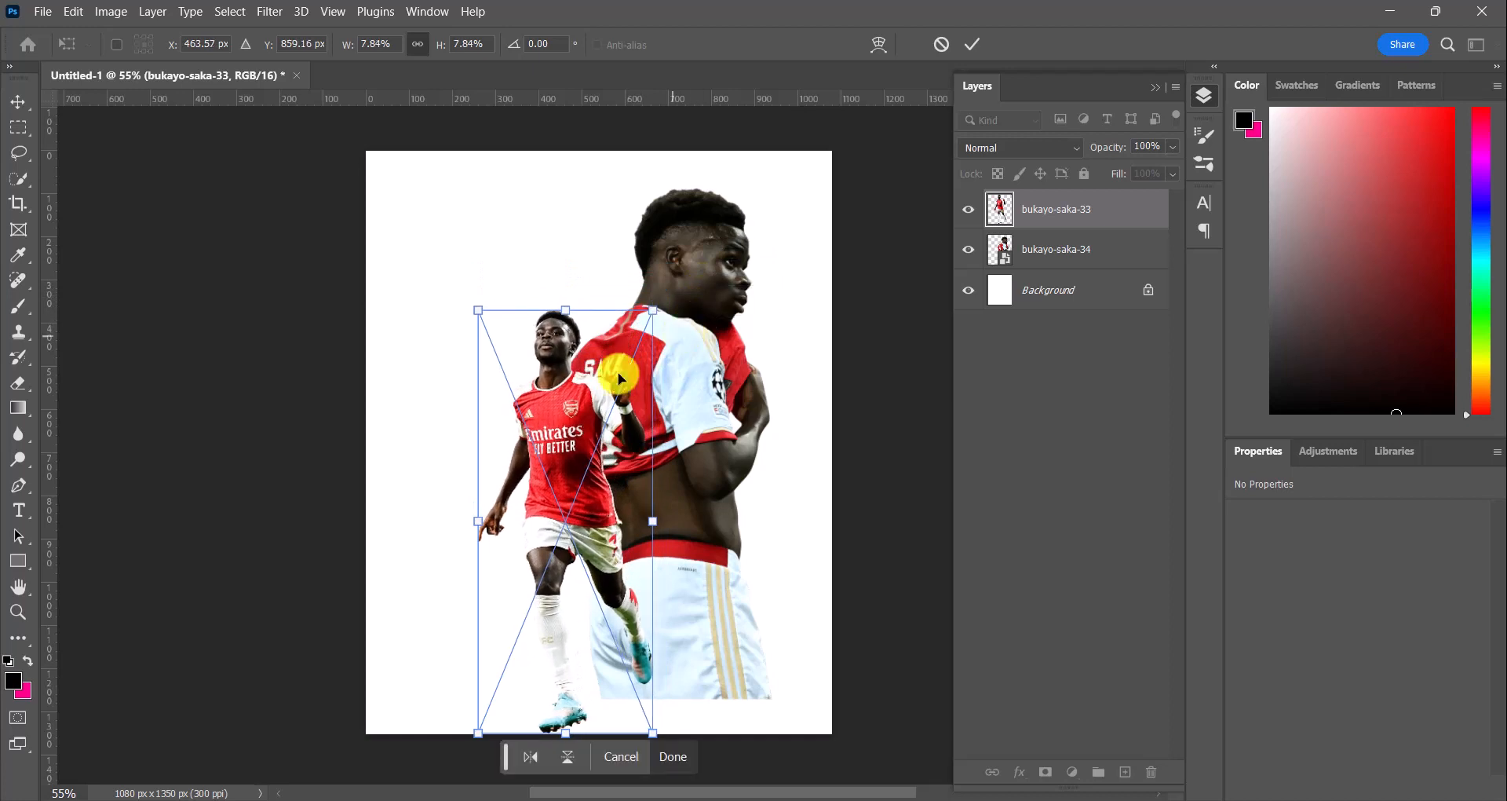
left_click_drag(554, 534, 530, 500)
mouse_move(625, 281)
left_mouse_down()
mouse_move(625, 304)
mouse_move(625, 291)
left_mouse_up()
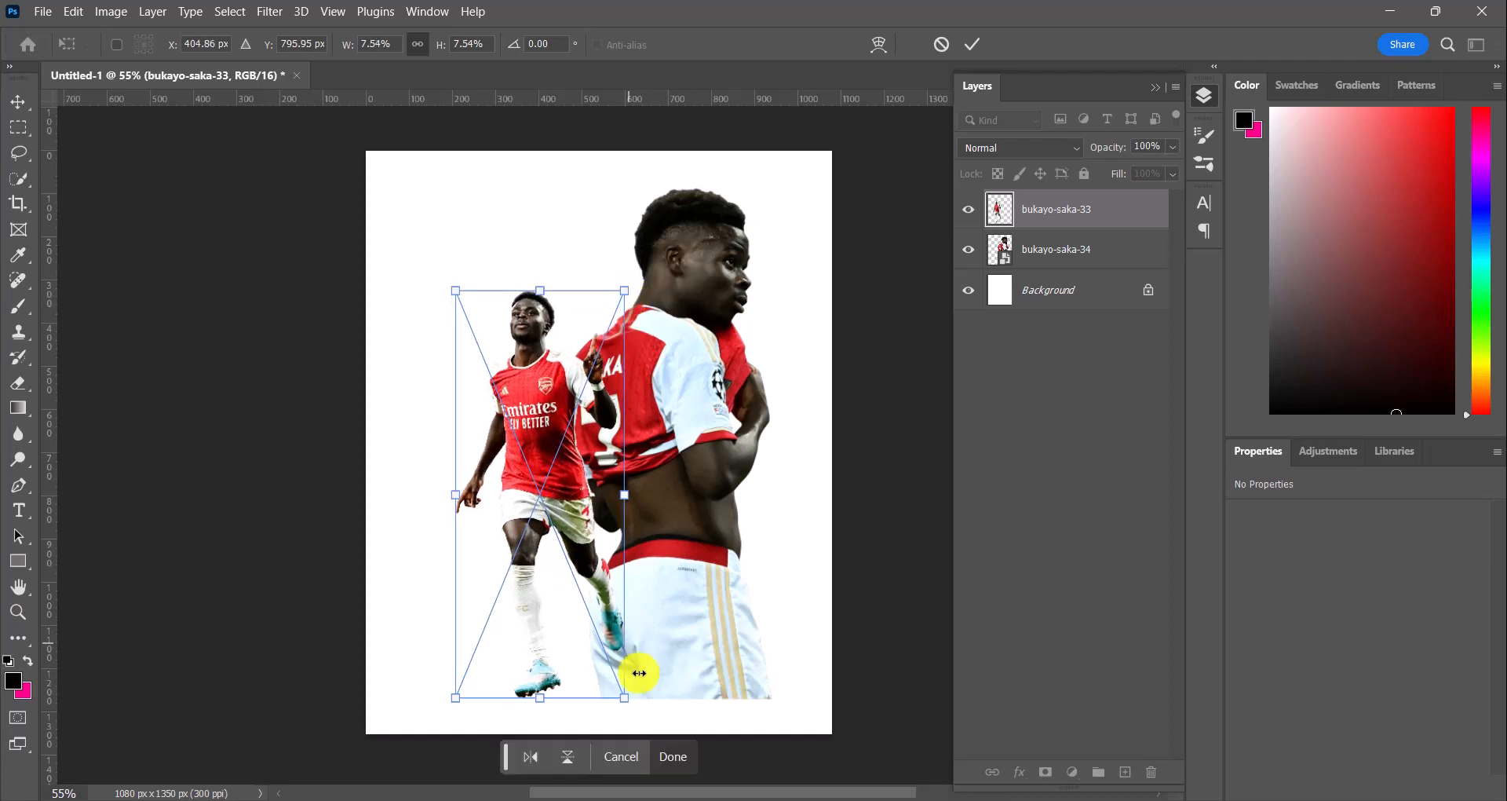
left_click(666, 753)
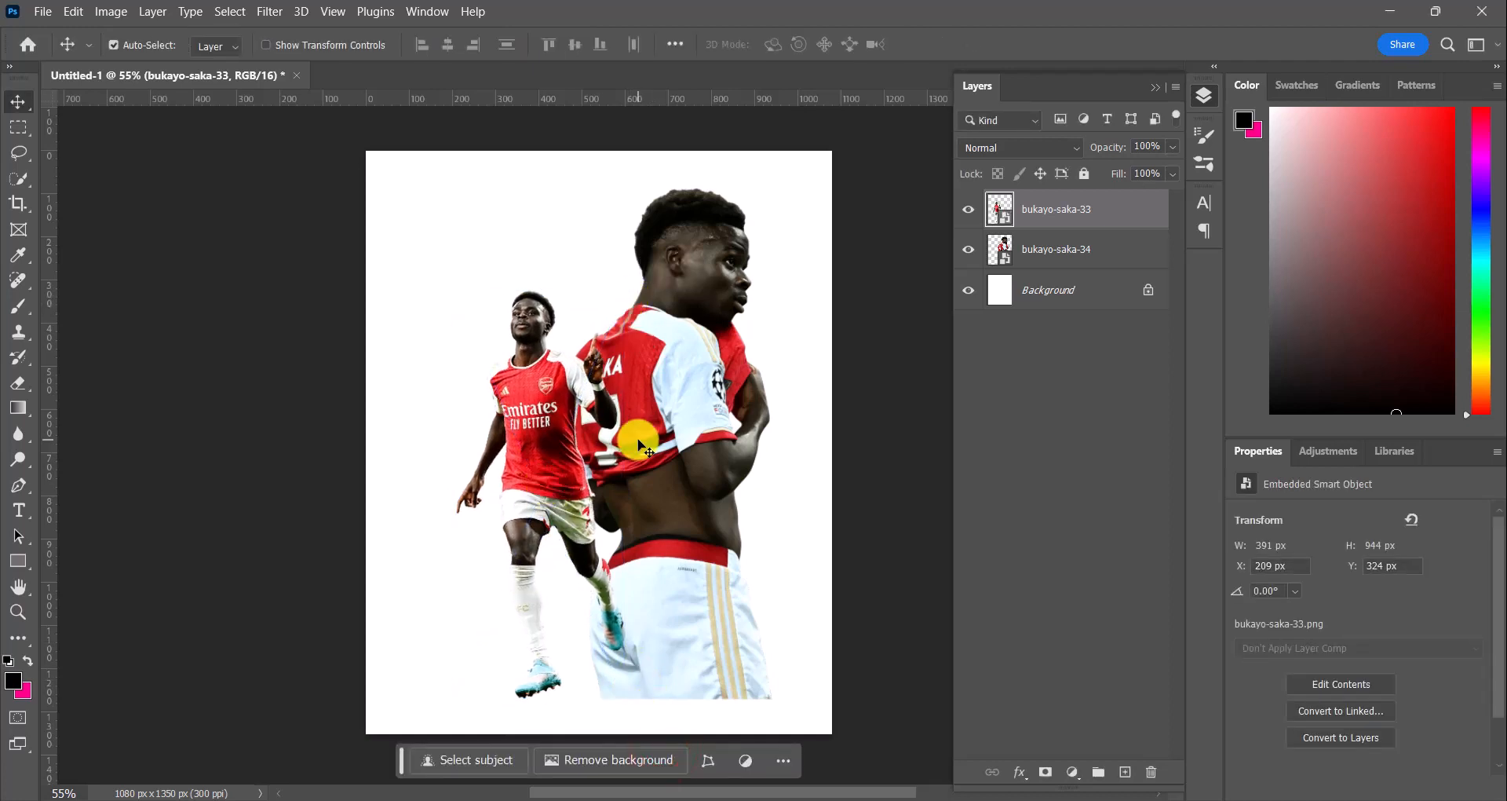
Step: Add a layer mask to bukayo-saka-34 and hide the lower part of his shorts with a soft 275 px black brush
left_click(705, 357)
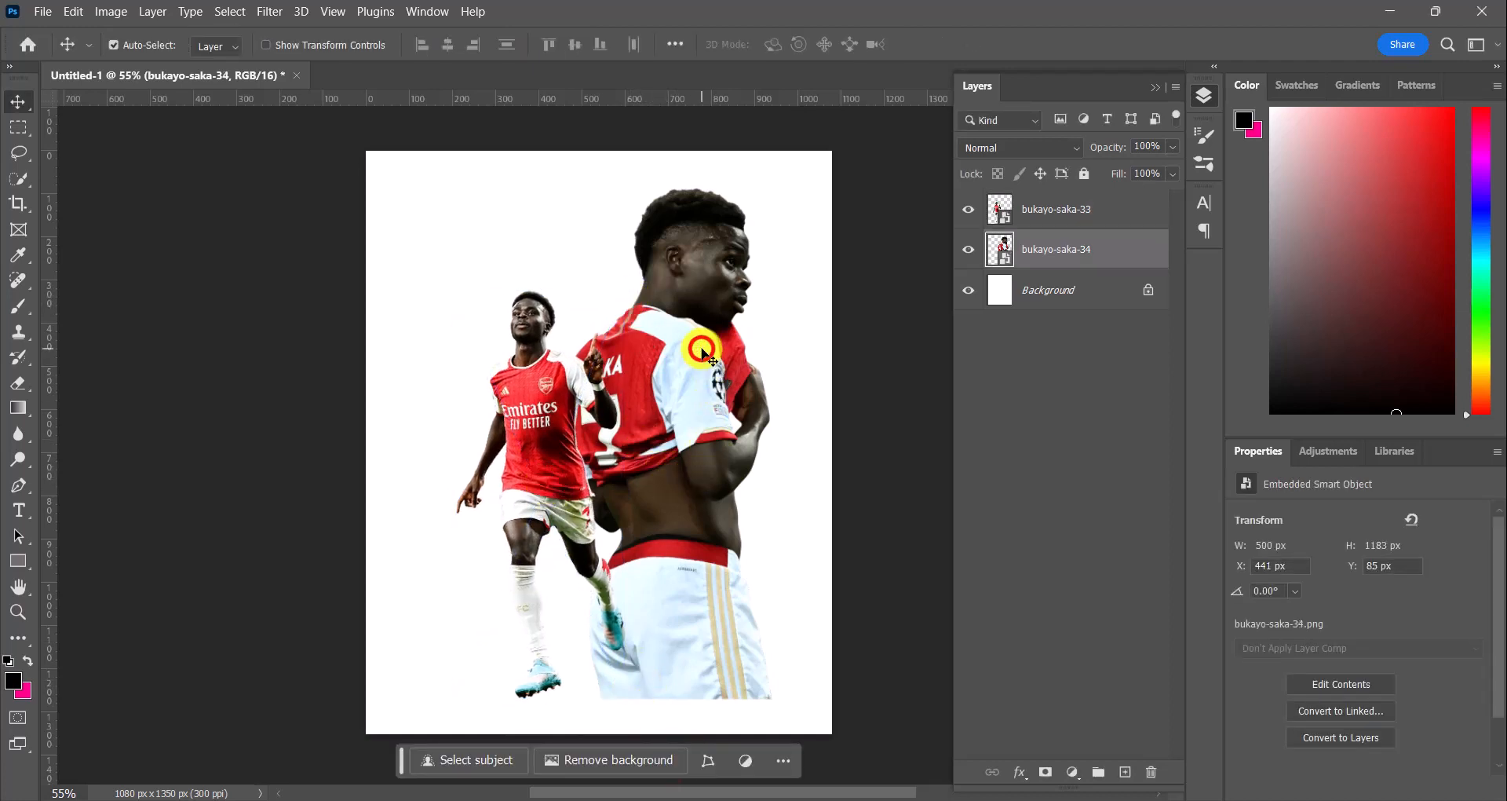
left_click(1046, 772)
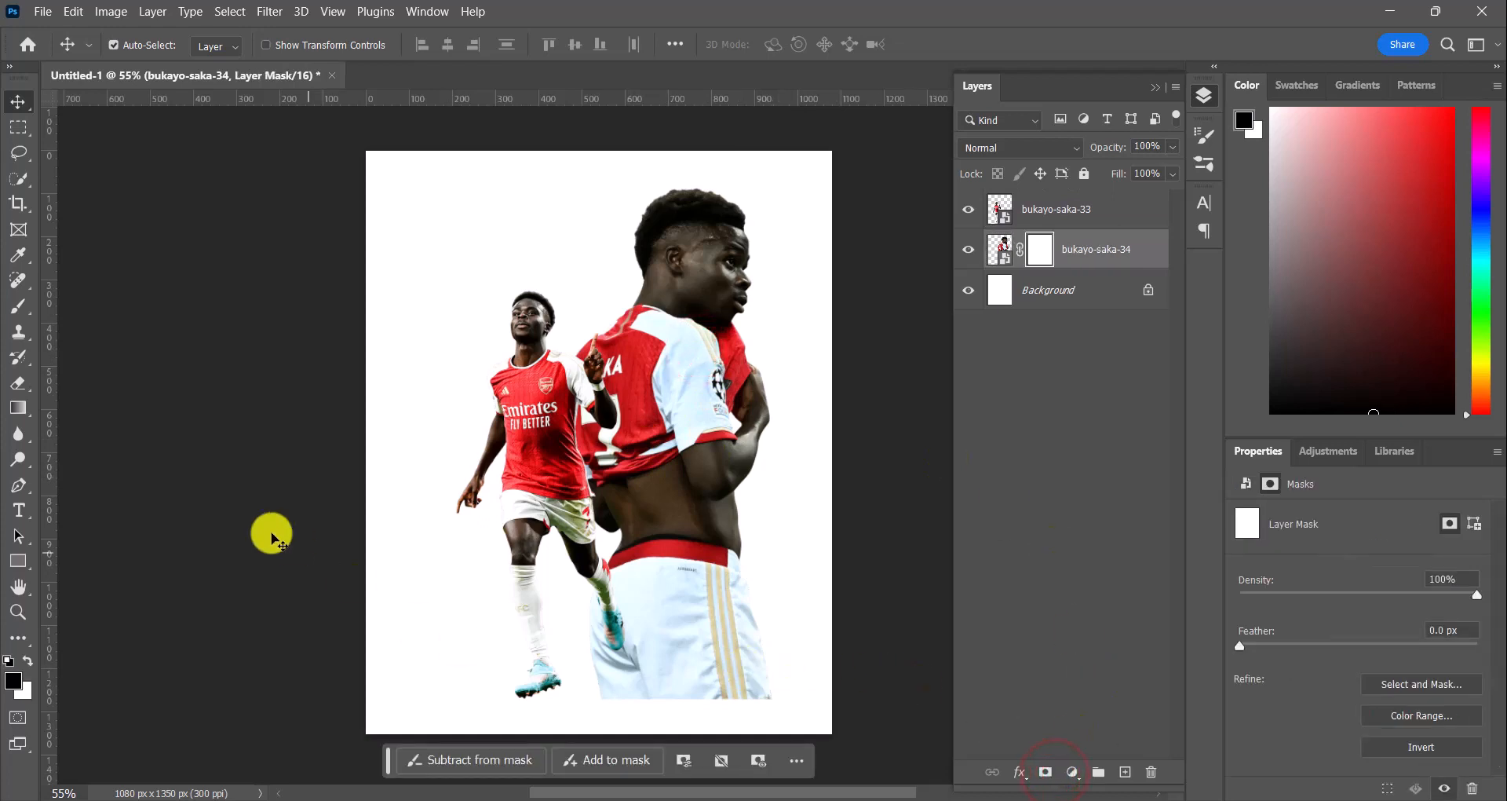
left_click(18, 308)
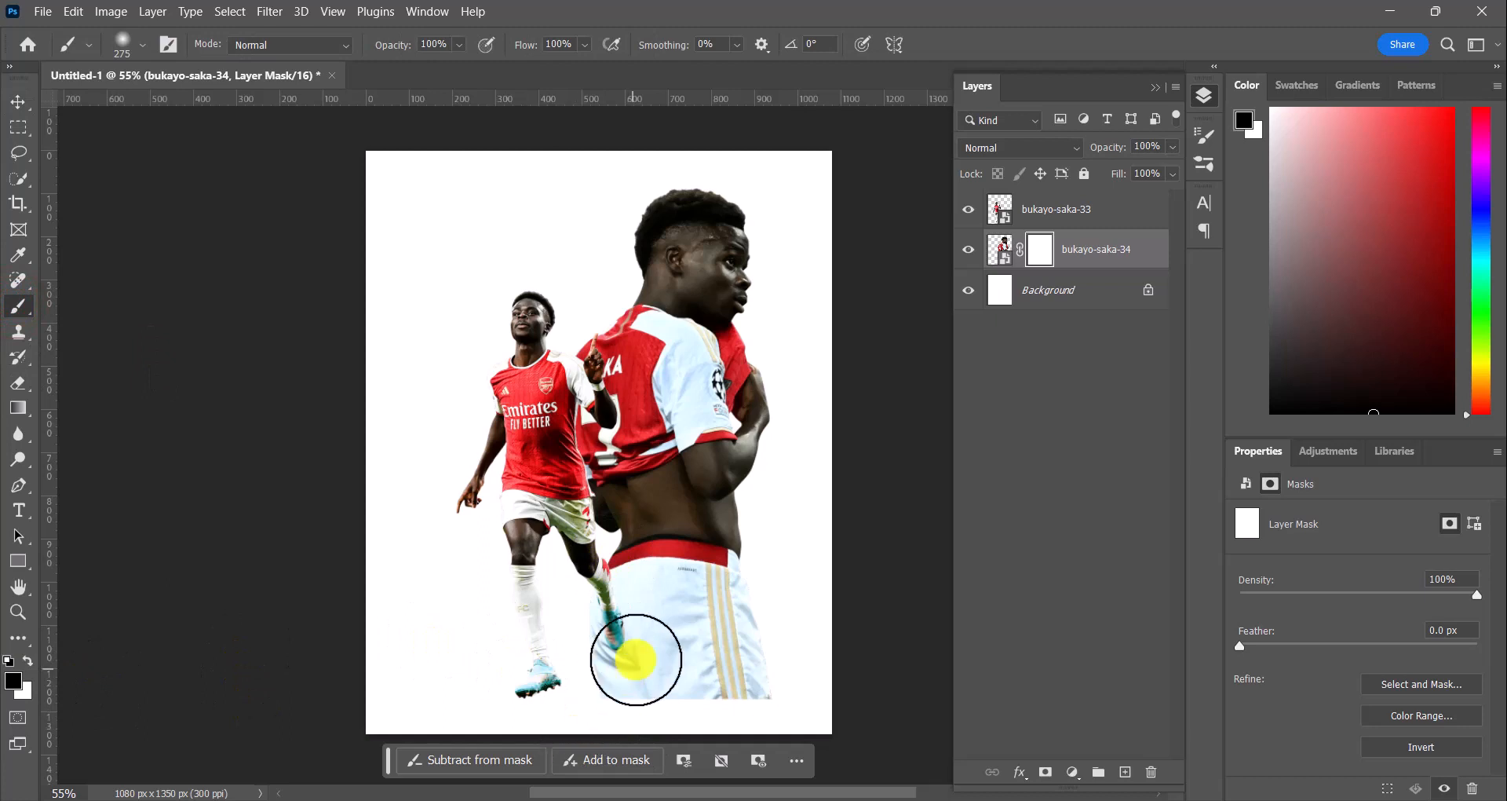
scroll(605, 628, "down", 2)
mouse_move(611, 728)
left_mouse_down()
mouse_move(623, 692)
mouse_move(817, 679)
mouse_move(583, 684)
mouse_move(789, 696)
mouse_move(587, 712)
mouse_move(824, 693)
mouse_move(553, 709)
mouse_move(796, 666)
mouse_move(551, 679)
mouse_move(584, 677)
mouse_move(583, 649)
mouse_move(730, 646)
mouse_move(821, 688)
mouse_move(798, 640)
left_mouse_up()
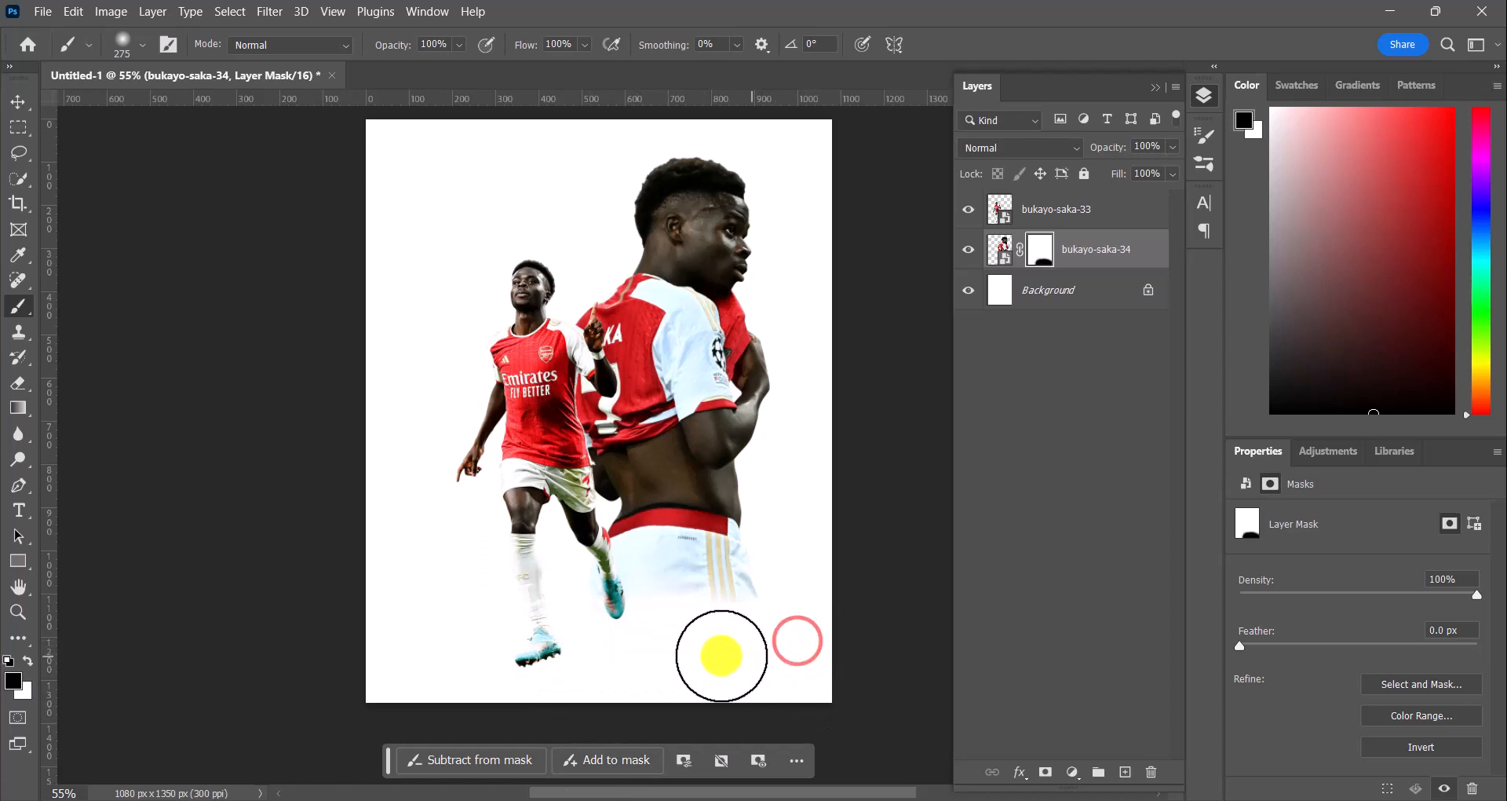
Step: Lower the brush opacity to 17% and softly fade the masked lower edge of the larger player's shorts
left_click(459, 45)
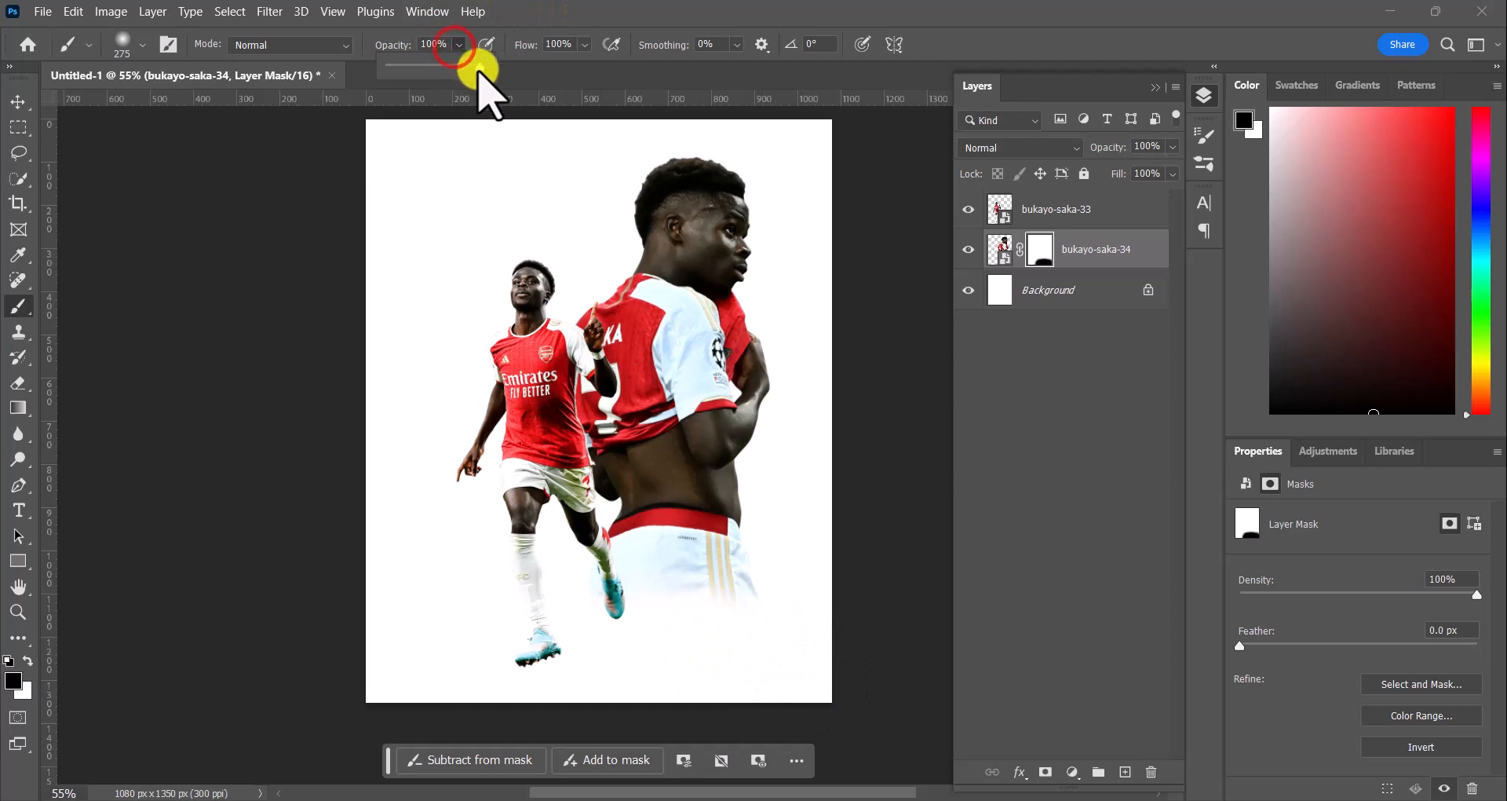
left_click_drag(480, 69, 407, 67)
left_click(590, 617)
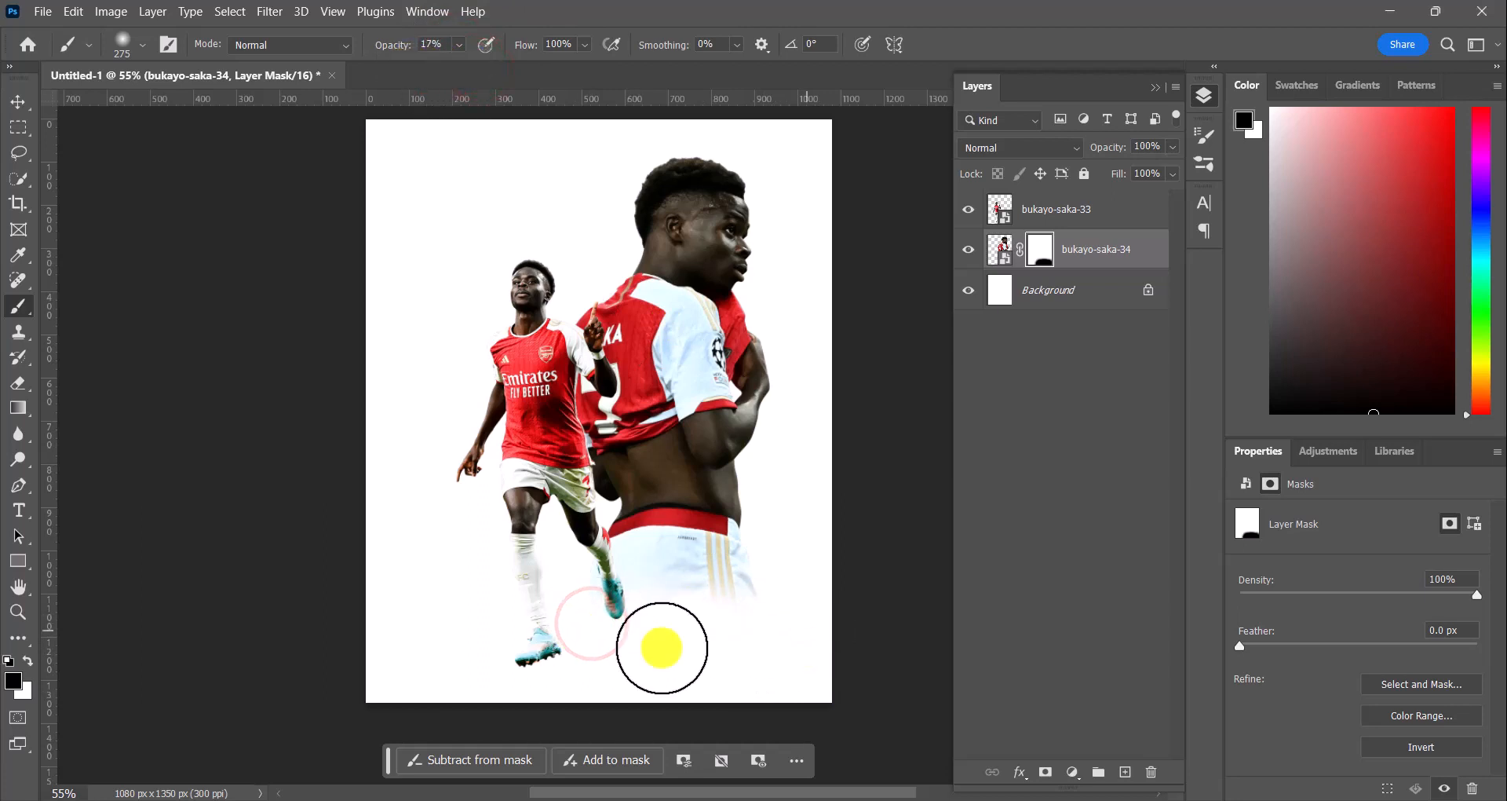
left_click(764, 619)
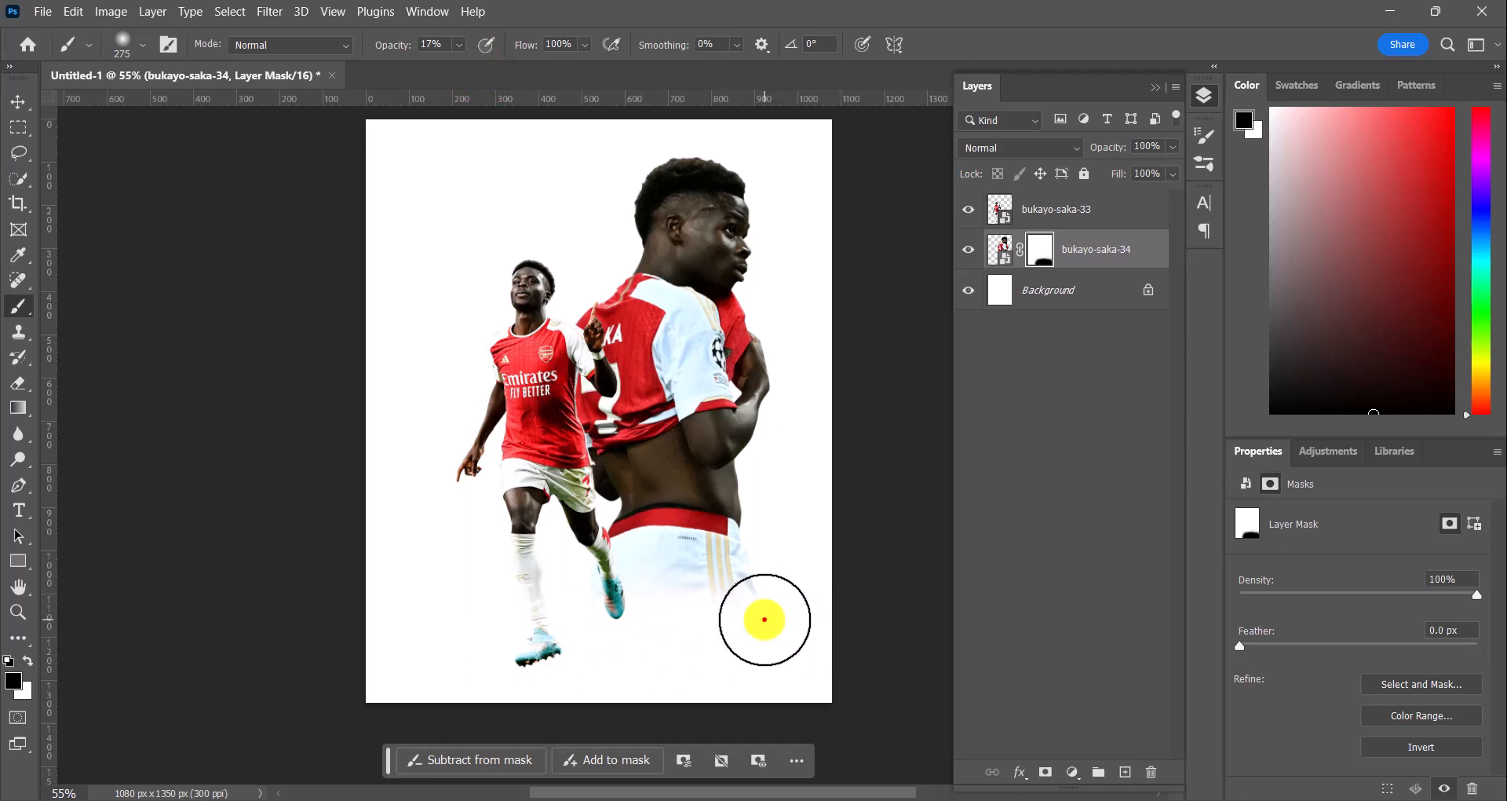
left_click(808, 622)
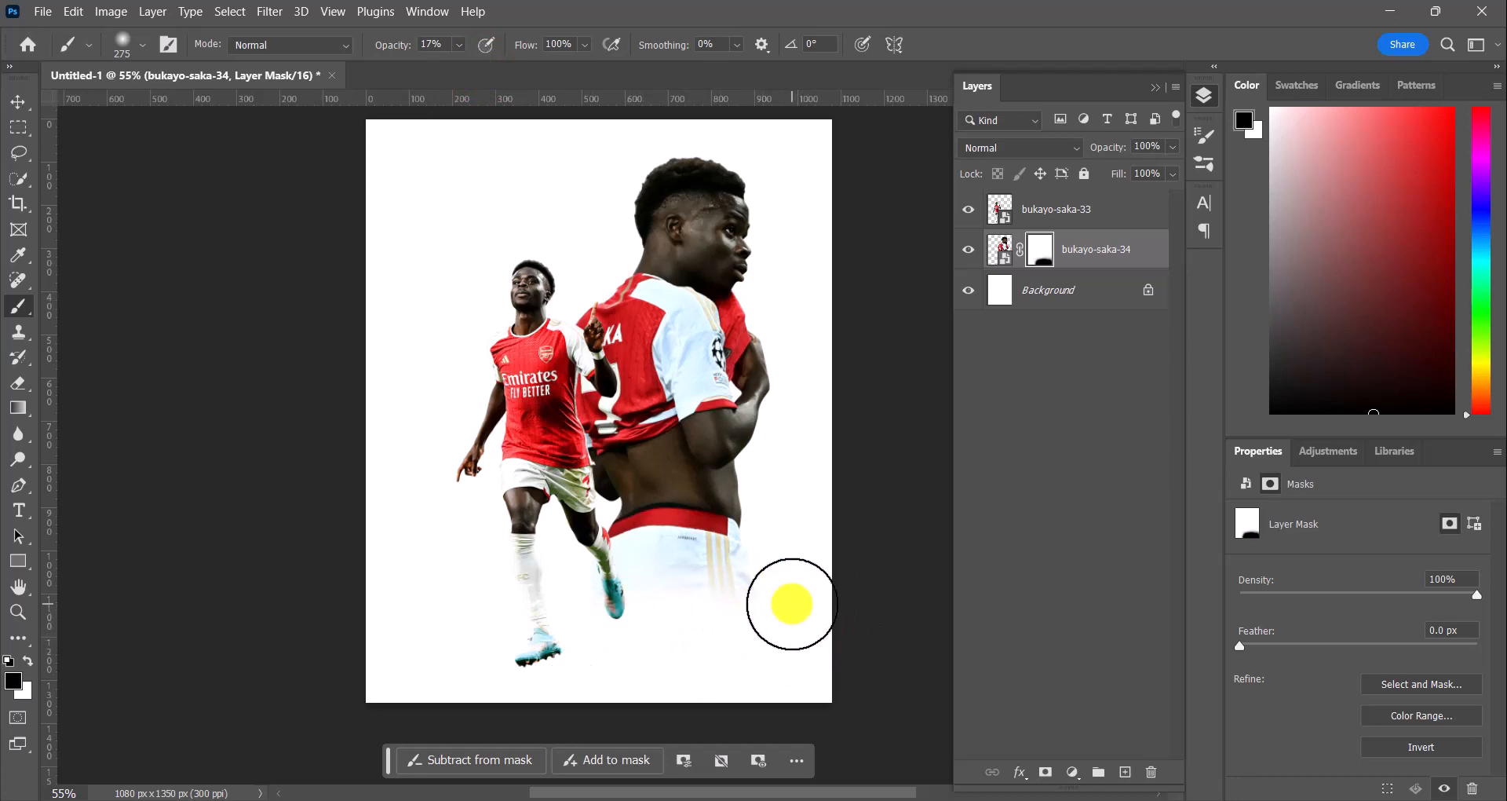
left_click(570, 608)
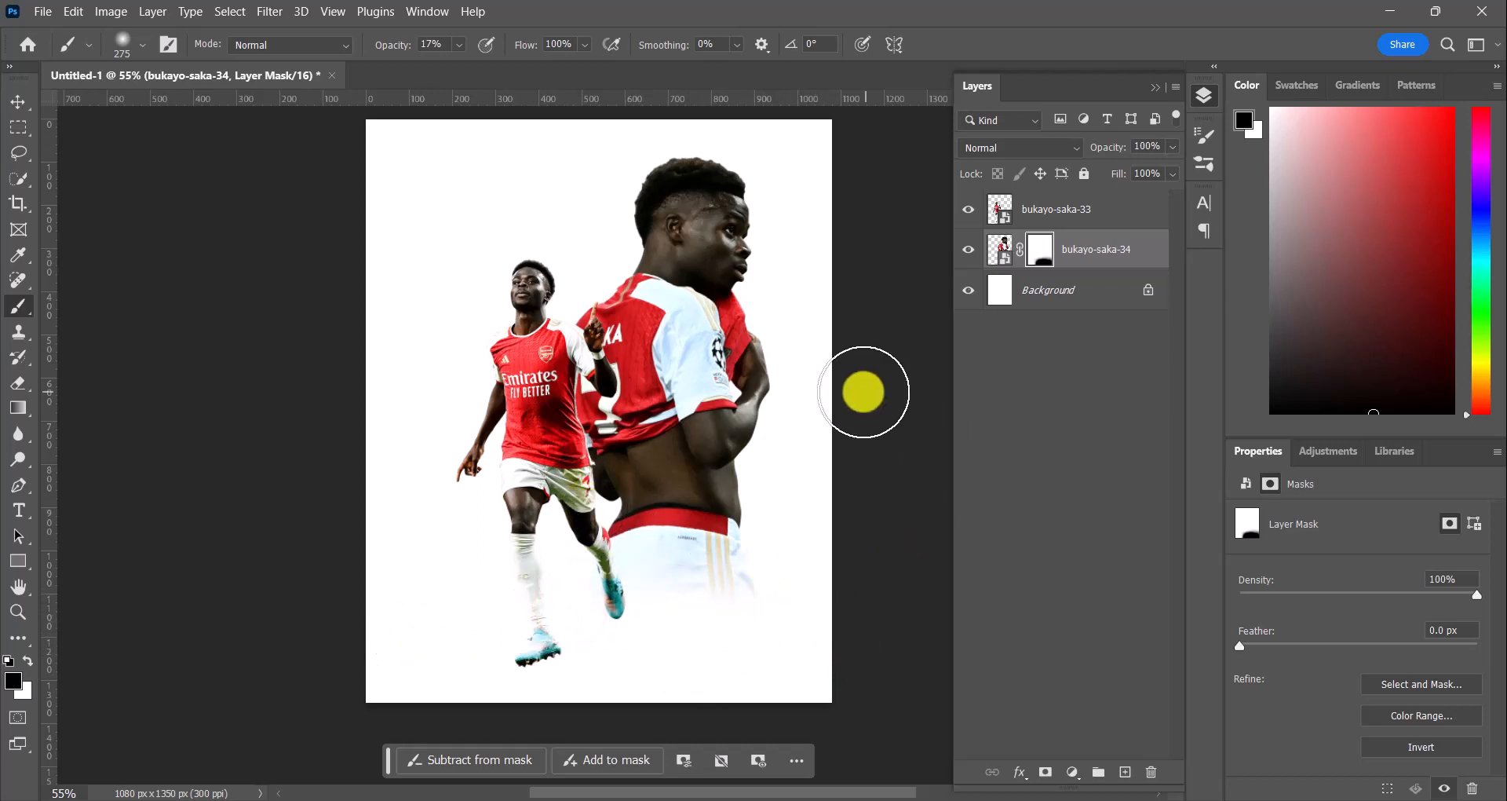
left_click(18, 101)
scroll(503, 306, "up", 2)
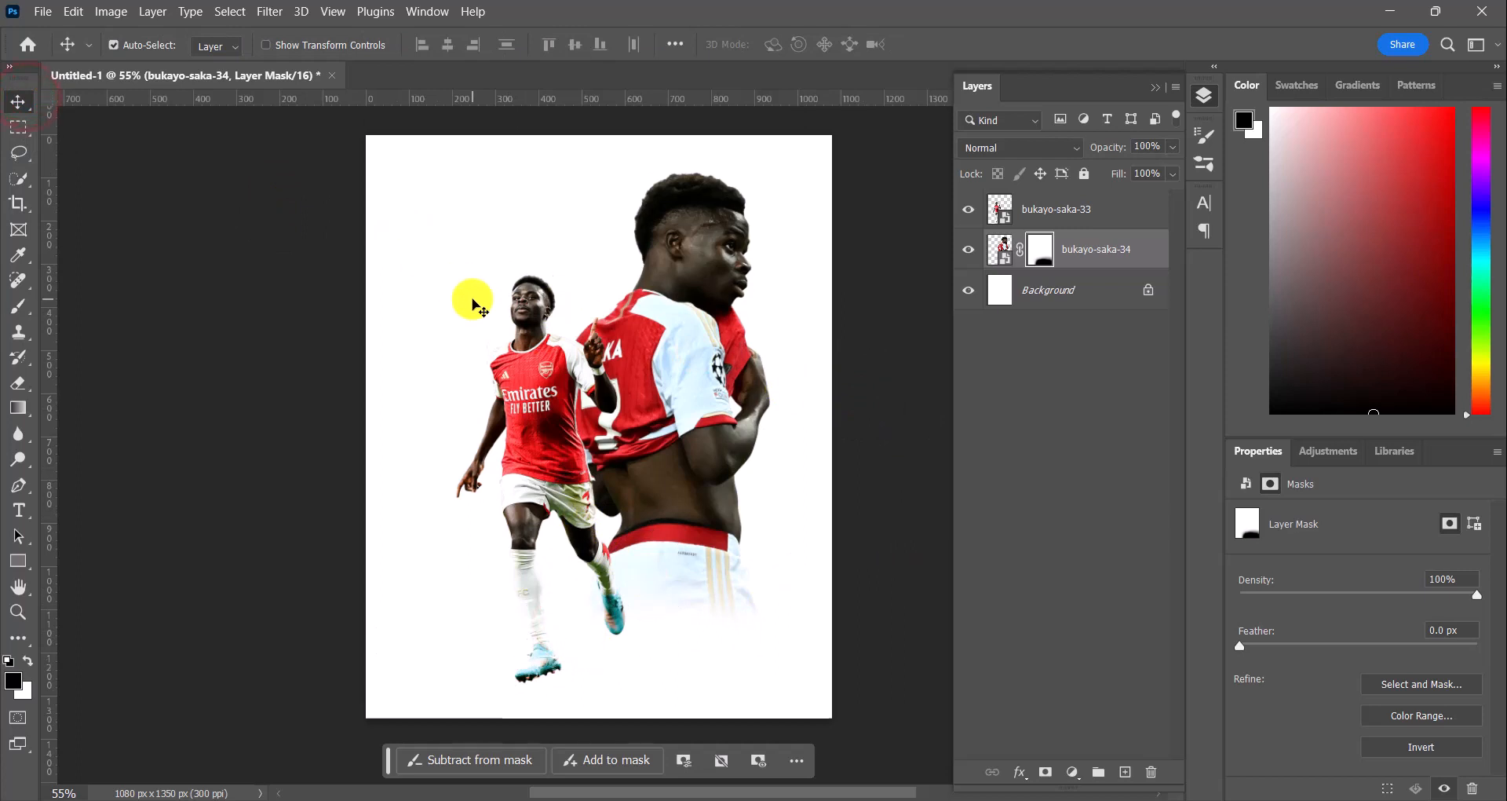
left_click(1285, 27)
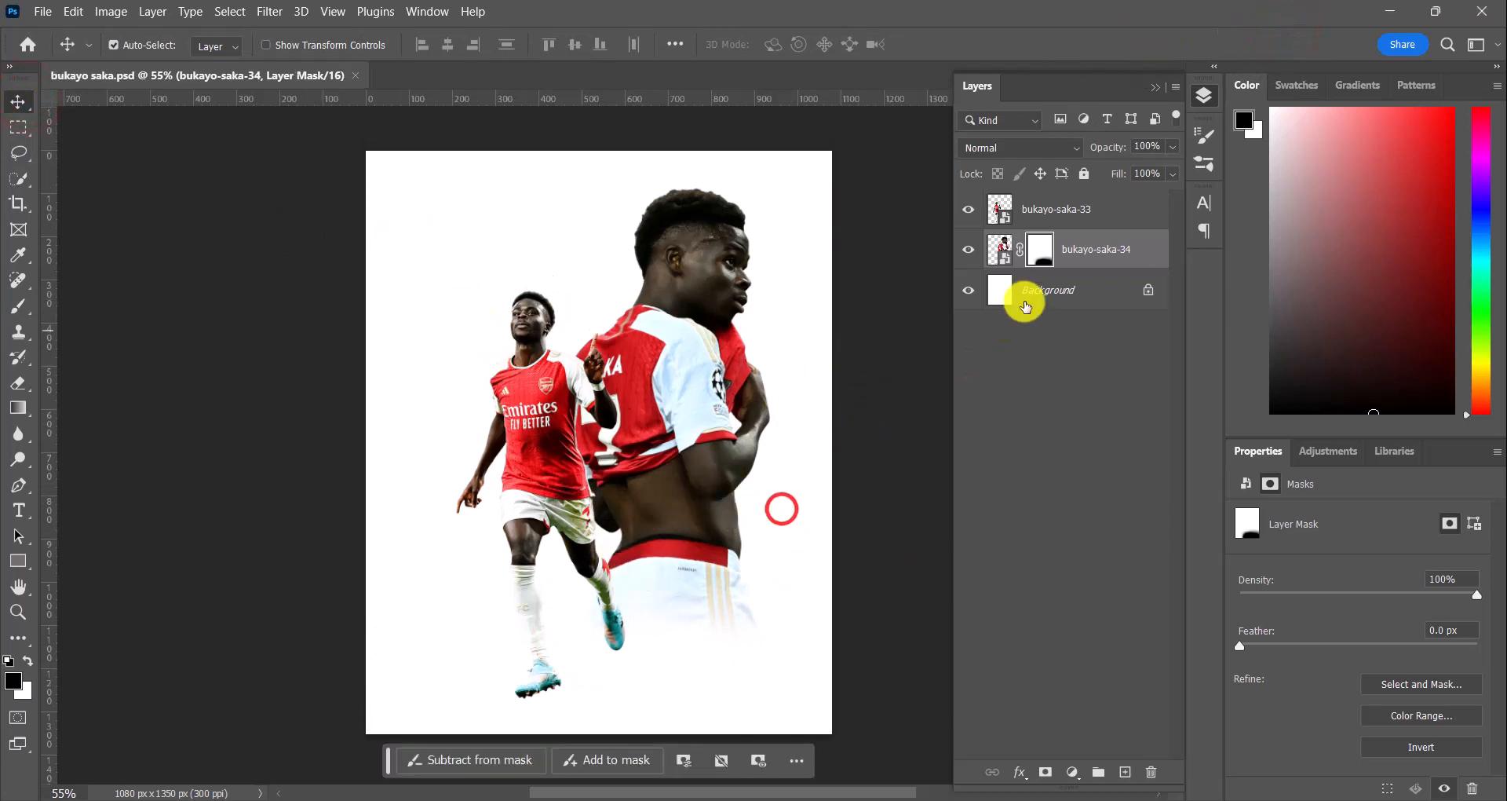
left_click(1066, 212)
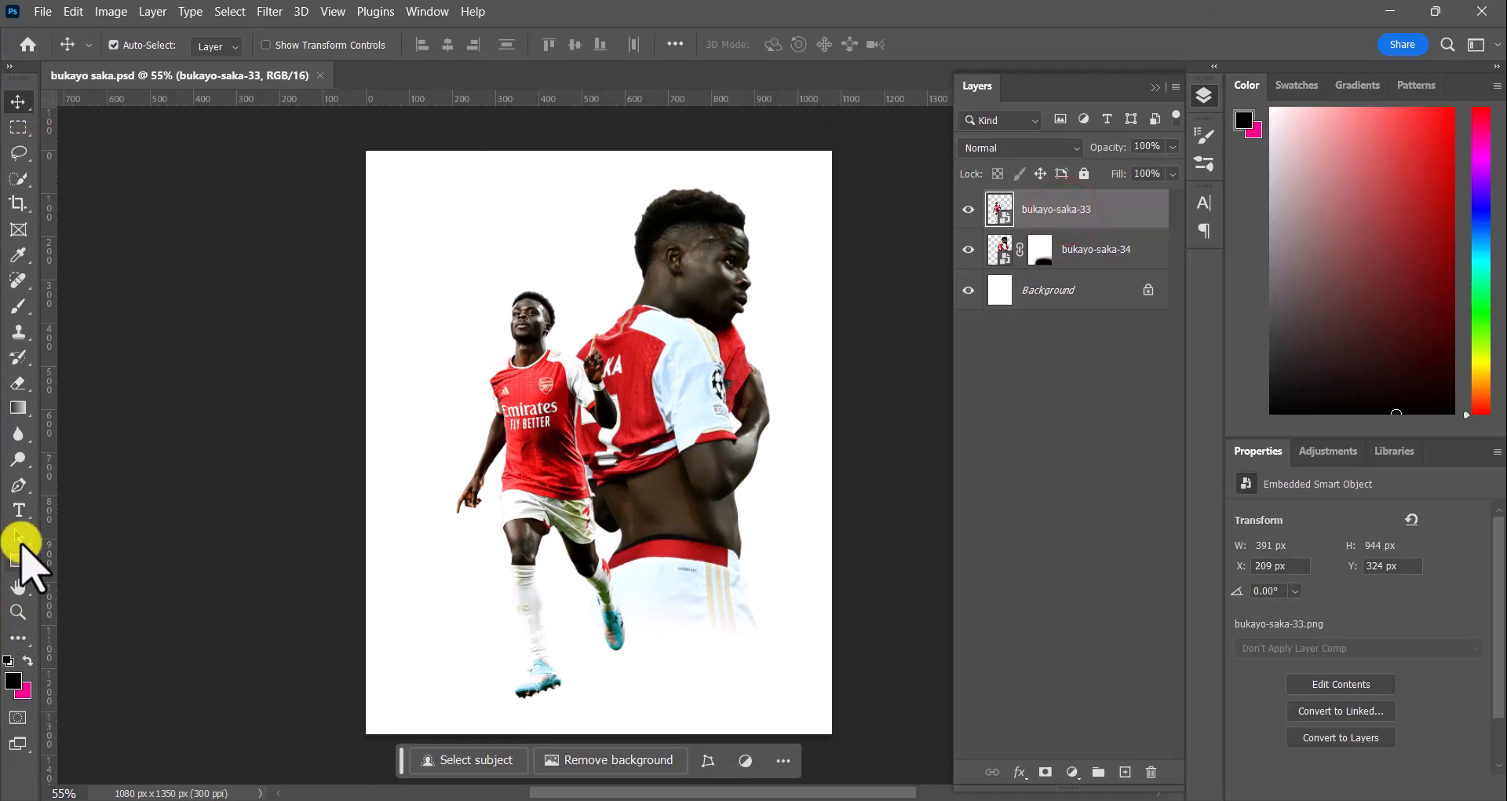
left_click(24, 512)
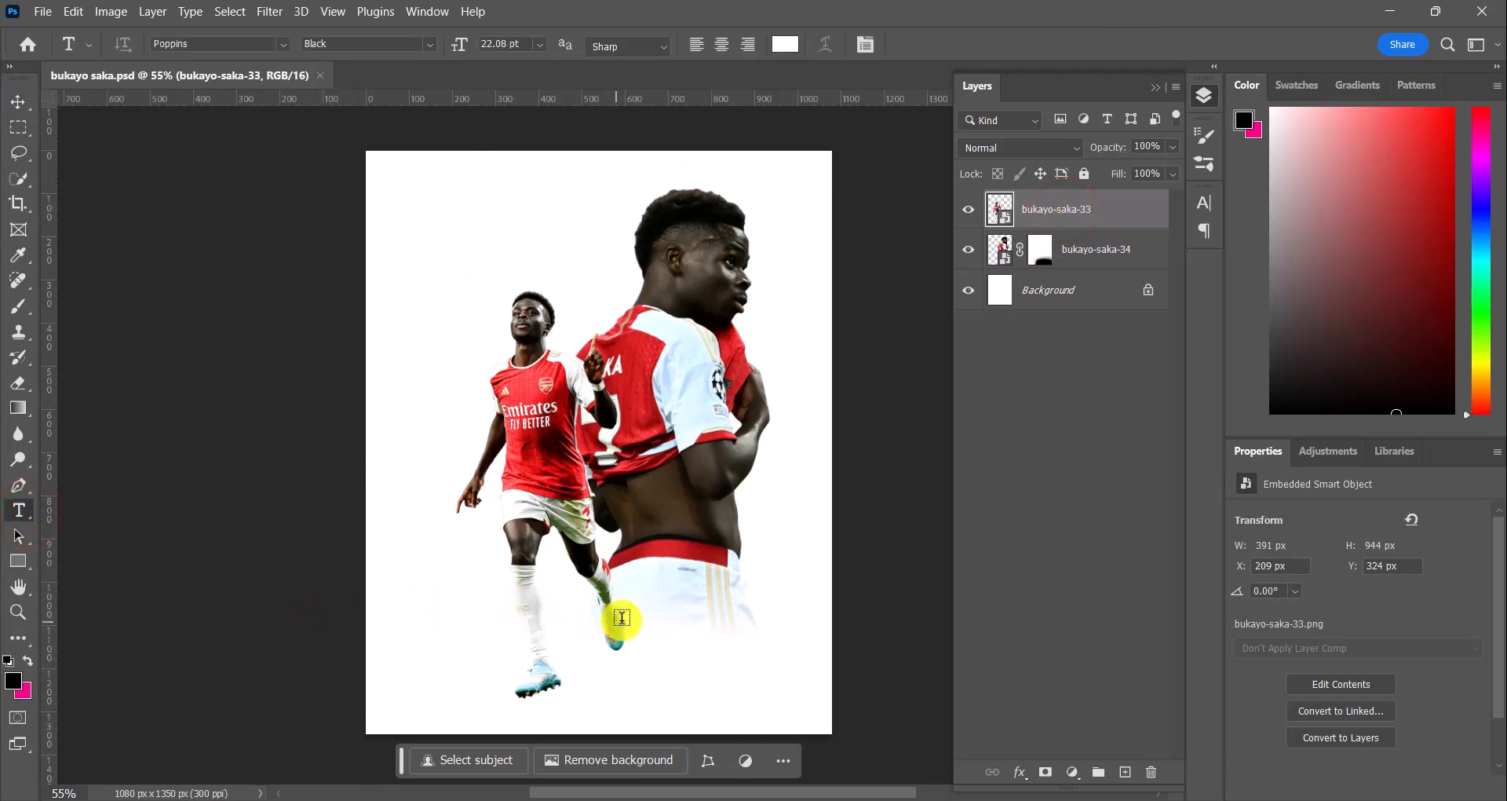
left_click(644, 609)
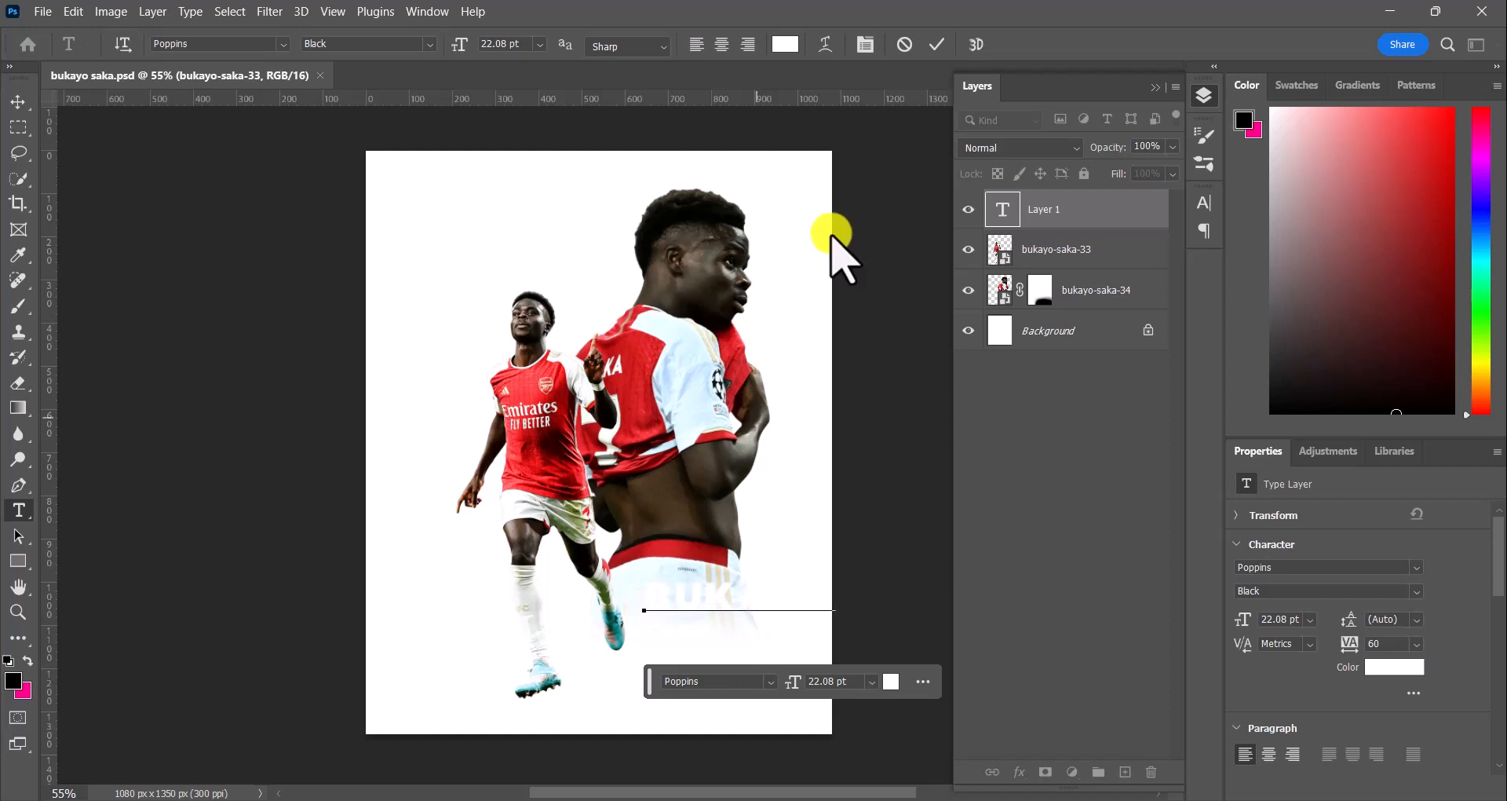
left_click(893, 49)
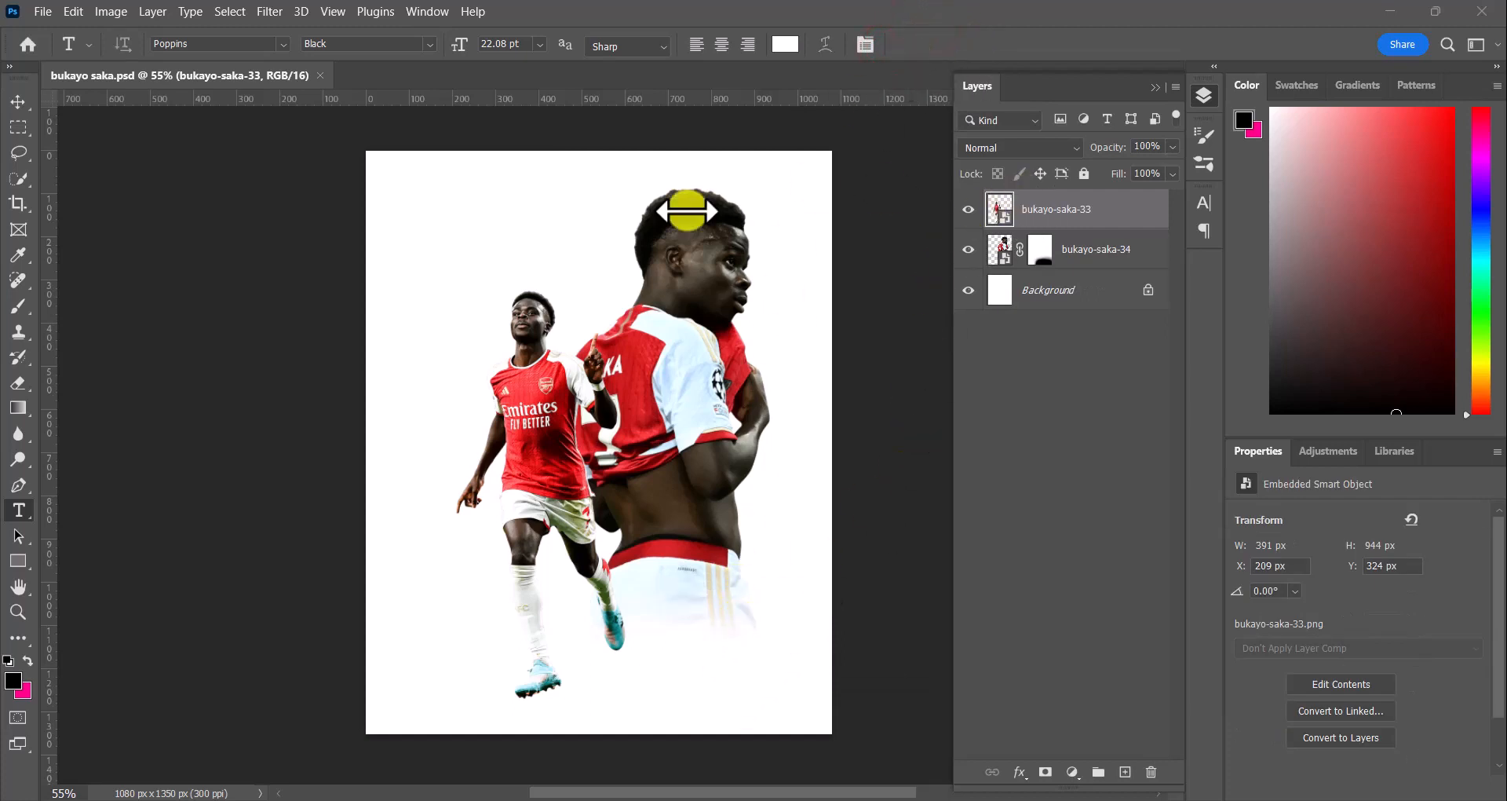
Step: Add the text BUKAYO in white Poppins Black at 22.08 pt and place it over the lower edge of the larger player's shorts
left_click(19, 510)
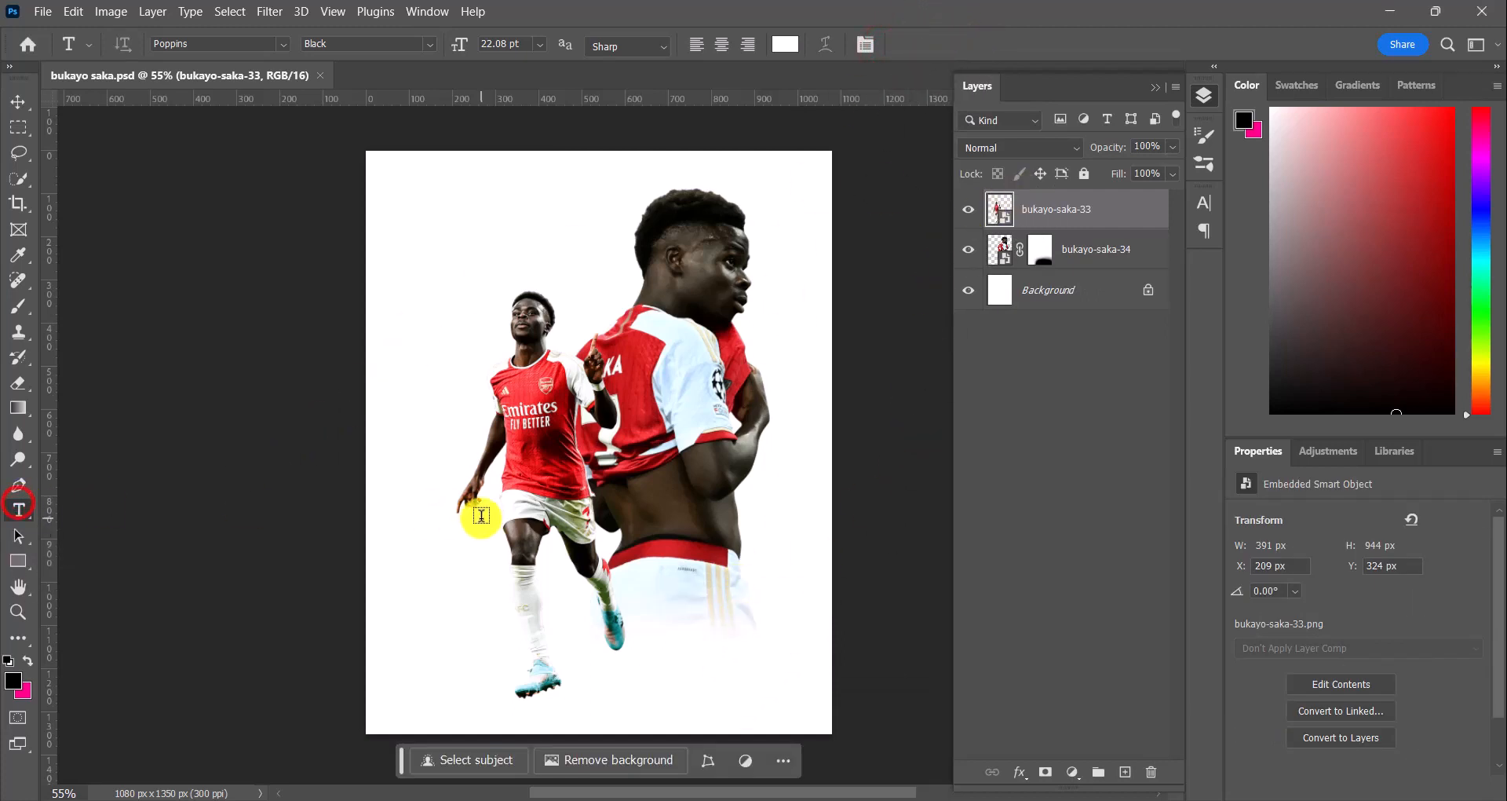
left_click(545, 562)
key("BackSpace")
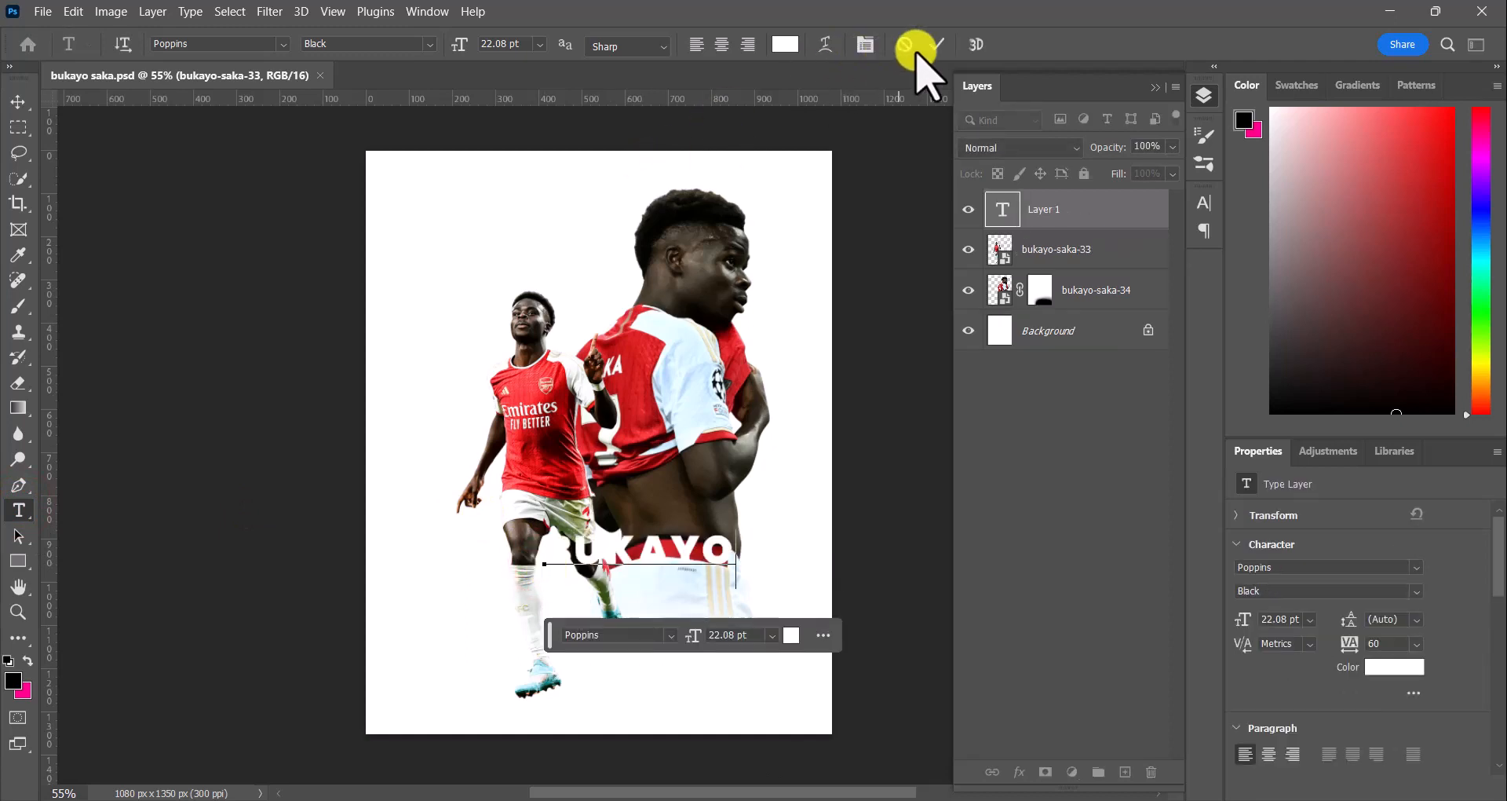
left_click(940, 41)
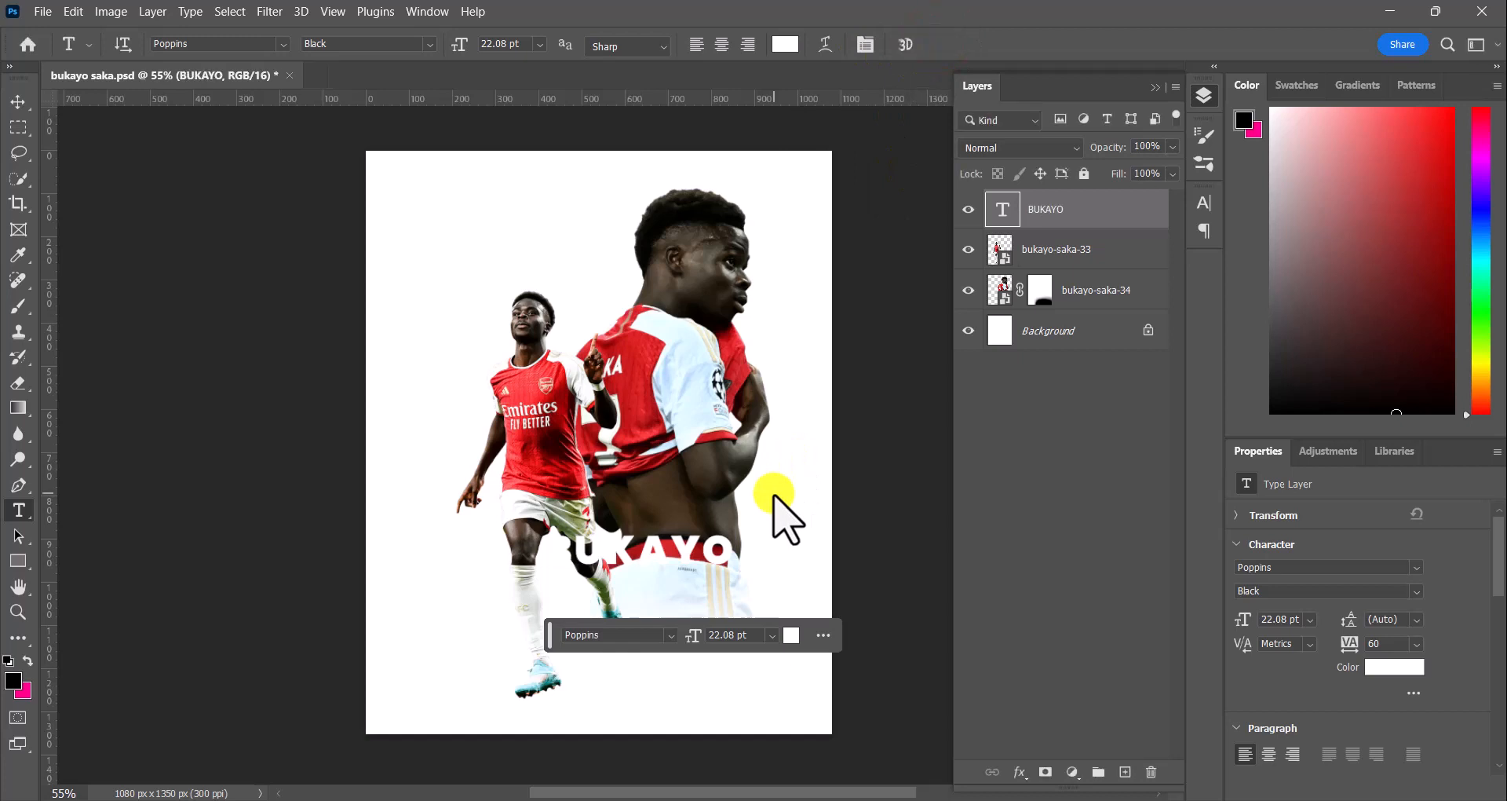
left_click(17, 102)
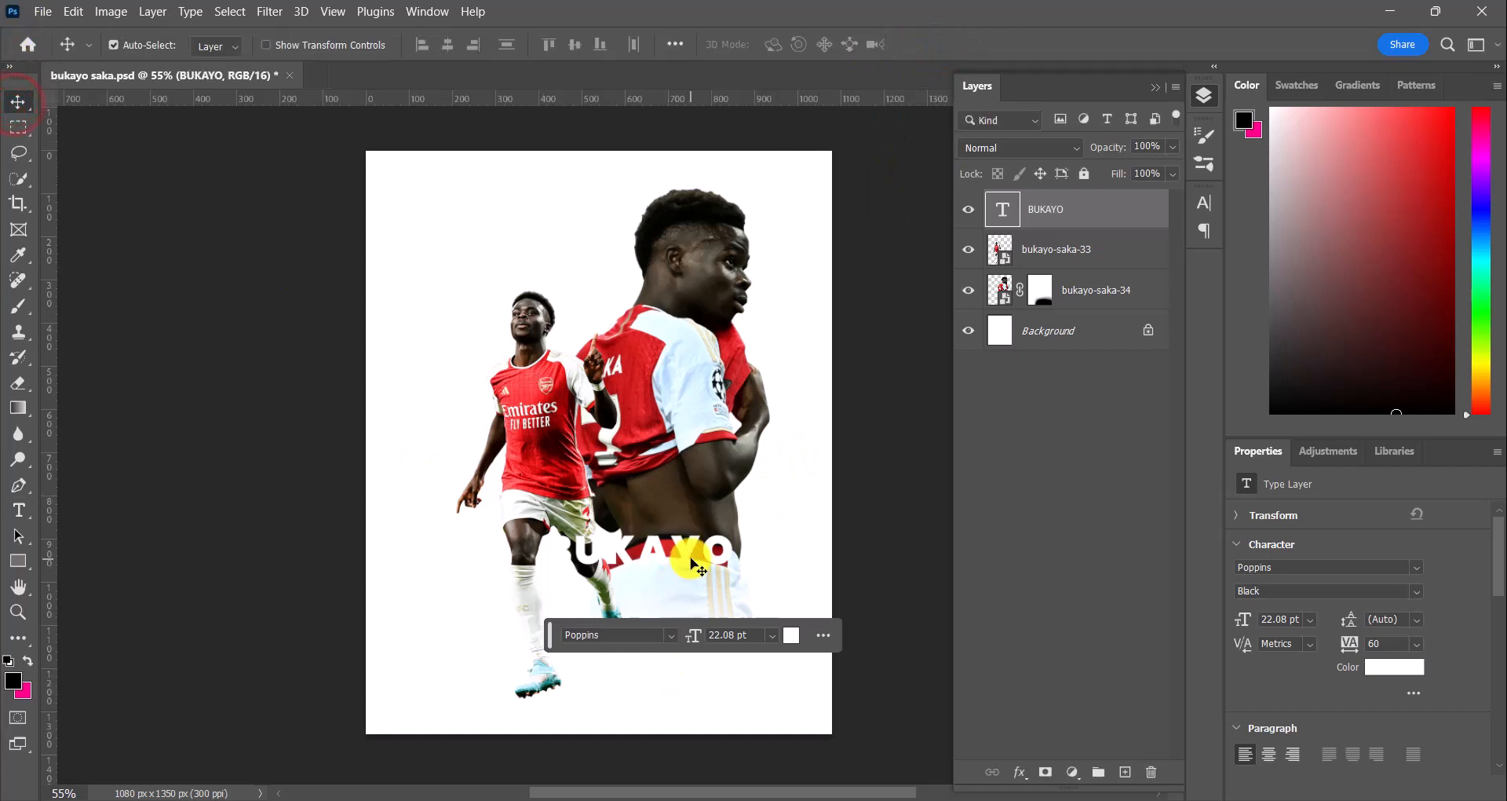
left_click_drag(687, 555, 728, 617)
left_click(1111, 479)
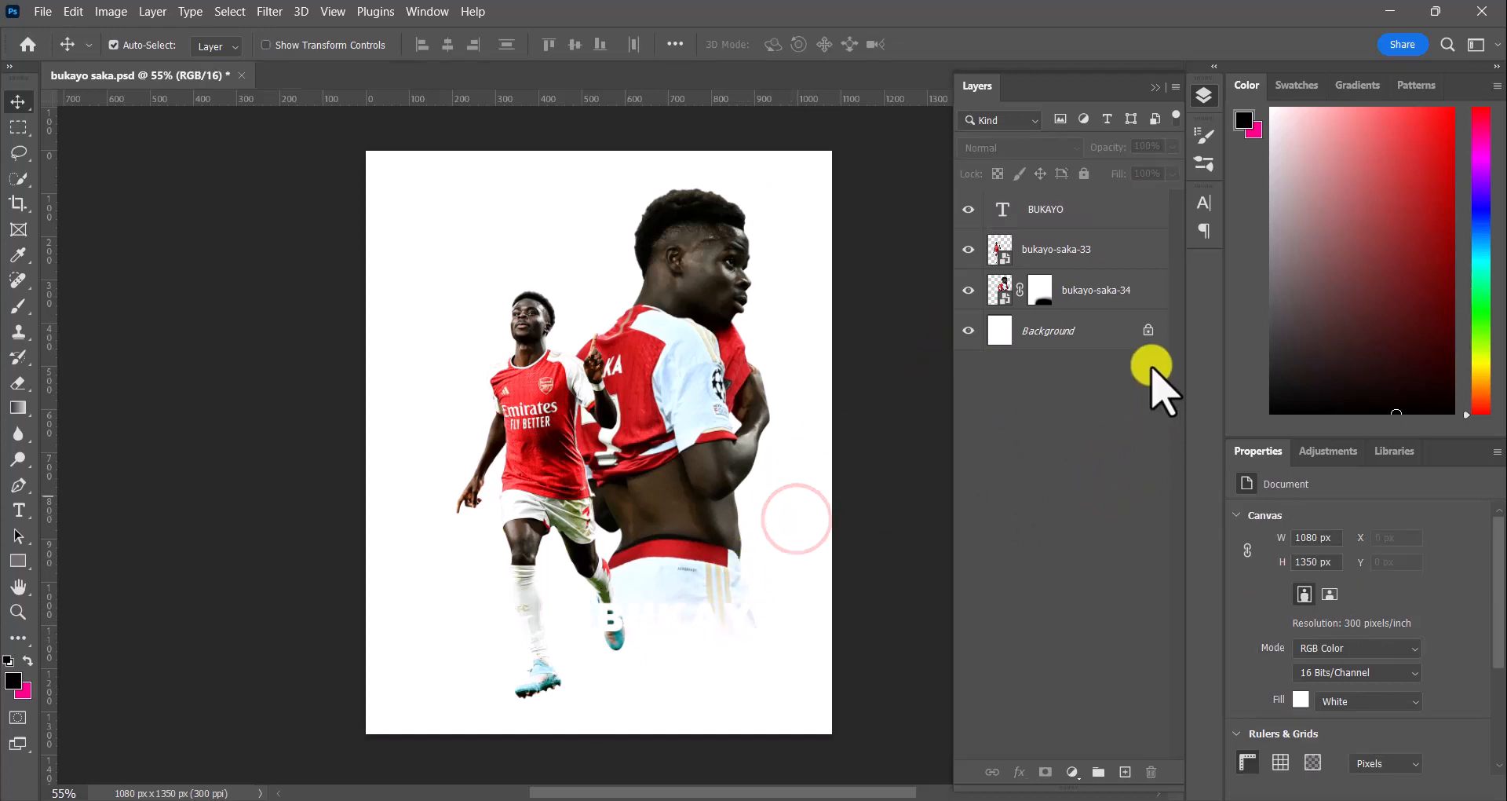
Step: Add a Gradient fill layer directly above the Background layer
left_click(1087, 330)
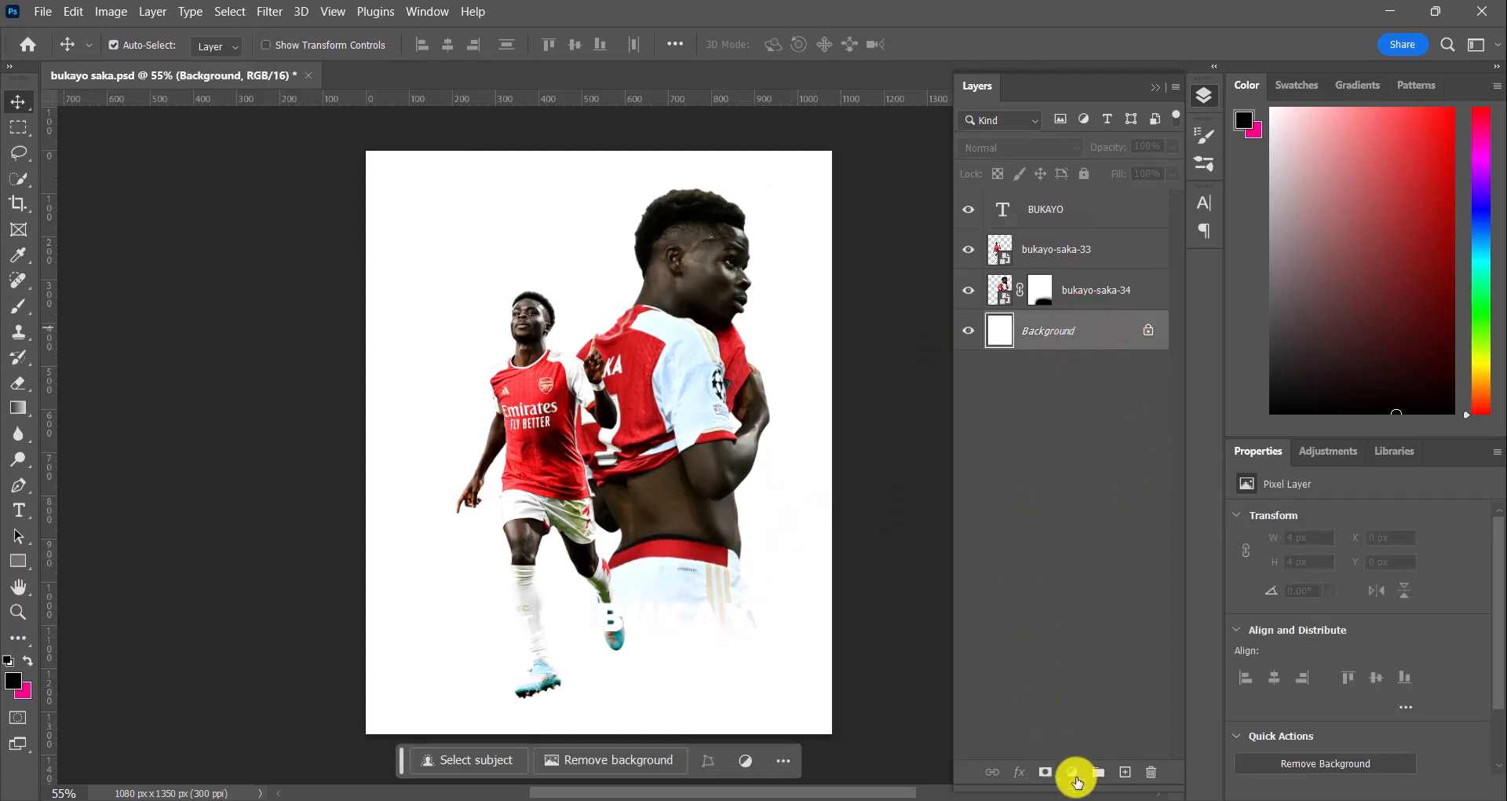
left_click(1076, 779)
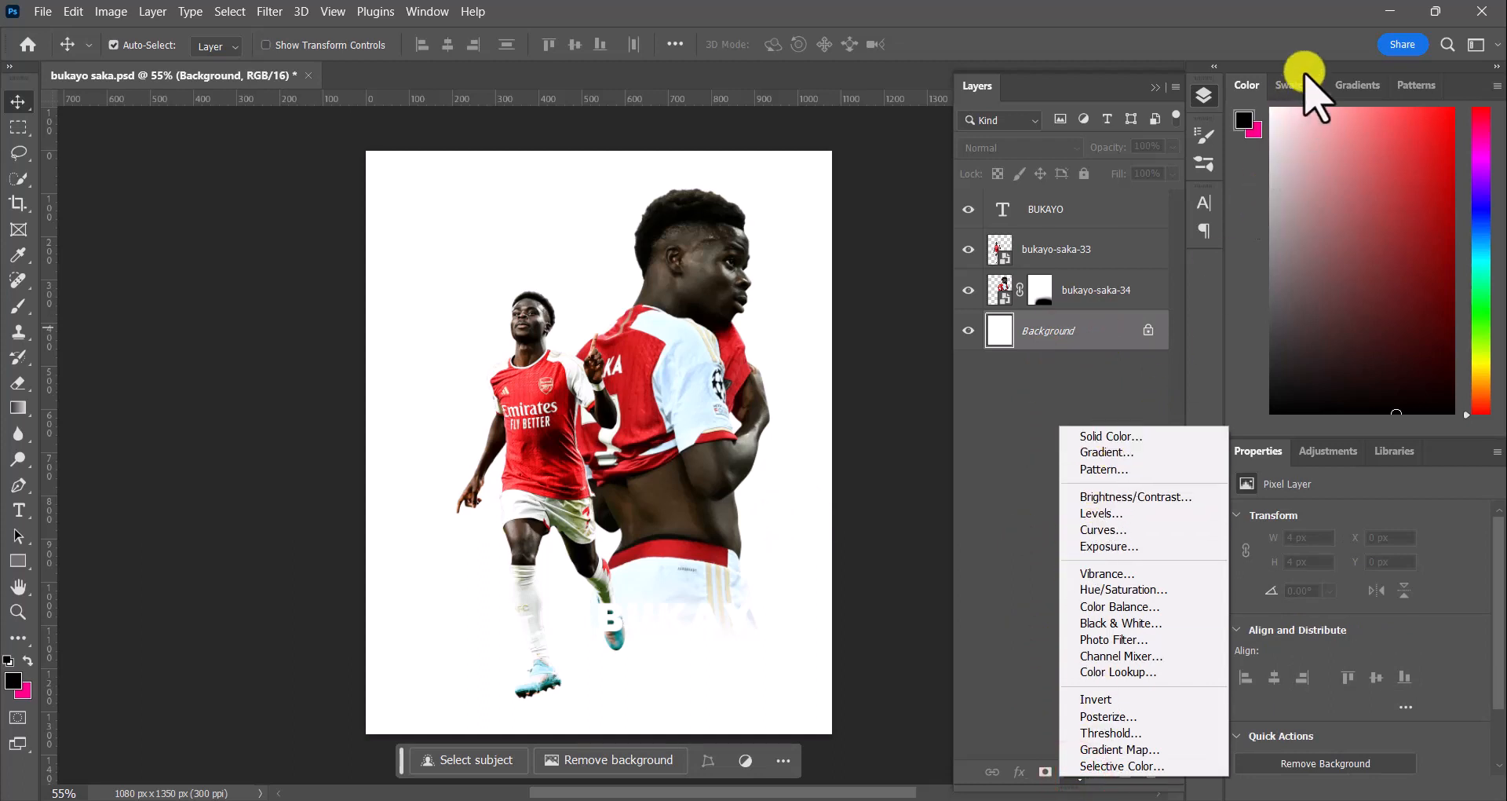
left_click(1334, 47)
left_click(1106, 333)
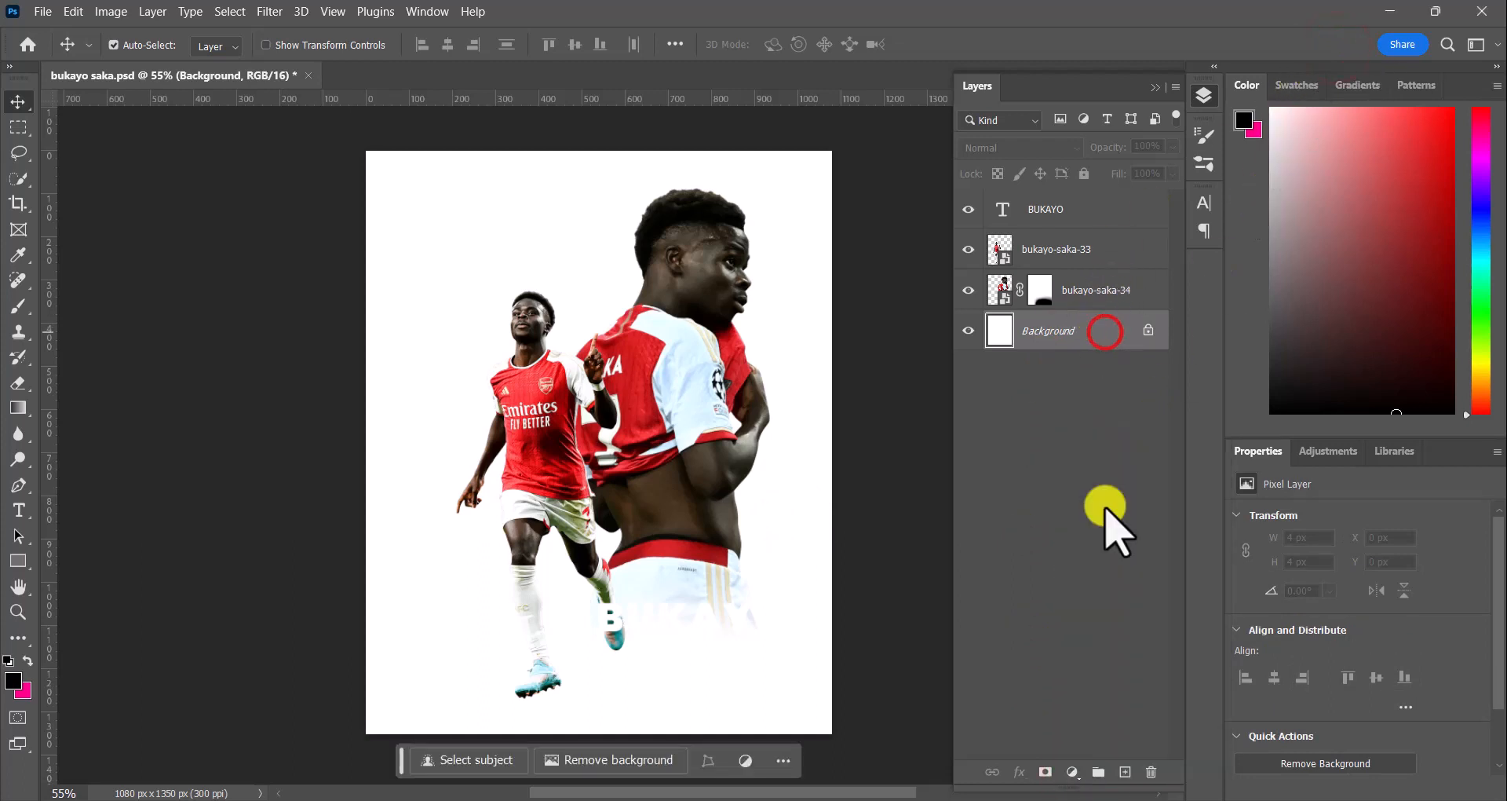
left_click(1074, 774)
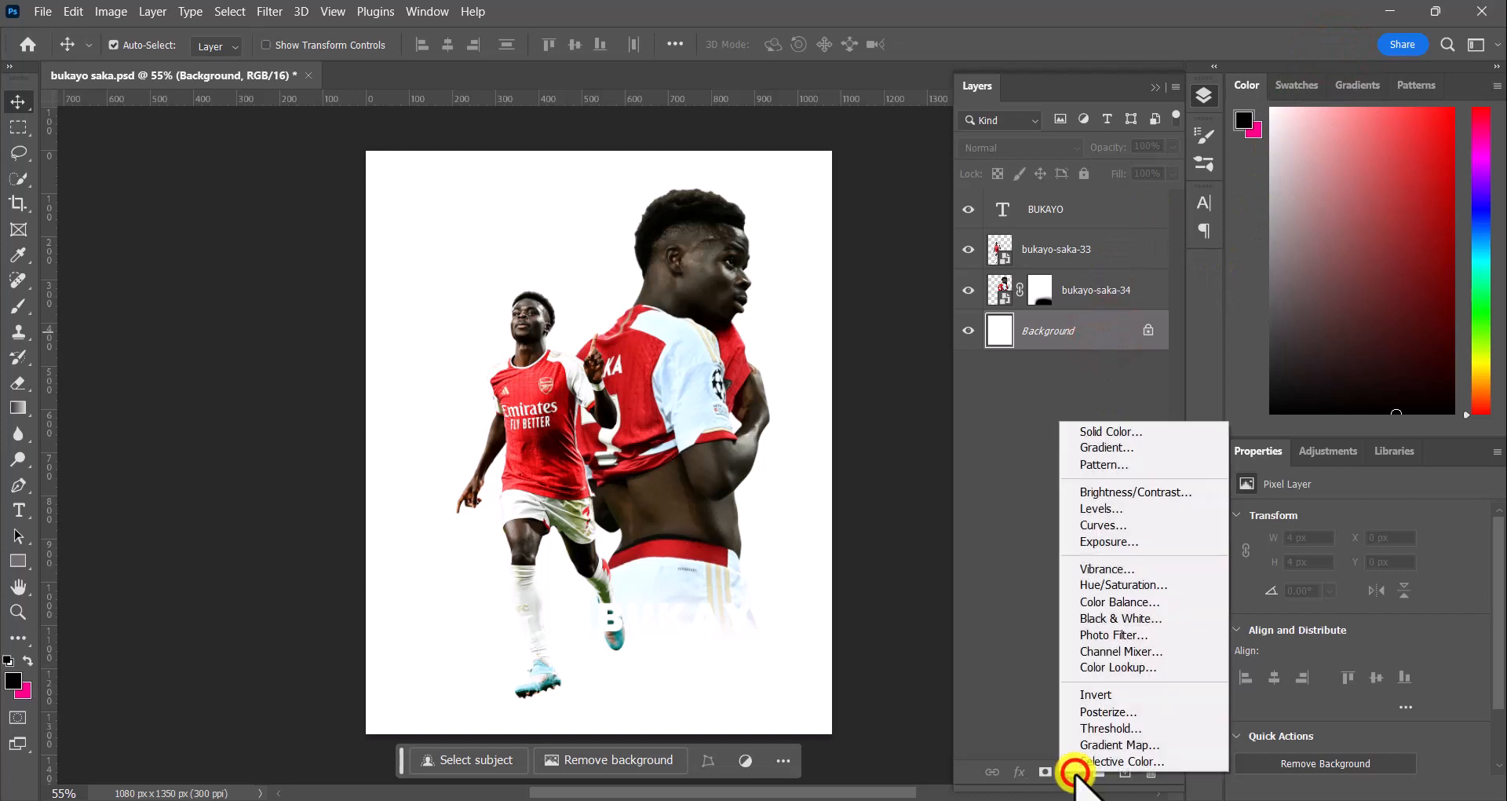
left_click(1120, 450)
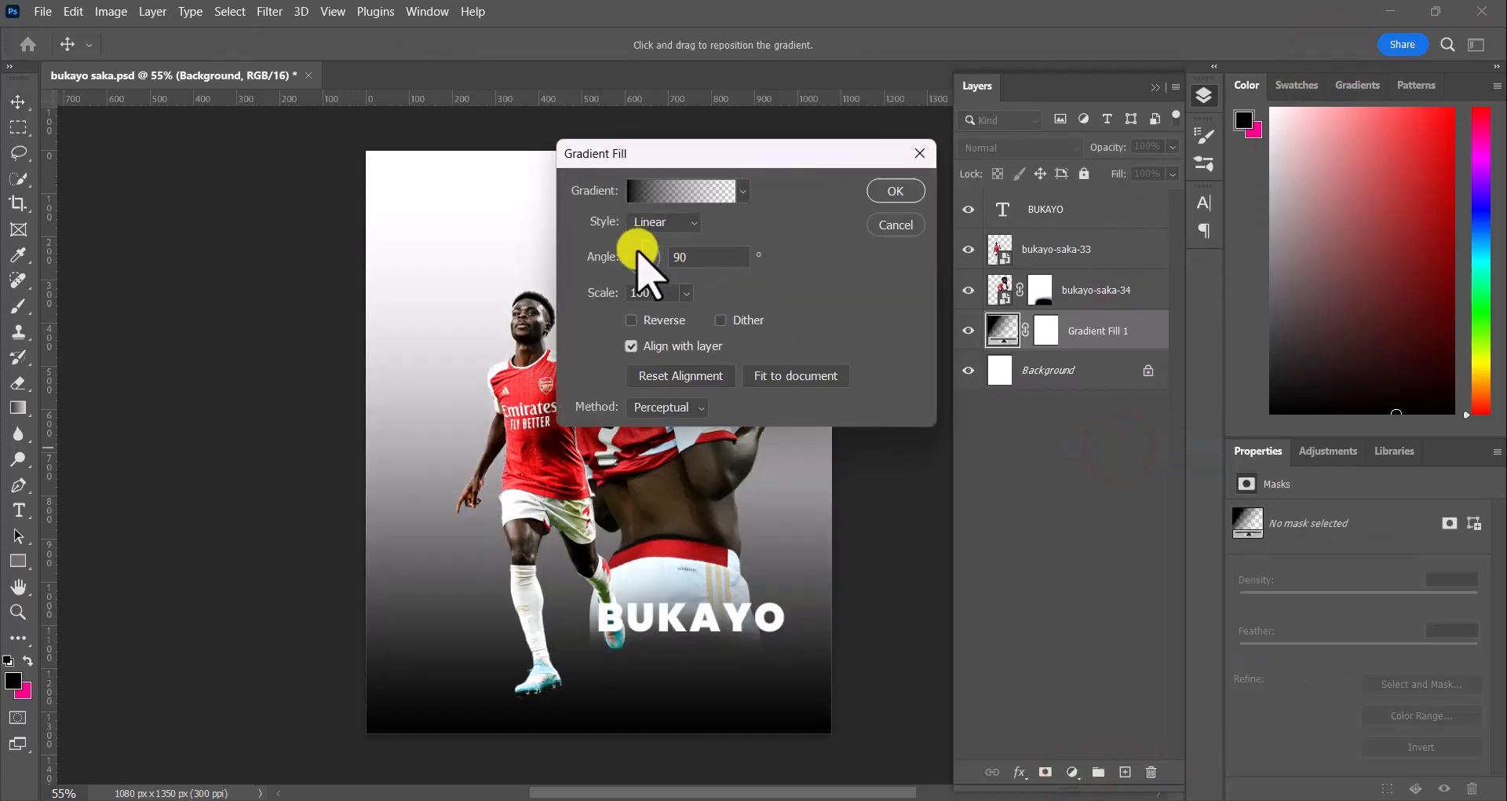
Step: Set the fill to the Hot One gradient from the Flurbos Tools Color Grades presets, keeping the linear style at 90°
left_click(658, 192)
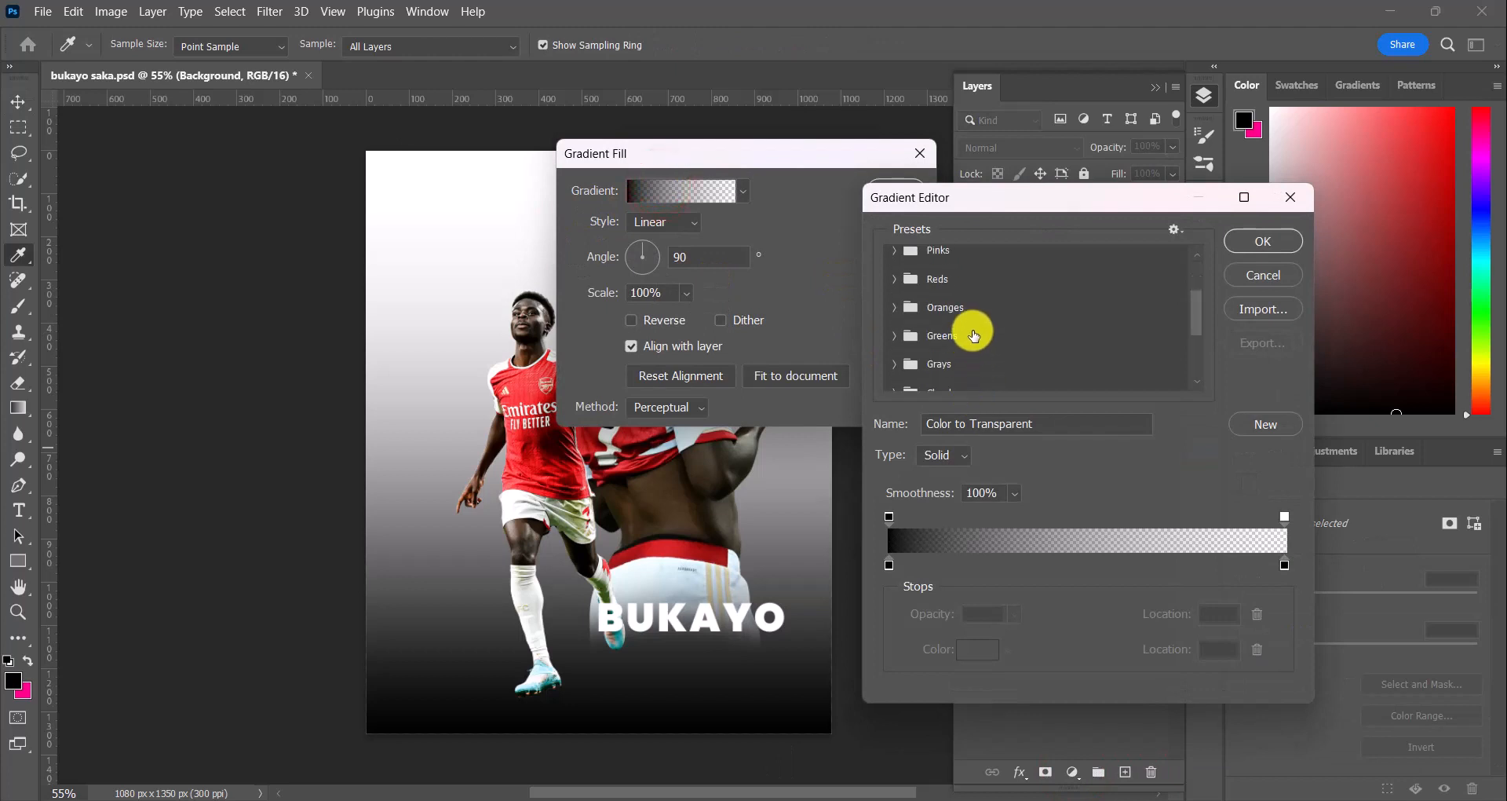
scroll(975, 336, "down", 3)
left_click(895, 377)
scroll(1050, 318, "down", 3)
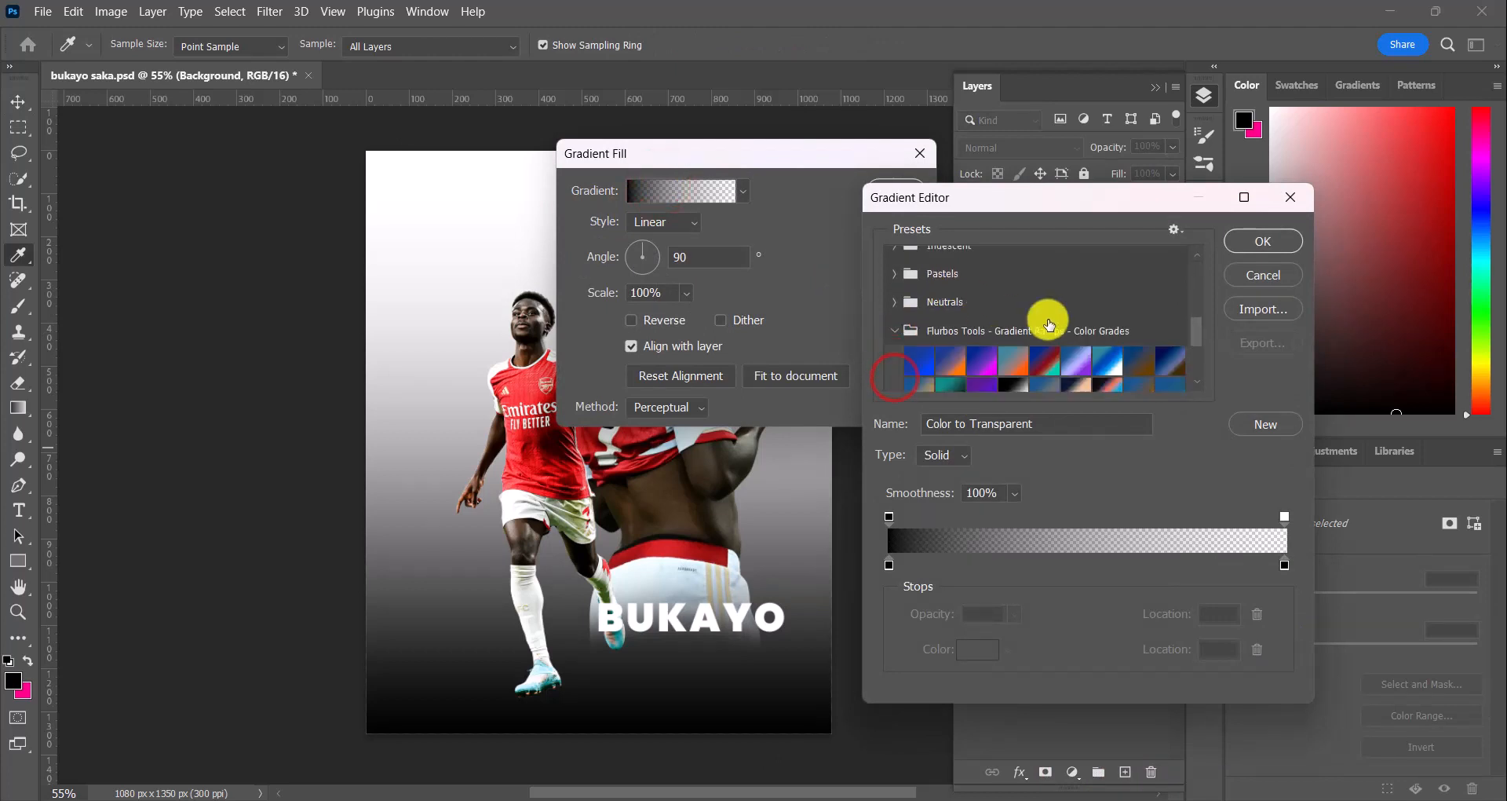
left_click(1076, 330)
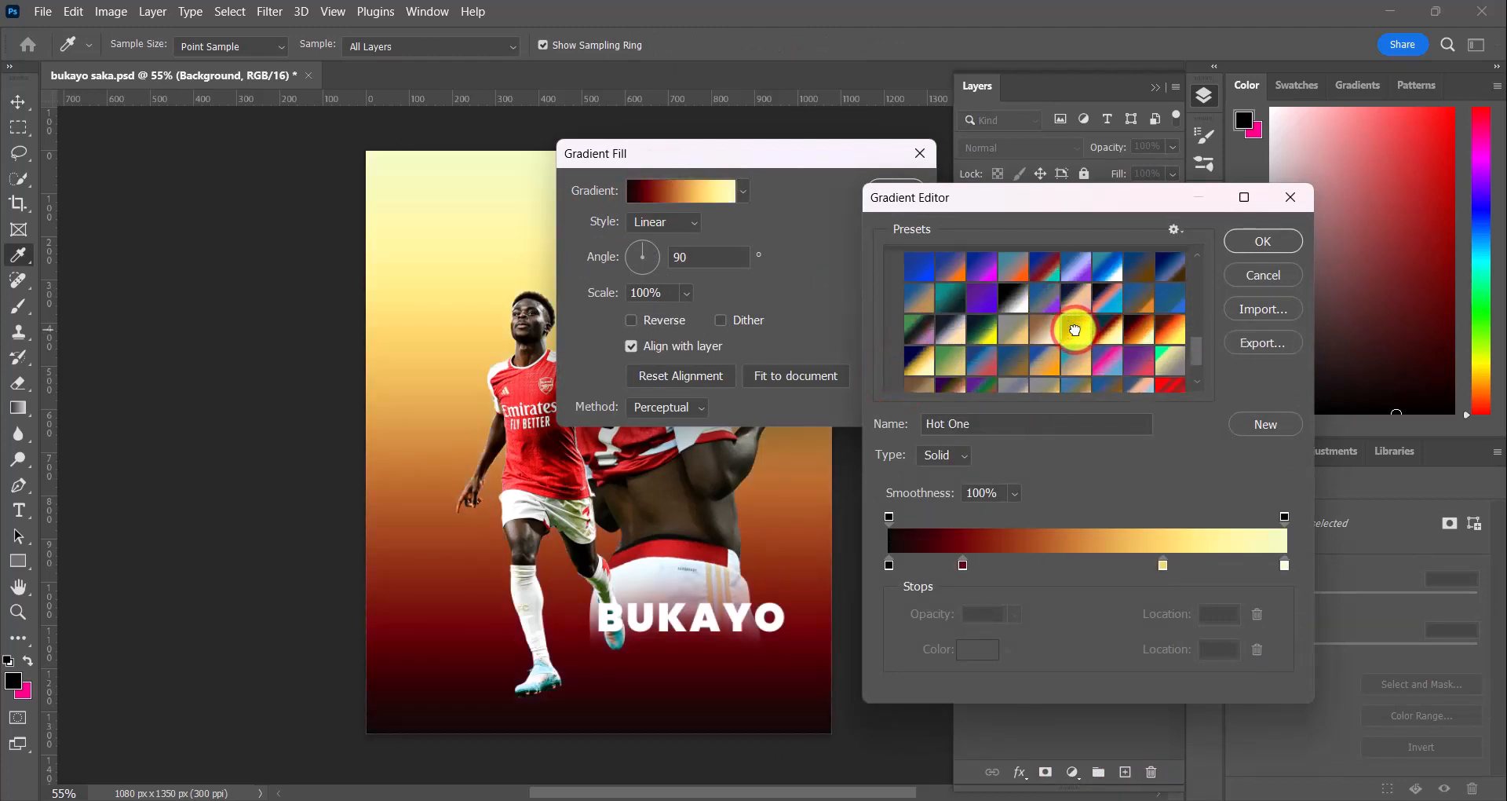
left_click(1264, 241)
left_click(898, 193)
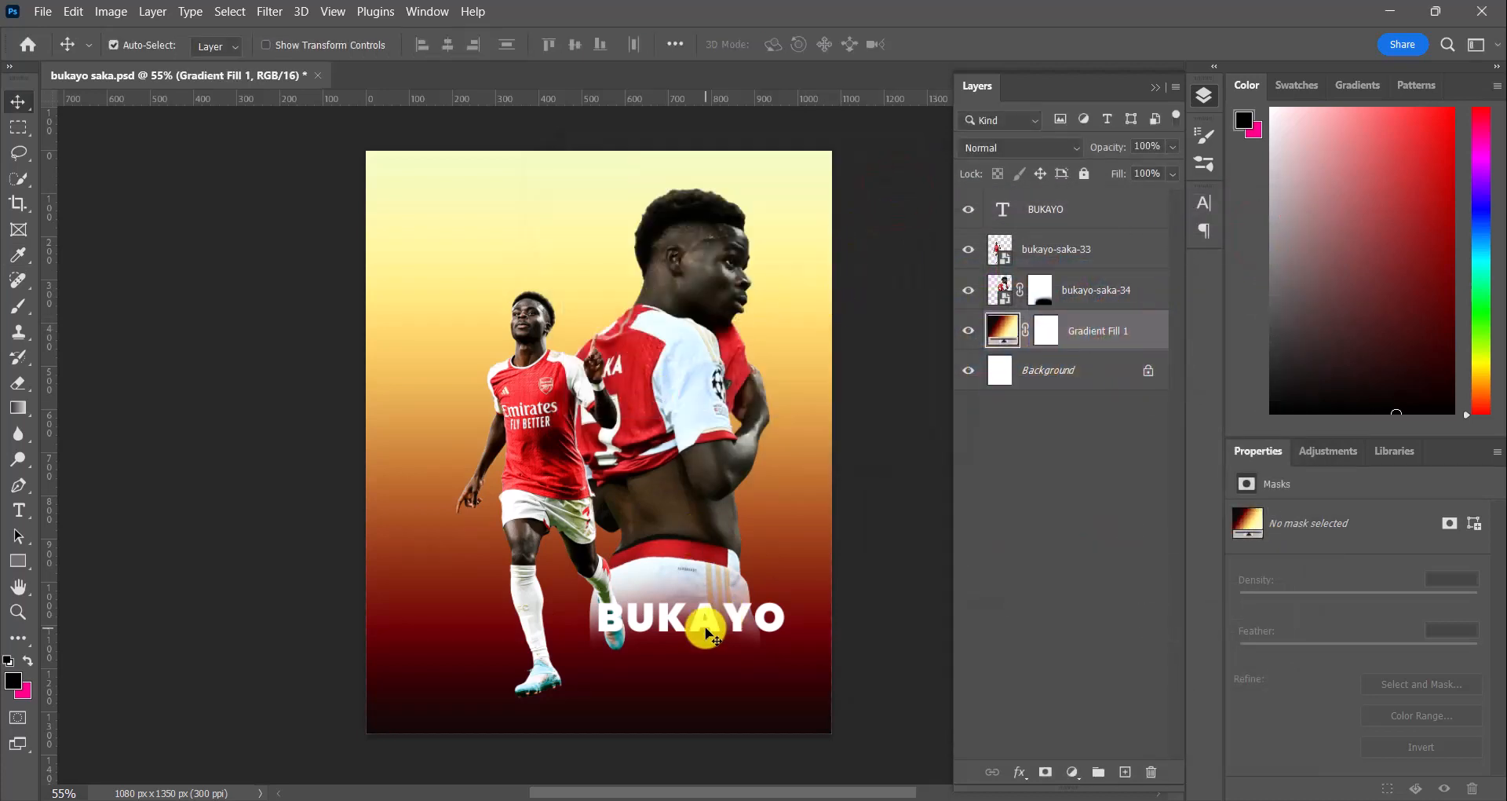
Step: Scale the BUKAYO text to 92.29%, rotate it to about -3.94° and move it just below the larger player's faded shorts
left_click_drag(712, 628, 783, 582)
key("ctrl+t")
left_click_drag(716, 616, 757, 595)
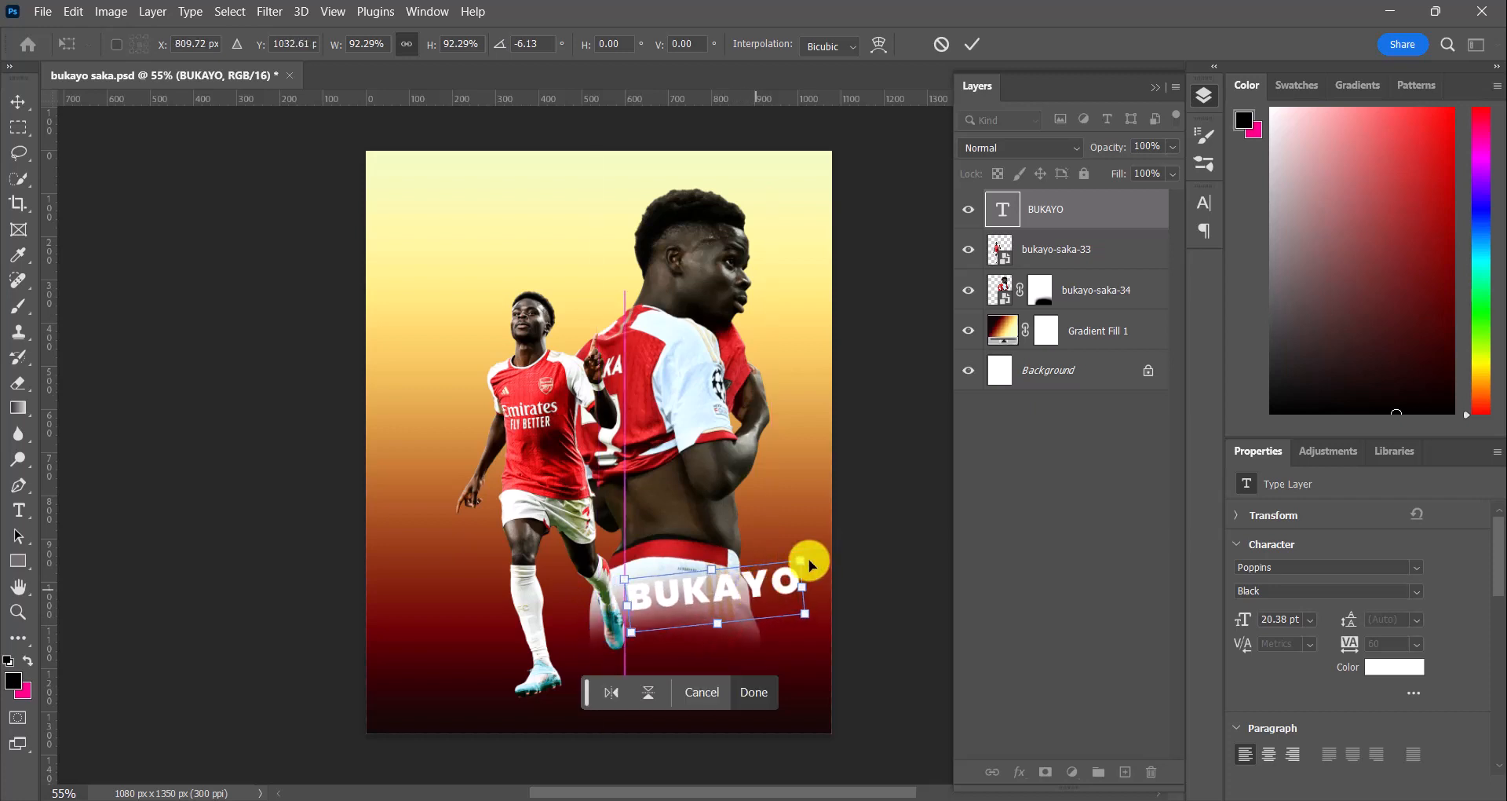
left_click_drag(812, 540, 815, 542)
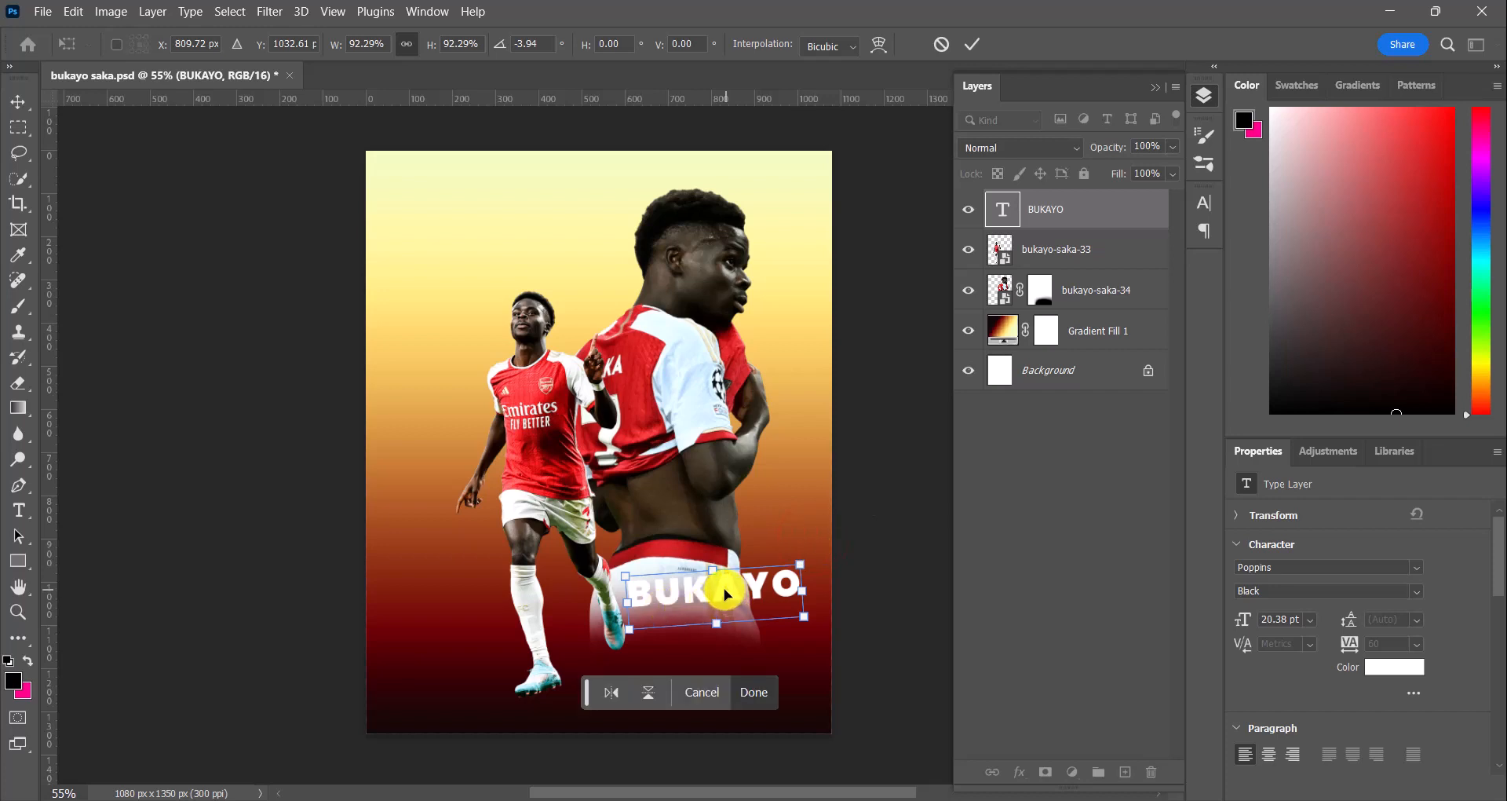
left_click_drag(726, 595, 718, 659)
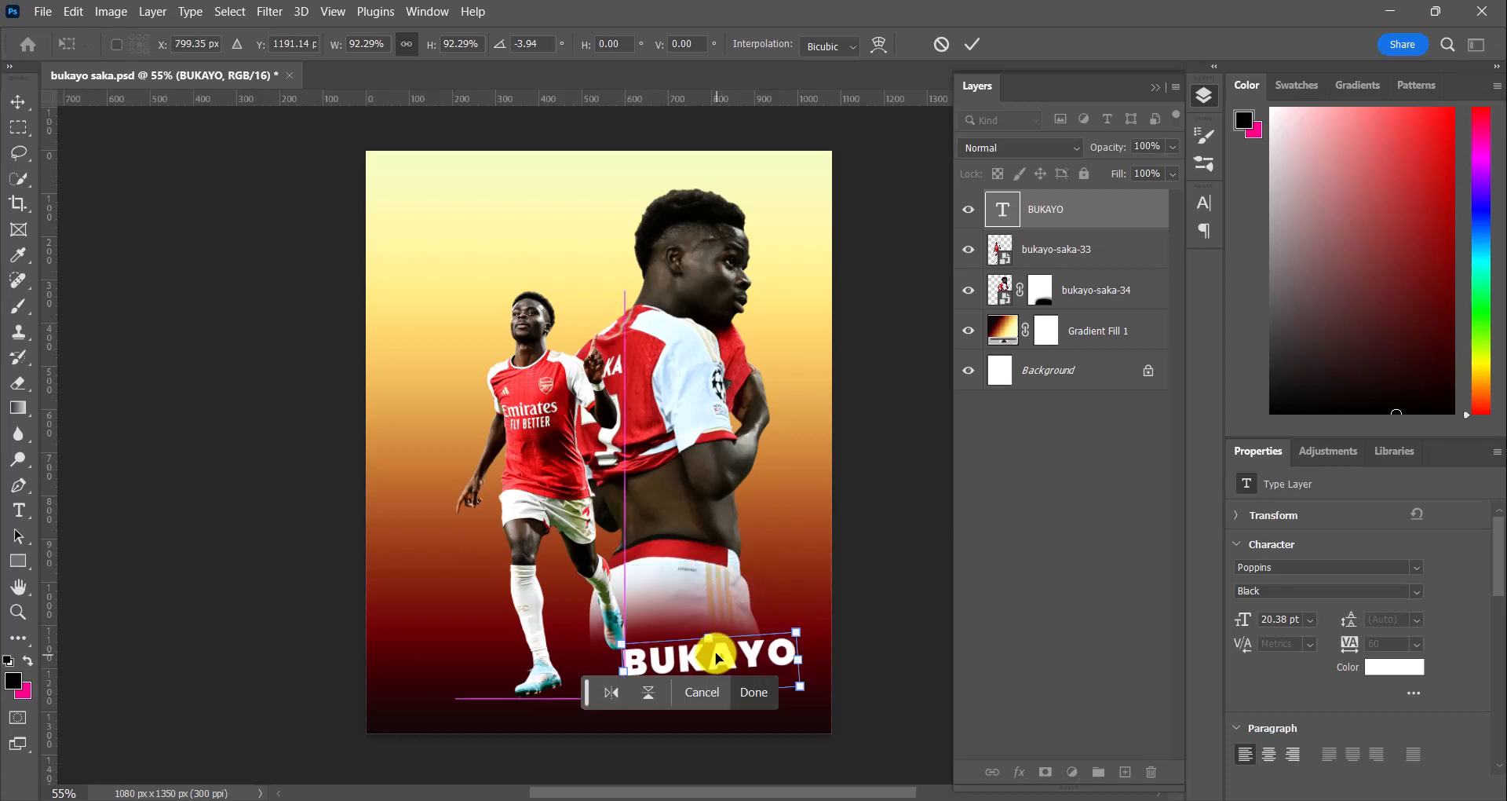
left_click(755, 693)
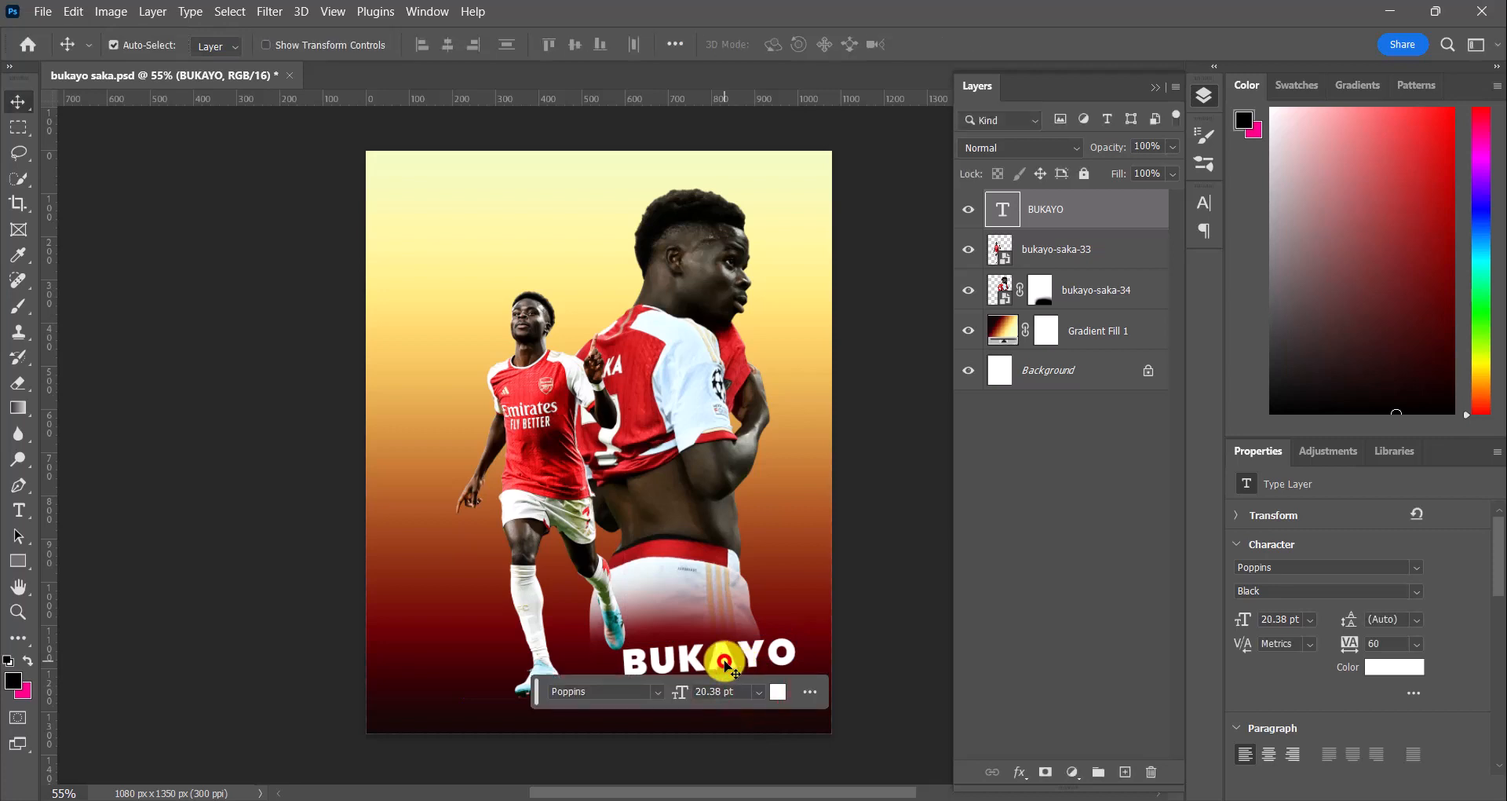
Step: Duplicate the BUKAYO text, place the copy directly beneath the original and change its wording to SAKA
key("ctrl+j")
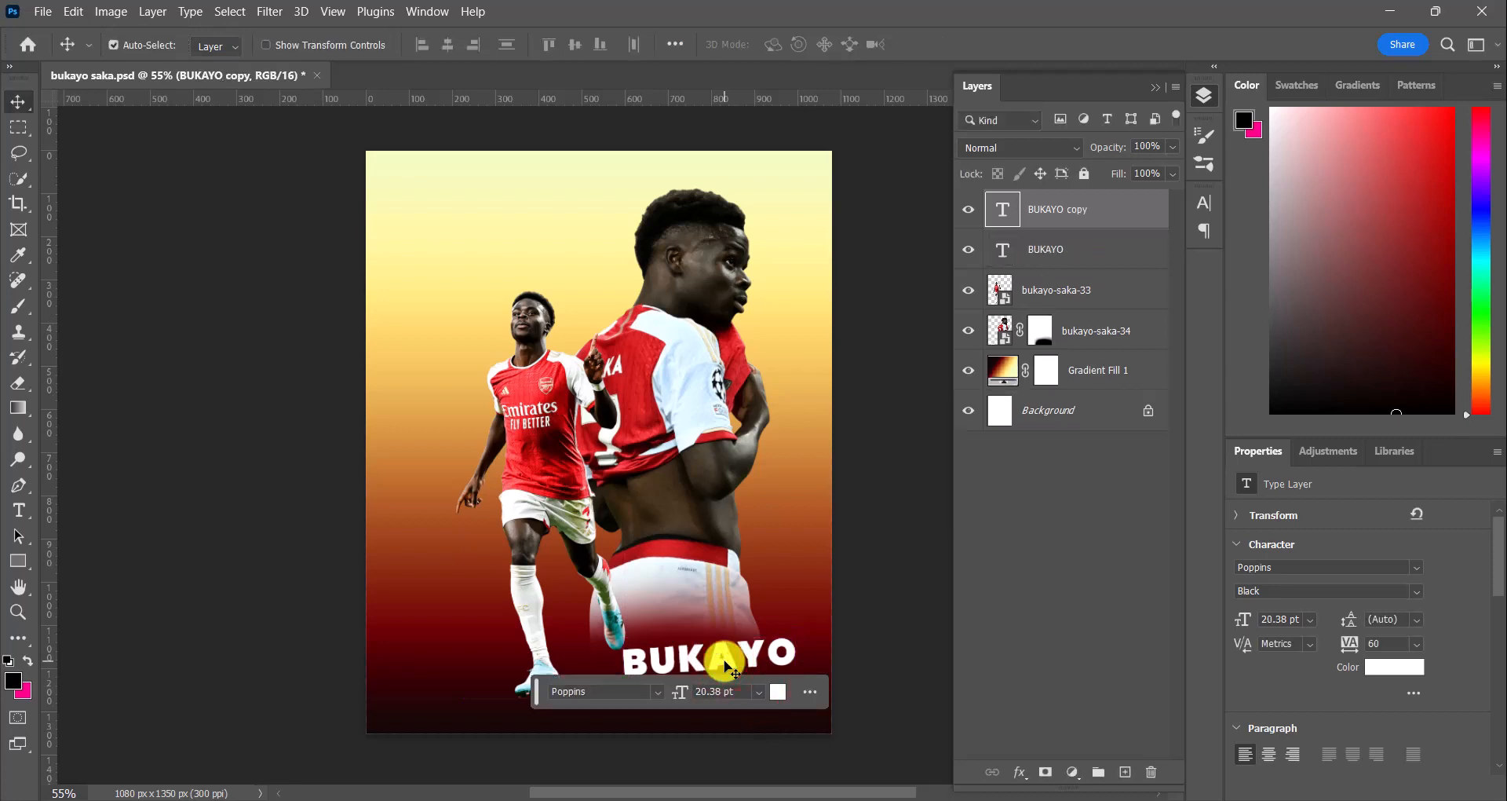
left_click_drag(730, 665, 735, 692)
scroll(751, 680, "down", 3)
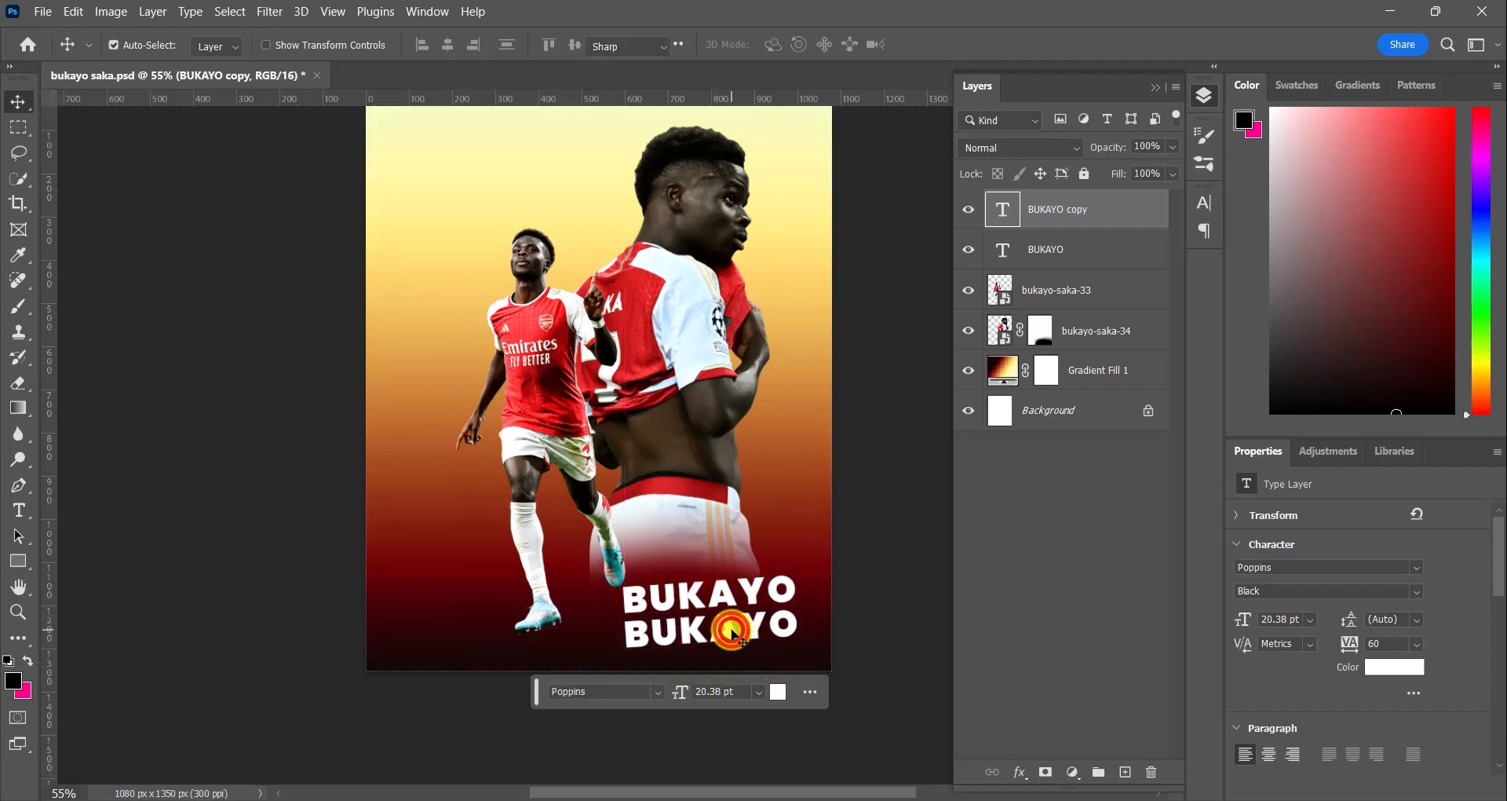
double_click(734, 632)
type("SAKA")
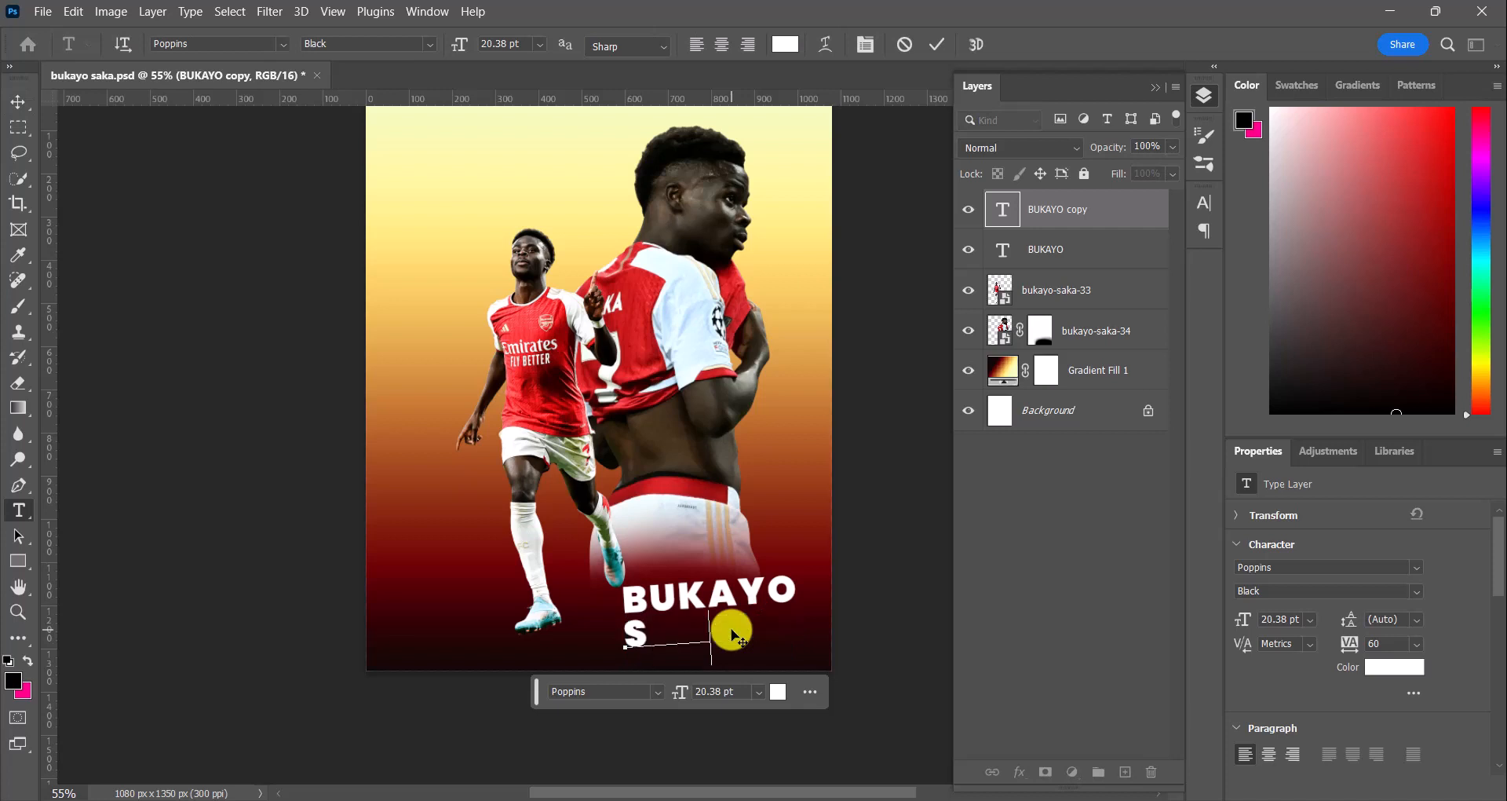
left_click(944, 43)
key("v")
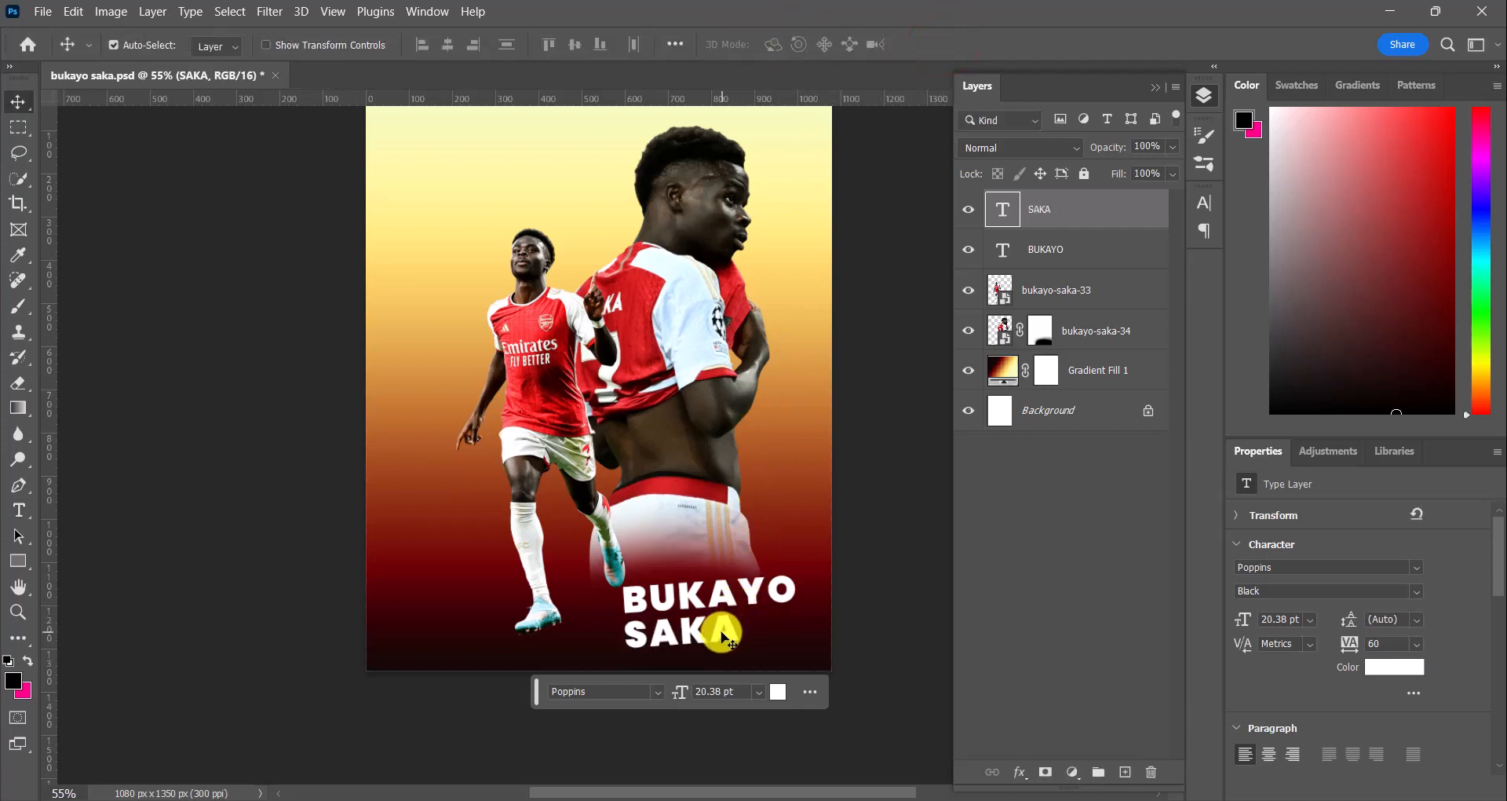
Step: Scale the SAKA text up to about 158.45% and position it just under BUKAYO, inside the poster's bottom edge
left_click(717, 635)
key("ctrl+t")
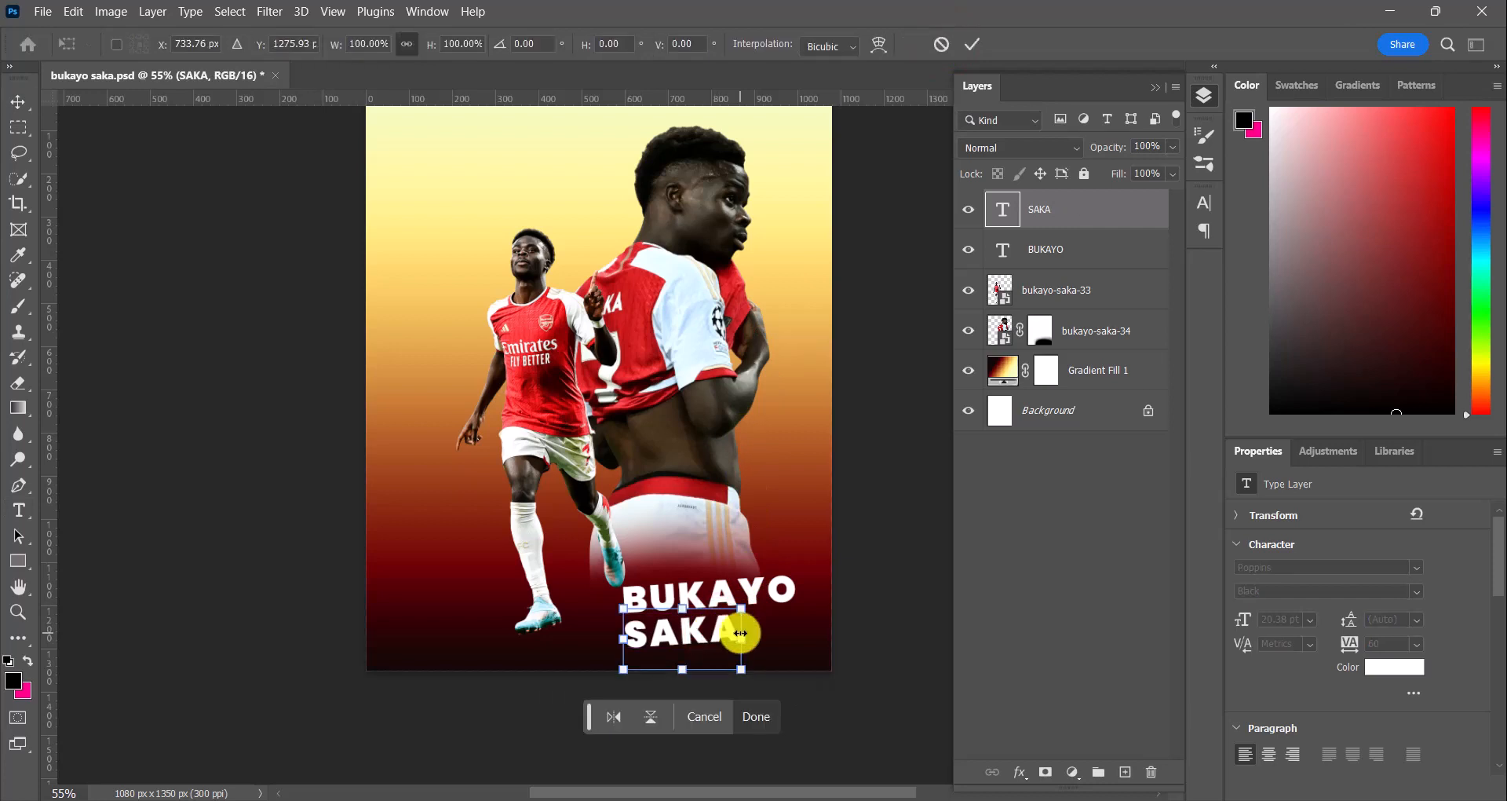
mouse_move(745, 632)
left_mouse_down()
mouse_move(811, 633)
mouse_move(740, 644)
left_mouse_up()
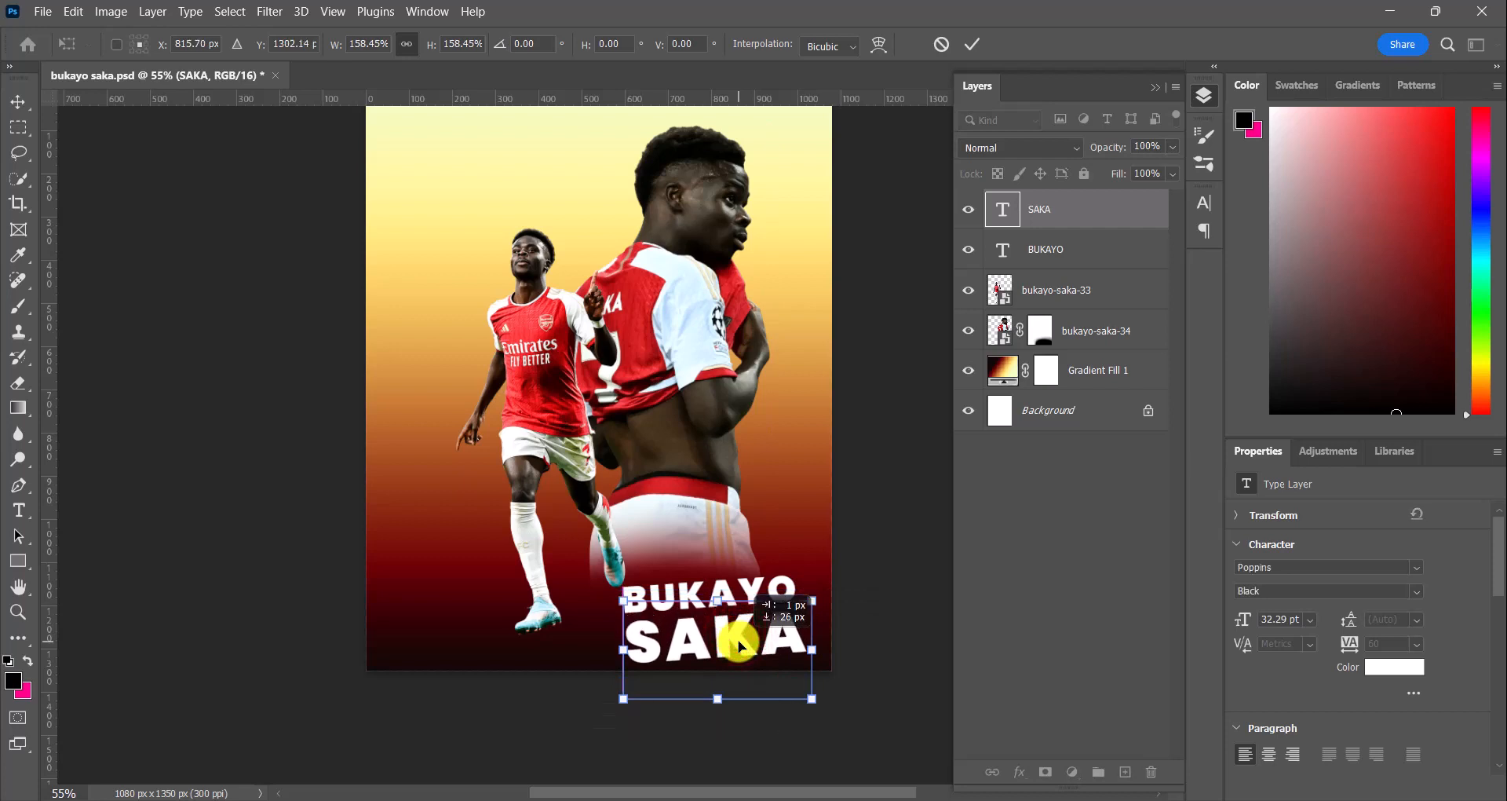
left_click(758, 707)
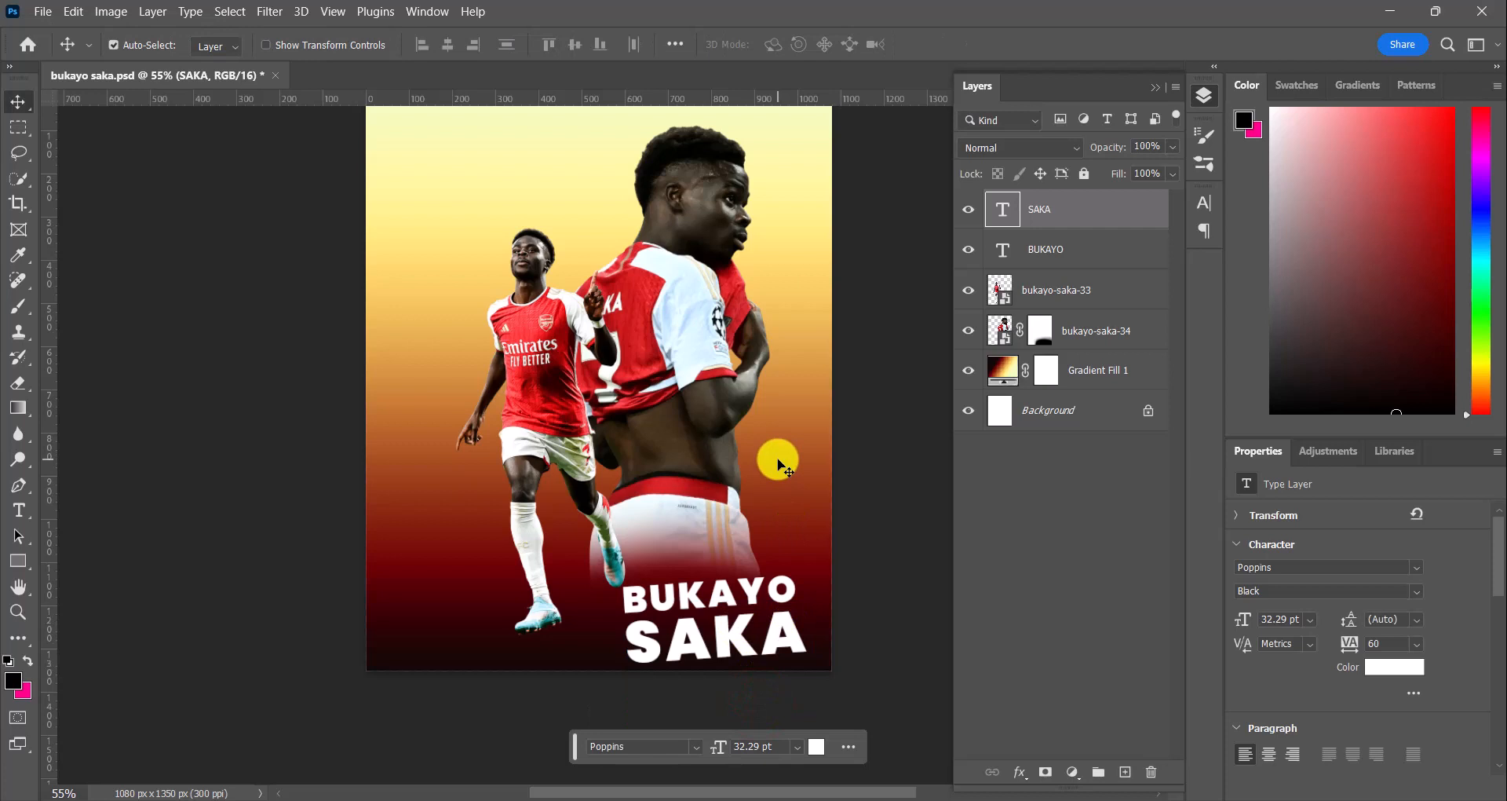
Step: Change the font style of the BUKAYO text to ExtraBold
left_click(757, 598)
double_click(757, 599)
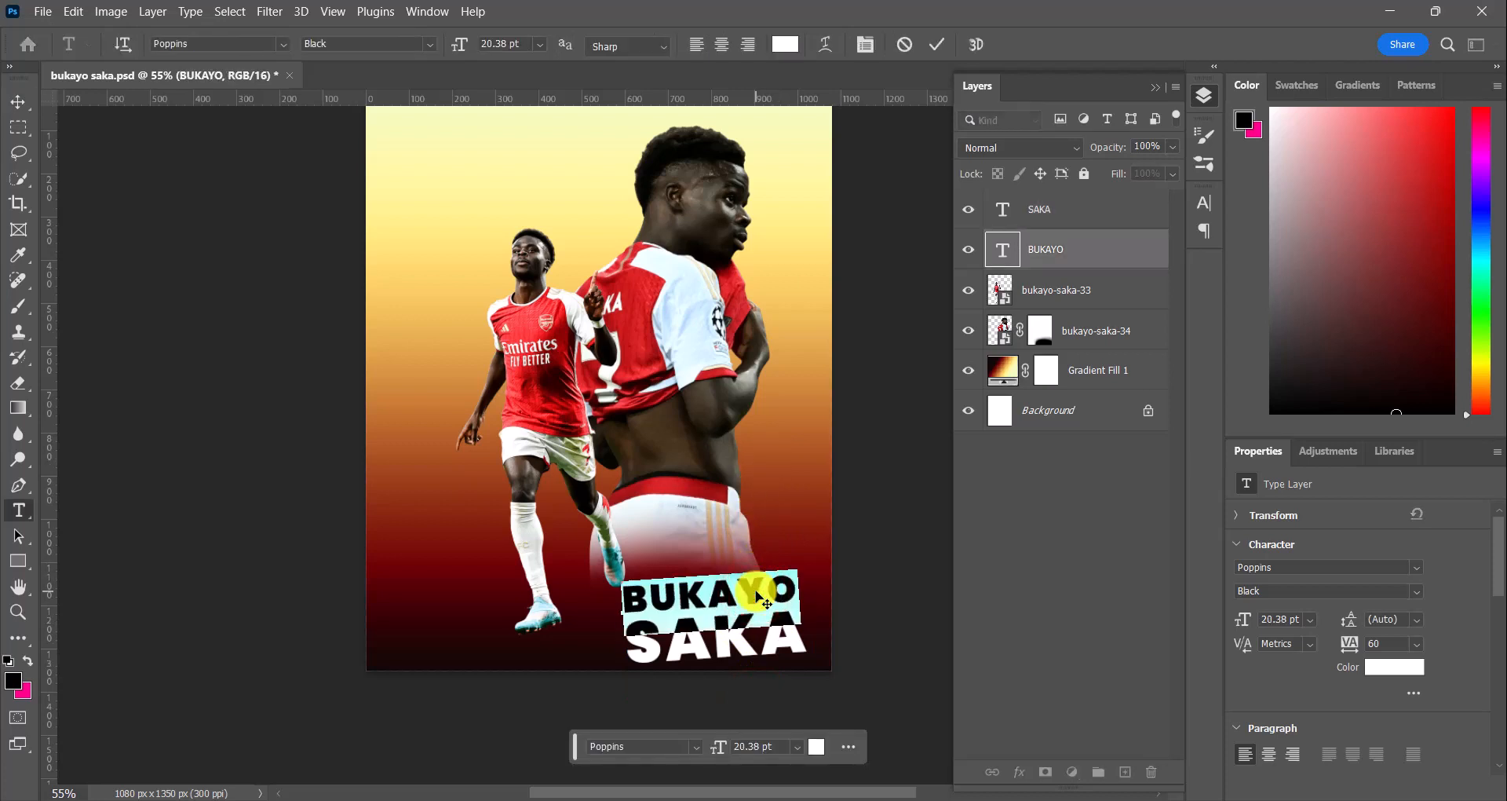
left_click(429, 44)
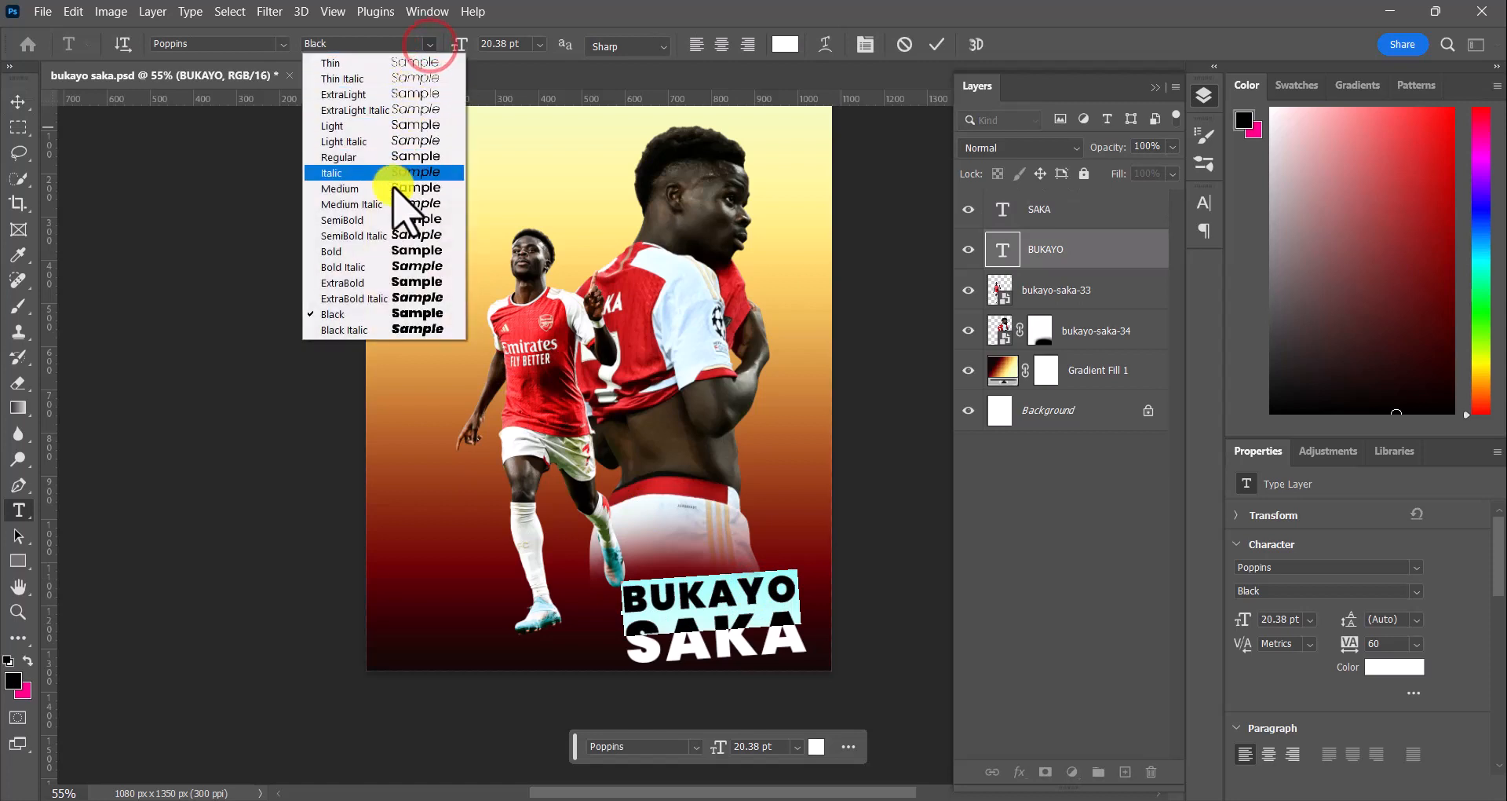
left_click(358, 284)
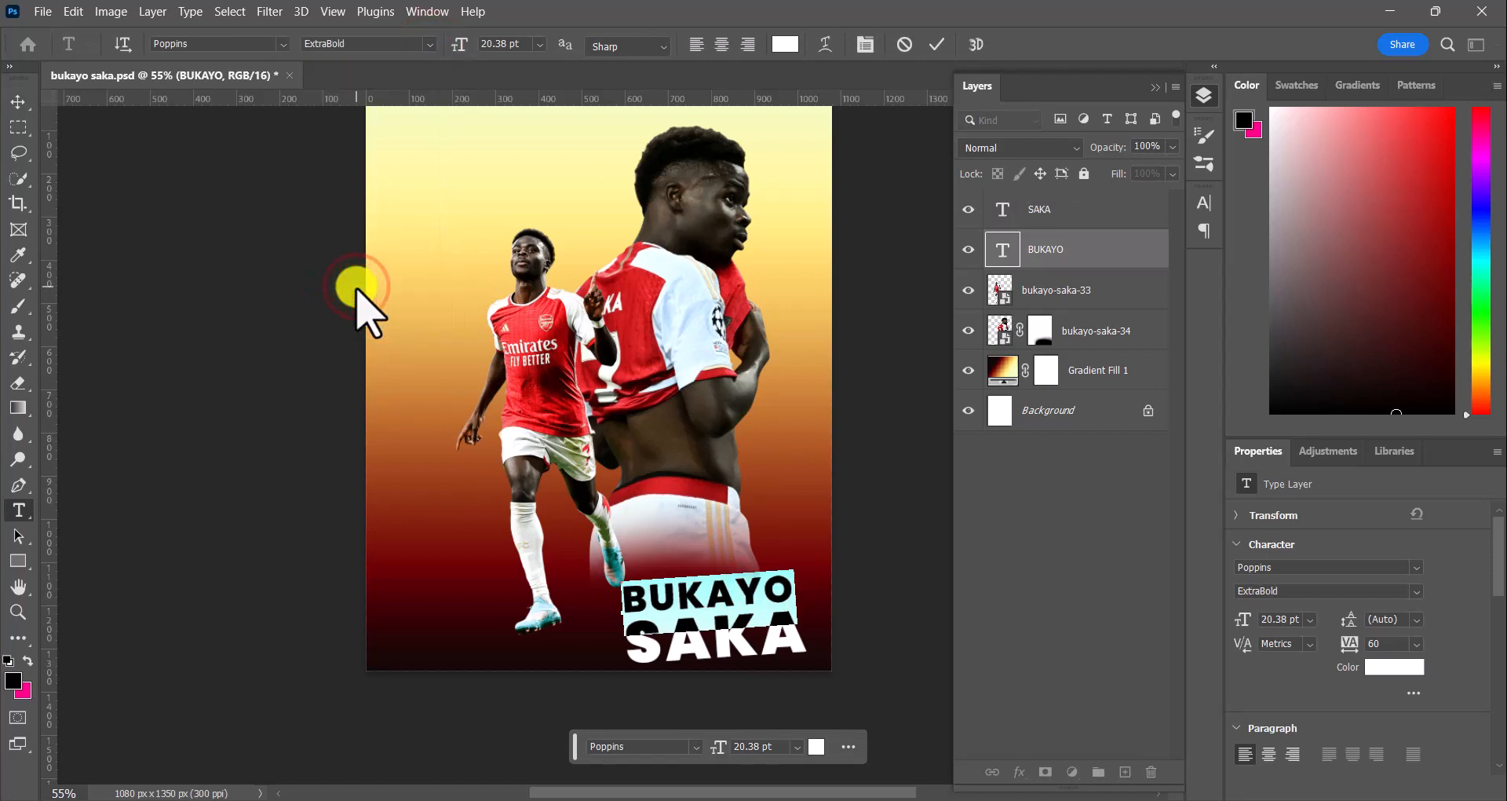
left_click(939, 49)
key("v")
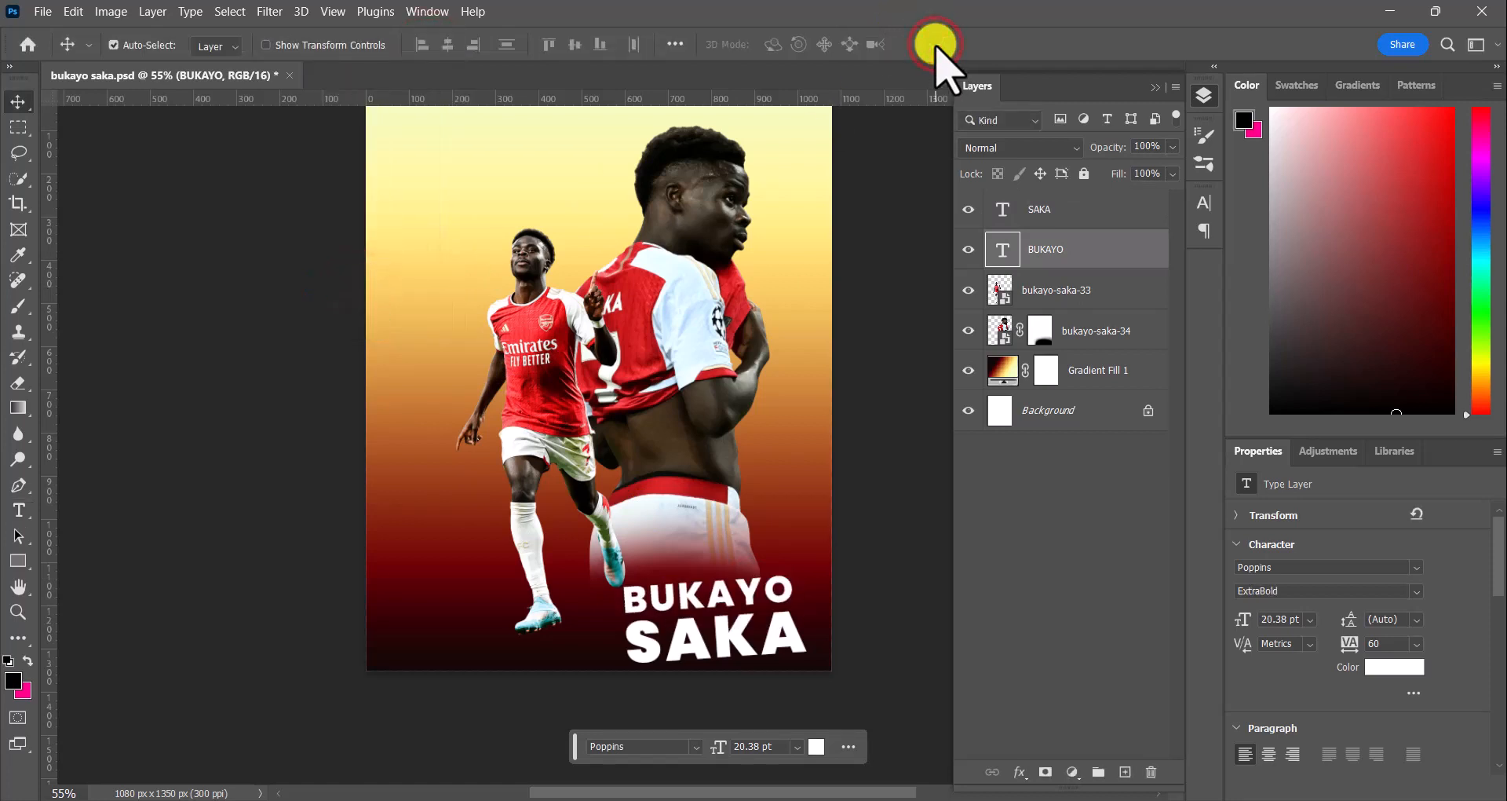
left_click(751, 586)
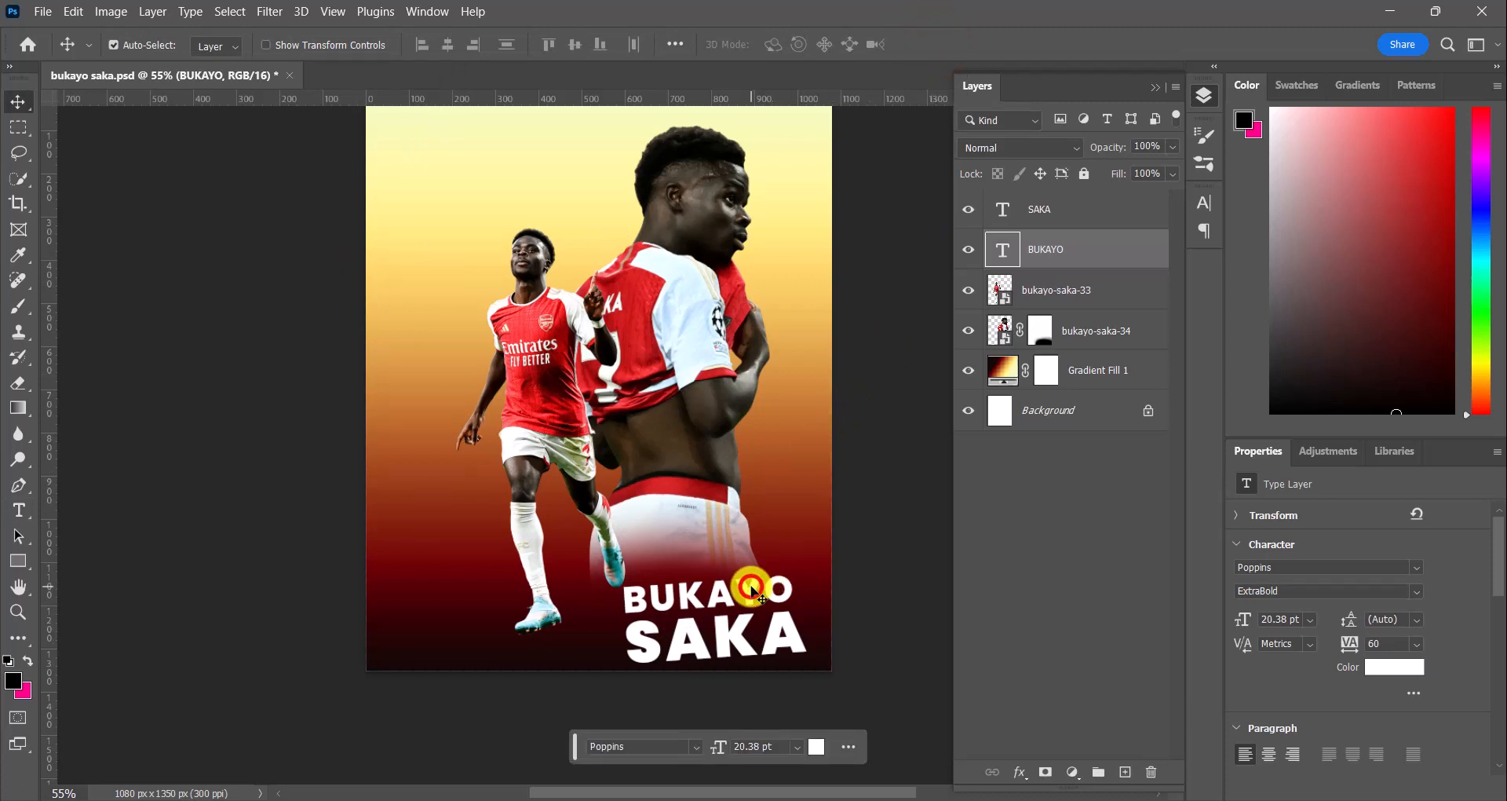
Step: Scale the BUKAYO text proportionally to 103.79%, extending it toward the right end of the SAKA text
key("ctrl+t")
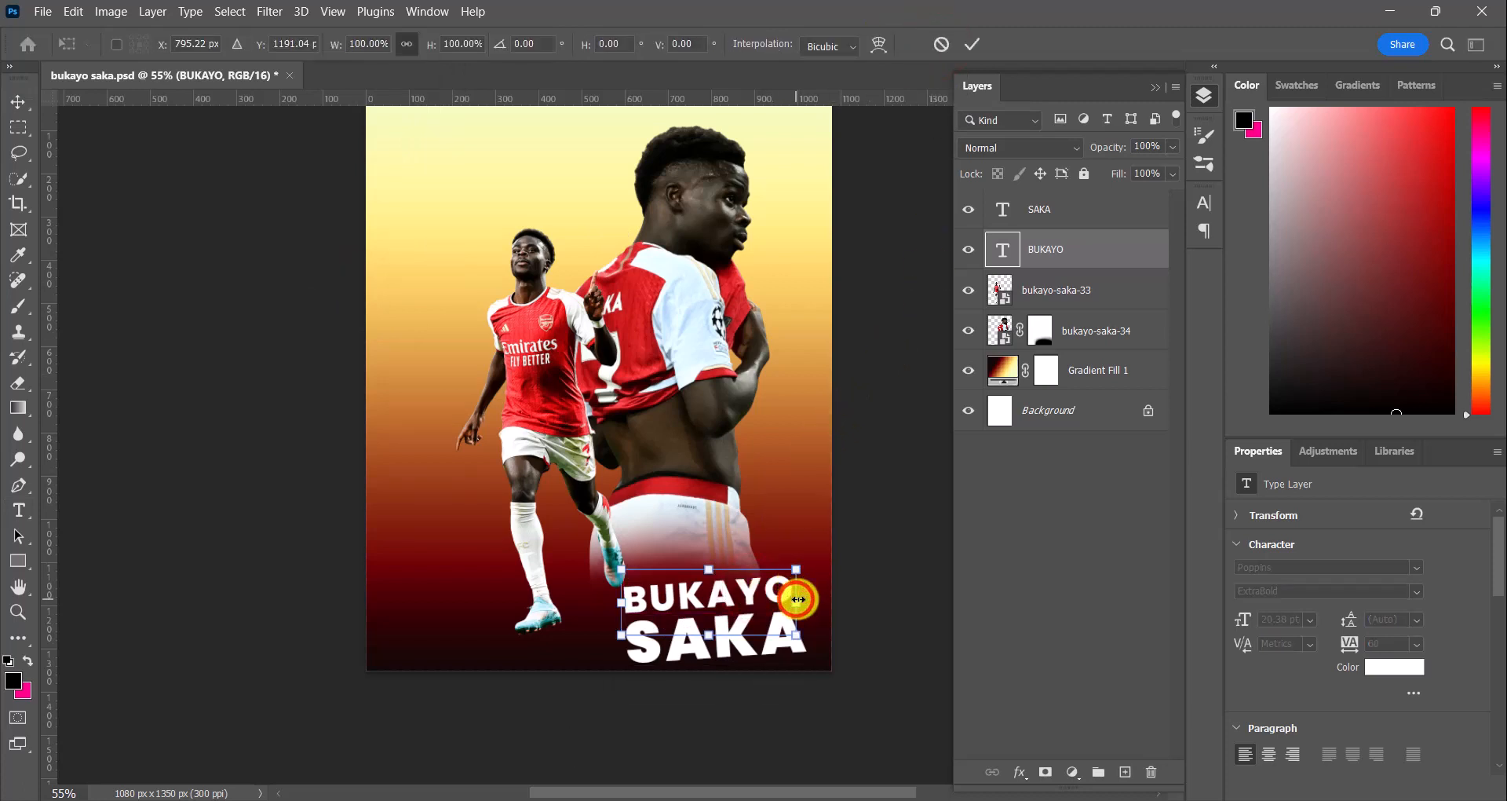
left_click_drag(798, 599, 800, 599)
left_click(791, 682)
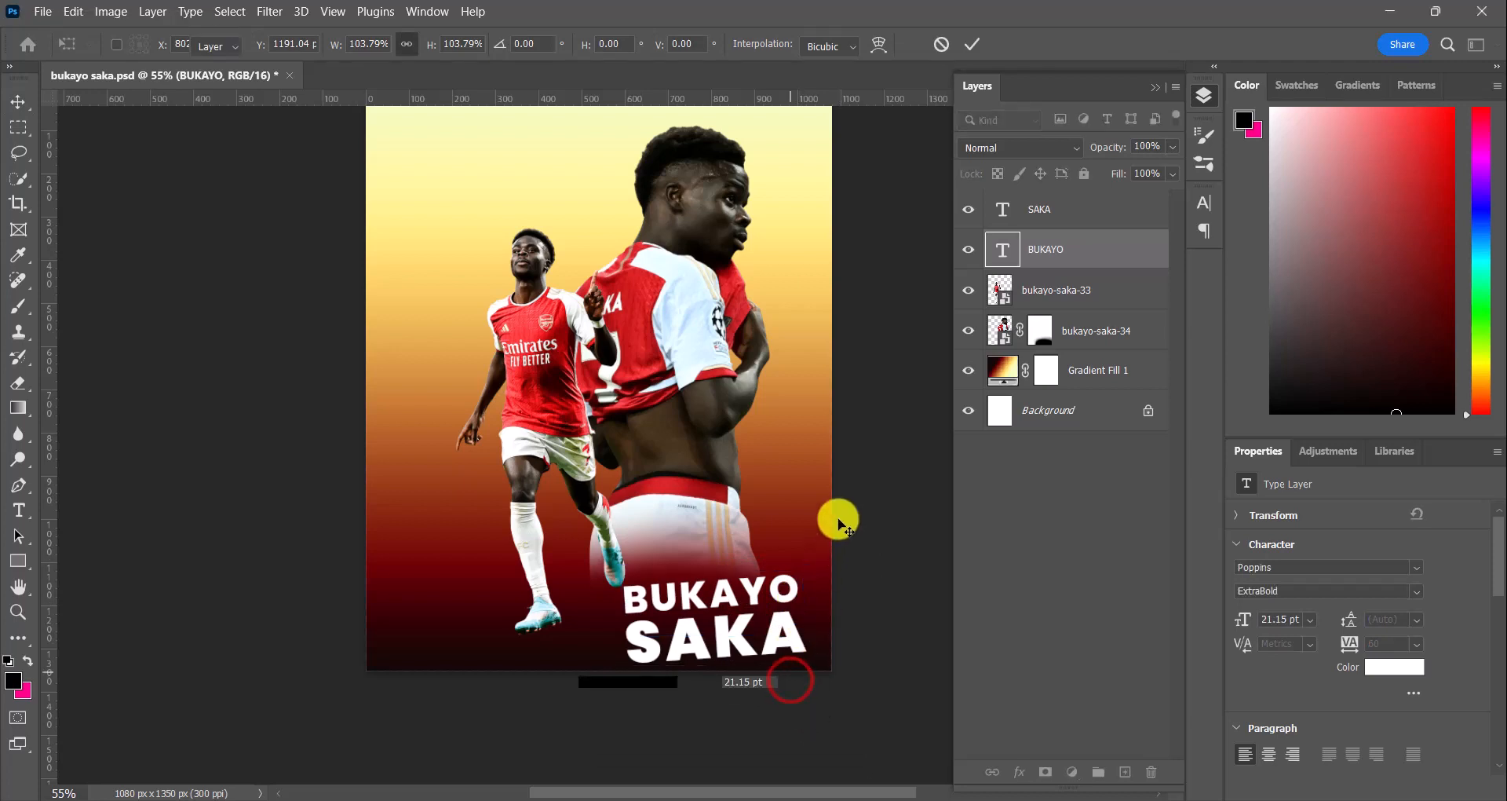
Step: Link the SAKA and BUKAYO text layers together
scroll(835, 515, "down", 2)
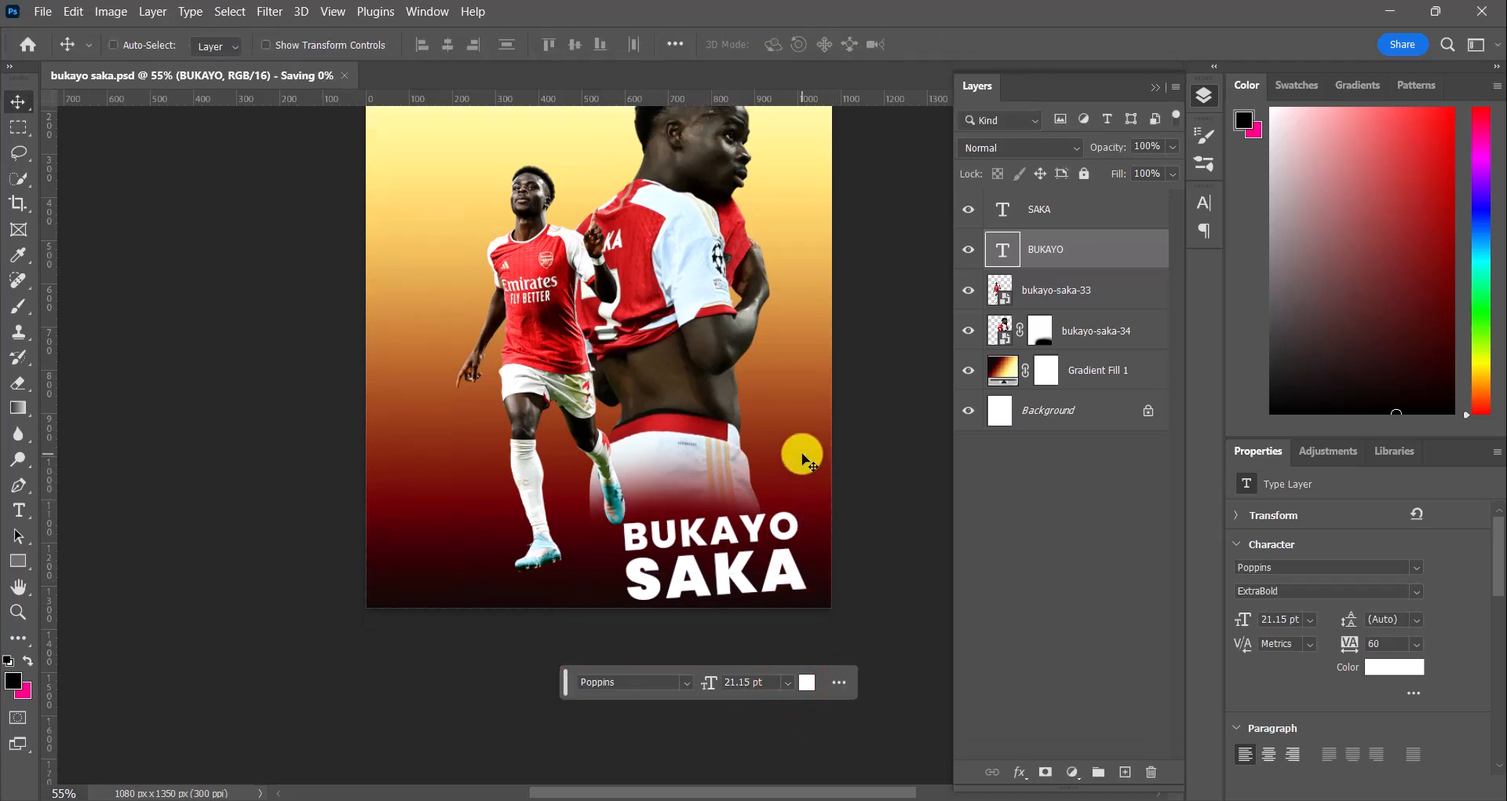
left_click(1074, 216, "ctrl")
right_click(1074, 214)
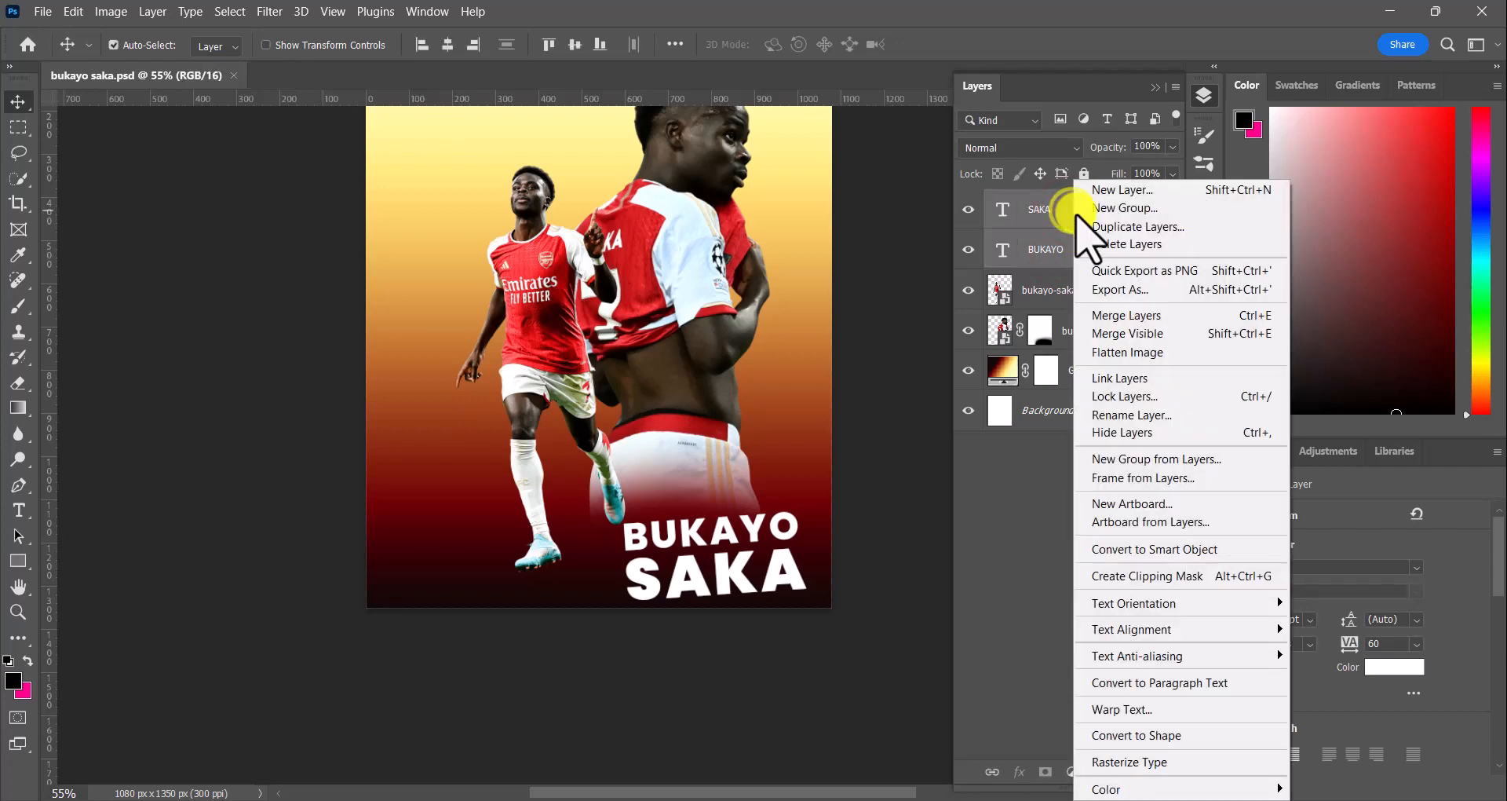
left_click(1148, 377)
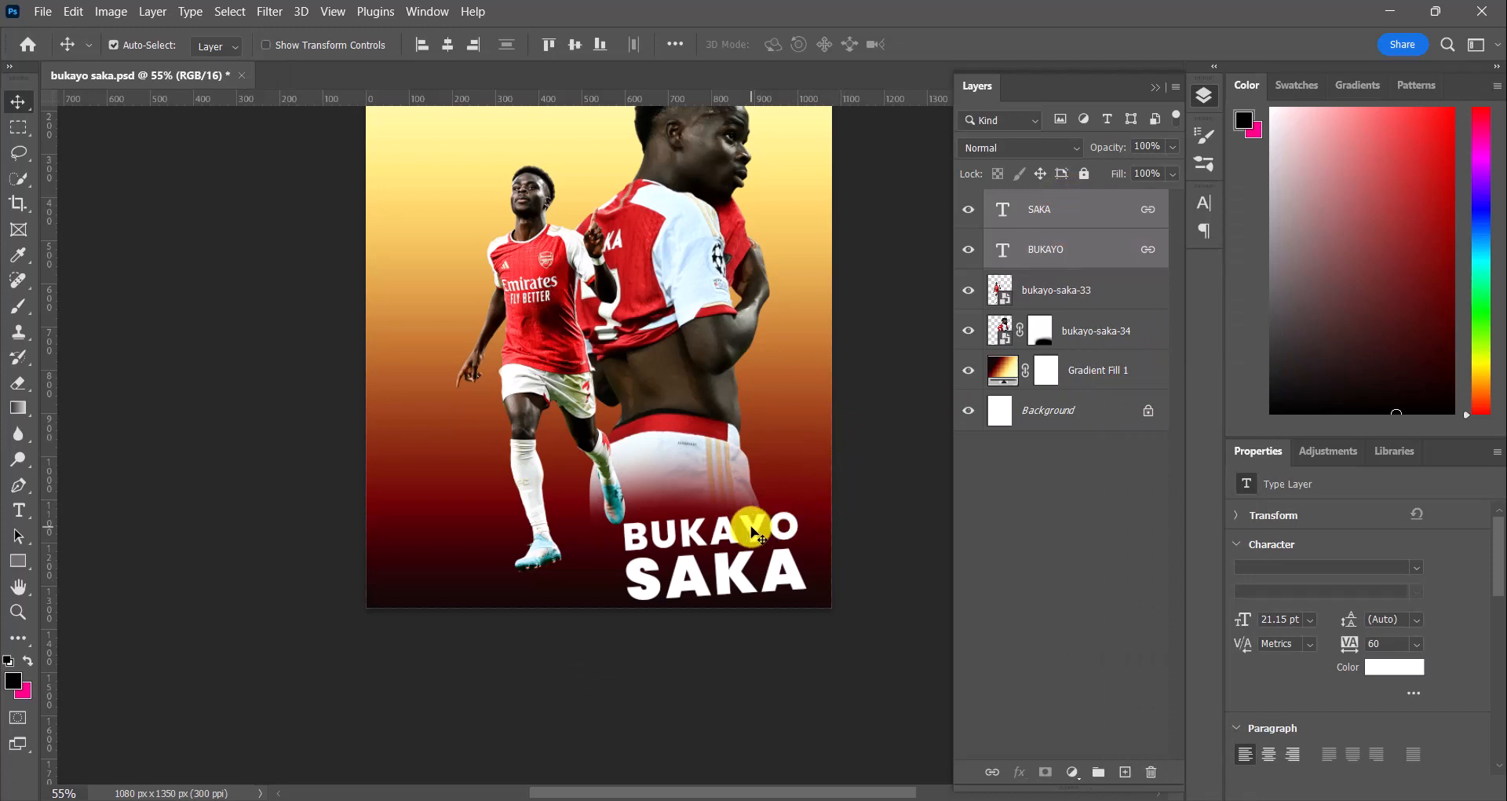
left_click(793, 405)
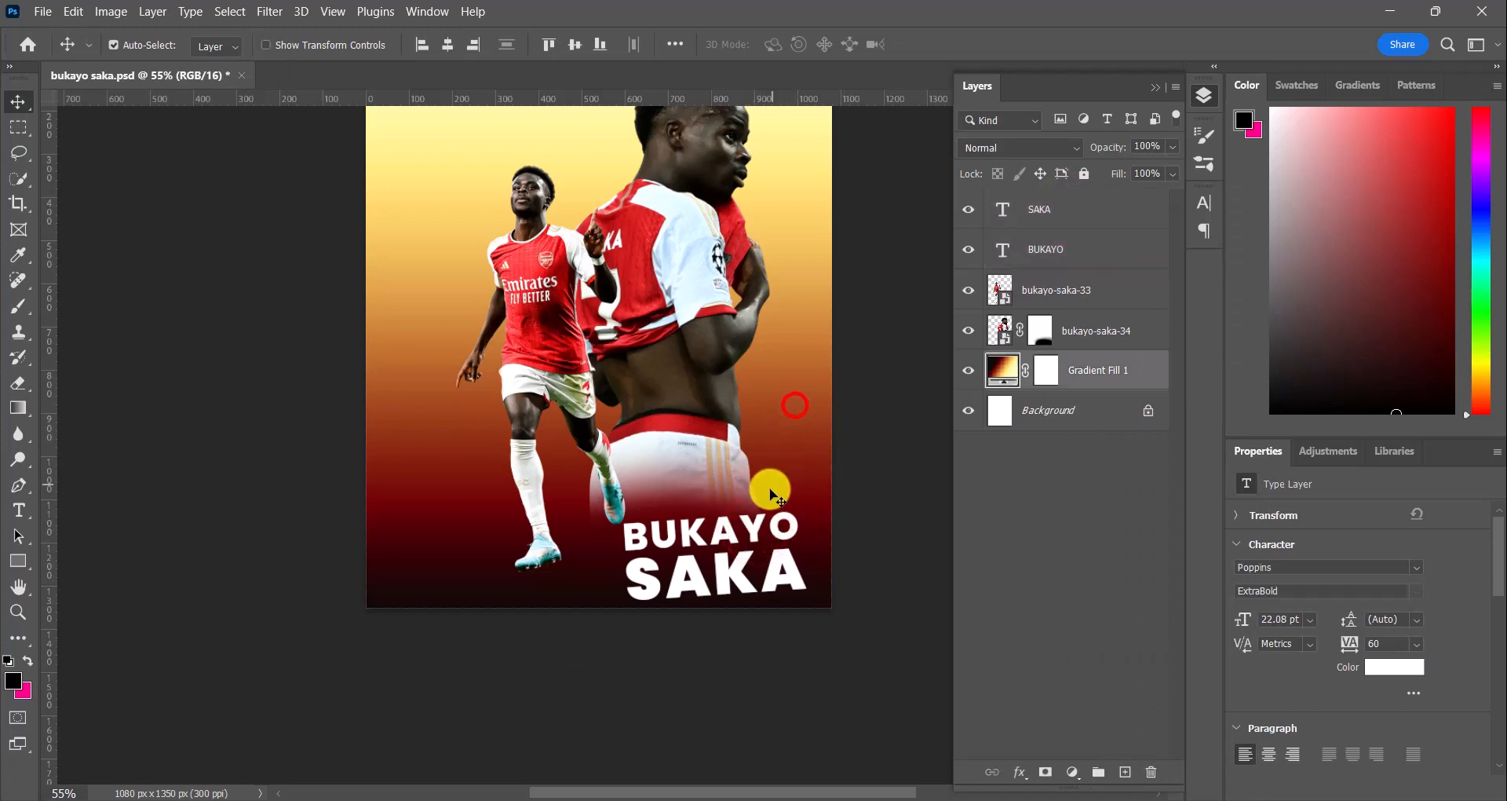
left_click(758, 531)
double_click(758, 531)
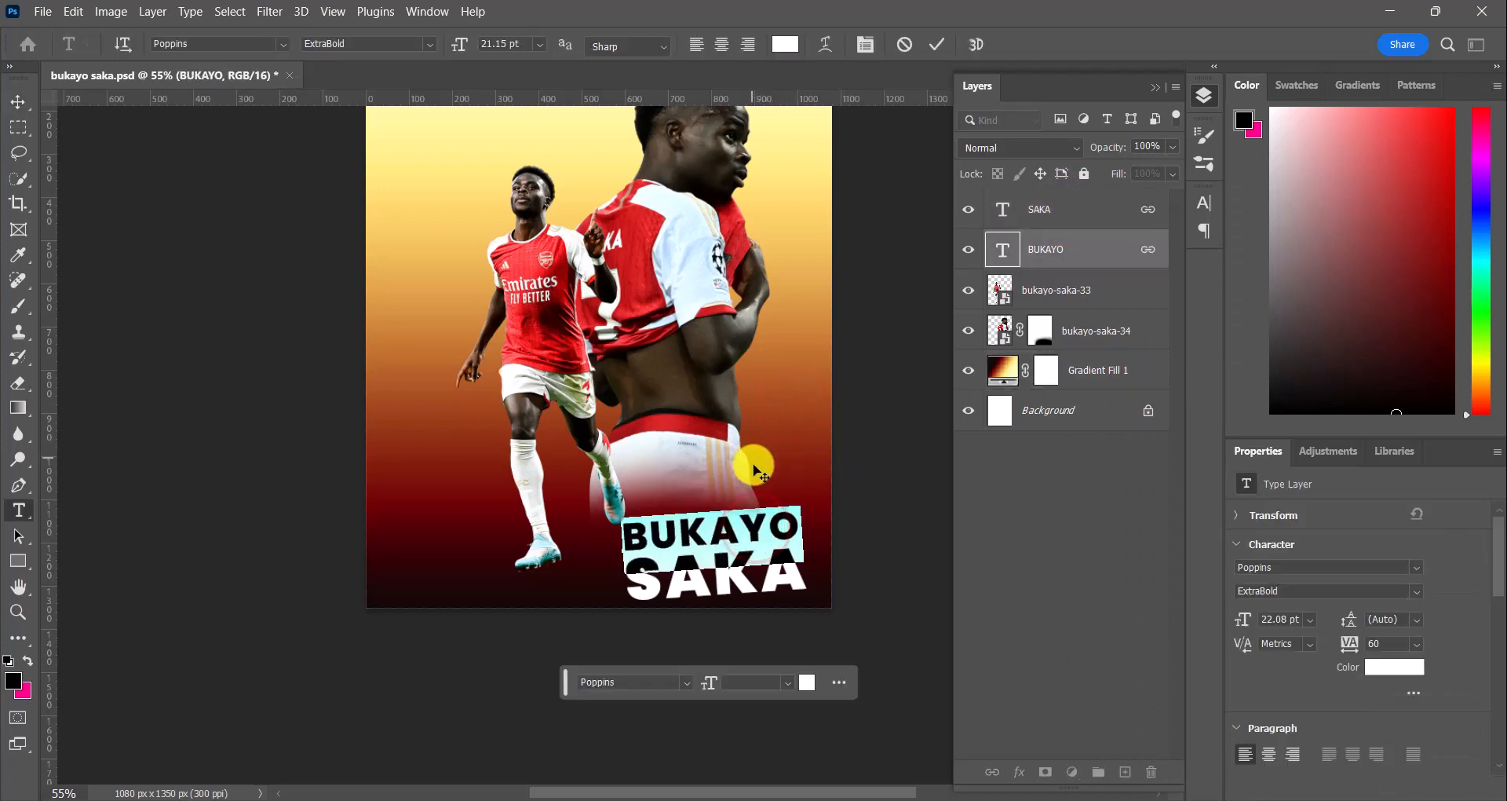
left_click(936, 44)
left_click(18, 102)
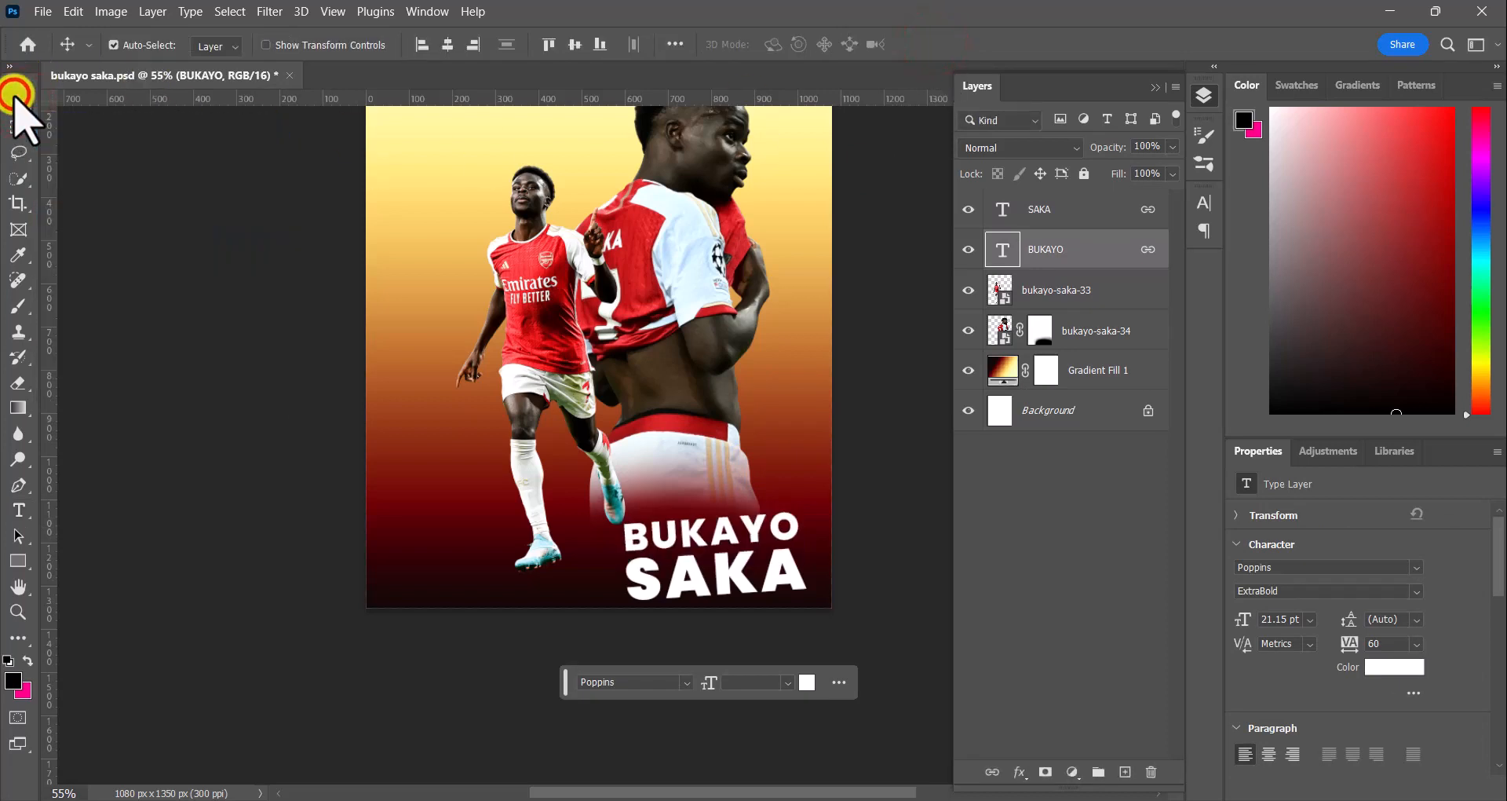
Step: Move the linked BUKAYO and SAKA text together slightly to the right, keeping it just below the larger player's faded shorts
left_click_drag(694, 538, 681, 442)
left_click_drag(708, 489, 737, 552)
scroll(731, 459, "up", 3)
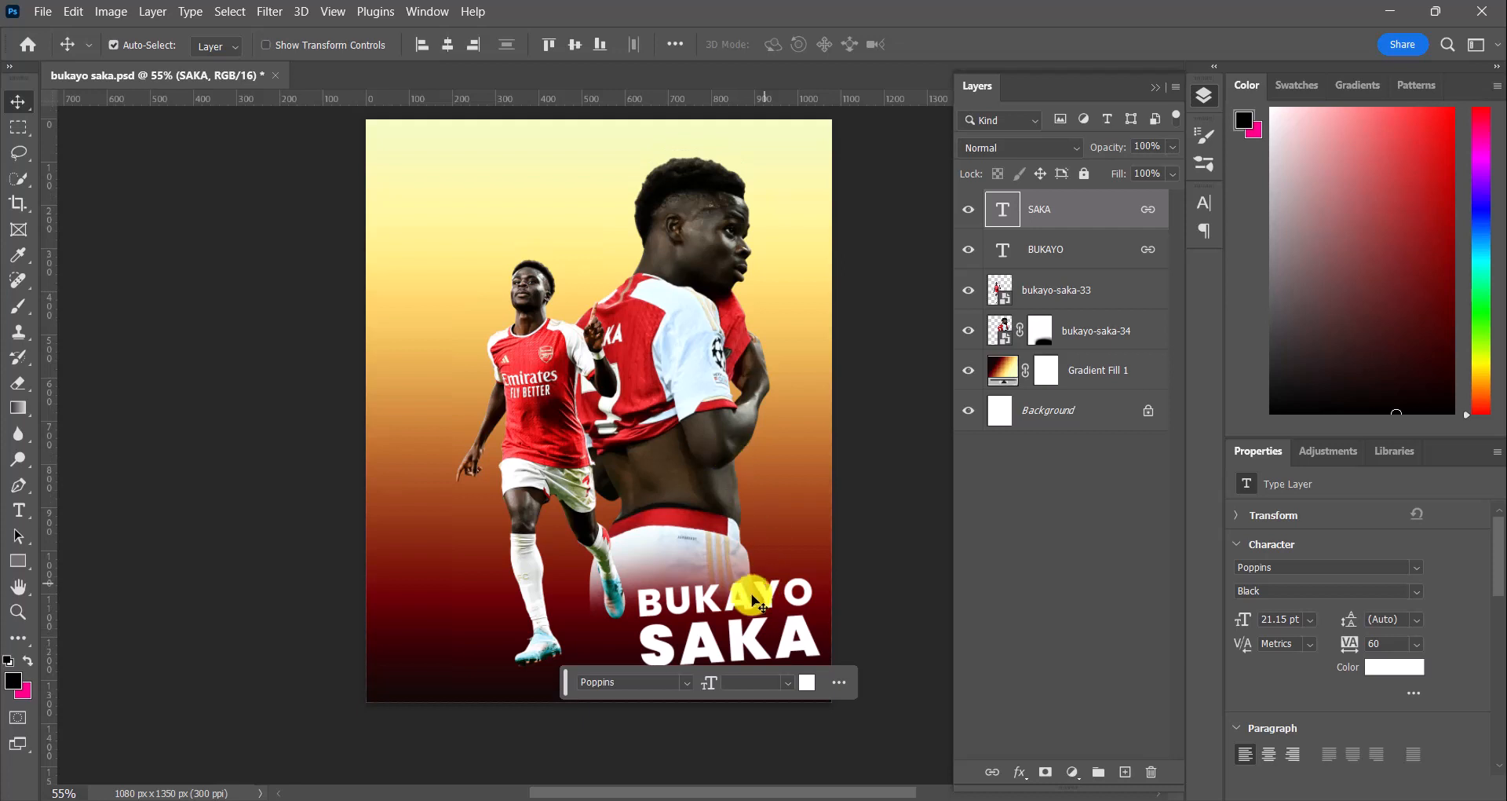
left_click_drag(749, 645, 520, 219)
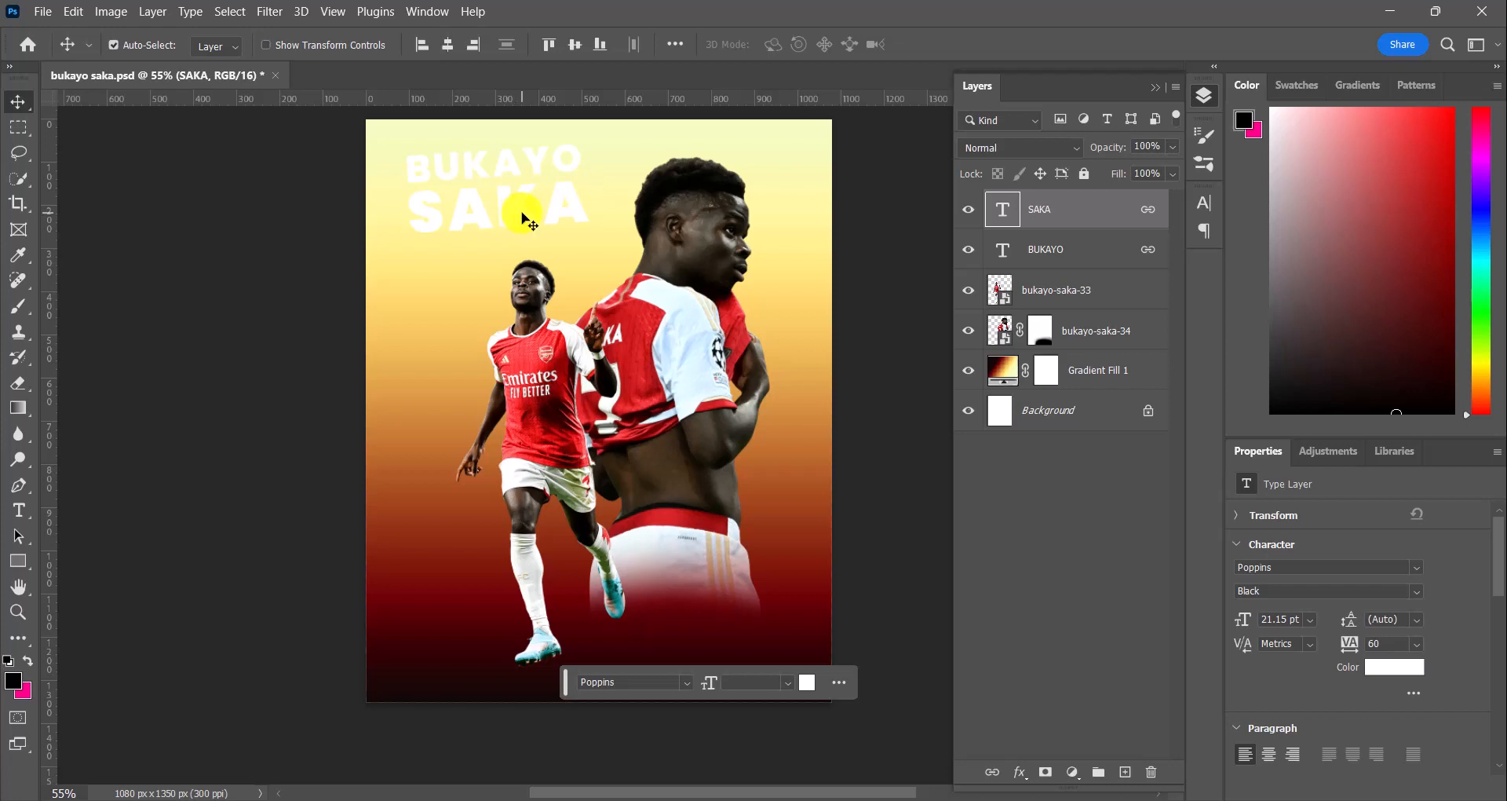
left_click_drag(523, 216, 749, 643)
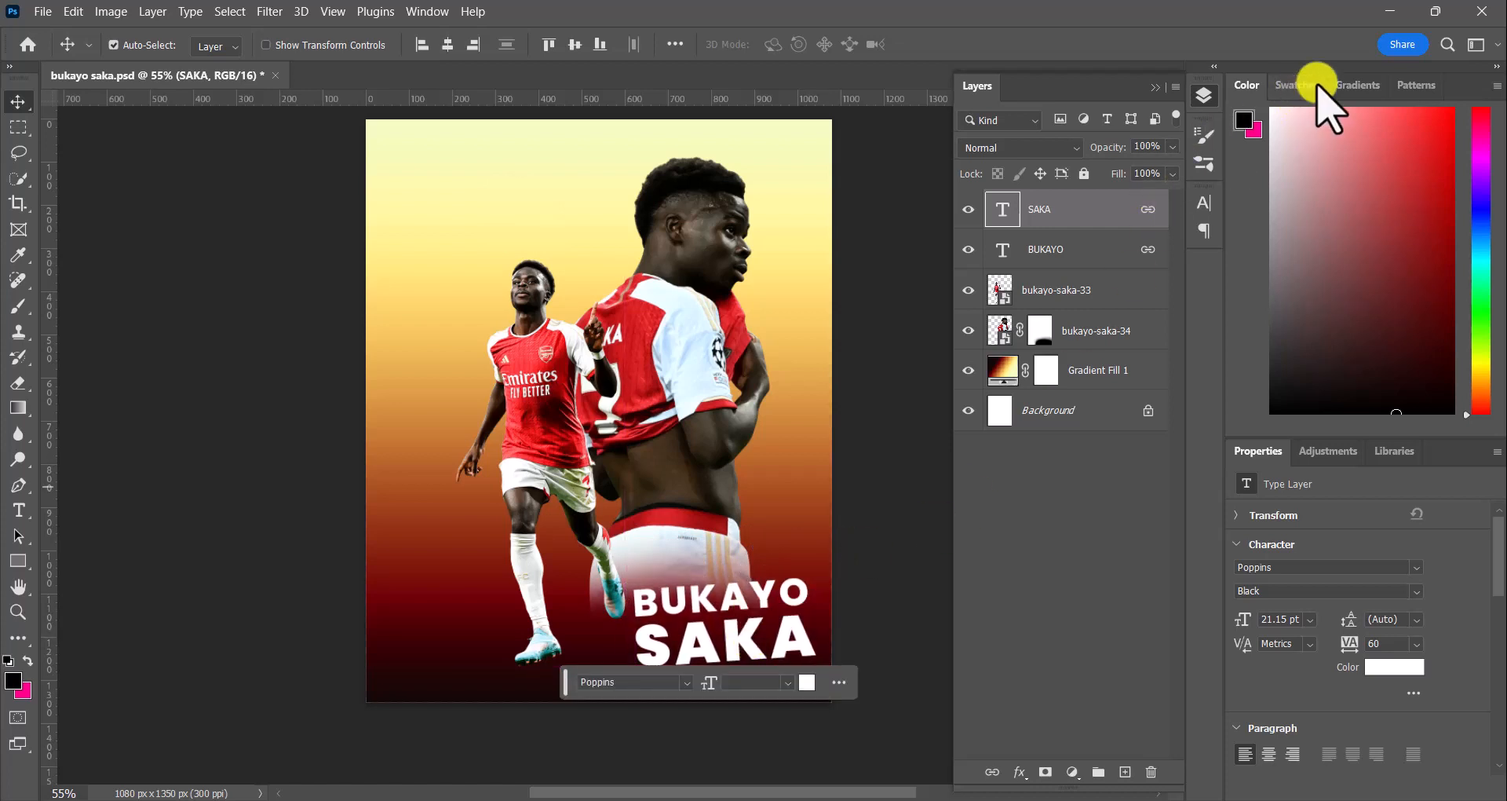
left_click(1348, 48)
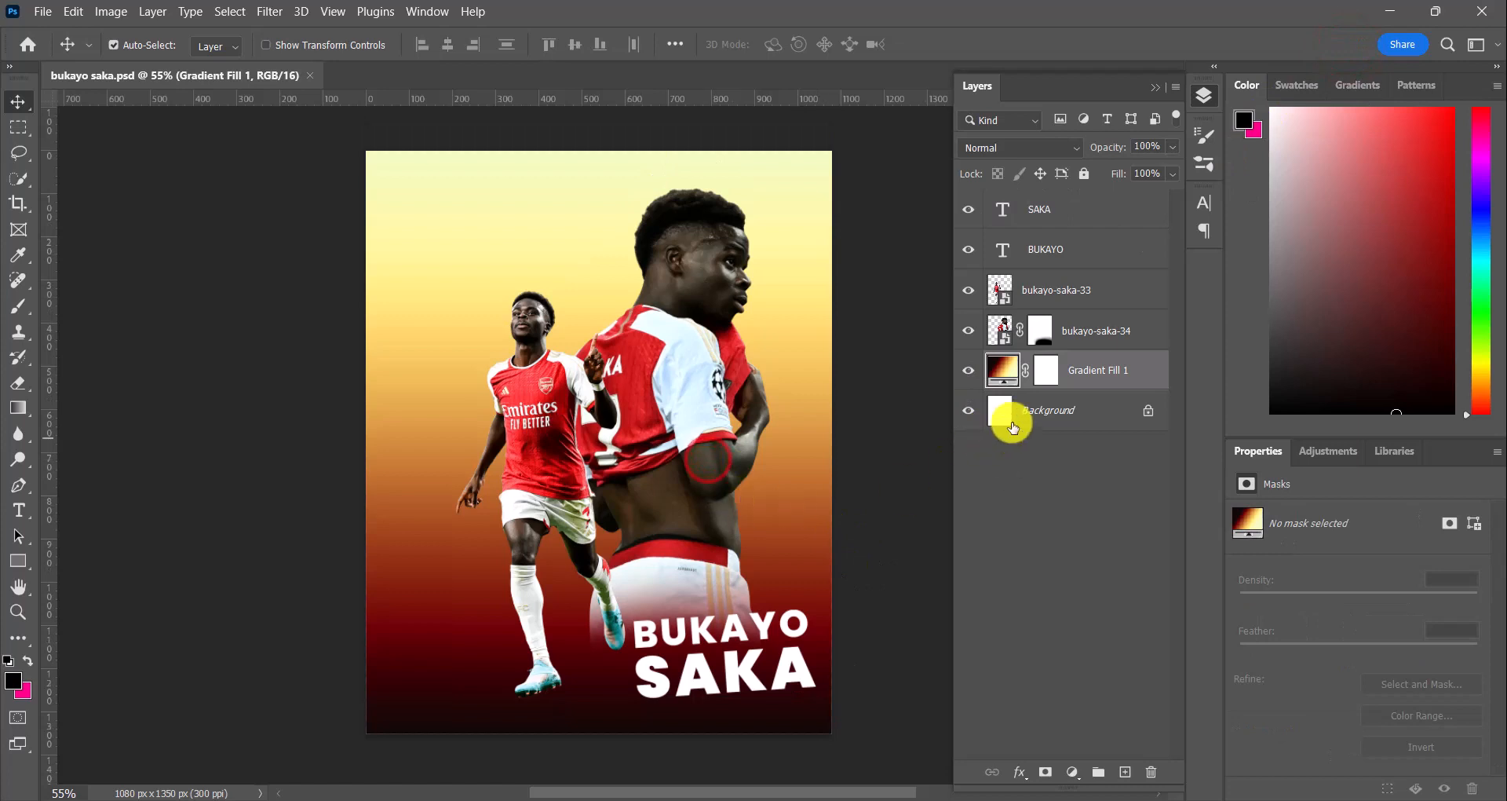
Step: Convert the Gradient Fill 1 layer to a smart object and apply the Add Noise filter with Uniform distribution
left_click(1116, 366)
left_click(267, 23)
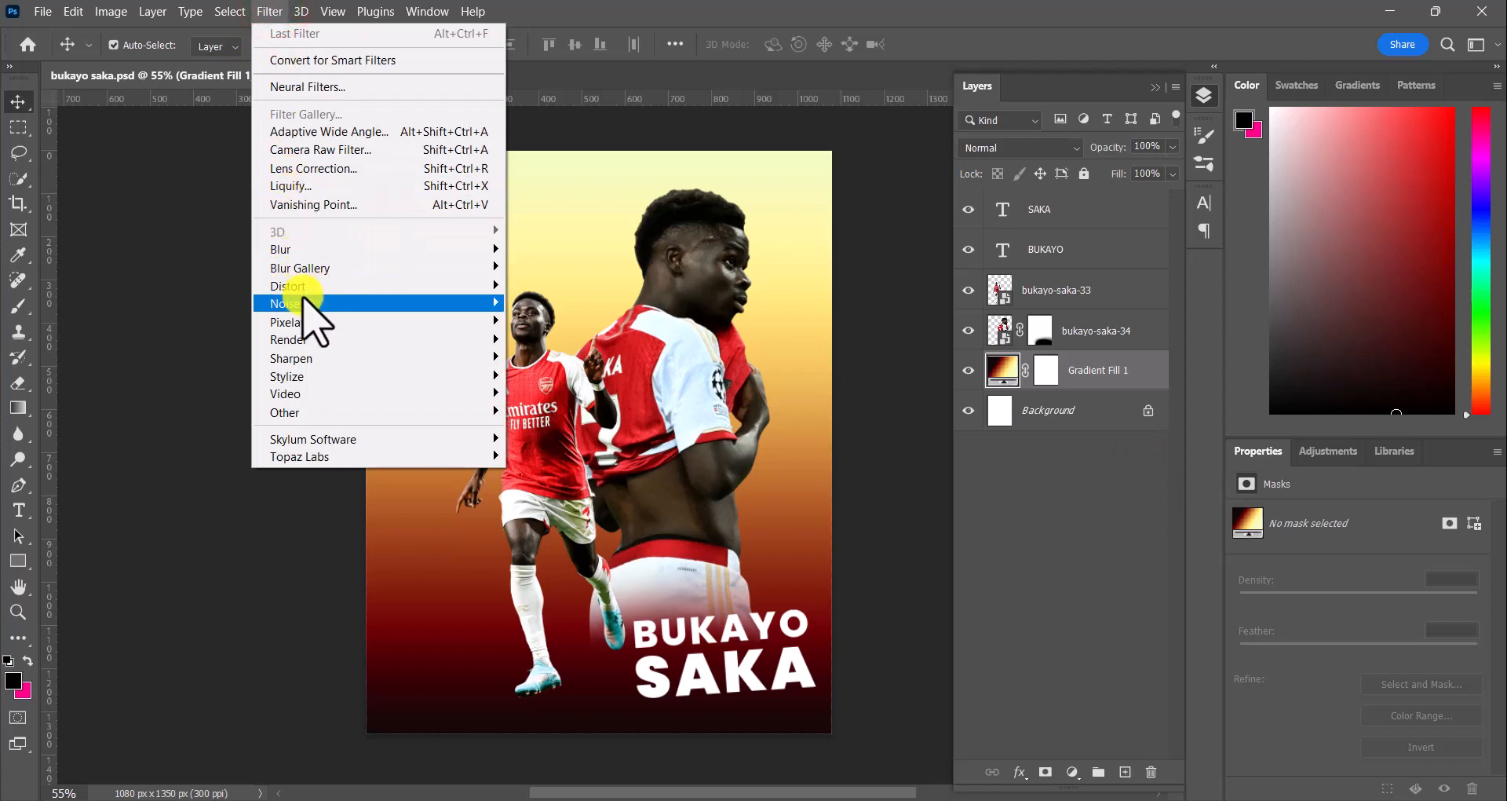
mouse_move(308, 302)
left_click(538, 301)
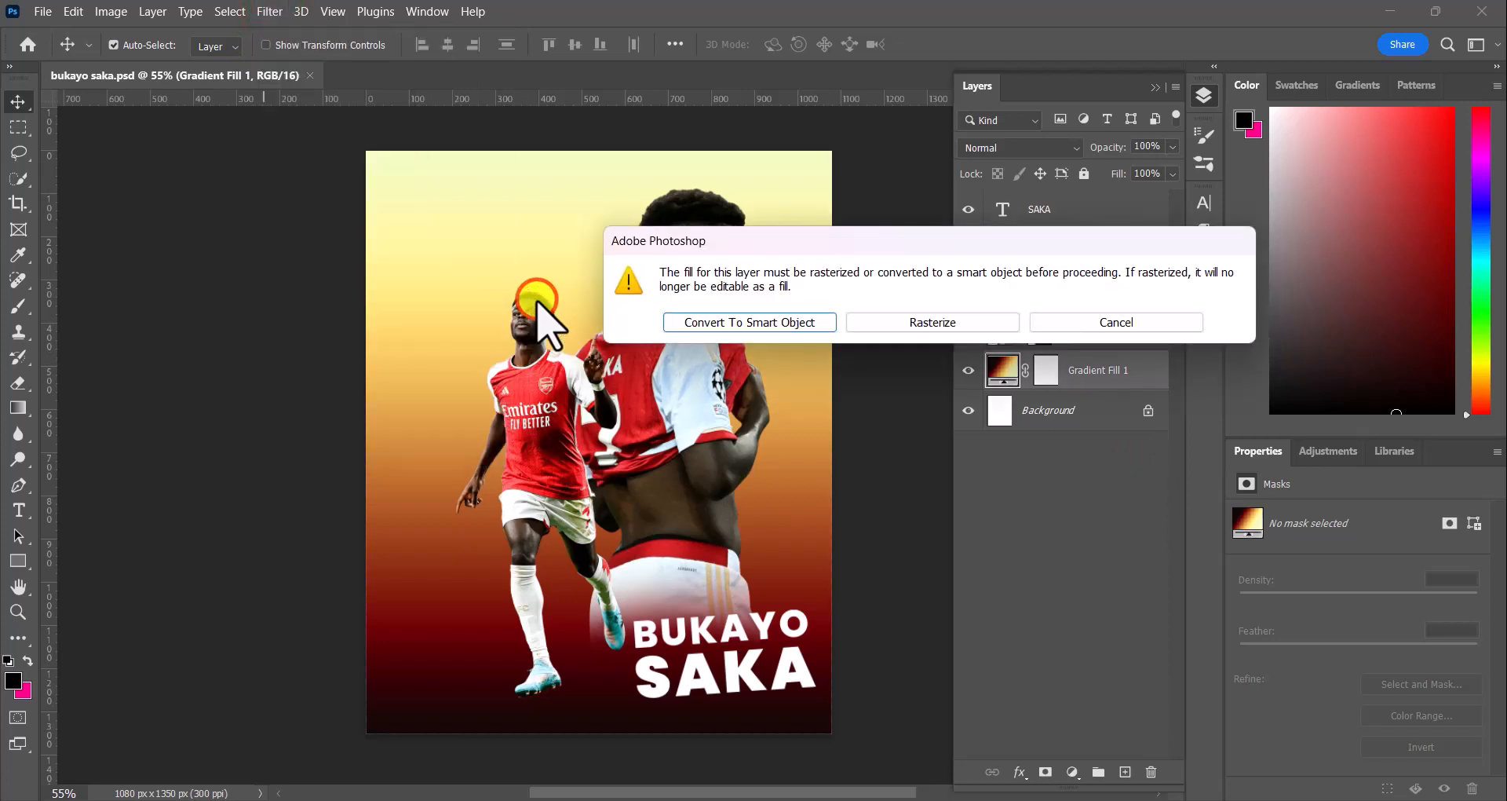
left_click(731, 324)
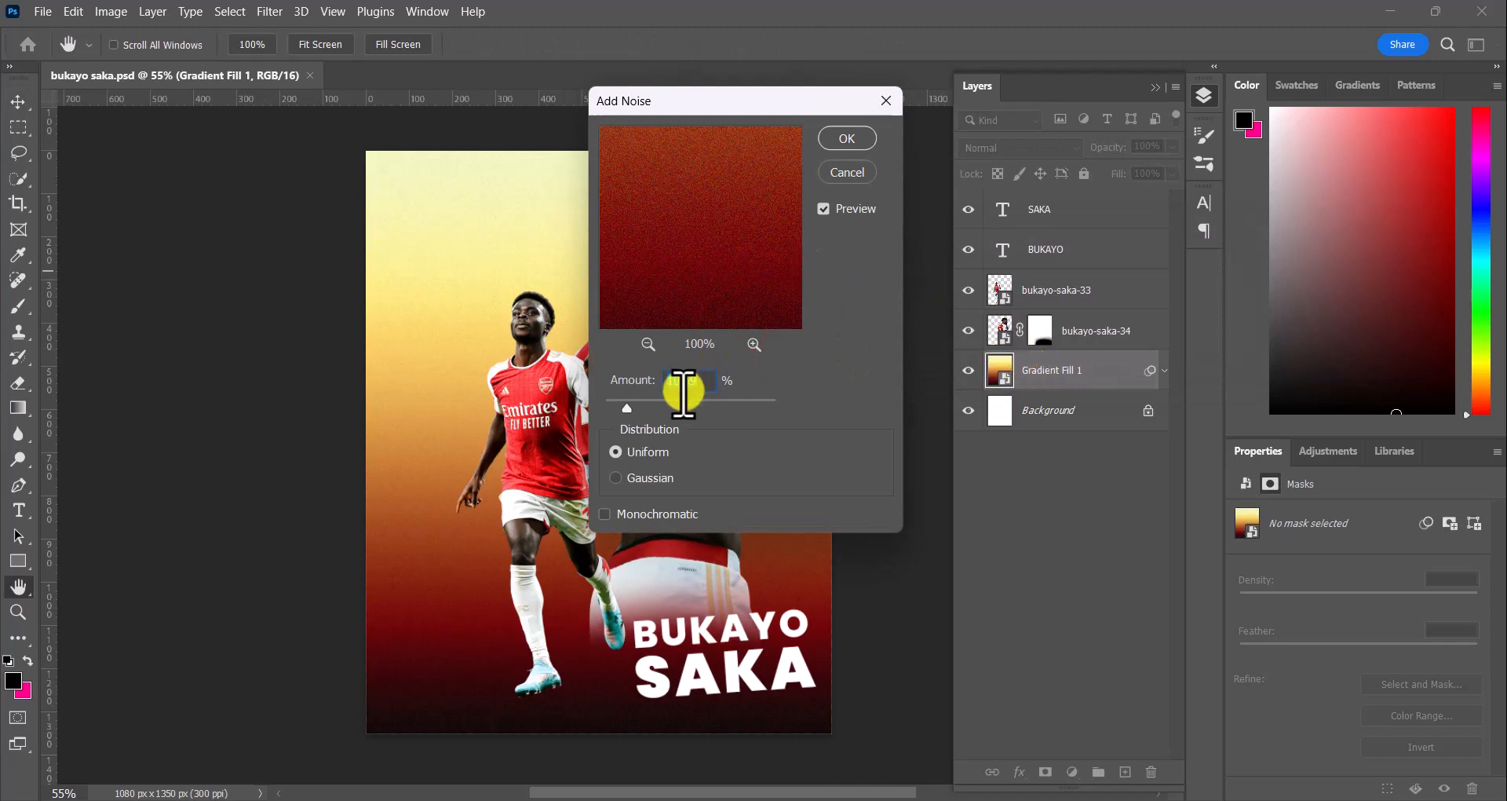
left_click_drag(629, 405, 621, 409)
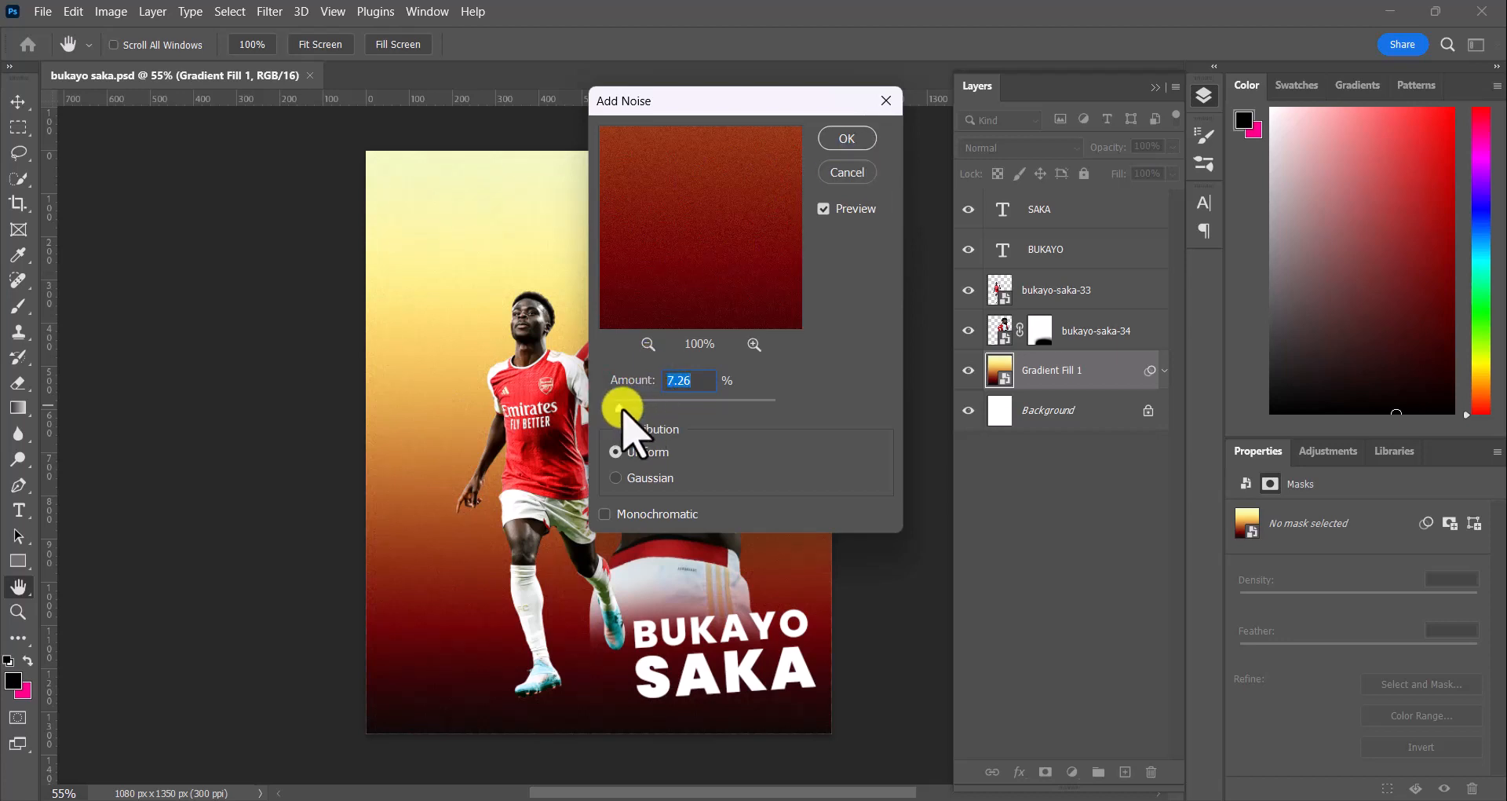
mouse_move(620, 406)
left_mouse_down()
mouse_move(645, 409)
mouse_move(632, 410)
left_mouse_up()
left_click(847, 139)
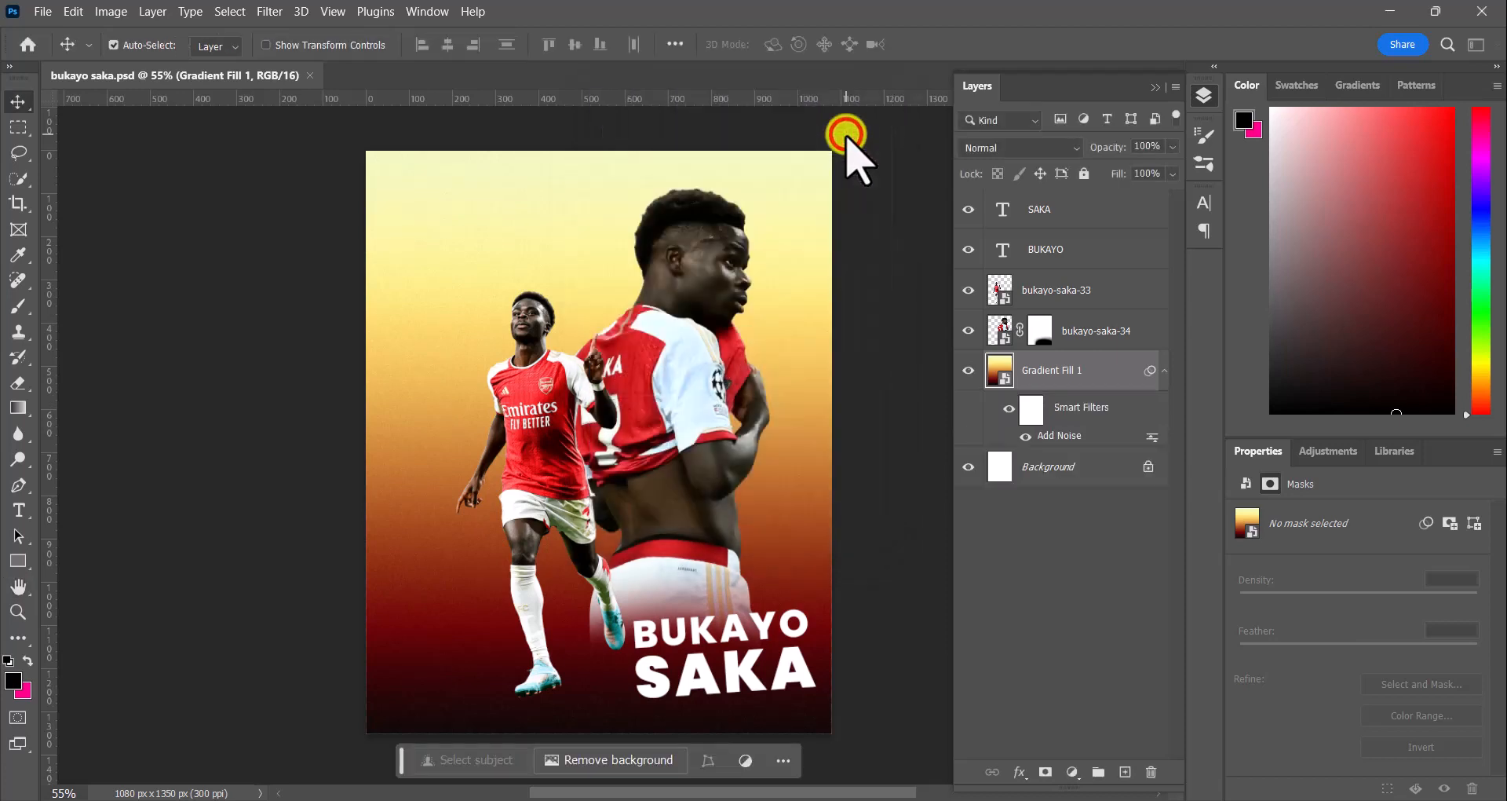
Step: Examine the noise grain on the gradient background across the poster at different magnifications
scroll(630, 465, "down", 1)
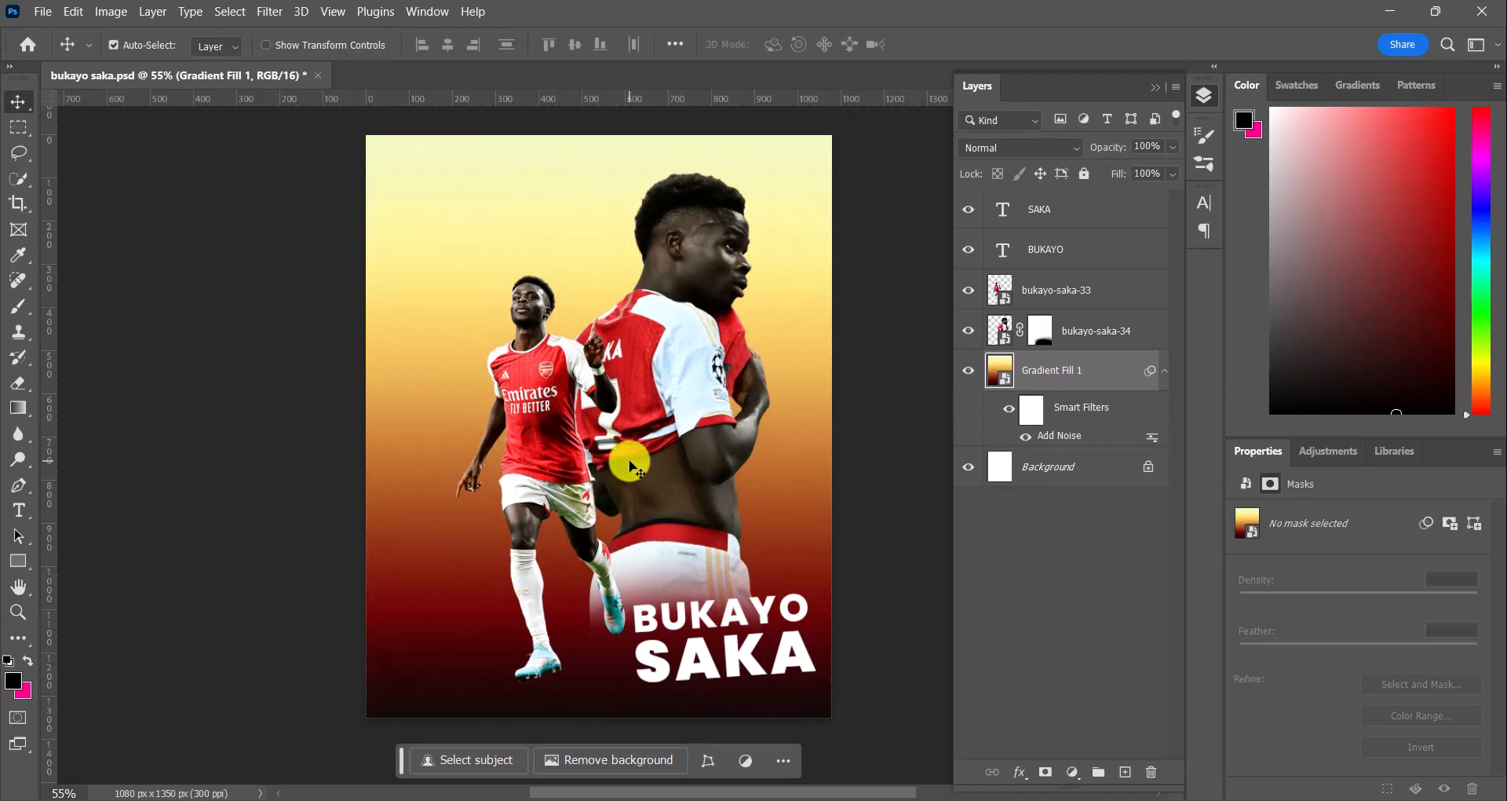
scroll(631, 465, "up", 1)
scroll(623, 454, "left", 4)
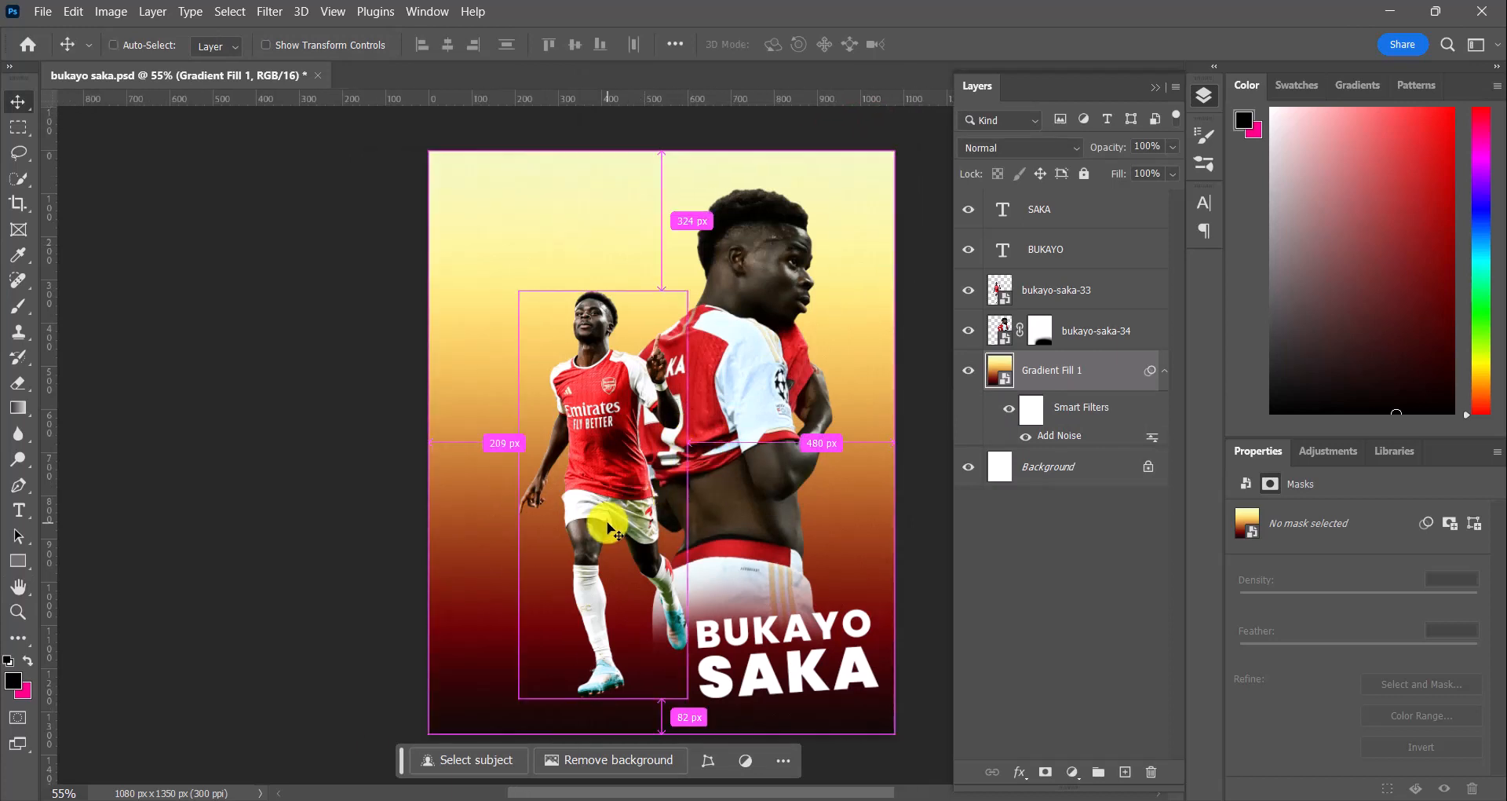
scroll(605, 521, "down", 3)
scroll(604, 526, "up", 1)
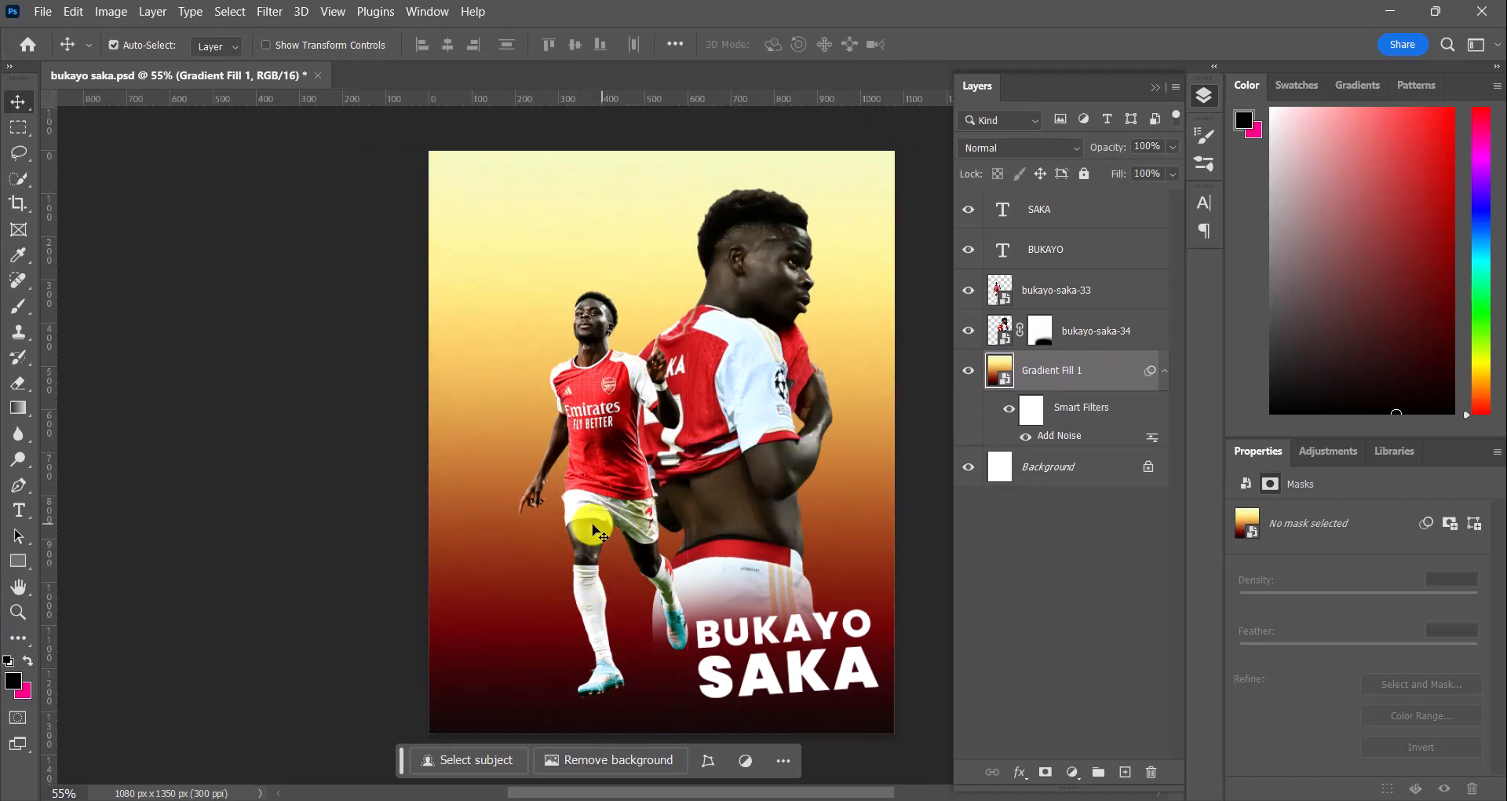
scroll(553, 532, "up", 1)
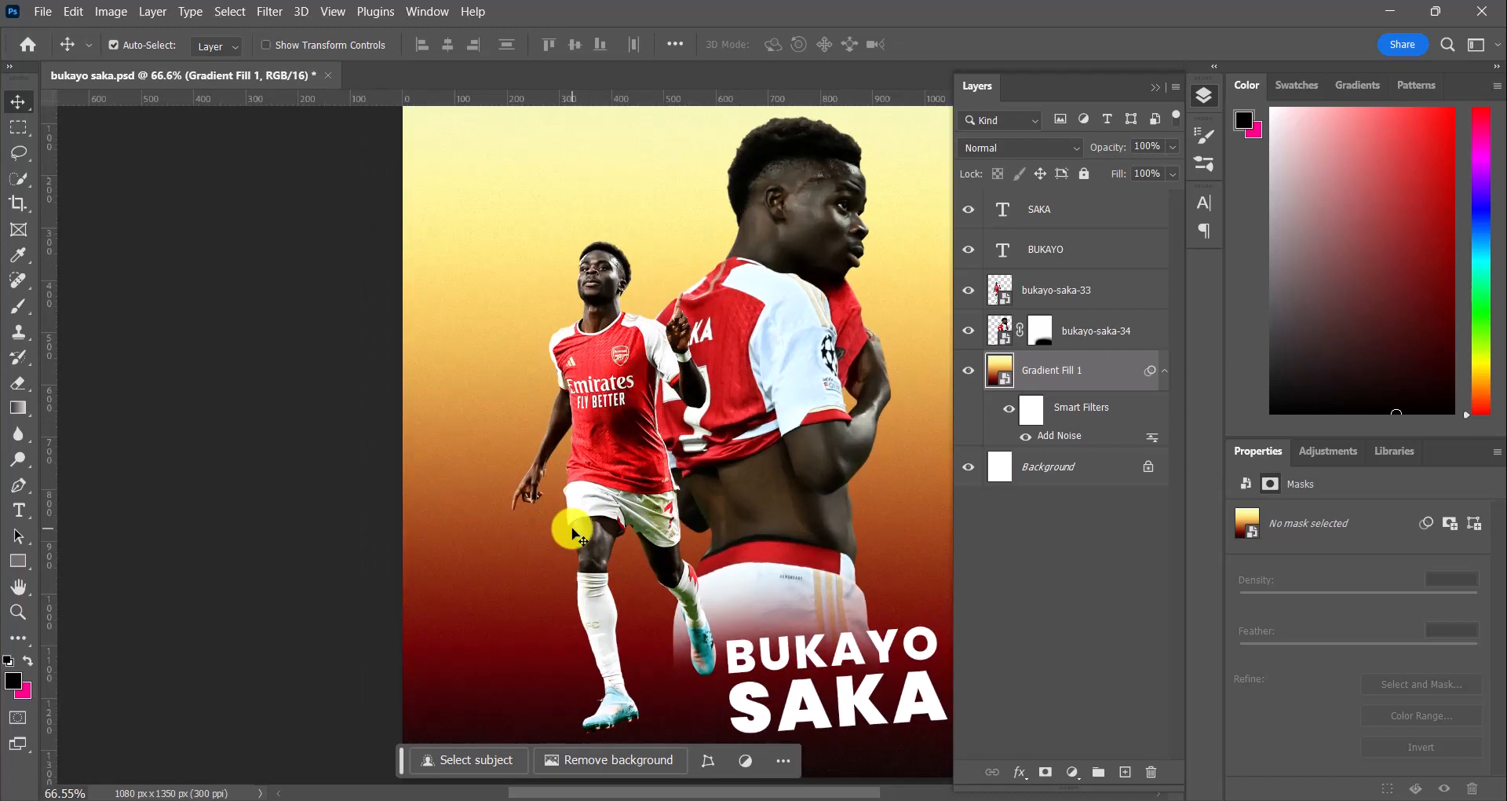
scroll(573, 534, "right", 10)
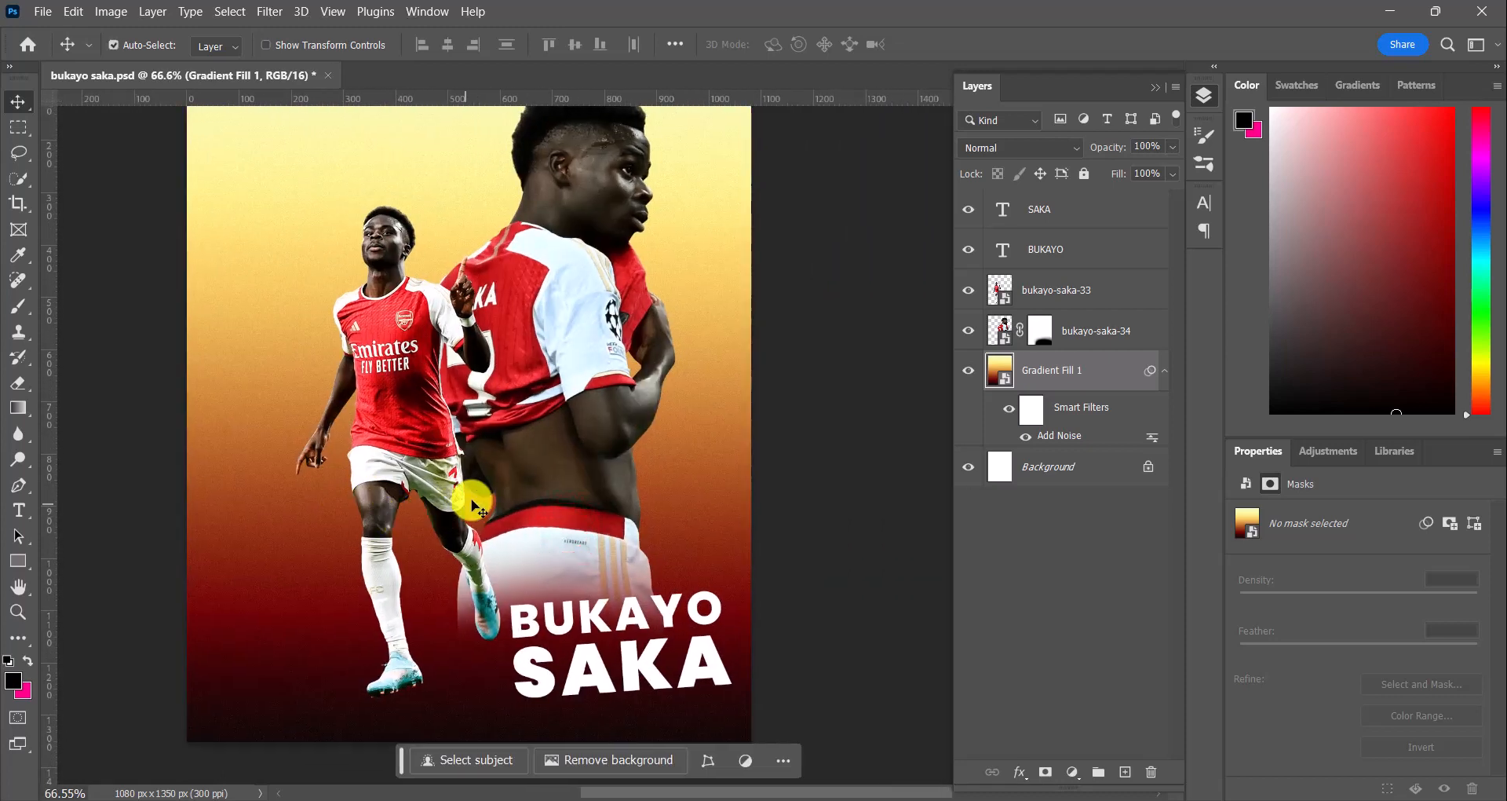
scroll(473, 503, "right", 1)
scroll(476, 504, "down", 1)
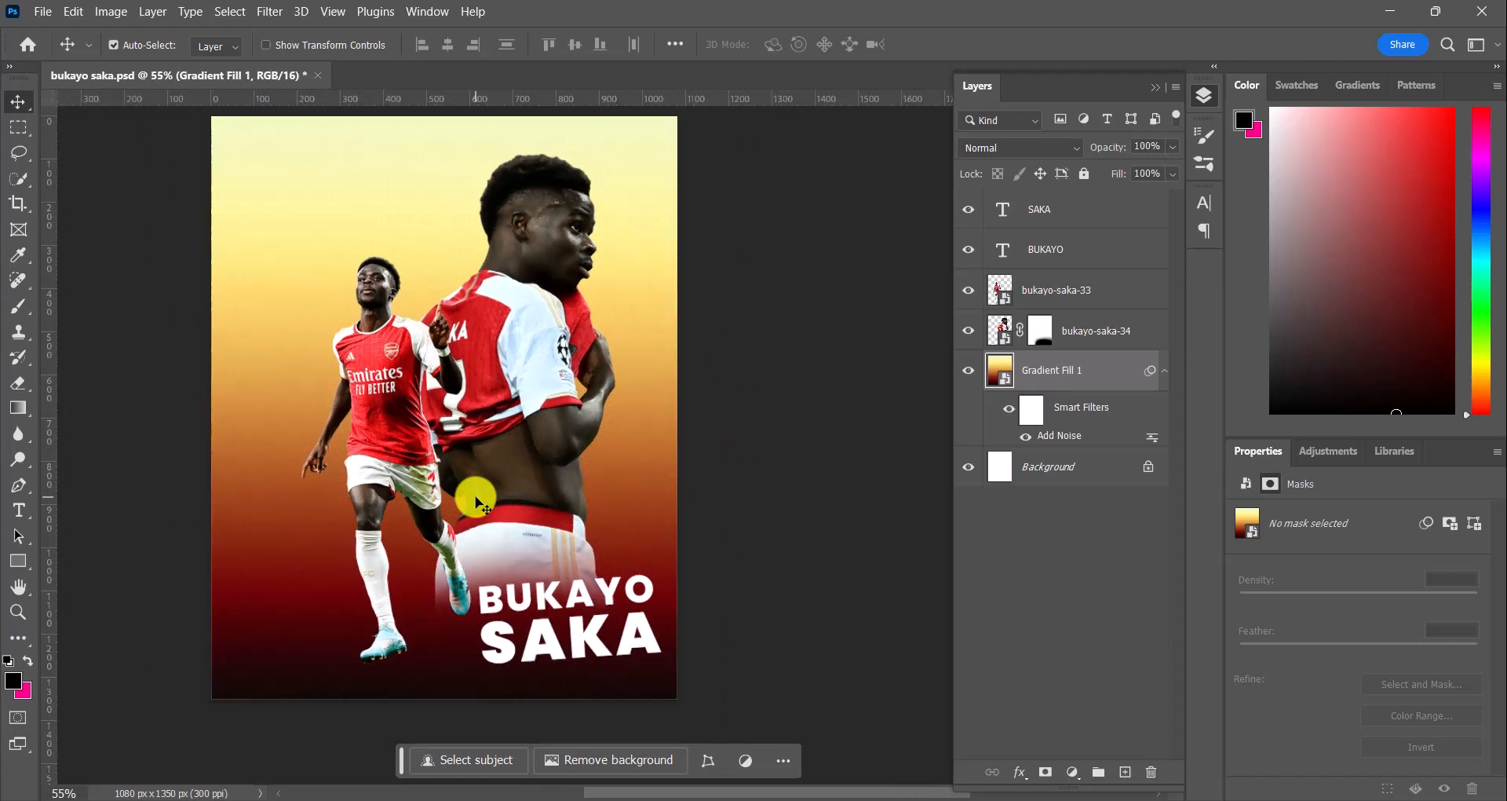
left_click_drag(458, 428, 531, 466)
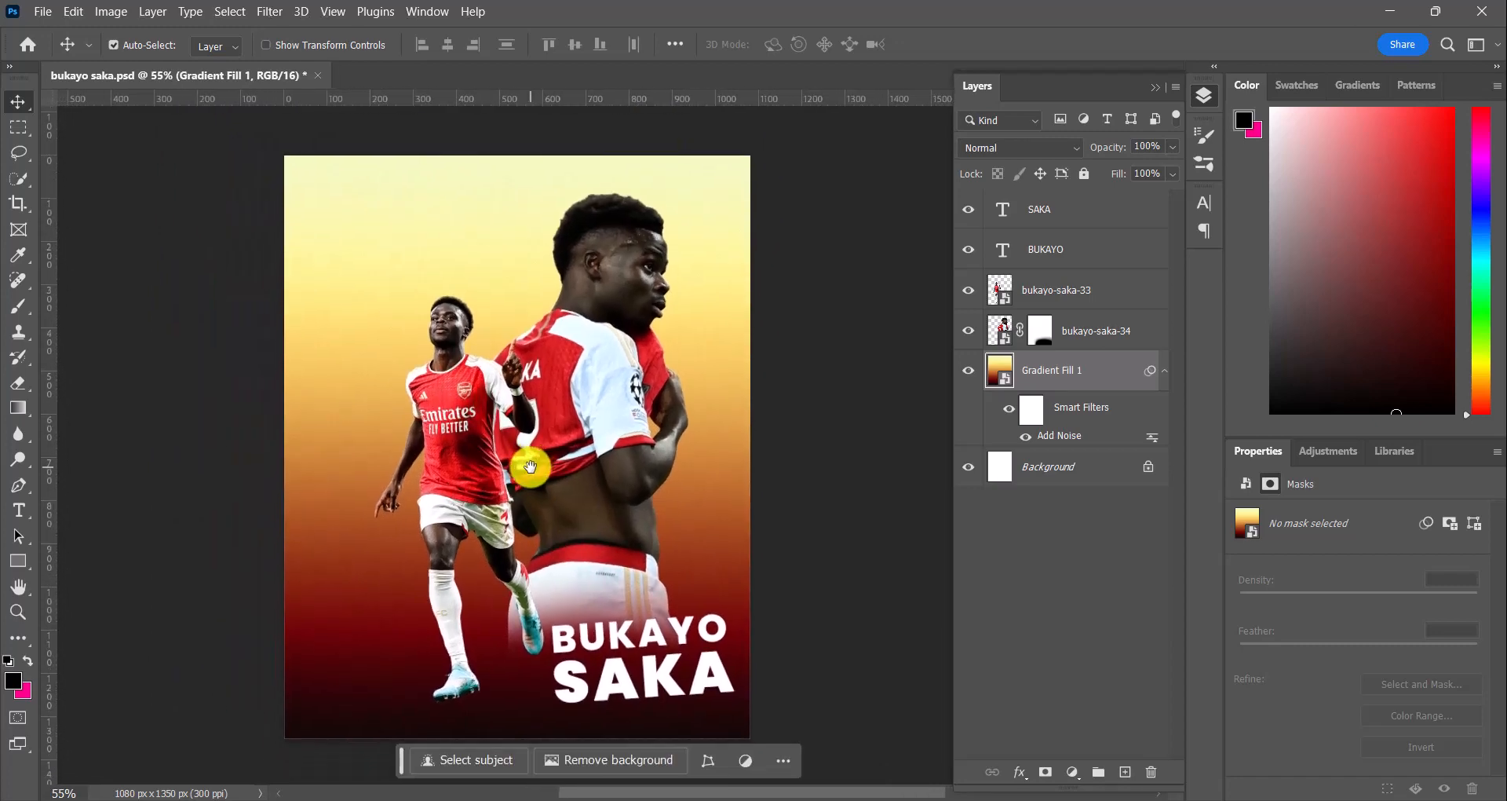
scroll(531, 466, "up", 1)
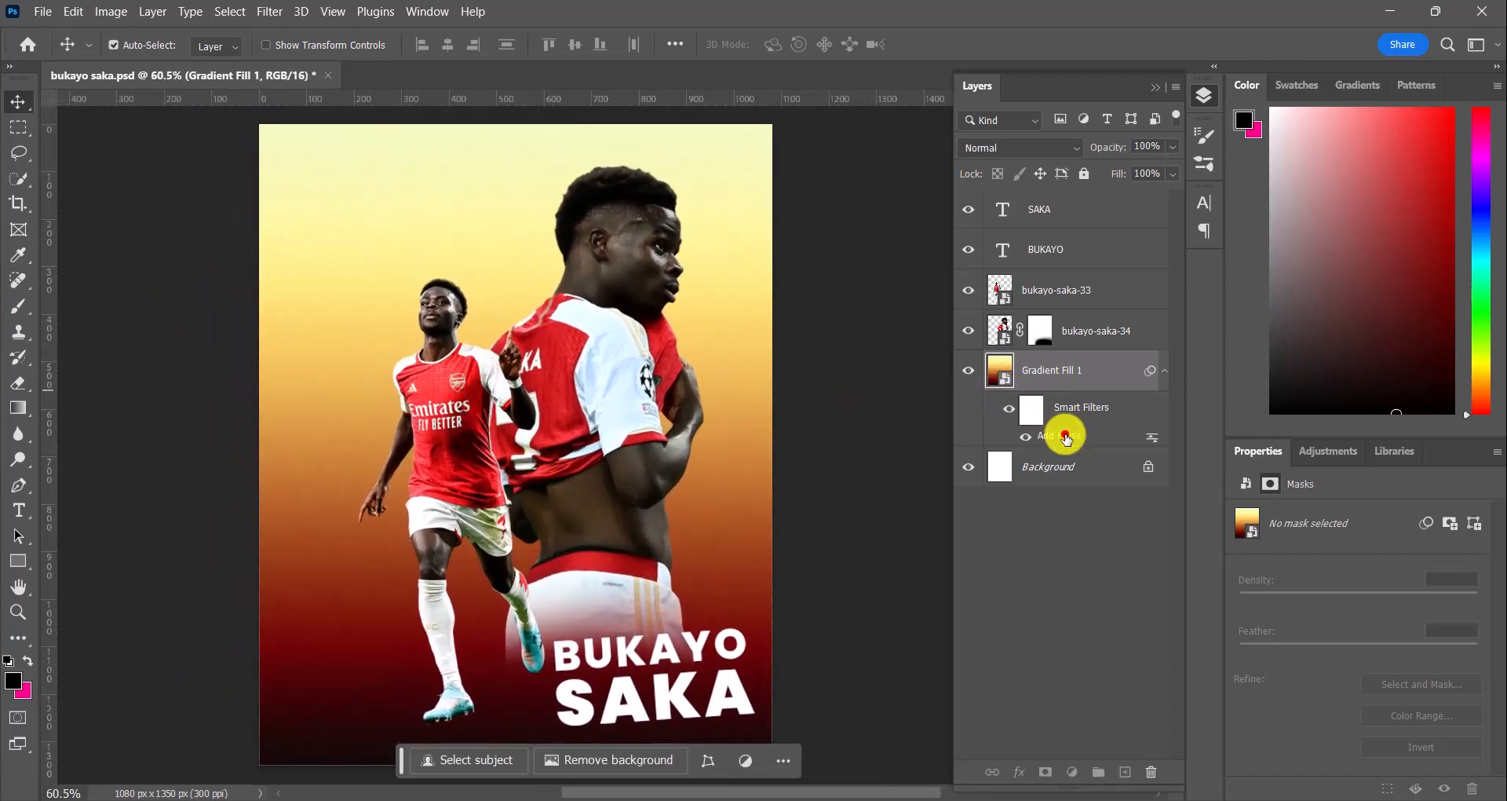
Step: Set the amount of the gradient background's Add Noise smart filter to 7.73%
double_click(1066, 437)
left_click_drag(664, 400, 615, 410)
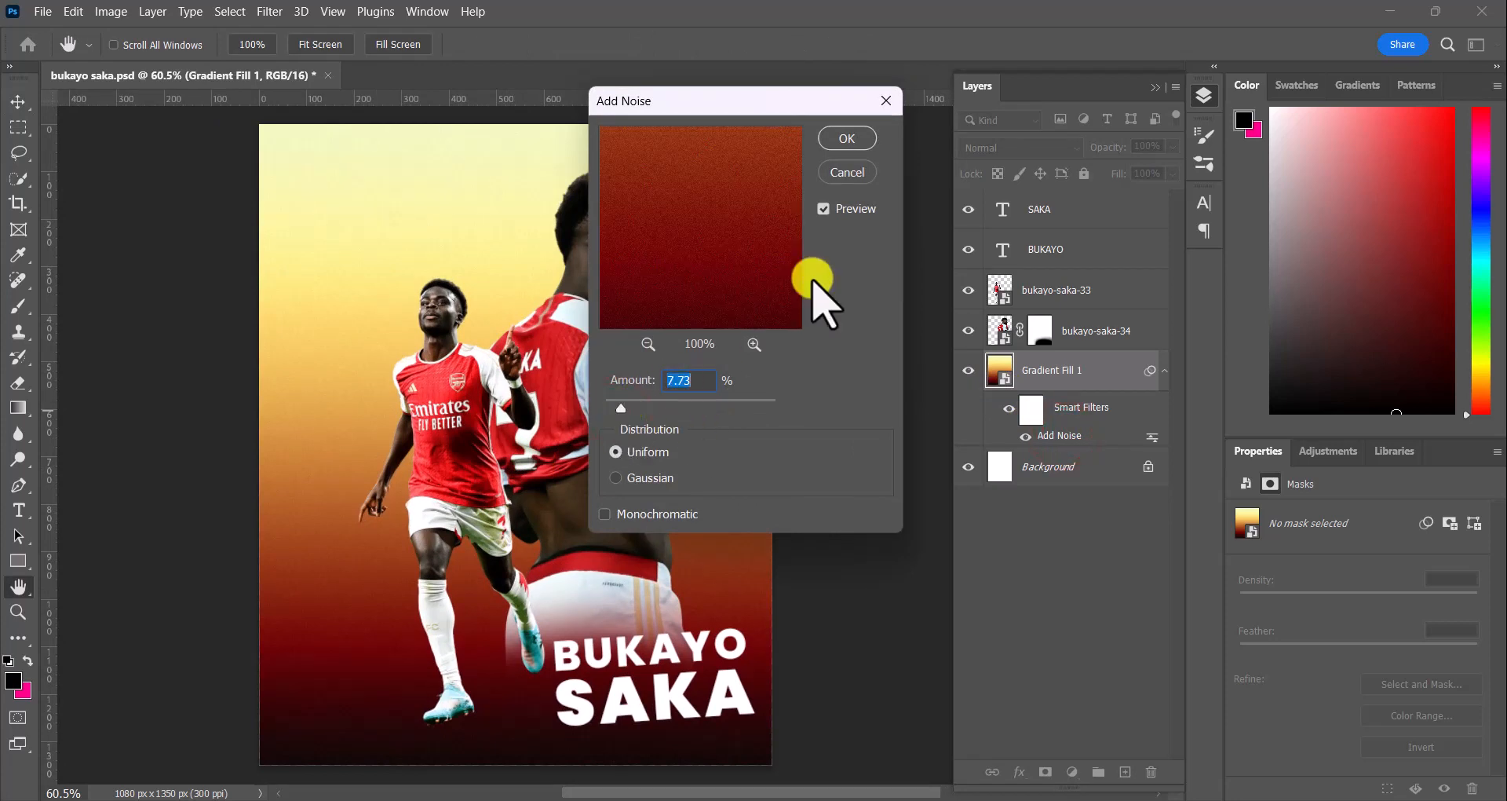
left_click(844, 140)
key("v")
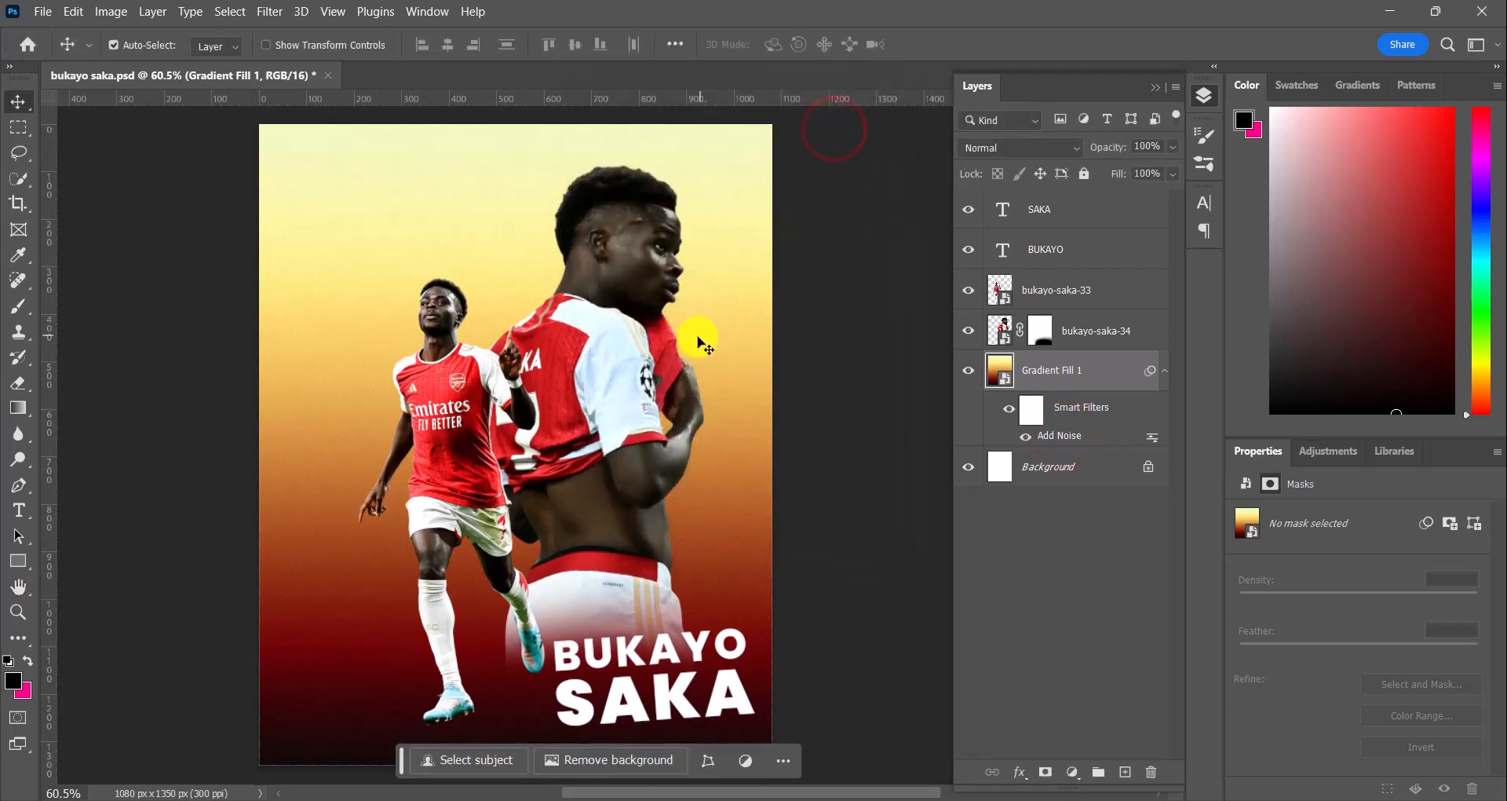
left_click(713, 393)
Step: Adjust the larger player's light with the Camera Raw Filter: Exposure +0.70, Contrast -12, Highlights +16, Shadows -8 and Blacks +35
scroll(612, 467, "down", 1)
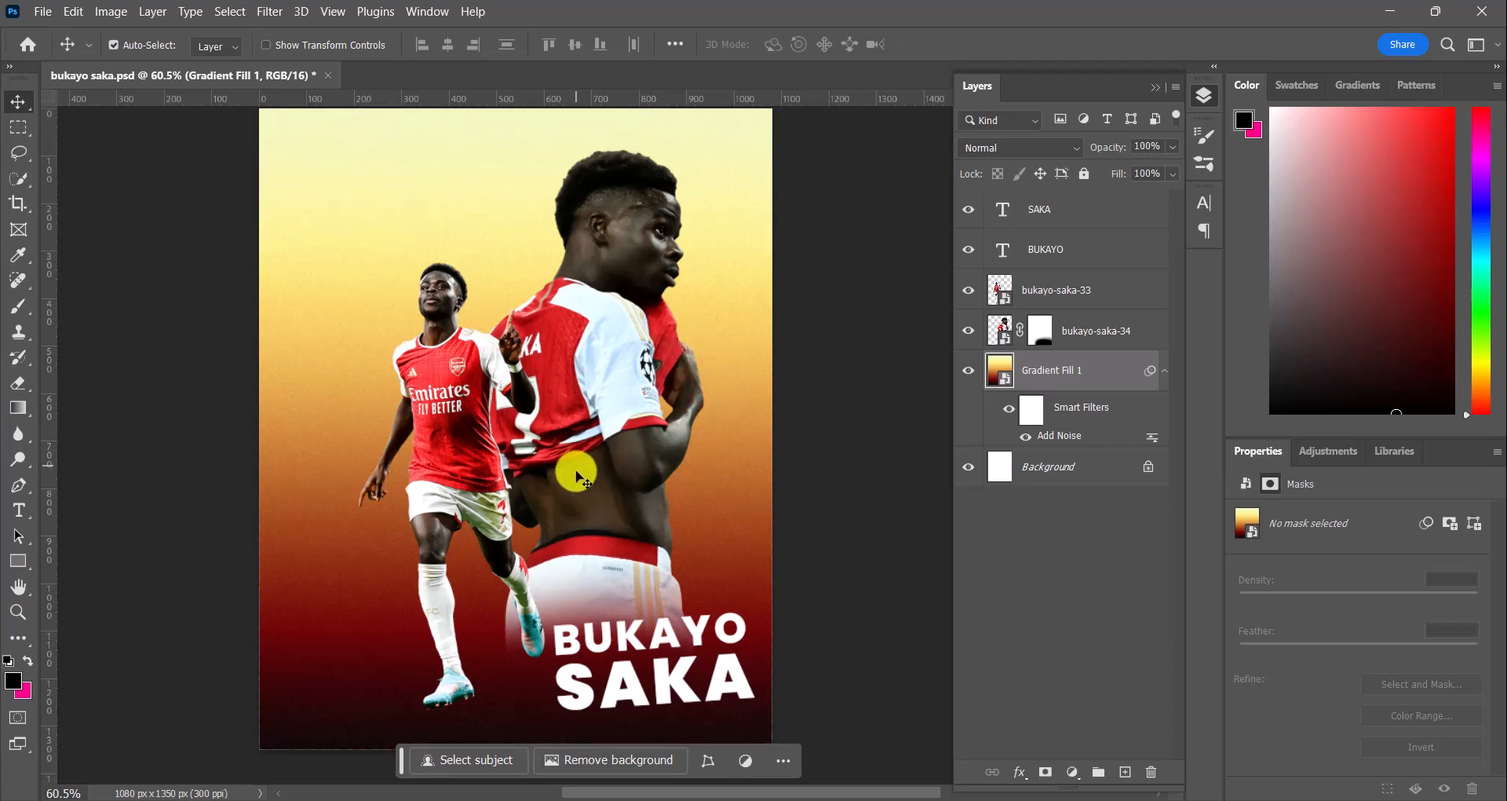
scroll(577, 472, "up", 2)
scroll(577, 460, "down", 3)
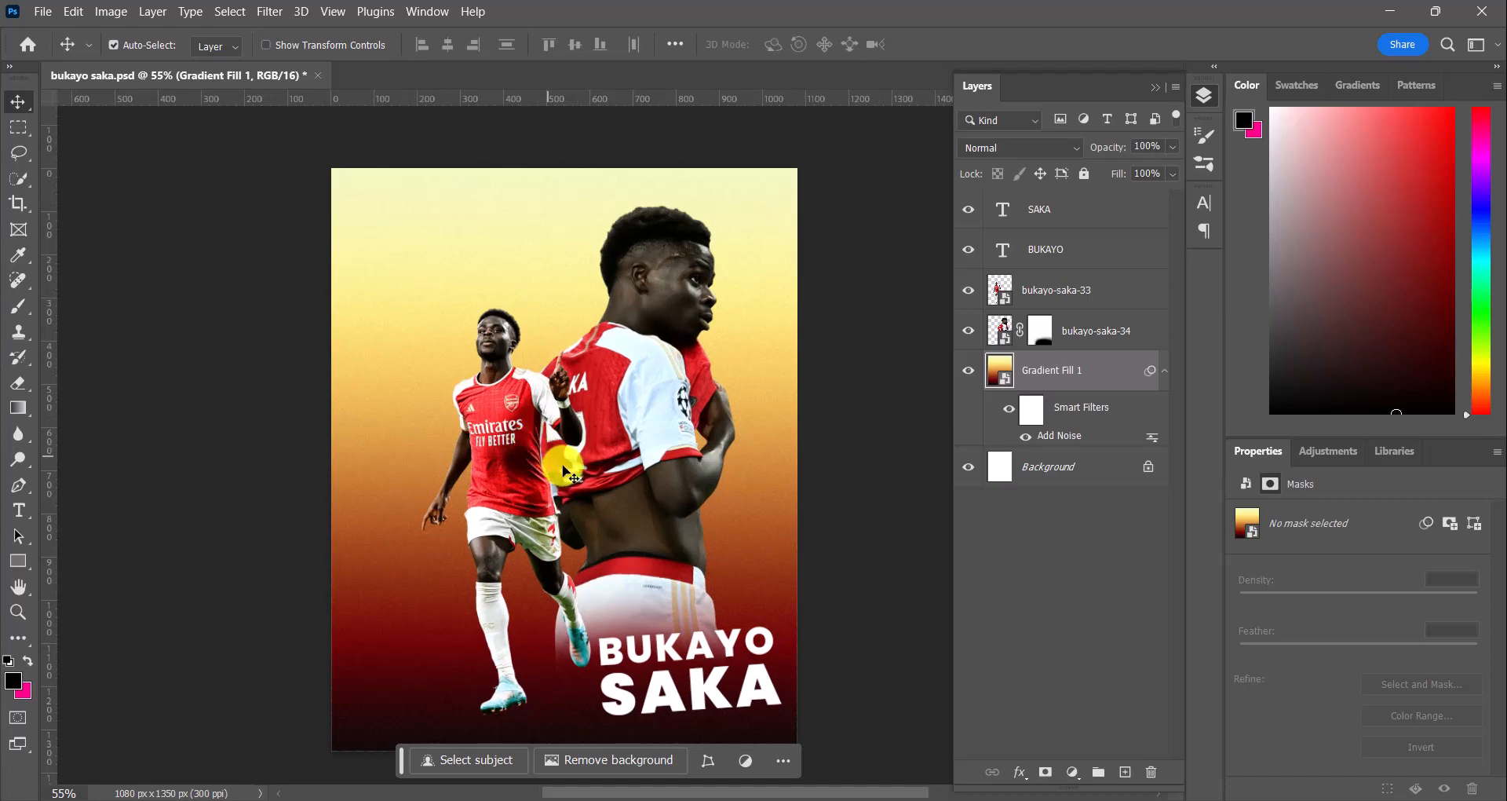
left_click(628, 409)
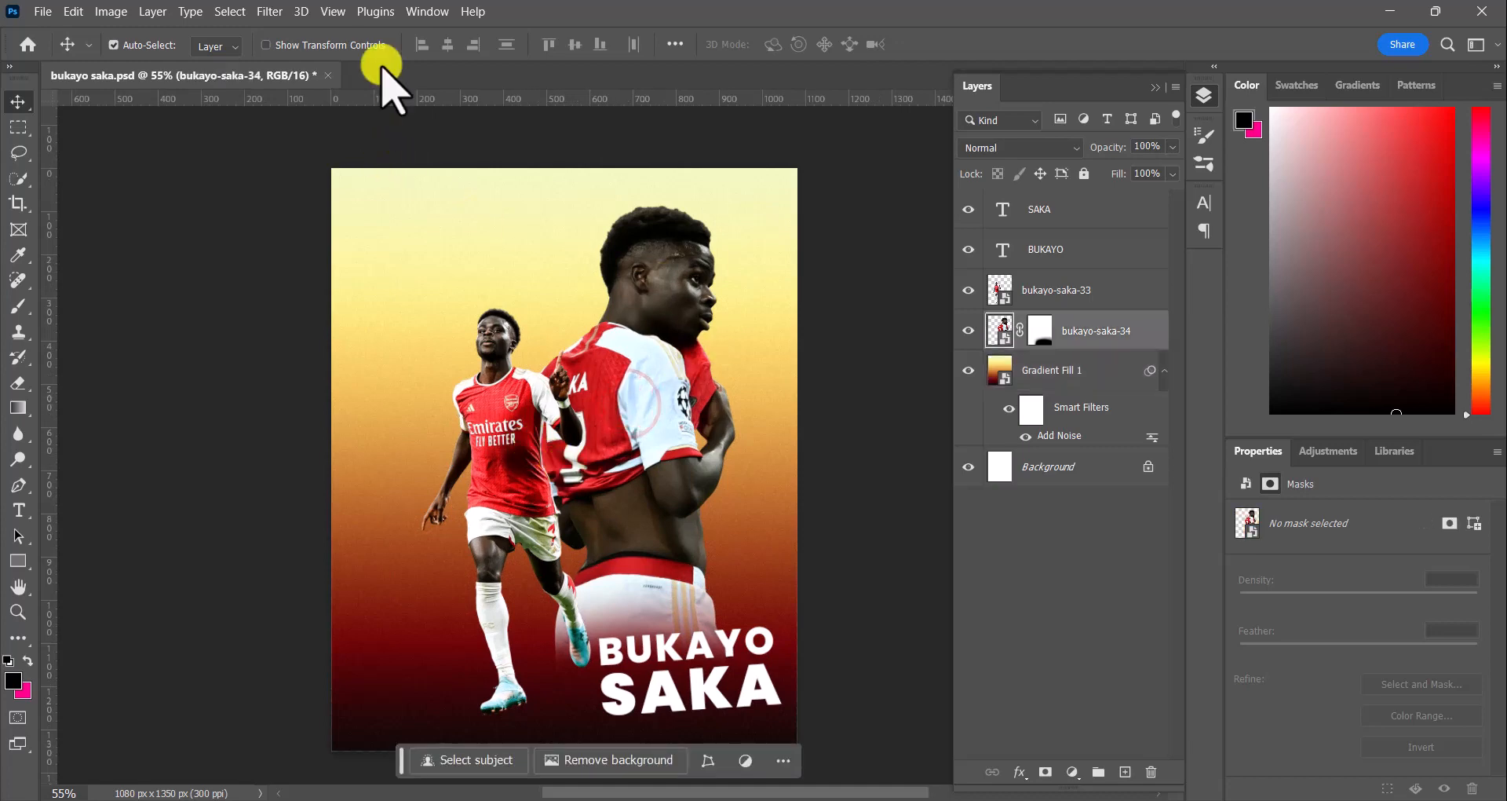
left_click(272, 12)
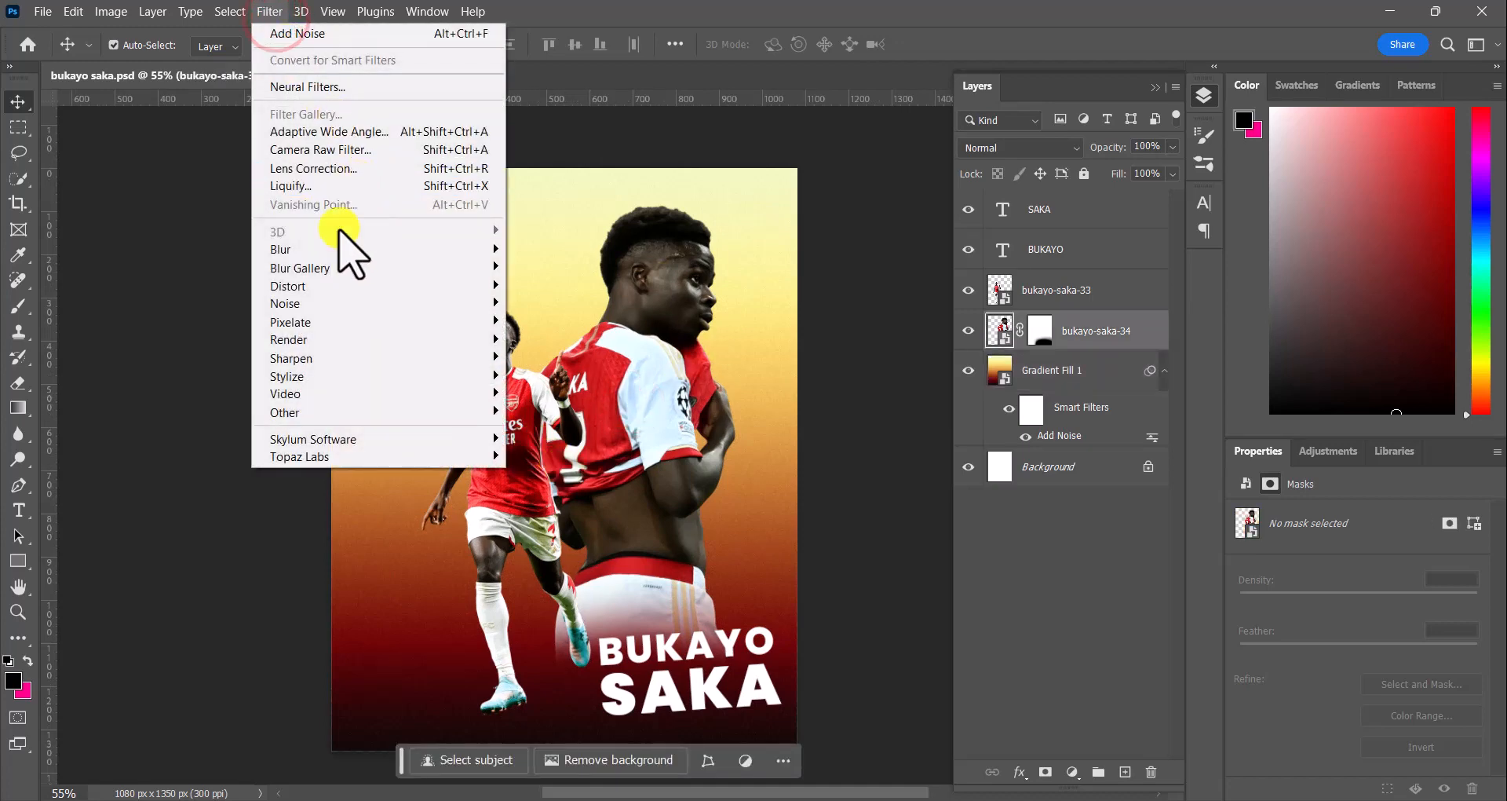
left_click(332, 157)
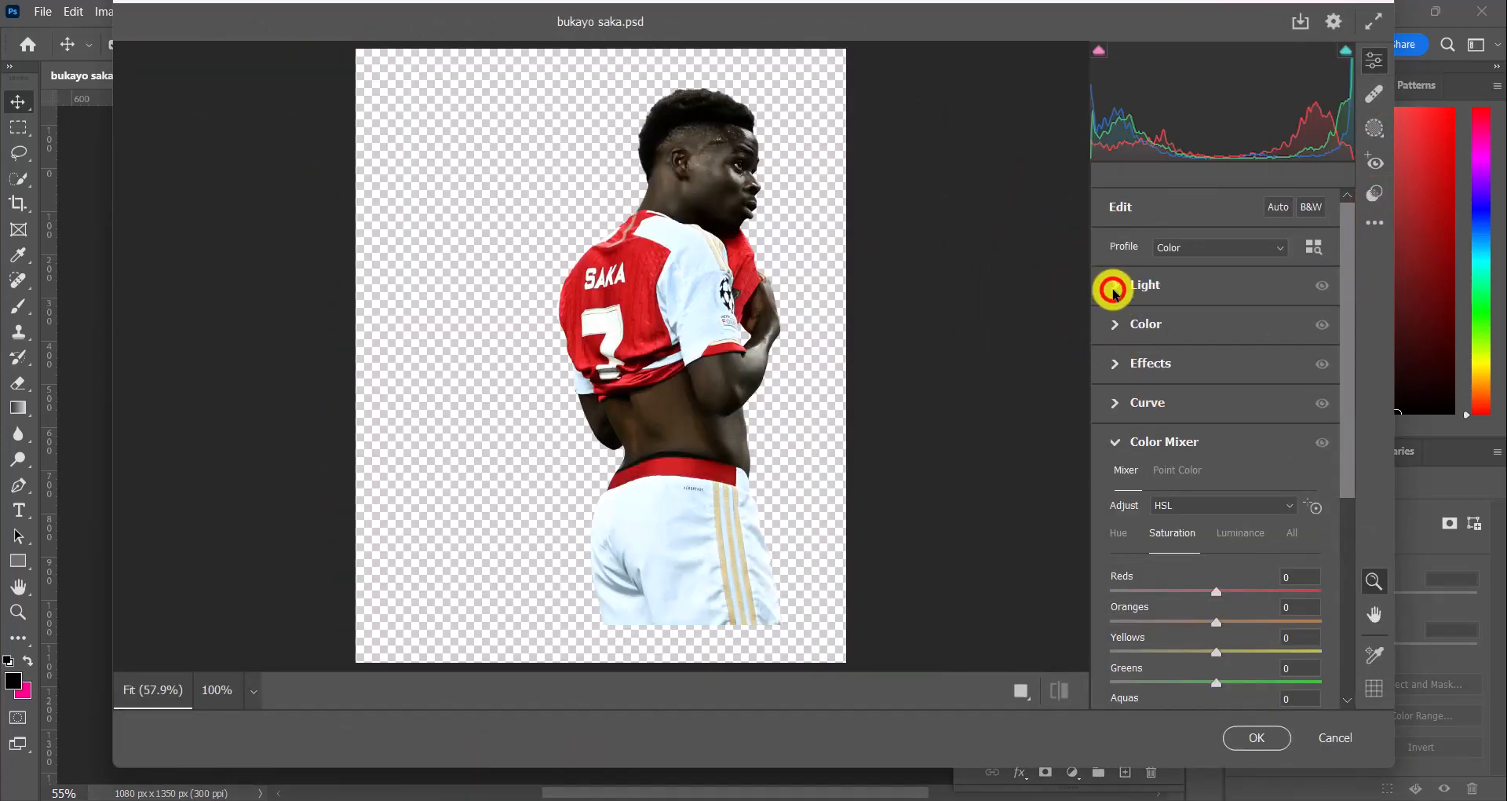
left_click(1115, 290)
left_click_drag(1216, 338, 1230, 338)
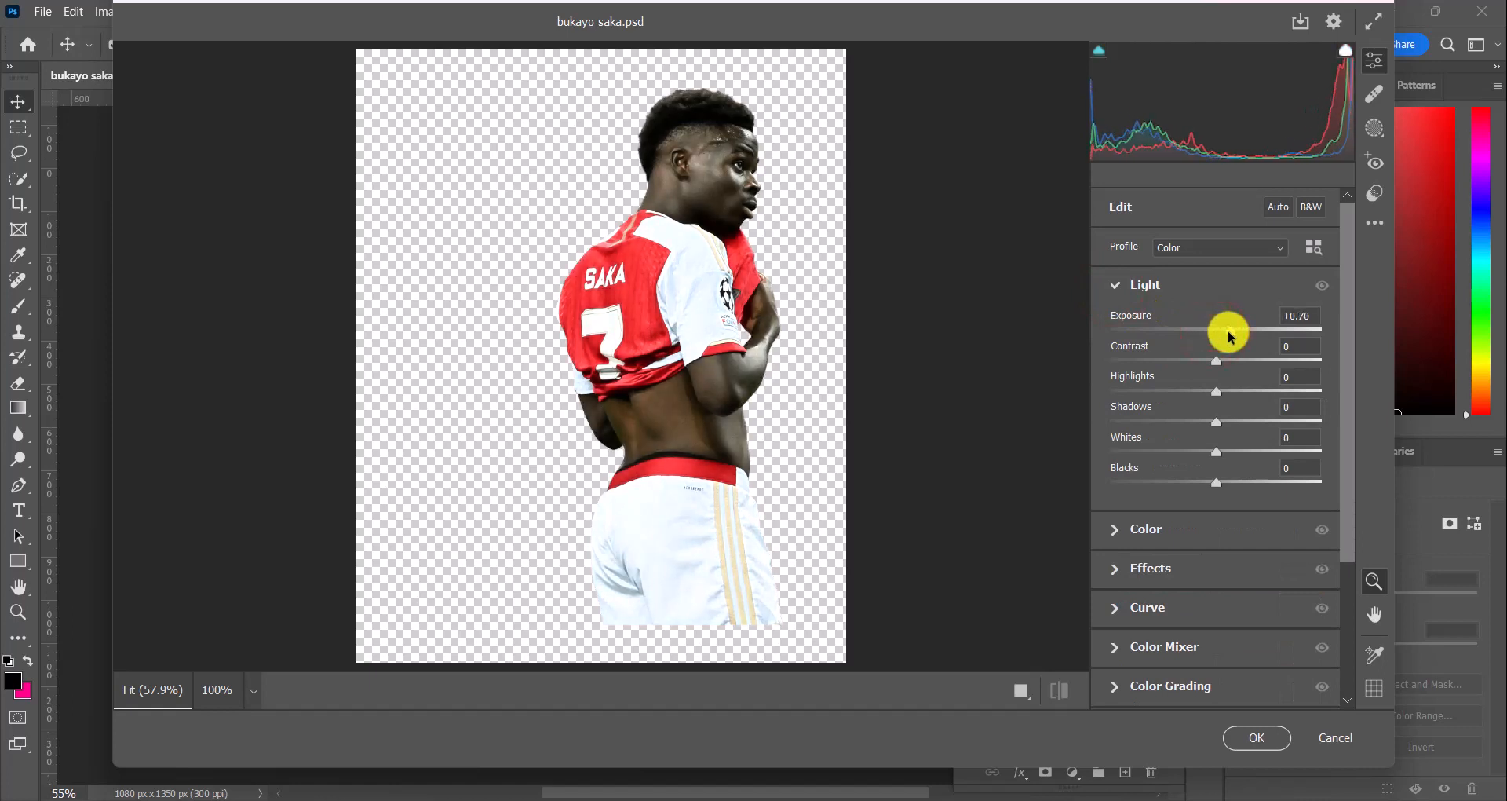
mouse_move(1215, 366)
left_mouse_down()
mouse_move(1231, 367)
mouse_move(1206, 371)
left_mouse_up()
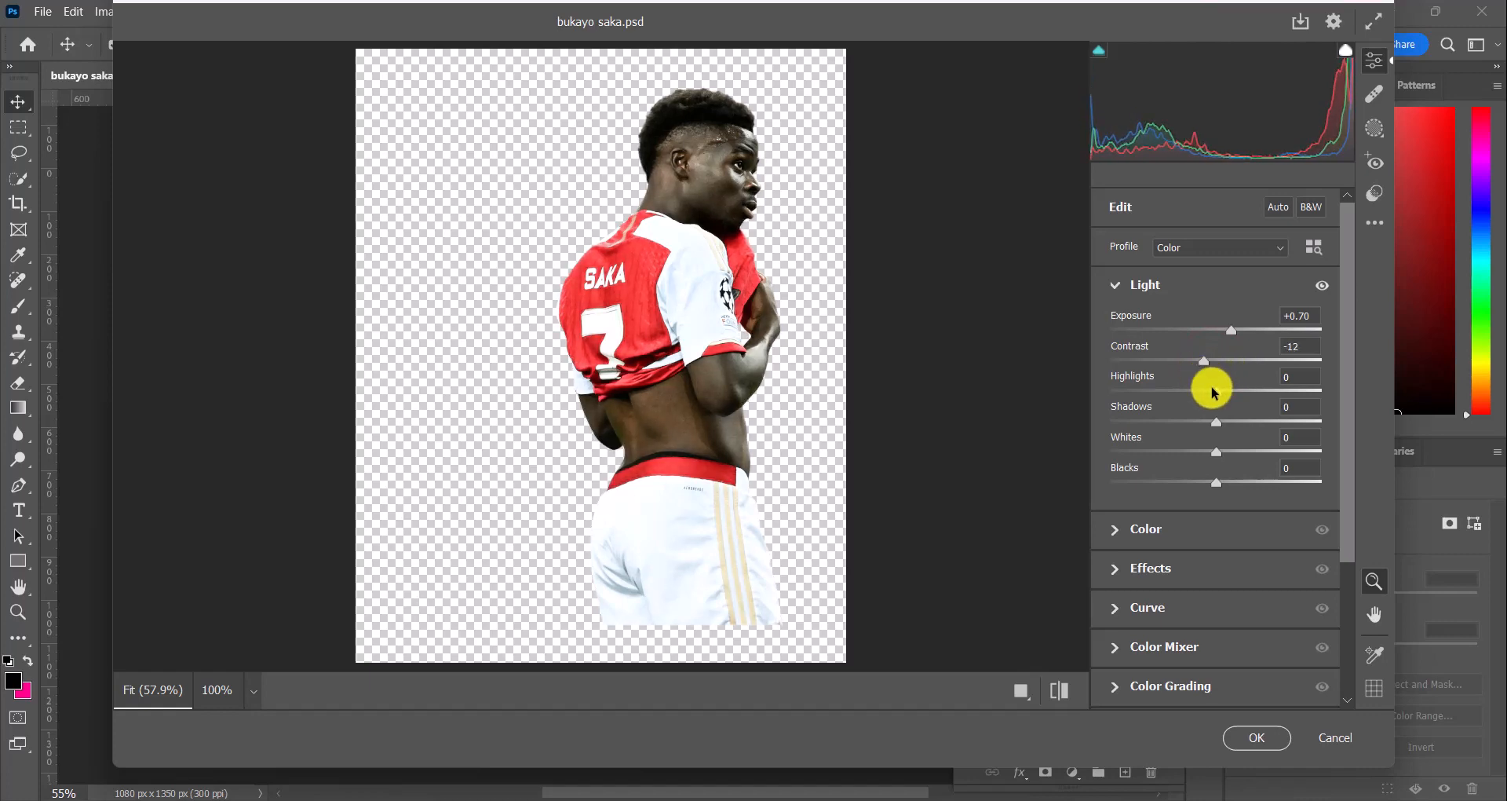
left_click_drag(1215, 391, 1244, 393)
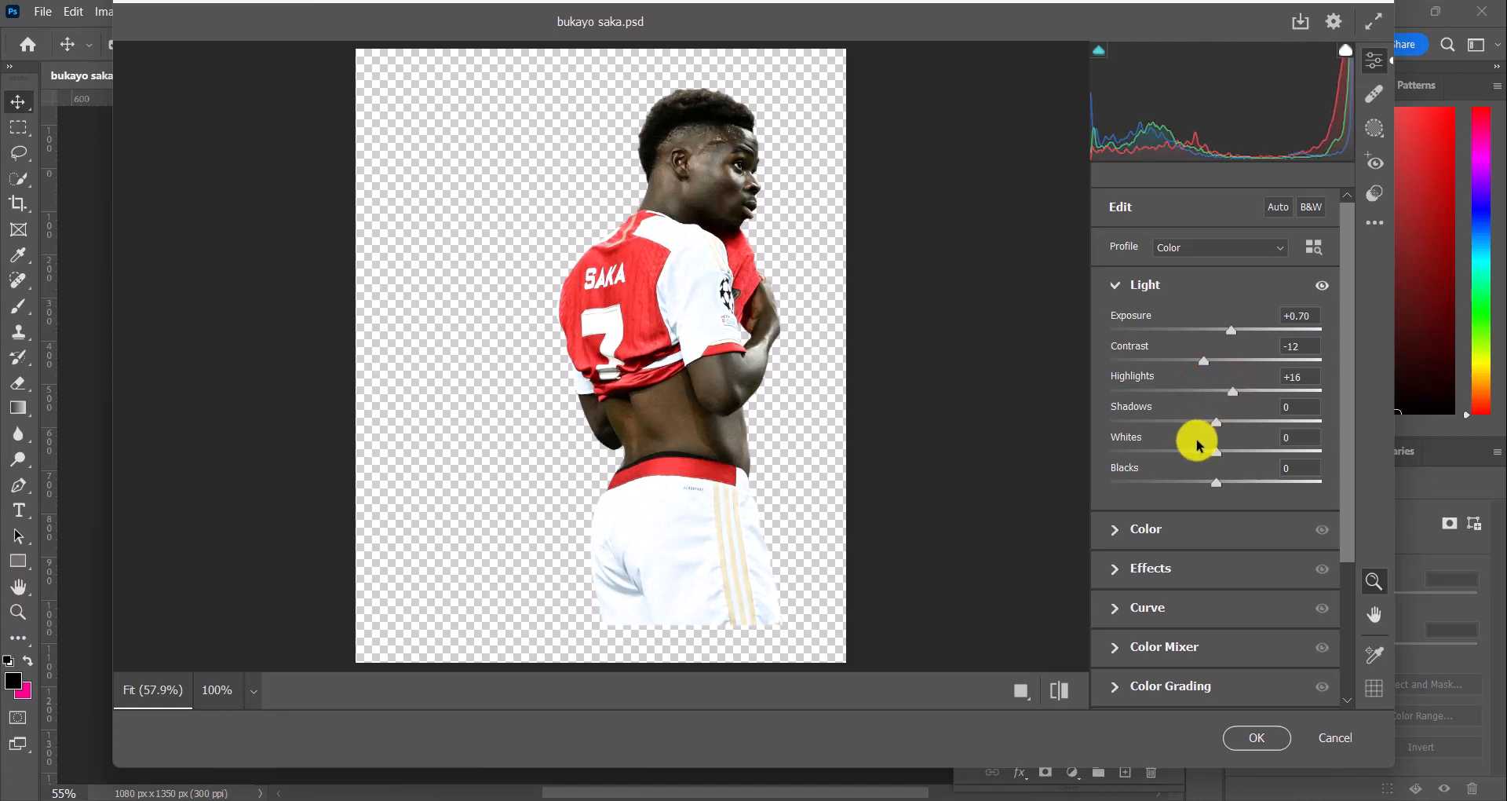
left_click_drag(1213, 424, 1206, 430)
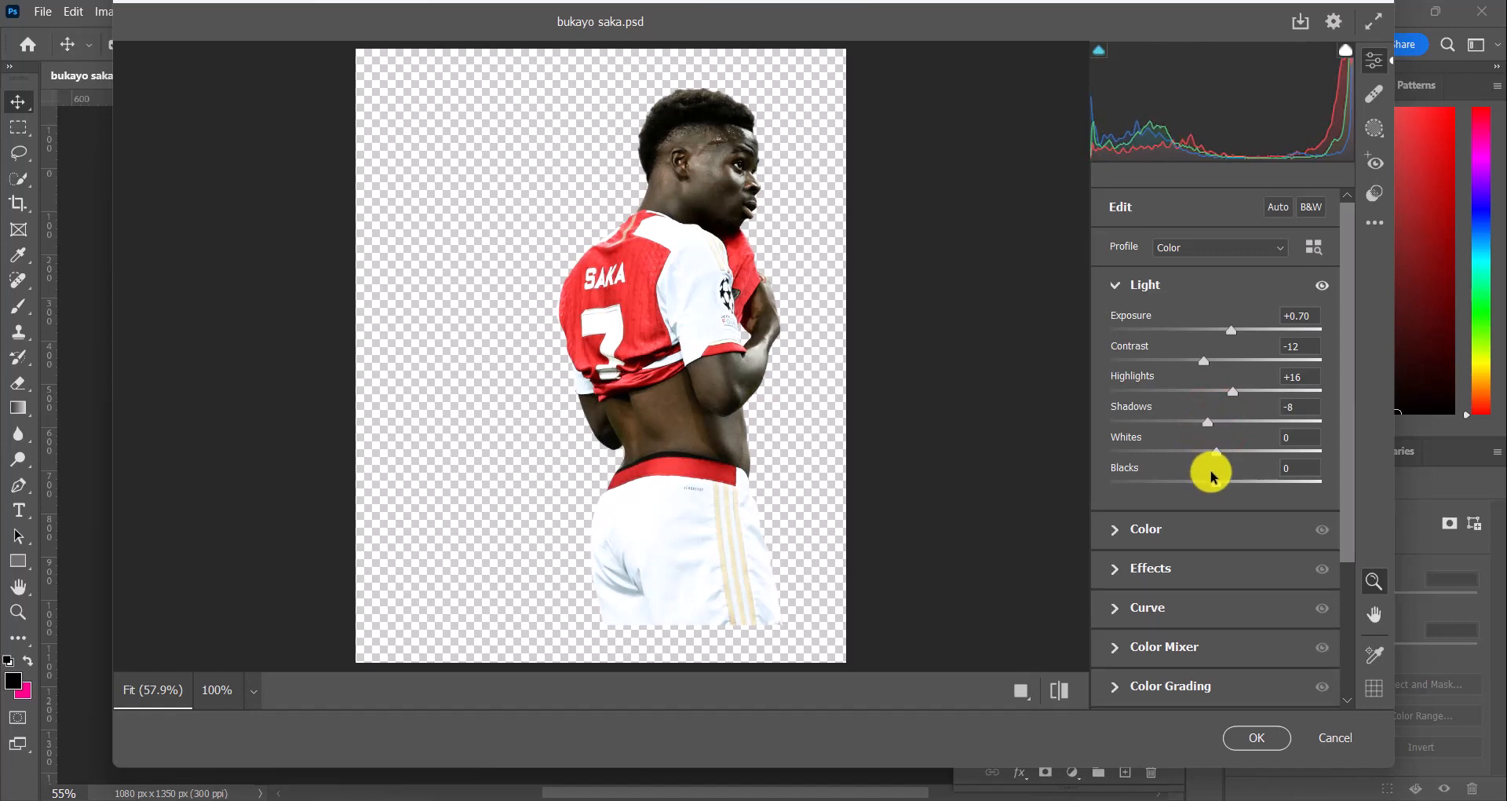
left_click_drag(1216, 488, 1244, 489)
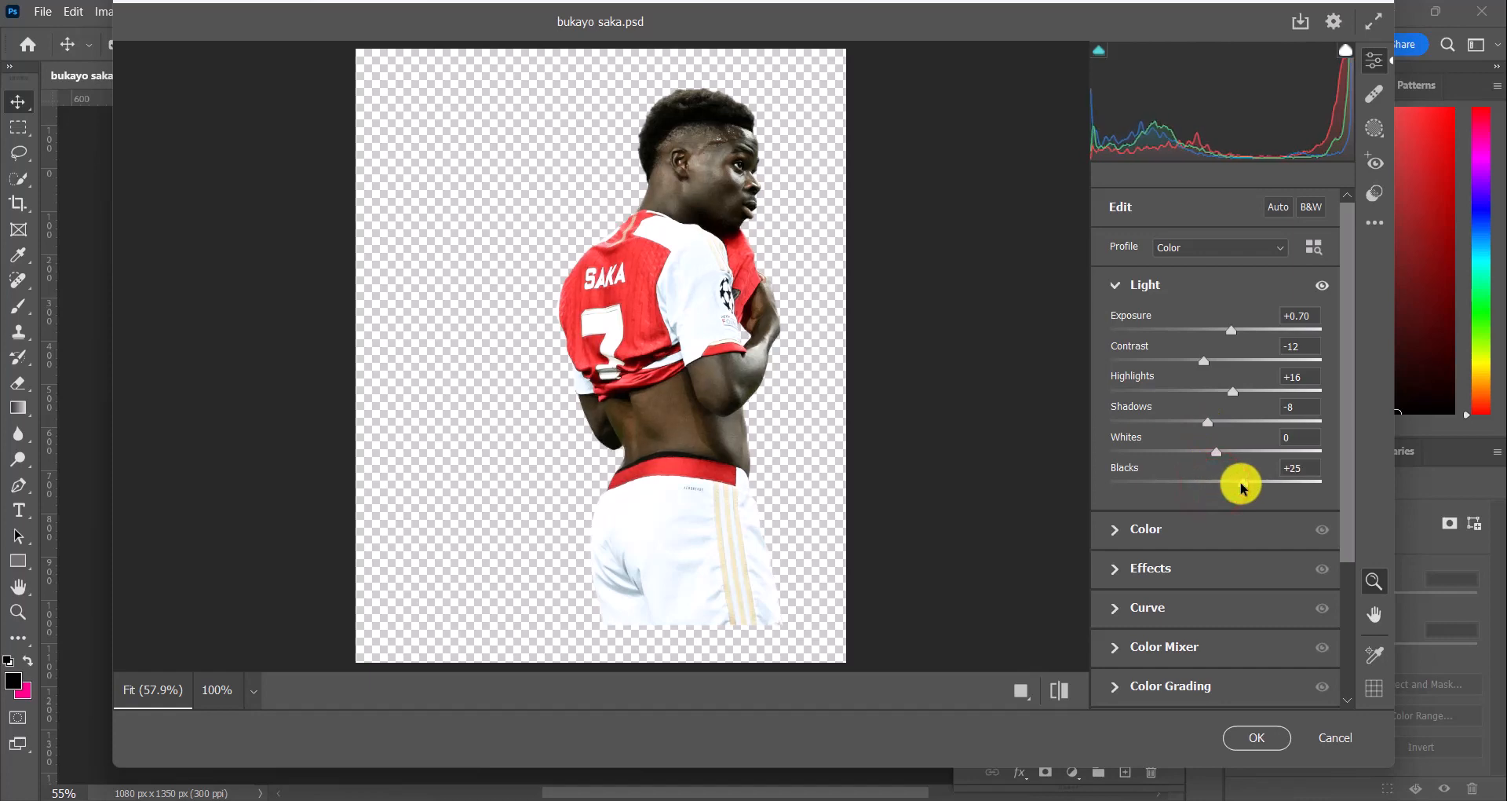
Step: Set the larger player's Camera Raw effects to Texture +70, Clarity +42 and Dehaze -19
scroll(1248, 483, "down", 5)
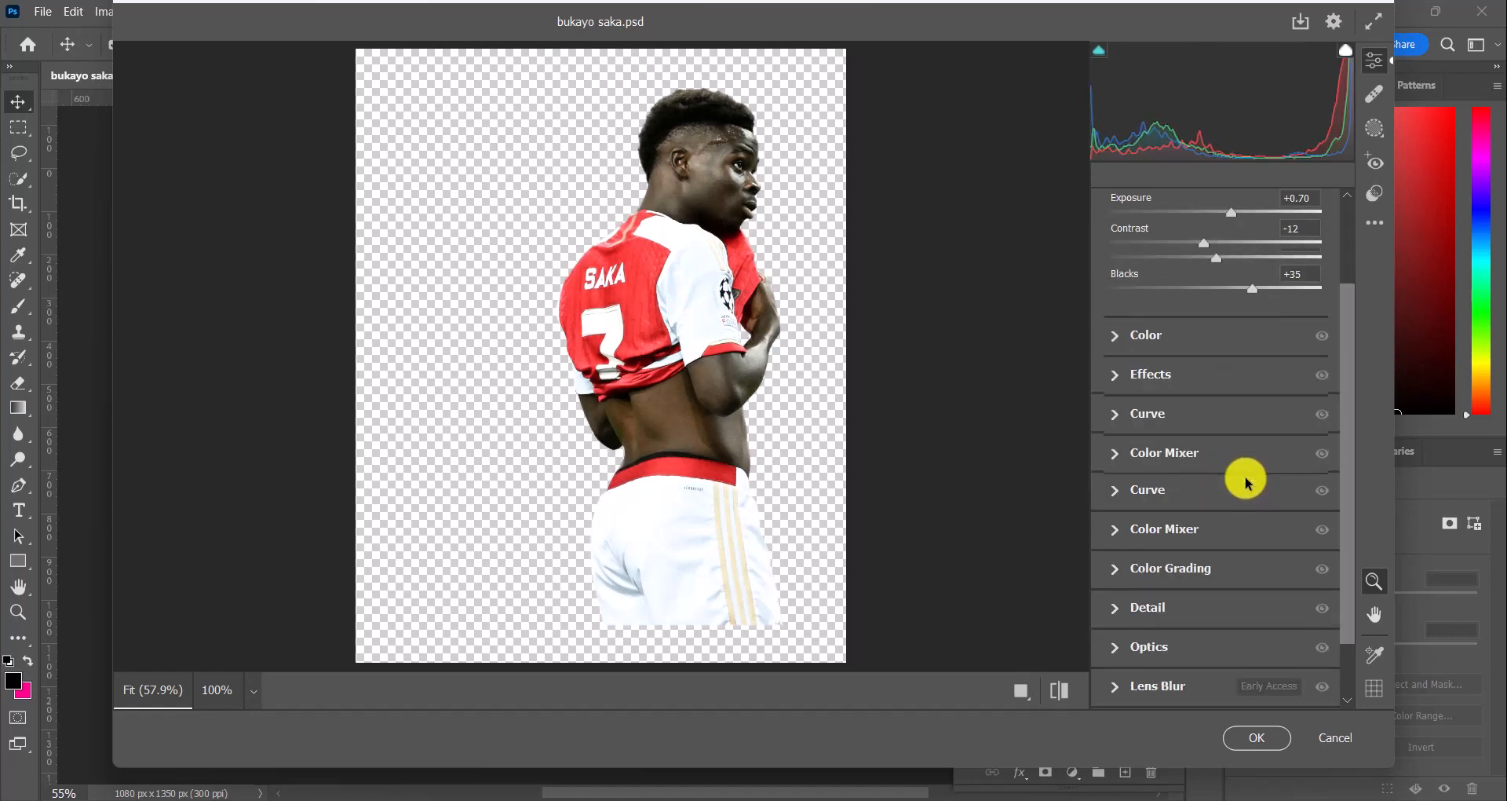
left_click(1114, 374)
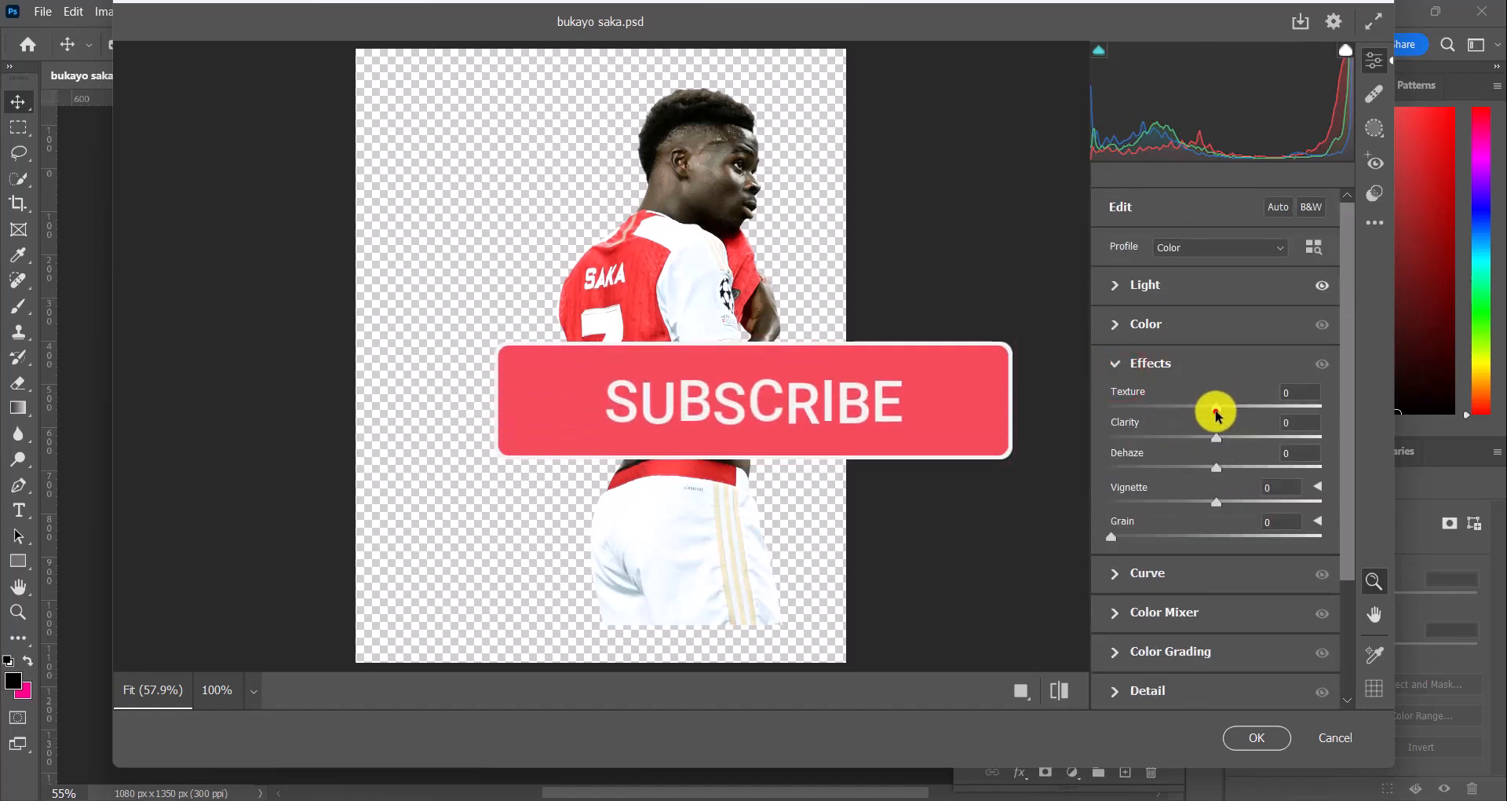
left_click_drag(1213, 408, 1292, 410)
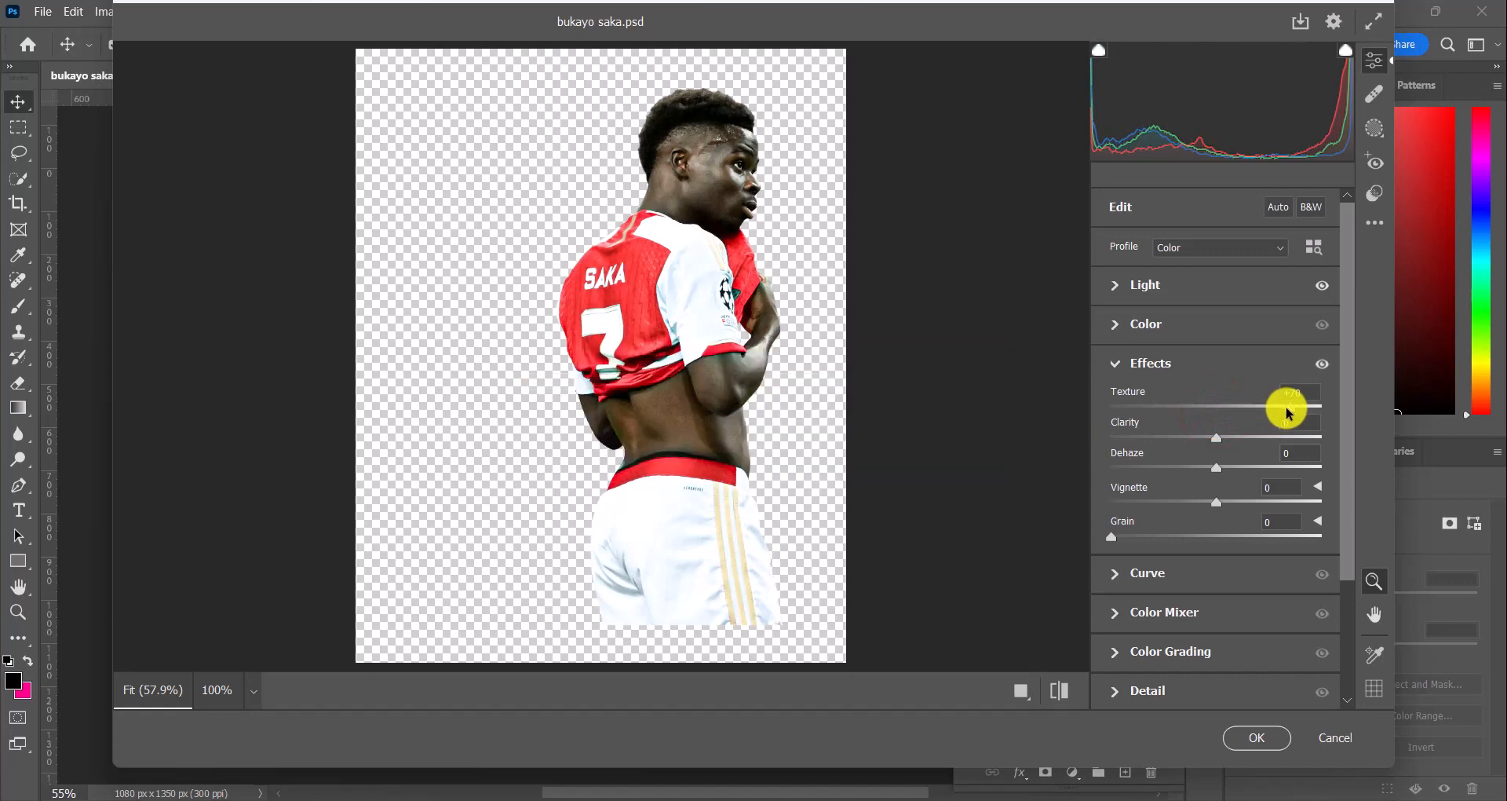
left_click_drag(1218, 444, 1232, 445)
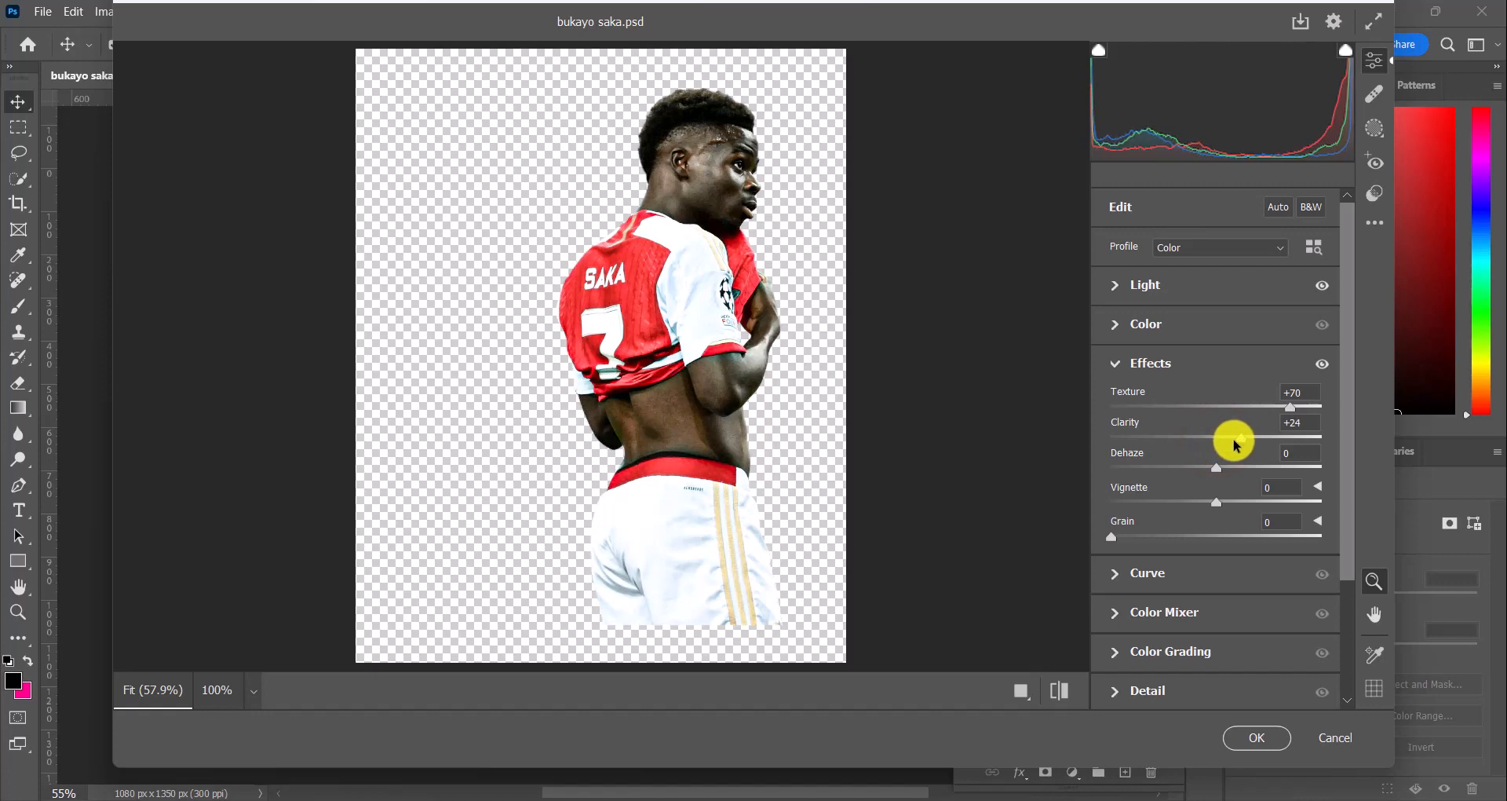
mouse_move(1220, 474)
left_mouse_down()
mouse_move(1254, 444)
mouse_move(1237, 472)
mouse_move(1204, 472)
left_mouse_up()
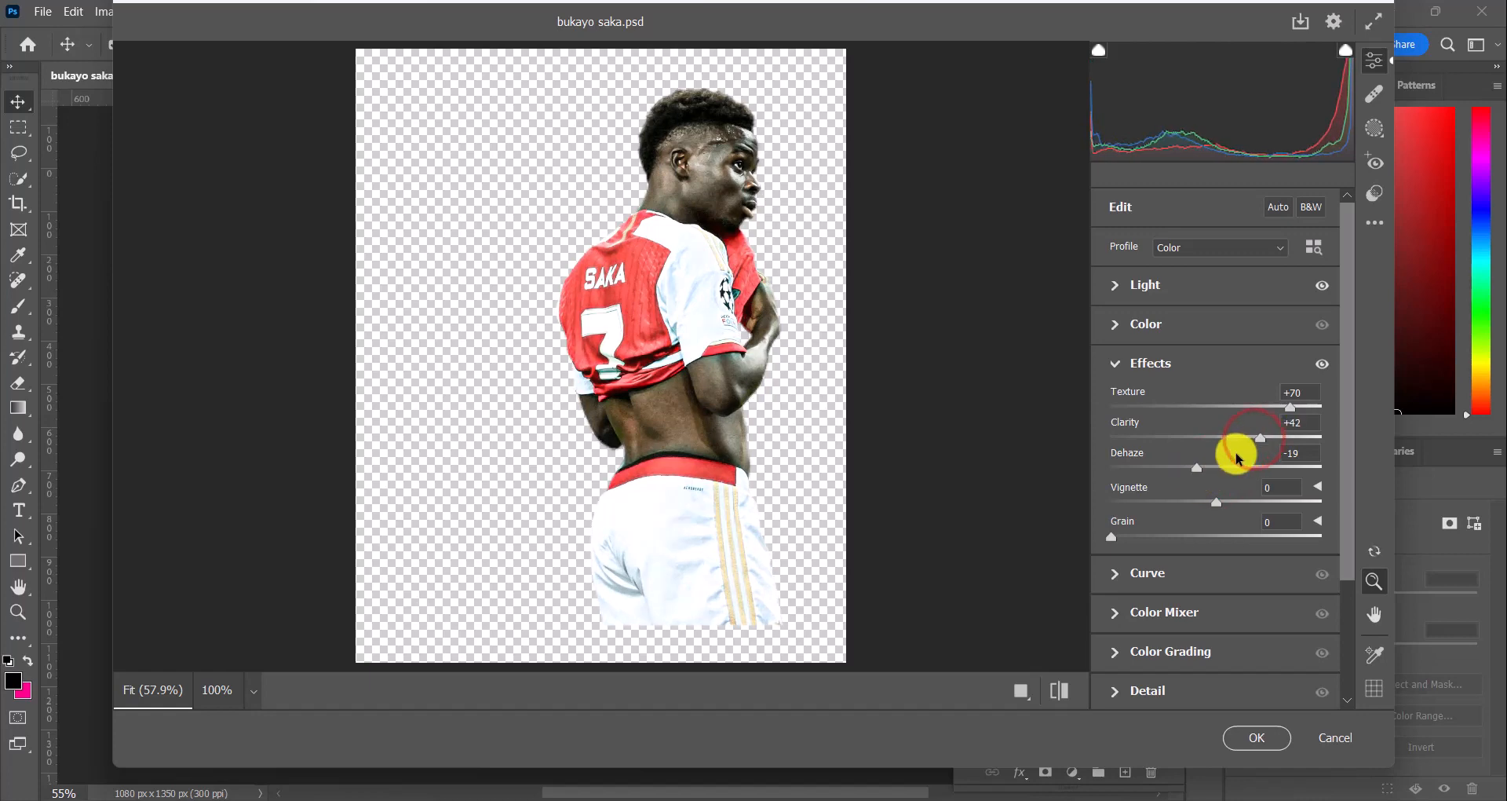
Step: Raise the Reds saturation to +52 in the Color Mixer and apply the Camera Raw Filter to the larger player
left_click(1114, 620)
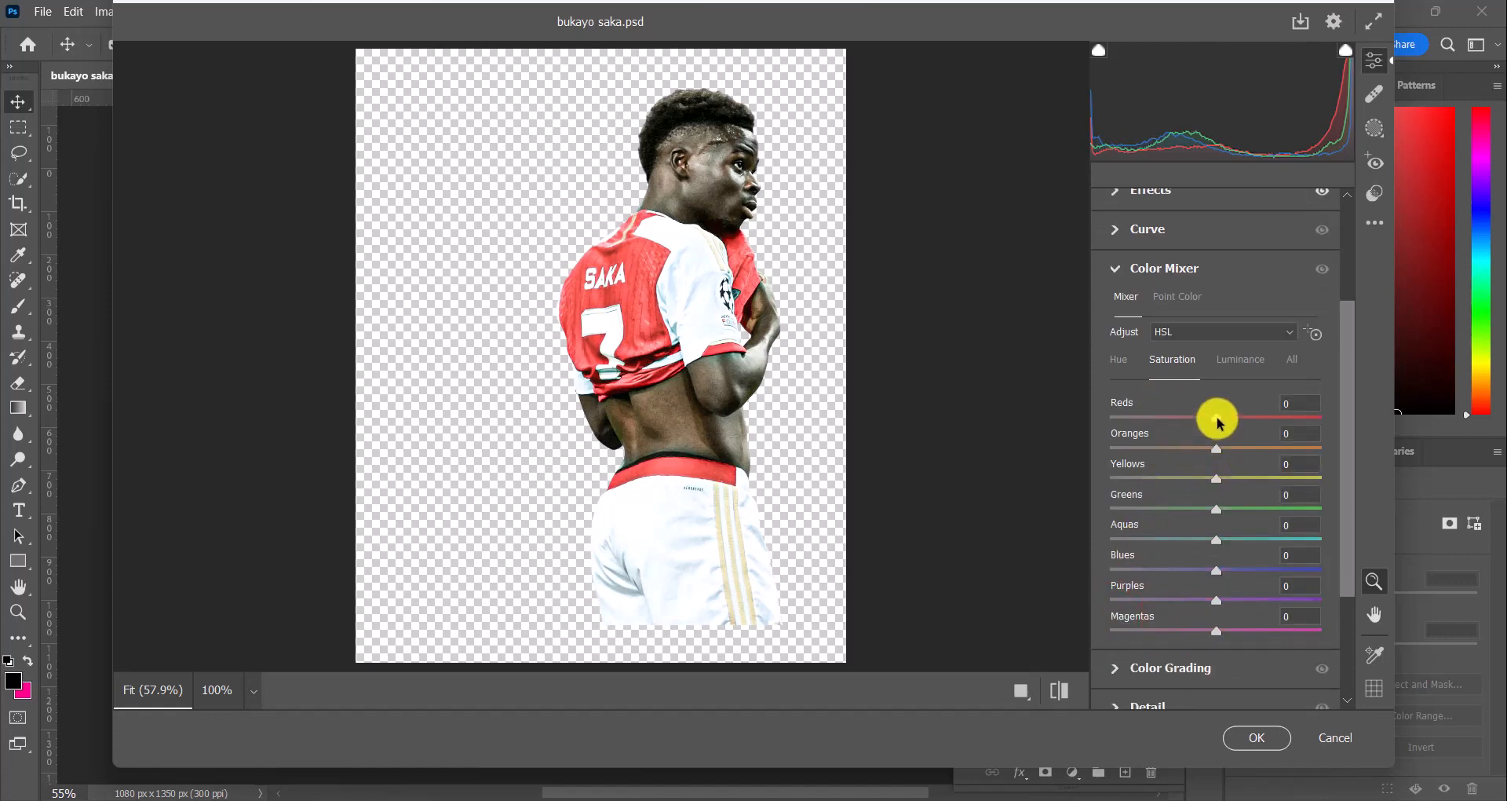
left_click_drag(1217, 419, 1229, 420)
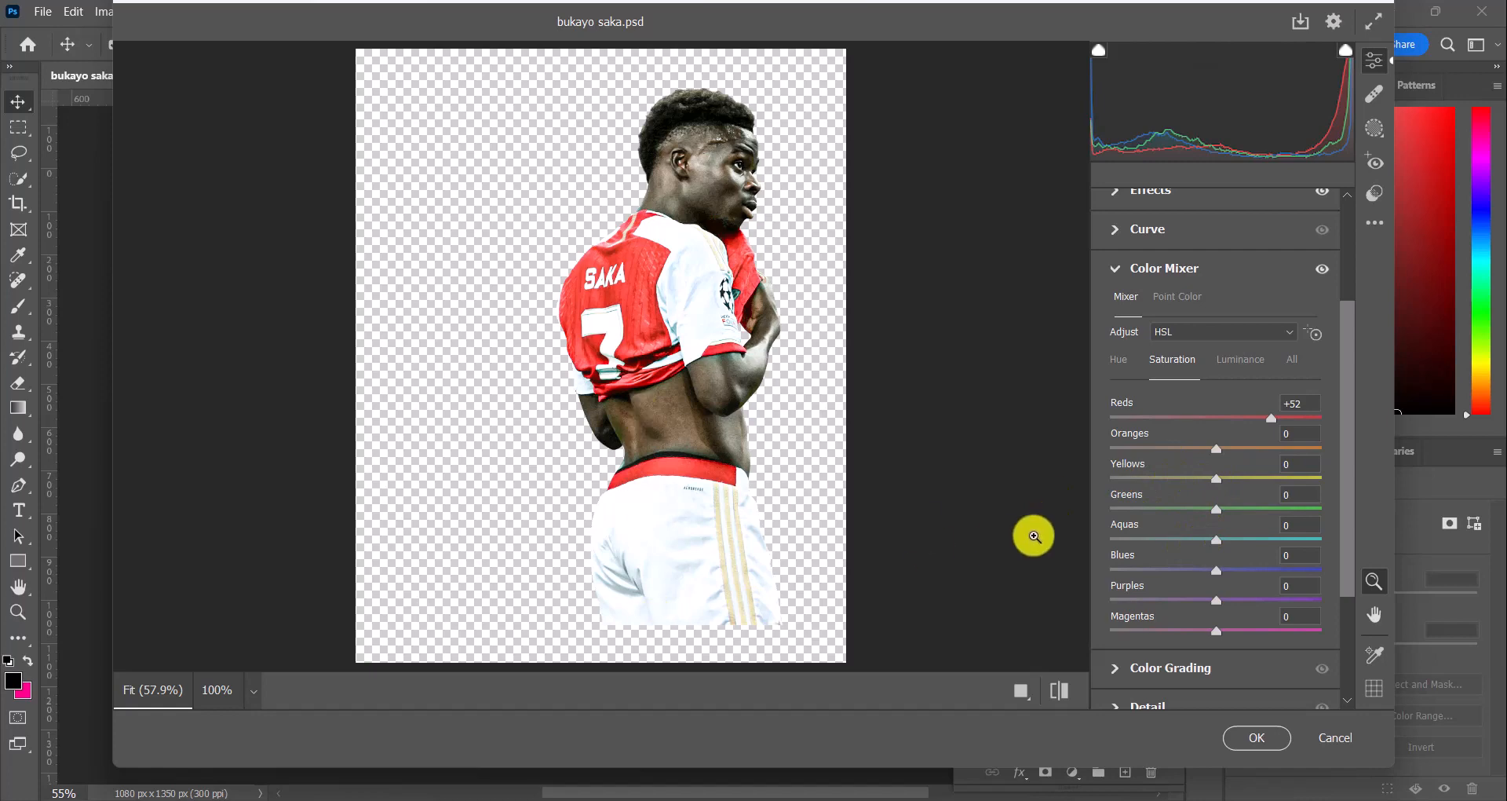
left_click(1359, 45)
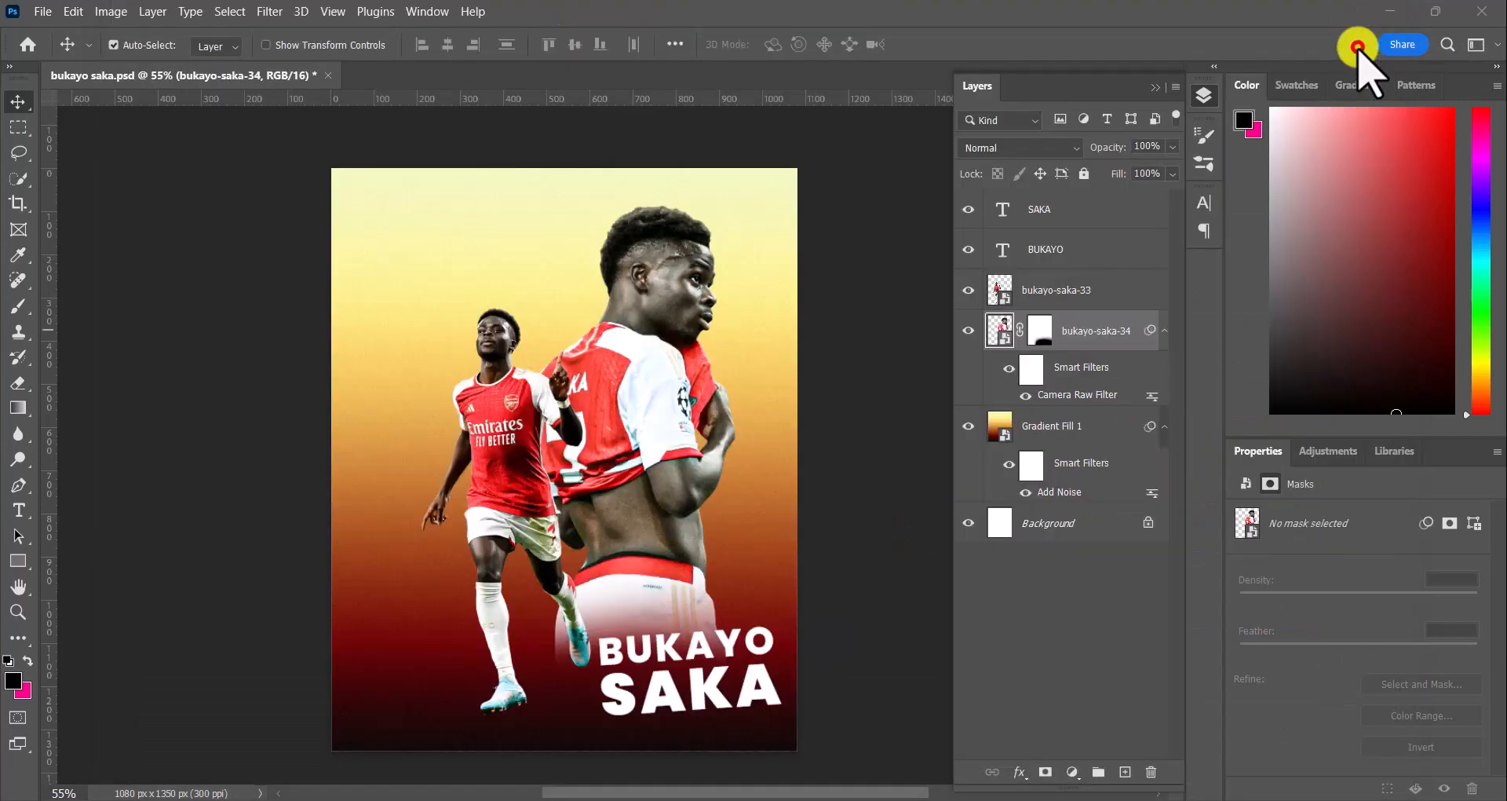
Step: Examine the color-adjusted players against the gradient background at different magnifications
left_click(637, 372)
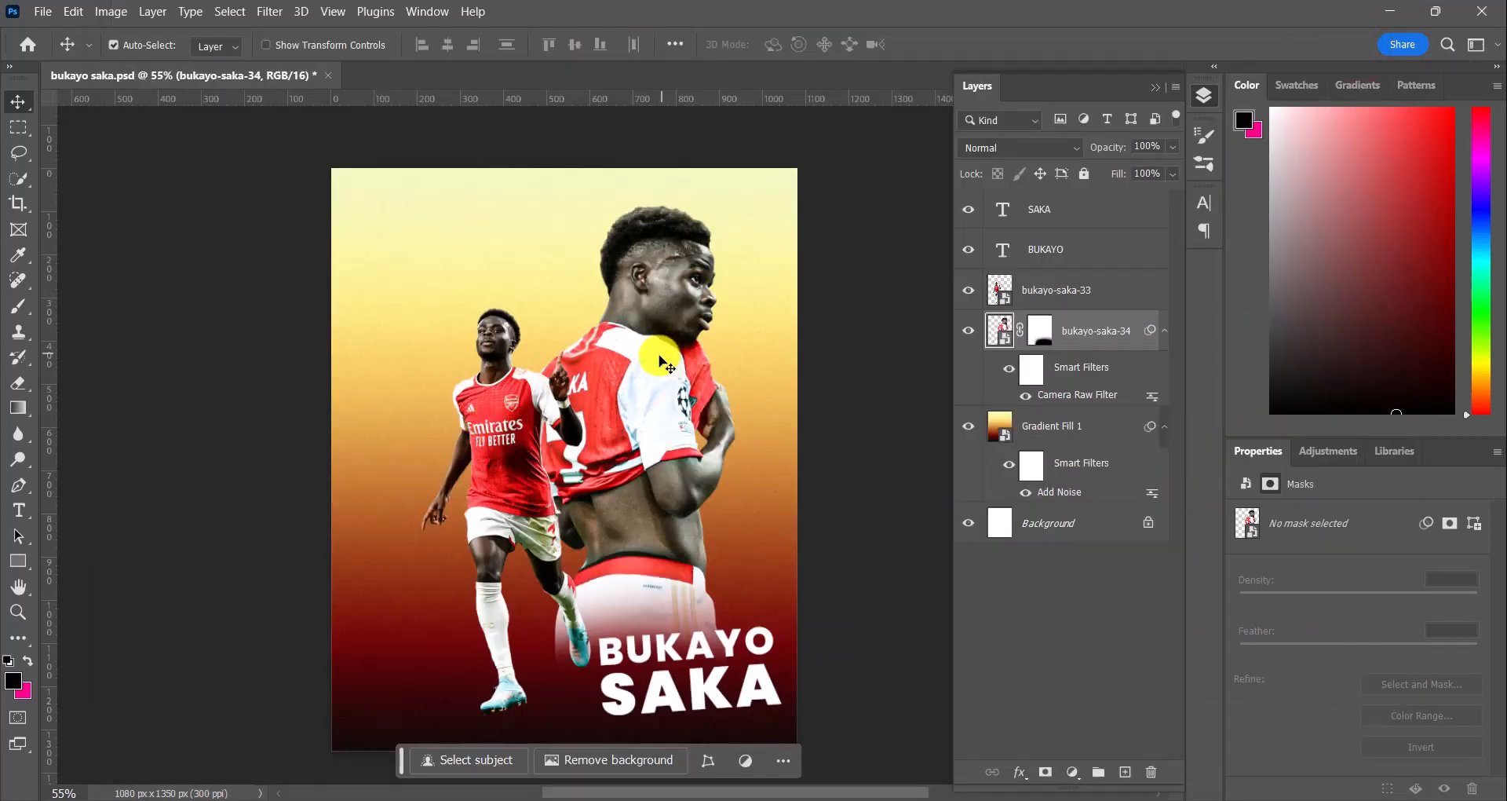
scroll(661, 359, "up", 1)
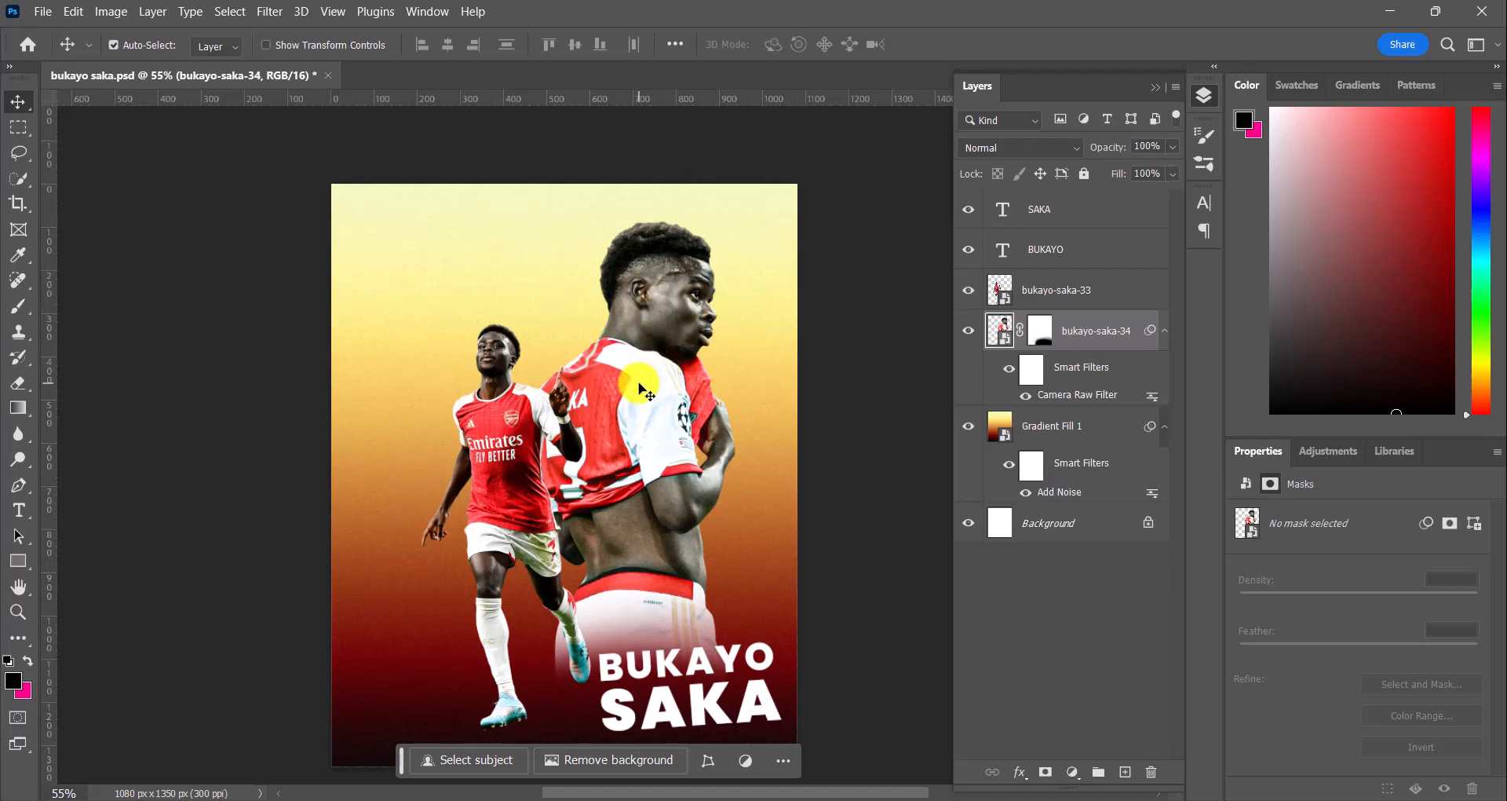
scroll(640, 387, "up", 3)
scroll(640, 387, "down", 2)
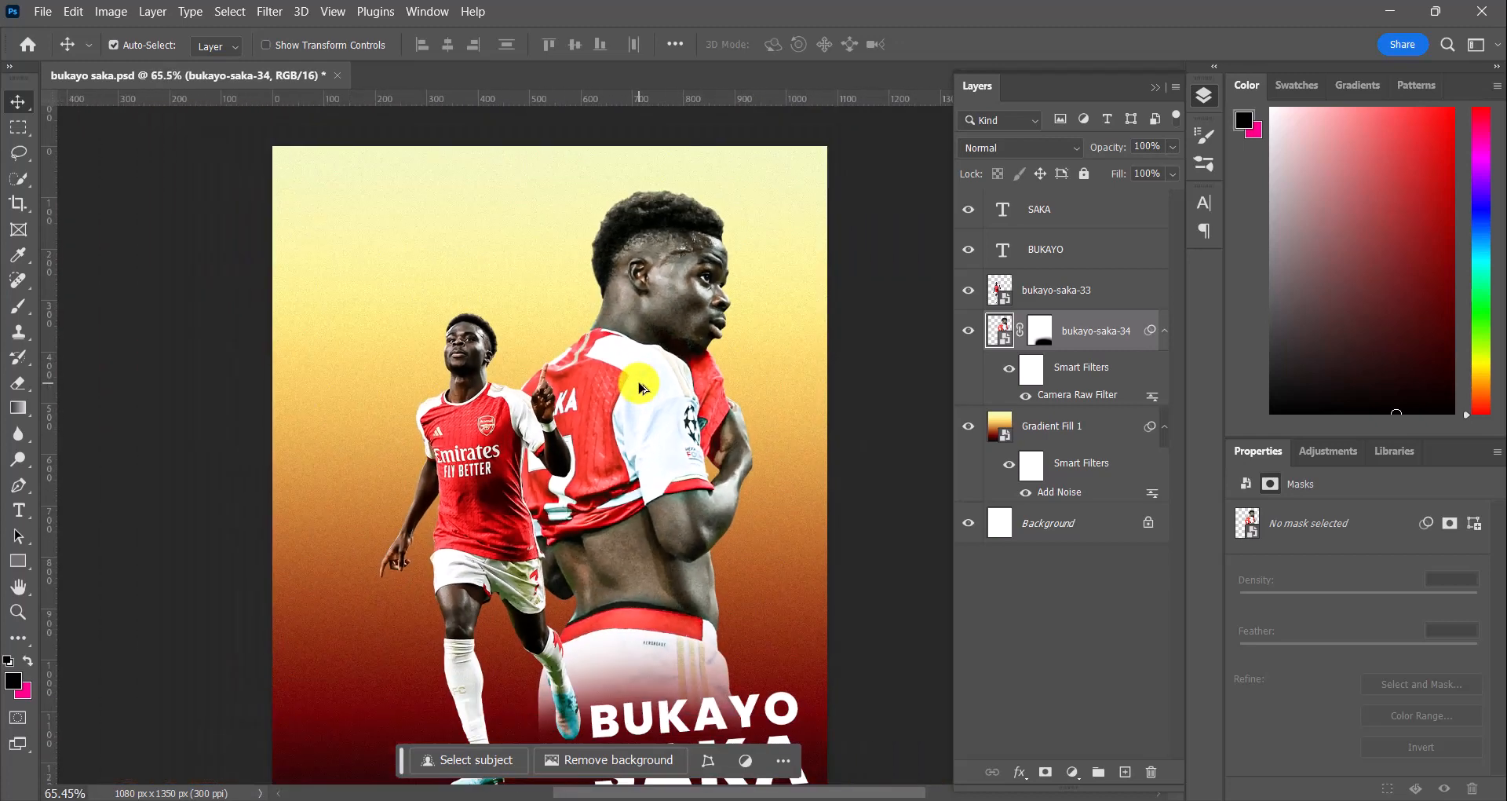
scroll(636, 432, "down", 1)
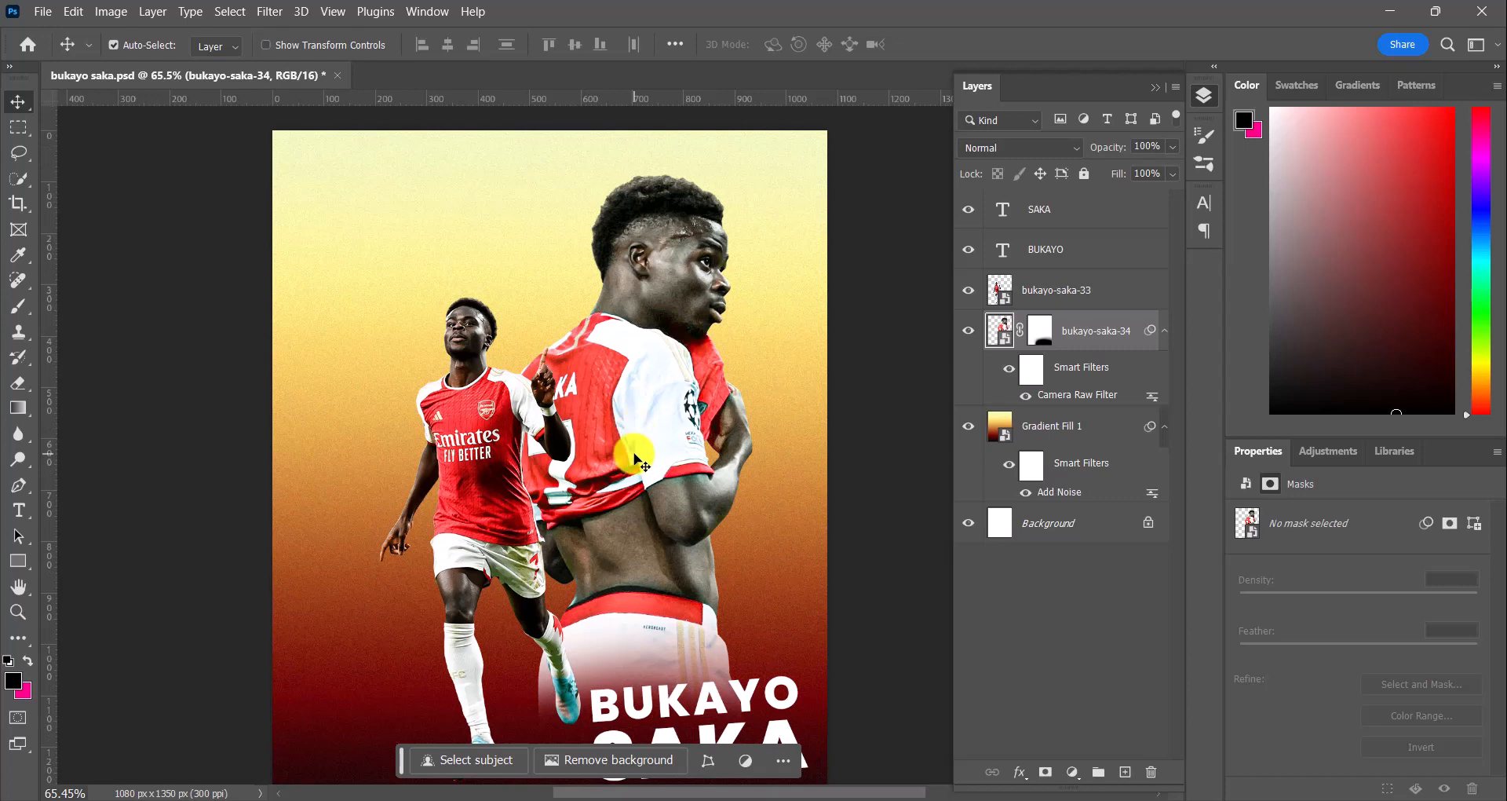
left_click(453, 416)
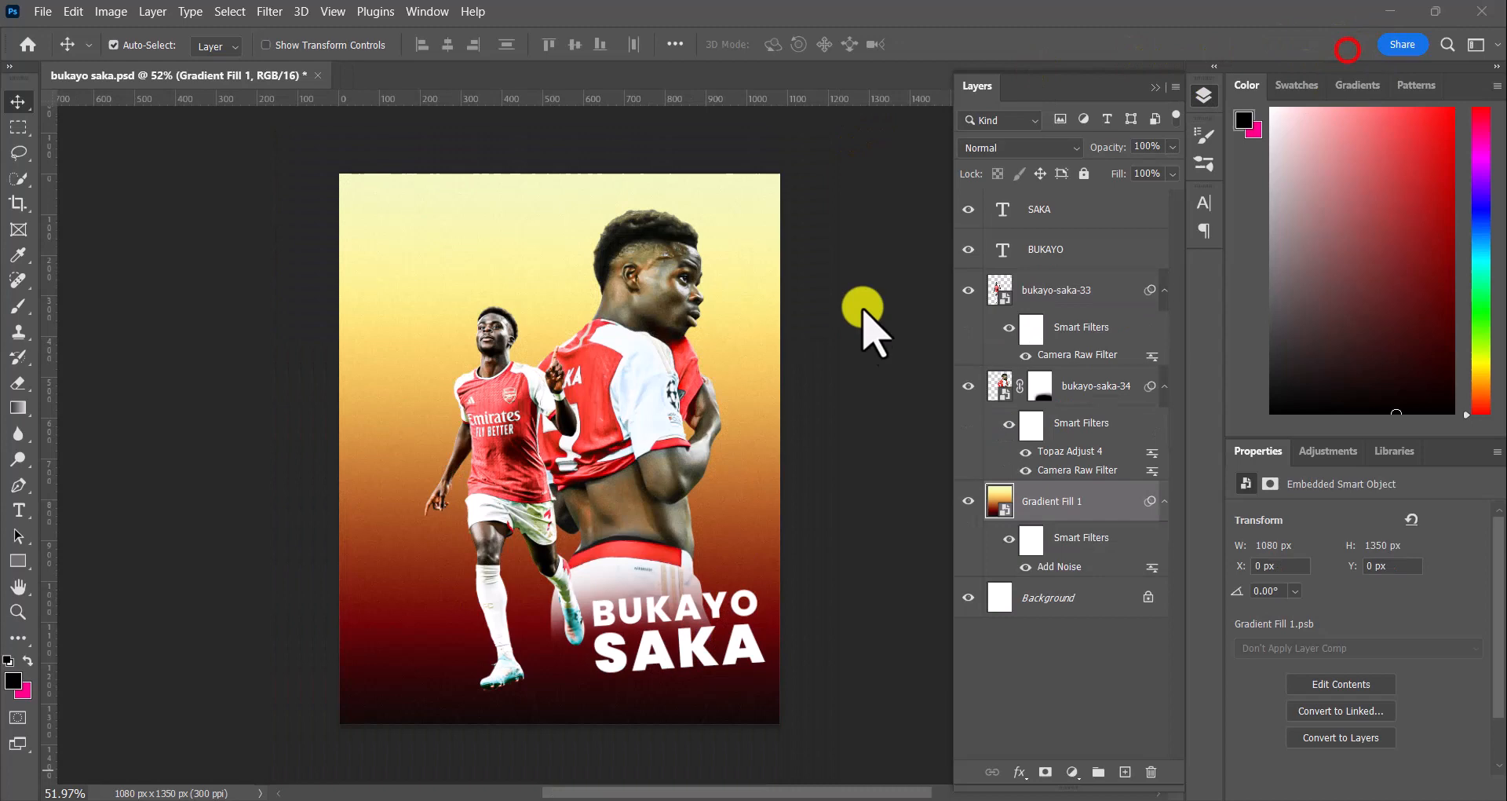
left_click(862, 333)
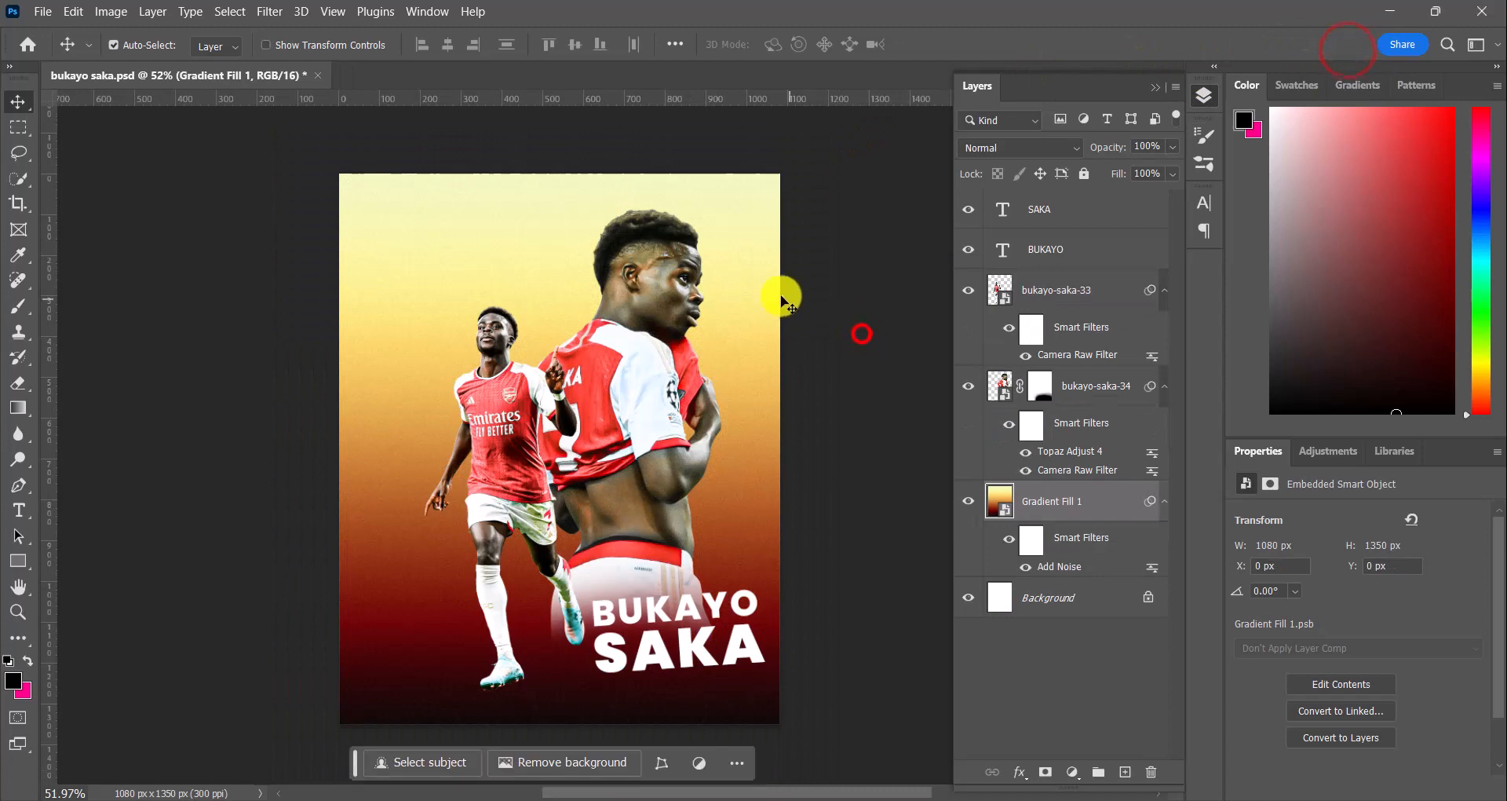
left_click_drag(751, 343, 740, 344)
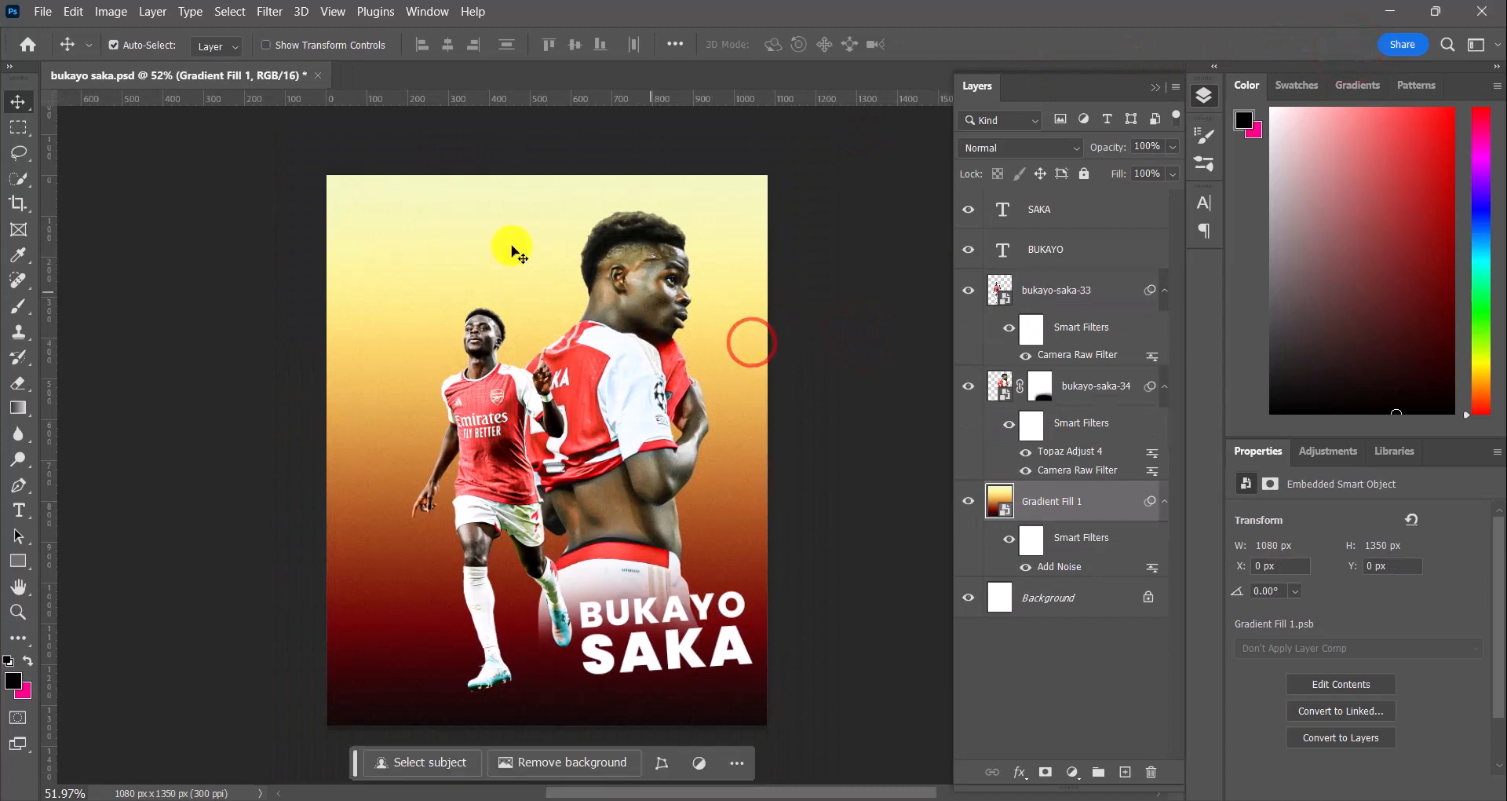
Step: Place the patchwork mural photo whose file name ends in 1212293-unsplash as an embedded image directly above the gradient background
left_click(43, 11)
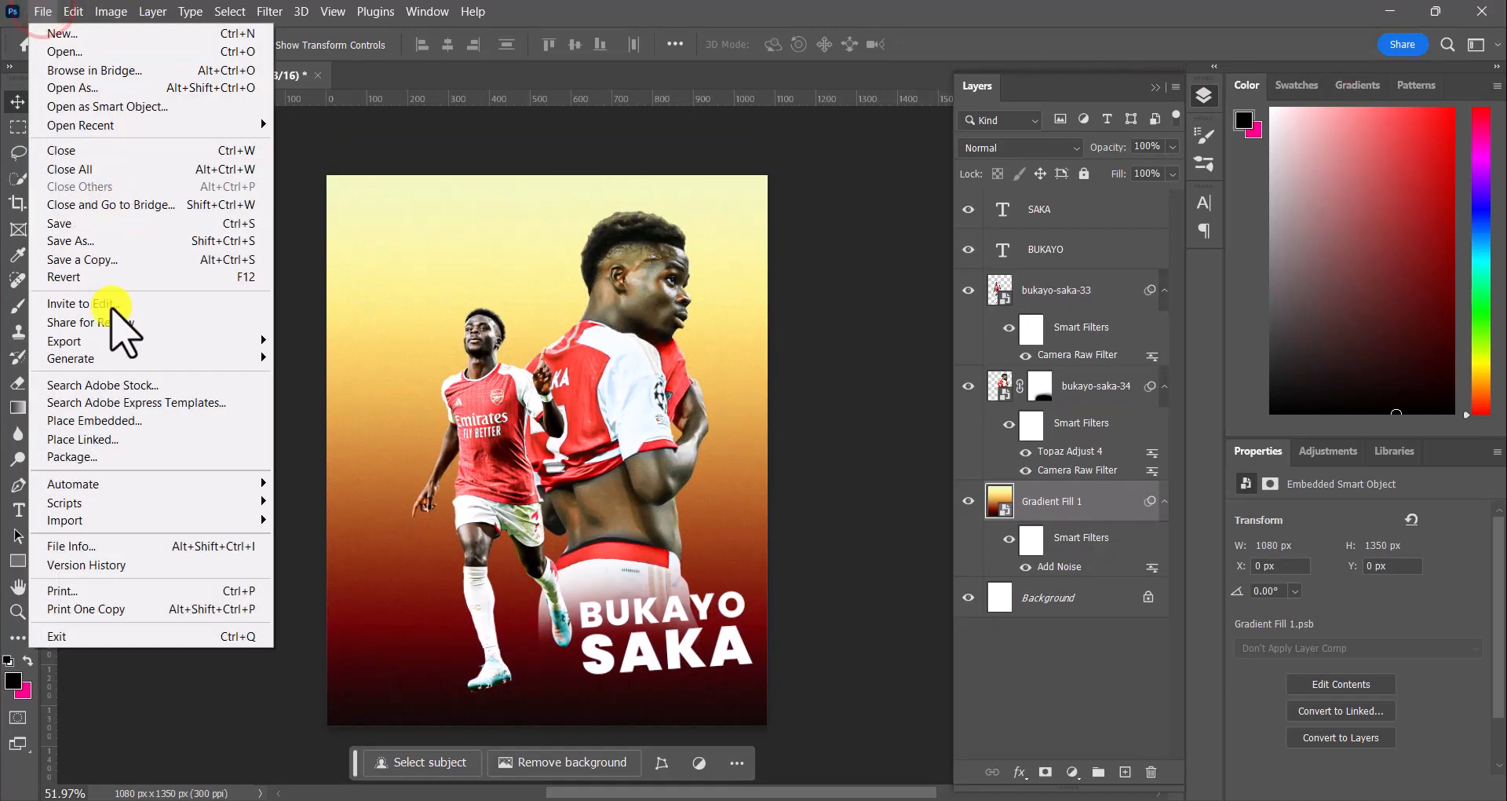
left_click(138, 421)
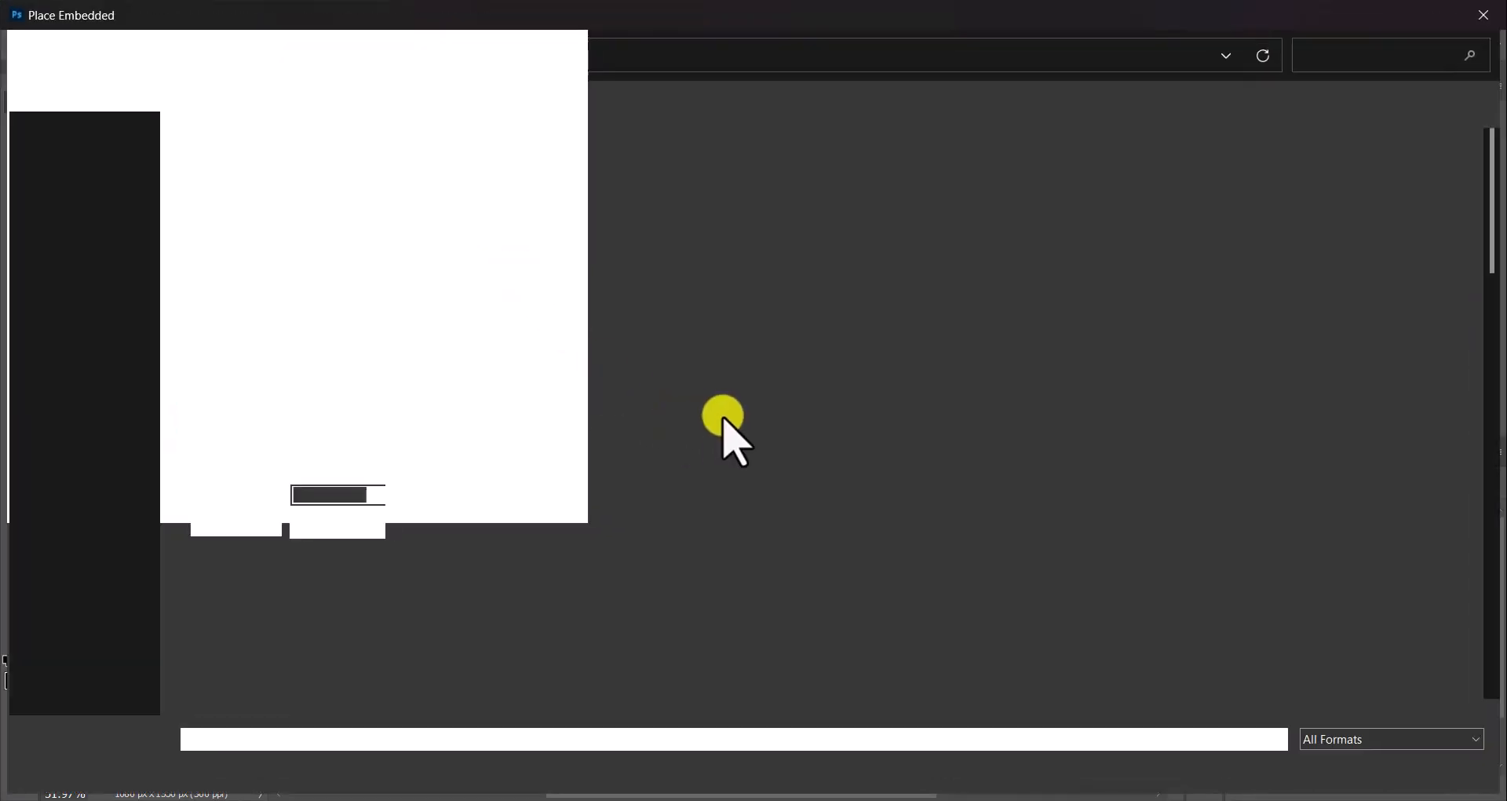
scroll(909, 484, "down", 2)
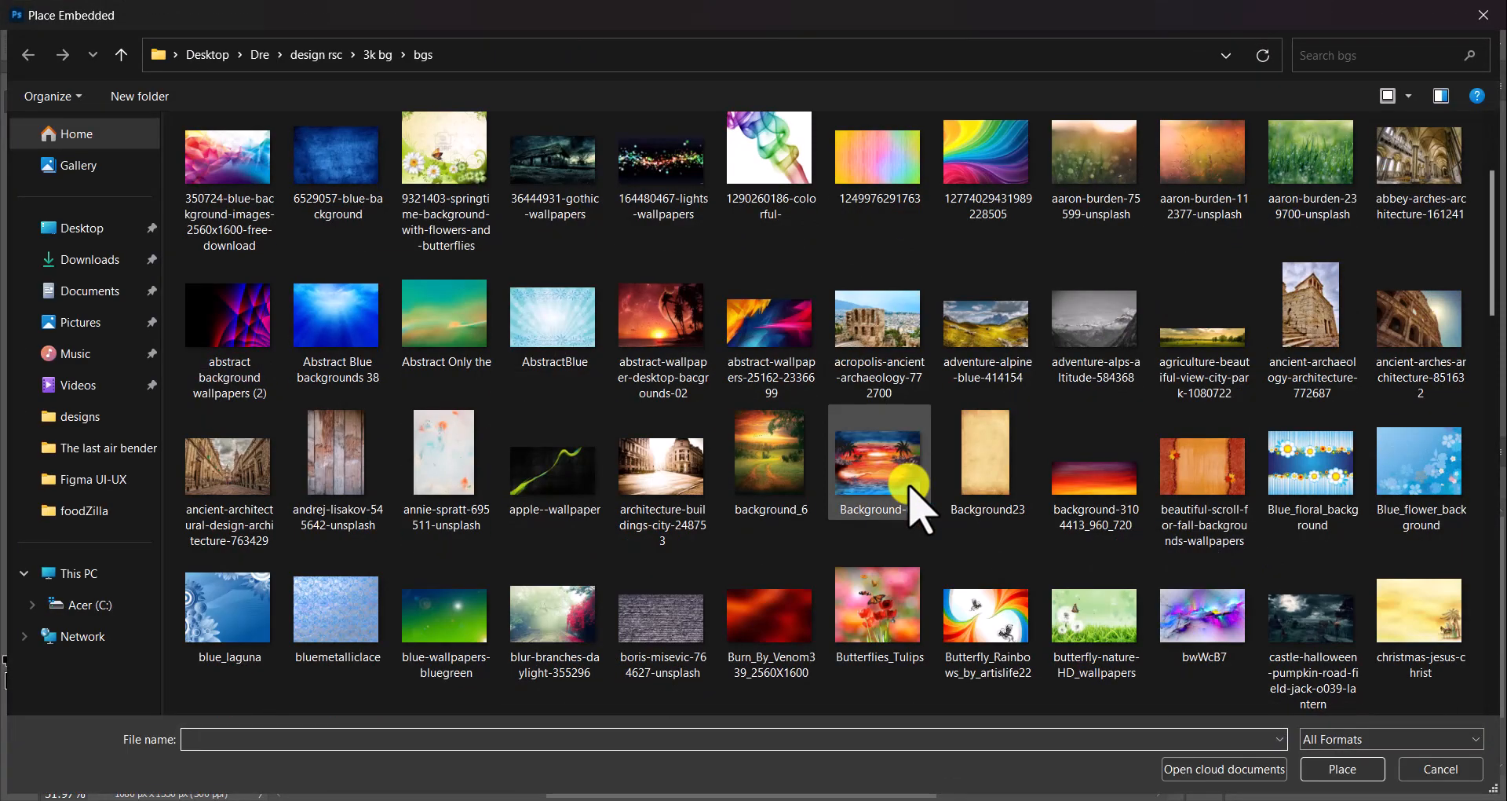
scroll(915, 494, "down", 3)
left_click(987, 616)
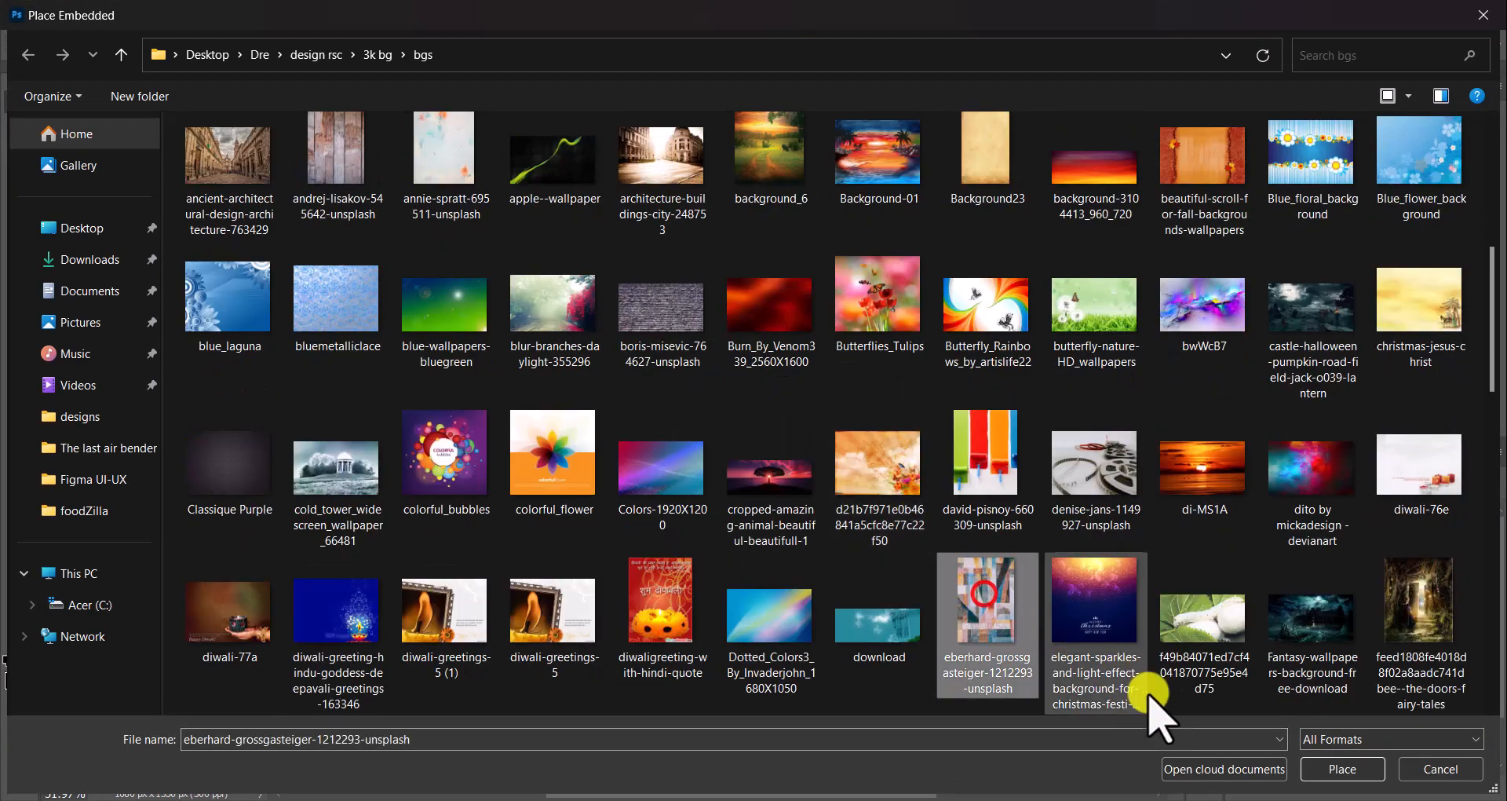
left_click(1341, 769)
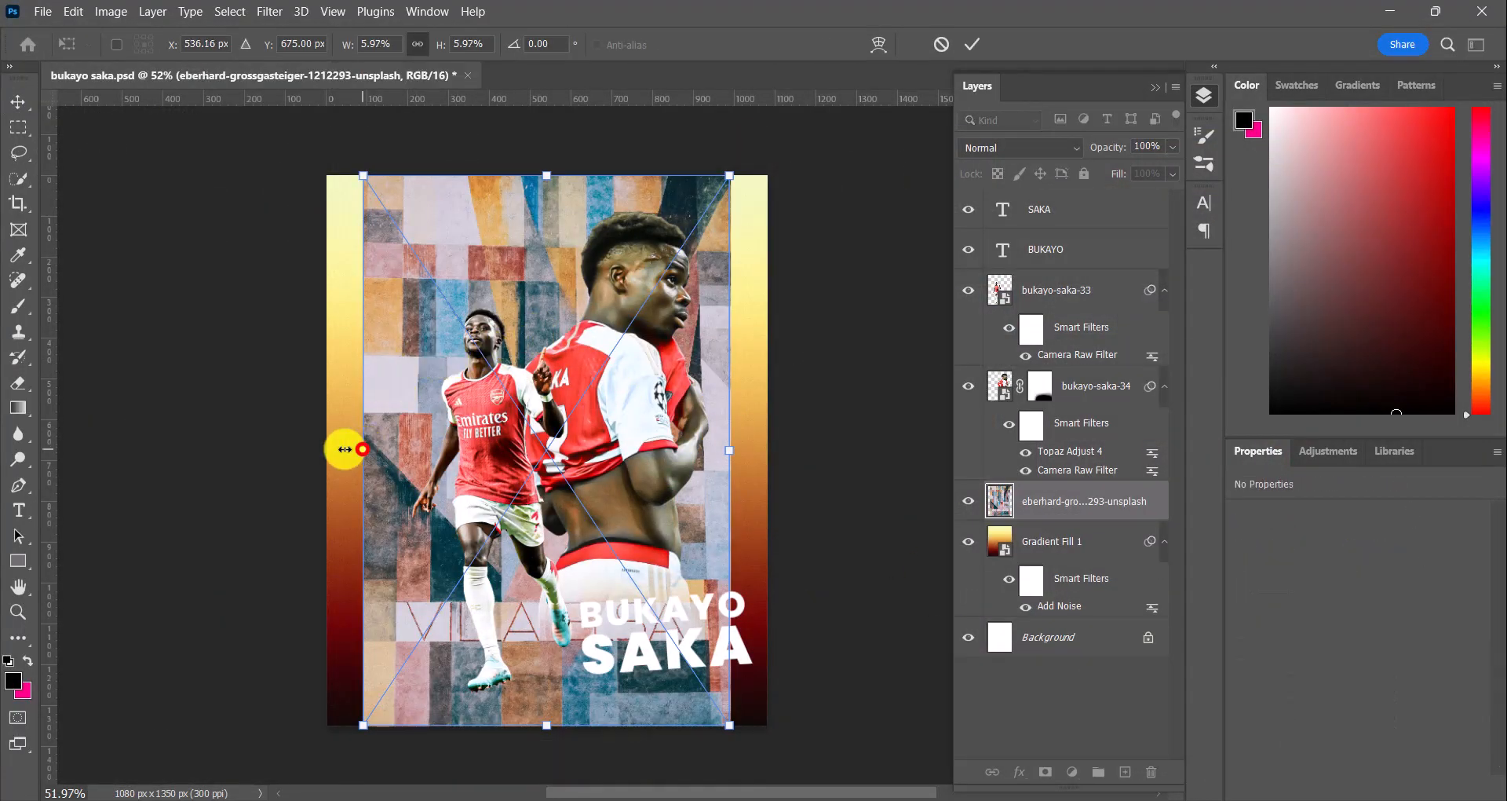
Step: Scale the placed mural image proportionally to 1080 × 1620 px and align its upper edge with the canvas's upper edge
left_click_drag(362, 449, 327, 448)
left_click_drag(730, 449, 766, 454)
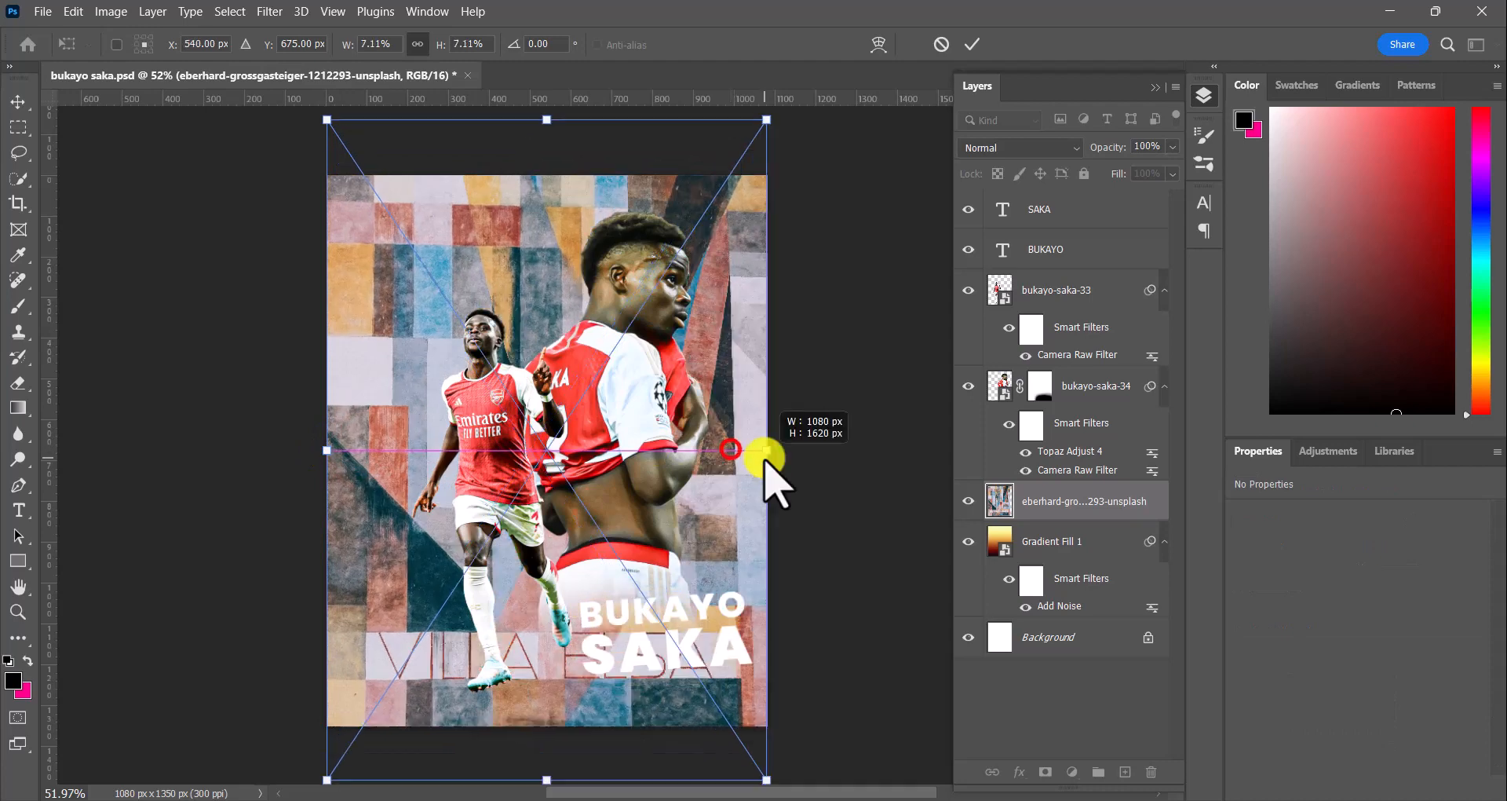
left_click_drag(691, 369, 683, 434)
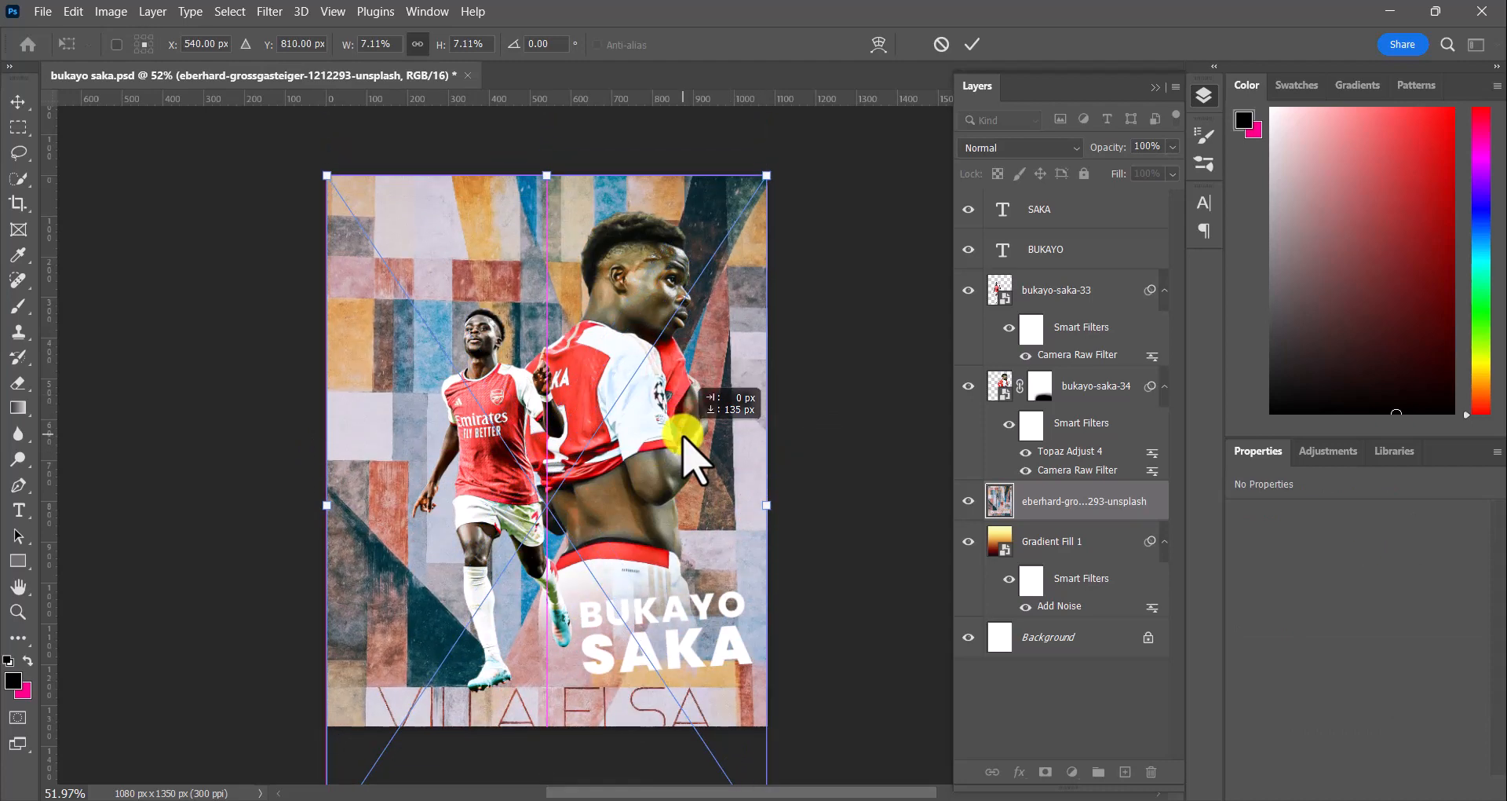
Step: Enlarge the mural image proportionally to 8.03%, center it horizontally on the canvas, align its upper edge with the canvas's, and commit the transform
scroll(670, 431, "down", 4)
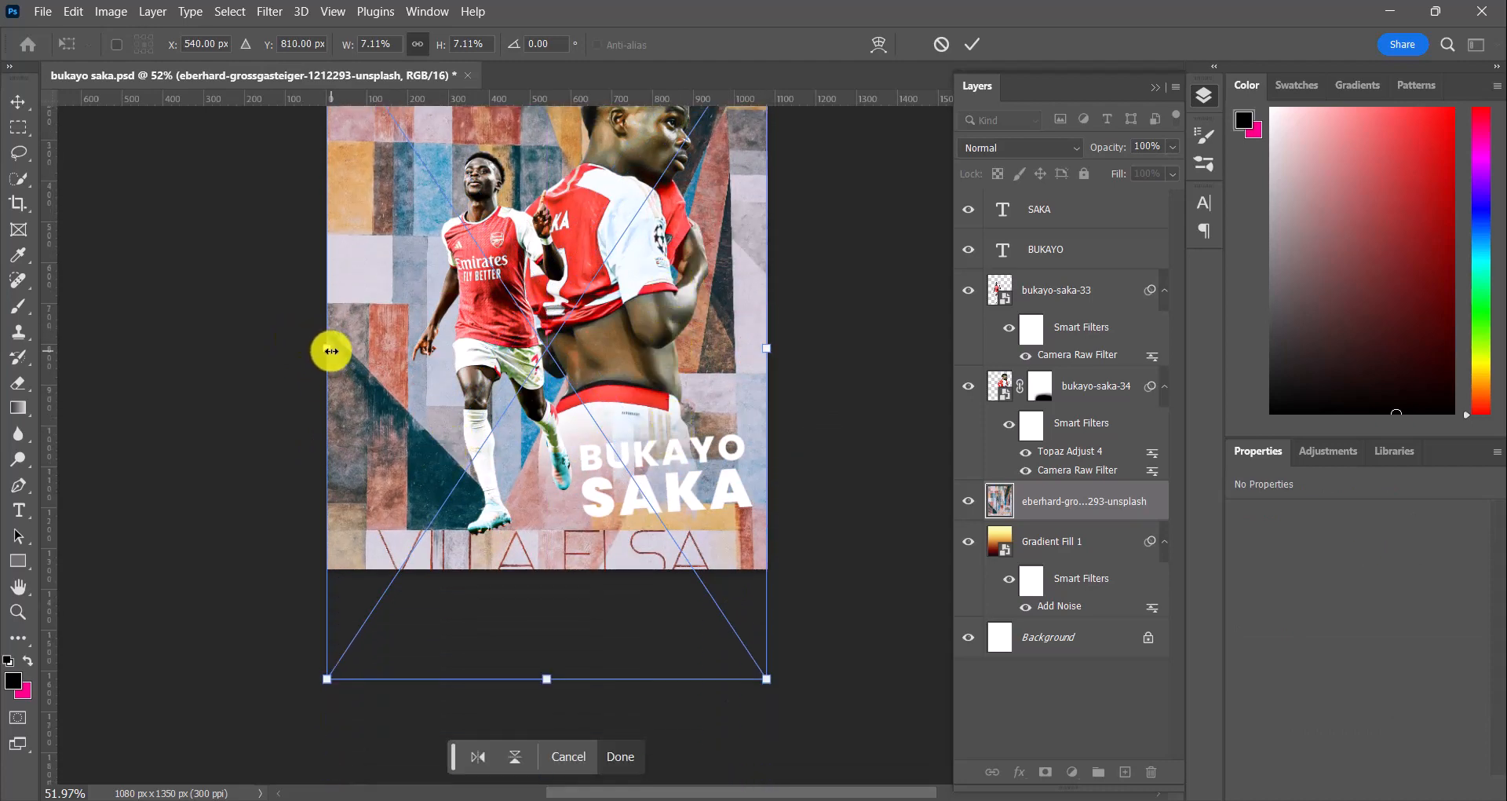
left_click_drag(332, 351, 270, 351)
scroll(496, 363, "up", 1)
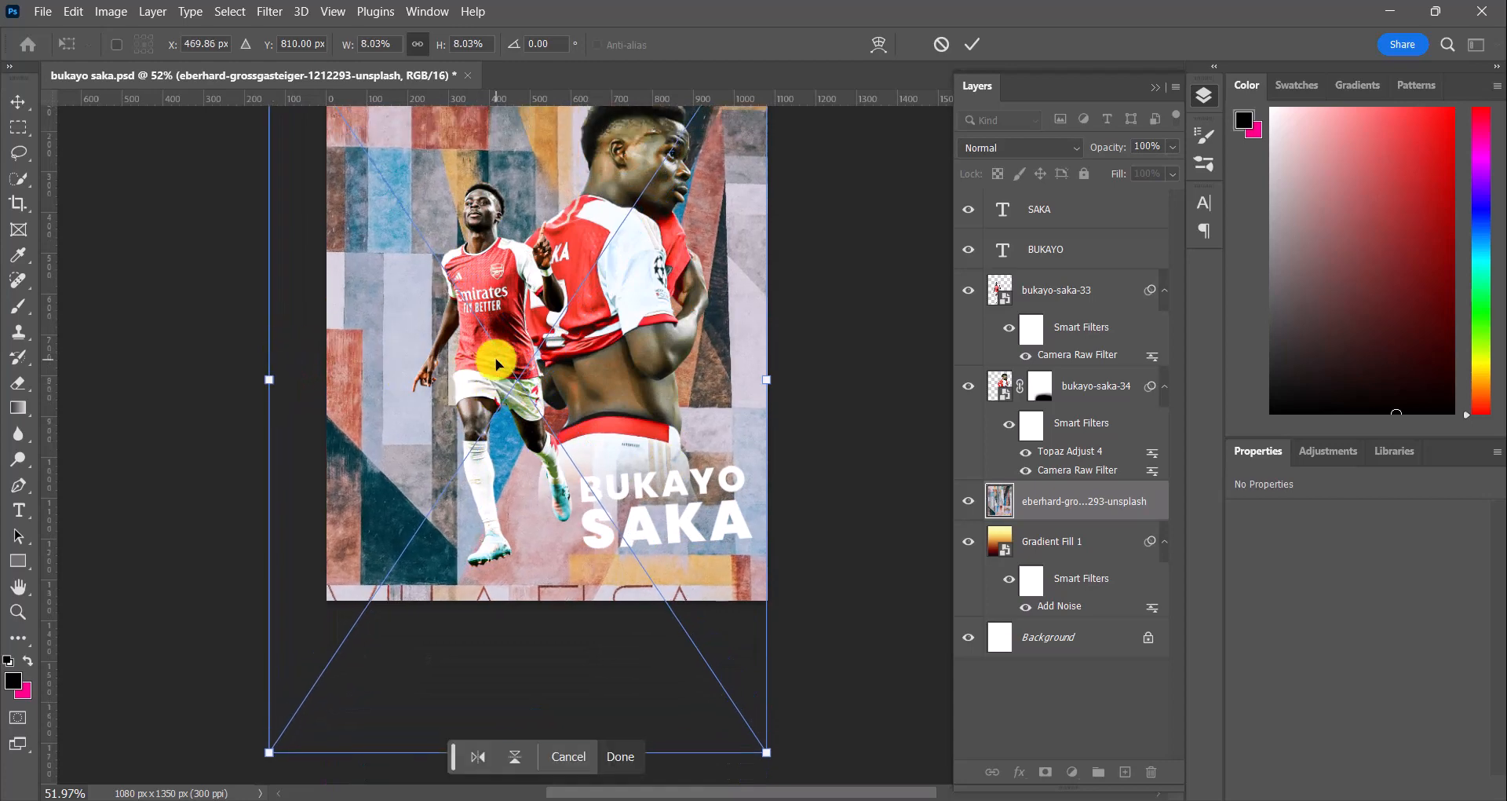
scroll(496, 363, "up", 1)
left_click_drag(524, 338, 560, 420)
scroll(538, 367, "up", 2)
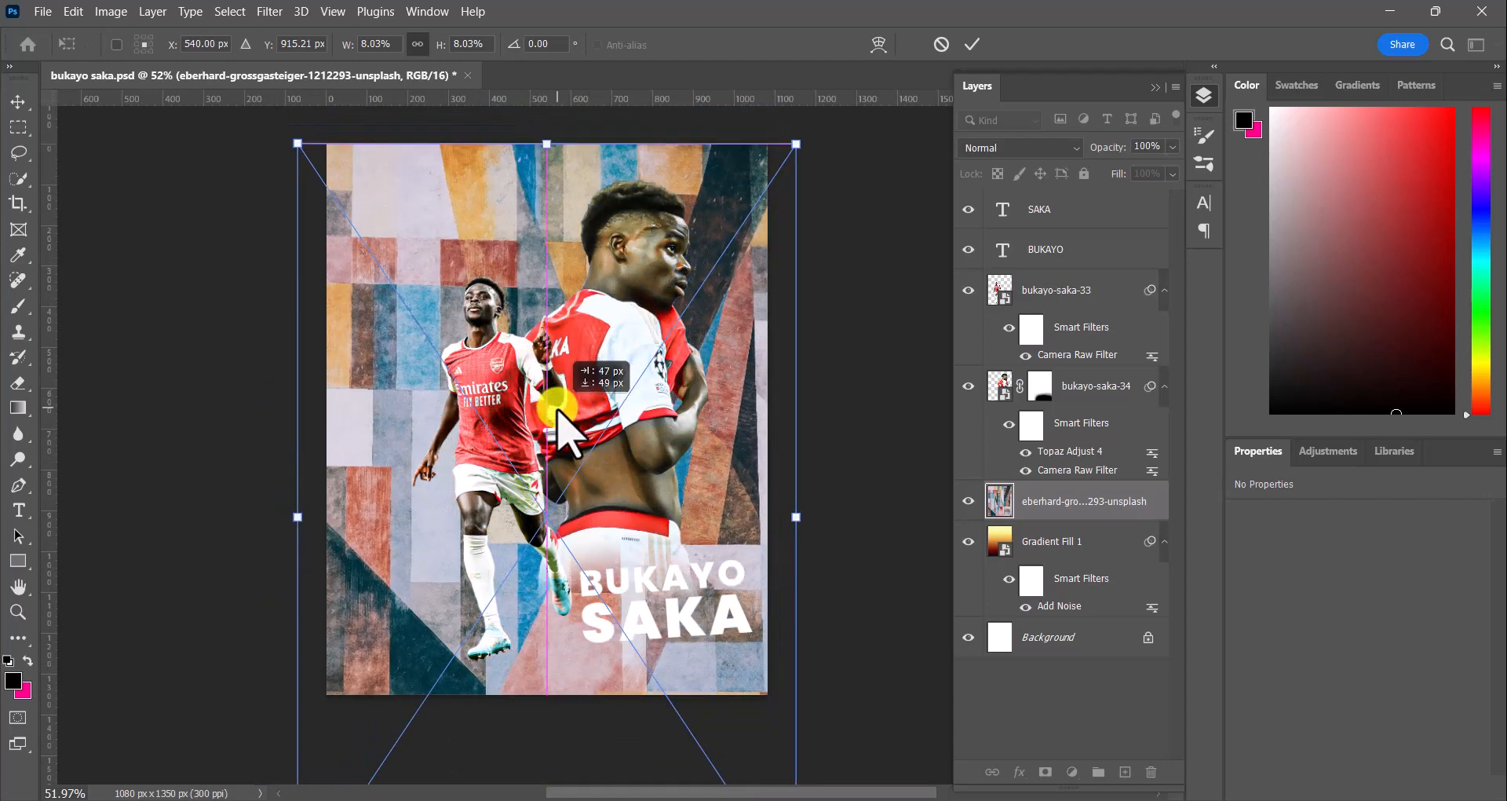
left_click(620, 756)
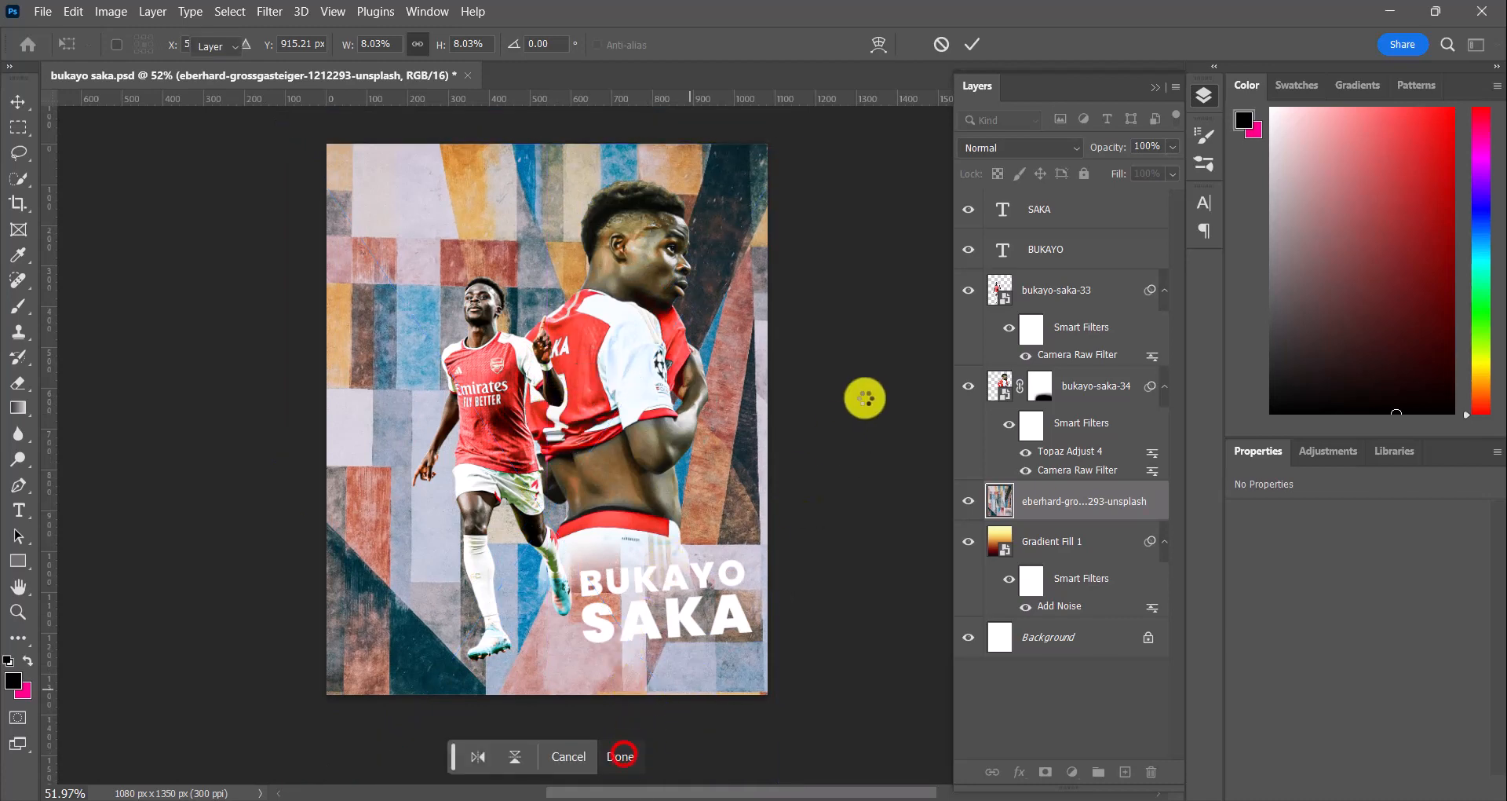
Step: Set the mural layer's blend mode to Divide
left_click(1071, 484)
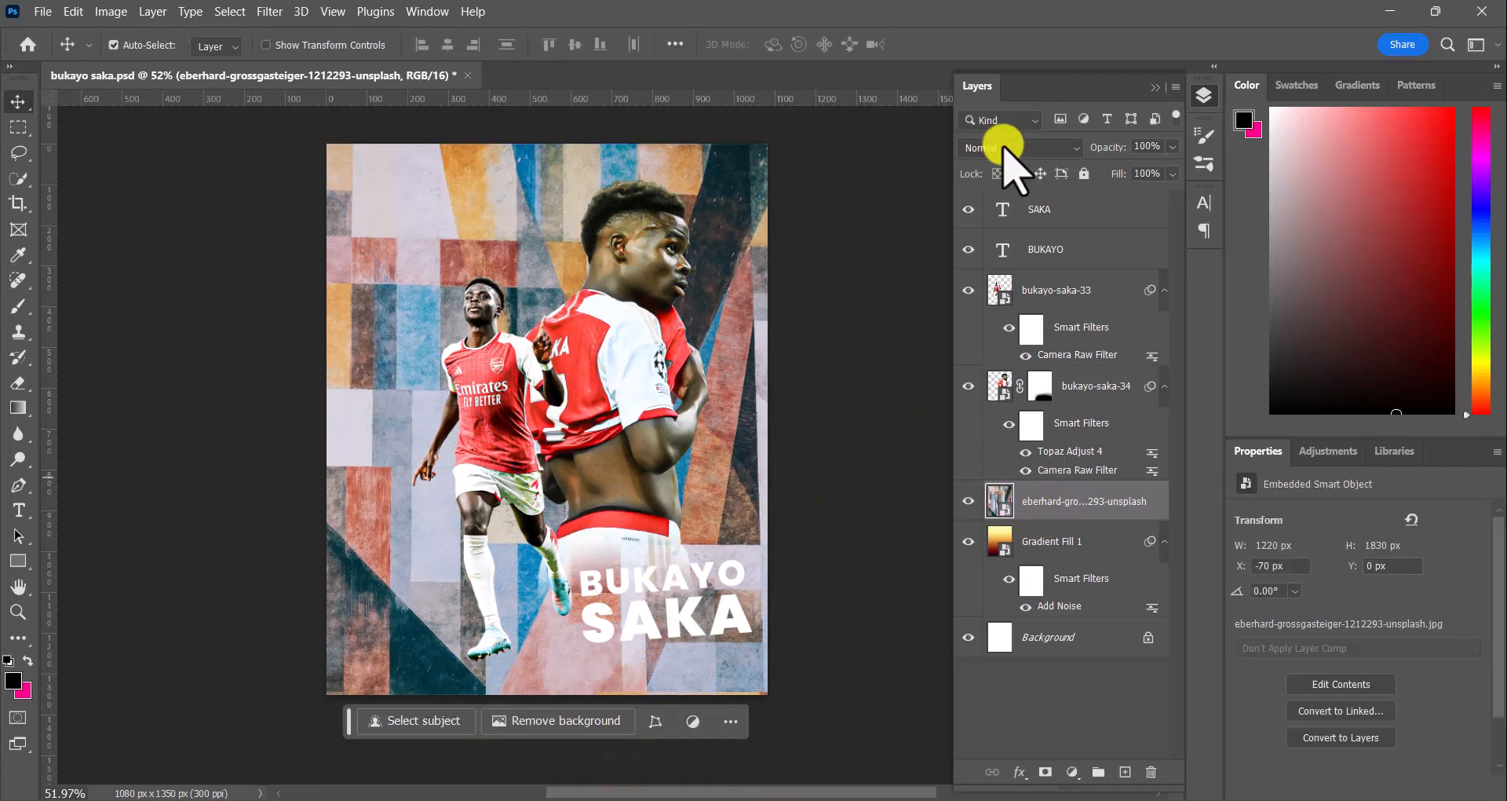
left_click(1066, 146)
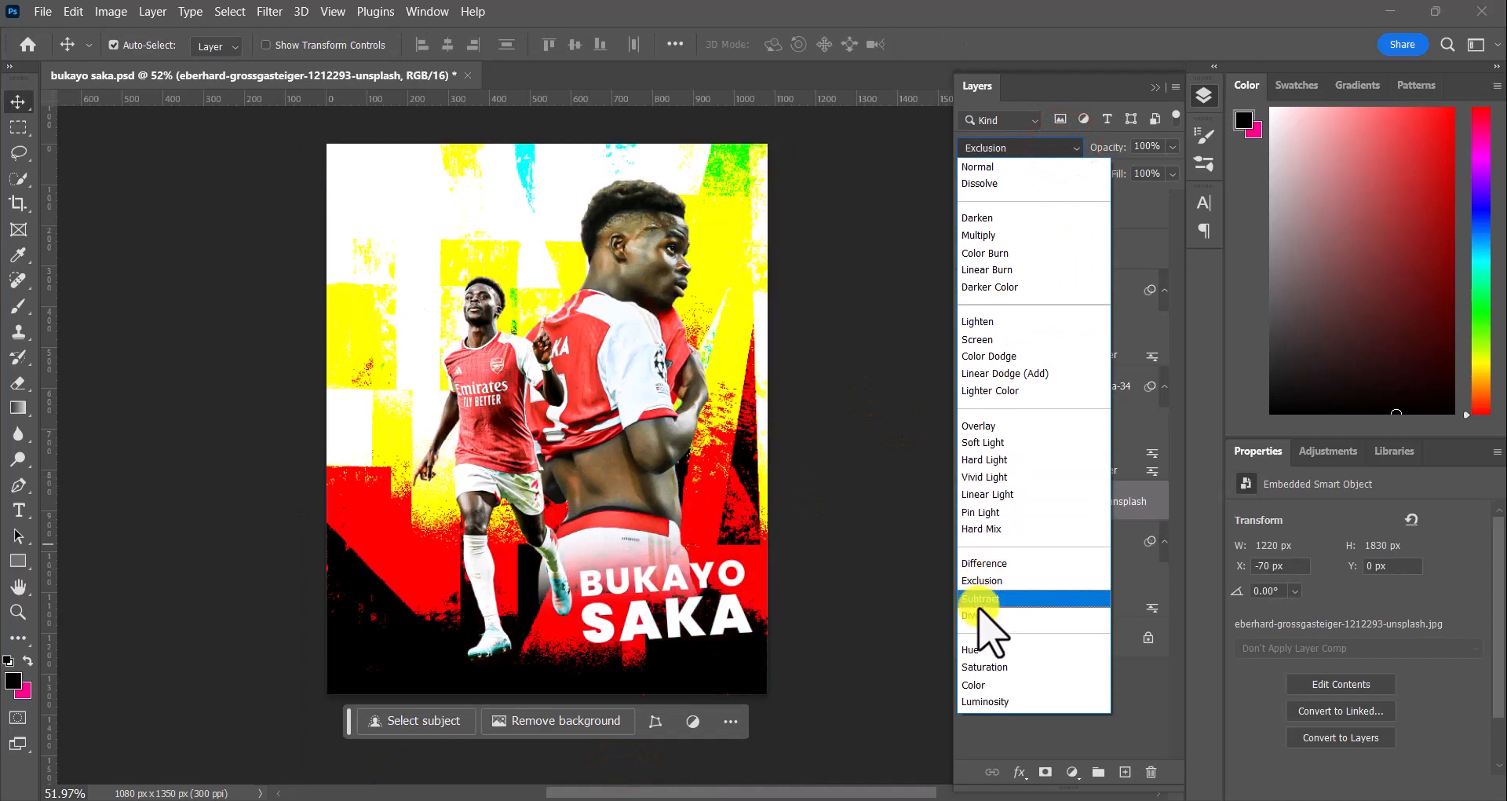
left_click(987, 615)
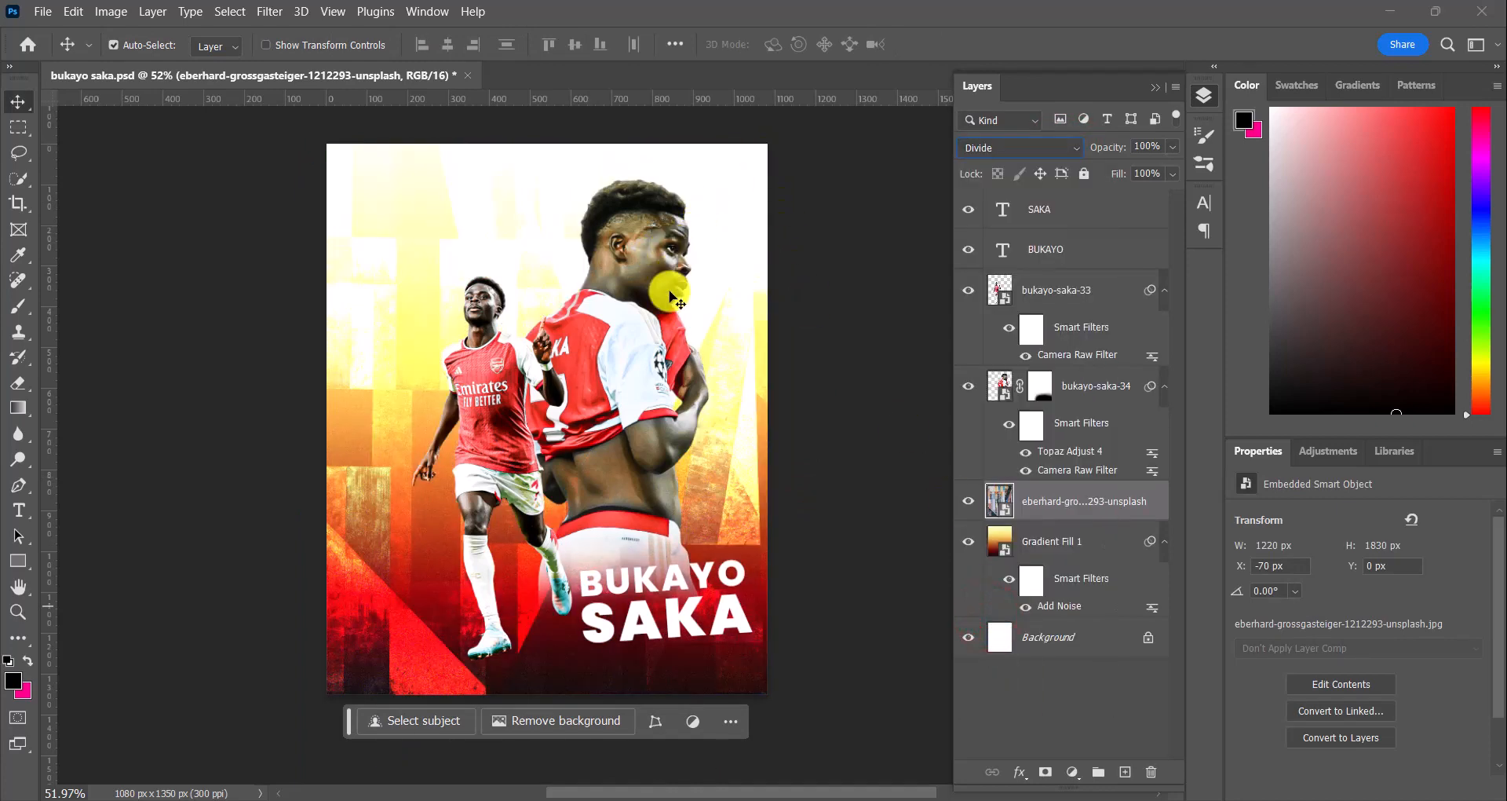
Step: Toggle the smaller player's visibility off and on to check which cutout its layer holds
mouse_move(666, 289)
left_mouse_down()
mouse_move(639, 290)
mouse_move(663, 286)
left_mouse_up()
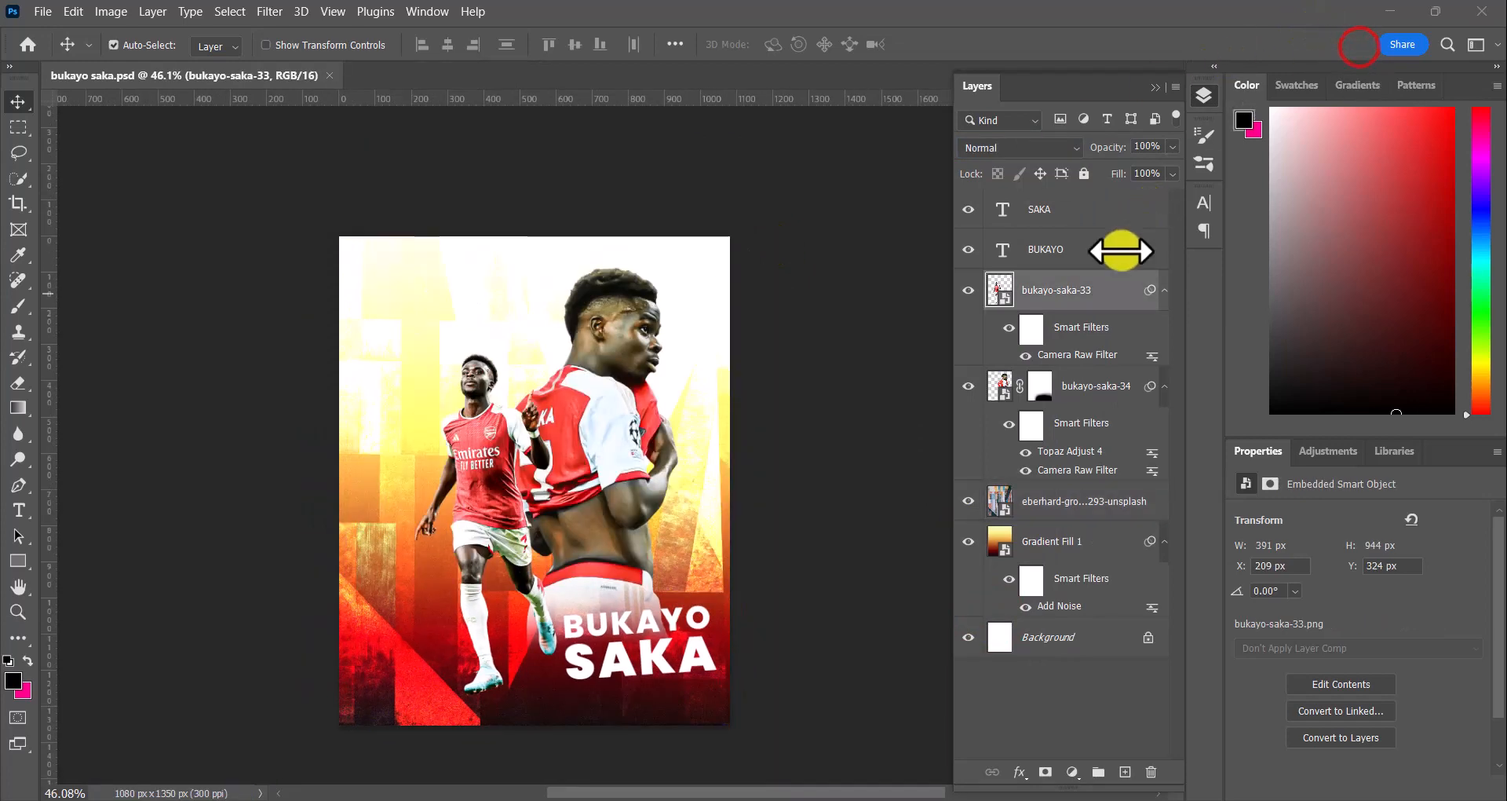
left_click(1075, 293)
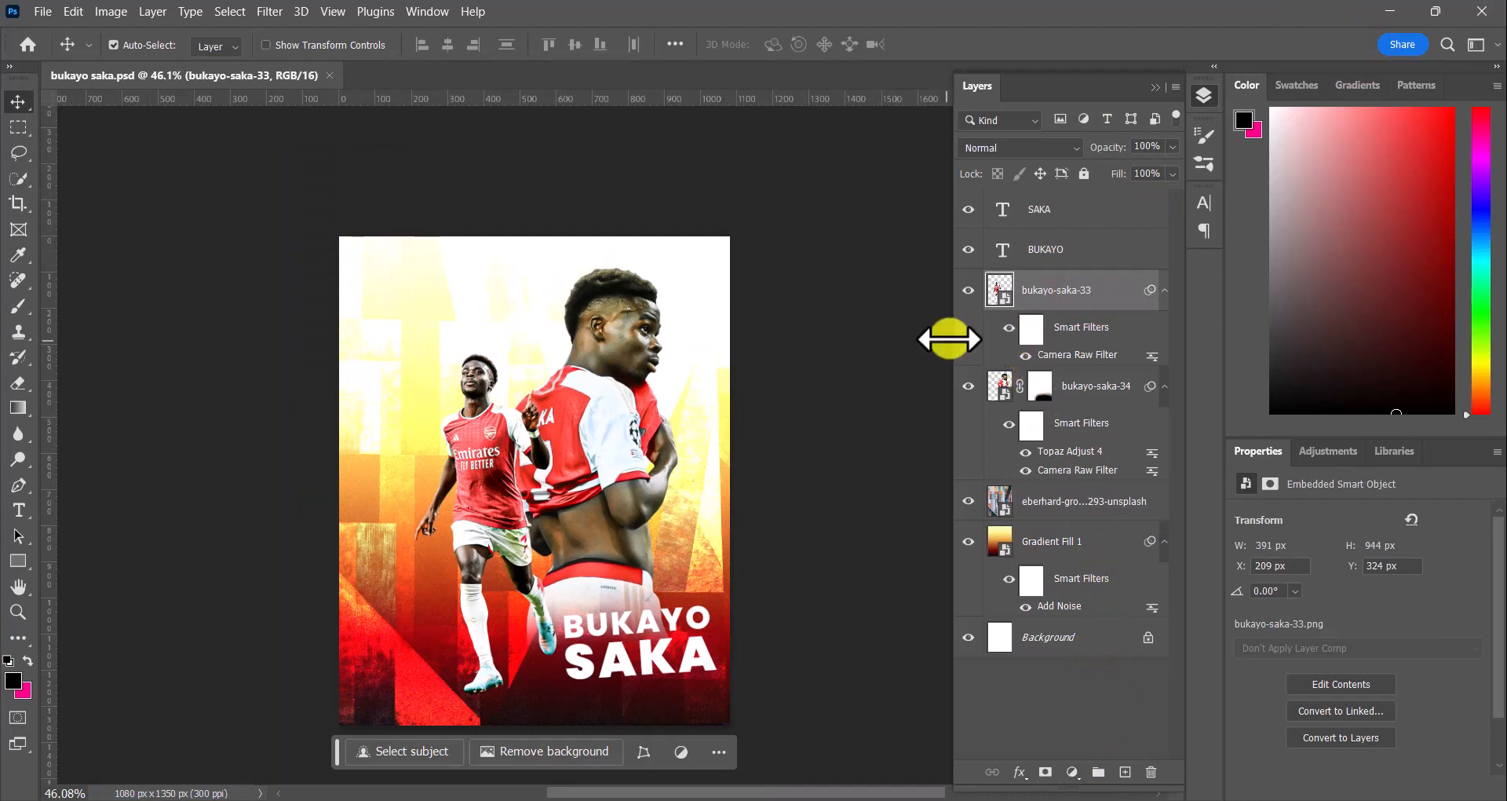
left_click(971, 290)
left_click(971, 292)
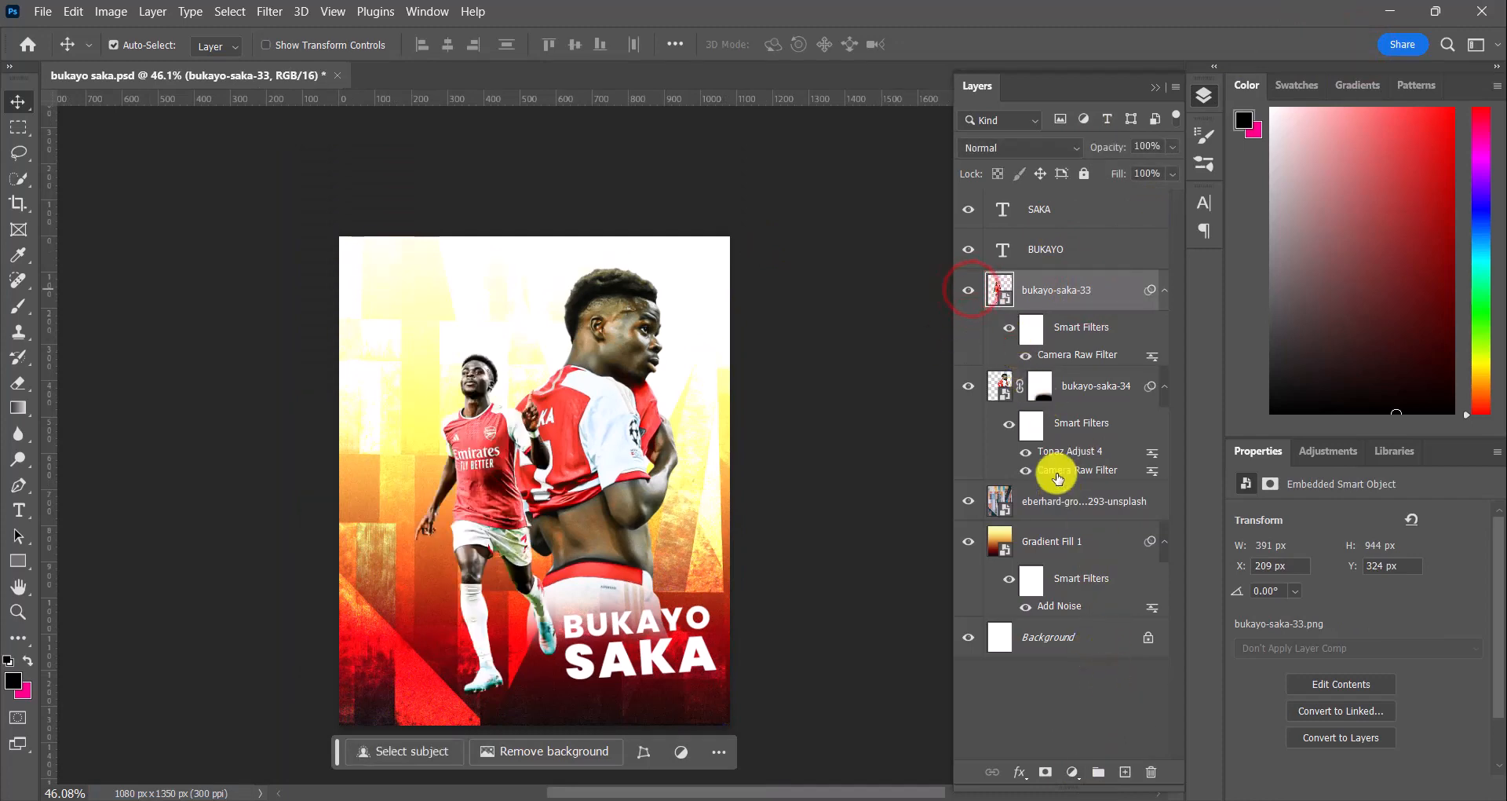
Step: Add a white (ffffff) Solid Color fill layer directly above the larger player's layer
left_click(1099, 390)
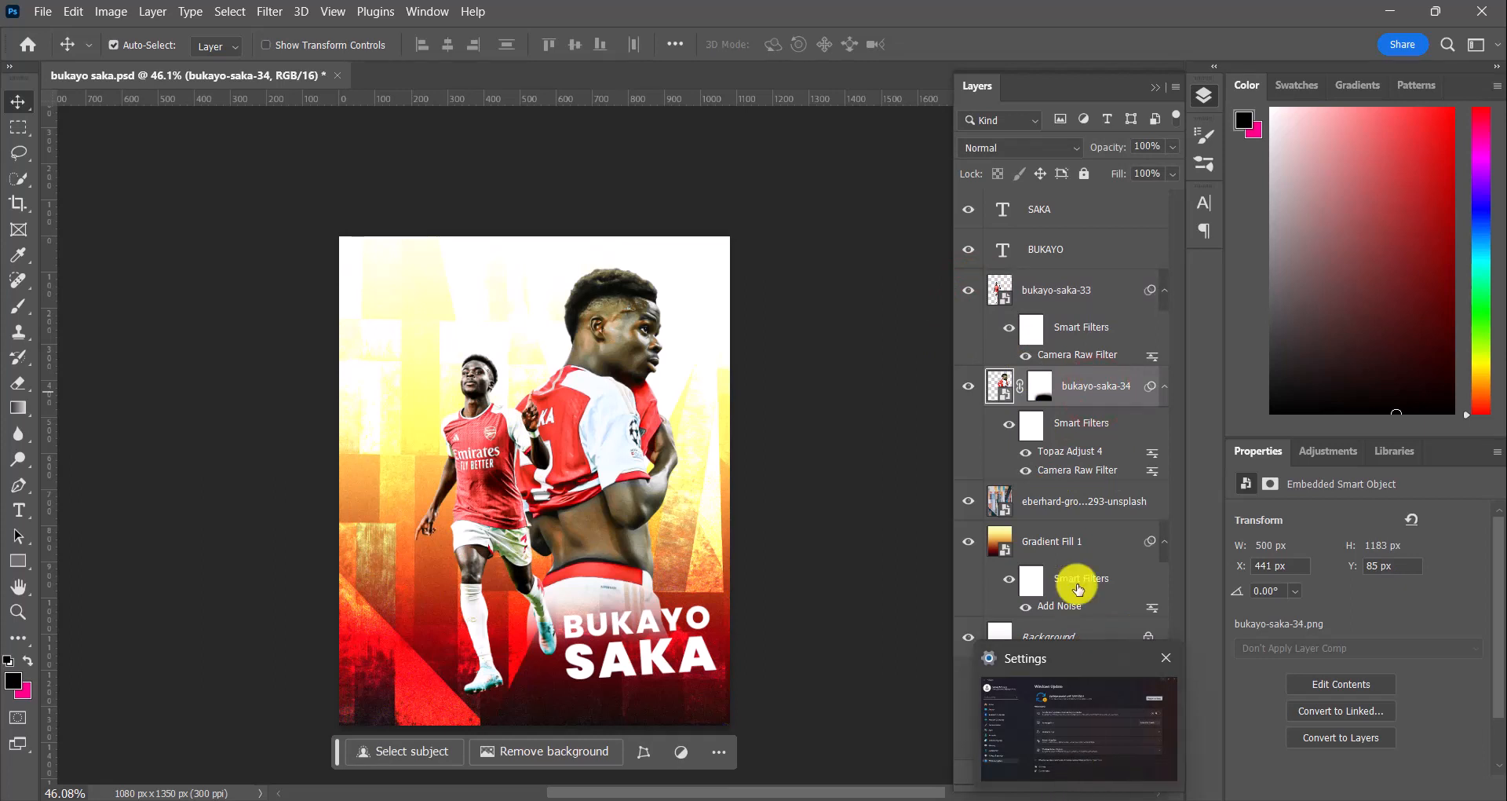
left_click(1077, 765)
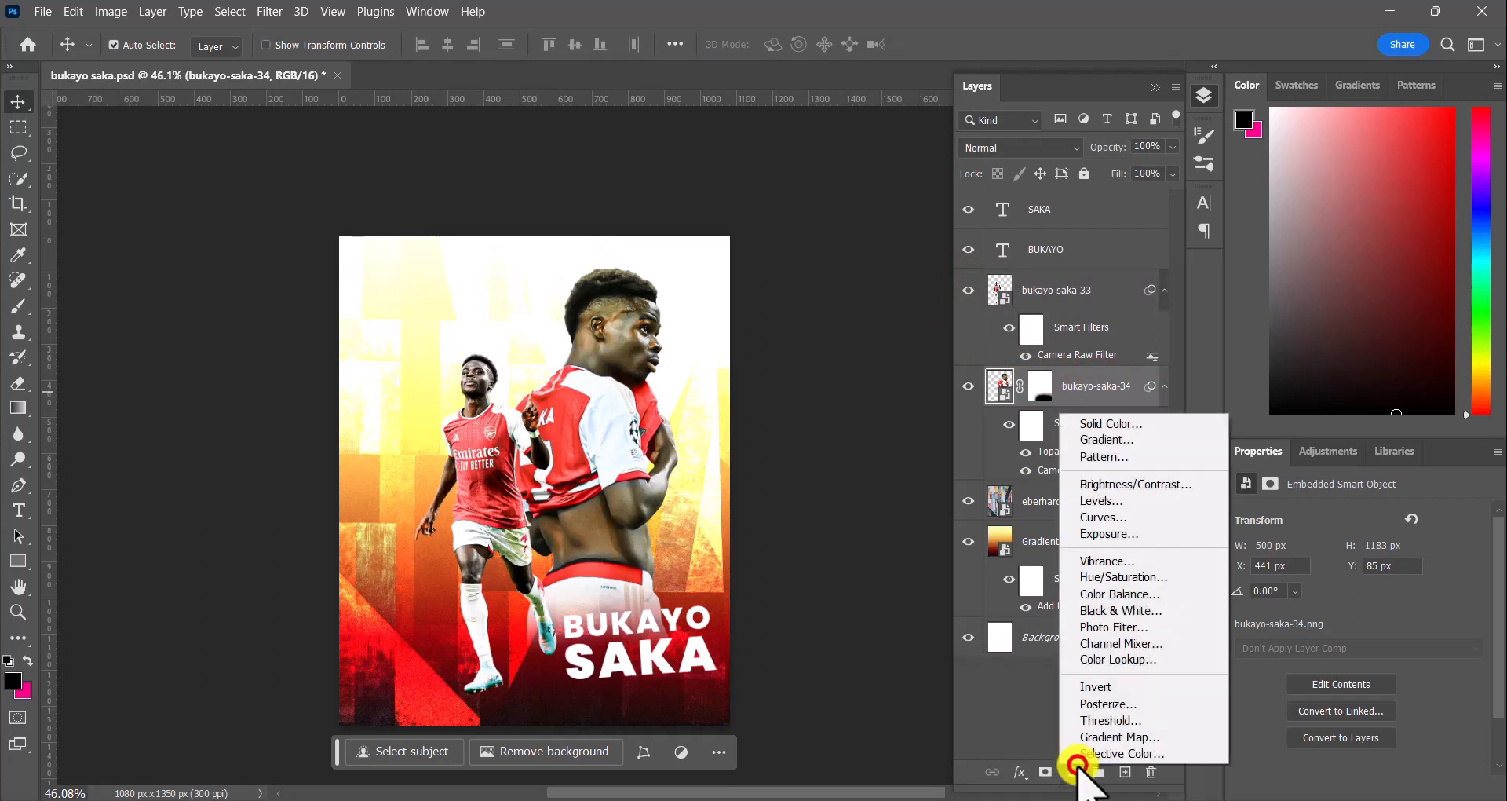
left_click(1098, 424)
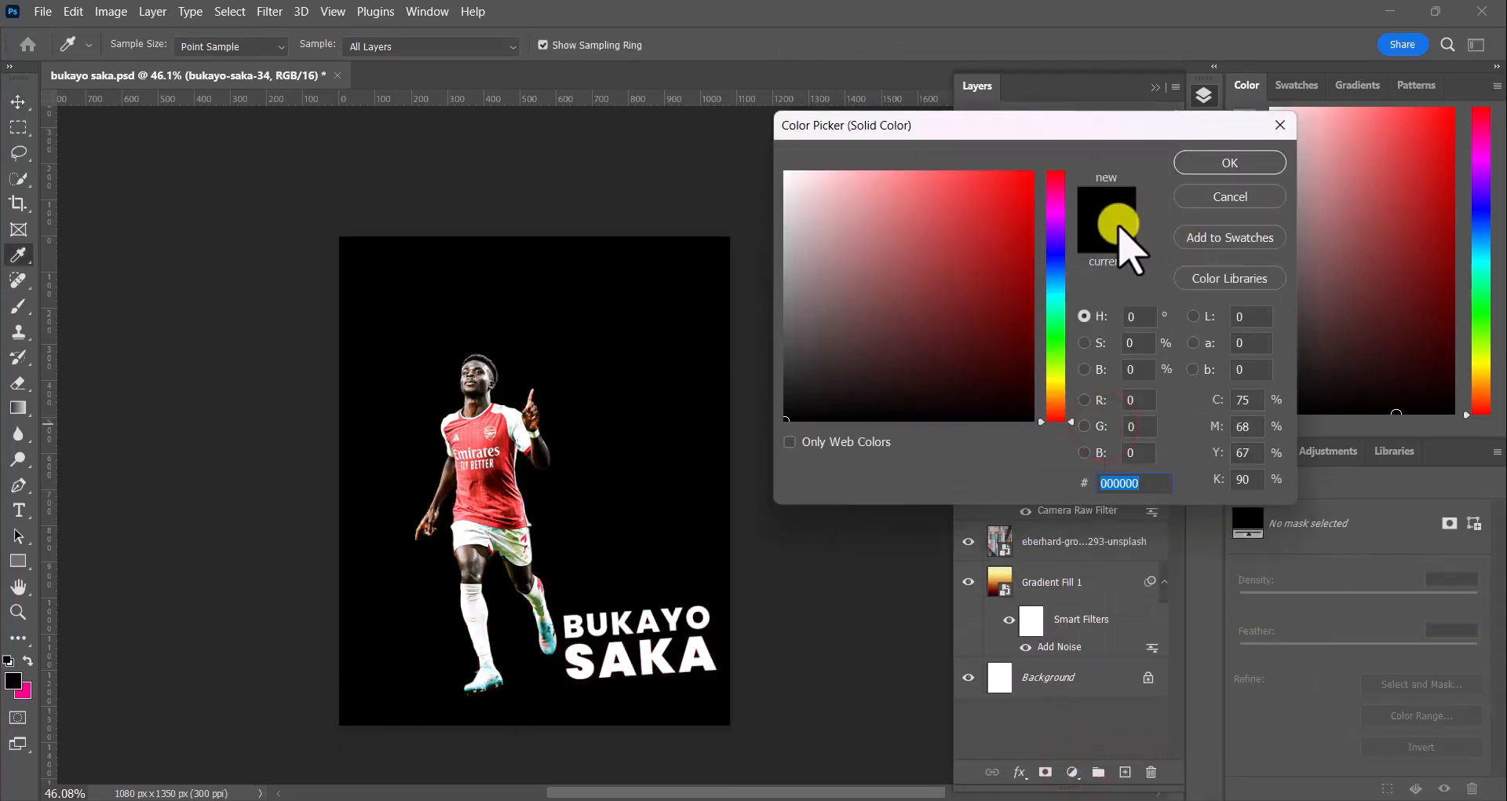
left_click(947, 299)
left_click_drag(842, 206, 746, 134)
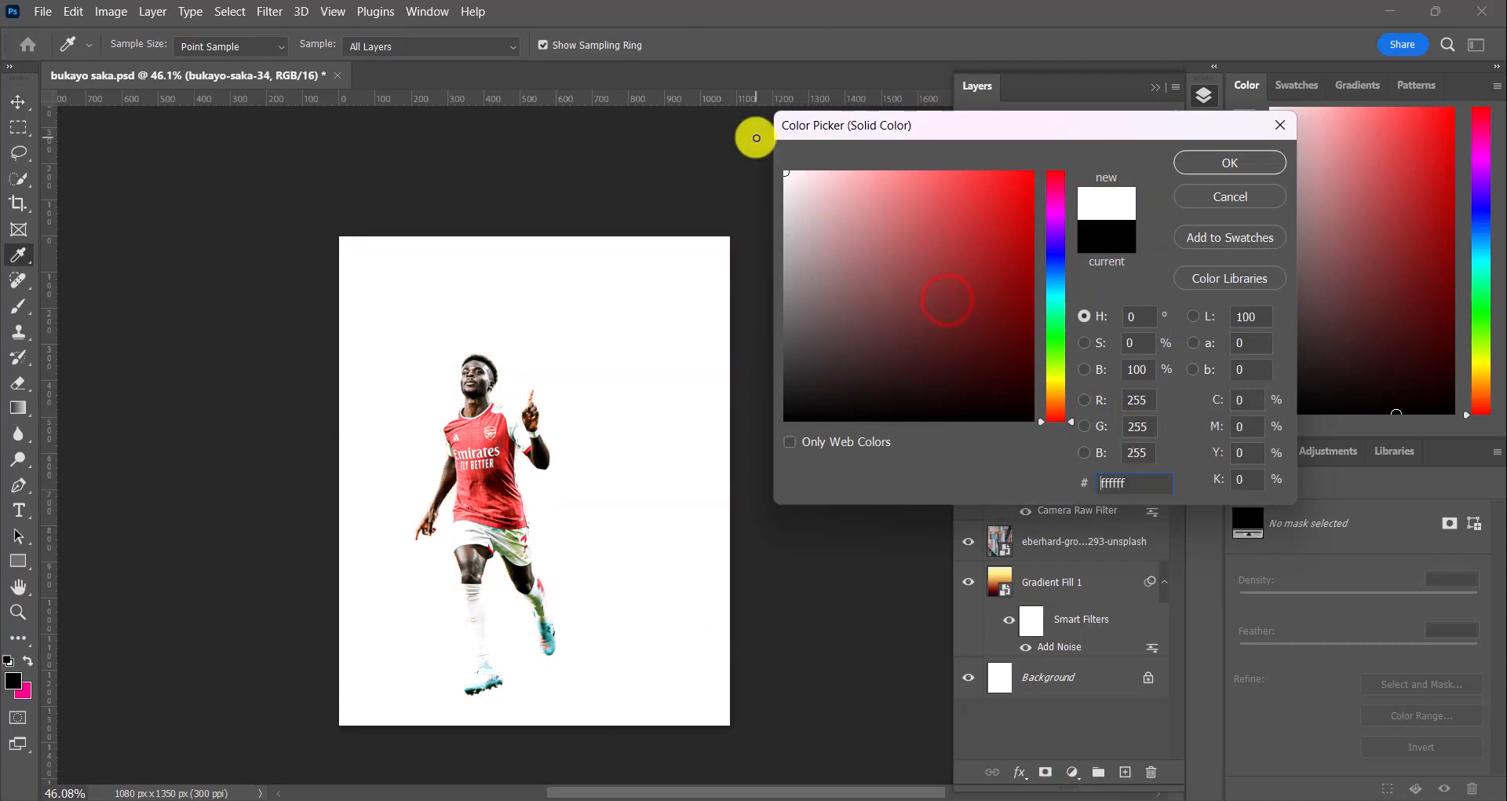
left_click(1190, 161)
Step: Invert the white fill layer's mask to black and clip the fill to the larger player's layer
left_click(1046, 393)
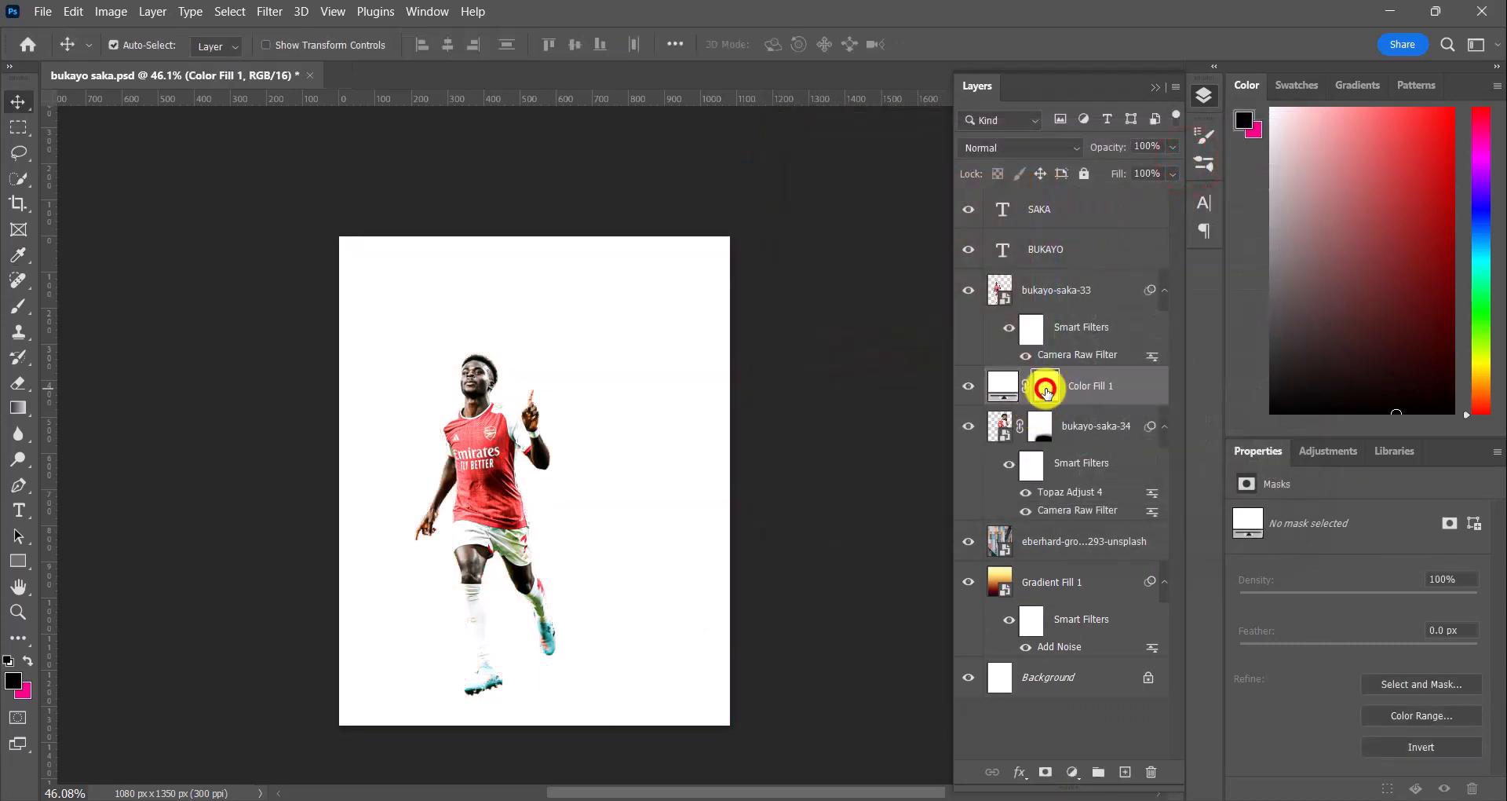
left_click(1422, 742)
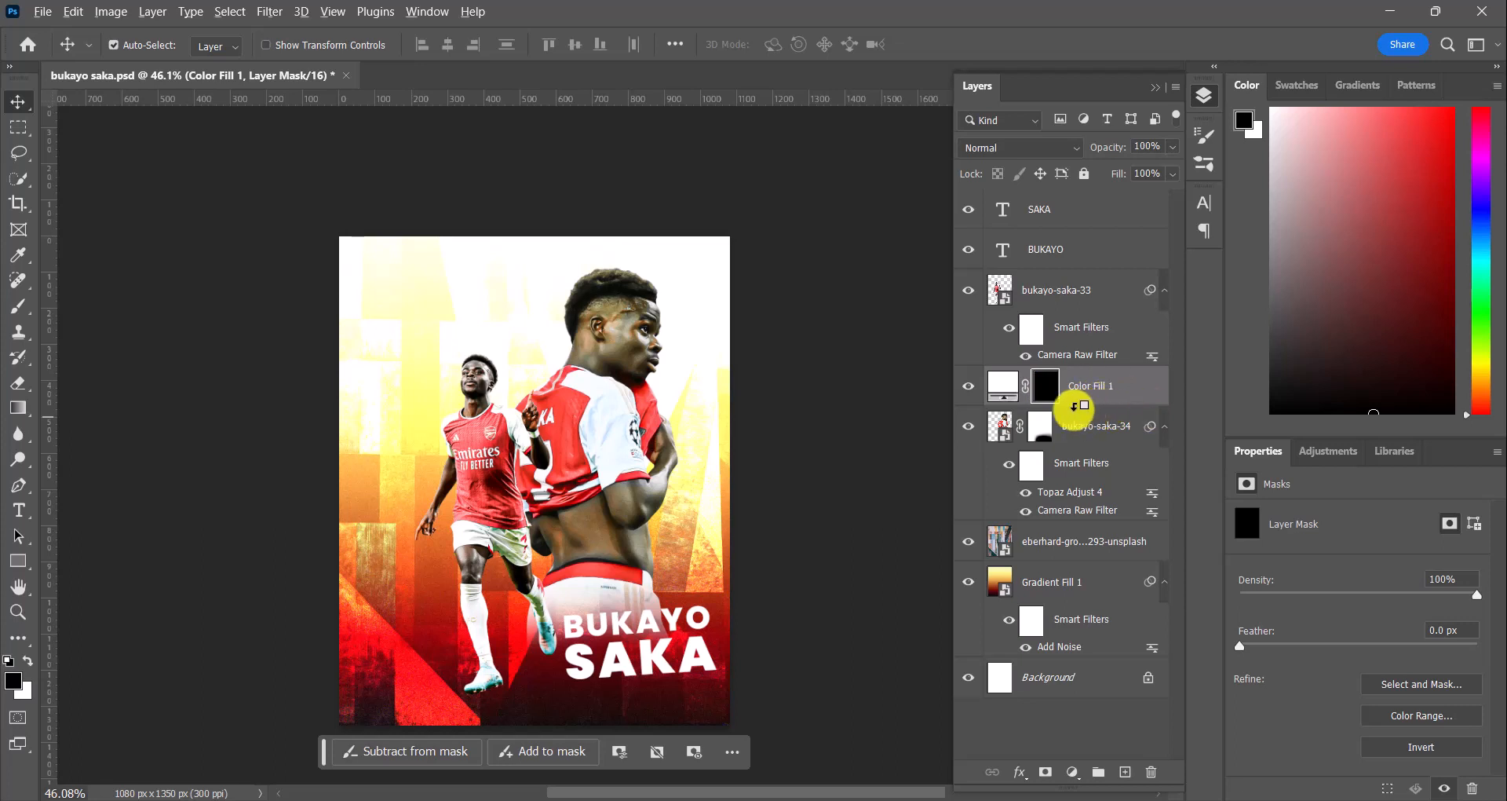
left_click(1082, 406, "alt")
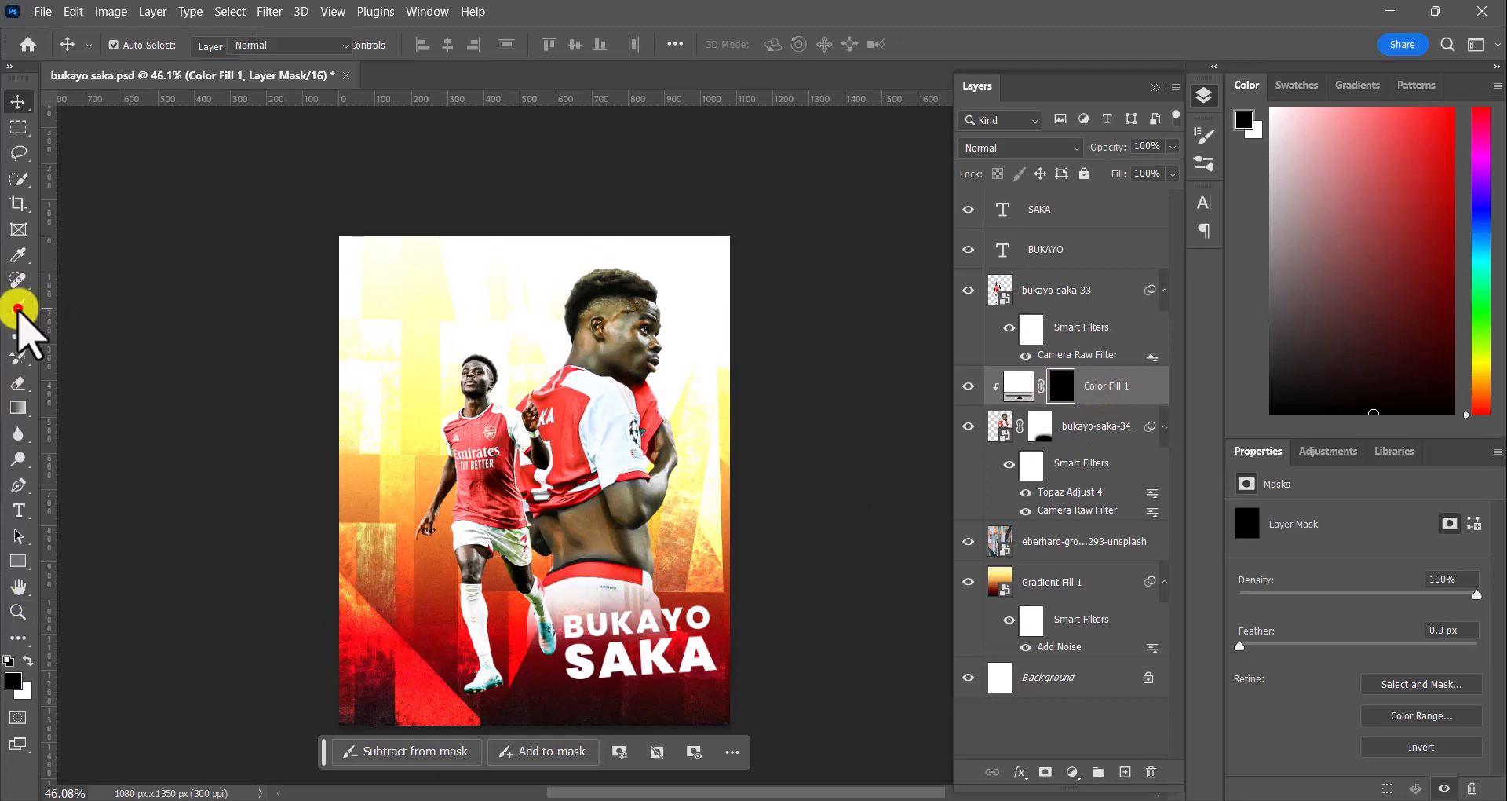
Step: Prepare the Soft Round brush with white as the painting color for the fill mask at the larger player's head
left_click(19, 306)
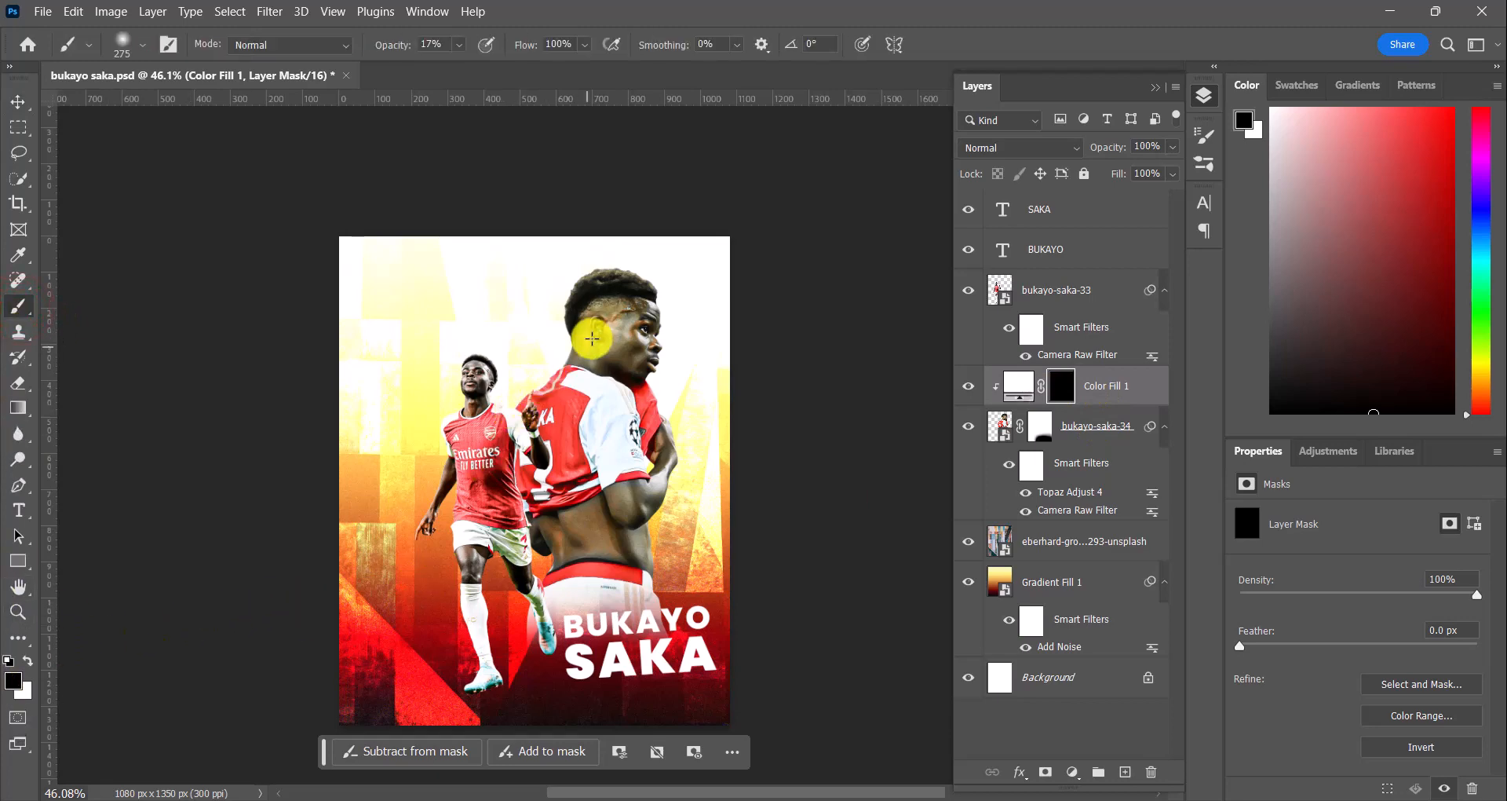
scroll(592, 336, "up", 1)
scroll(592, 337, "up", 10)
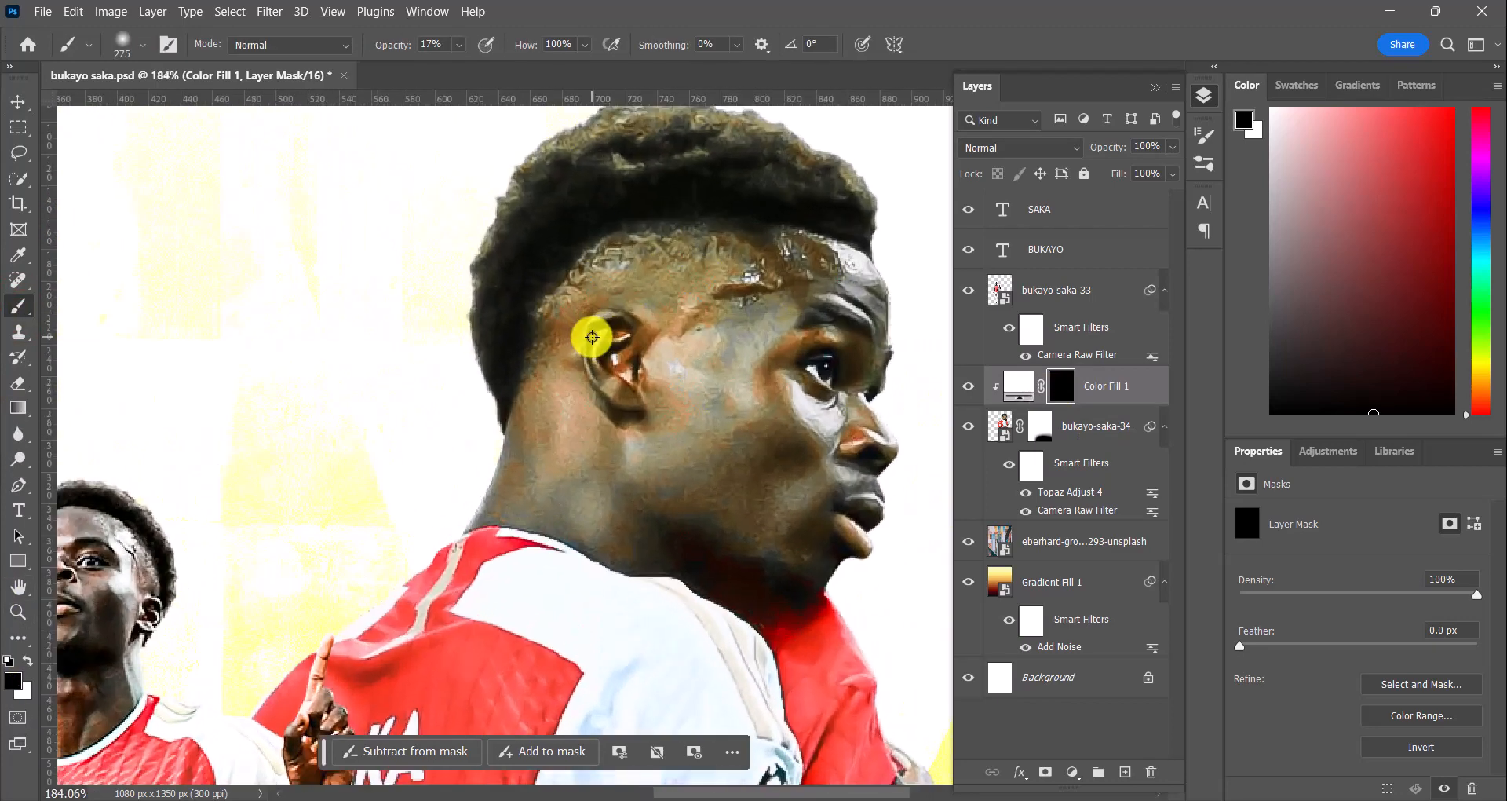
left_click(142, 45)
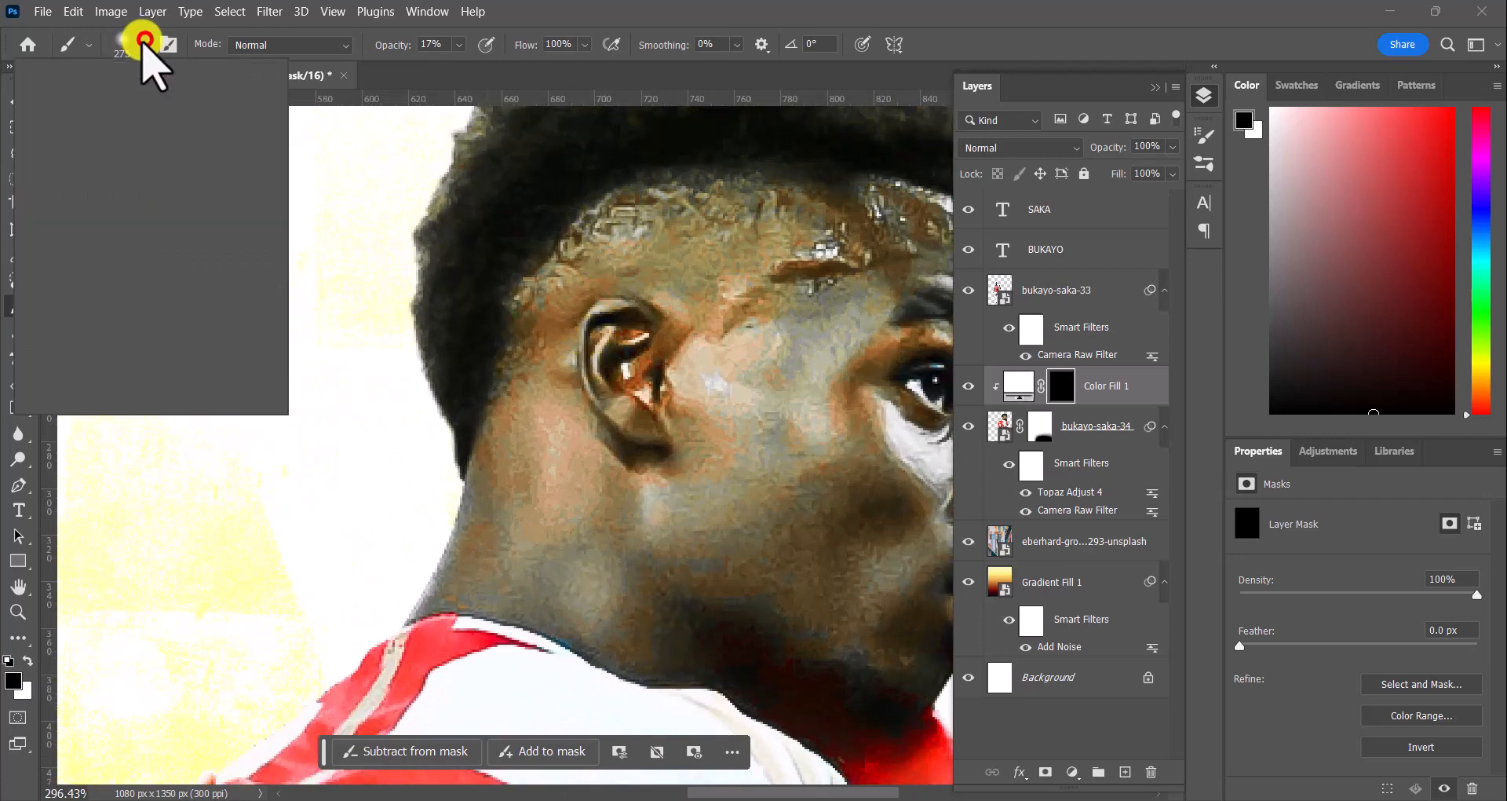
mouse_move(187, 110)
left_mouse_down()
mouse_move(451, 243)
mouse_move(263, 202)
mouse_move(151, 104)
left_mouse_up()
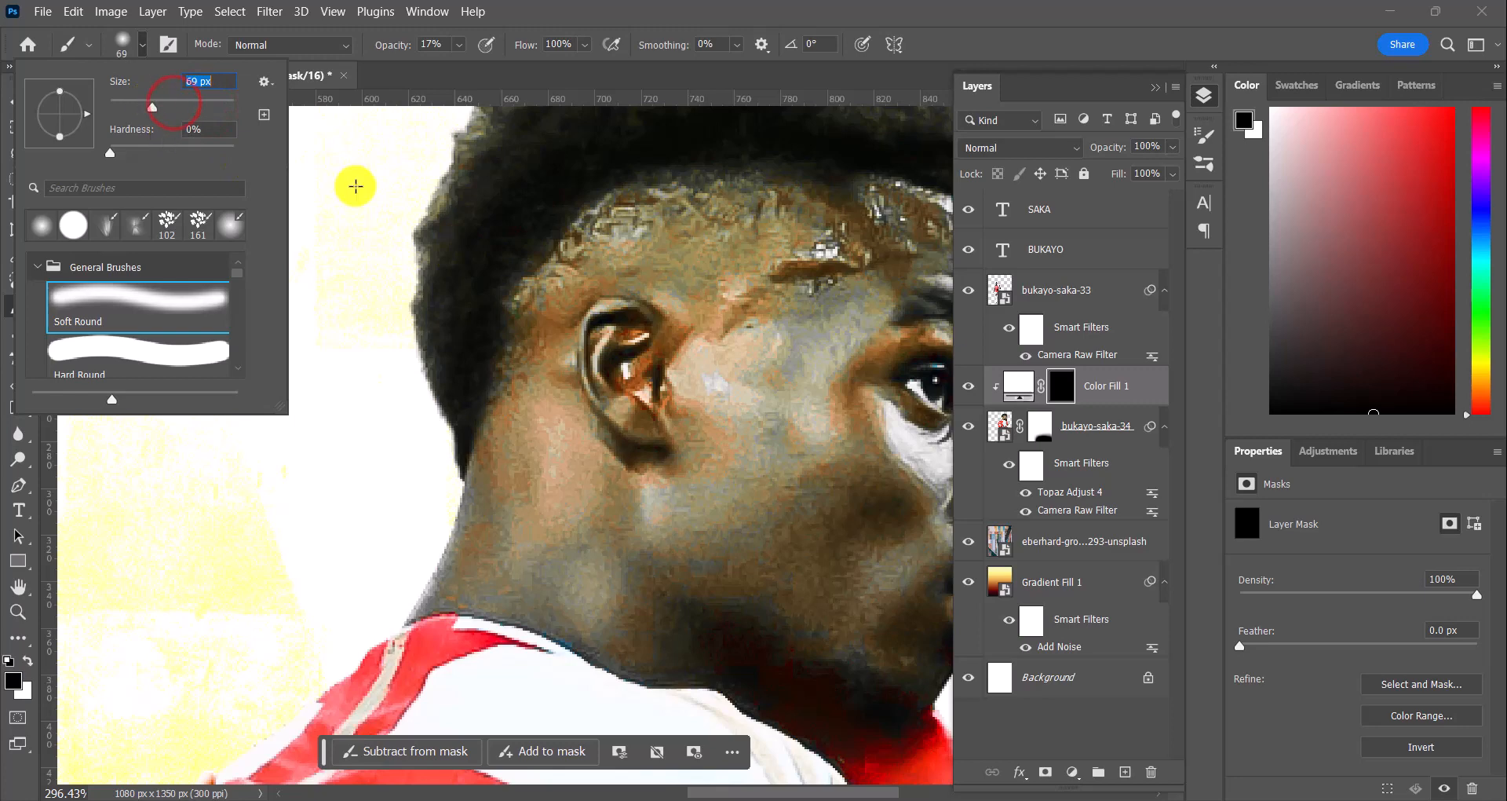
left_click(510, 82)
left_click(1368, 59)
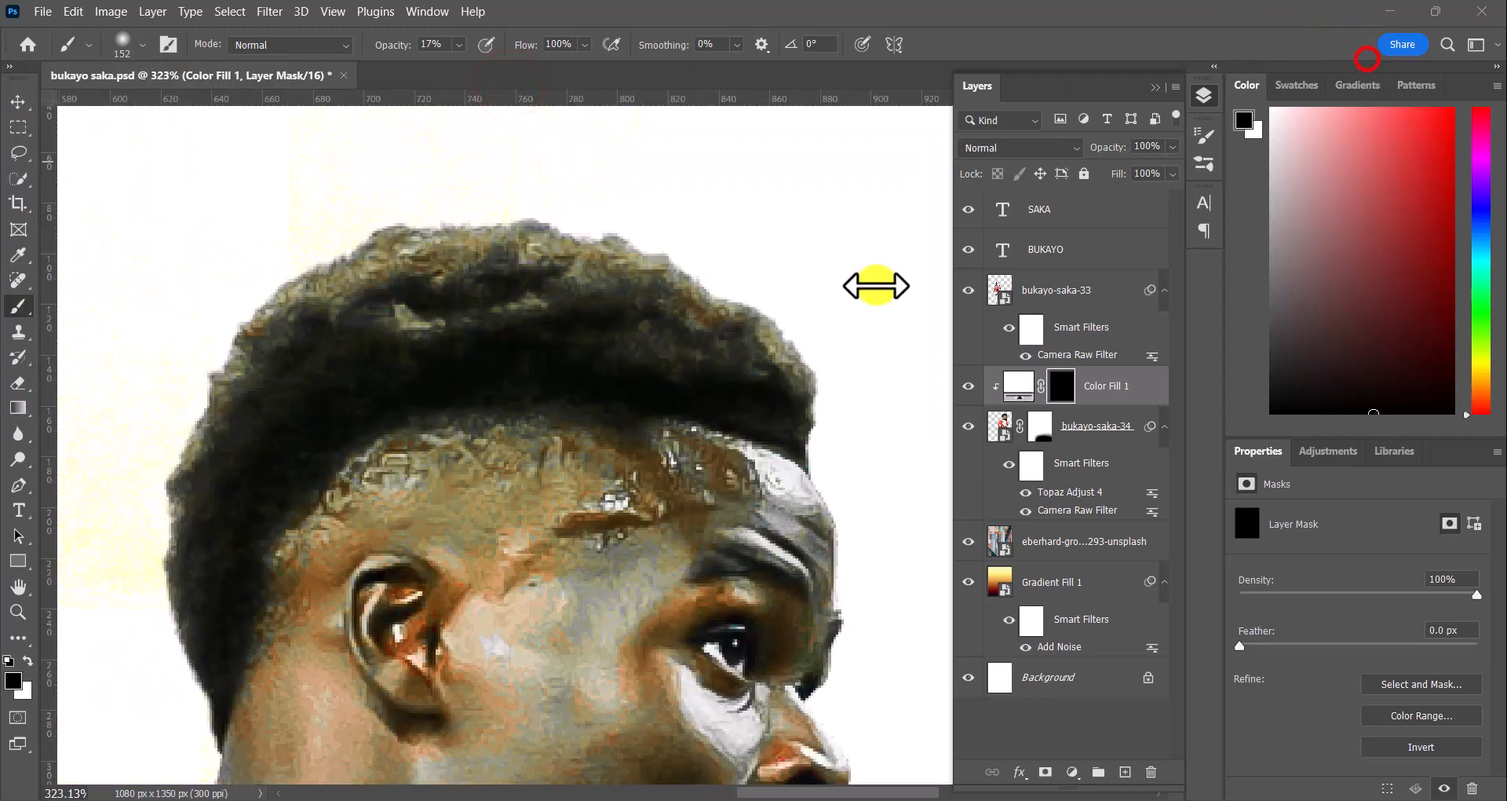
left_click(817, 275)
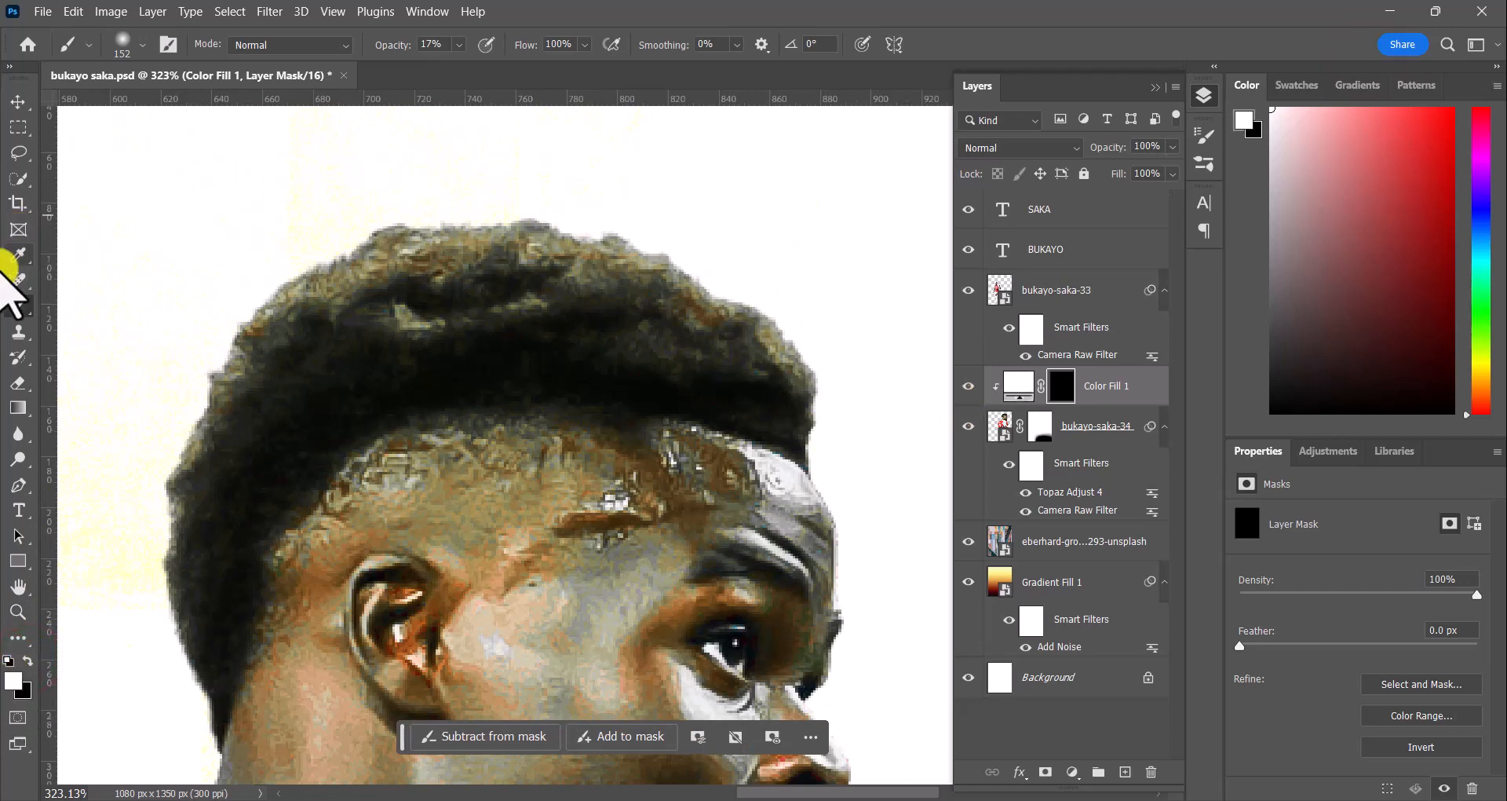
Step: Try painting a white rim at the front edge of the larger player's hair with 152 px and 64 px brushes at 17% opacity
left_click(19, 305)
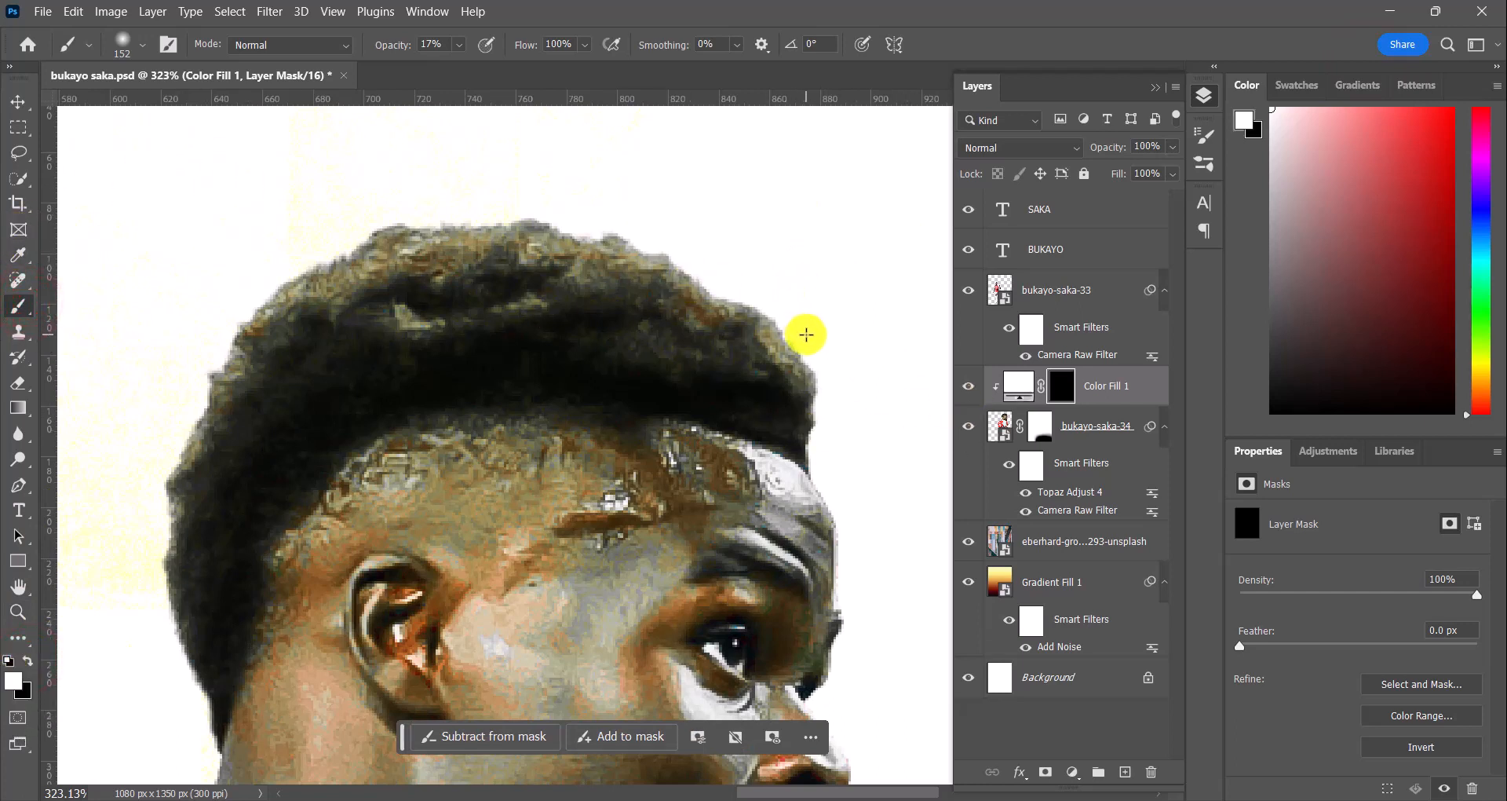
left_click(791, 341)
key("ctrl+z")
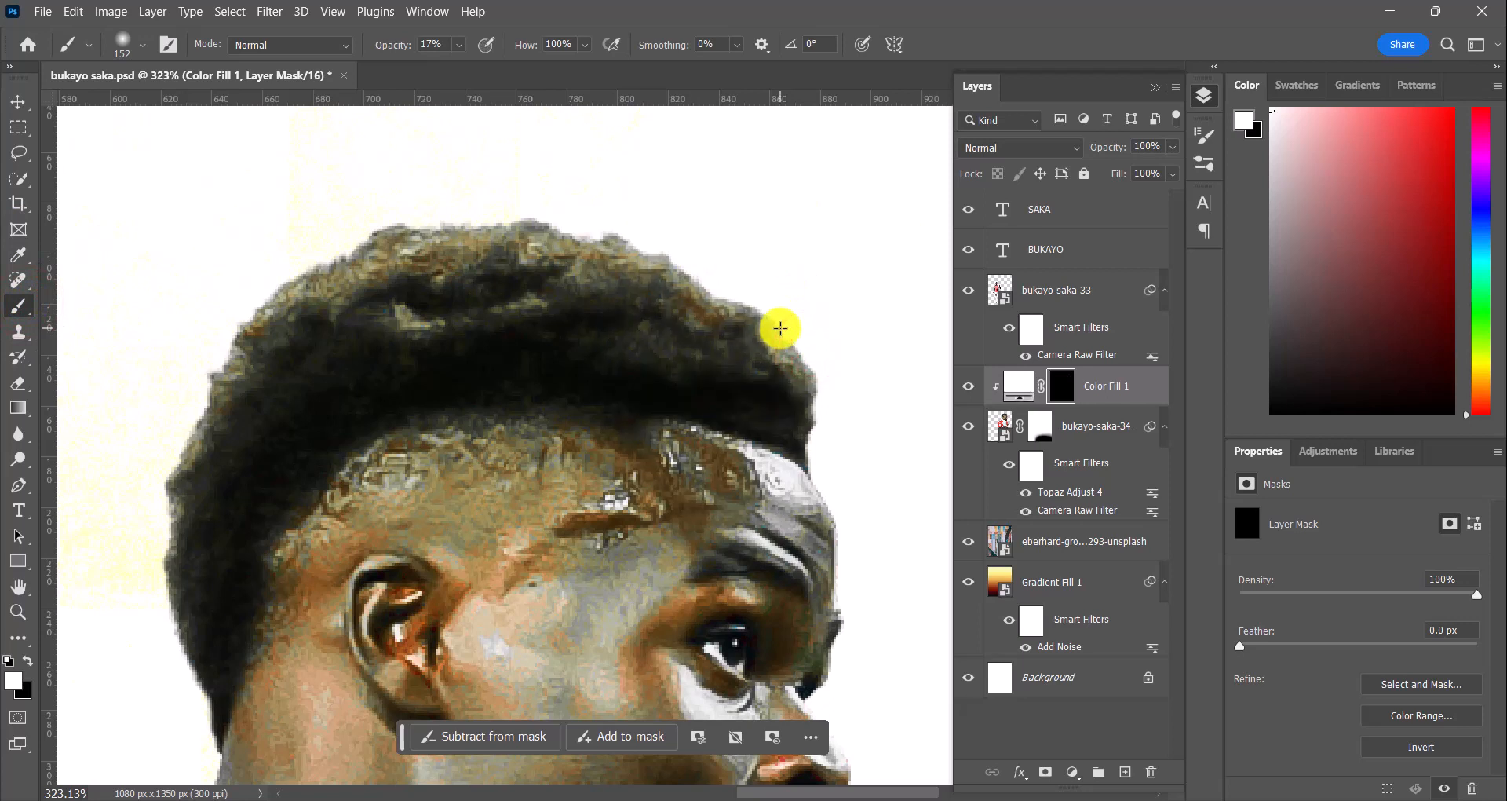
left_click(142, 46)
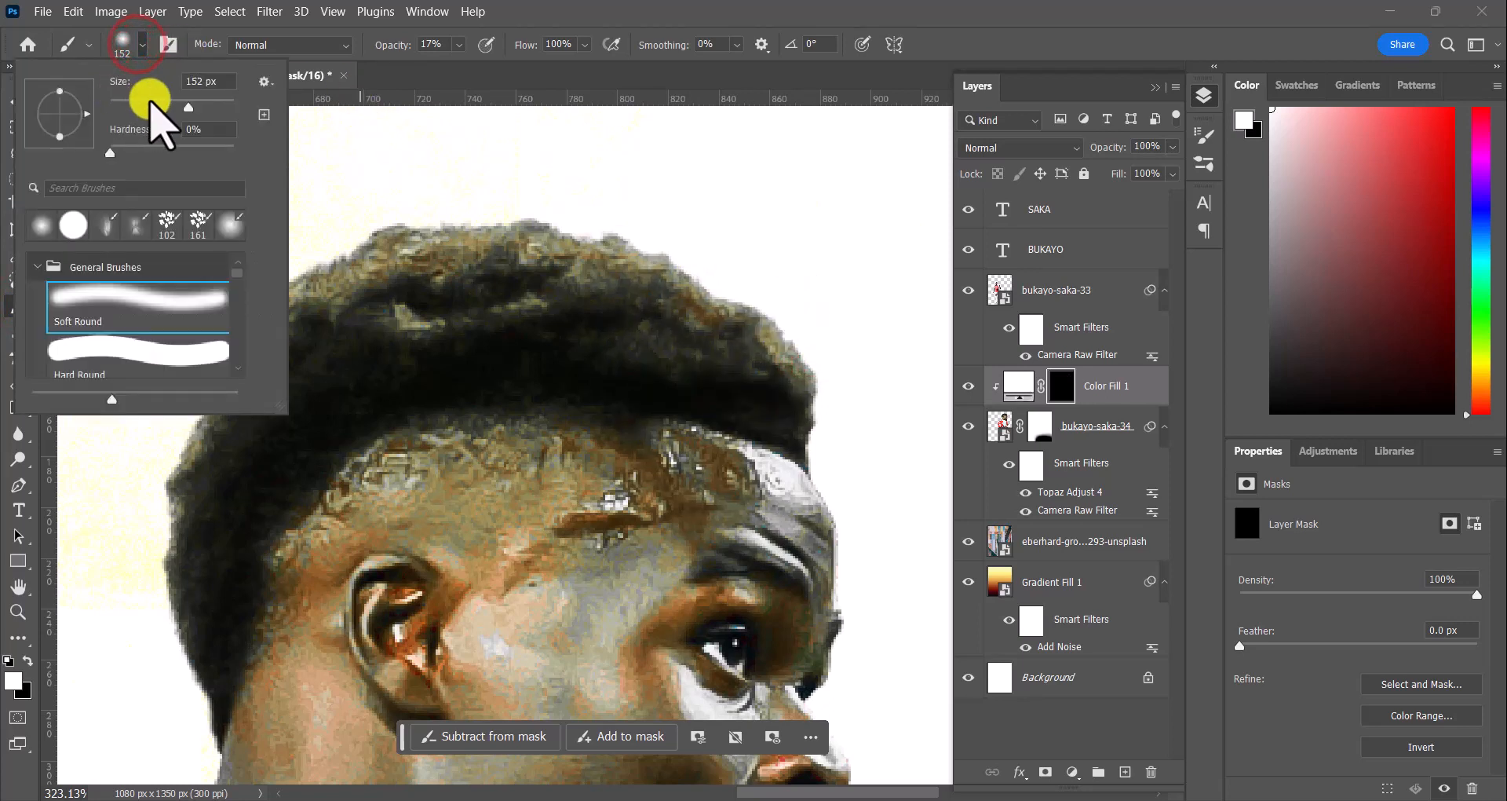
left_click_drag(158, 107, 149, 106)
left_click(834, 375)
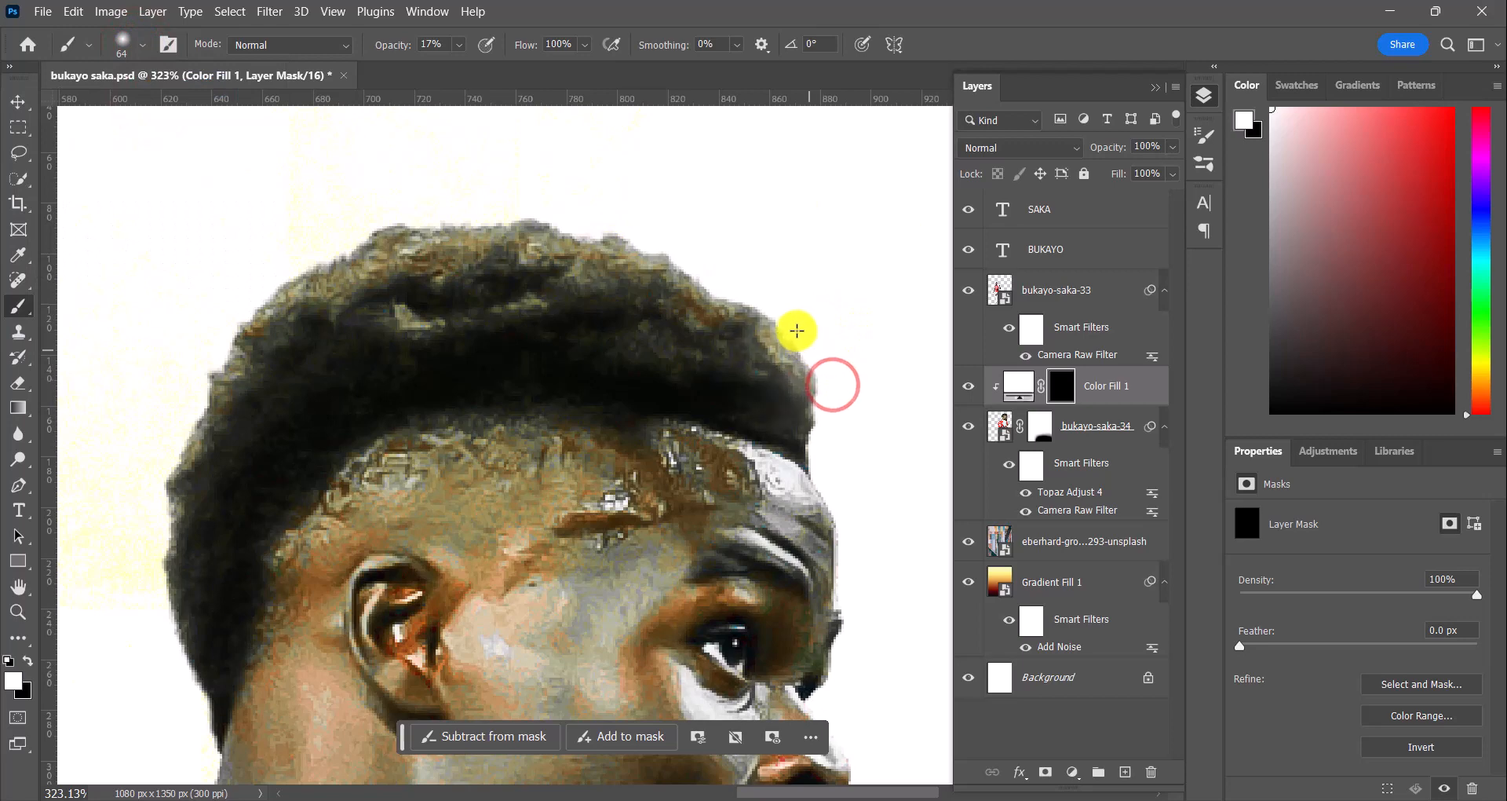
key("ctrl+z")
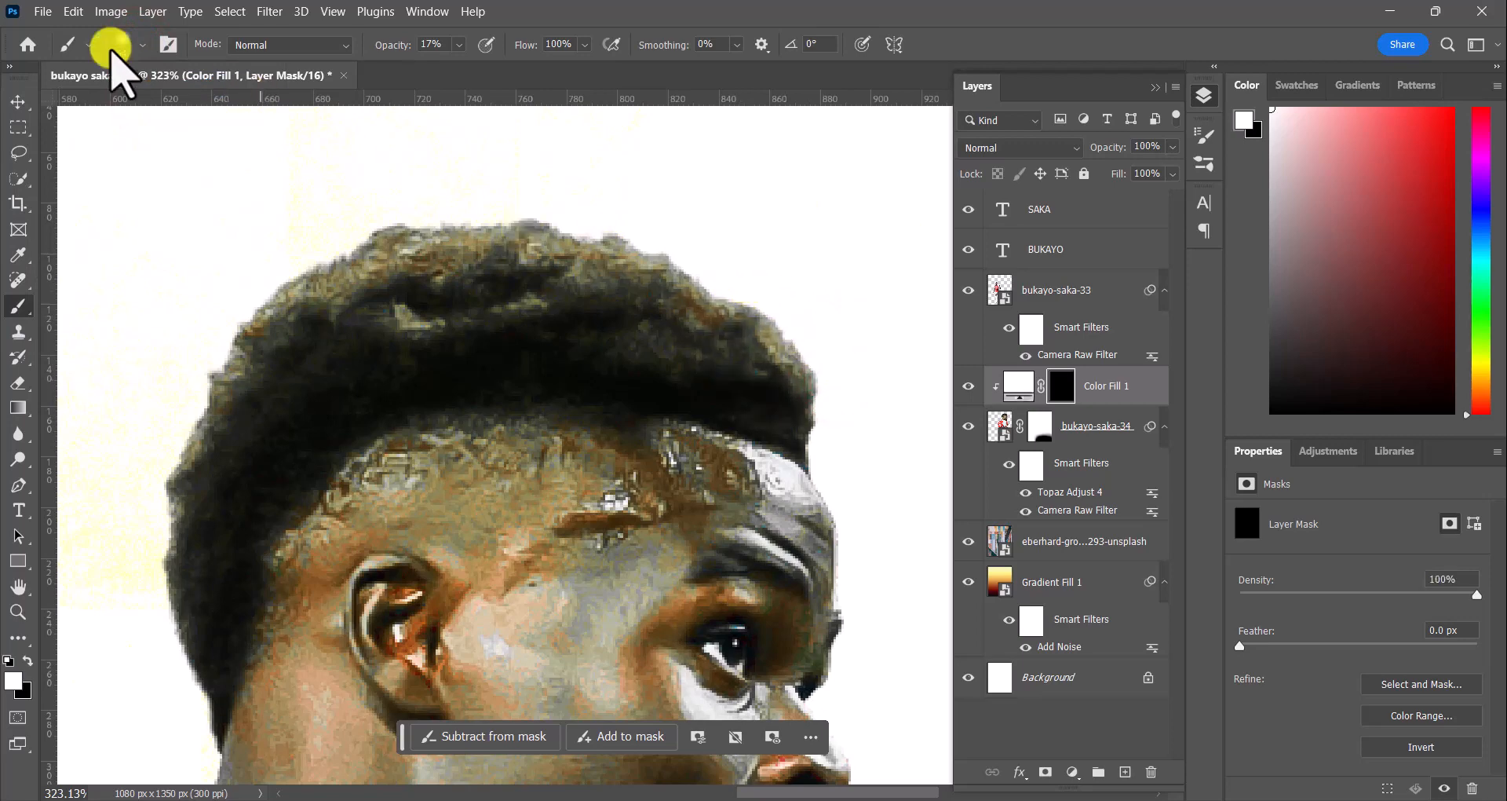
Step: Paint a white rim along the front, back and forehead edges of the larger player's head with a 25 px brush at 100% opacity
left_click(142, 46)
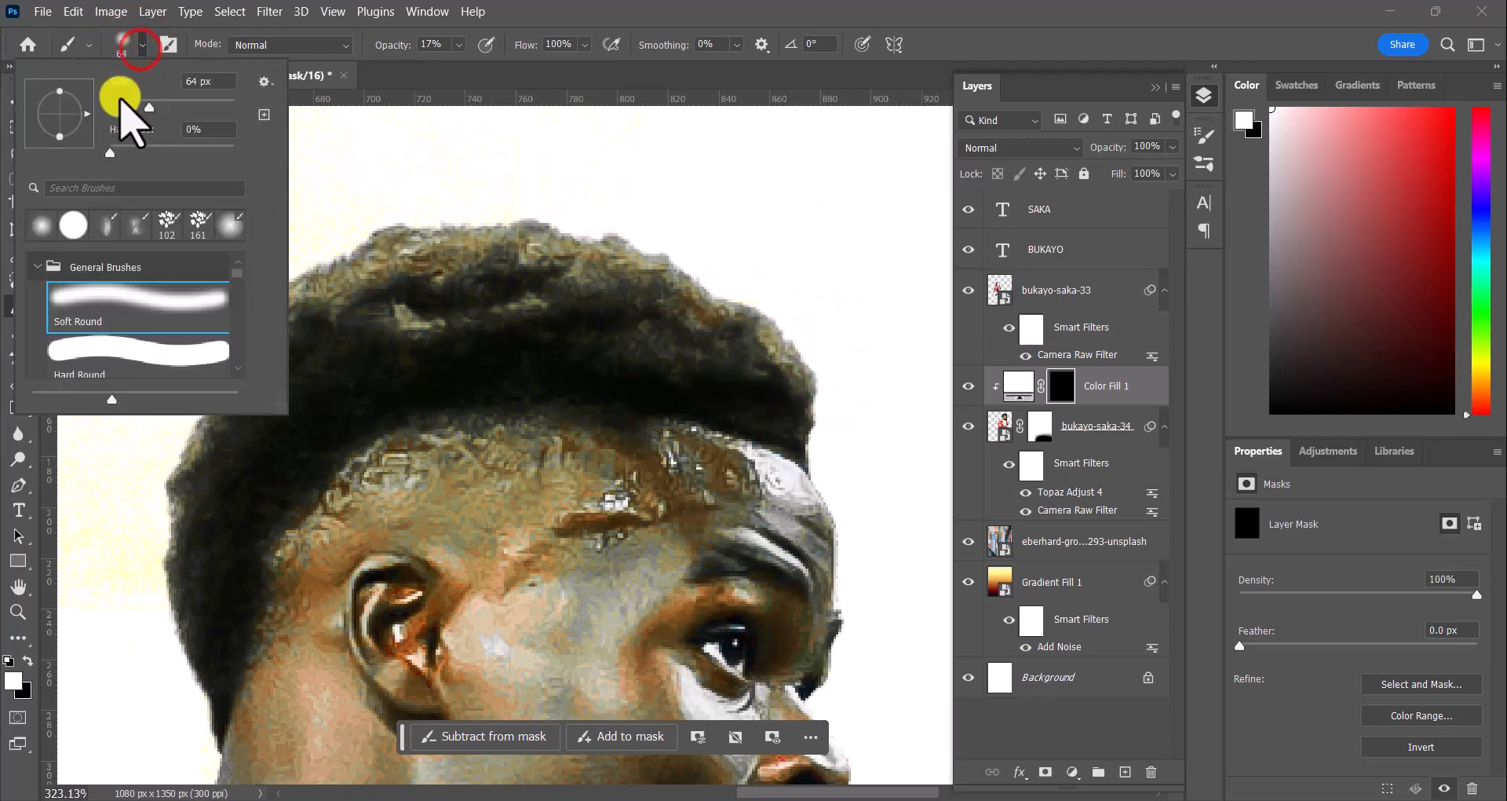
left_click(827, 379)
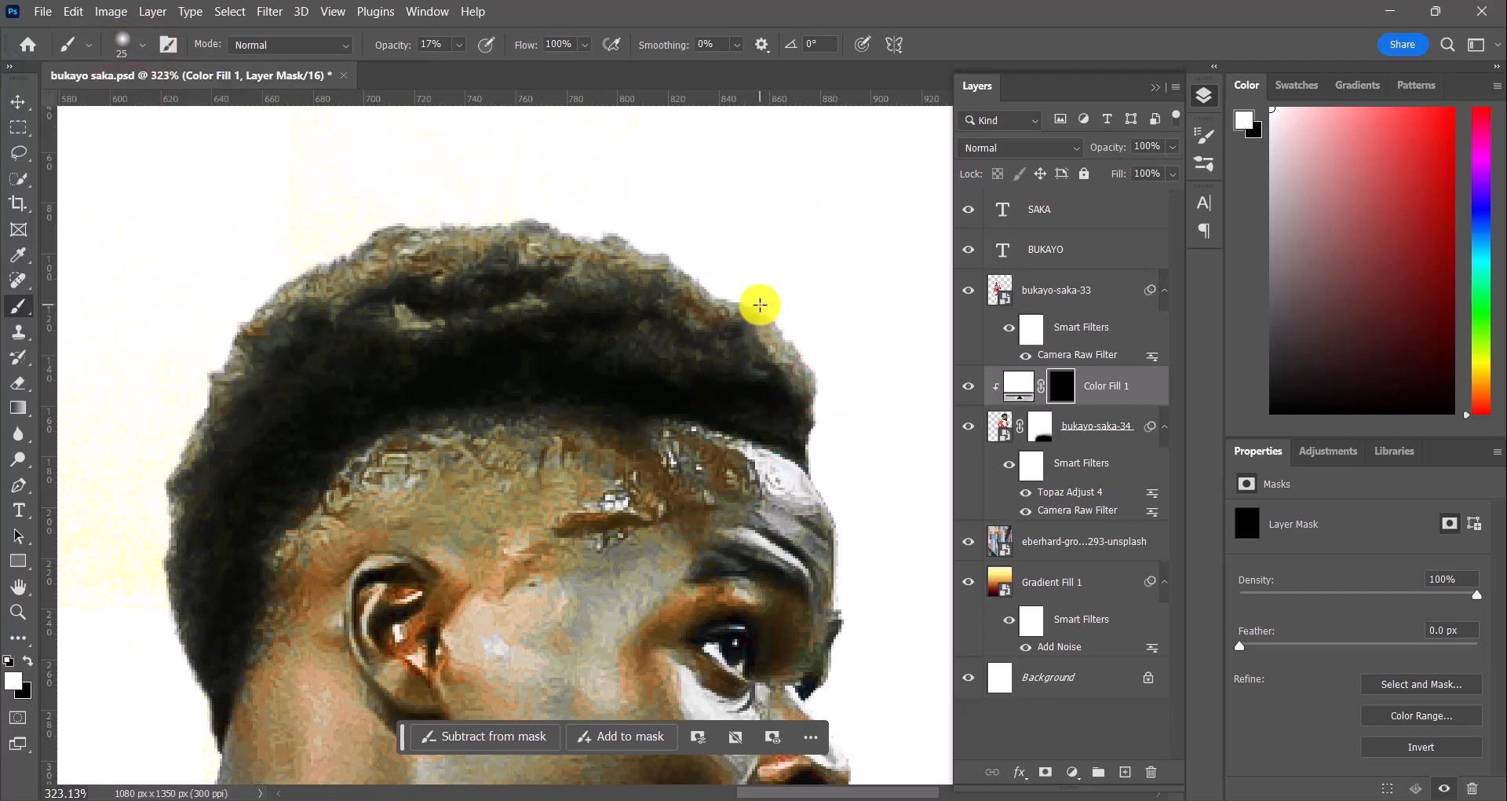
left_click(459, 45)
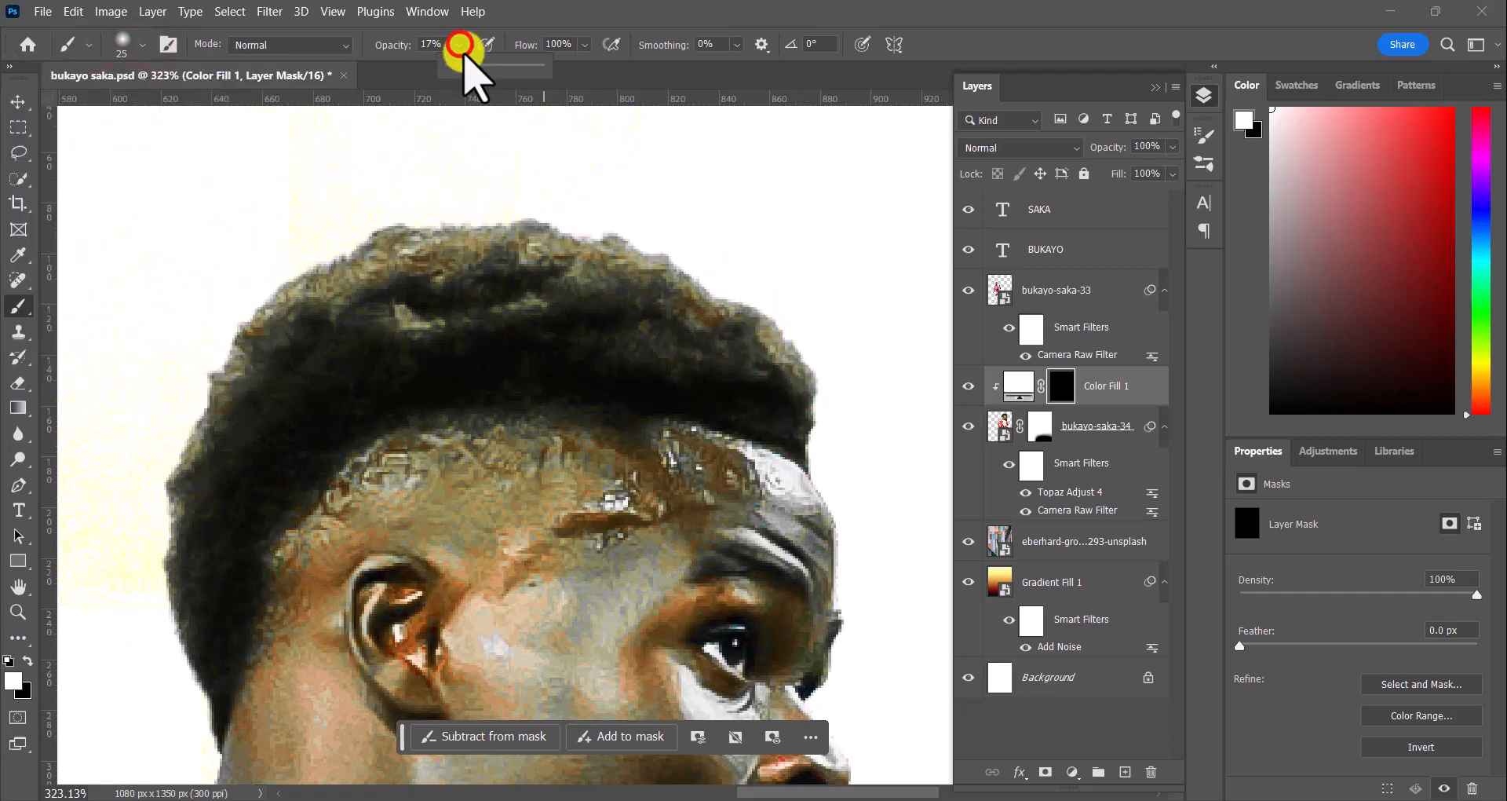
mouse_move(478, 69)
left_mouse_down()
mouse_move(498, 68)
mouse_move(461, 68)
mouse_move(710, 80)
mouse_move(826, 377)
mouse_move(745, 283)
mouse_move(552, 196)
mouse_move(370, 205)
mouse_move(266, 279)
left_mouse_up()
left_click(861, 327)
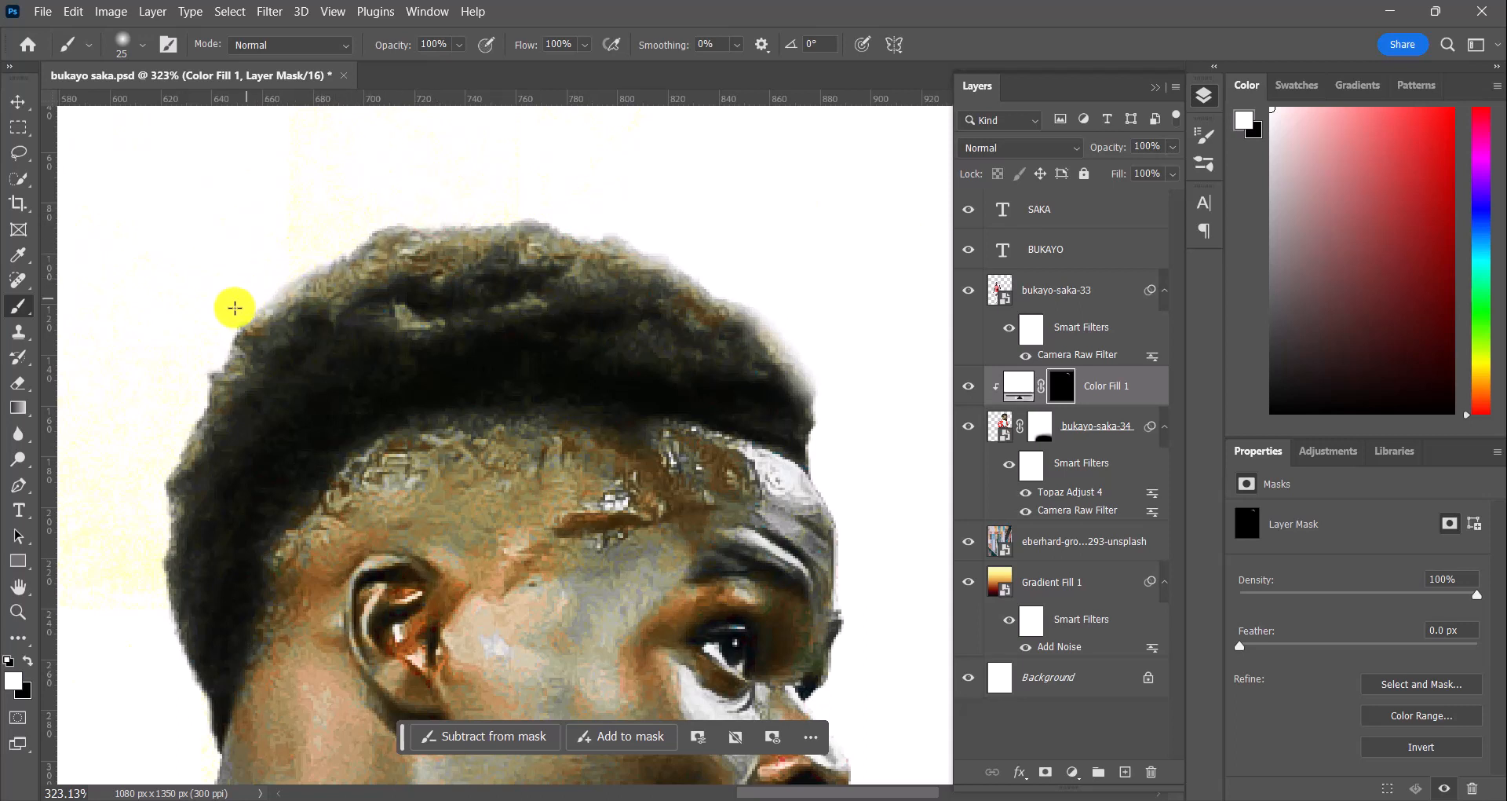
left_click_drag(218, 328, 146, 511)
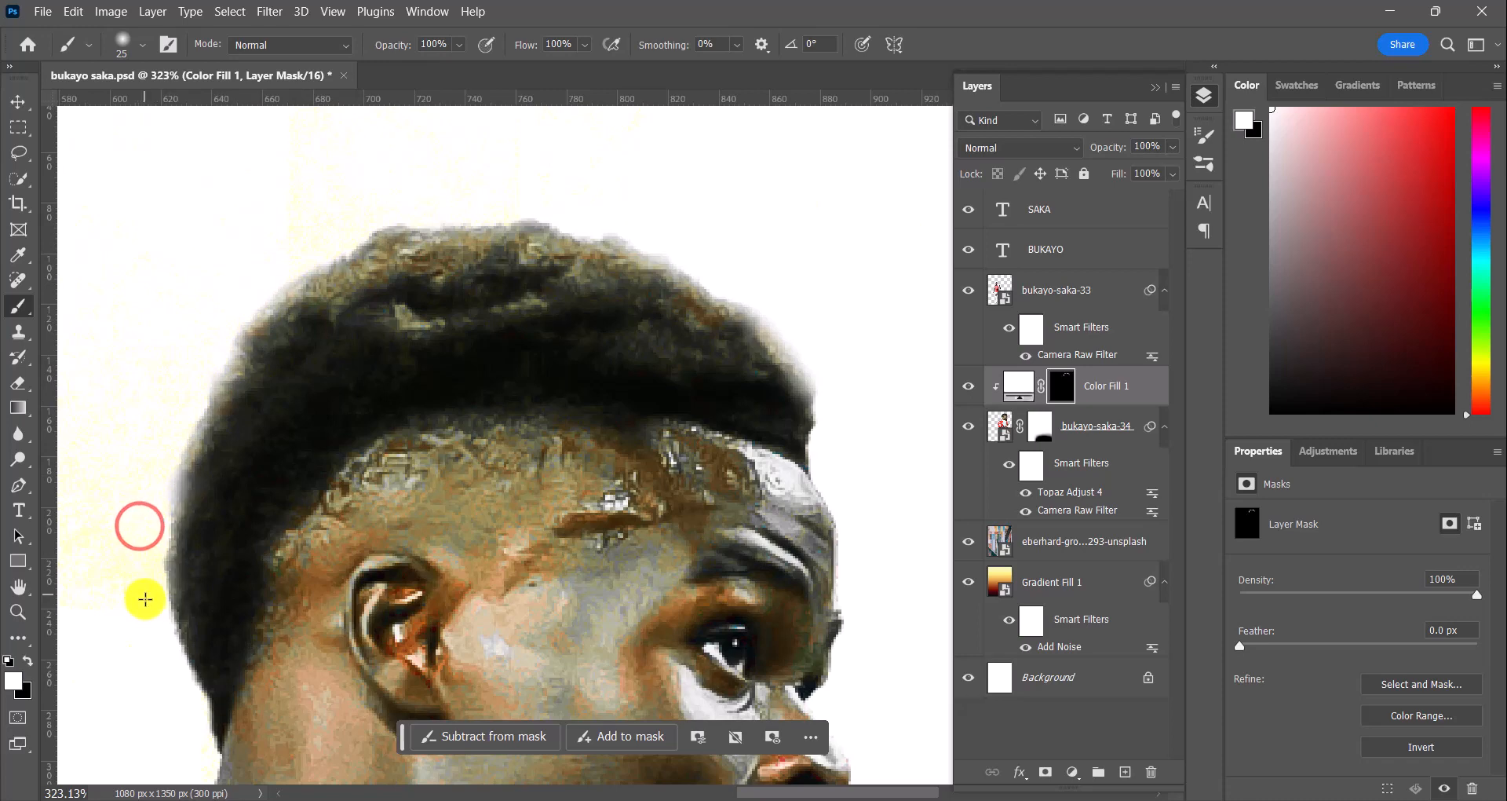
scroll(398, 415, "down", 2)
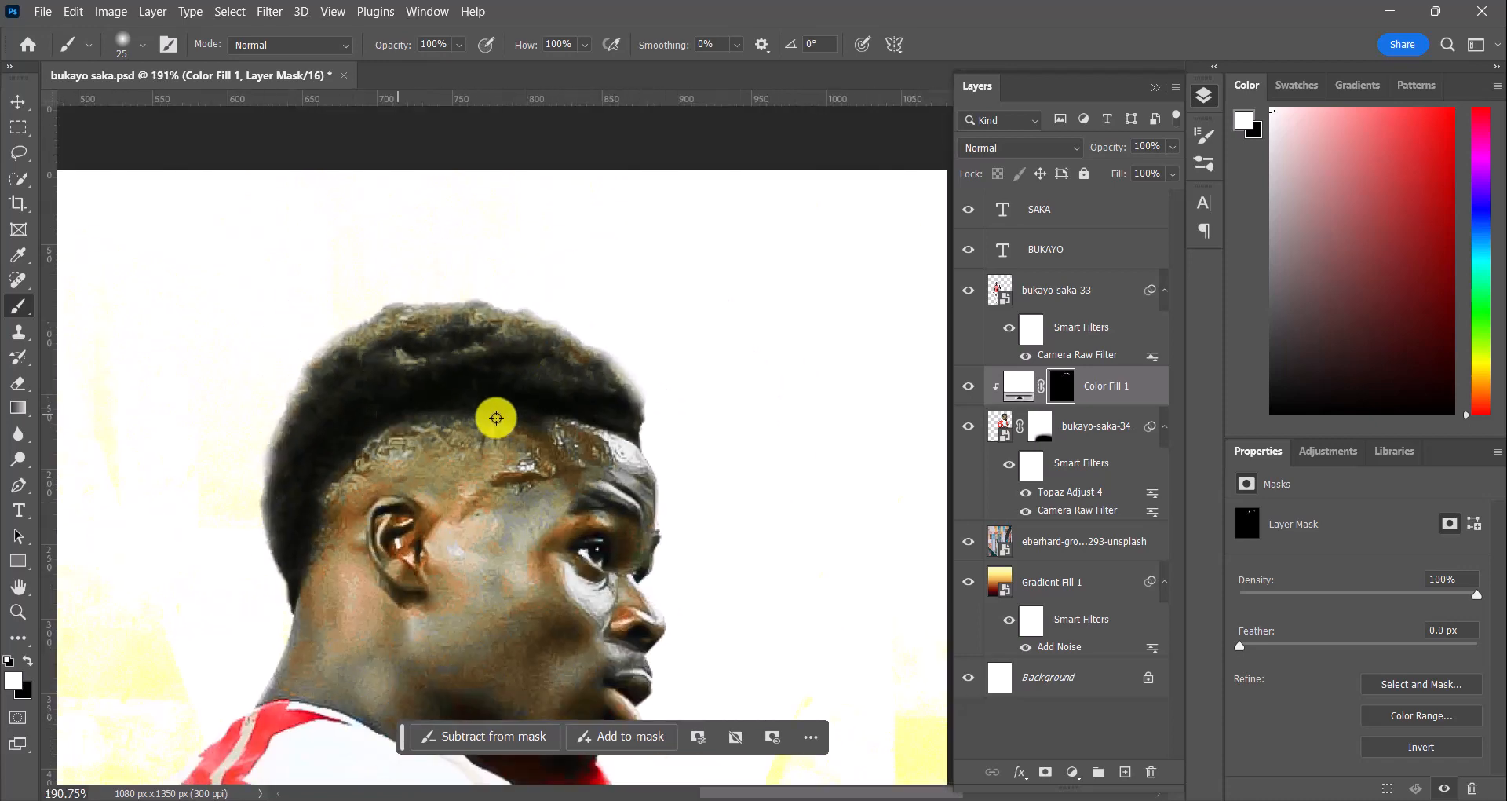
scroll(495, 418, "up", 1)
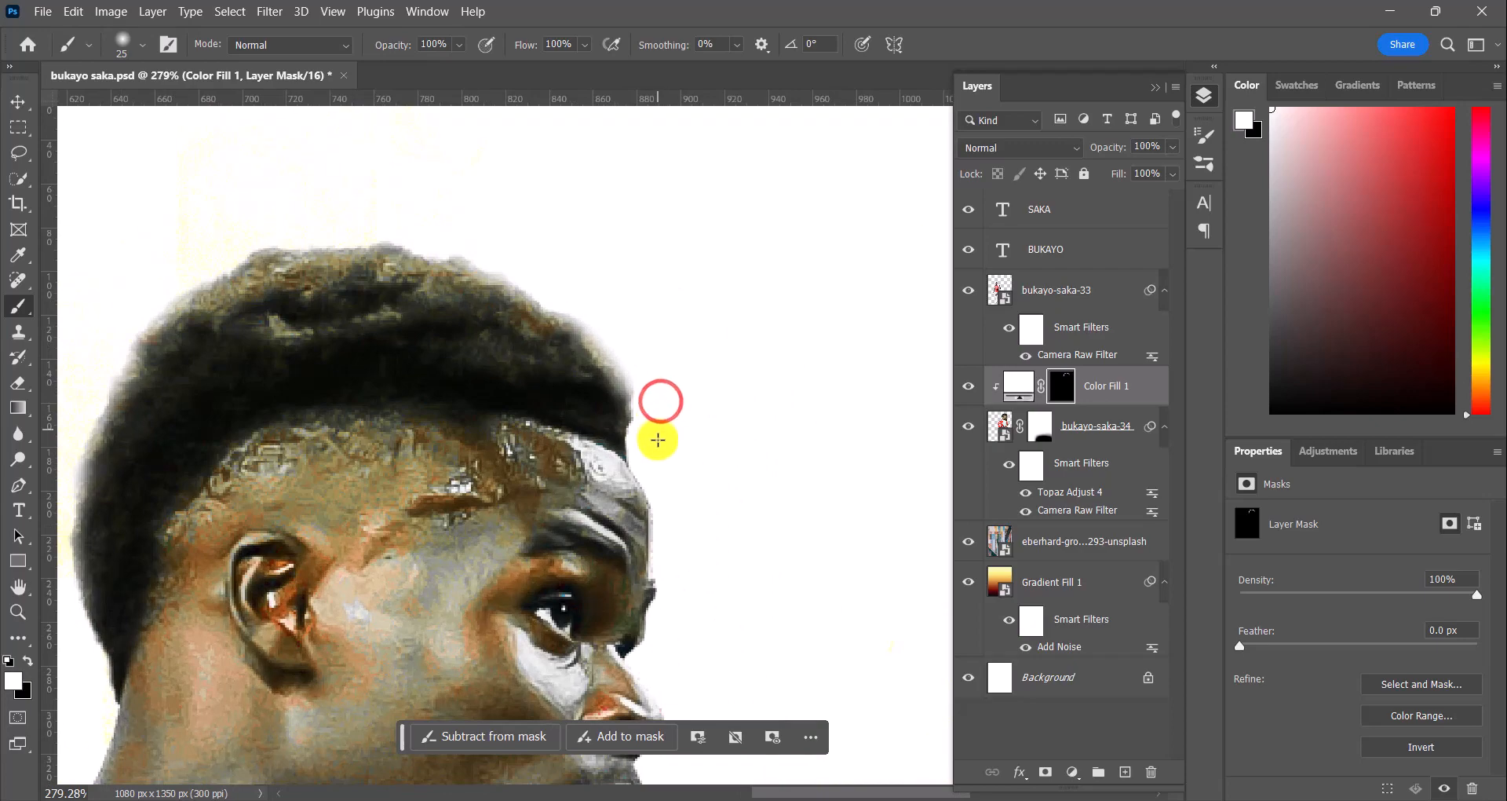
scroll(673, 382, "down", 4)
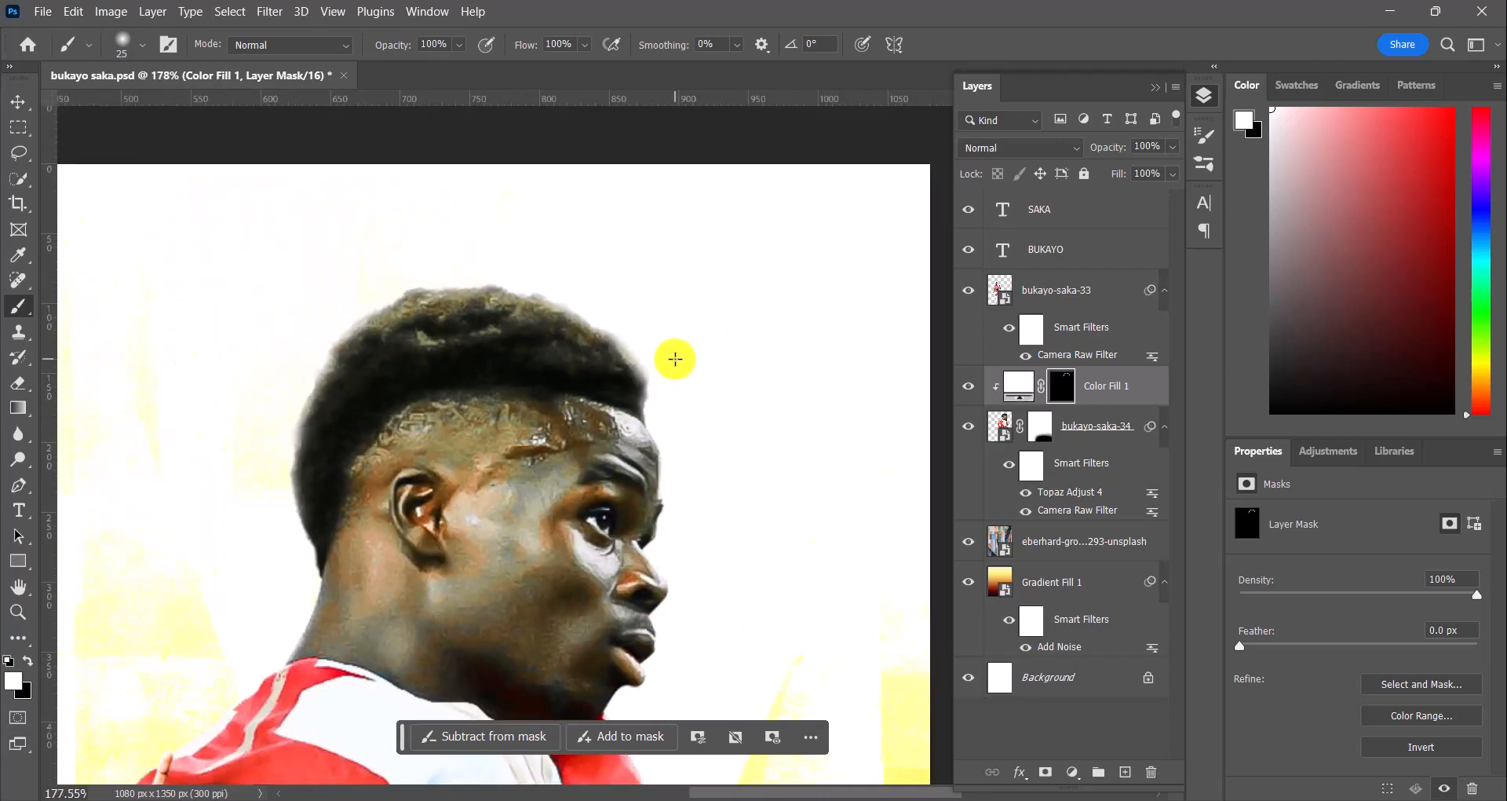
Step: Extend the white rim down the back of the larger player's neck to the shirt collar on the fill's mask
scroll(379, 363, "up", 5)
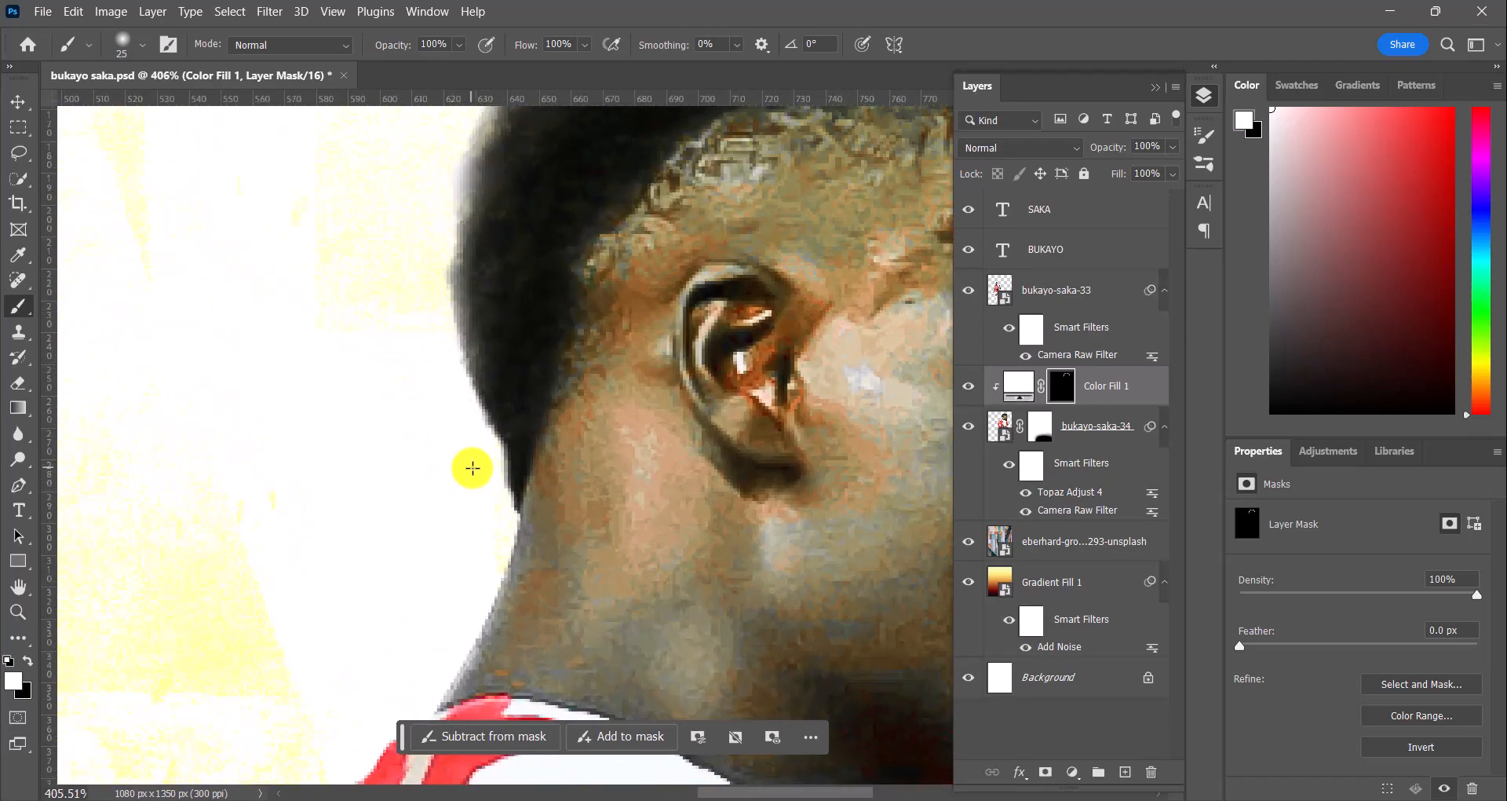
mouse_move(472, 468)
left_mouse_down()
mouse_move(491, 505)
mouse_move(482, 572)
mouse_move(434, 672)
left_mouse_up()
scroll(440, 592, "down", 5)
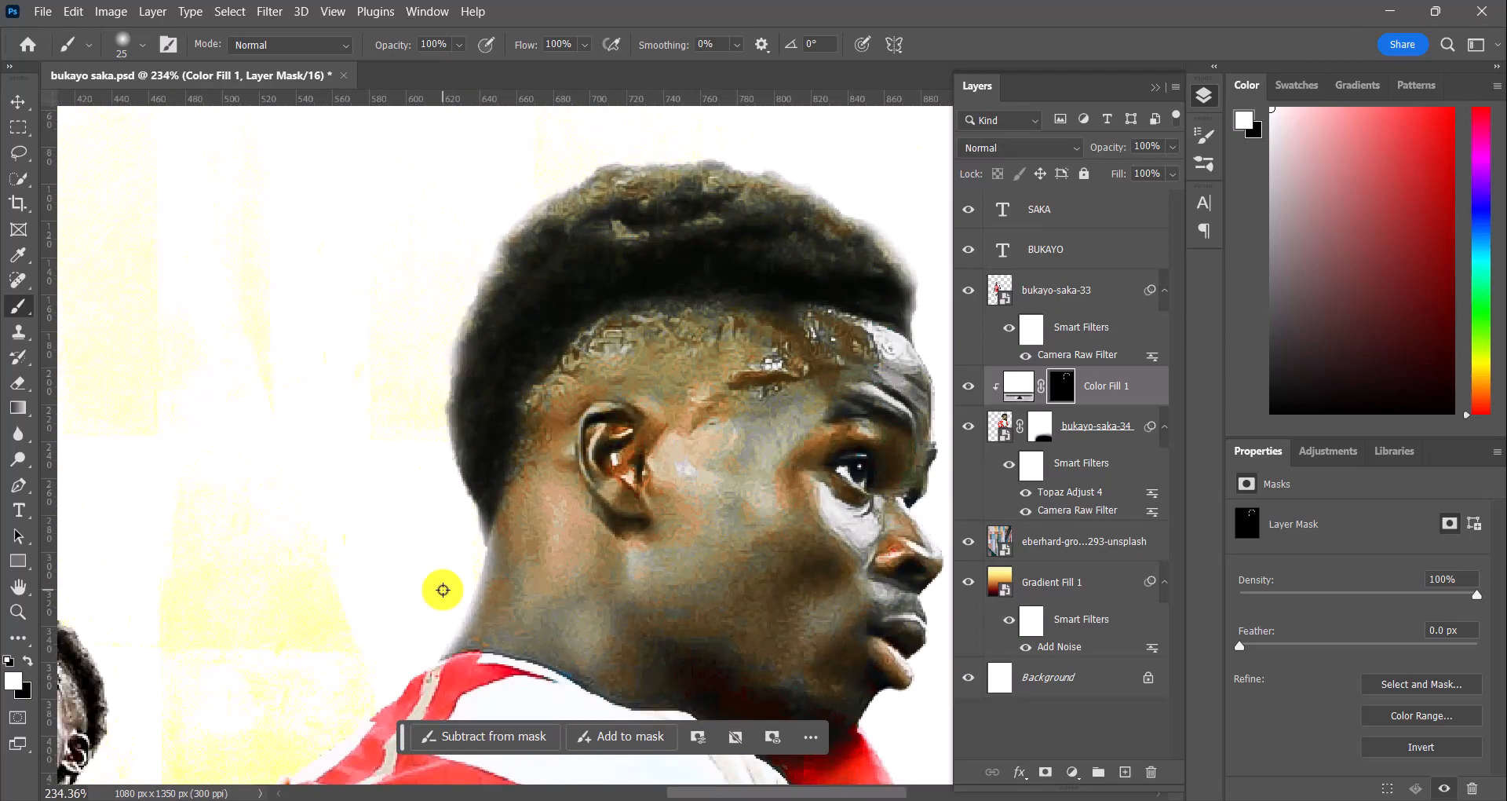
left_click_drag(526, 338, 532, 322)
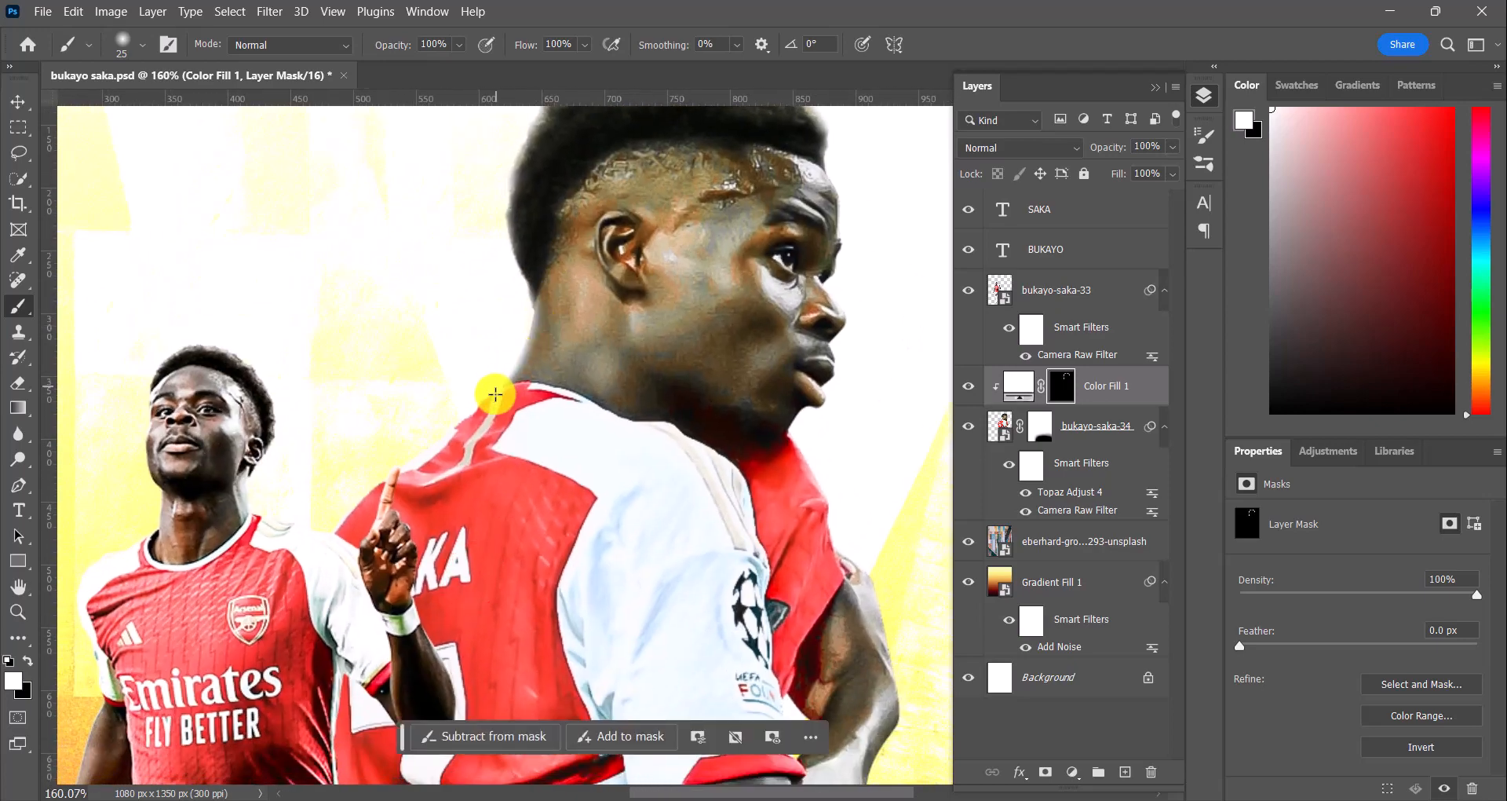
scroll(502, 387, "up", 5)
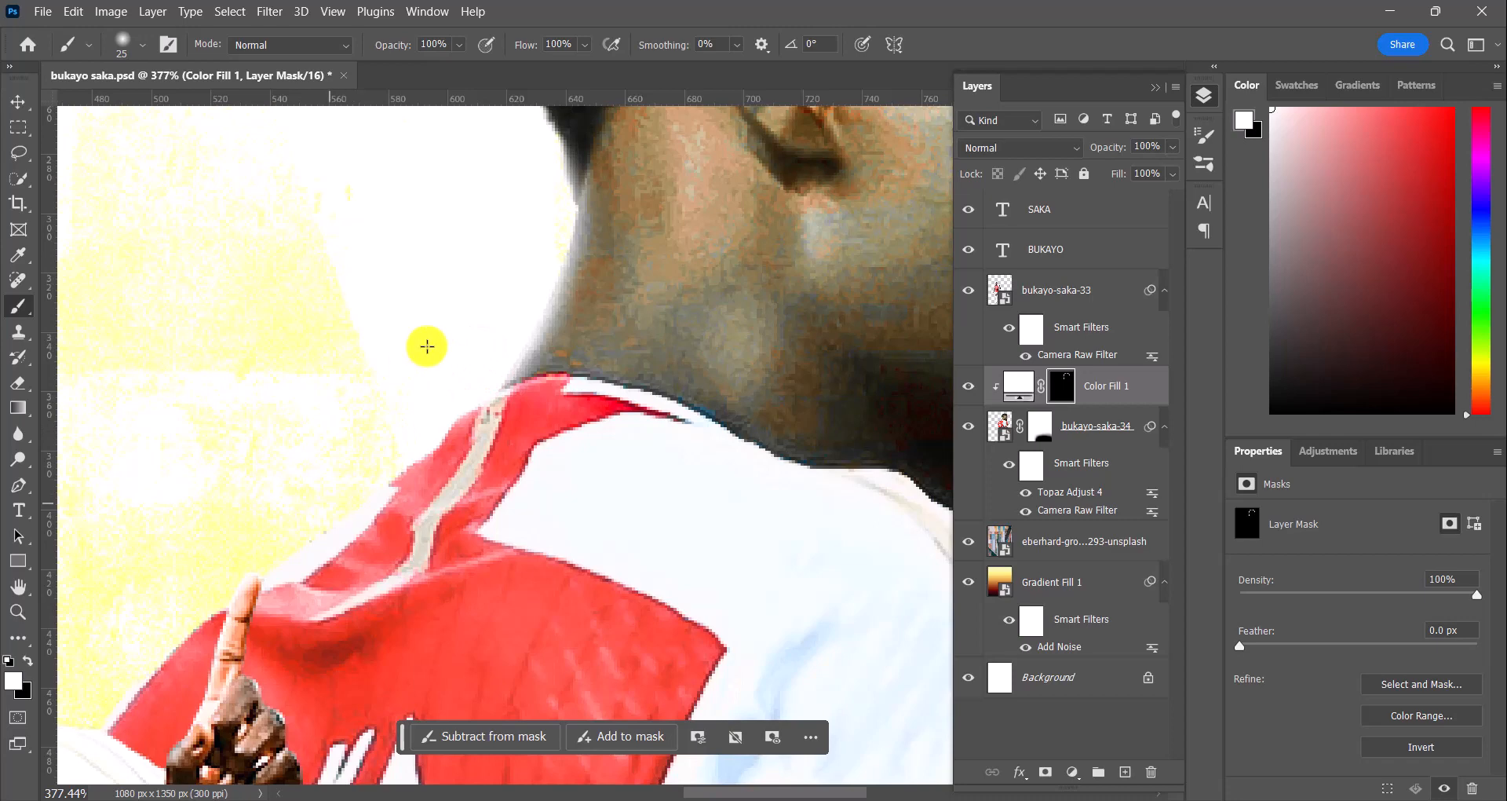
scroll(427, 346, "down", 6)
left_click(534, 267)
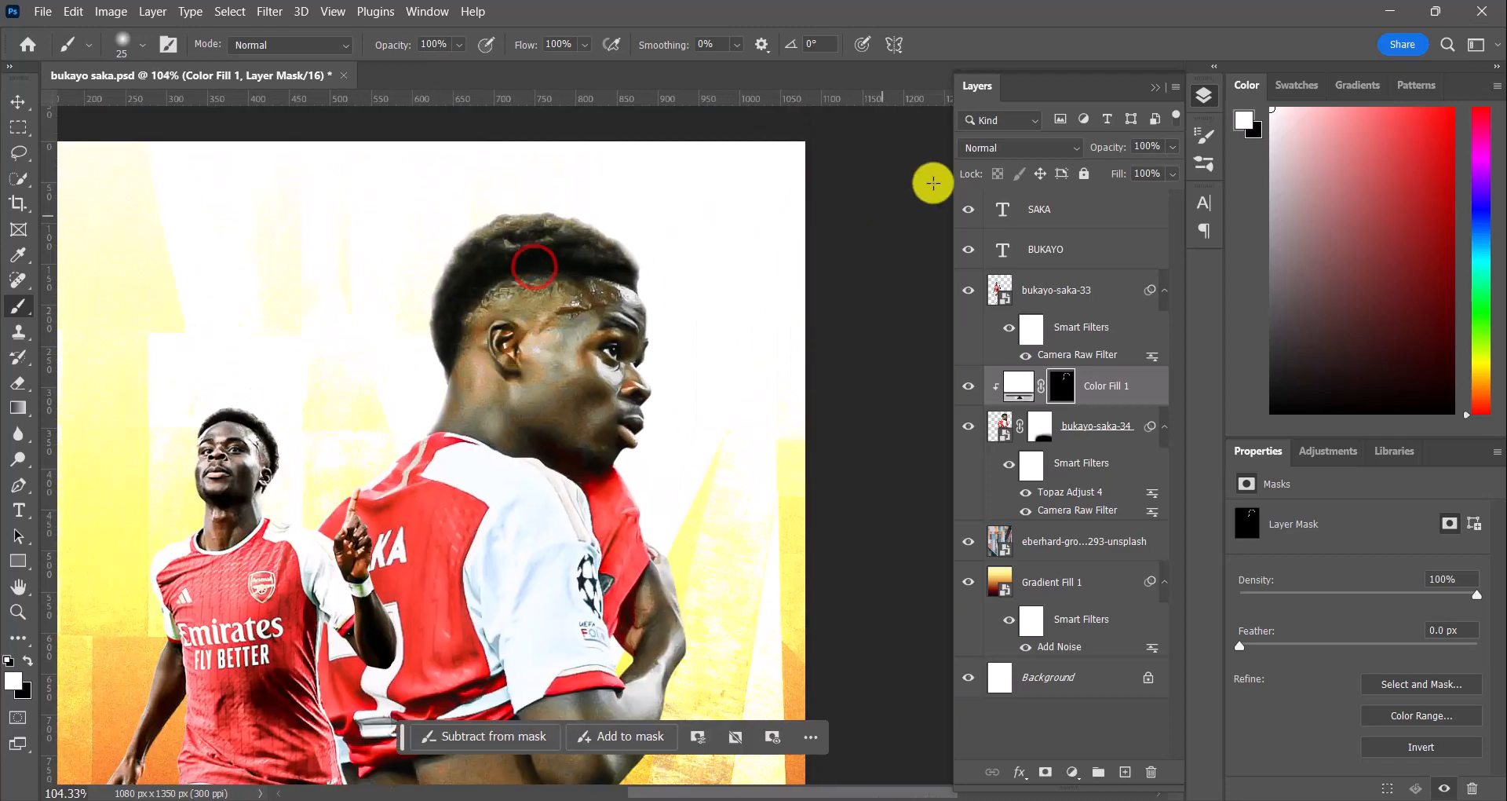
Step: Set the white fill layer's blend mode to Linear Dodge (Add) and compare the rim light with the layer hidden and shown
left_click(1056, 147)
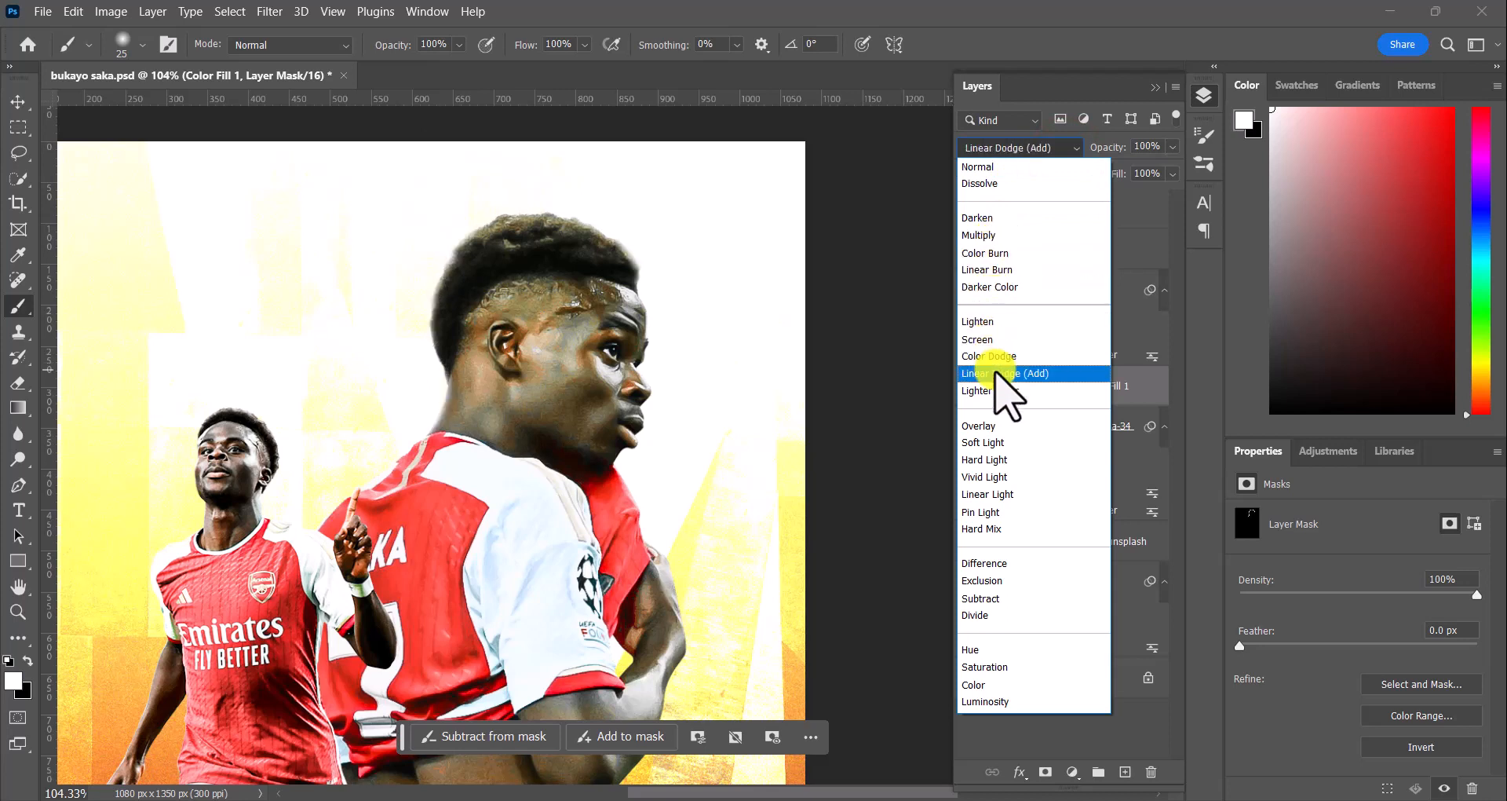
left_click(1008, 375)
left_click(967, 386)
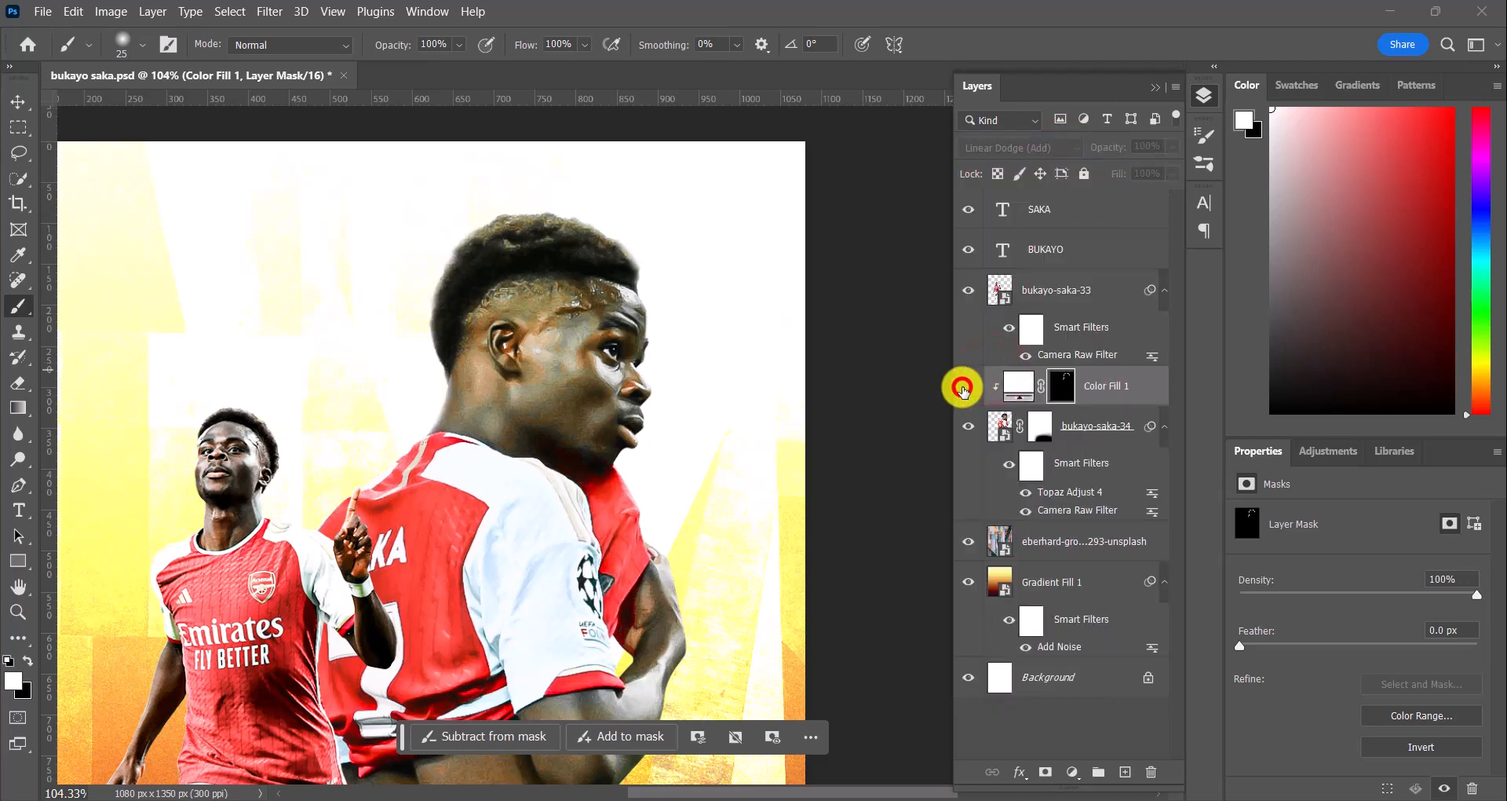
left_click(967, 386)
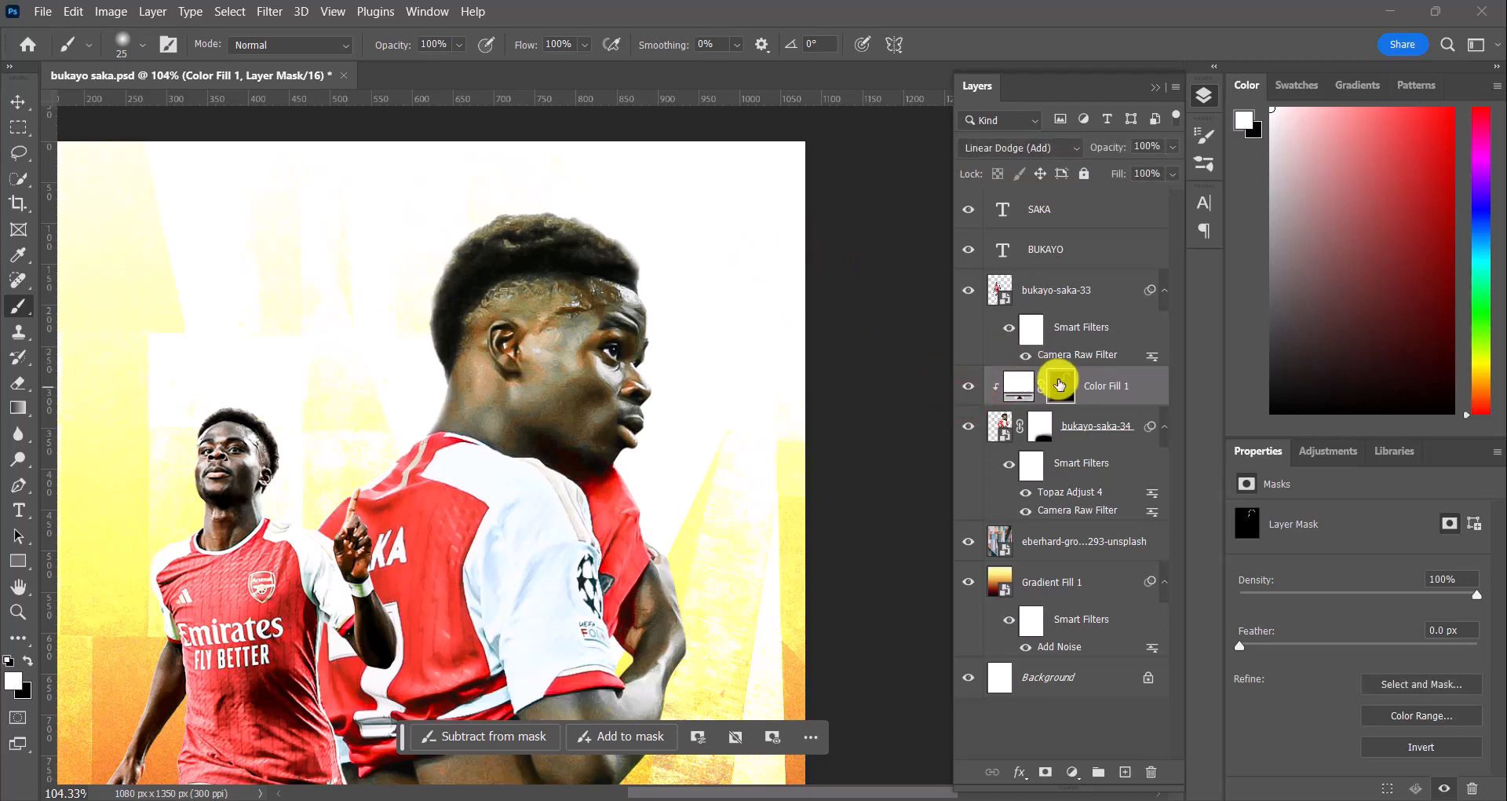
Step: Add a light pink Solid Color fill layer above the white fill layer and invert its mask to black
left_click(1095, 391)
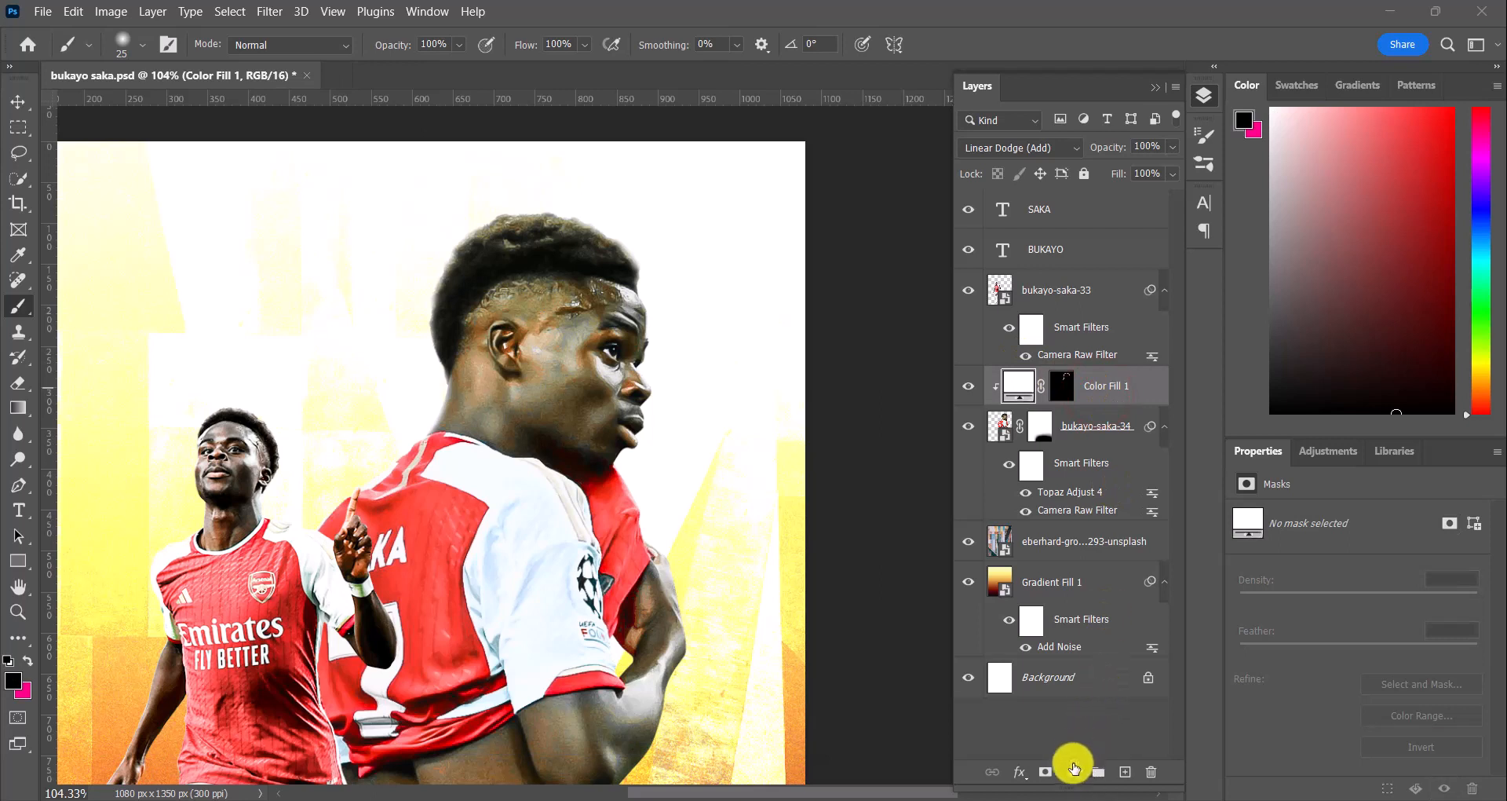
left_click(1070, 773)
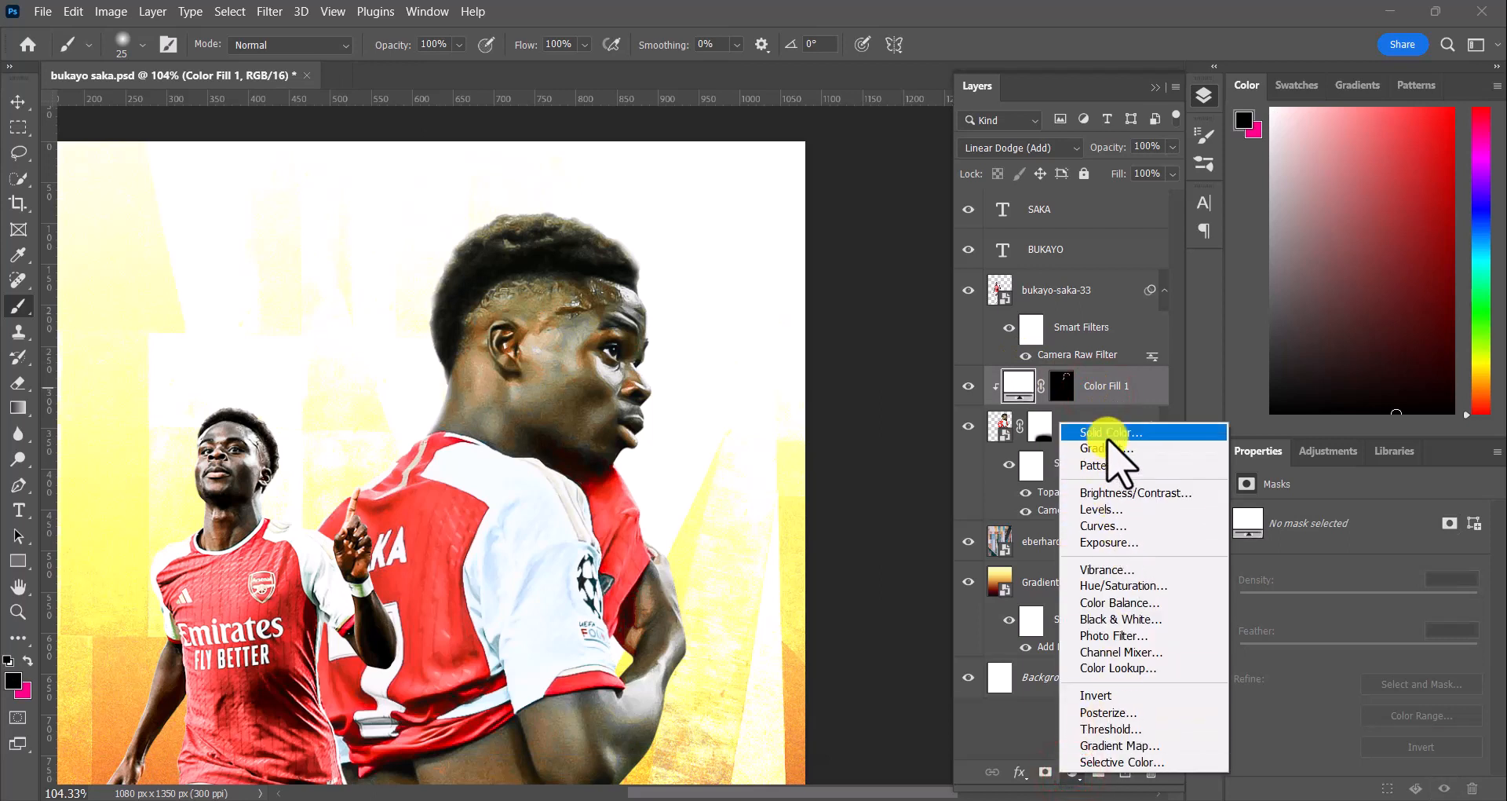
left_click(1108, 437)
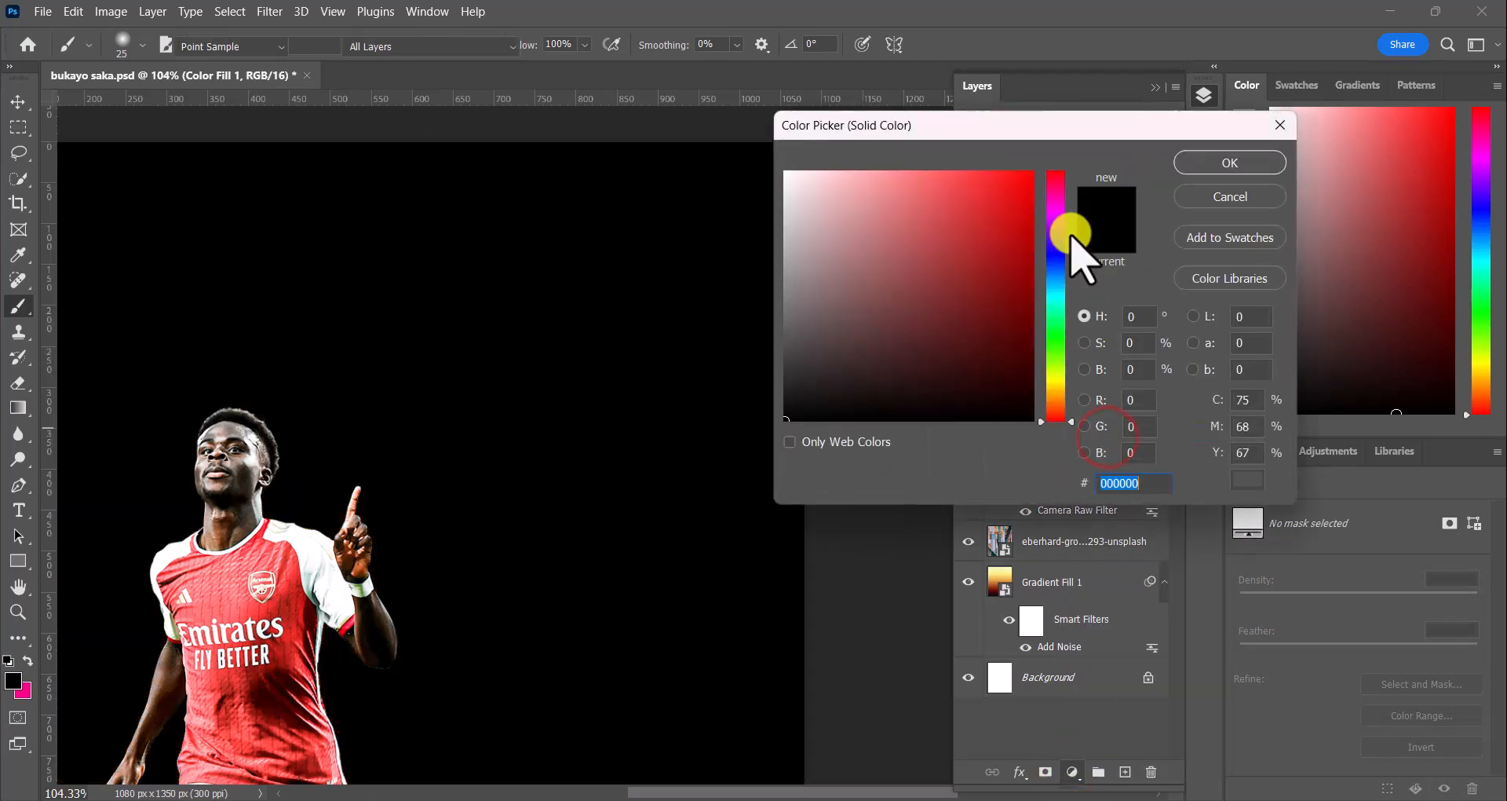
left_click(956, 315)
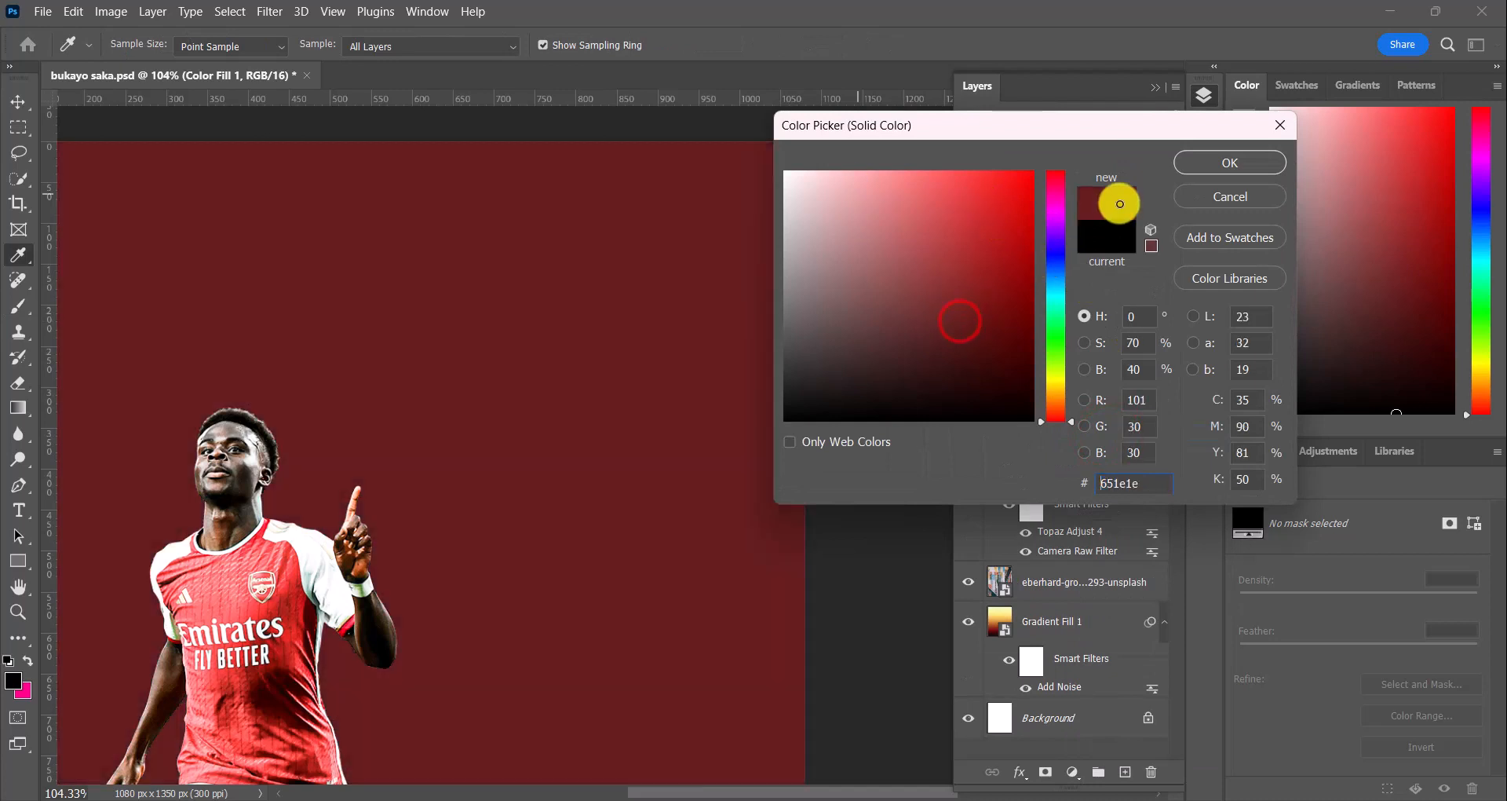
left_click(859, 191)
left_click(1230, 162)
left_click(1060, 385)
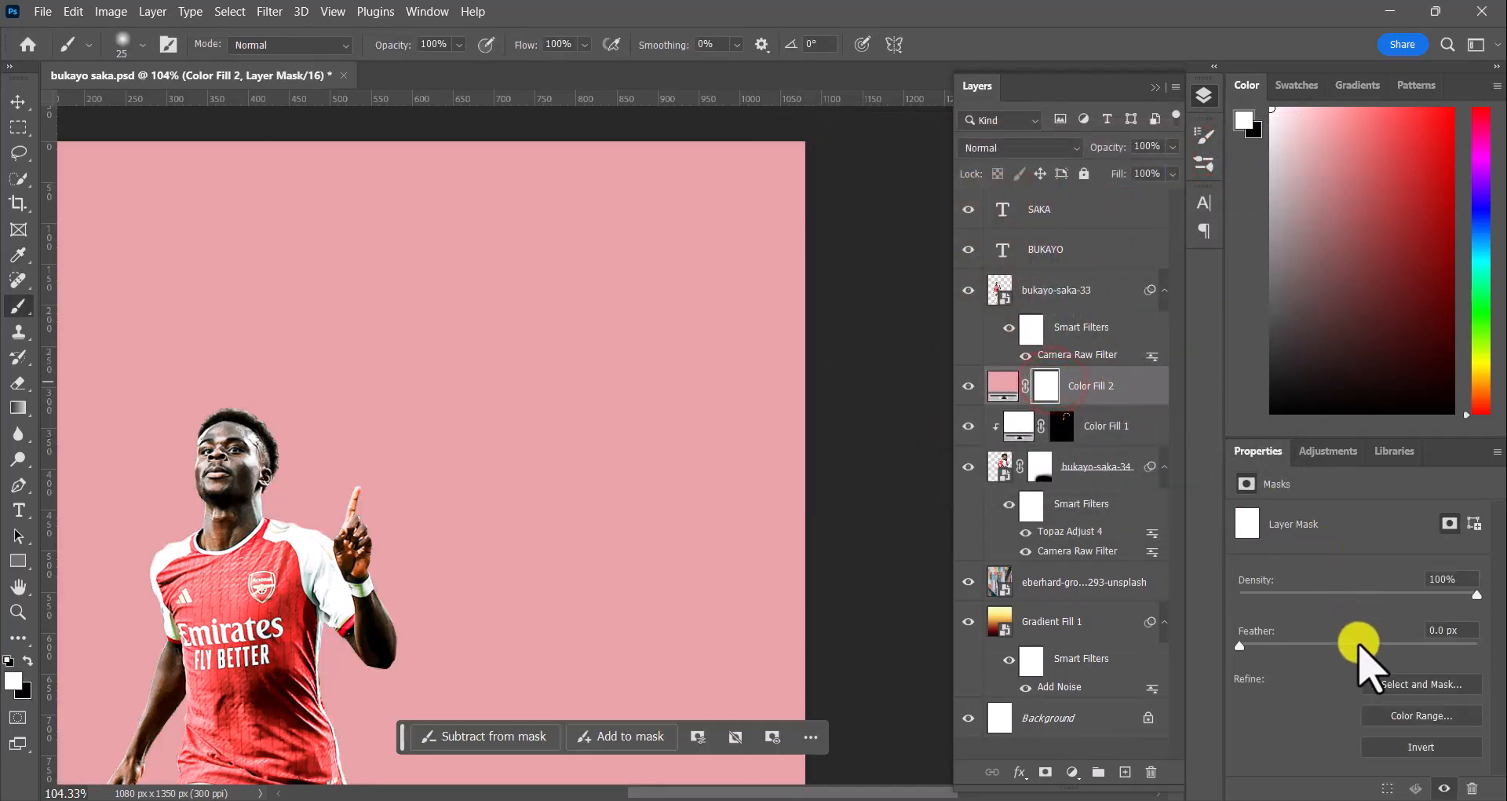
left_click(1396, 746)
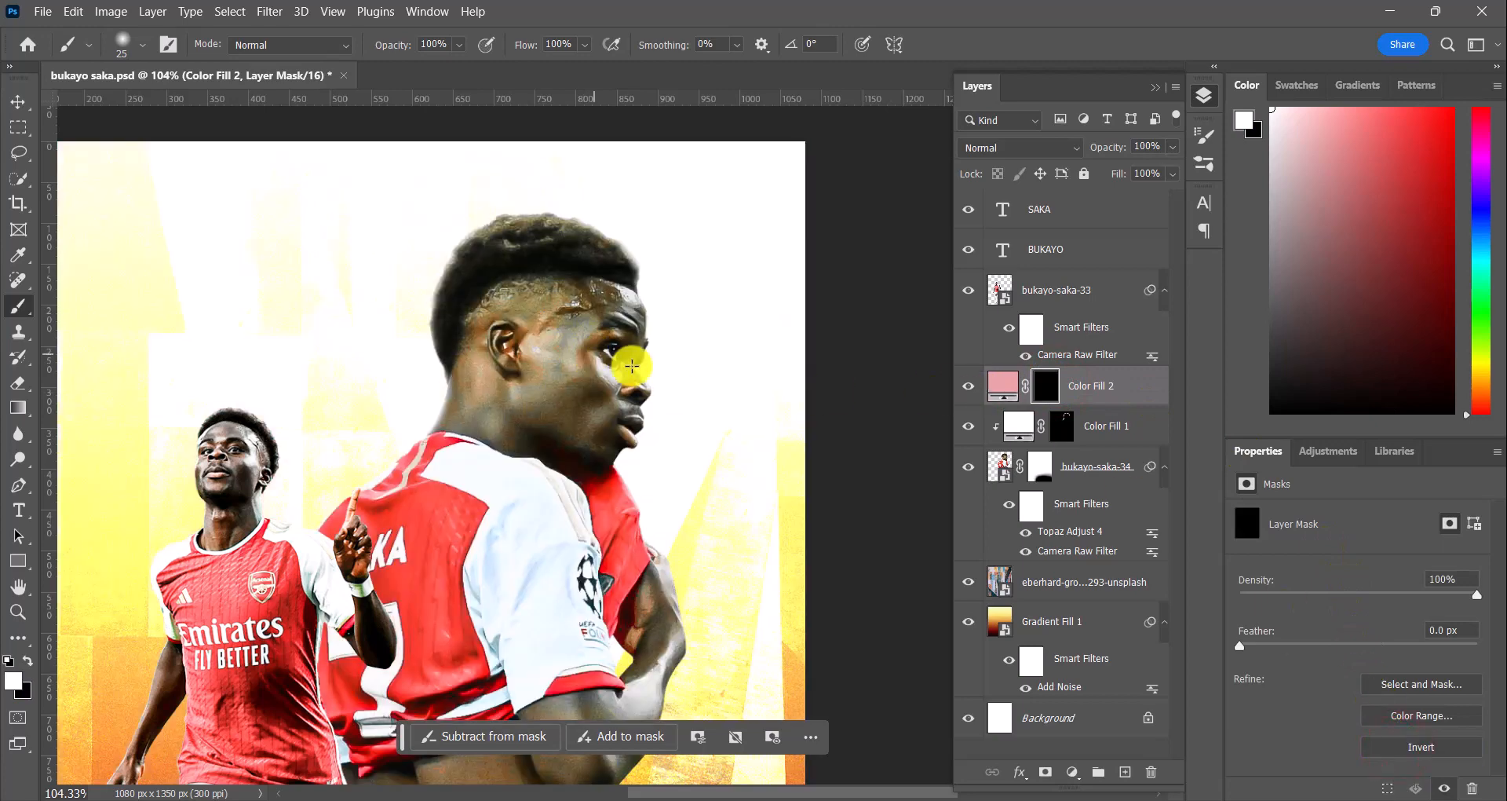
Step: Examine the larger player's head and rim light up close and within the whole poster
scroll(604, 365, "down", 4)
left_click_drag(539, 440, 619, 400)
scroll(669, 276, "up", 3)
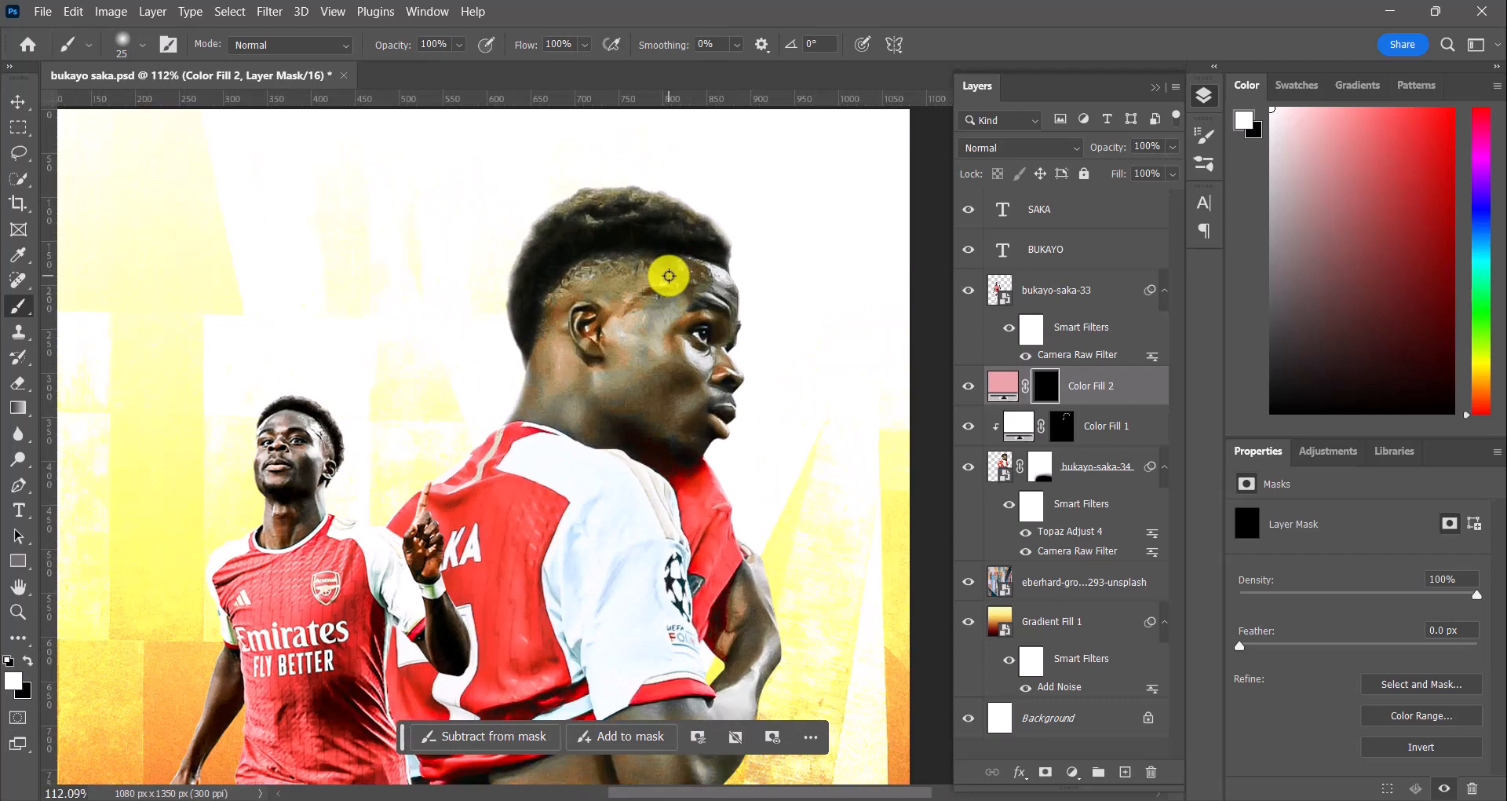
scroll(669, 275, "down", 5)
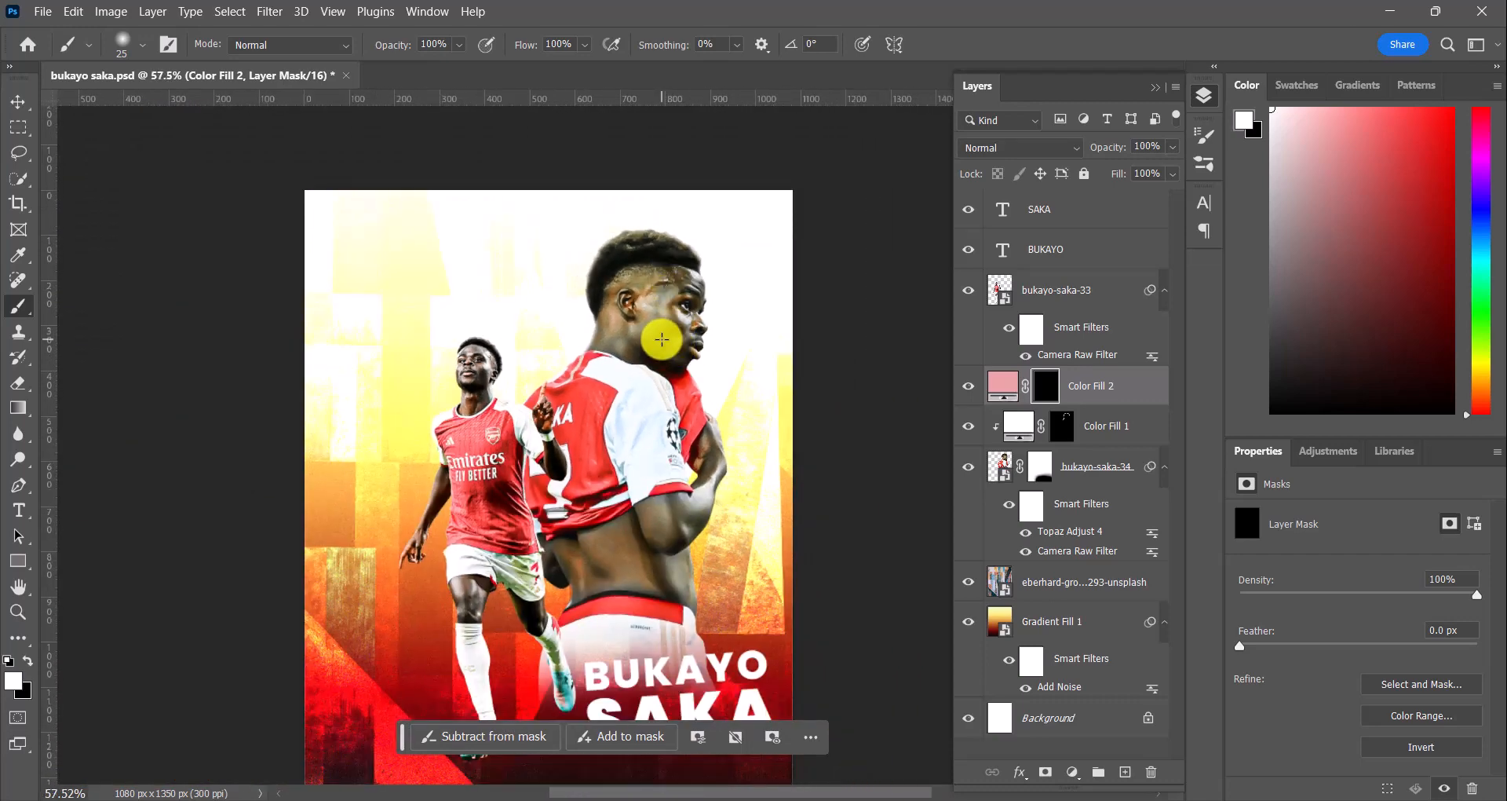
scroll(686, 305, "down", 1)
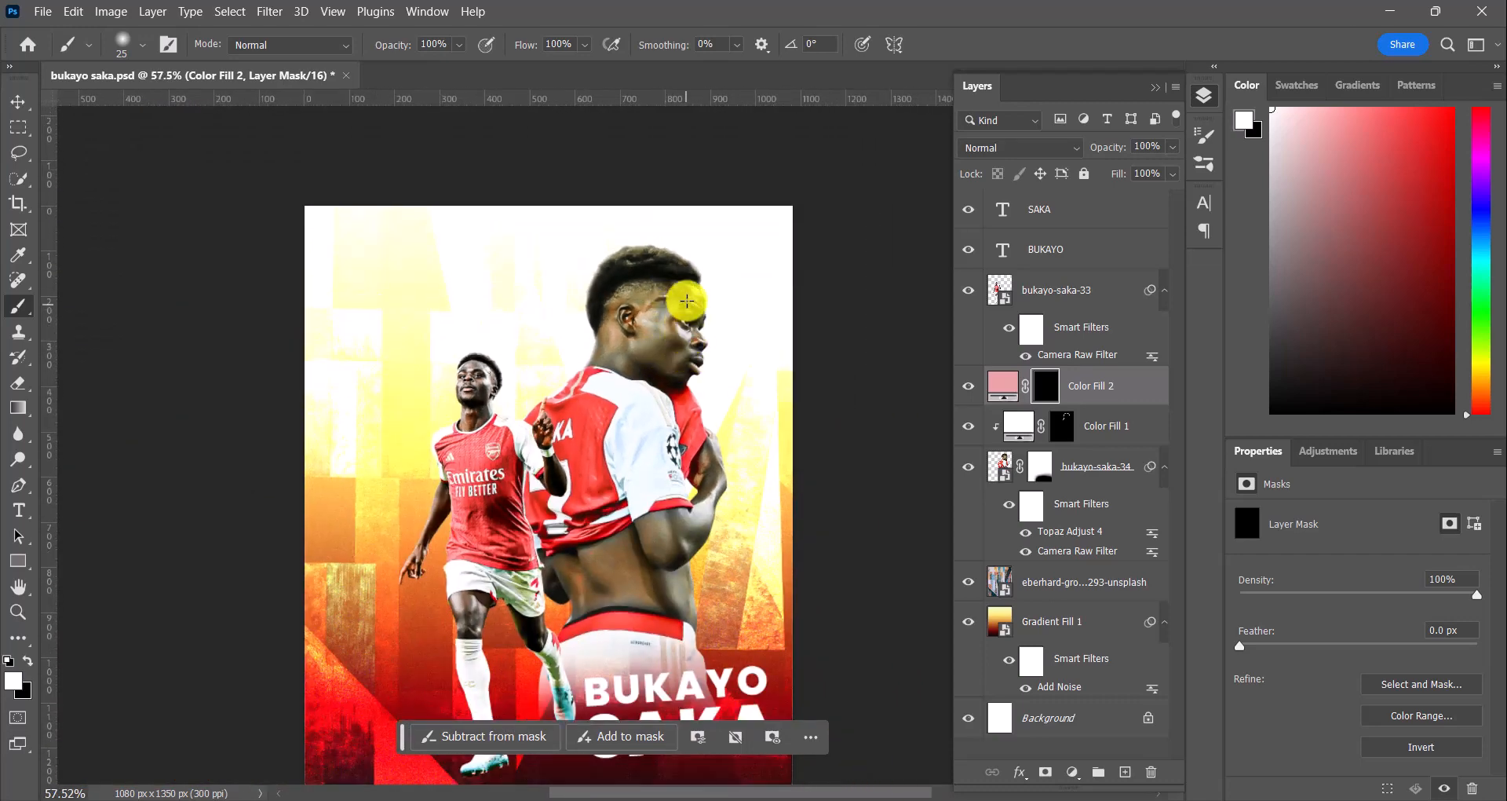
scroll(699, 267, "up", 4)
scroll(704, 260, "up", 1)
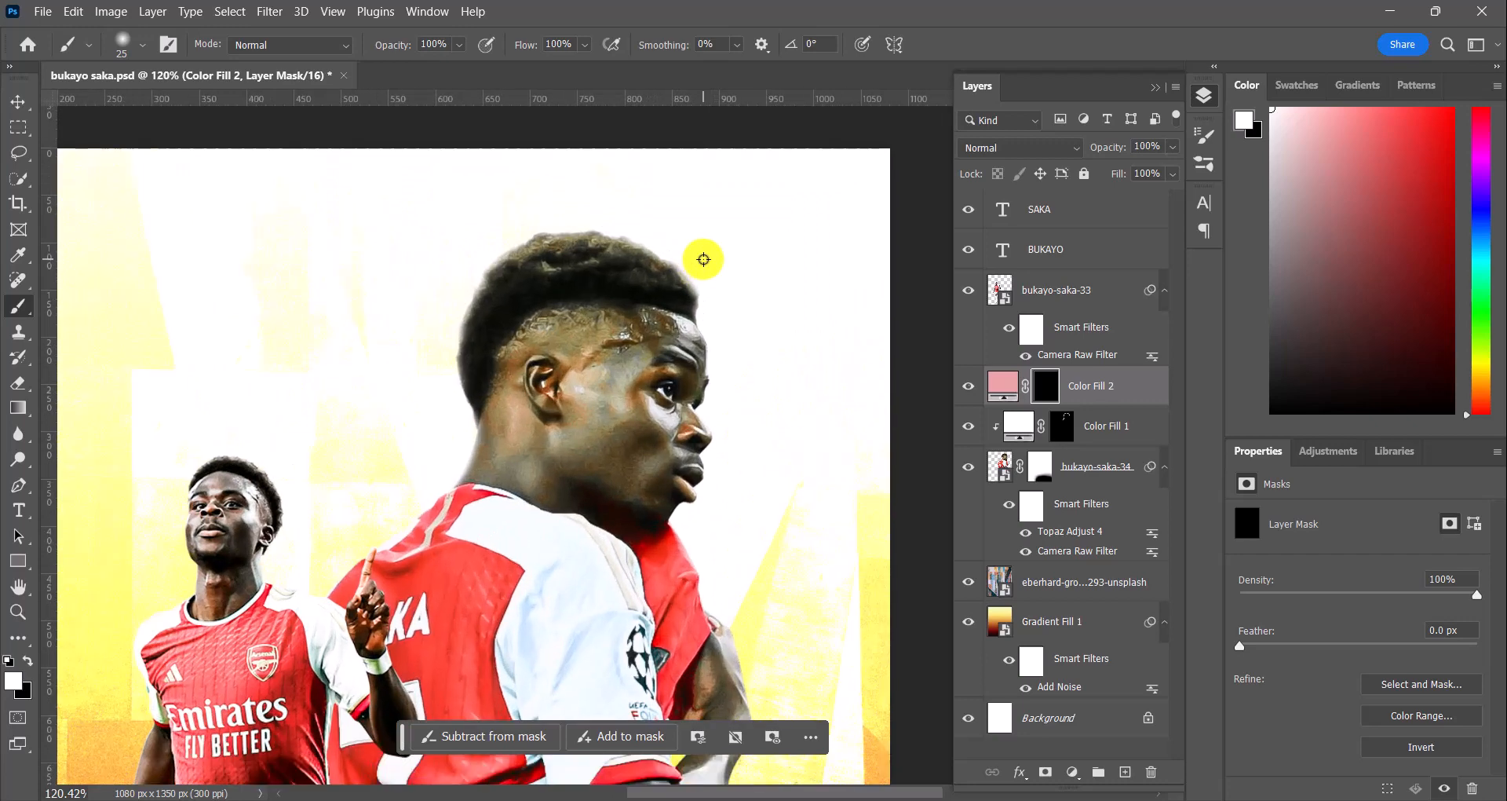
scroll(703, 259, "up", 1)
scroll(703, 259, "up", 1)
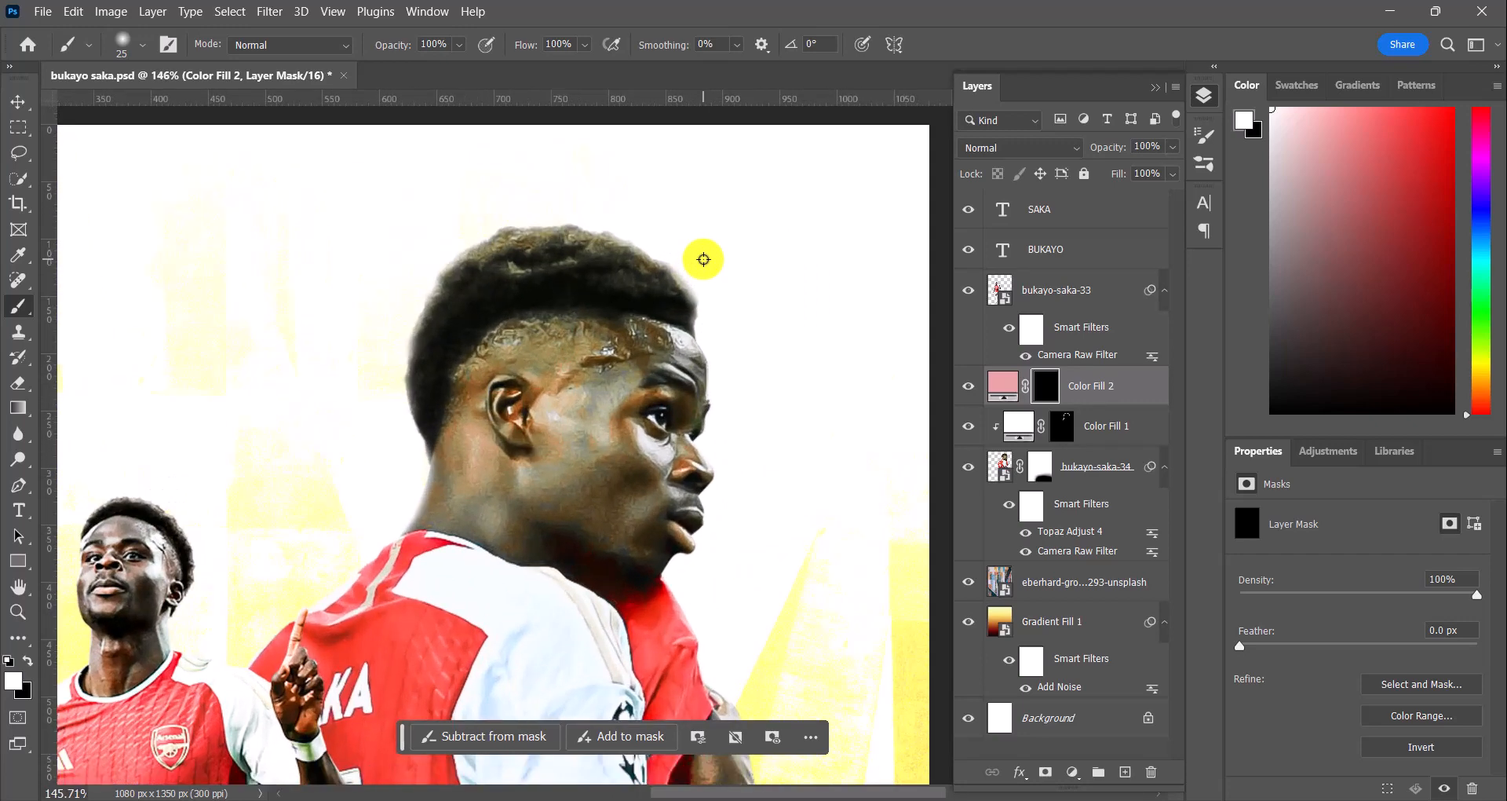
Step: Set the brush size to 88 px and clip the pink fill layer to the larger player's layer
left_click(142, 45)
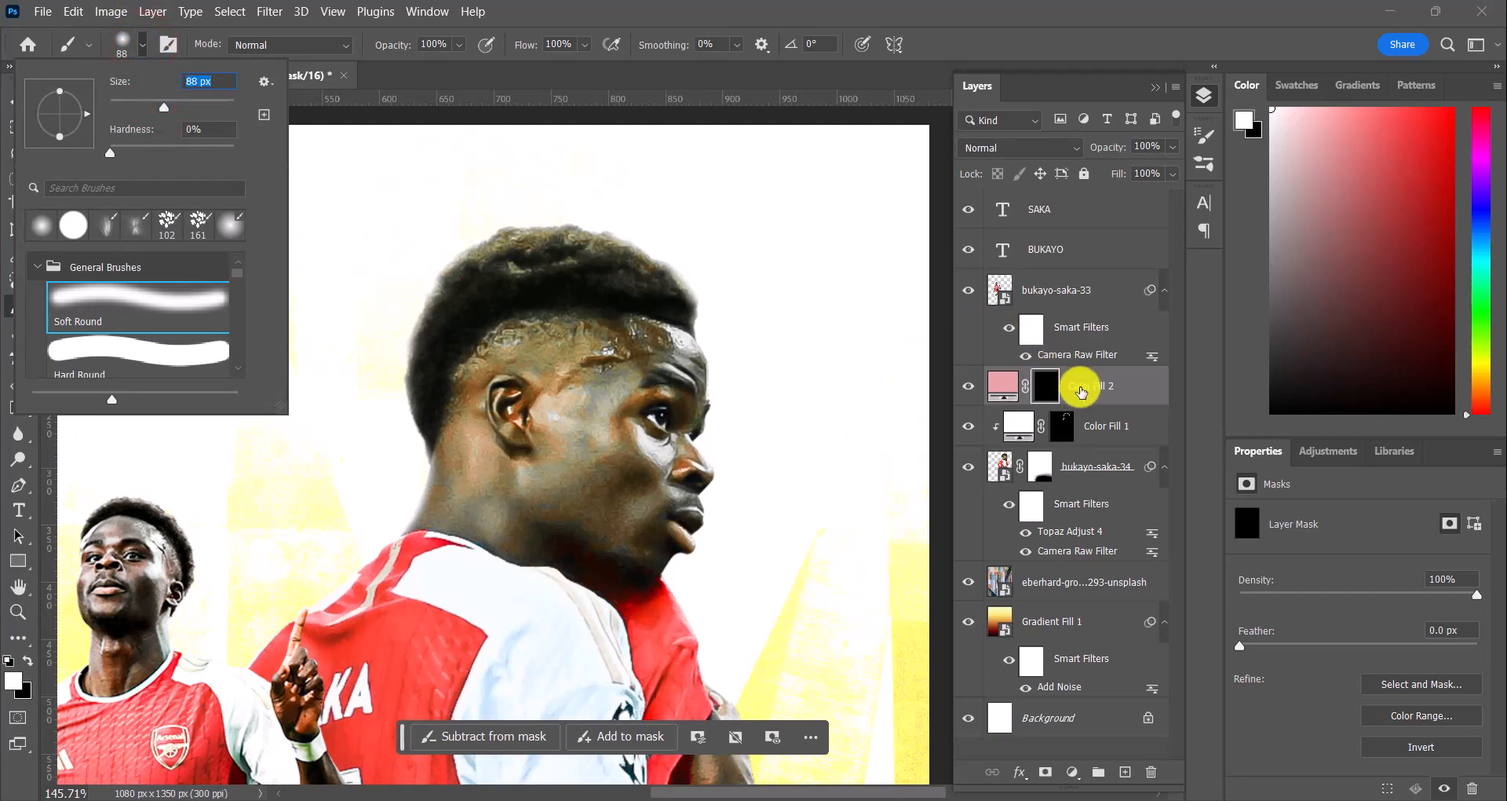
left_click(1077, 388)
left_click(1075, 404, "alt")
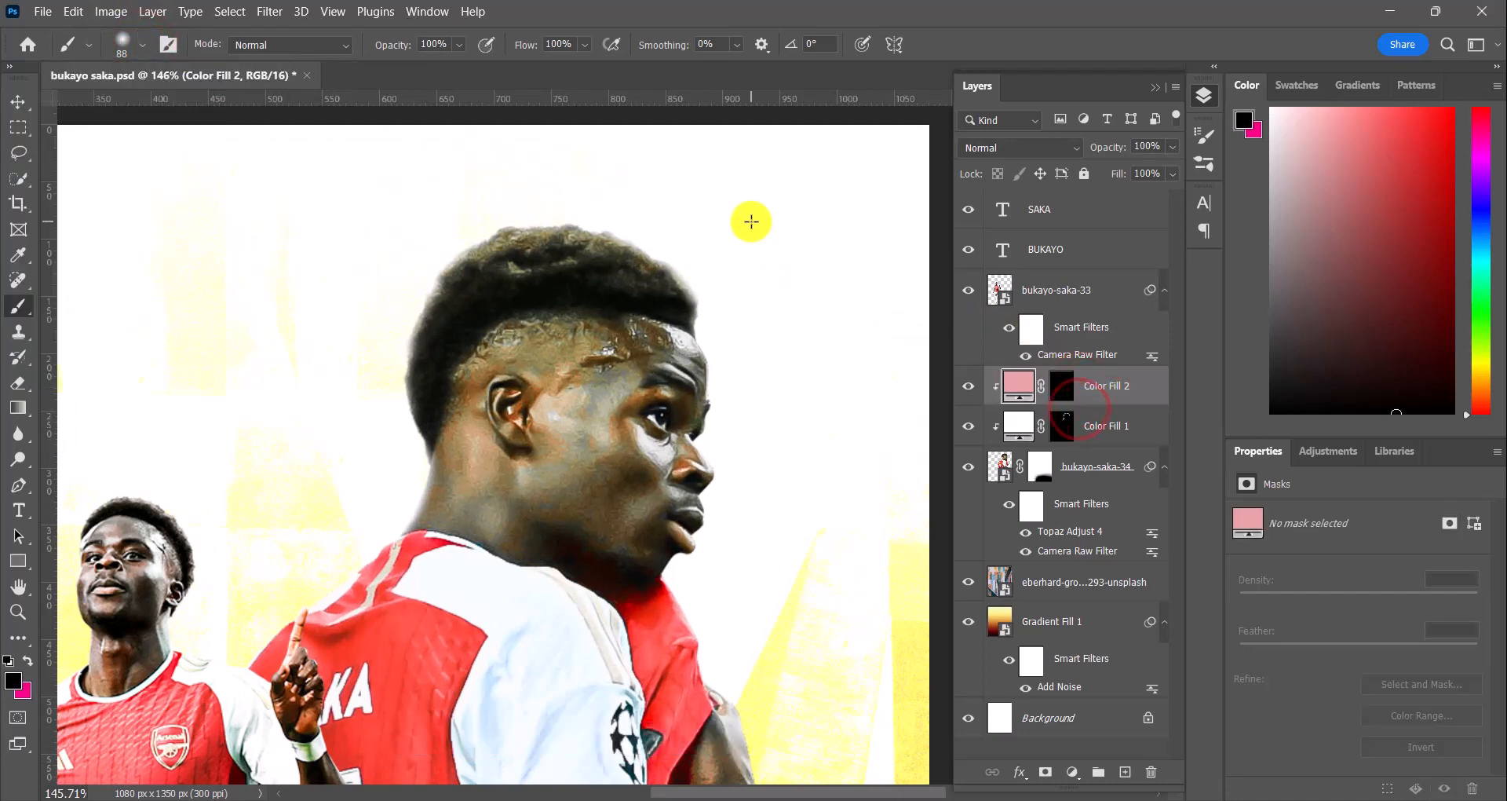
left_click_drag(724, 241, 676, 212)
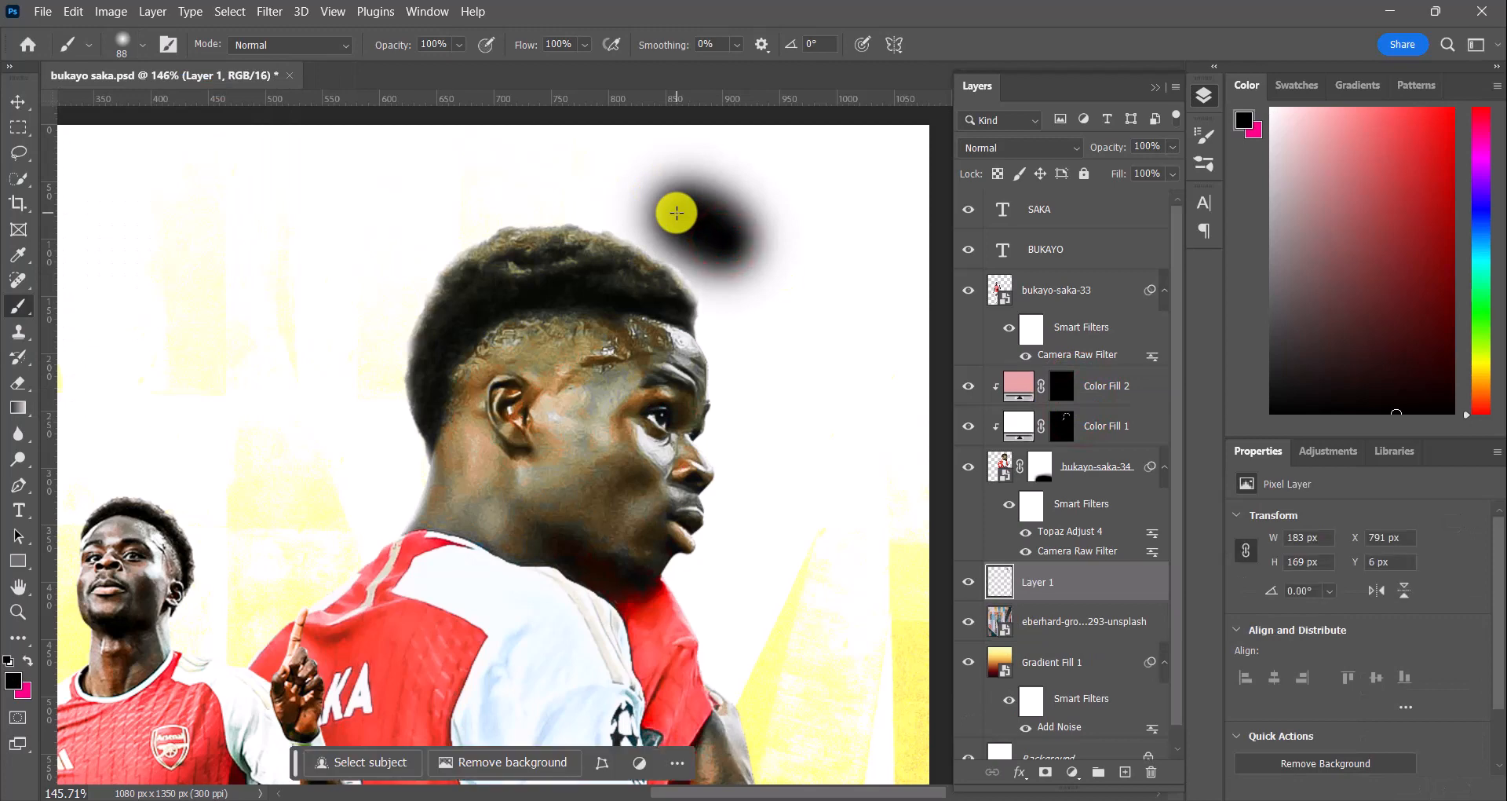
key("ctrl+z")
Step: Paint with white on the pink fill's mask to add a soft pink glow around the larger player's hair and back of the neck
left_click(1060, 385)
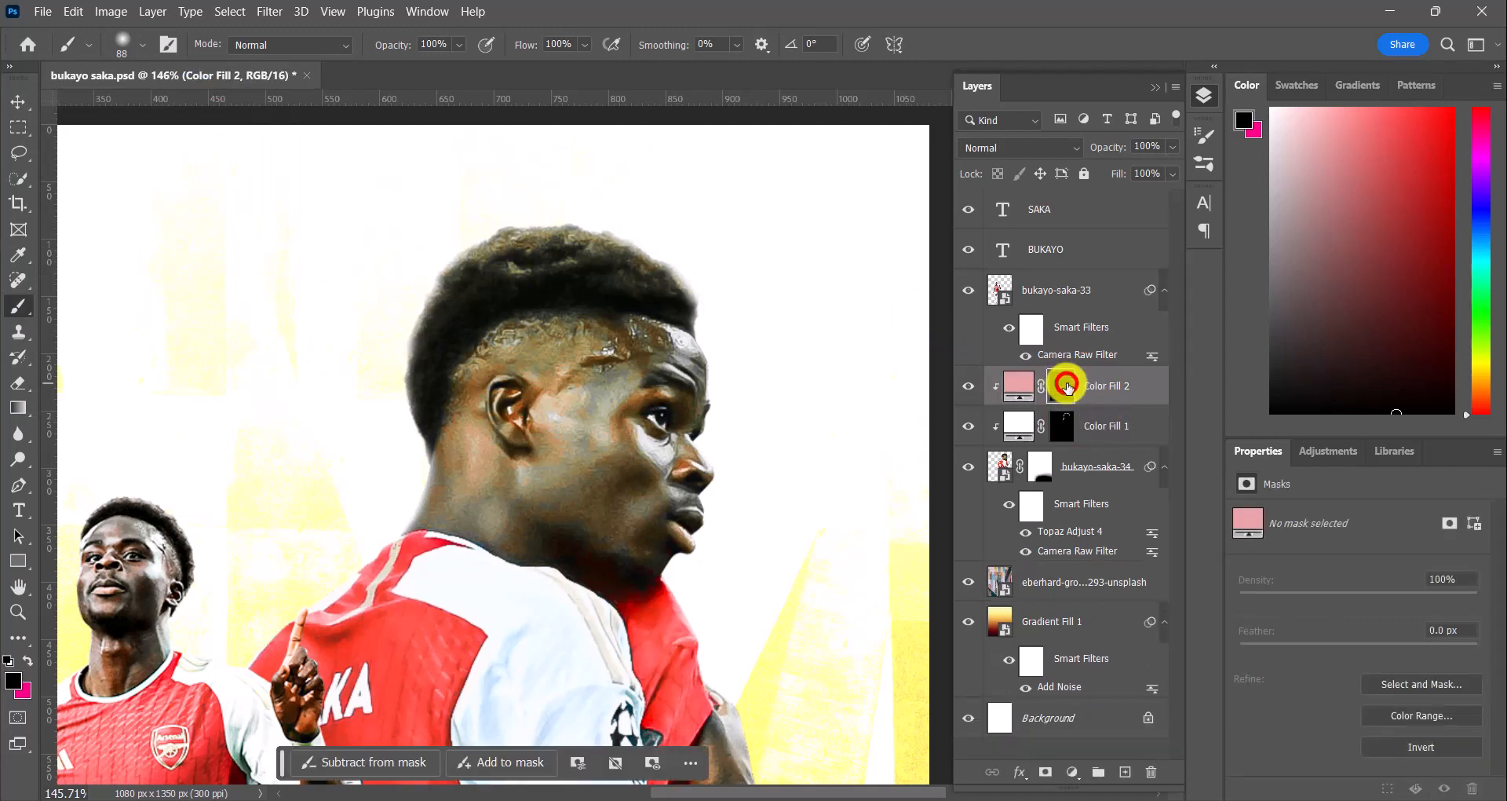
key("d")
left_click(724, 287)
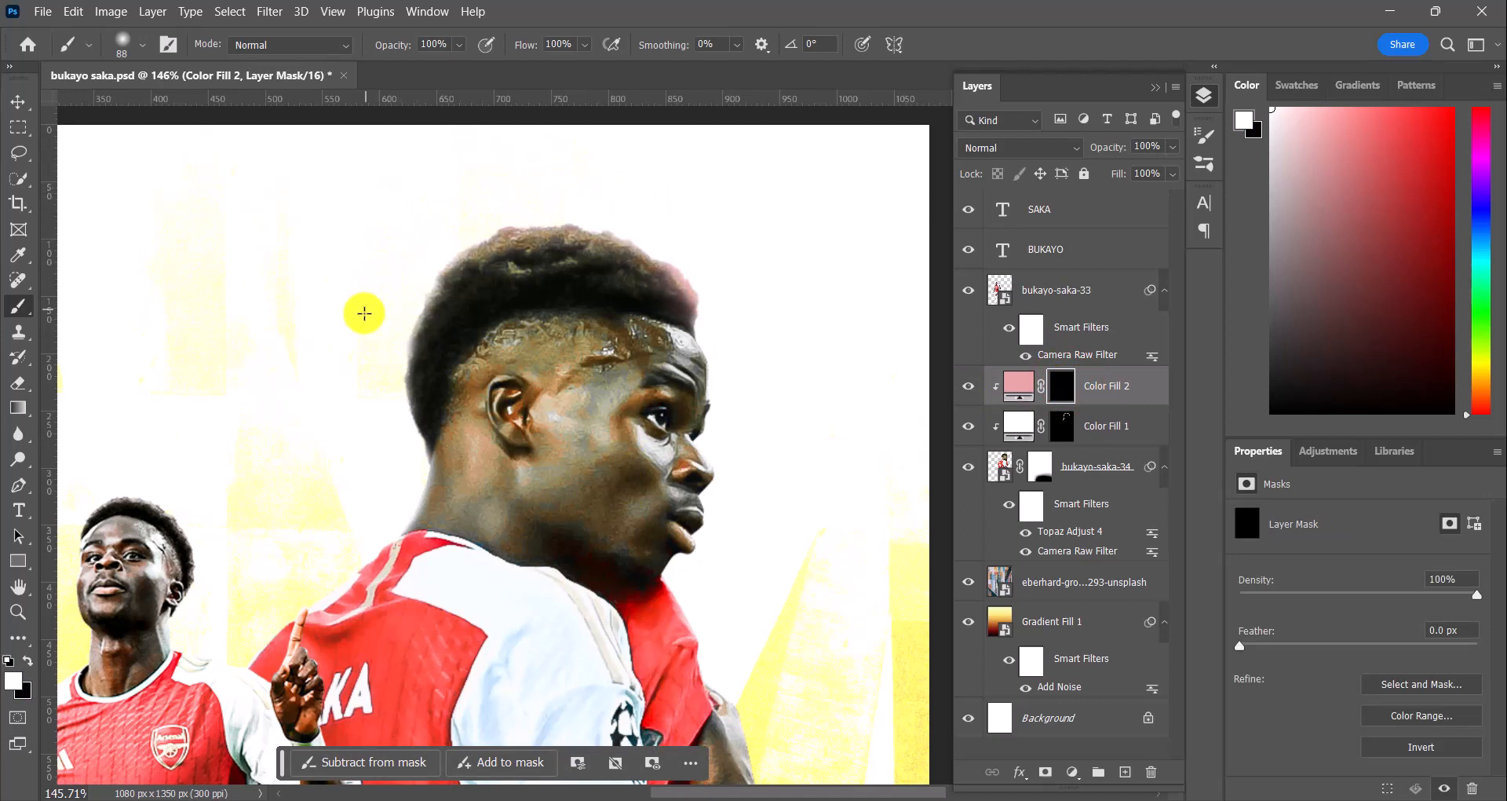
left_click_drag(496, 210, 431, 257)
key("ctrl+z")
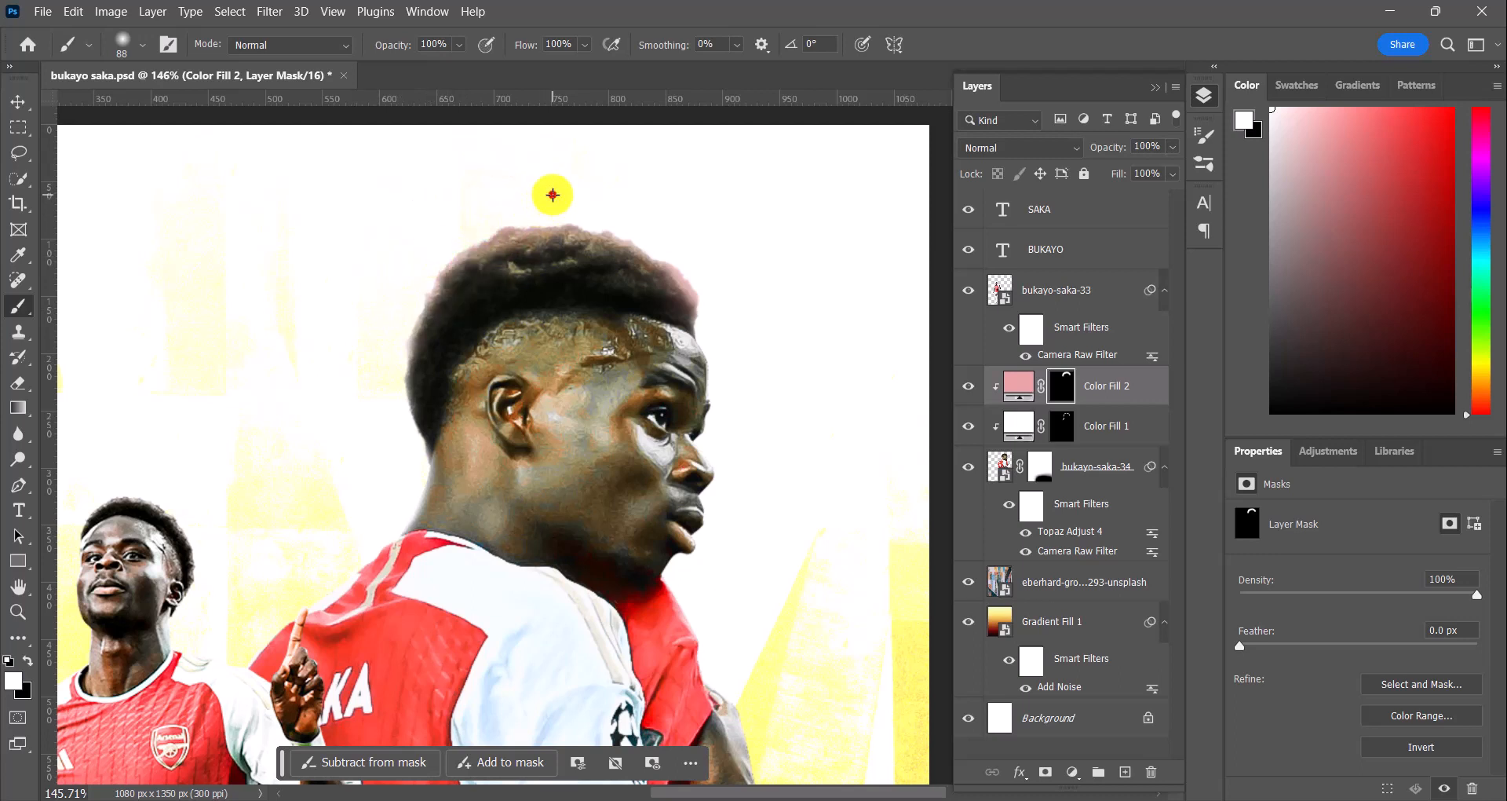
mouse_move(553, 195)
left_mouse_down()
mouse_move(473, 210)
mouse_move(403, 258)
mouse_move(382, 339)
mouse_move(401, 487)
mouse_move(357, 533)
left_mouse_up()
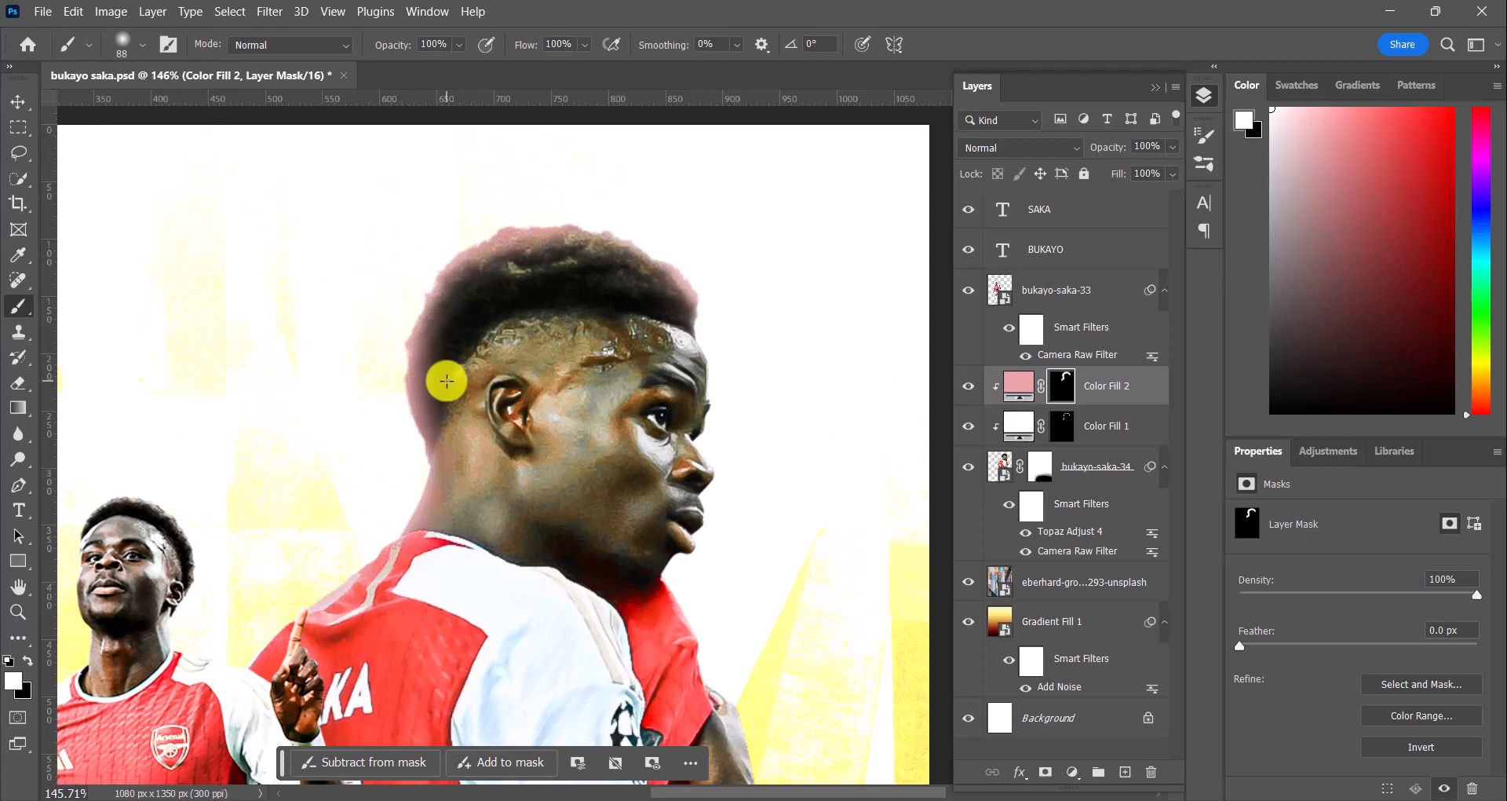
scroll(447, 377, "down", 3)
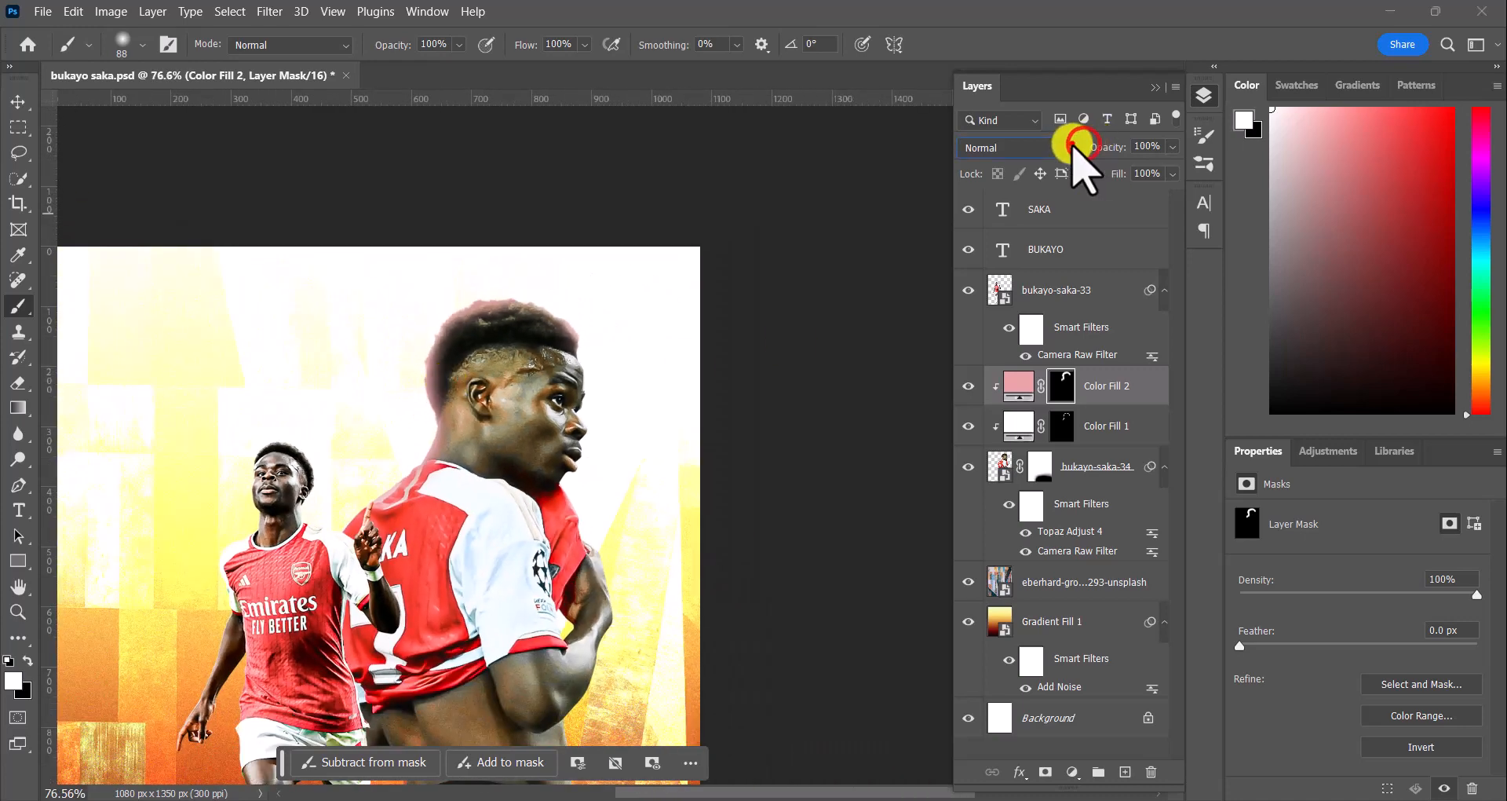
Step: Try the Overlay blend mode on the pink fill layer and check the glow around the larger player's head
left_click(1078, 147)
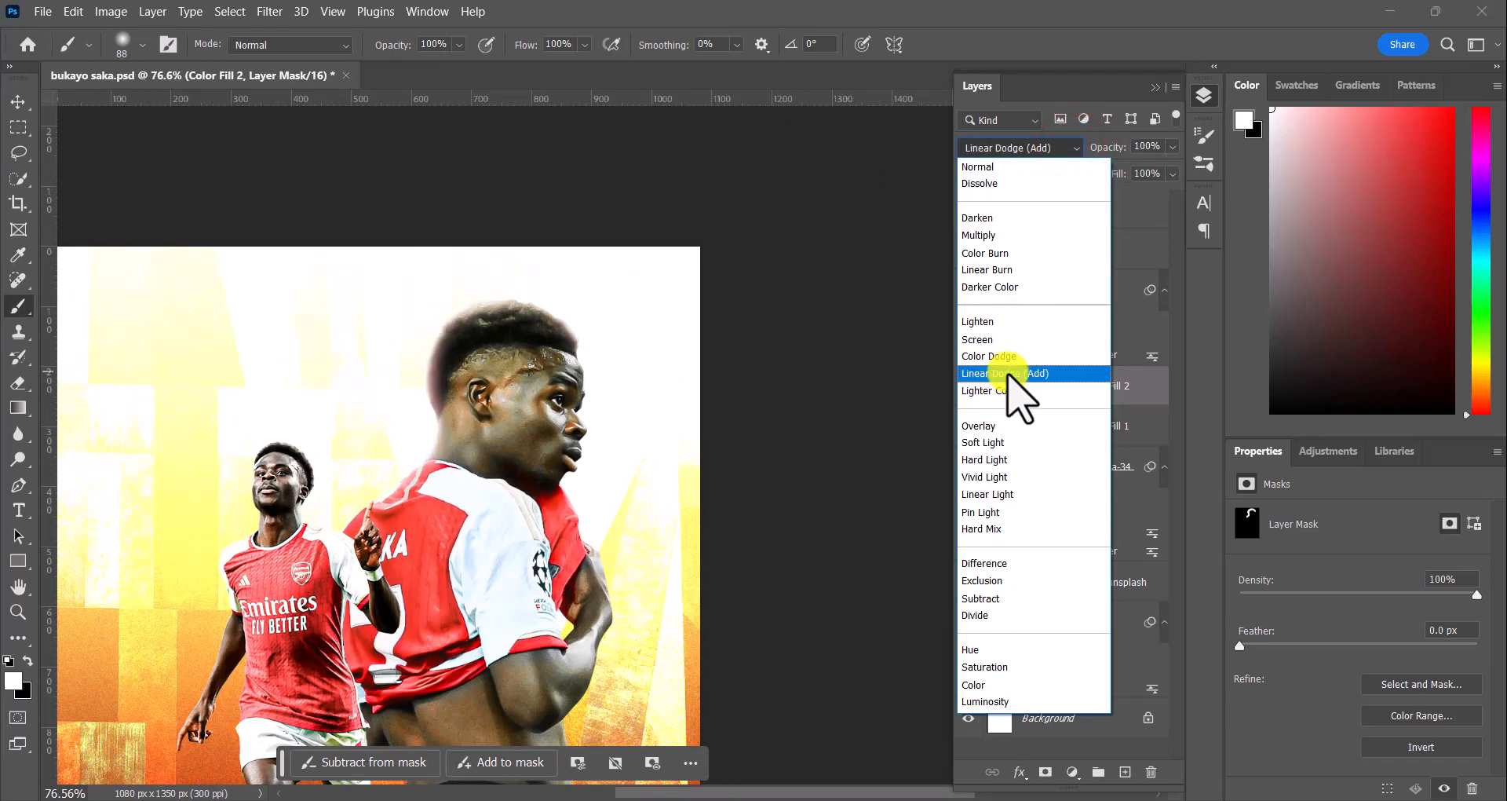
left_click(990, 425)
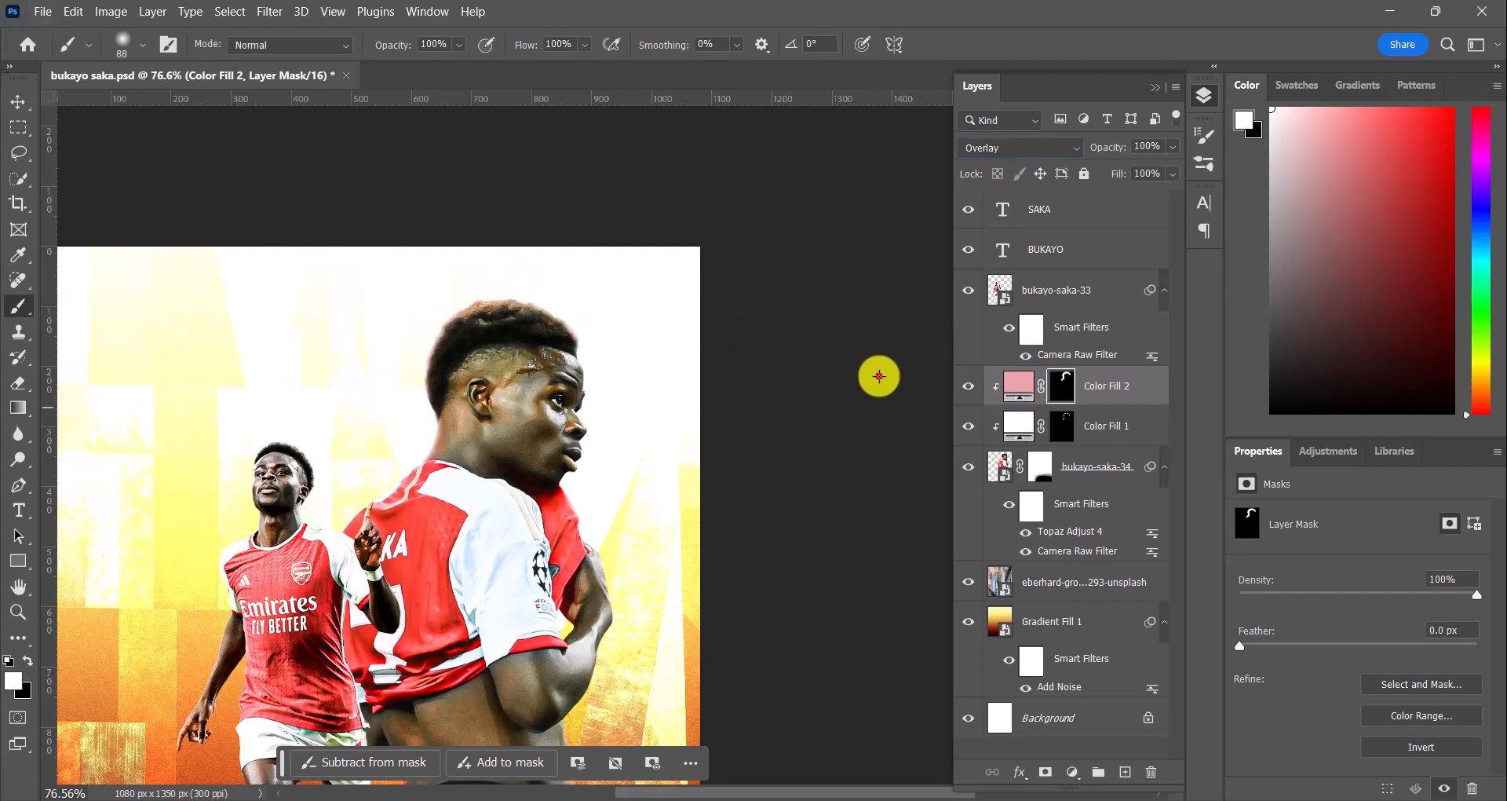
left_click(19, 102)
scroll(508, 380, "up", 4)
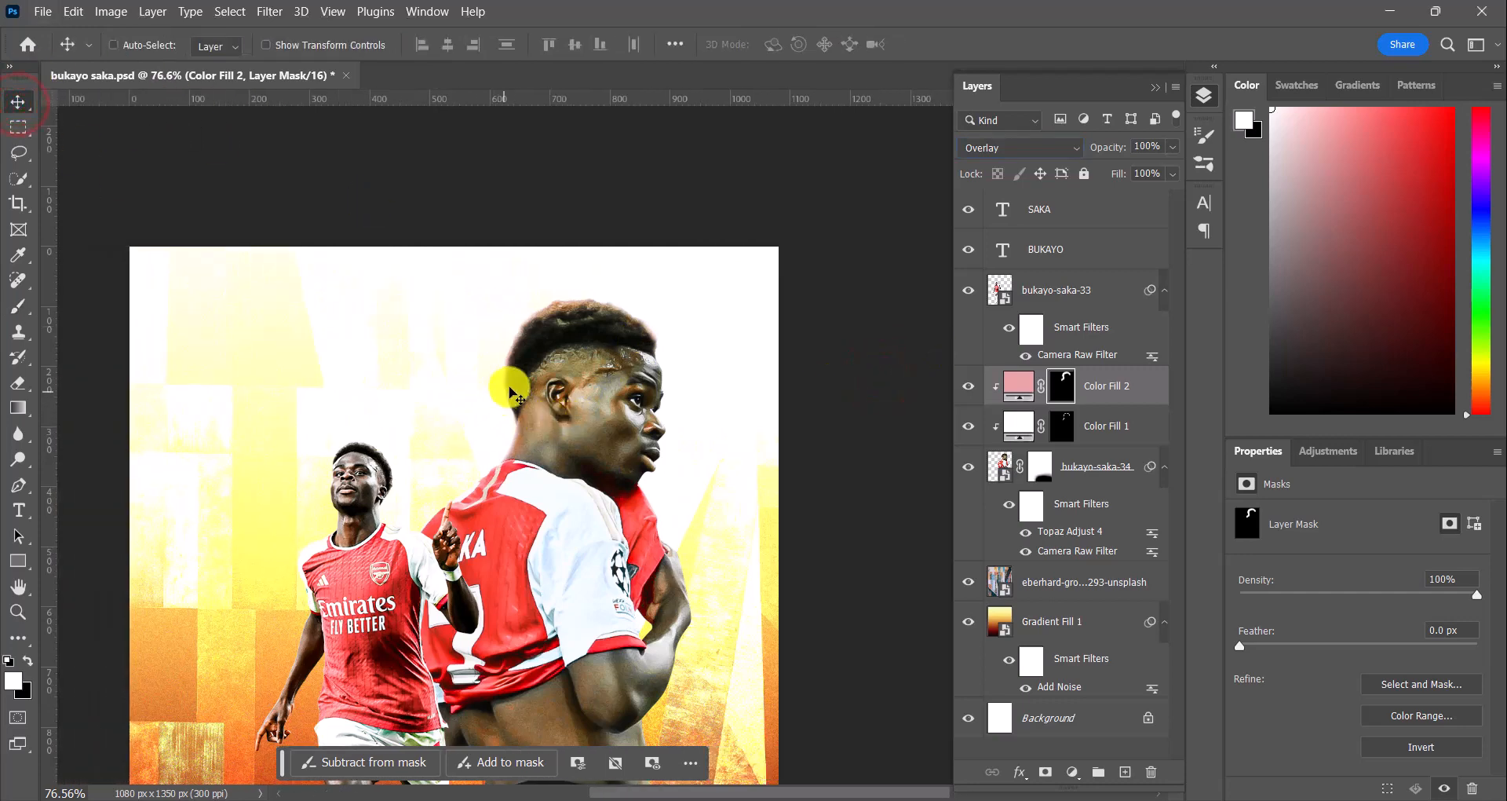
scroll(544, 365, "up", 3)
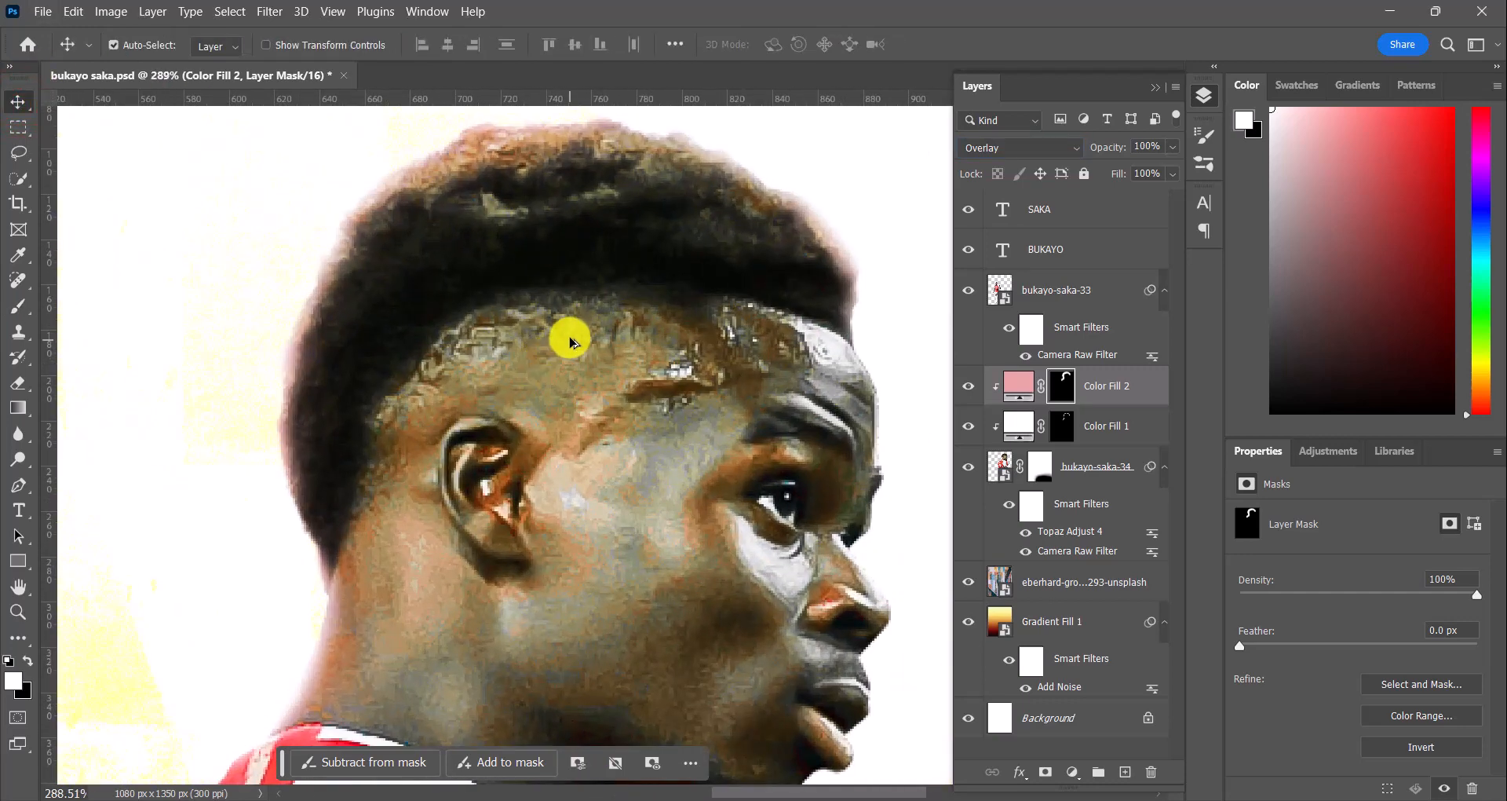
Step: Set the pink fill layer's blend mode to Linear Dodge (Add) and adjust its opacity
left_click(1049, 147)
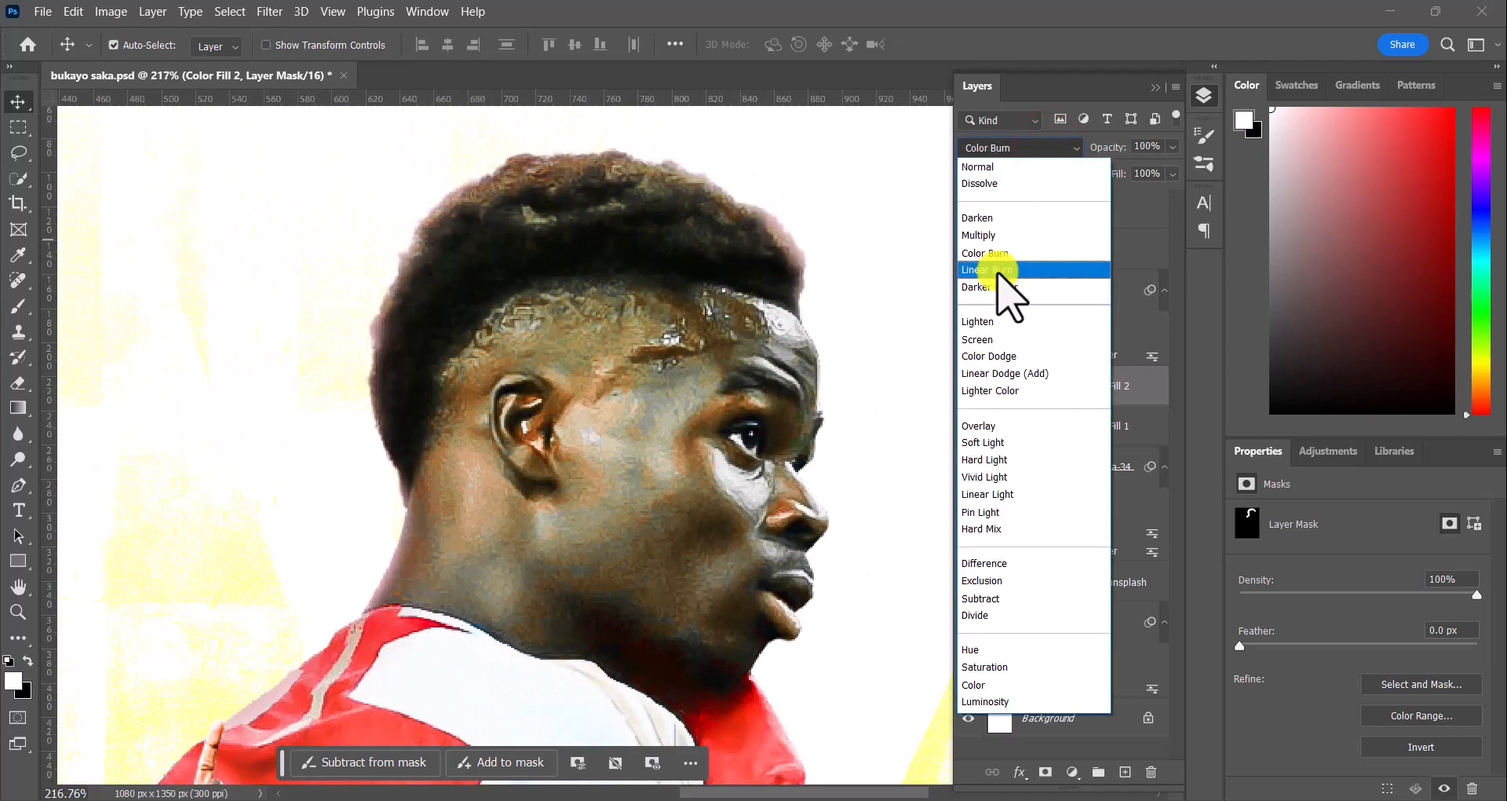
left_click(1008, 374)
mouse_move(1172, 147)
left_mouse_down()
mouse_move(1170, 166)
mouse_move(1136, 167)
left_mouse_up()
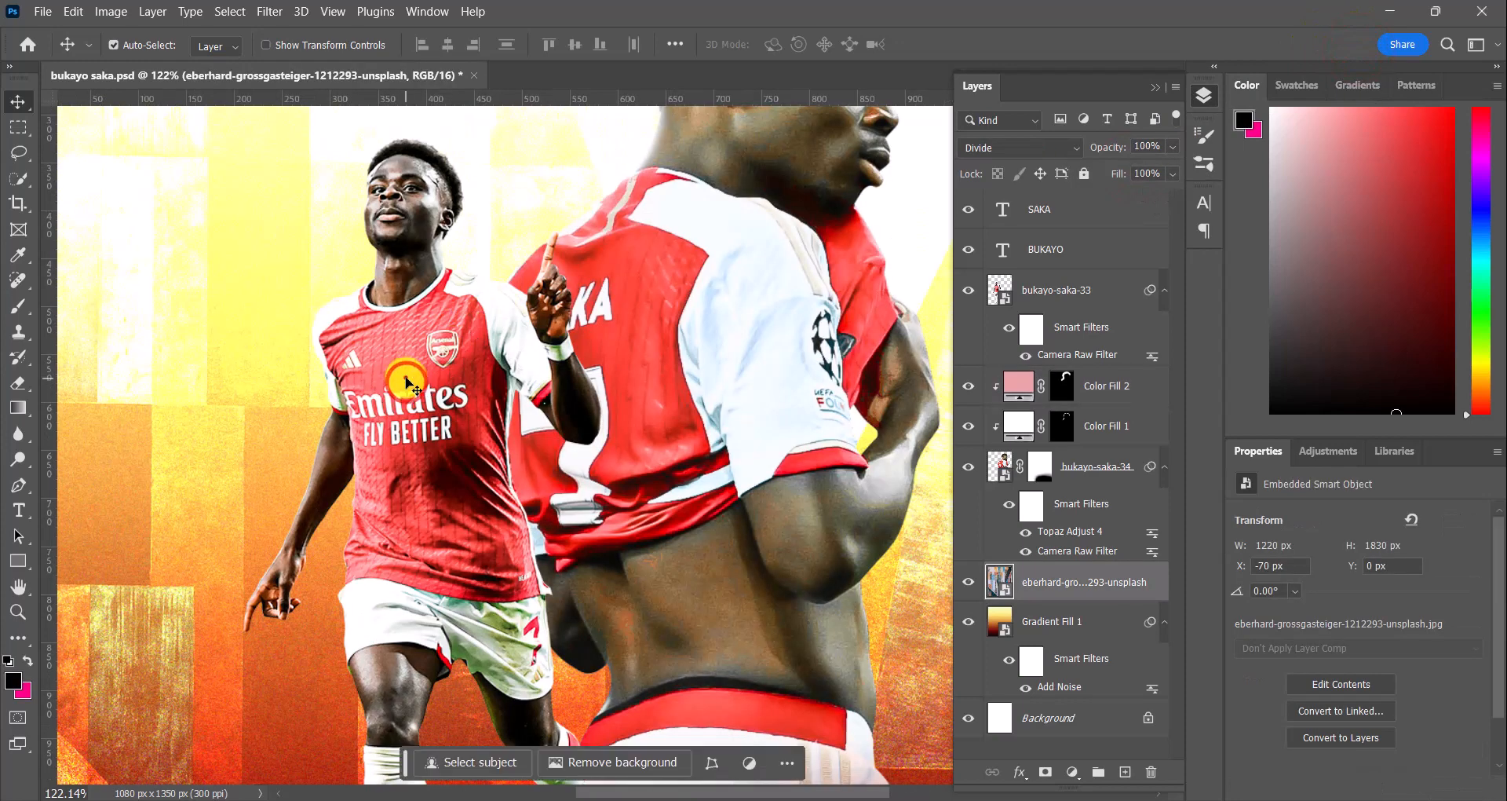
Step: Add a white (ffffff) Solid Color fill layer above the smaller player's layer and invert its mask to black
left_click(407, 384)
left_click(1072, 772)
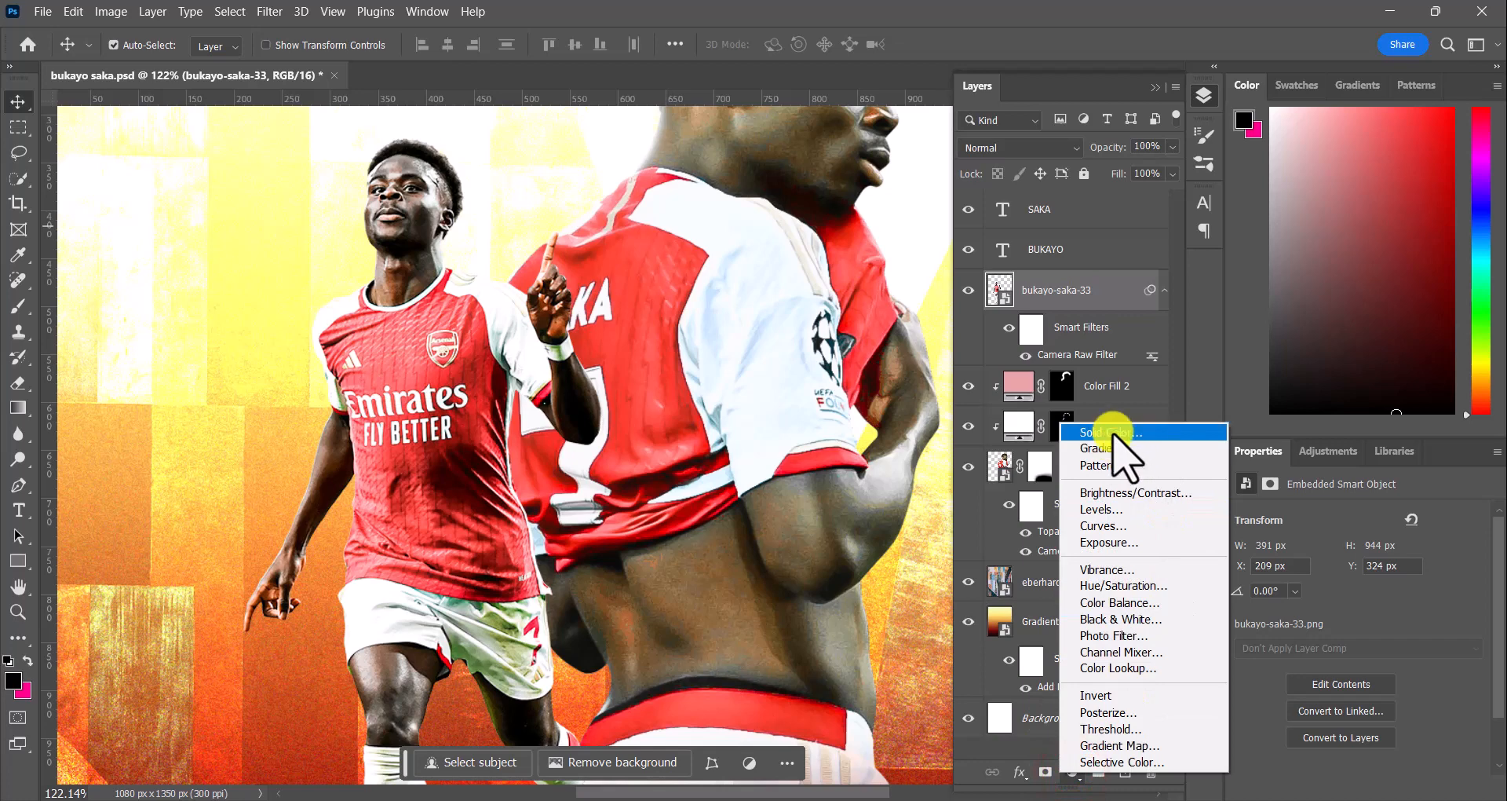
left_click(1114, 432)
type("ffffff")
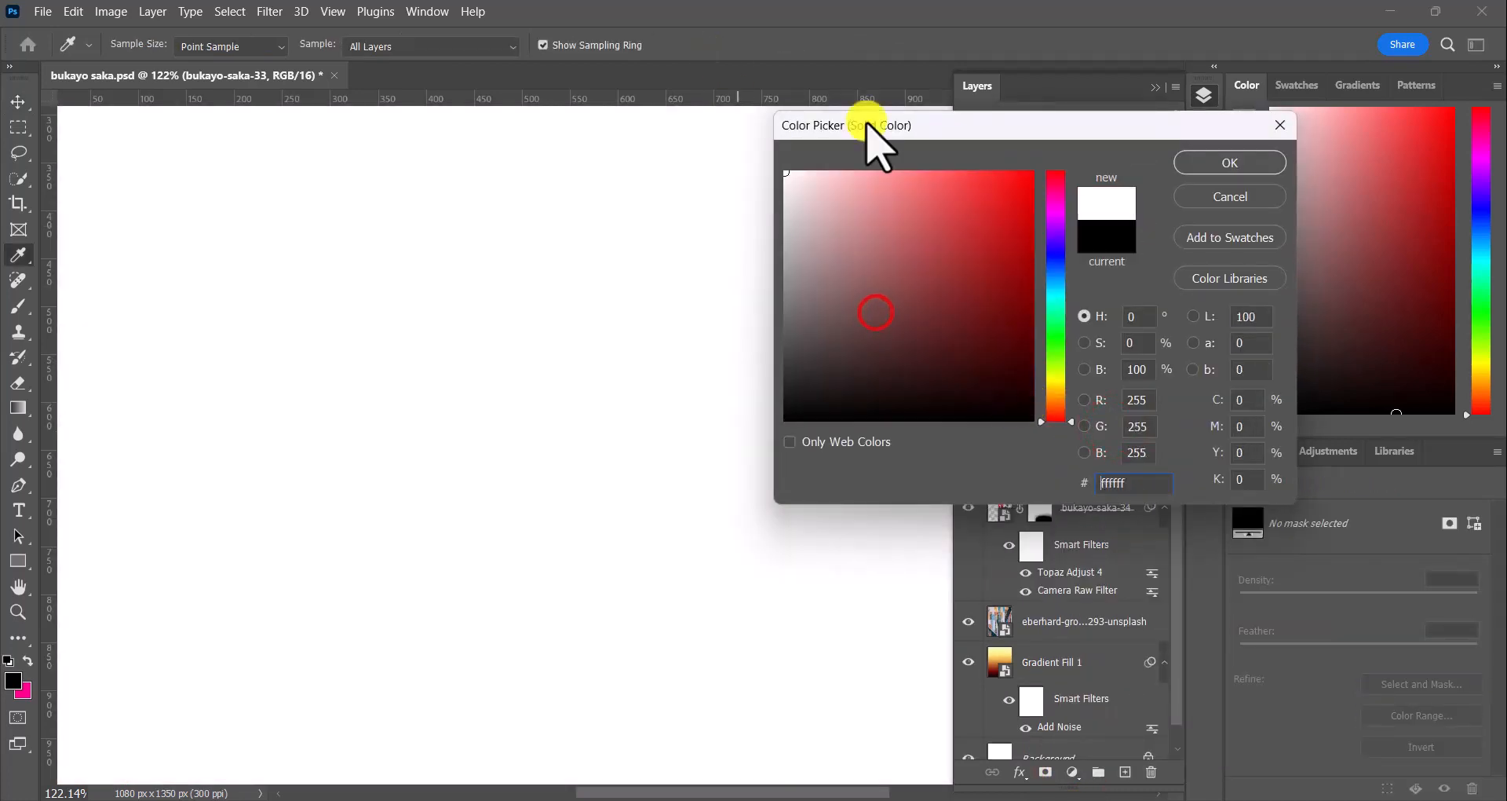
left_click(1226, 162)
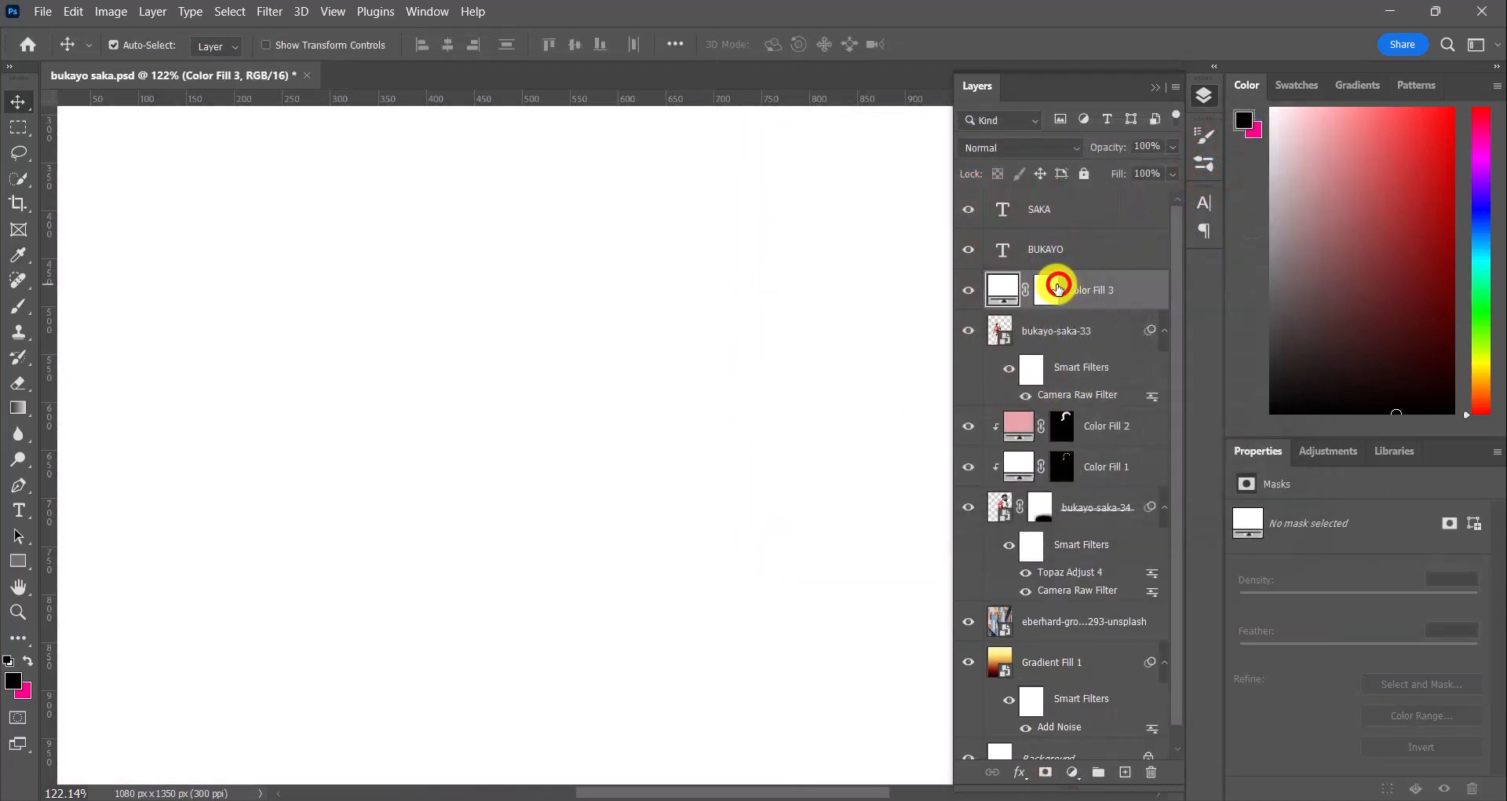
left_click(1058, 288)
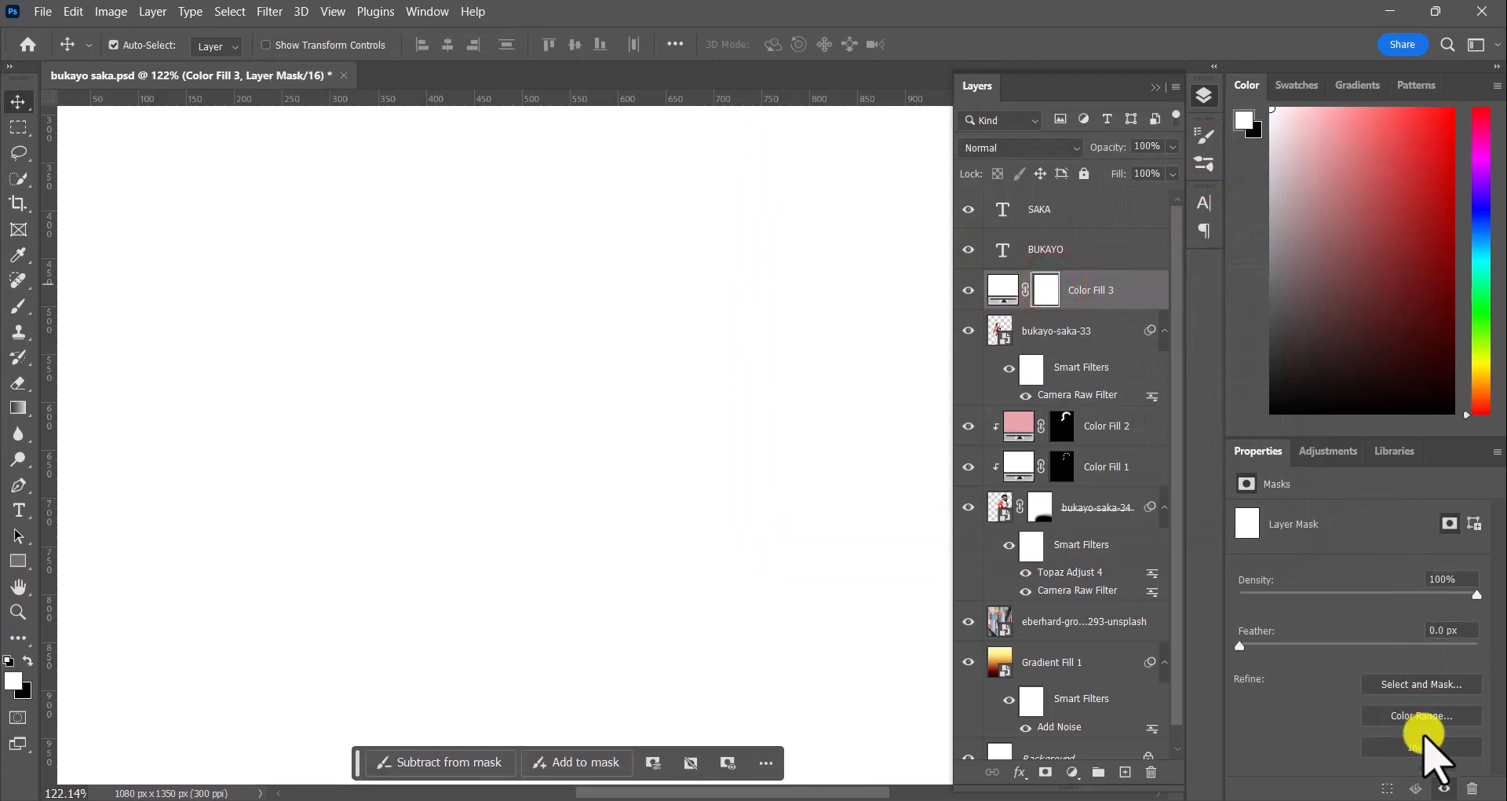
left_click(1422, 746)
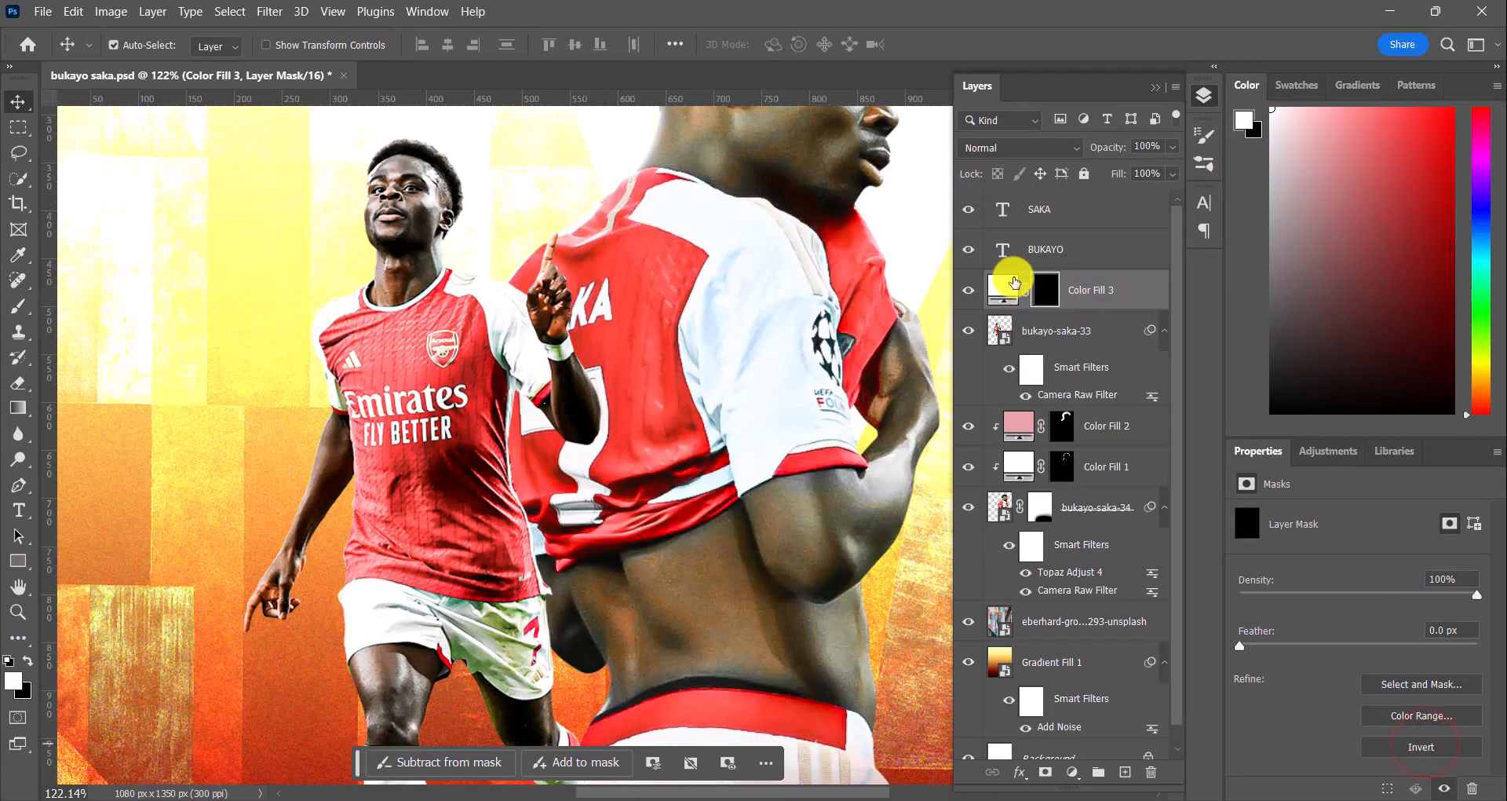
Step: Clip the white fill to the smaller player's layer and paint thin white rim light on its mask with a 9 px brush
left_click(19, 306)
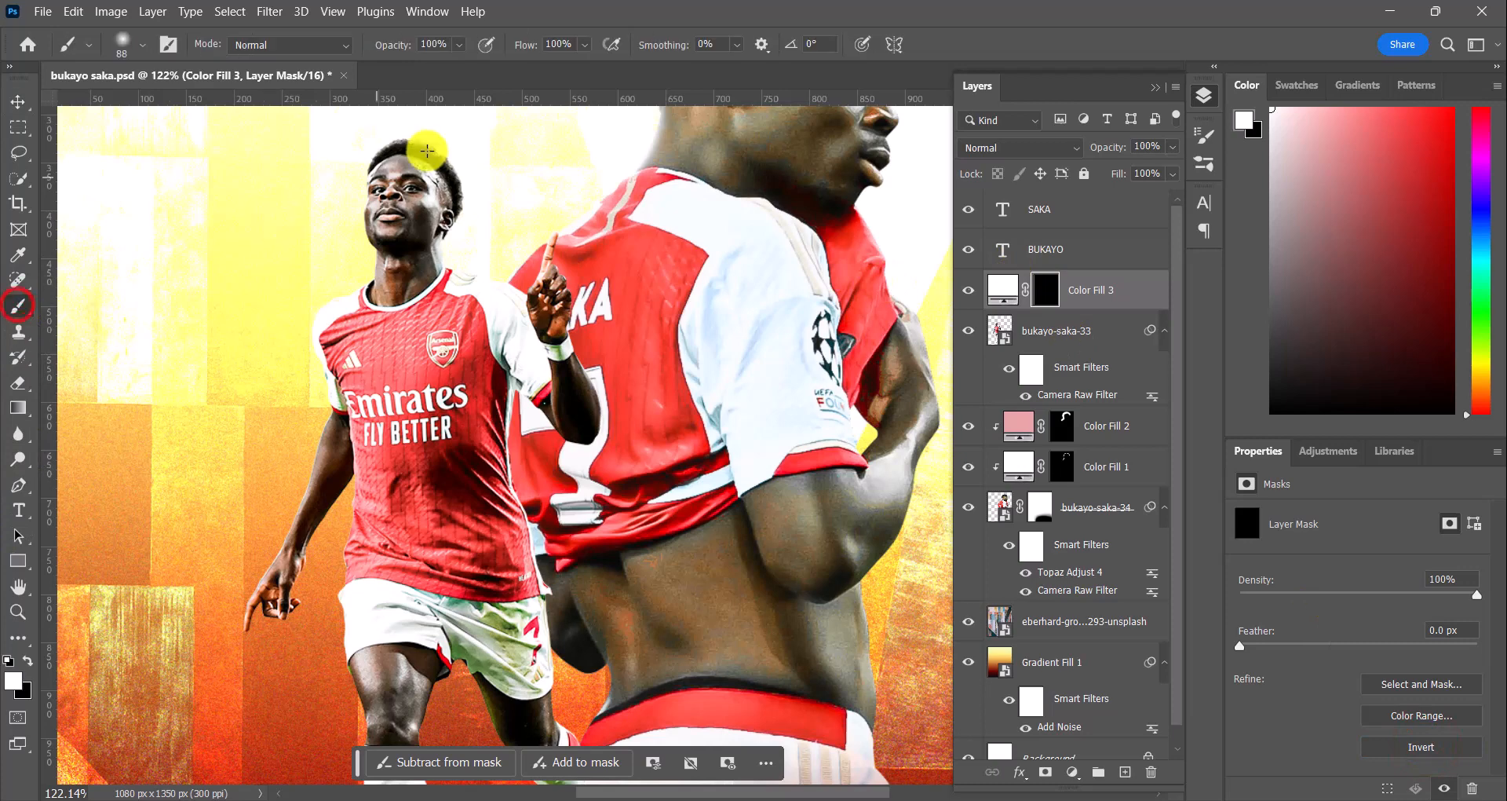
scroll(405, 173, "up", 5)
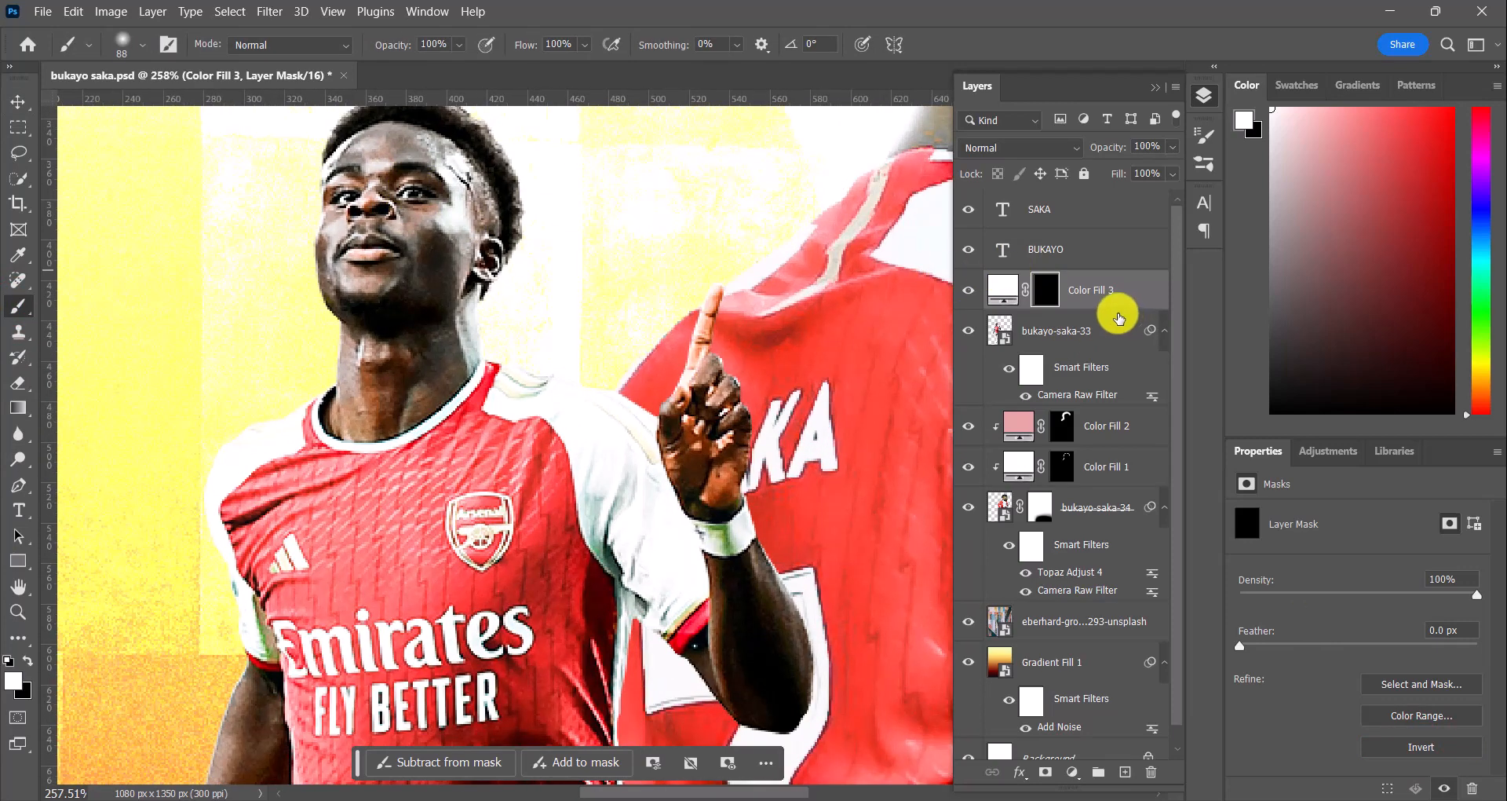
left_click(1095, 310, "alt")
scroll(532, 292, "up", 3)
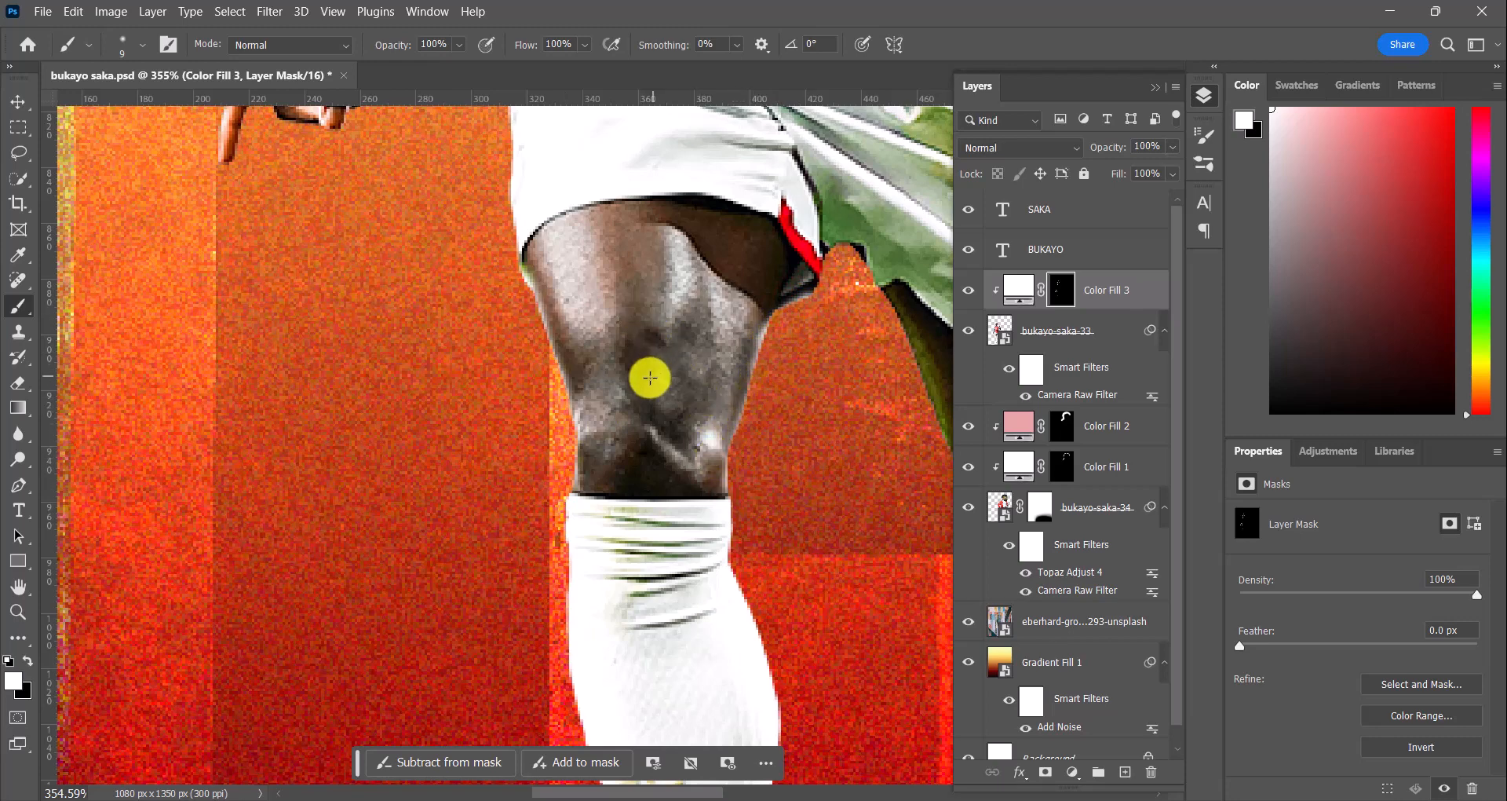
Step: Examine the smaller player's legs and rim light up close and within the lower part of the poster
left_click(18, 103)
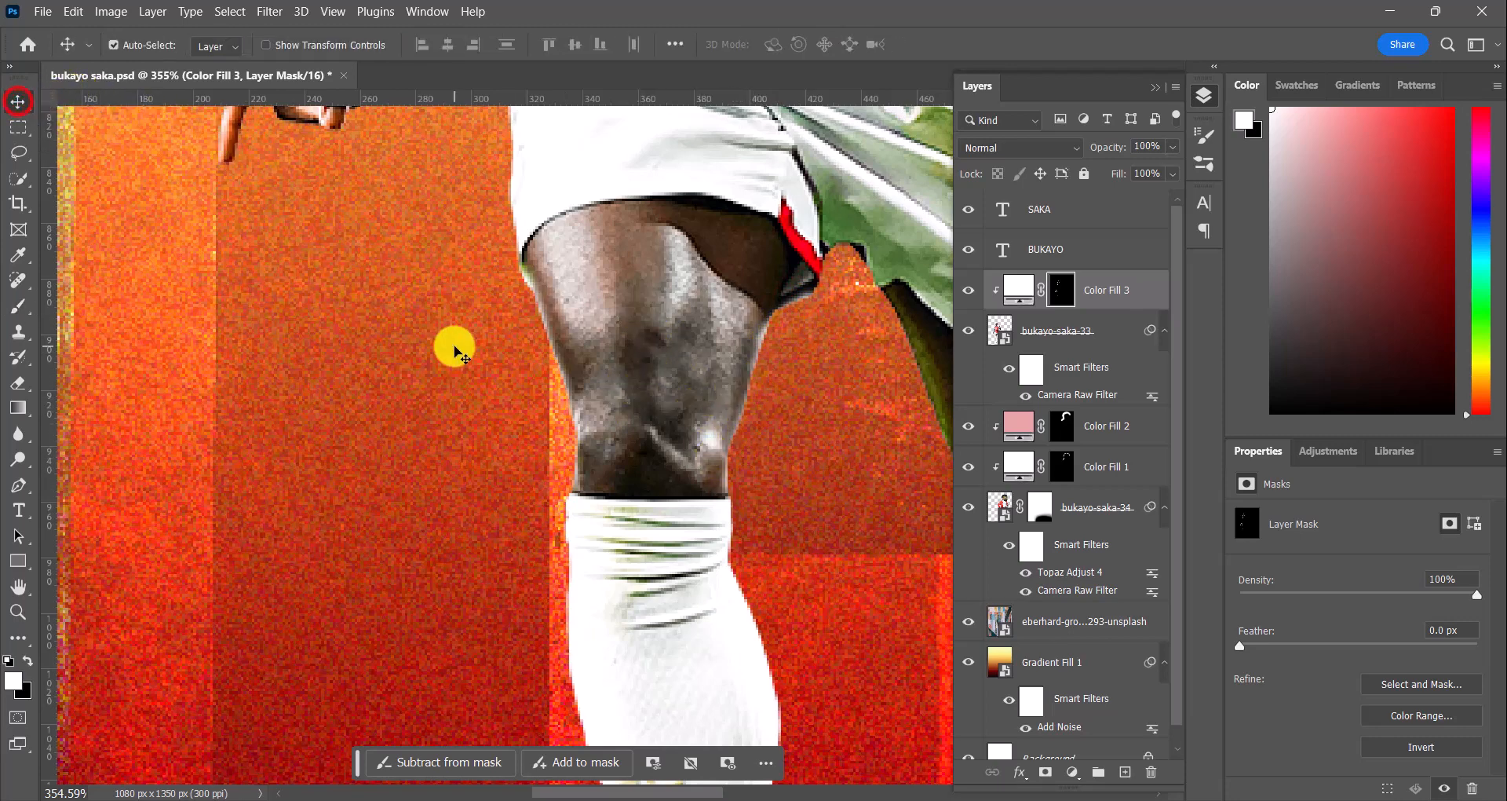
scroll(455, 347, "down", 5)
scroll(455, 347, "up", 2)
scroll(455, 347, "down", 3)
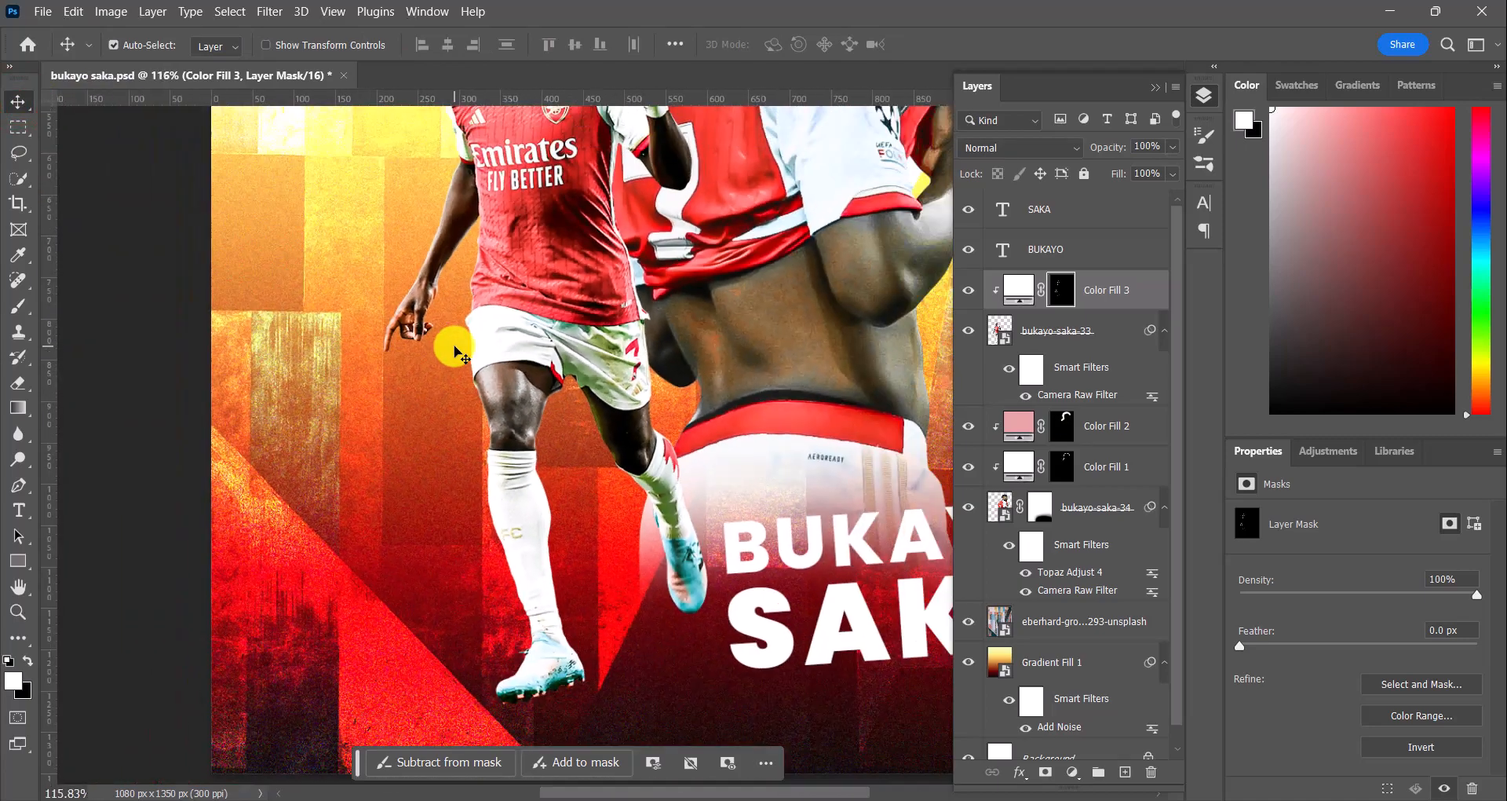
scroll(530, 374, "up", 5)
scroll(594, 445, "up", 4)
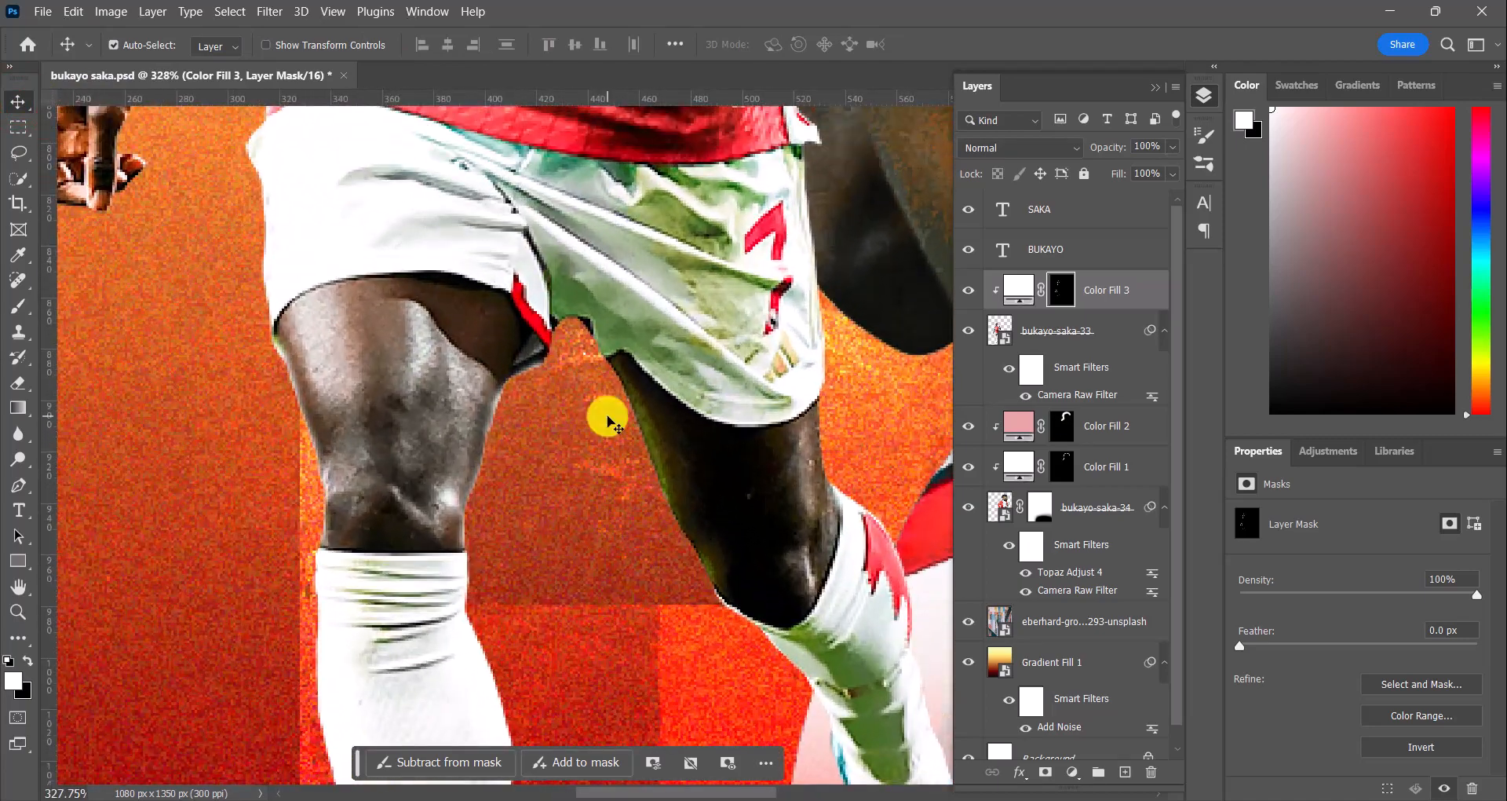
Step: Select the mask of the smaller player's white fill layer with the Brush tool to continue the rim light
left_click(607, 416)
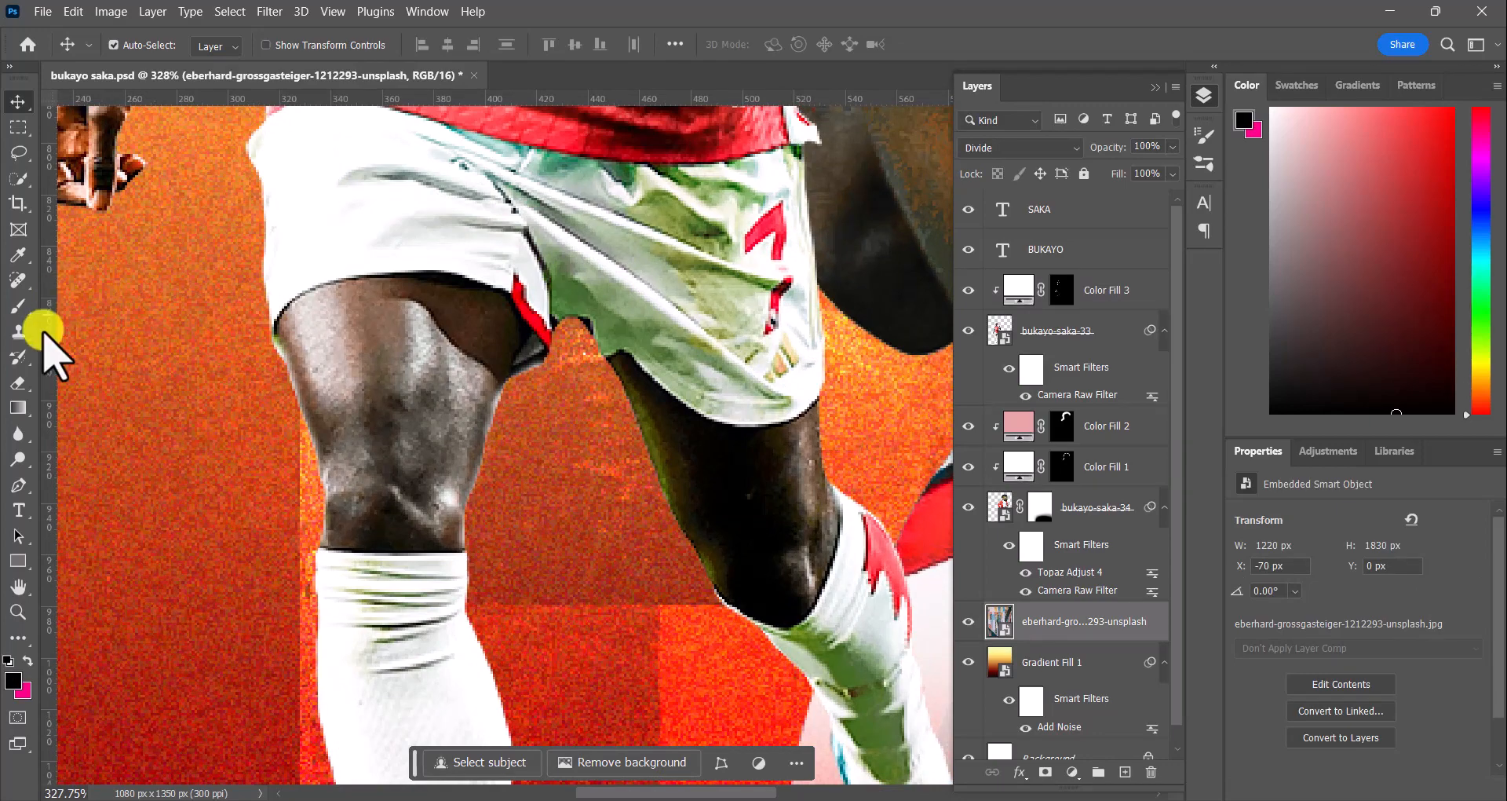
left_click(17, 312)
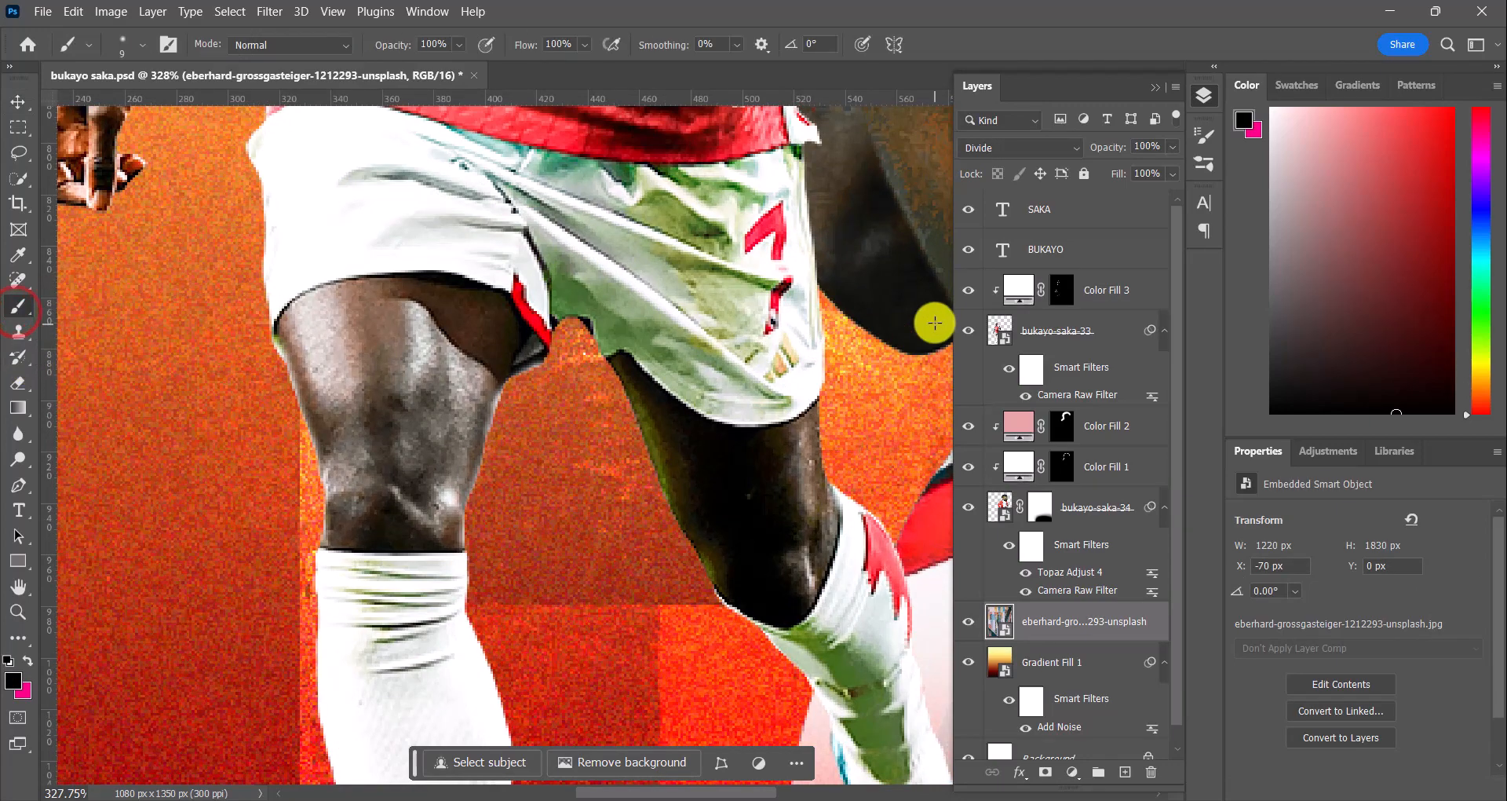
left_click(1059, 289)
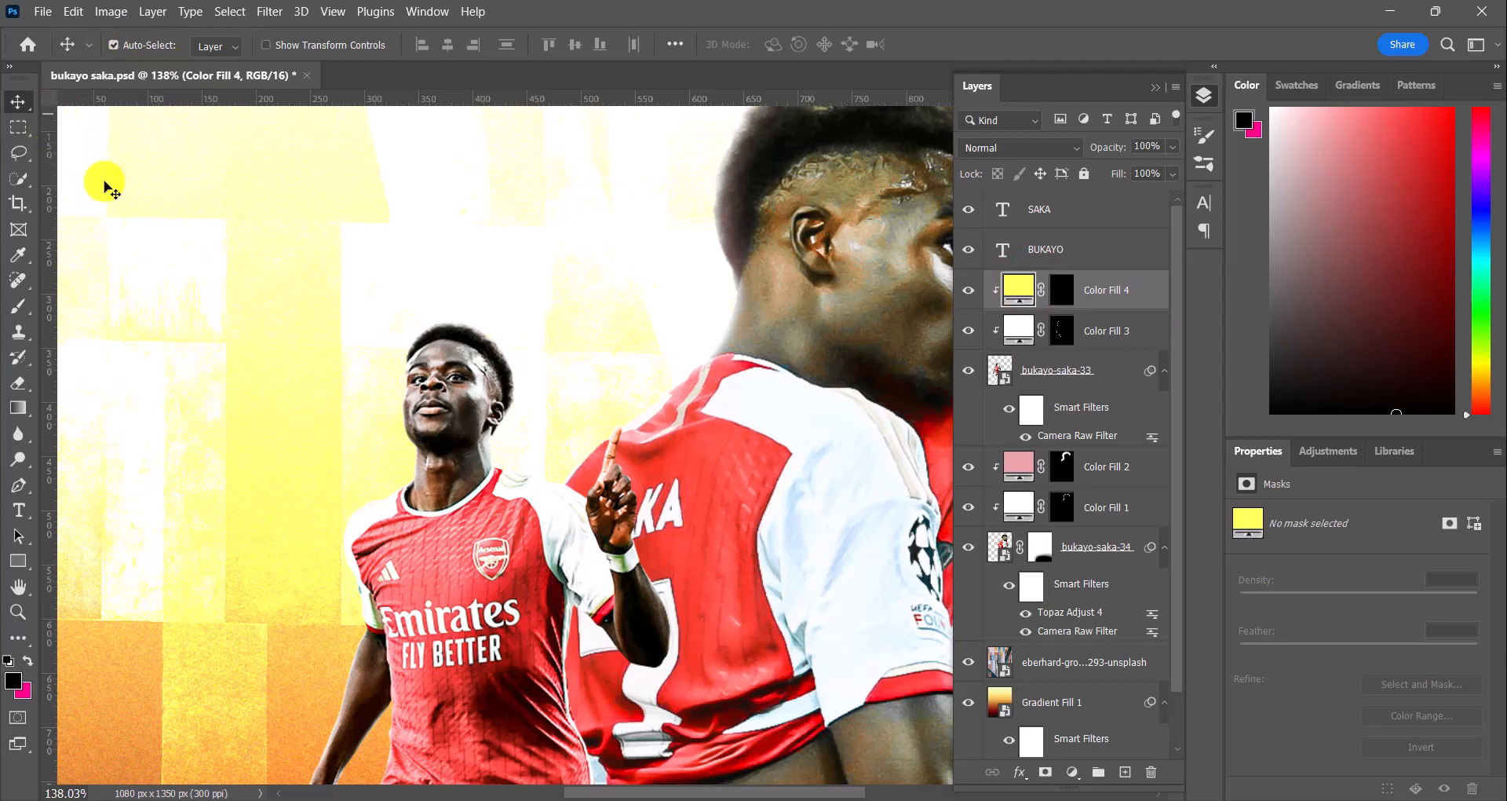
Step: Set the Soft Round brush to 66 px with the yellow fill layer selected
left_click(17, 310)
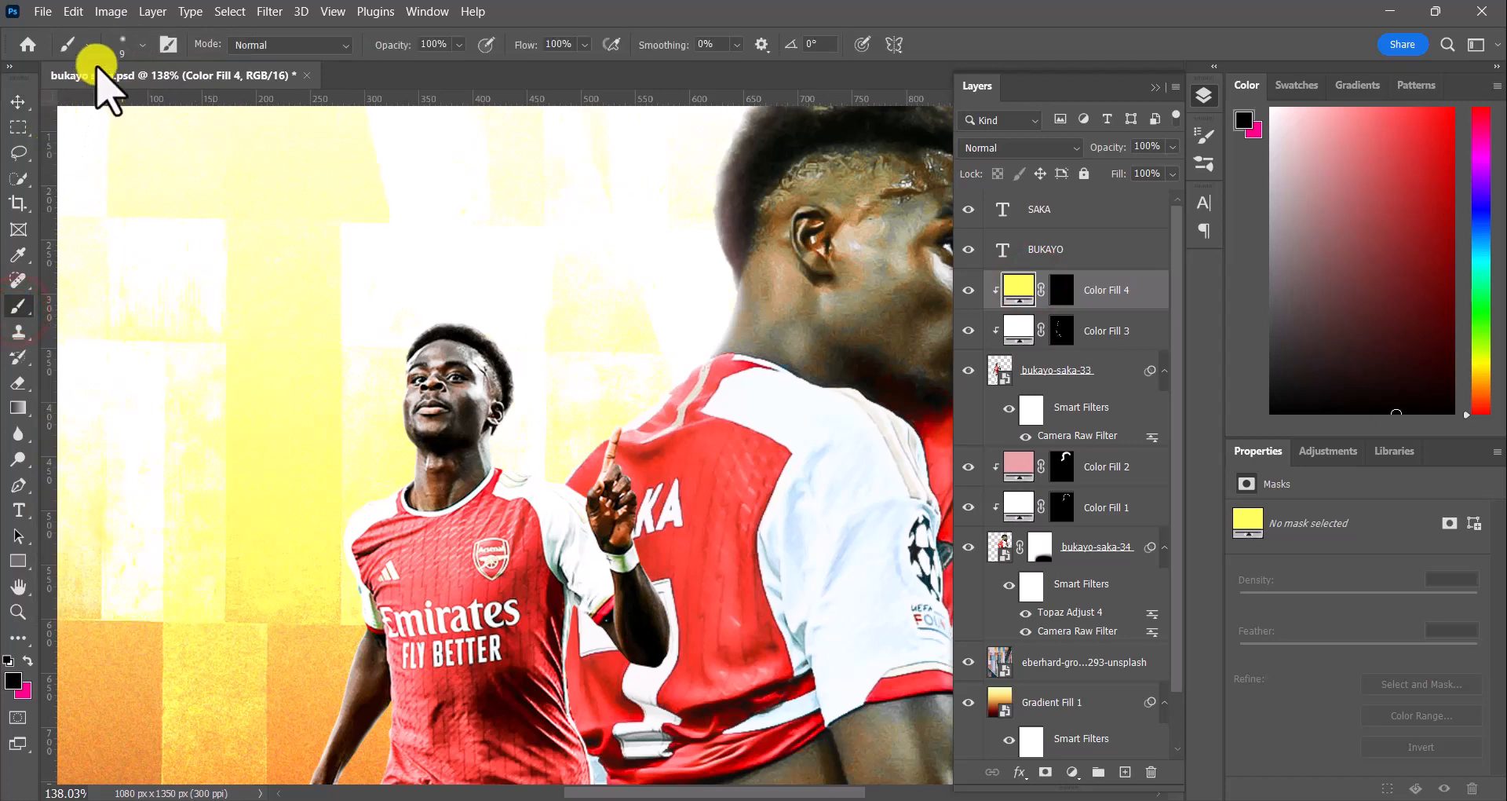
left_click(143, 46)
left_click_drag(115, 102, 133, 106)
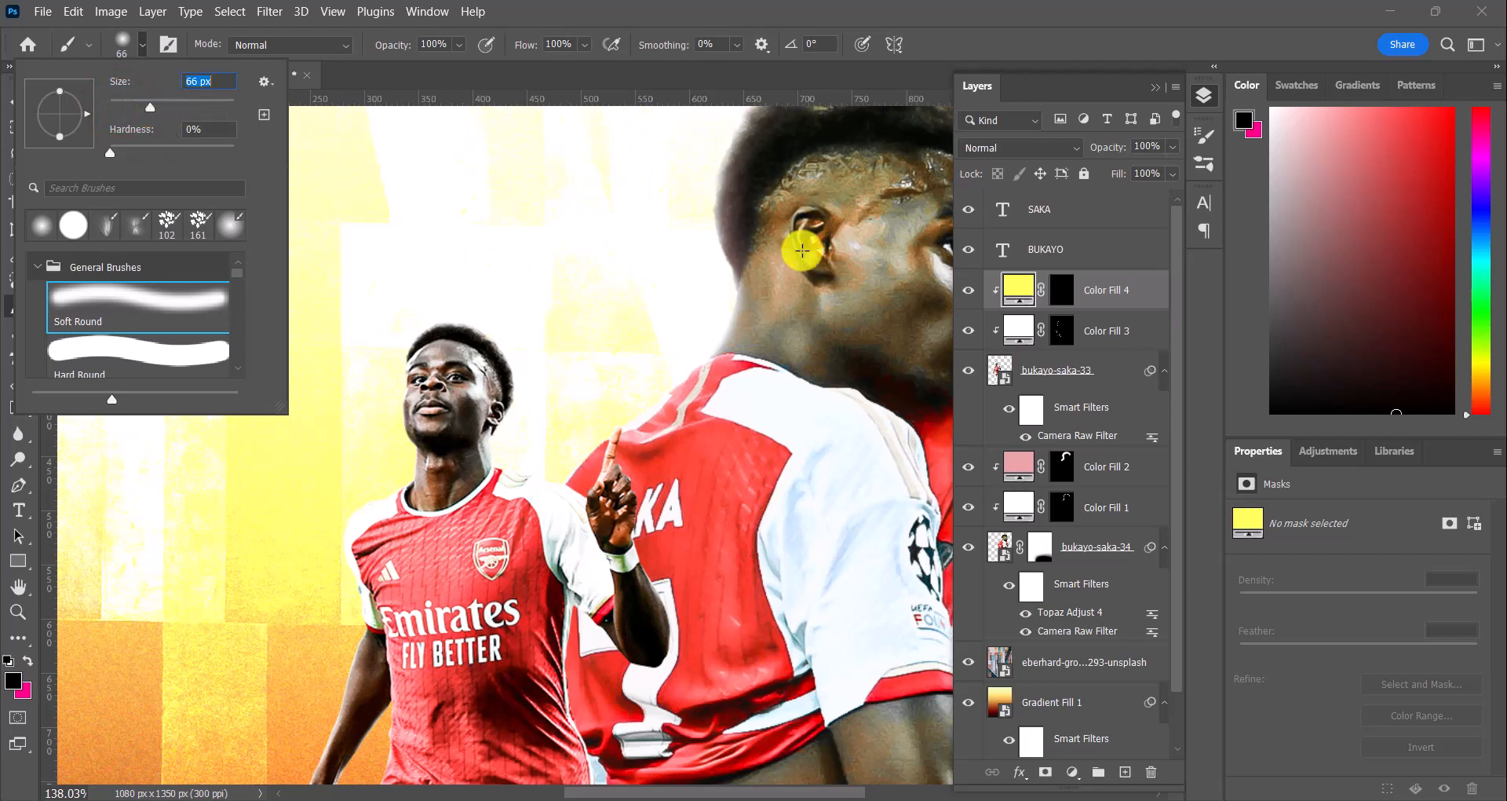
left_click(1138, 286)
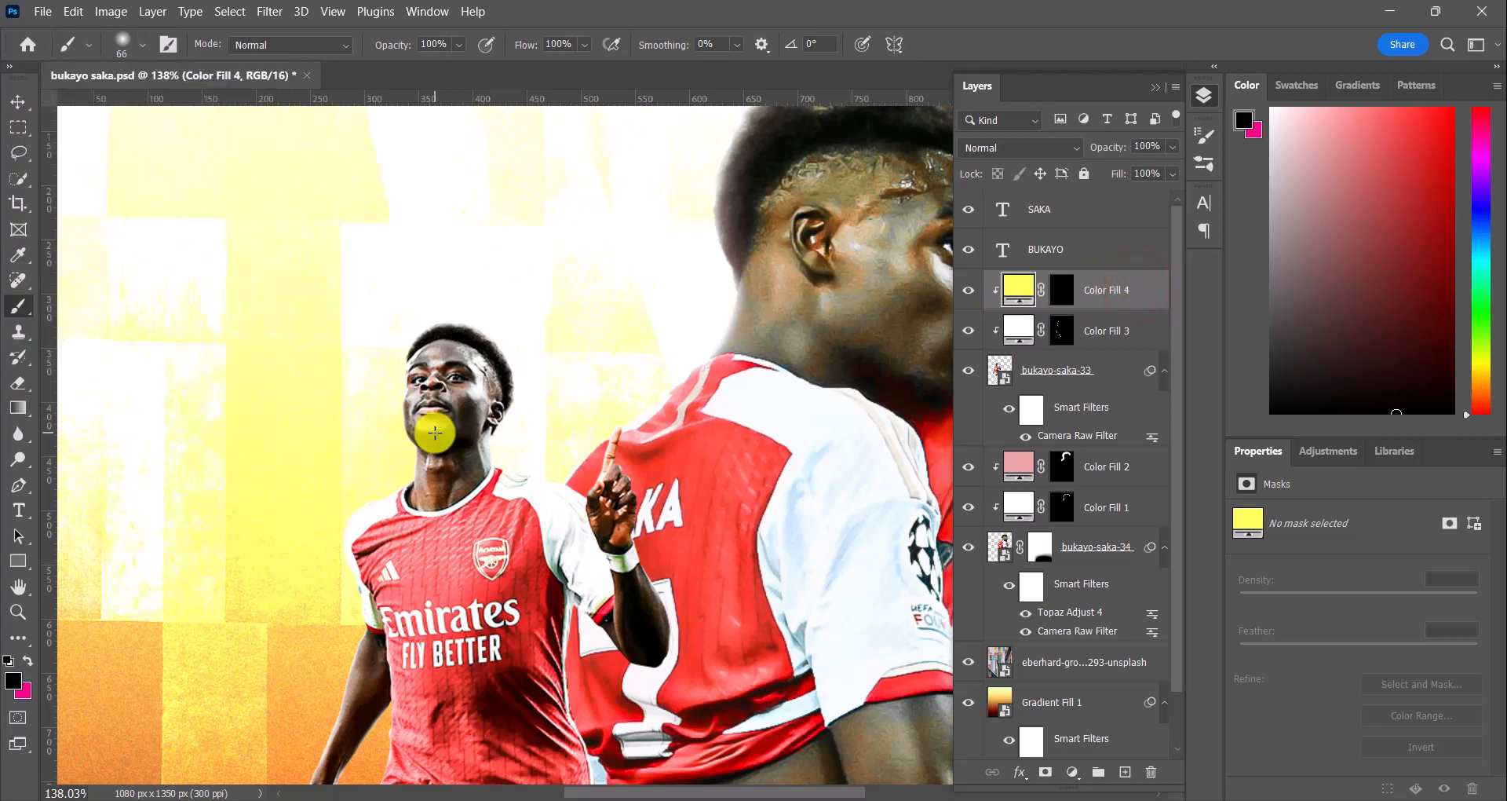
Step: Paint with white on the yellow fill's mask to add a soft yellow glow along the smaller player's face, neck and shoulder
scroll(434, 431, "up", 4)
scroll(435, 432, "up", 1)
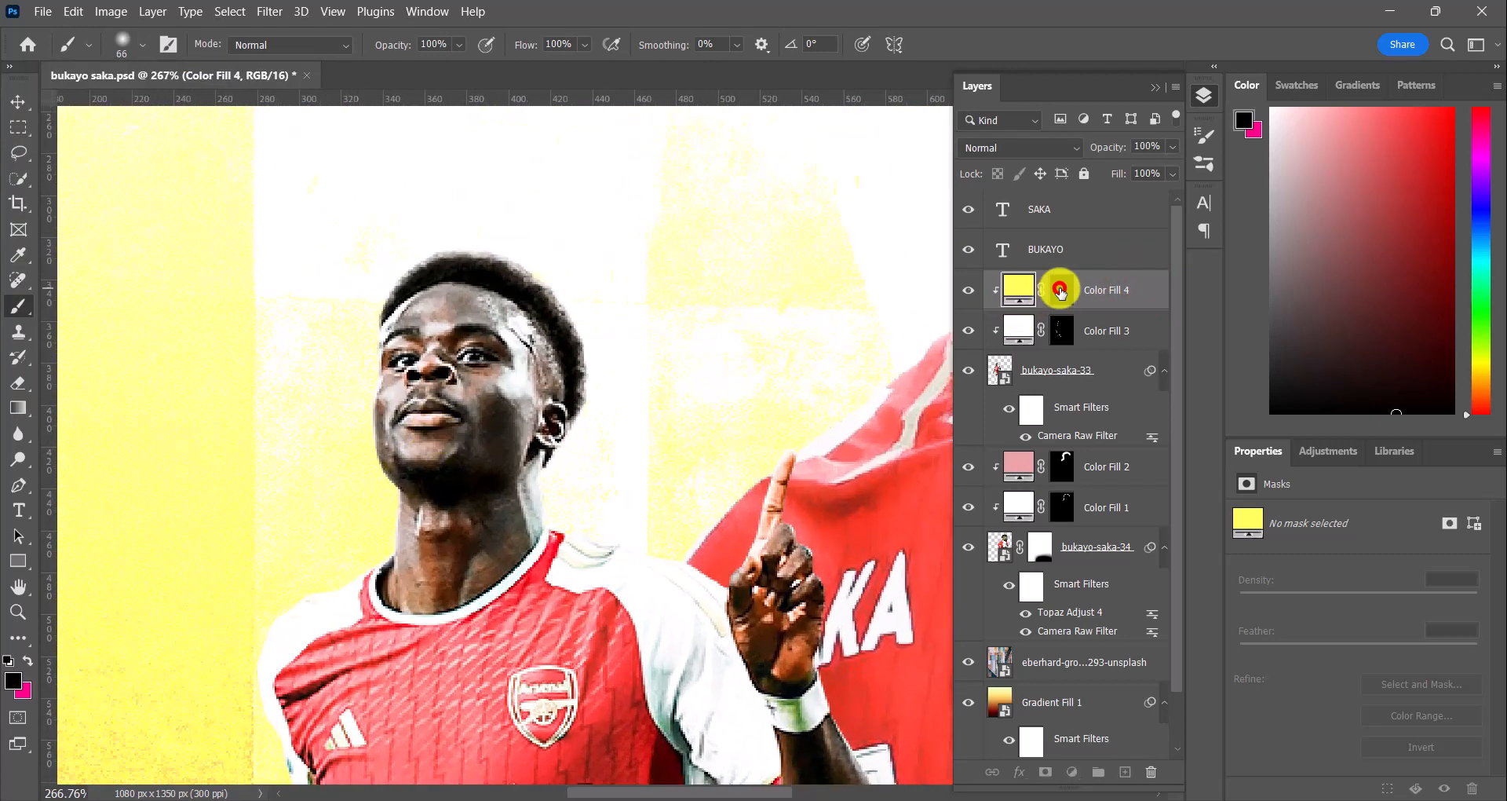
left_click(1060, 290)
key("d")
scroll(526, 259, "up", 1)
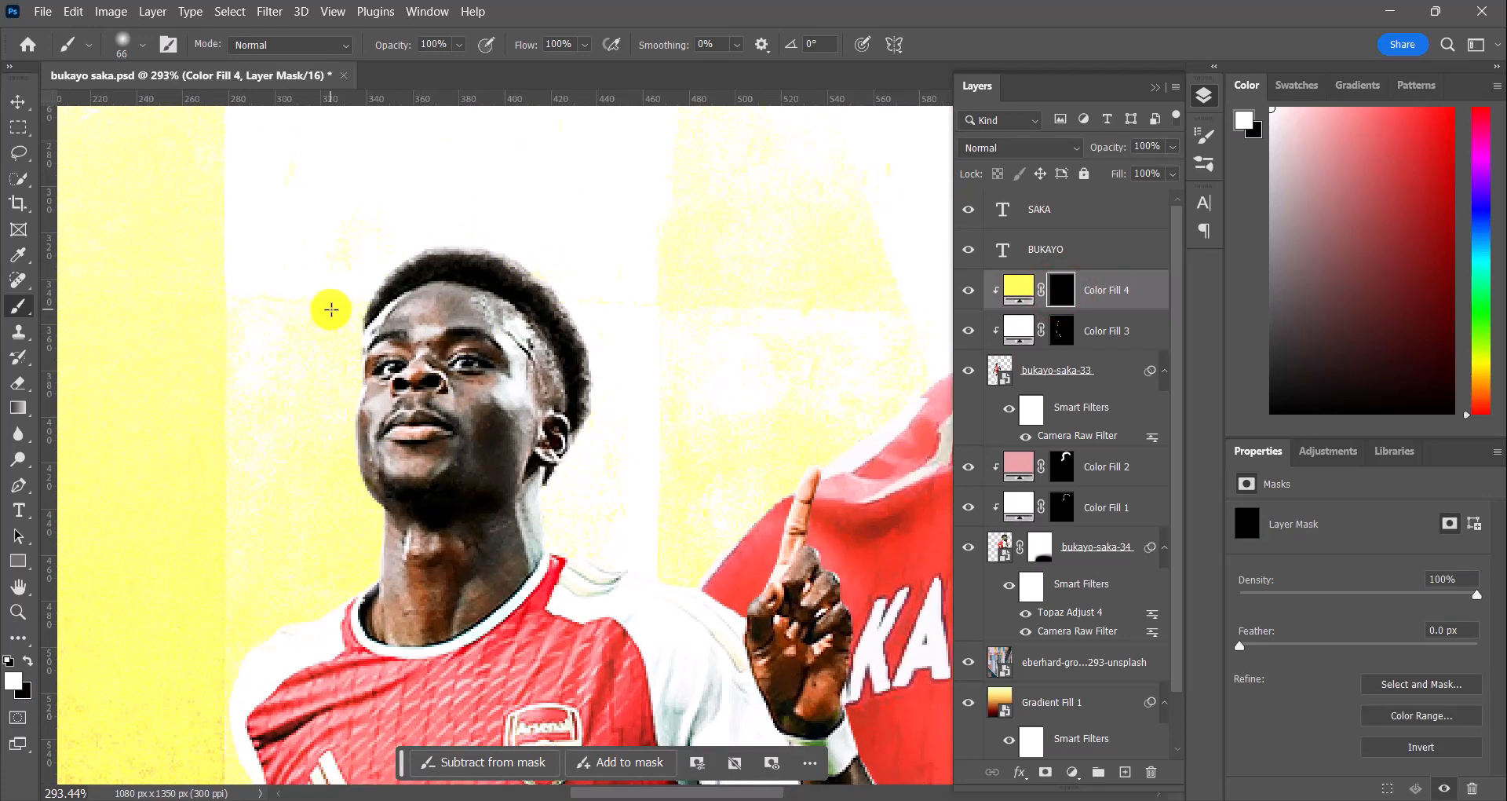
mouse_move(334, 311)
left_mouse_down()
mouse_move(336, 328)
mouse_move(313, 326)
mouse_move(302, 420)
left_mouse_up()
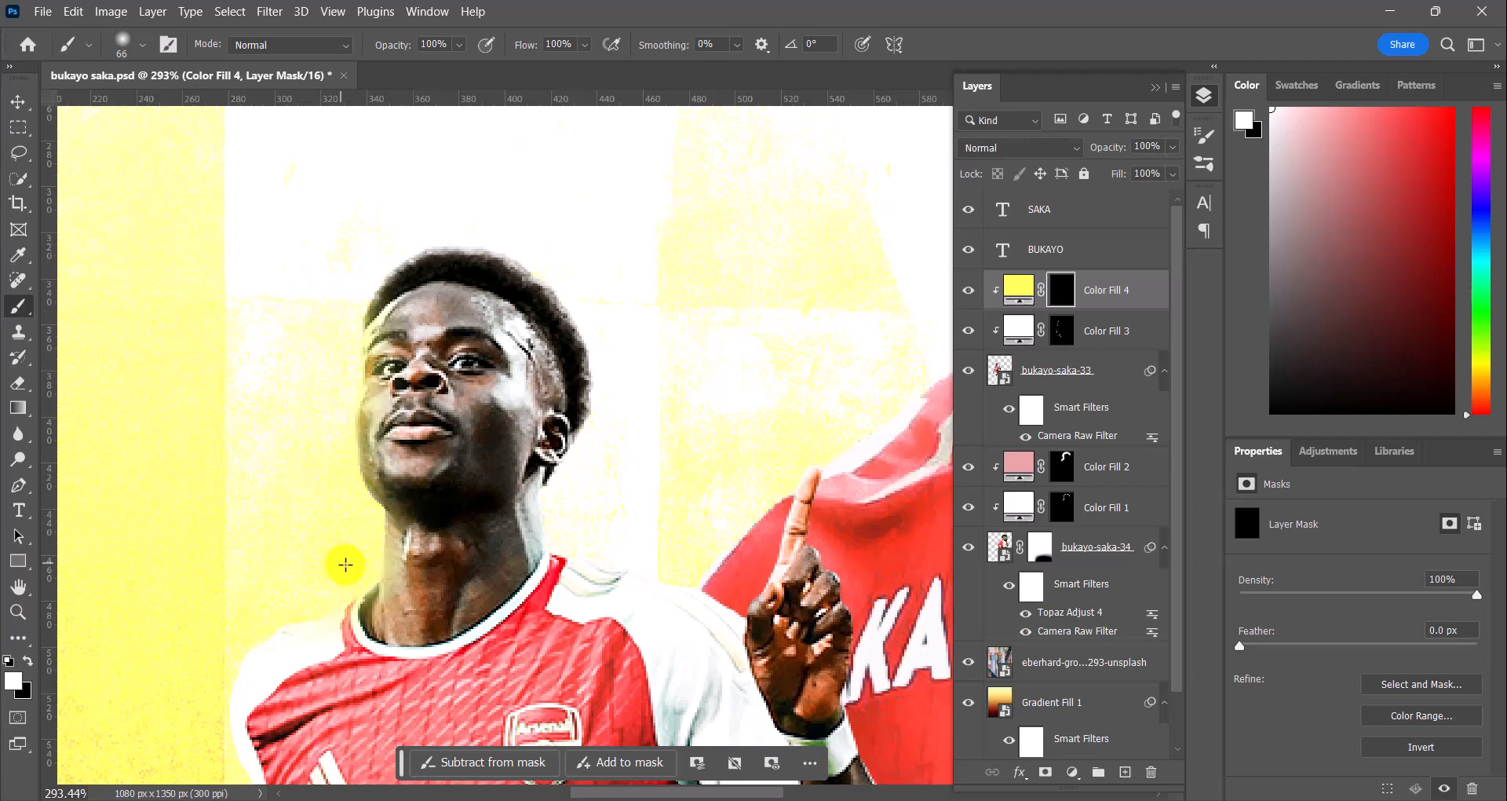
scroll(306, 512, "down", 3)
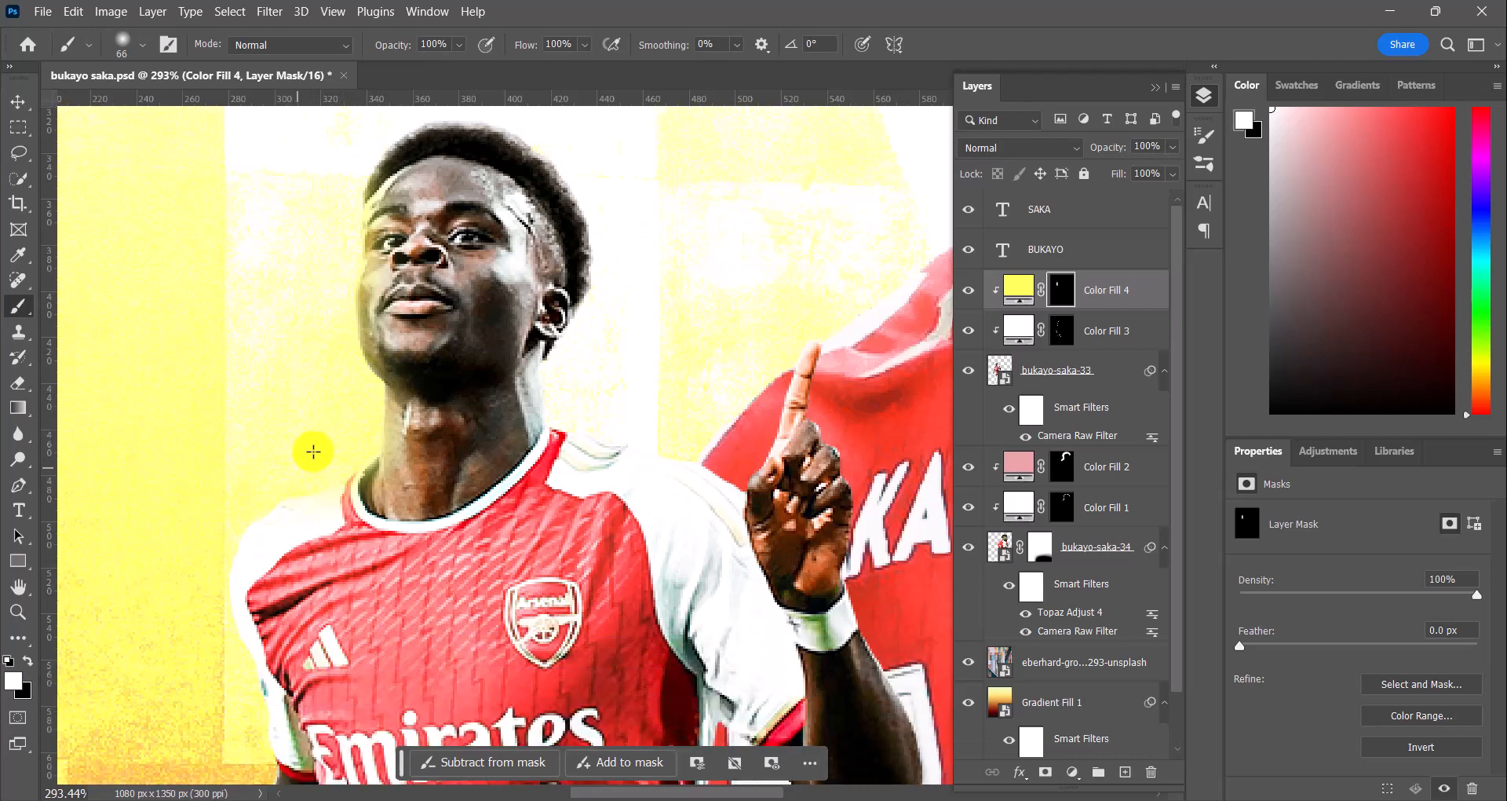
left_click(304, 463)
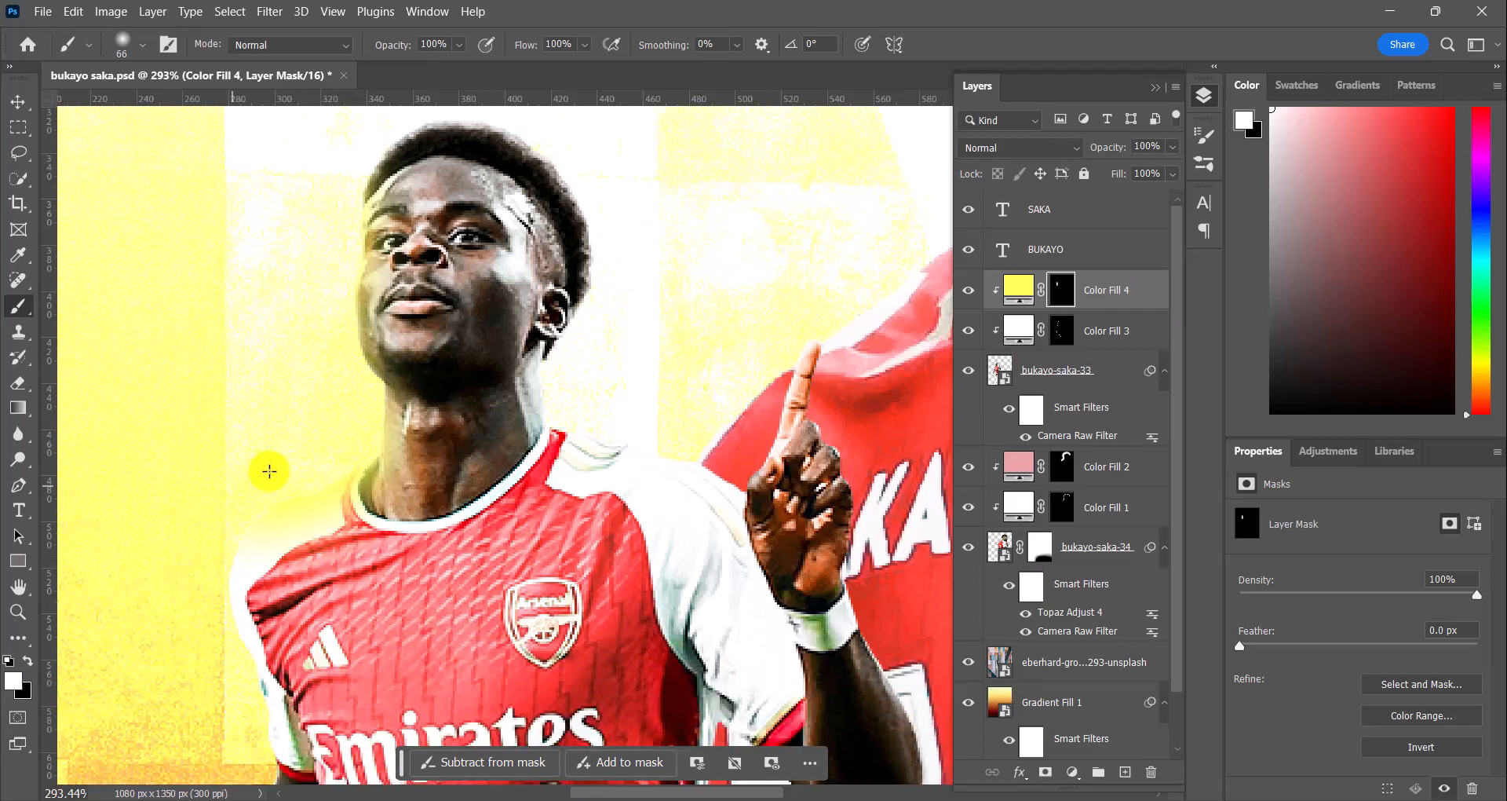
left_click_drag(270, 471, 306, 436)
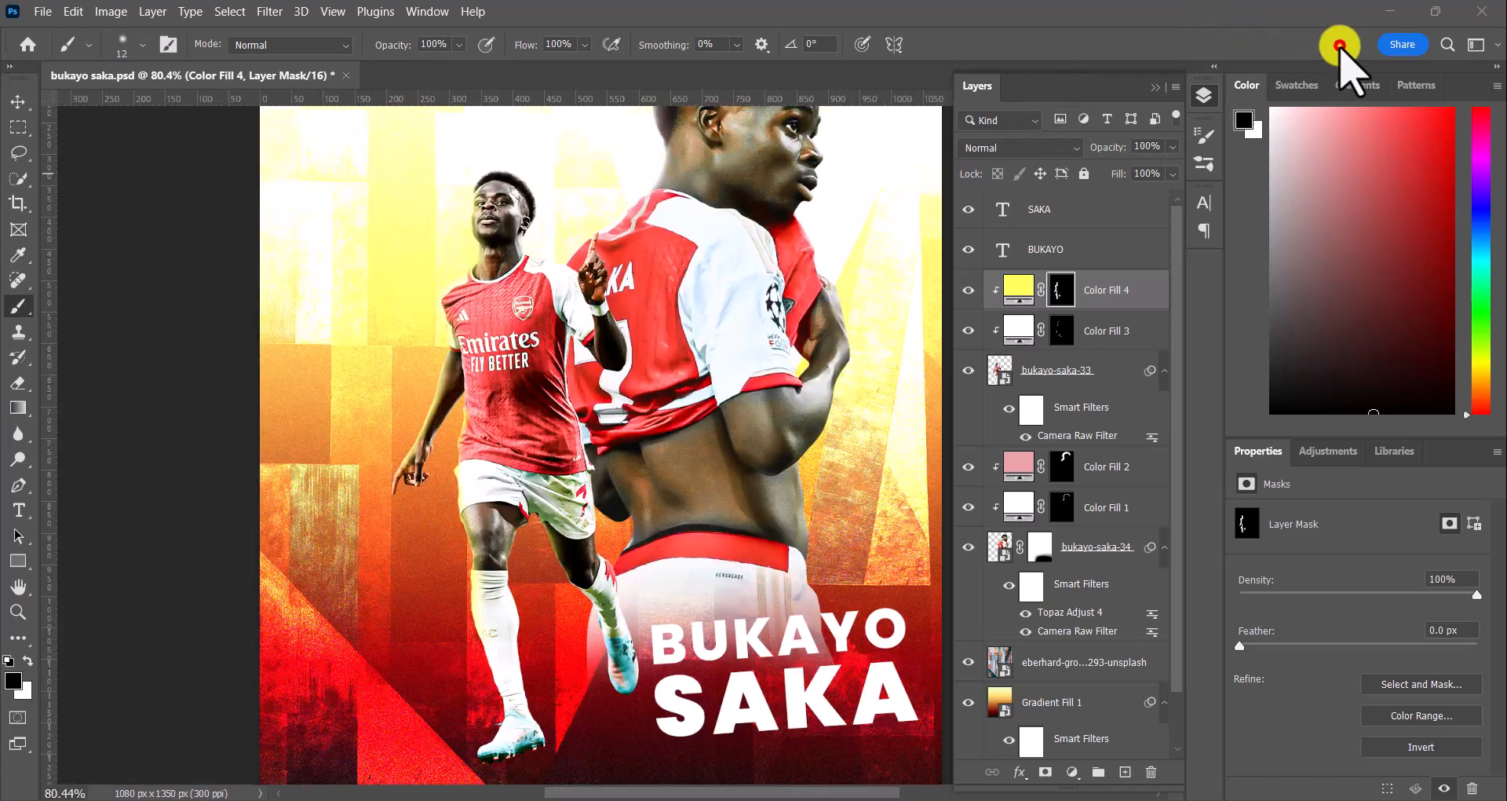
Step: Compare blend modes on the yellow fill layer, including Linear Dodge (Add), and set it to Overlay
left_click(1339, 44)
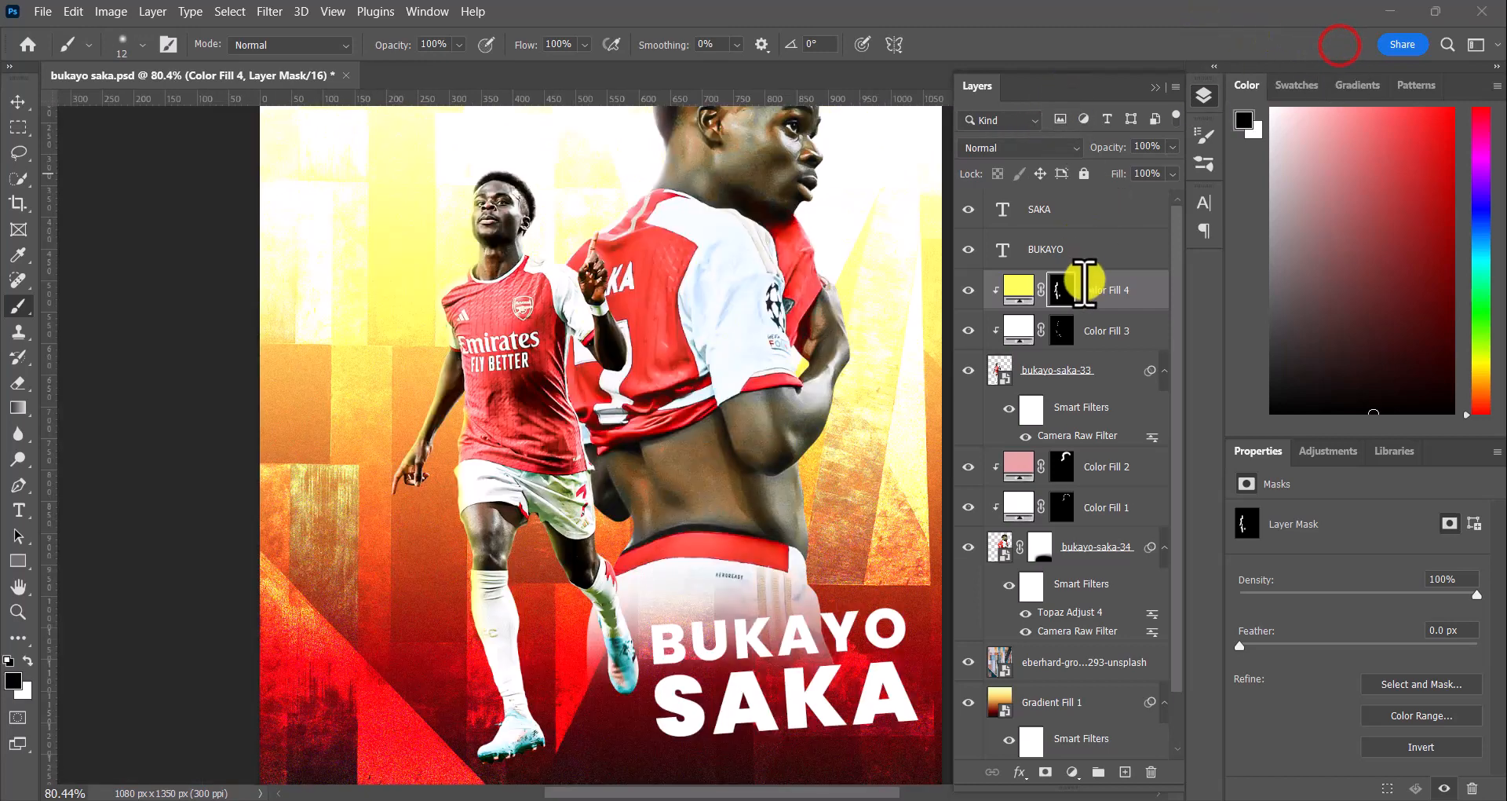
left_click(1088, 286)
left_click(1070, 147)
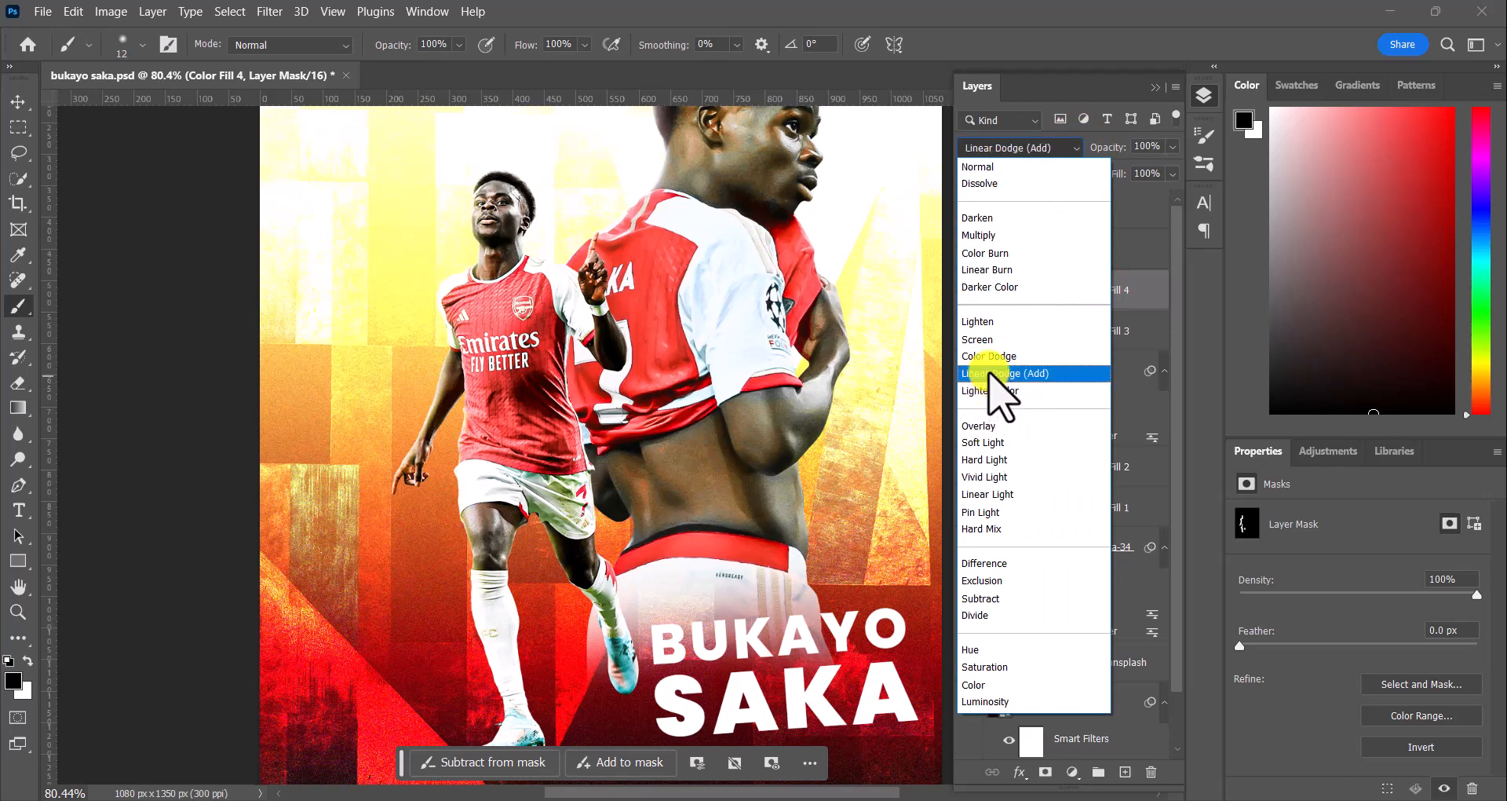
left_click(991, 374)
left_click(1344, 46)
key("v")
left_click(1114, 284)
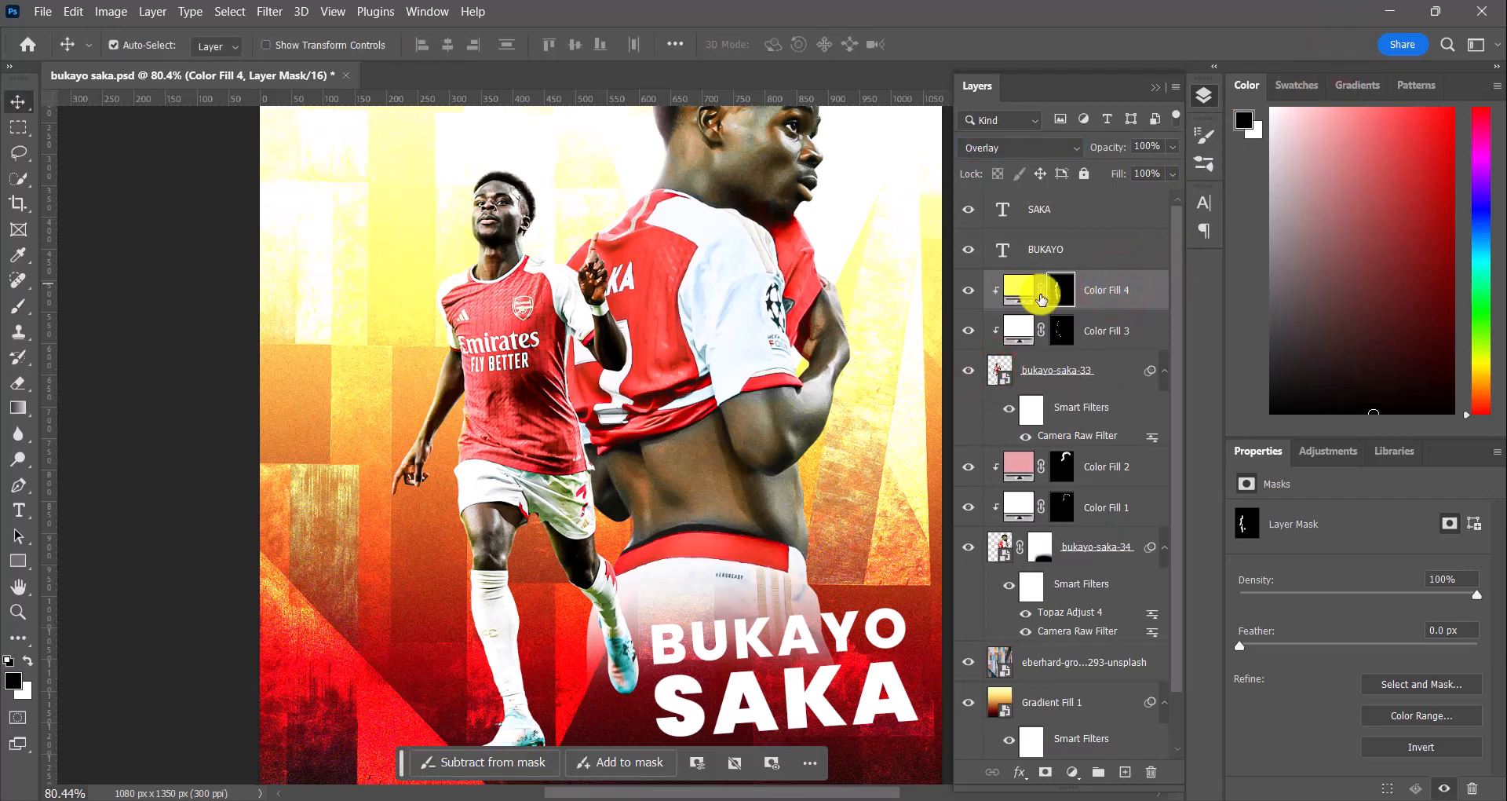
Step: Add a white solid color fill layer above the smaller player's yellow fill and select its mask
left_click(1072, 772)
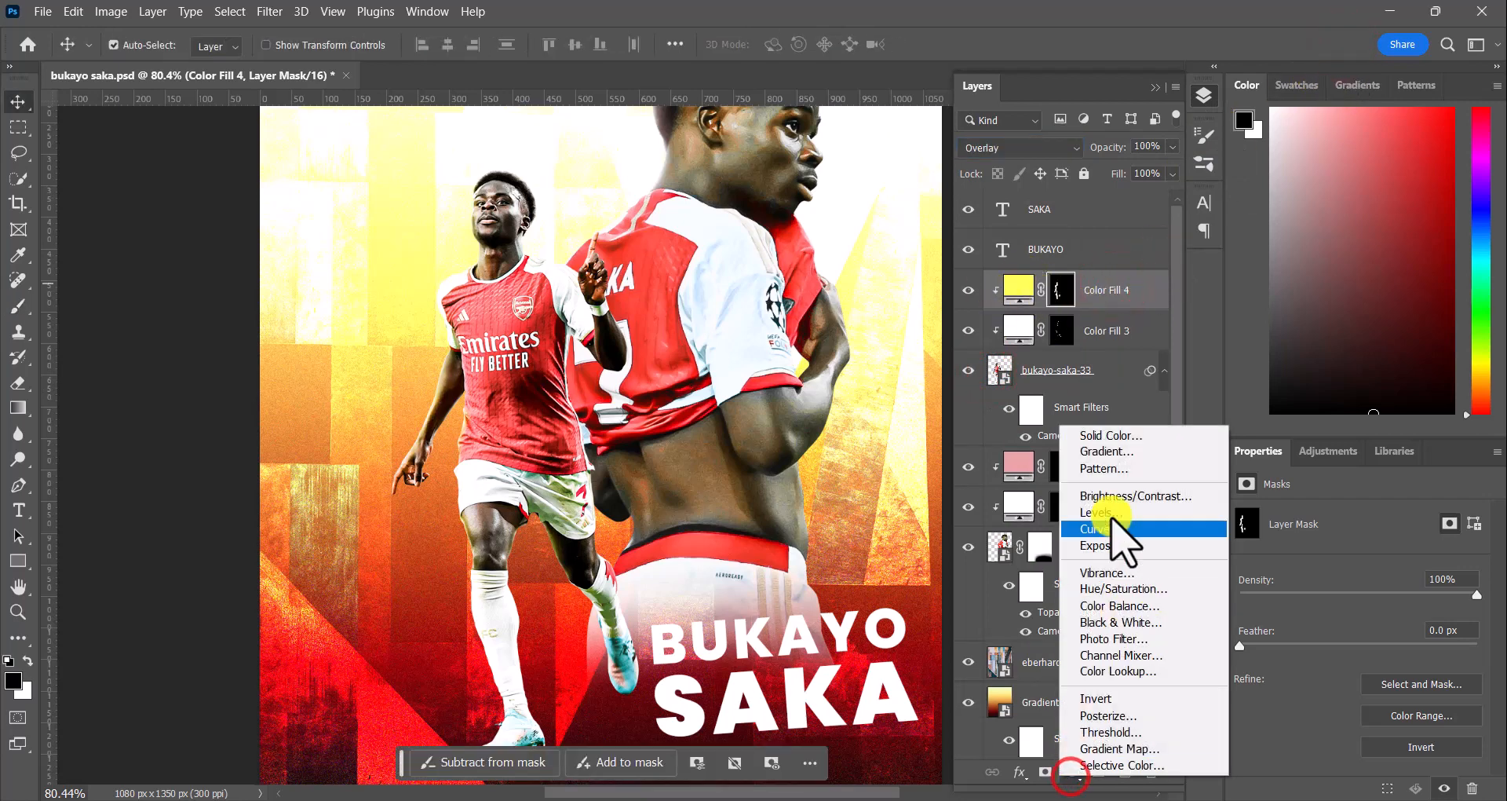
left_click(1110, 435)
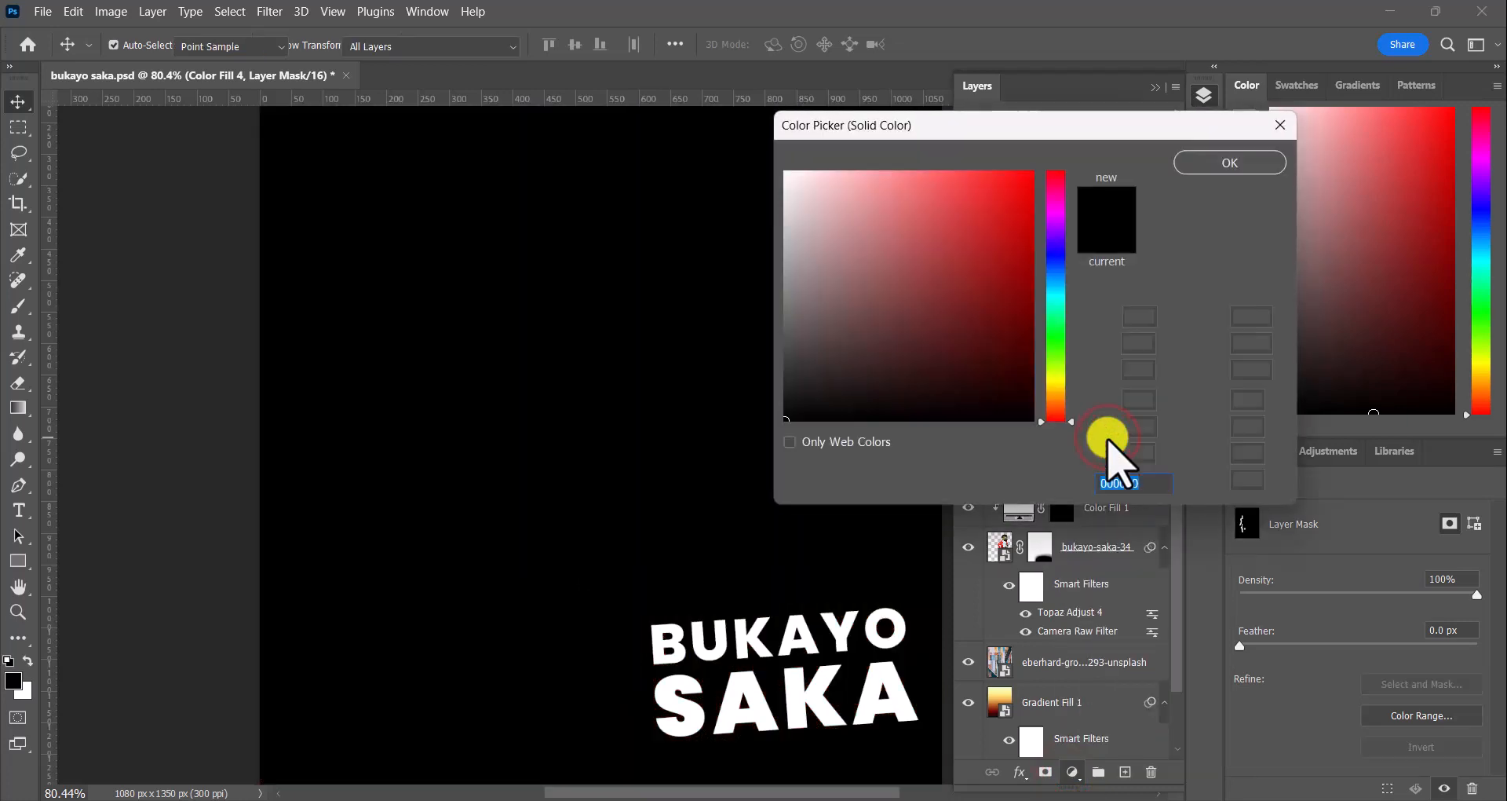
left_click_drag(915, 284, 790, 144)
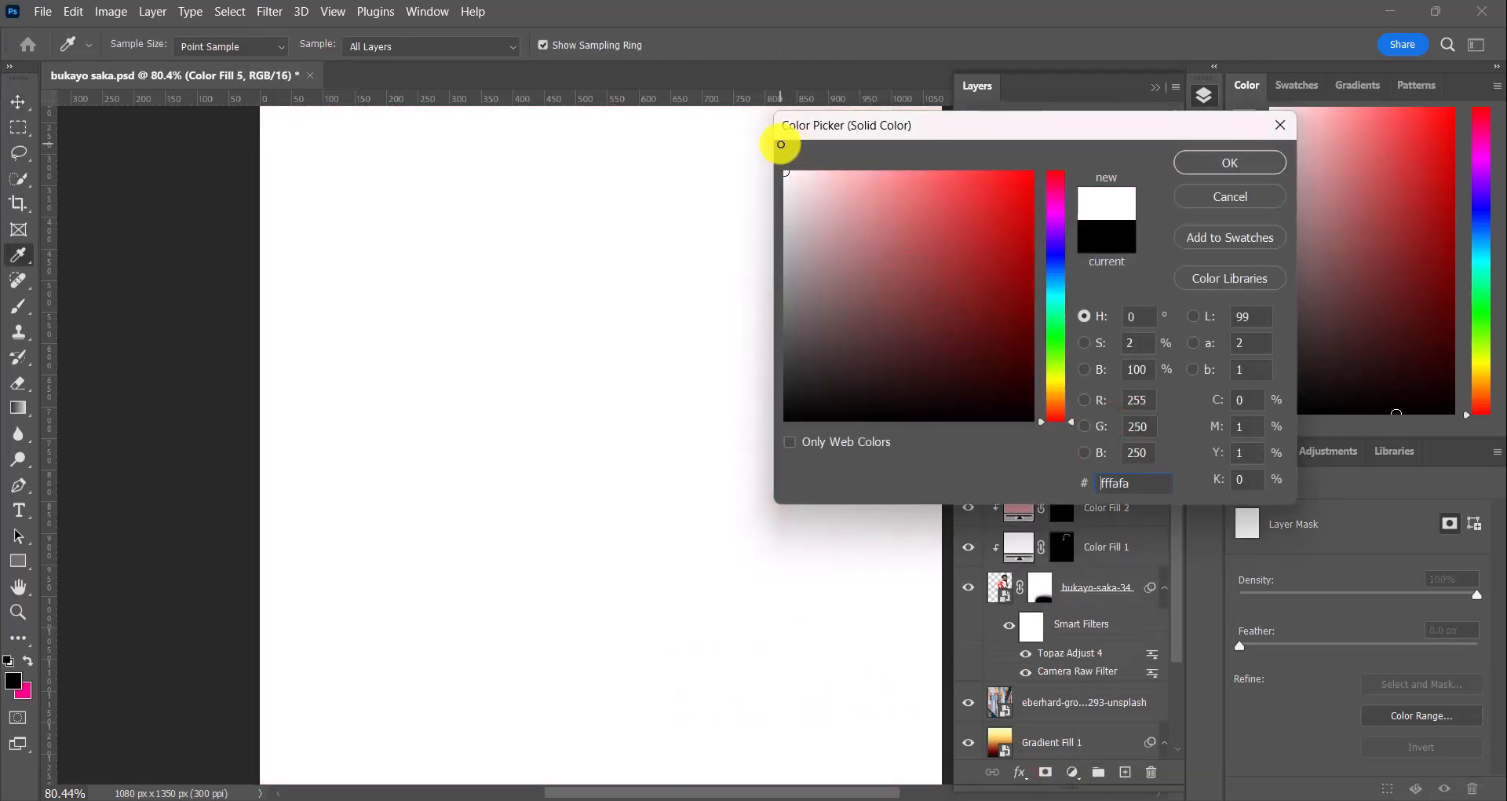
left_click(1228, 163)
key("v")
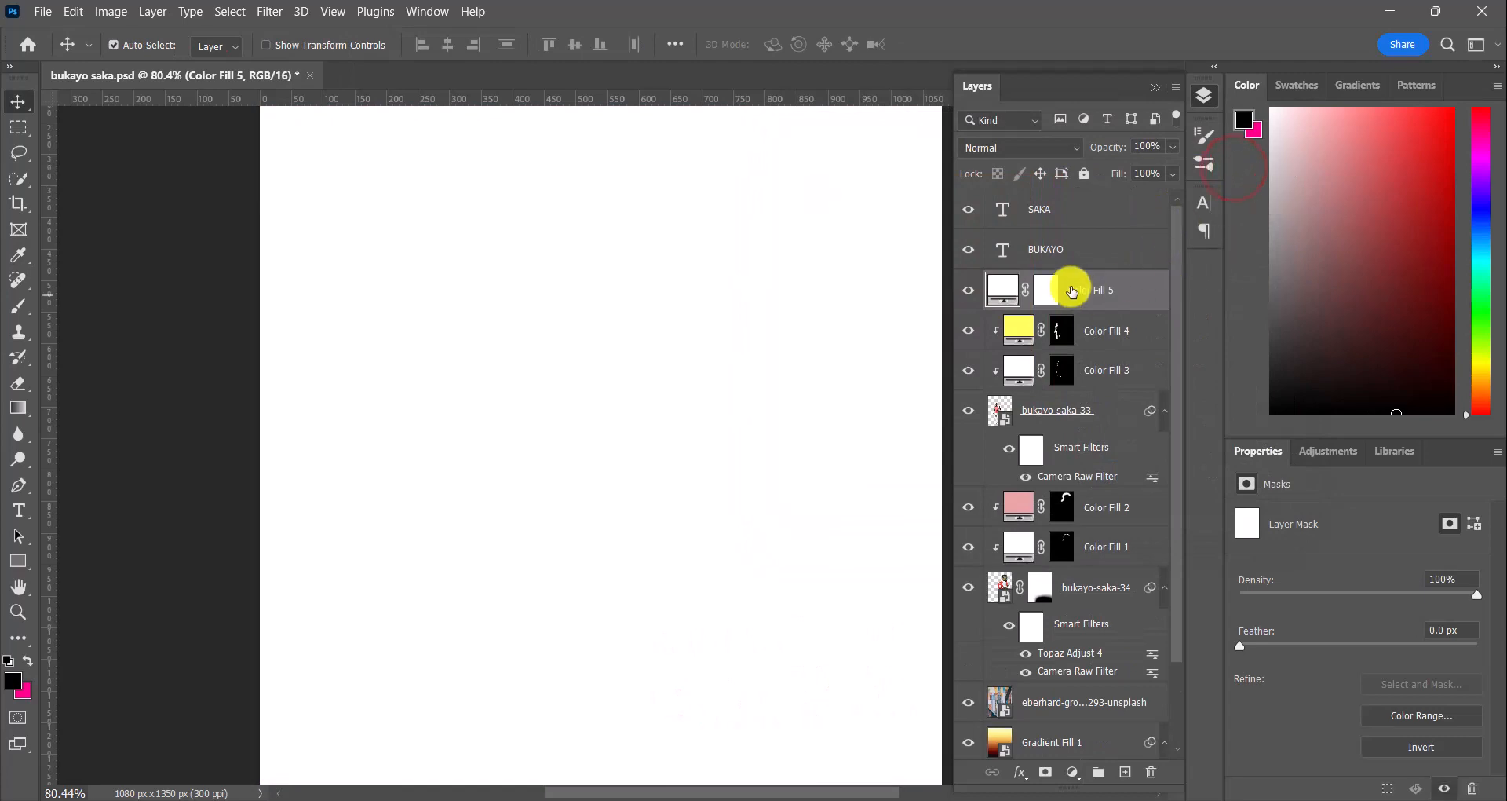
left_click(1049, 288)
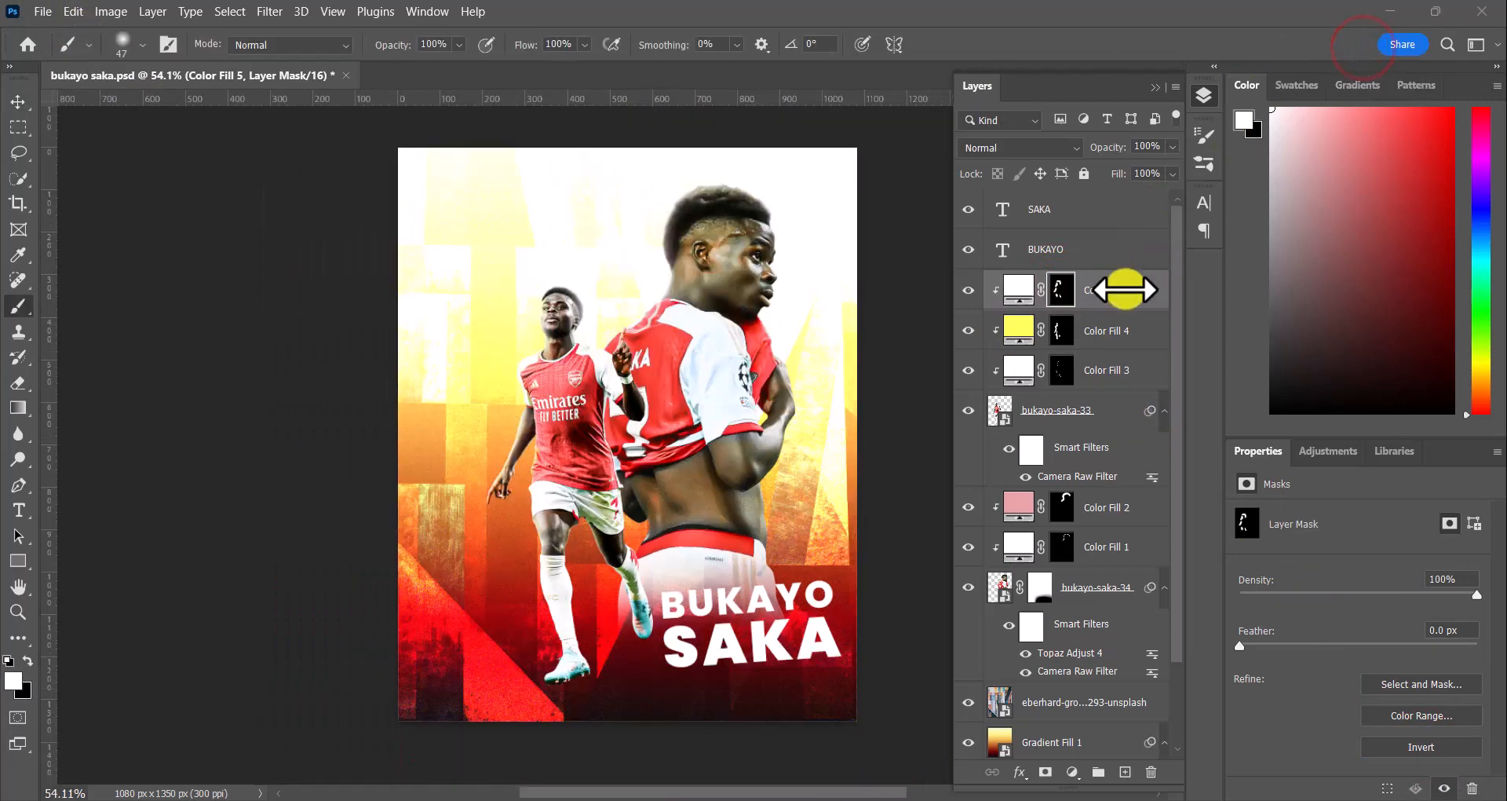
Step: Set the new white fill layer's blend mode to Linear Dodge (Add) and lower its fill to about 46%
left_click(1128, 289)
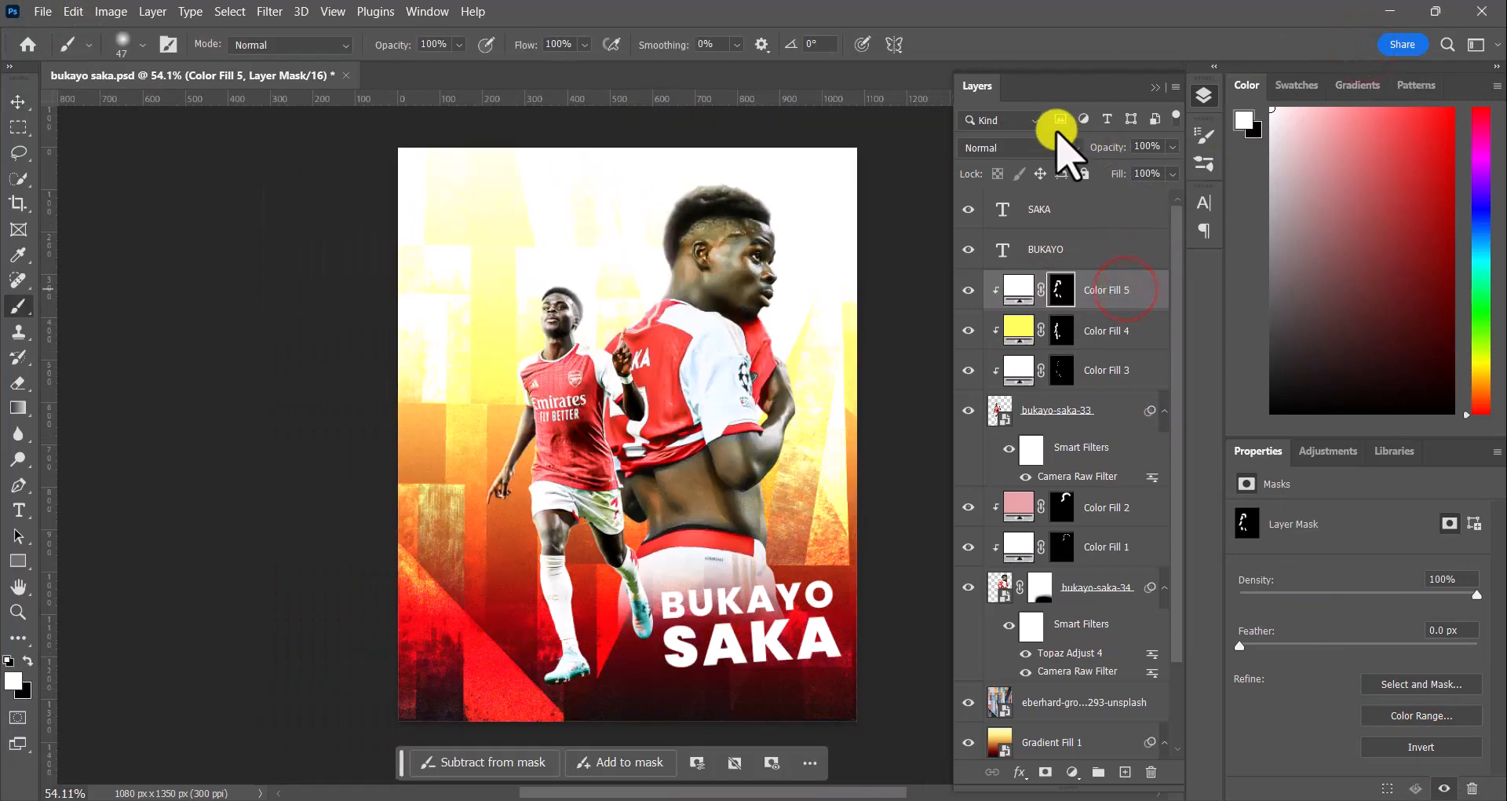
left_click(1069, 149)
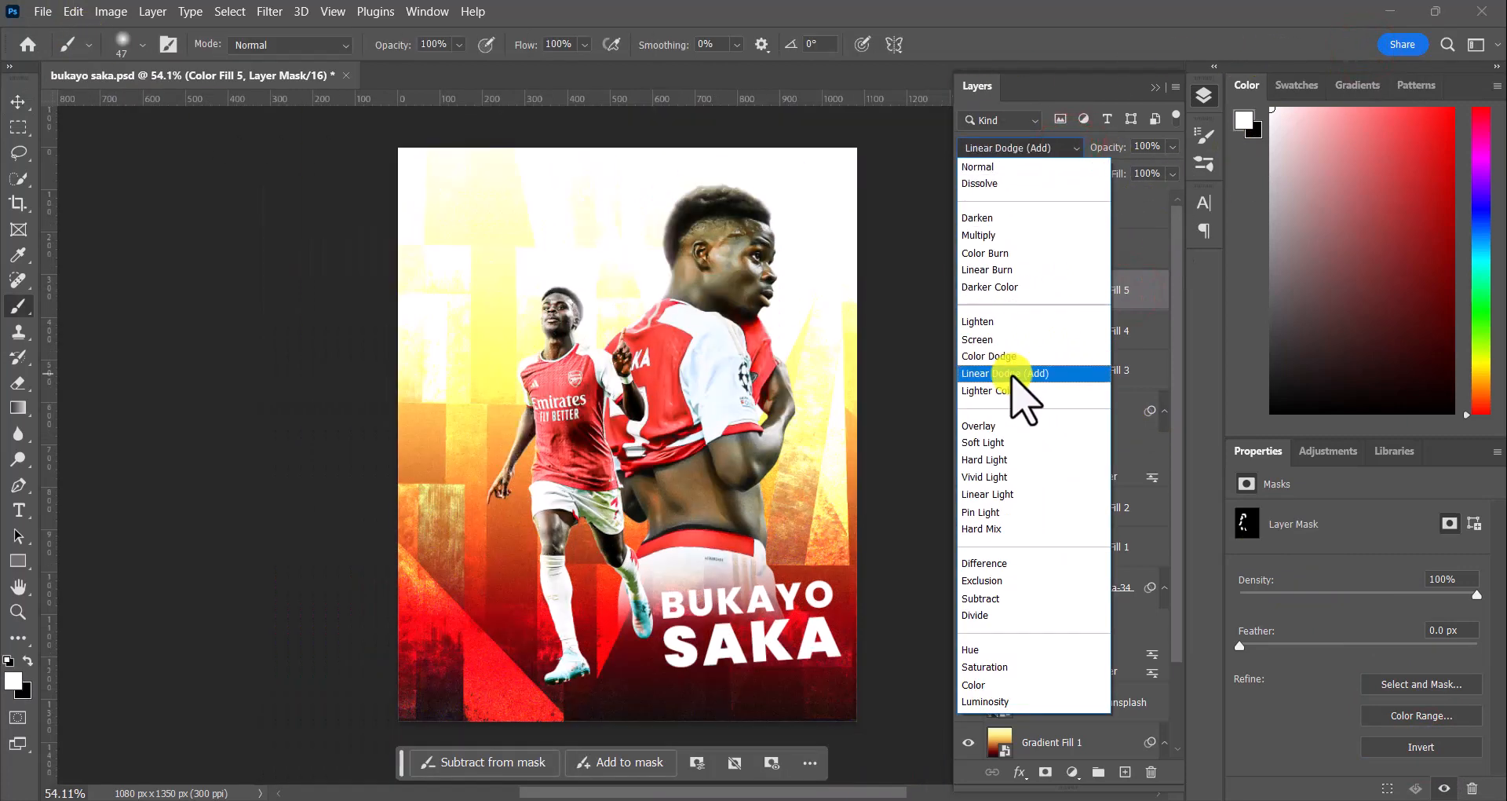
left_click(1013, 374)
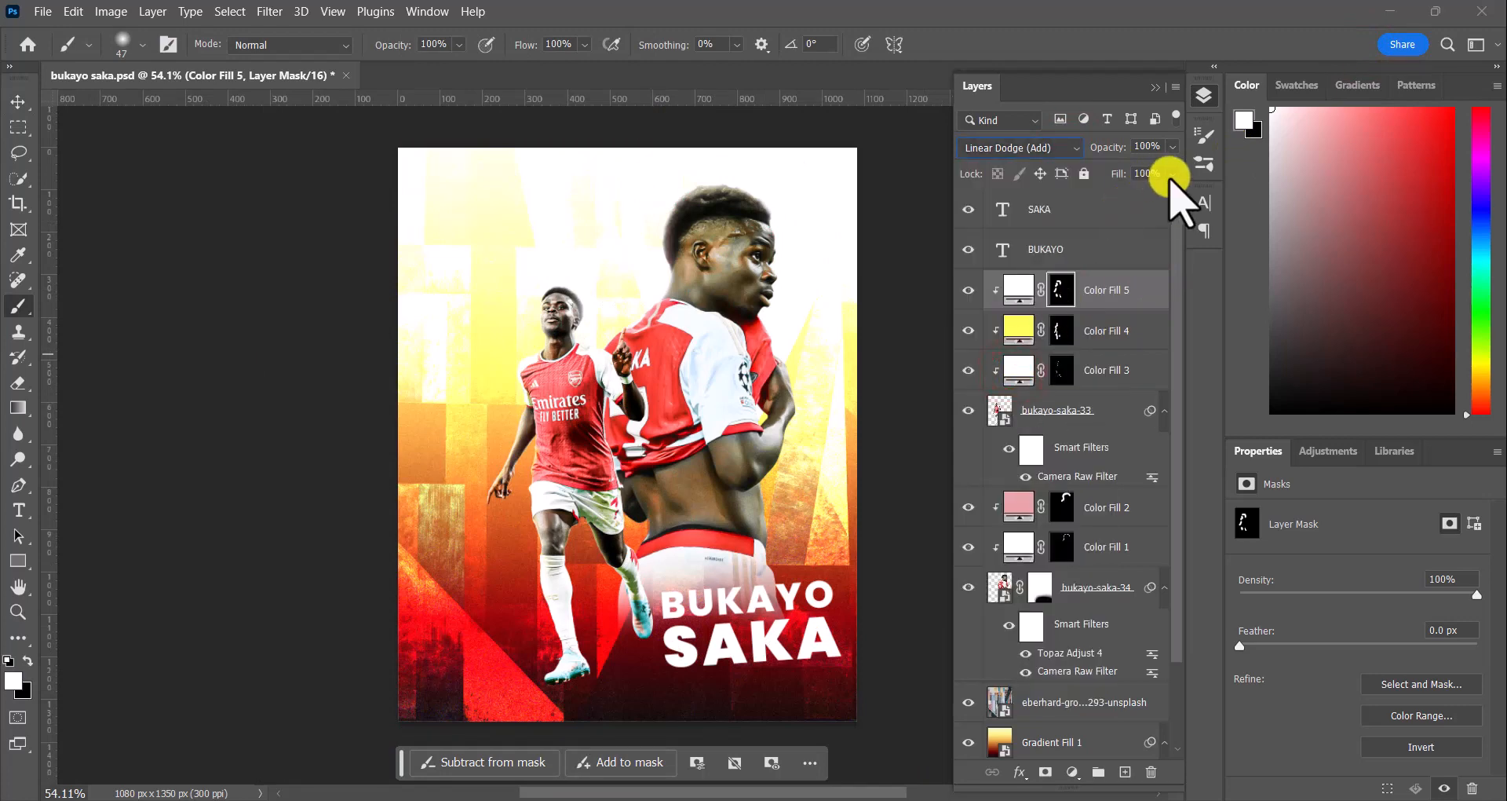
left_click_drag(1169, 197, 1062, 205)
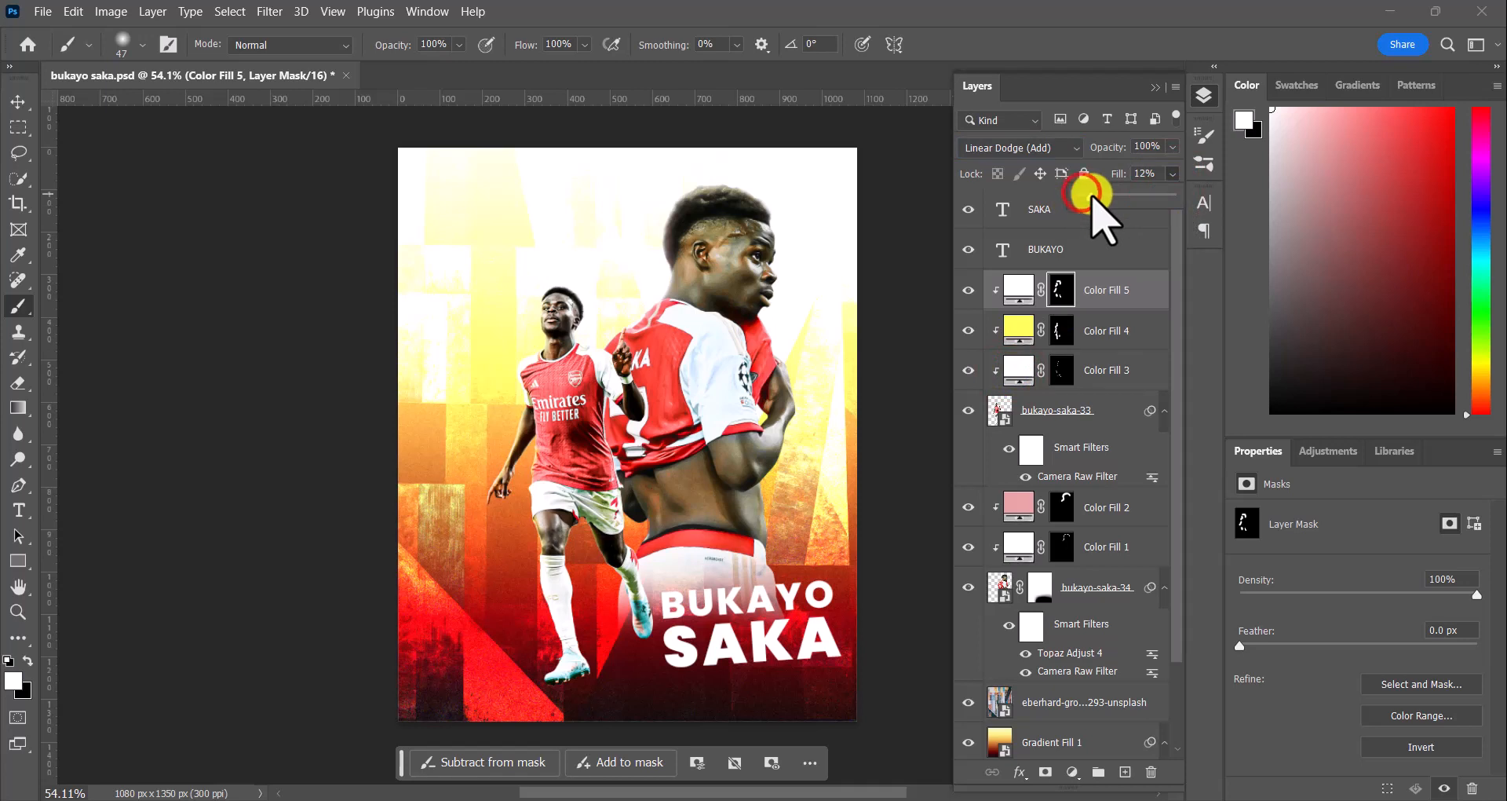
left_click_drag(1090, 196, 1131, 196)
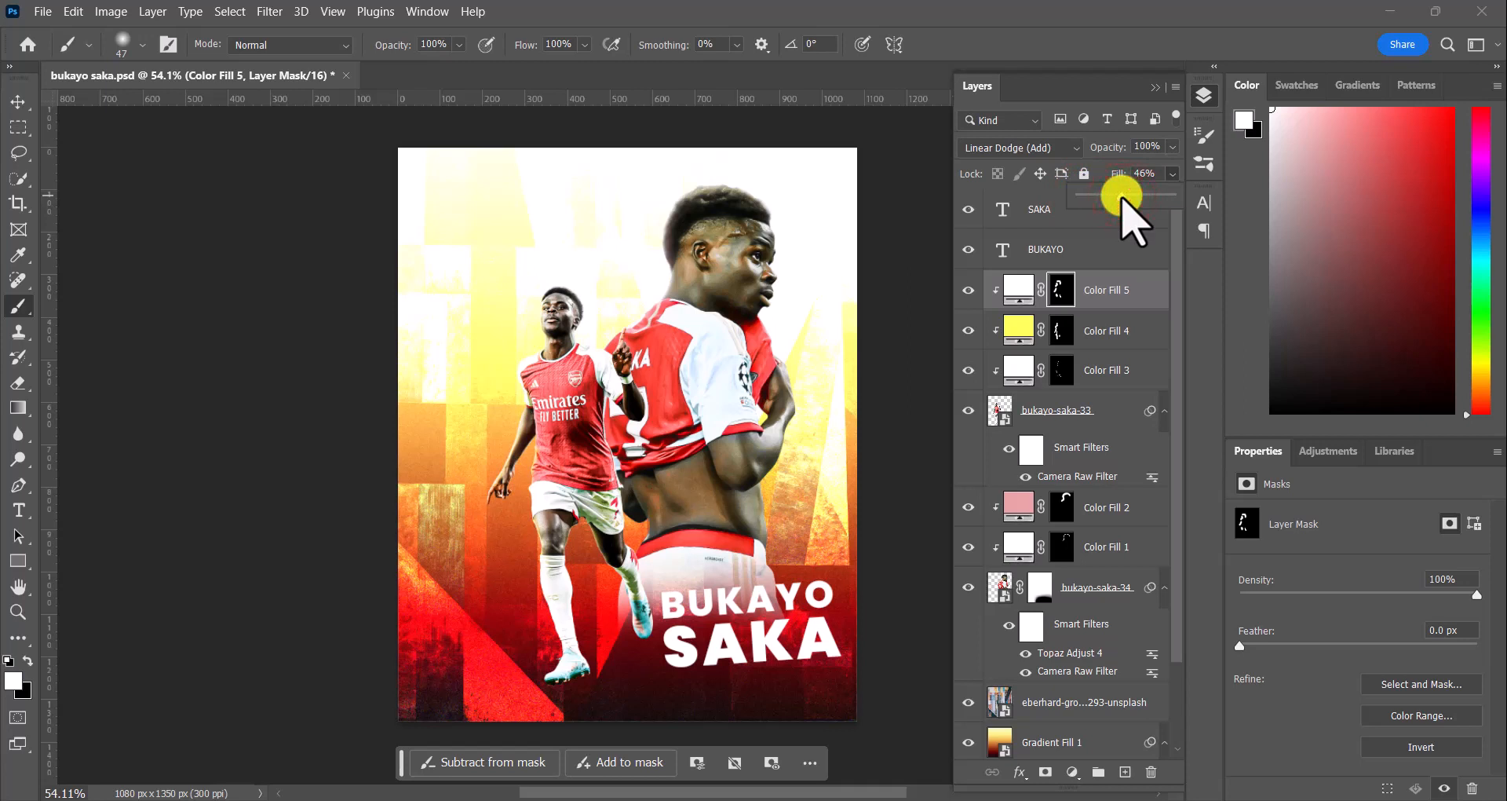
Step: Compare the poster with the yellow fill layer hidden and shown, and reduce that layer's fill to 82%
left_click(1110, 322)
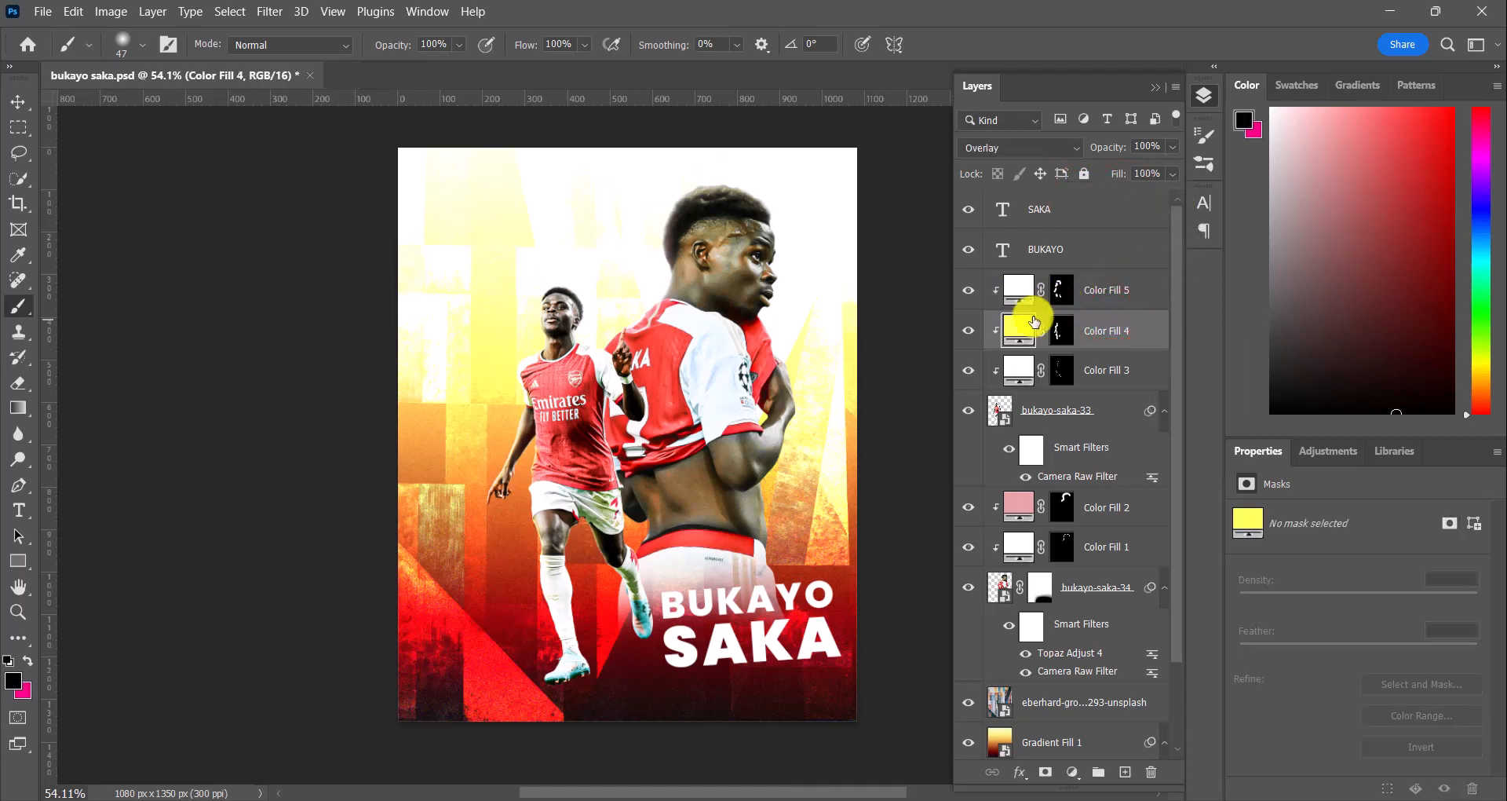
left_click(970, 333)
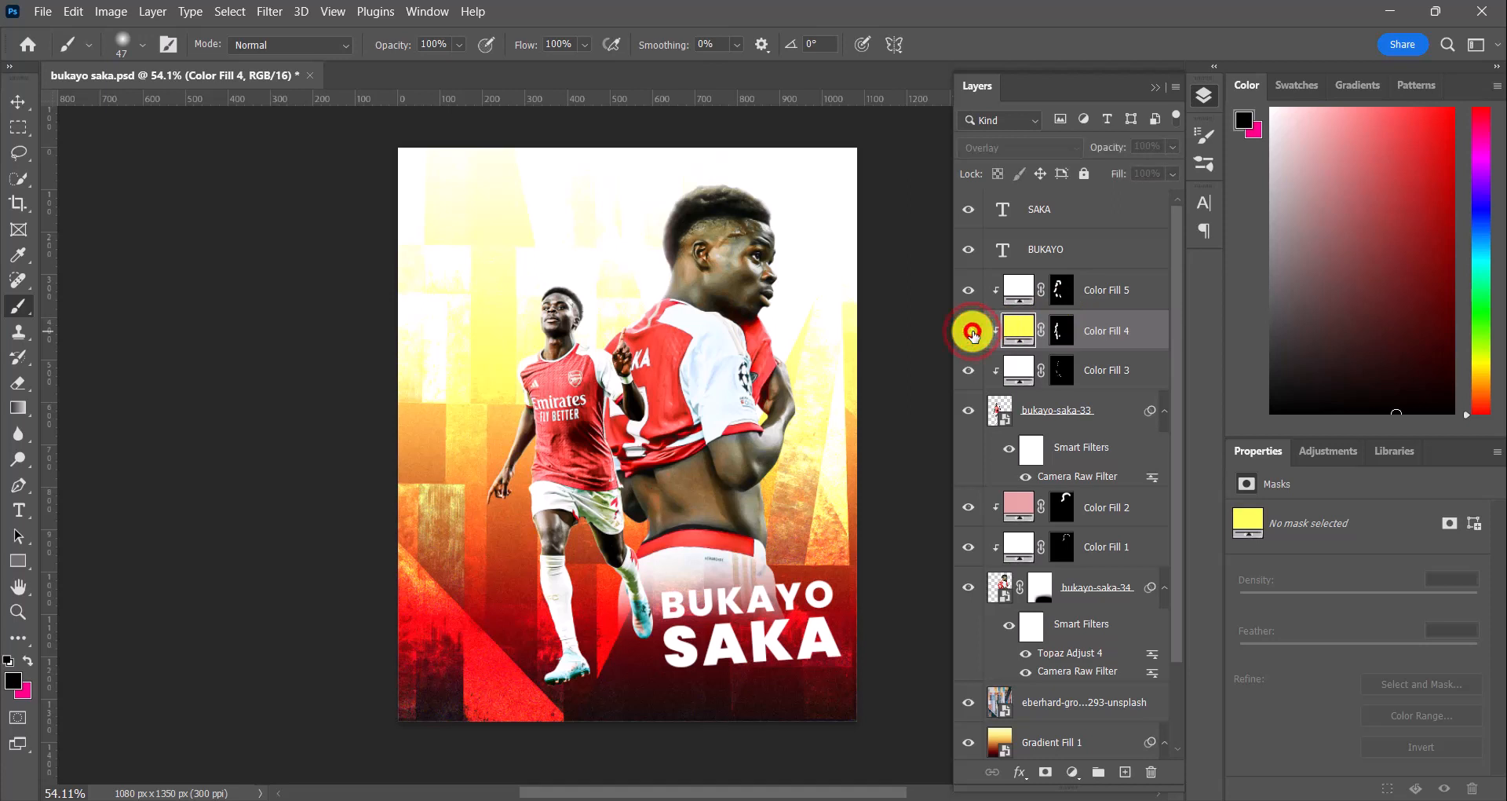
left_click(972, 334)
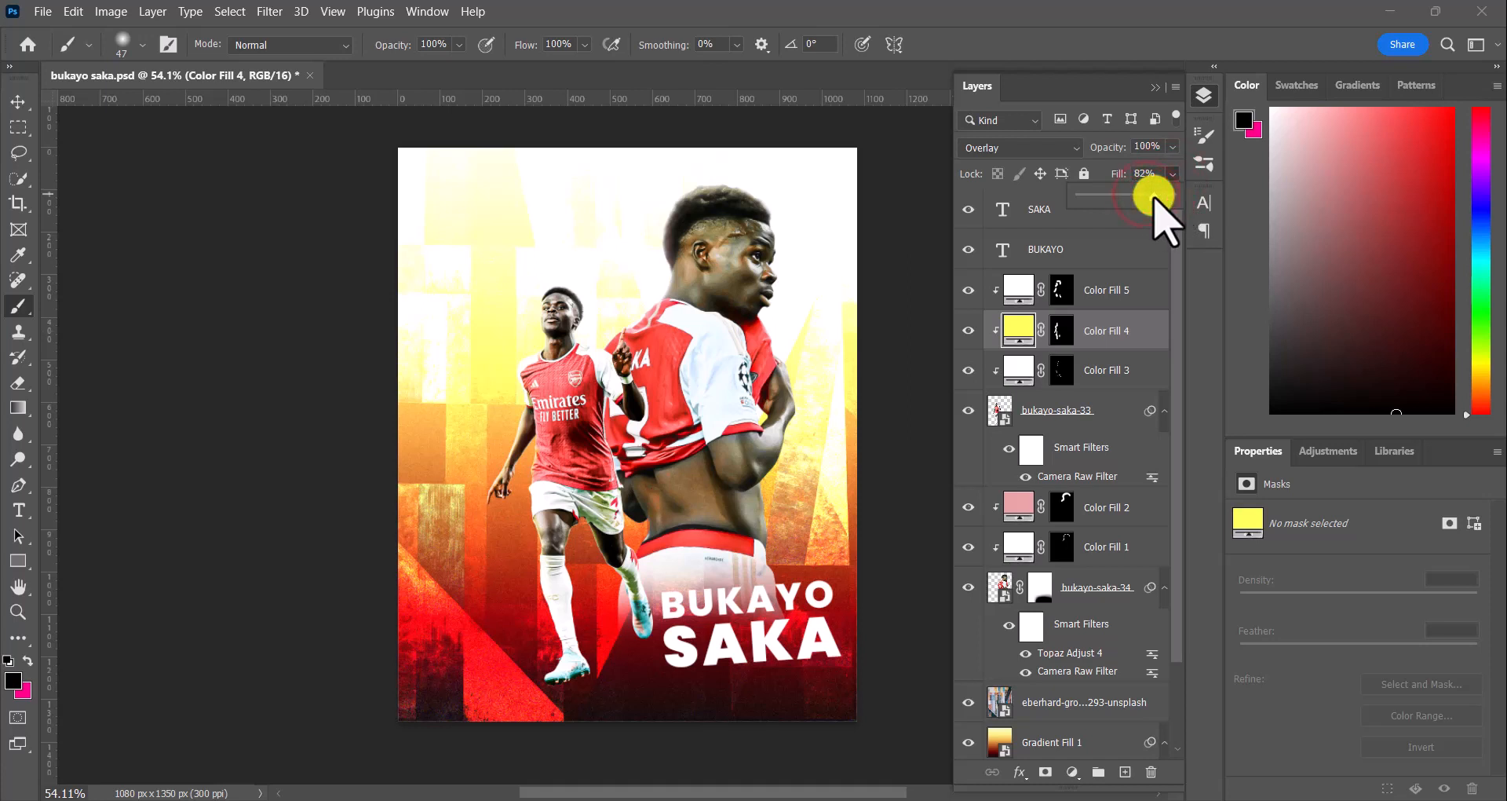
left_click(1341, 46)
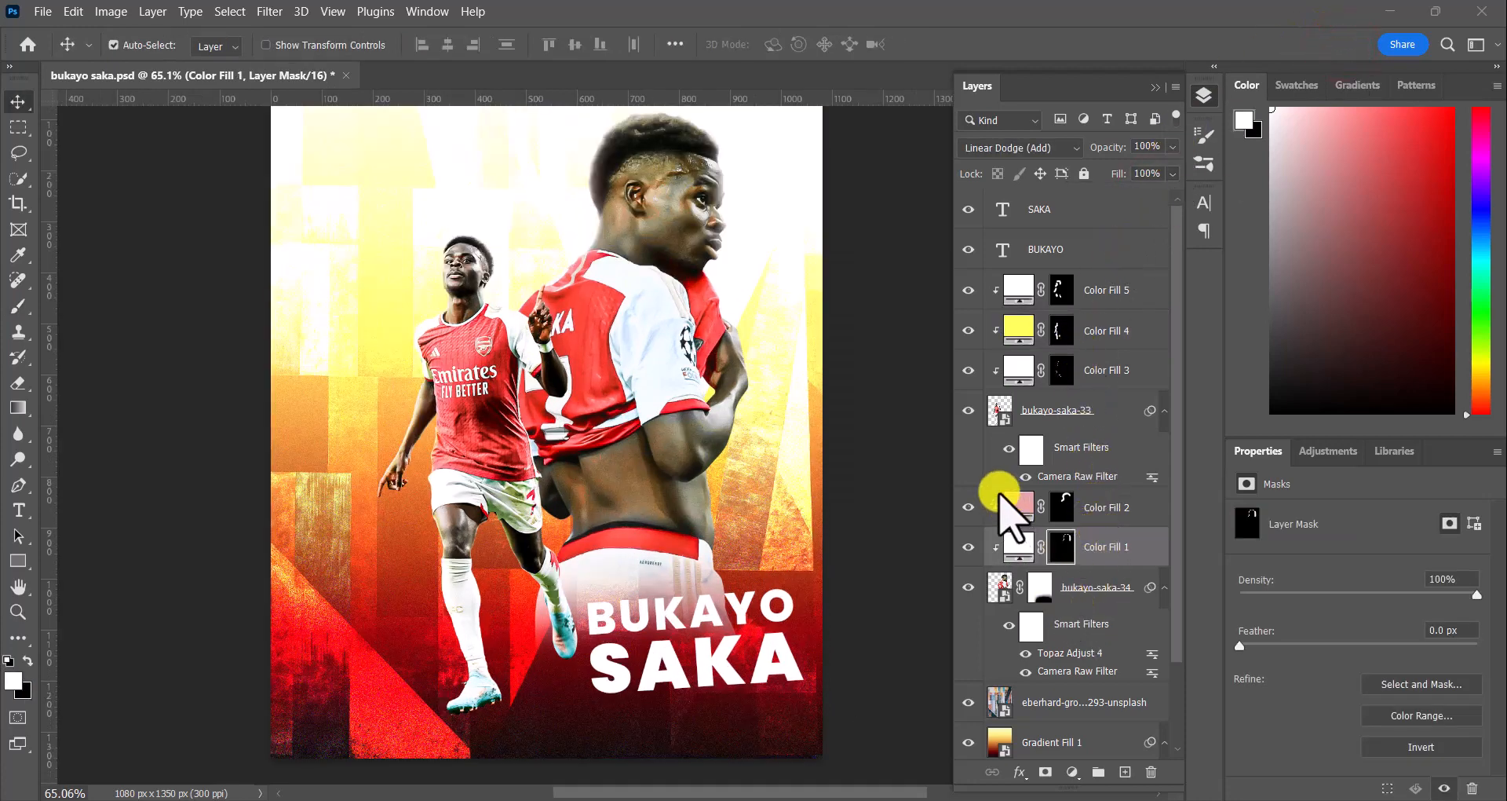
Step: Place foot shadow.png from the design rsc folder as an embedded image directly above the pink fill layer, beneath the smaller player's cutout
left_click(967, 416)
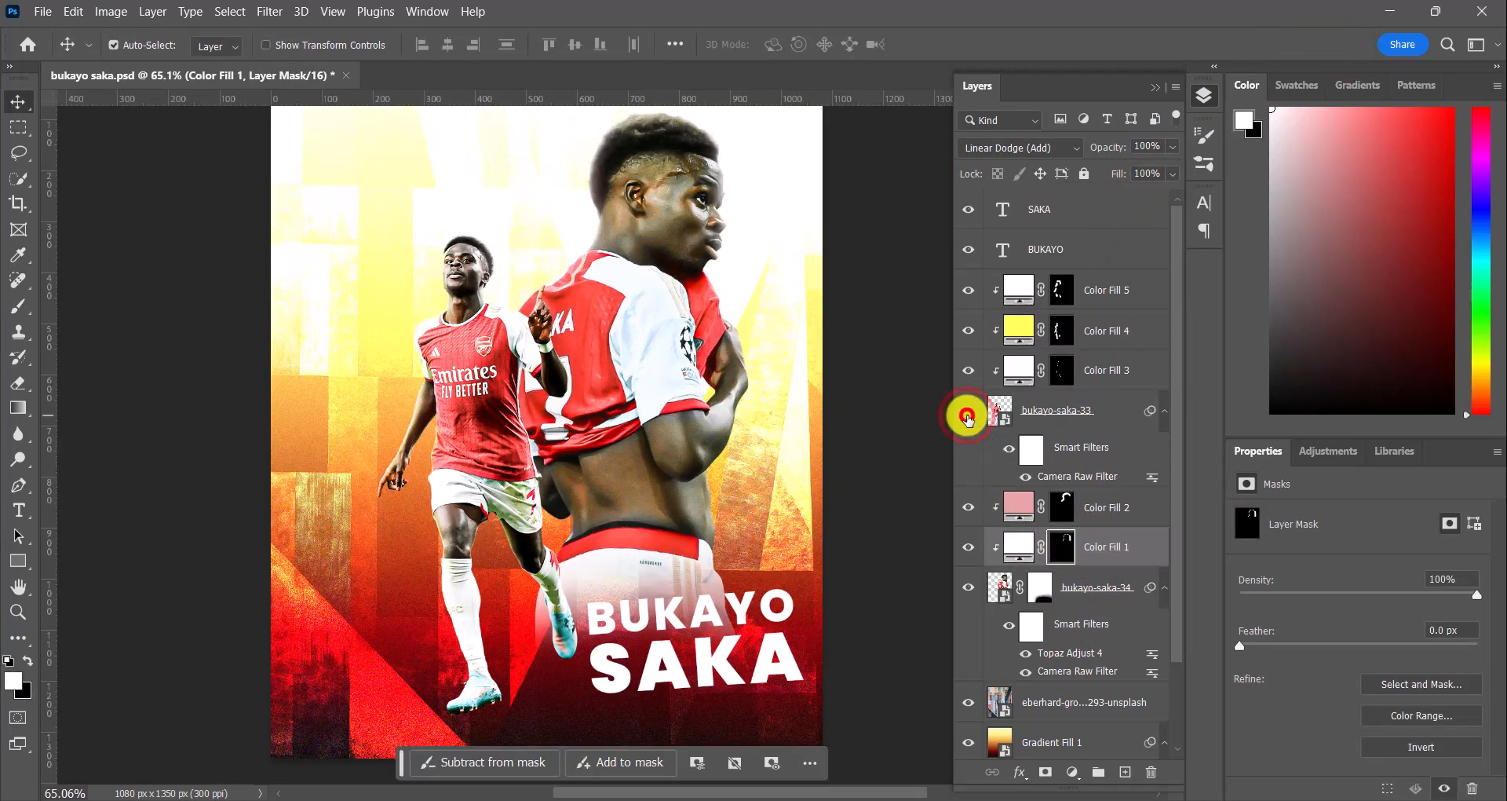
left_click(967, 415)
left_click(967, 412)
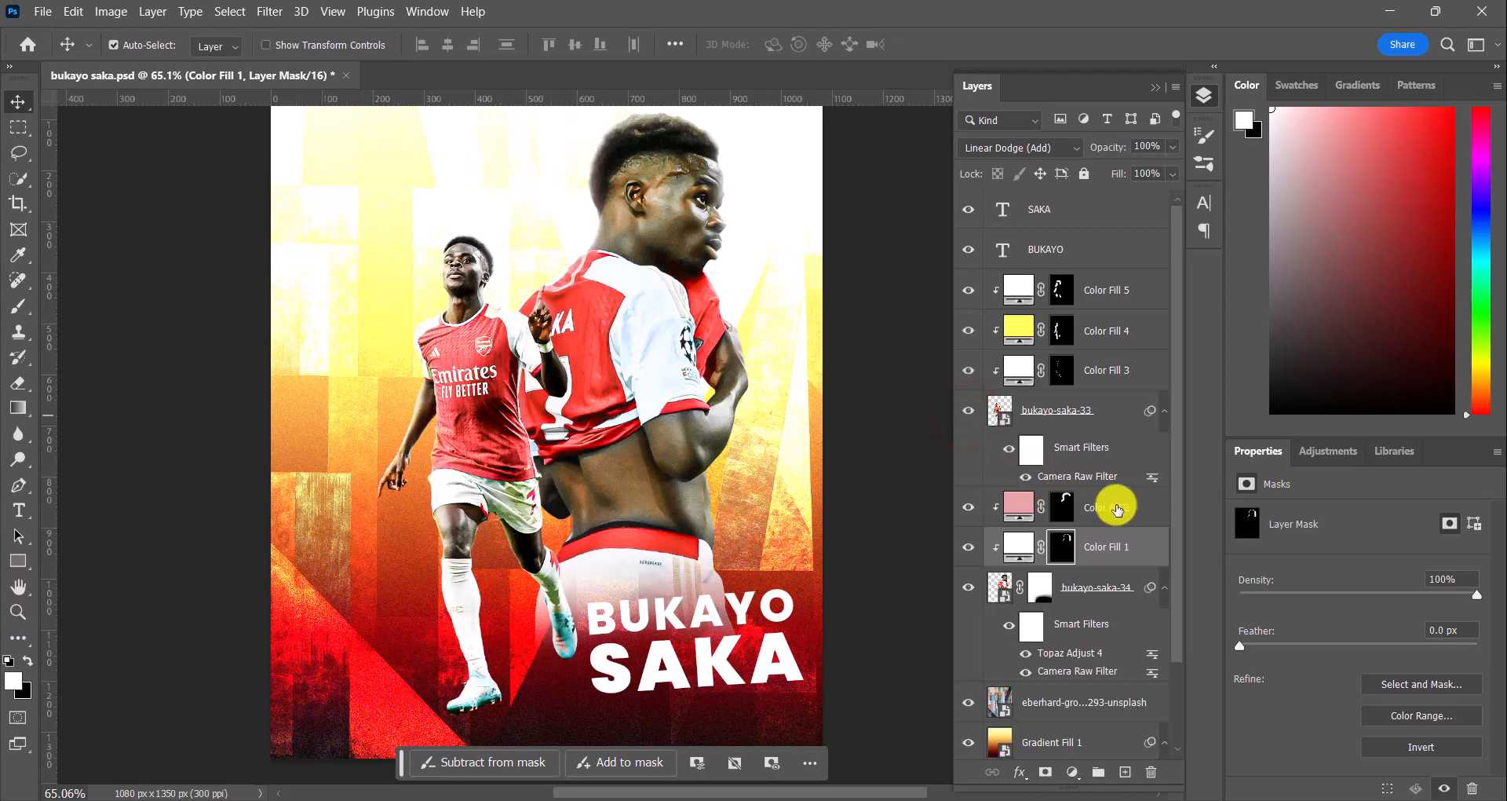
left_click(1111, 507)
left_click(42, 11)
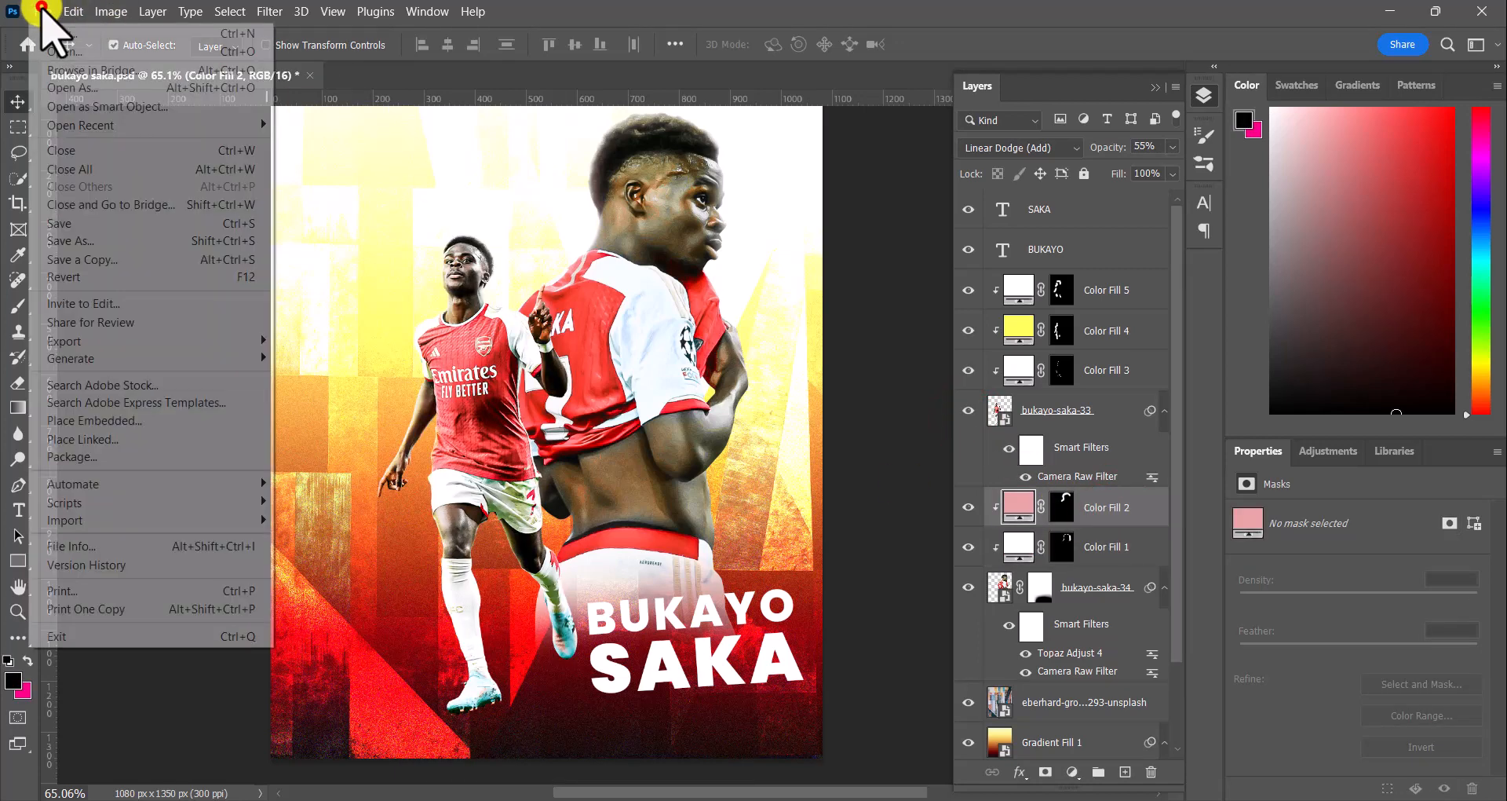
left_click(125, 424)
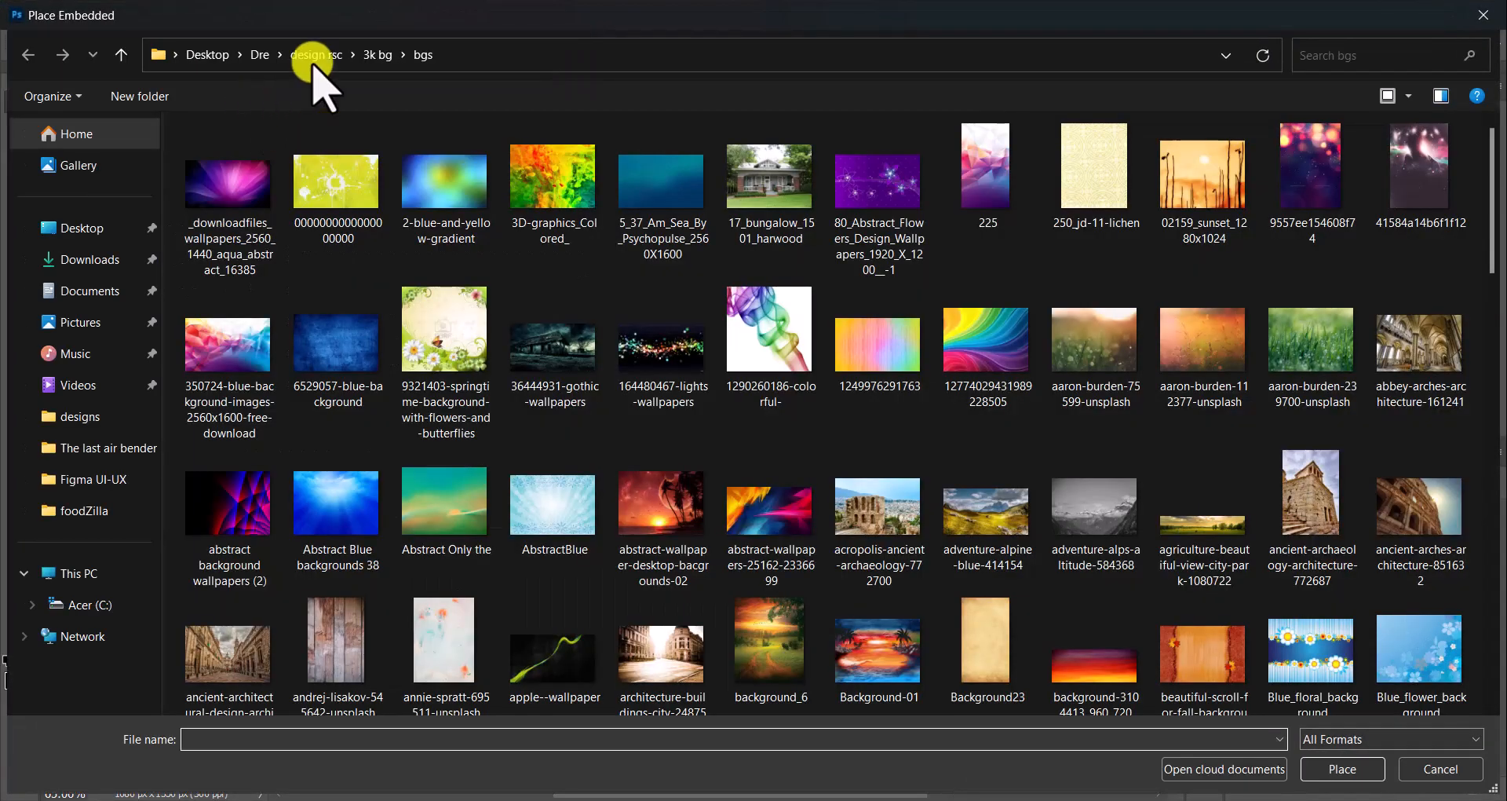
left_click(312, 55)
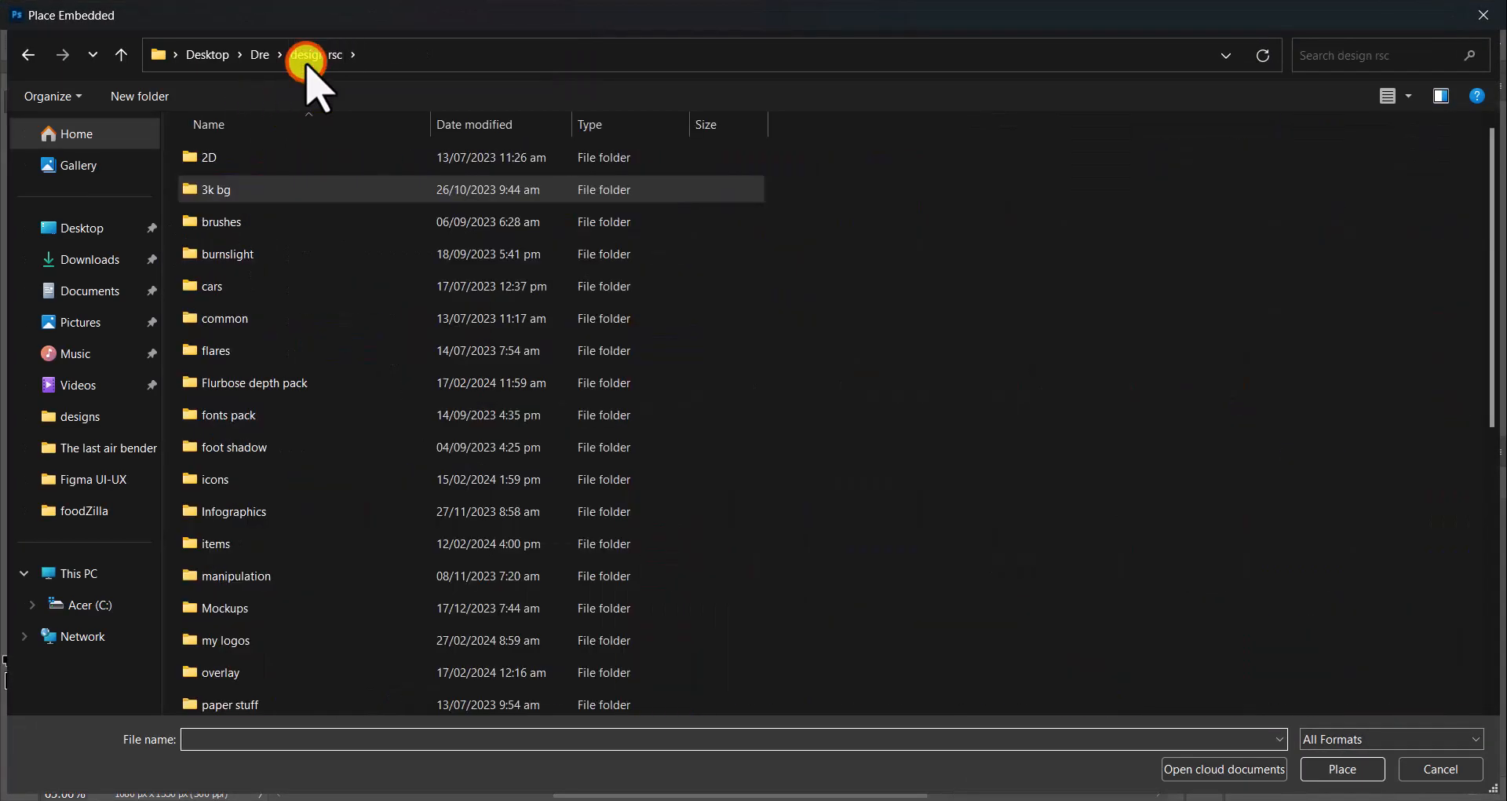
double_click(224, 446)
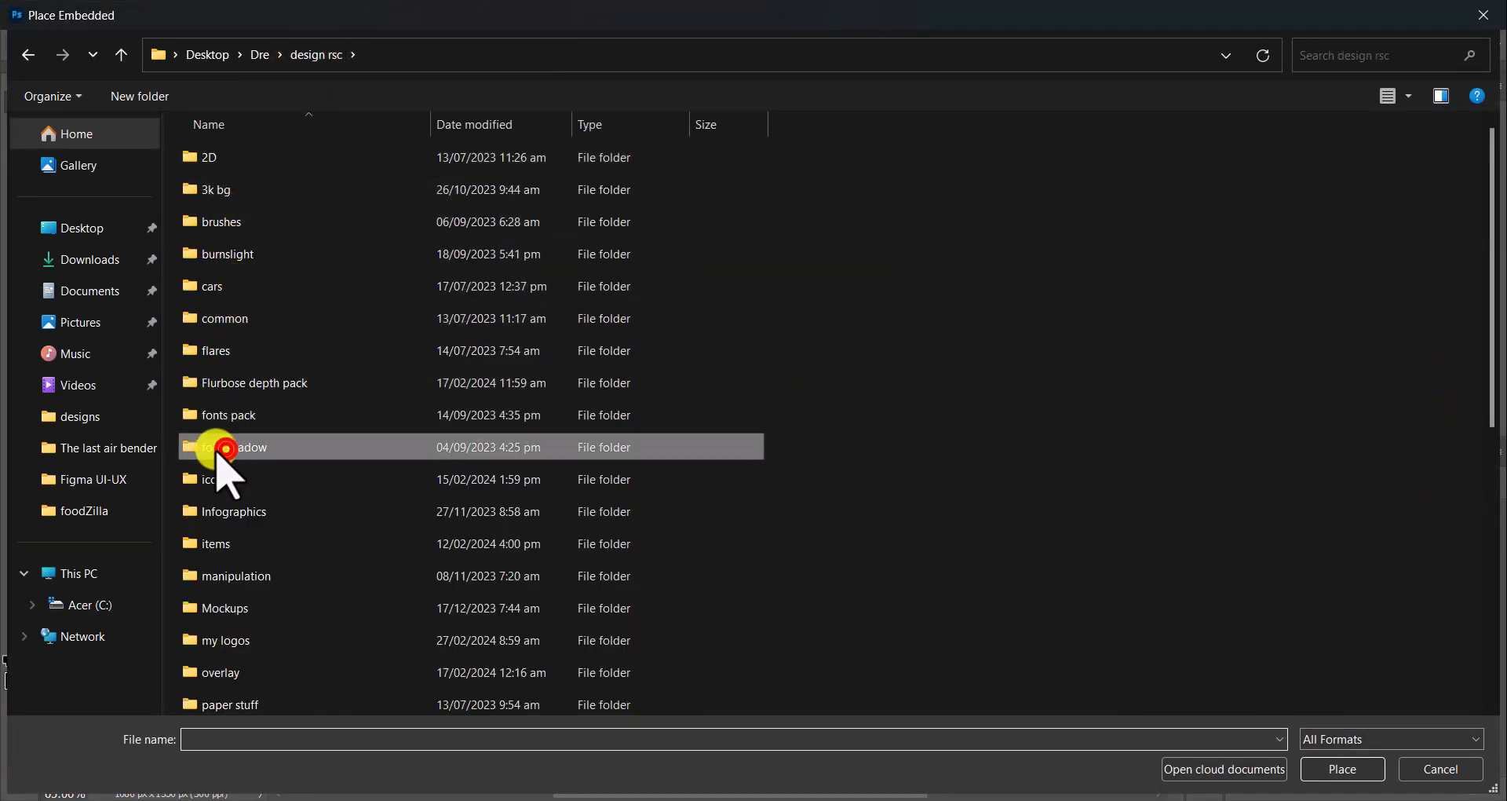
left_click(1333, 777)
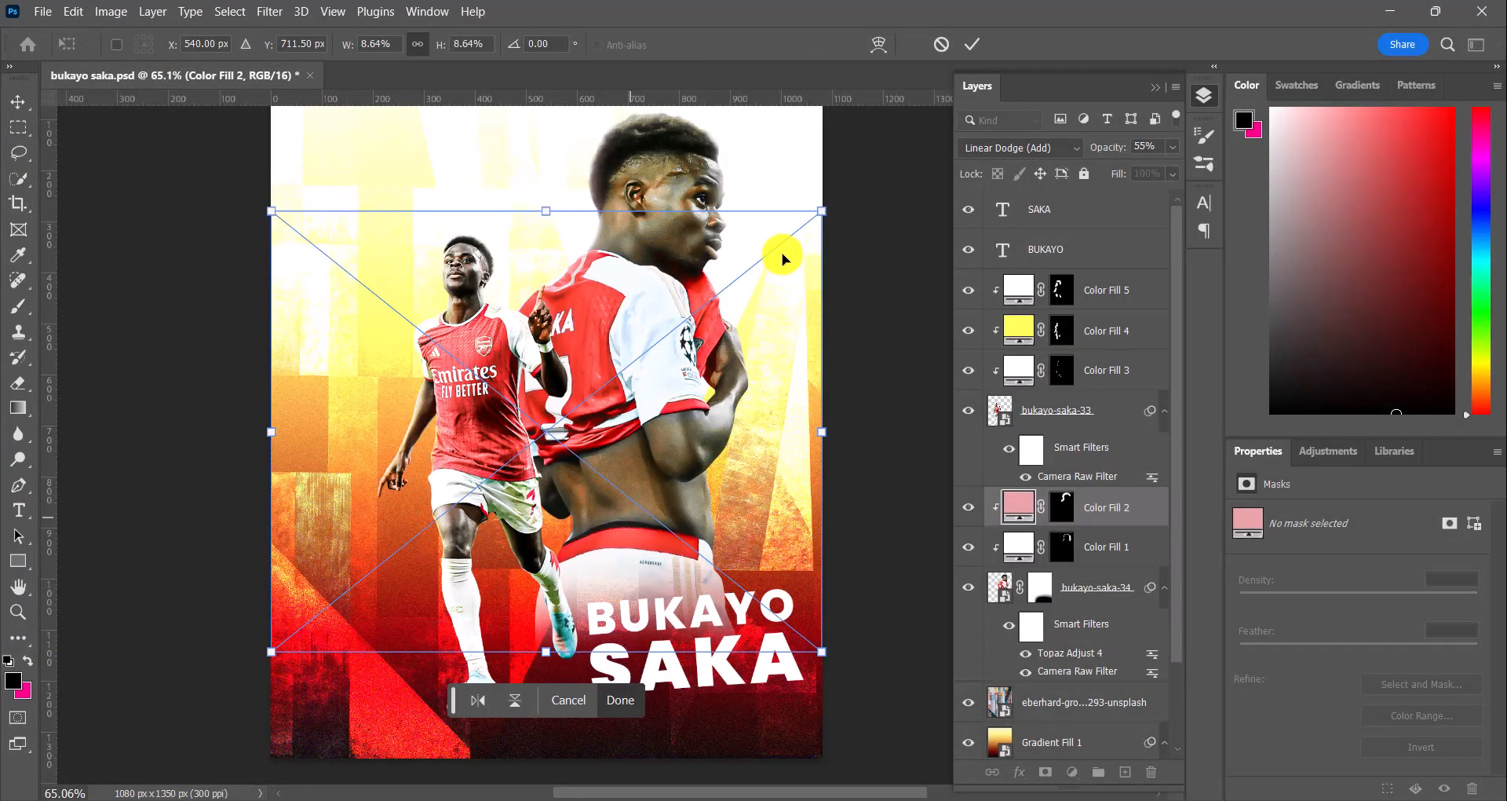
Step: Scale the foot shadow down to 1.61% and position it beneath the smaller player's planted boot
left_click_drag(827, 210, 419, 585)
scroll(419, 585, "up", 5)
left_click_drag(322, 649, 542, 758)
scroll(609, 443, "down", 3)
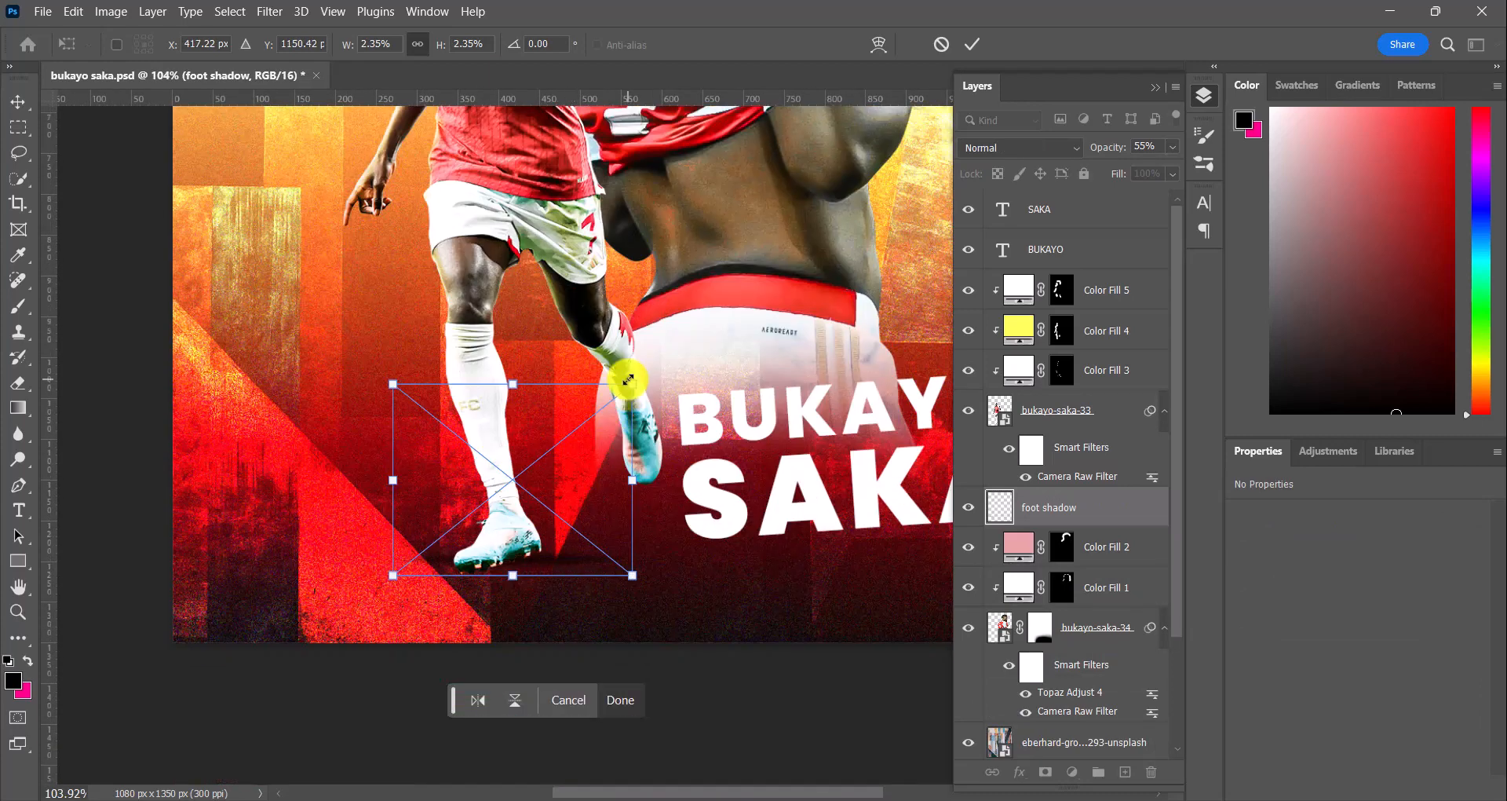
left_click_drag(628, 380, 550, 440)
mouse_move(503, 549)
left_mouse_down()
mouse_move(517, 572)
mouse_move(516, 559)
left_mouse_up()
scroll(516, 559, "up", 2)
scroll(513, 558, "up", 5)
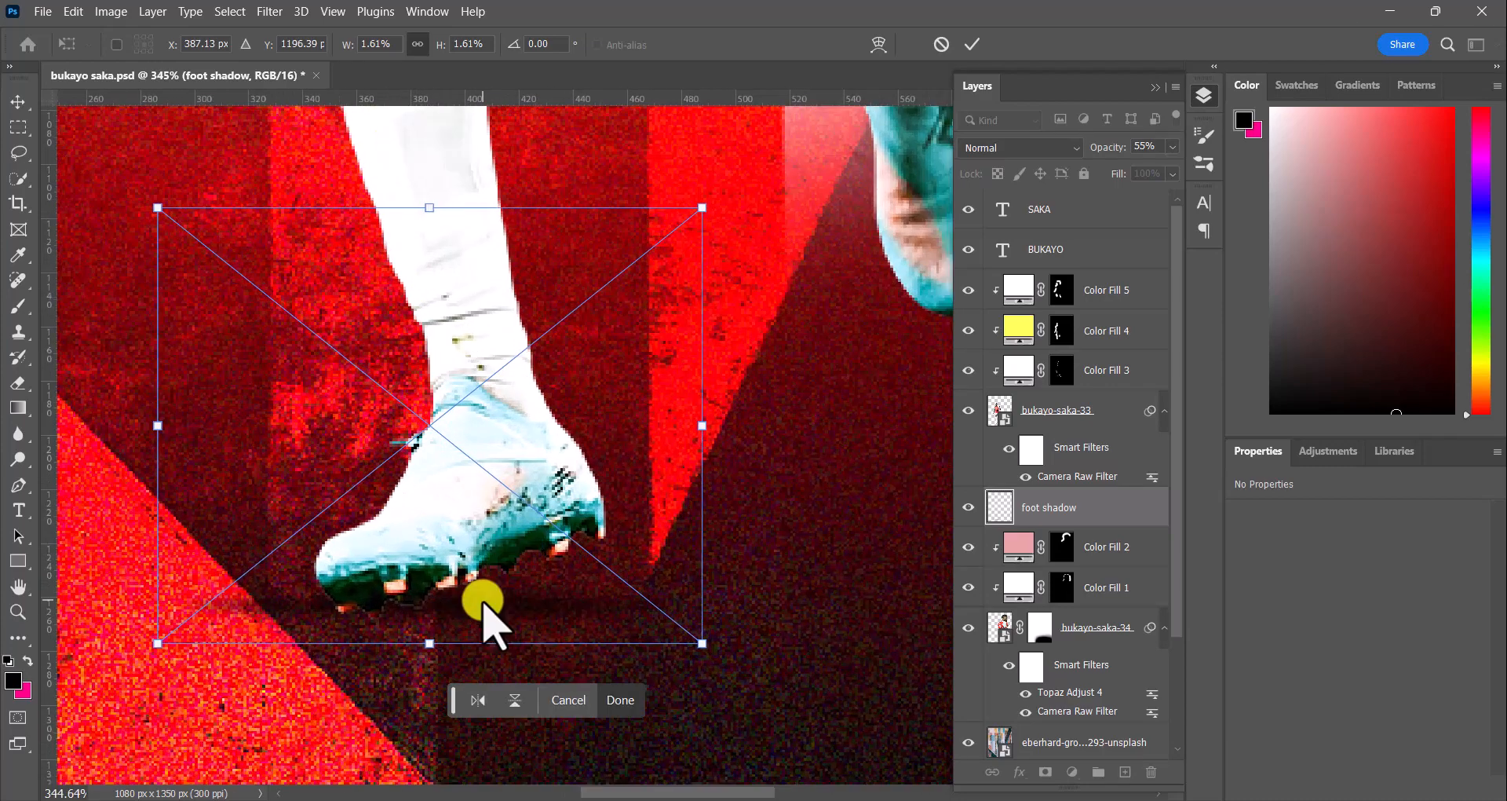
double_click(478, 607)
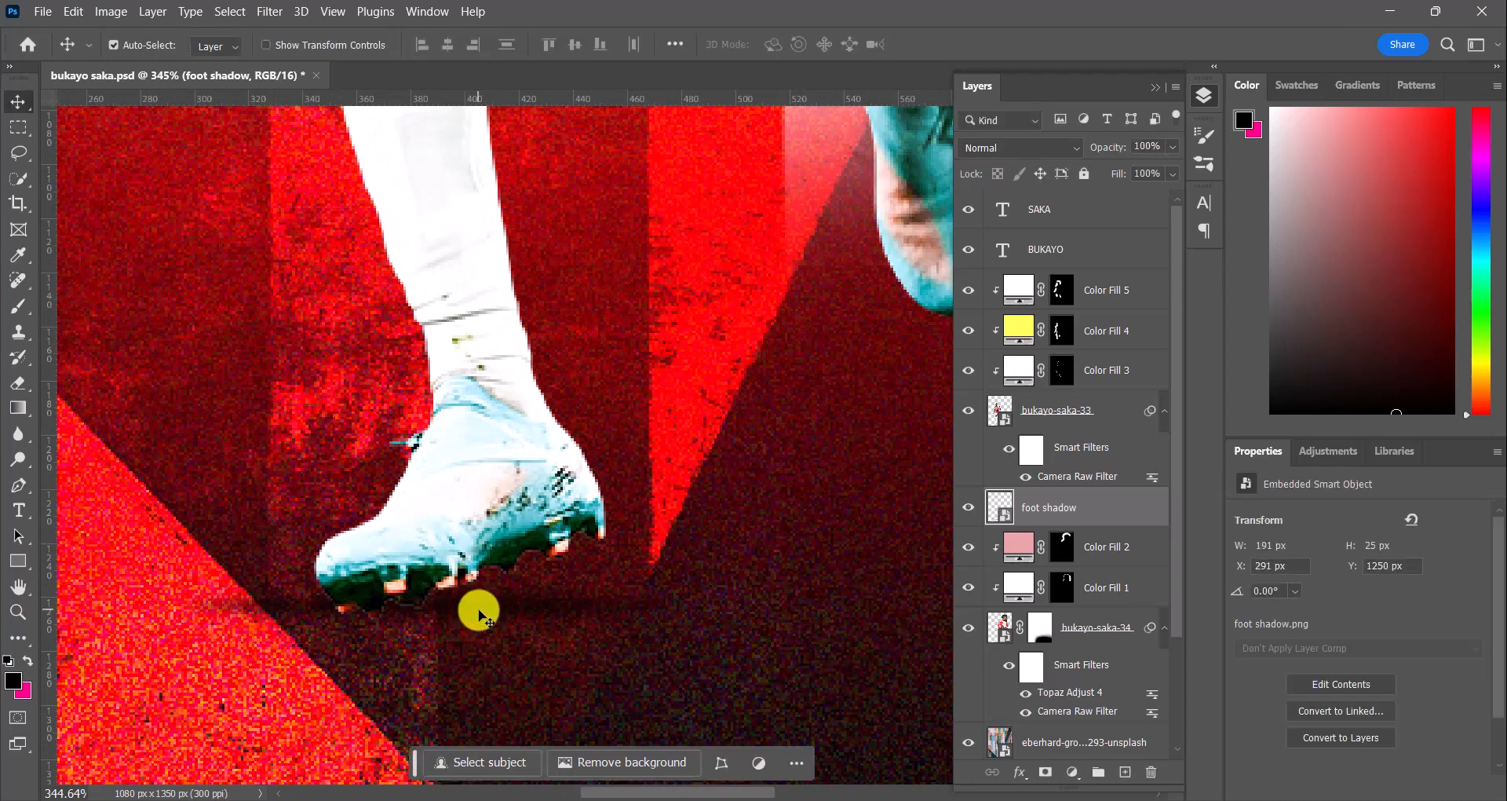
Step: Shrink the foot shadow to 1.07% and reposition it just below the planted boot's studs
key("ctrl+t")
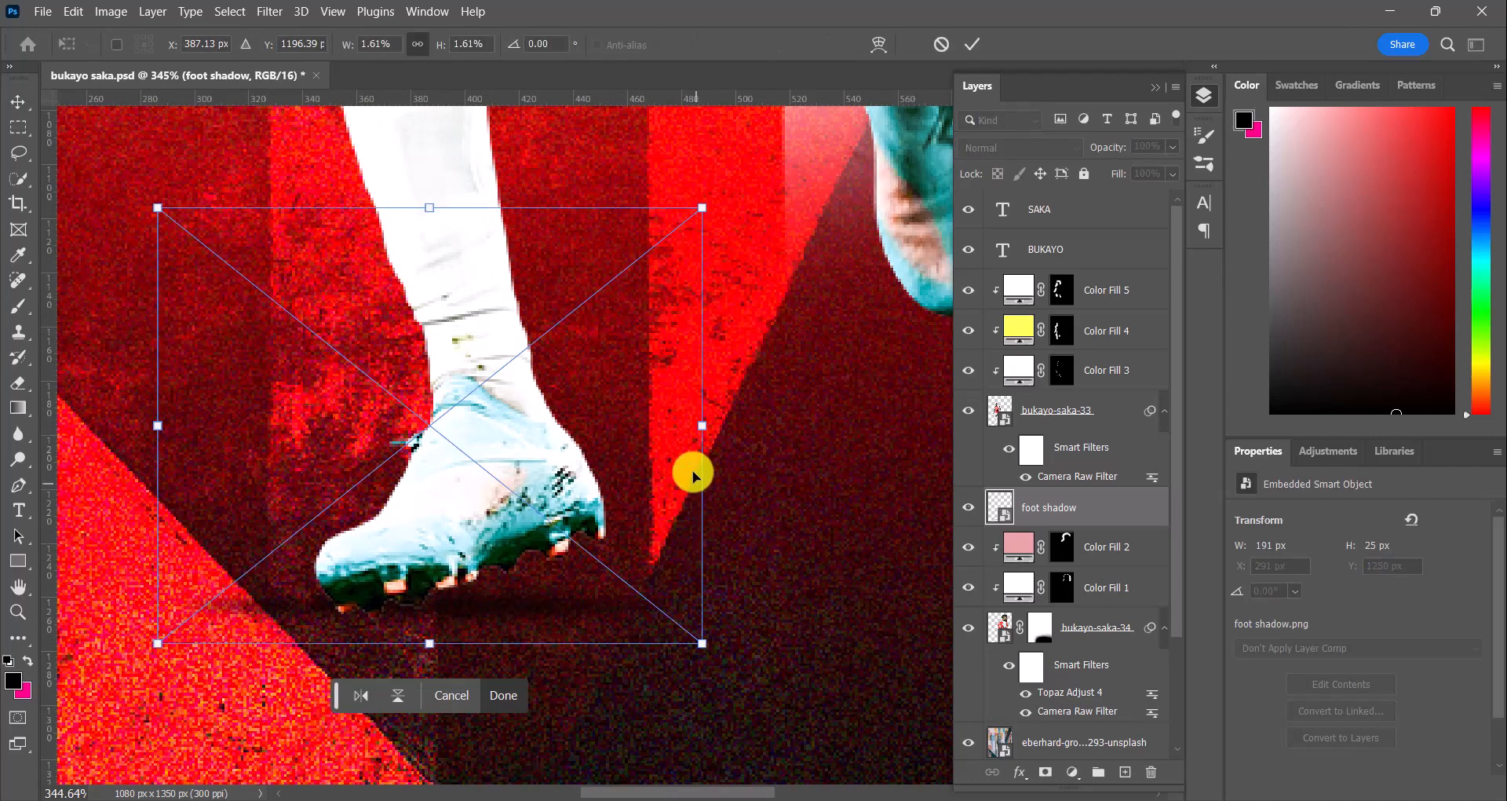
left_click_drag(702, 425, 414, 634)
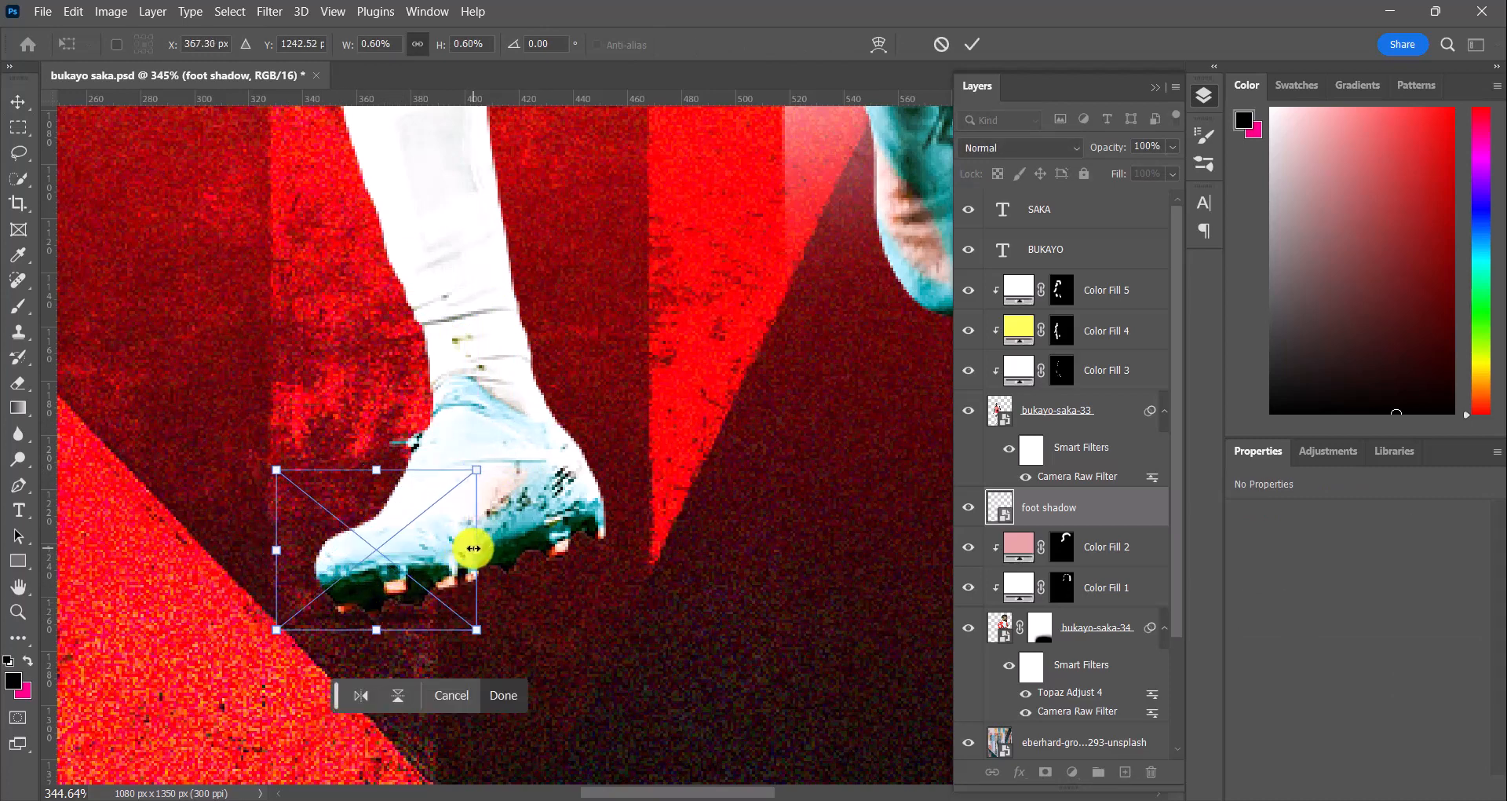
left_click_drag(473, 548, 642, 570)
left_click_drag(497, 670, 512, 626)
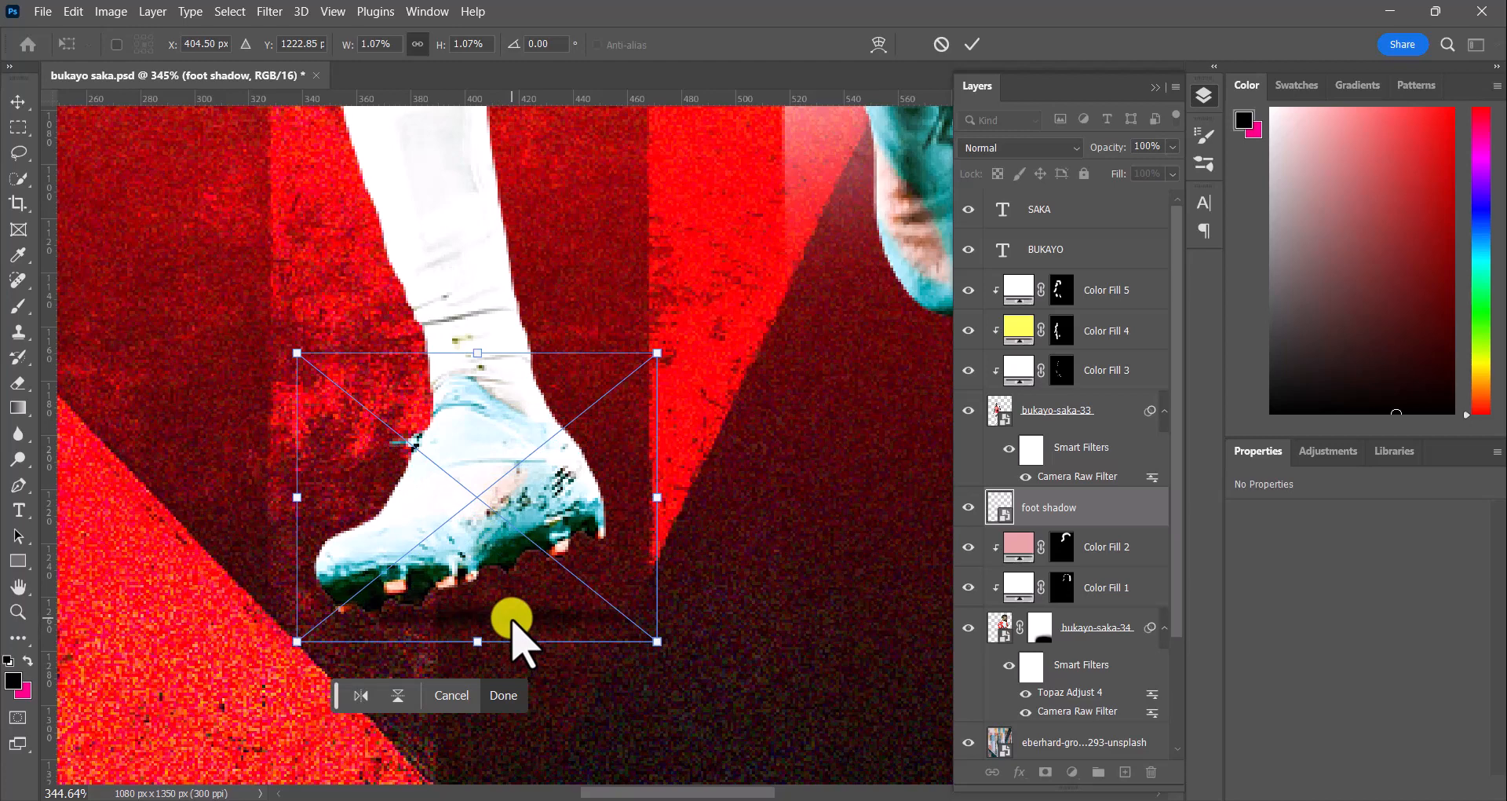
left_click(510, 699)
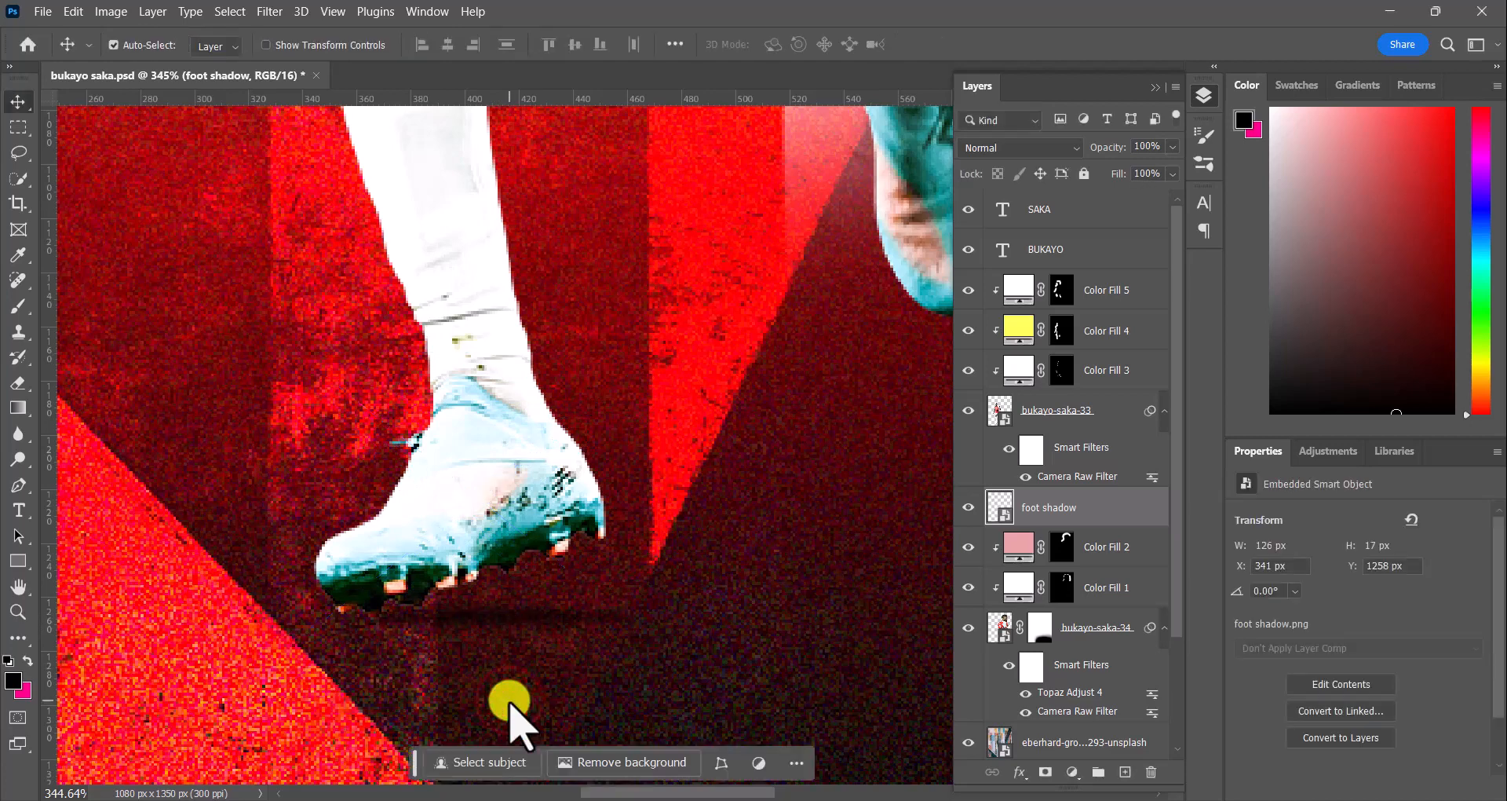
Step: Duplicate the foot shadow twice, enlarge the topmost copy to 1.70% and move it up under the boot as a wider shadow
key("ctrl+j")
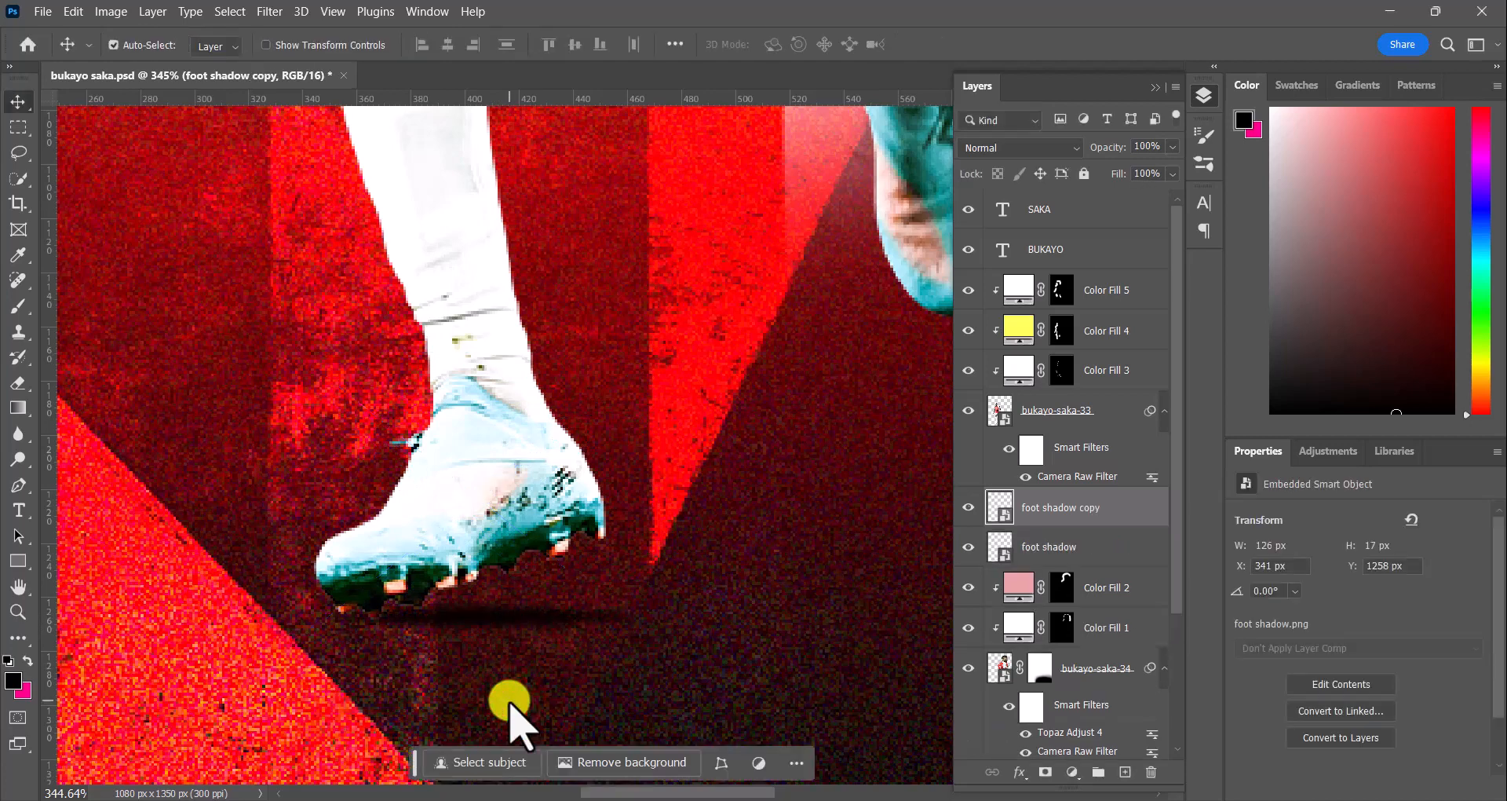
key("ctrl+j")
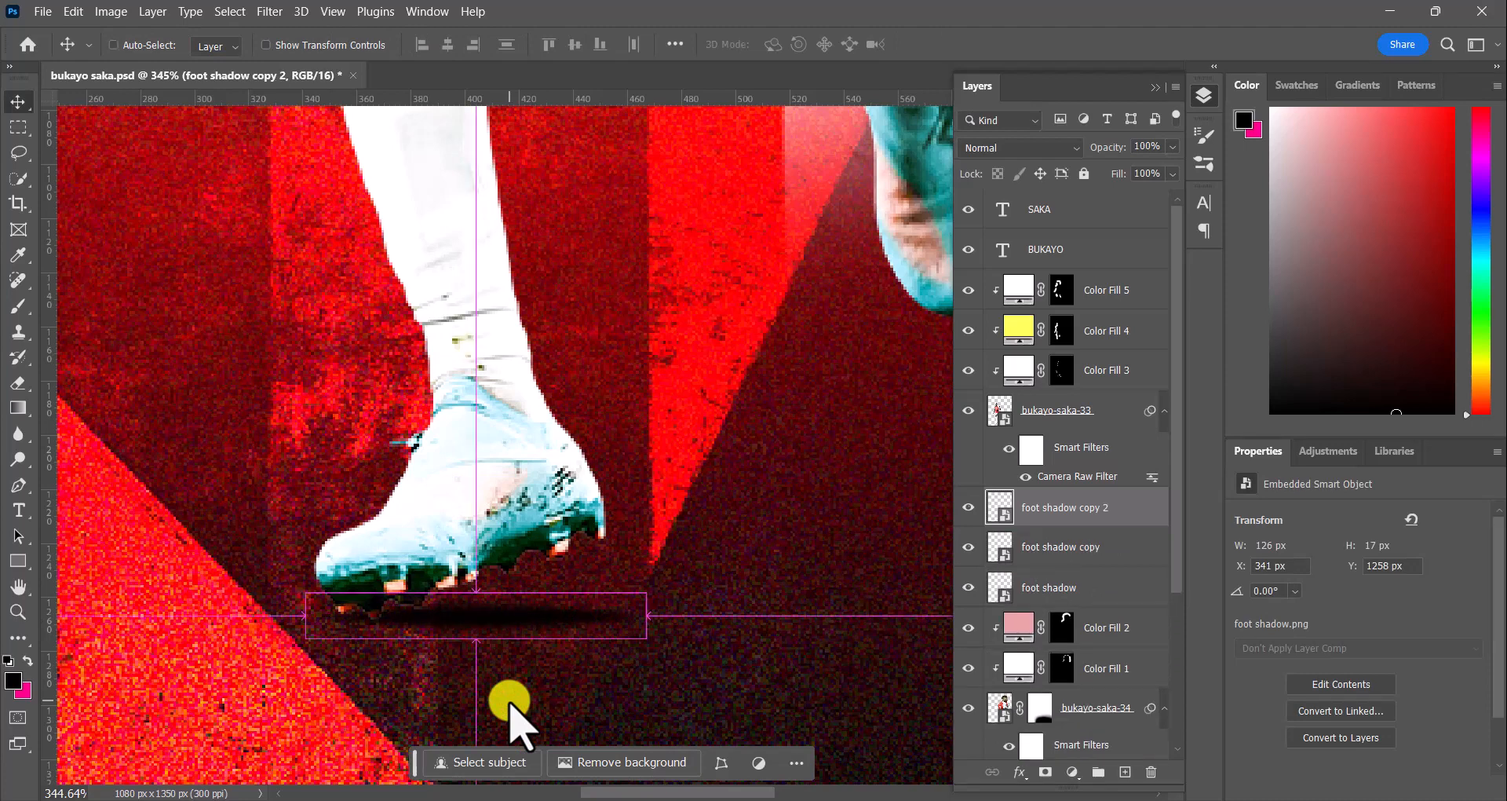
key("ctrl+t")
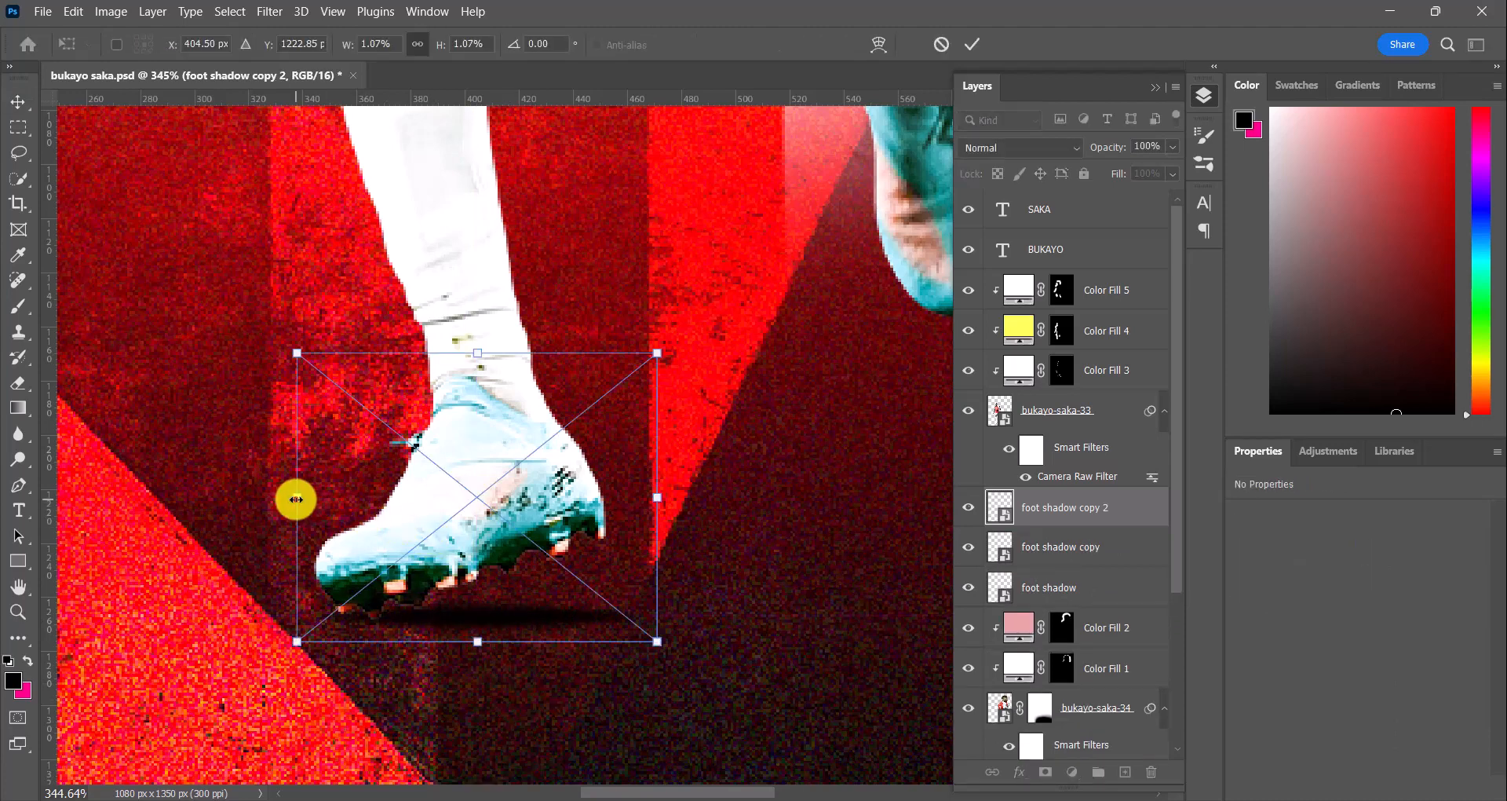
left_click_drag(297, 498, 141, 506)
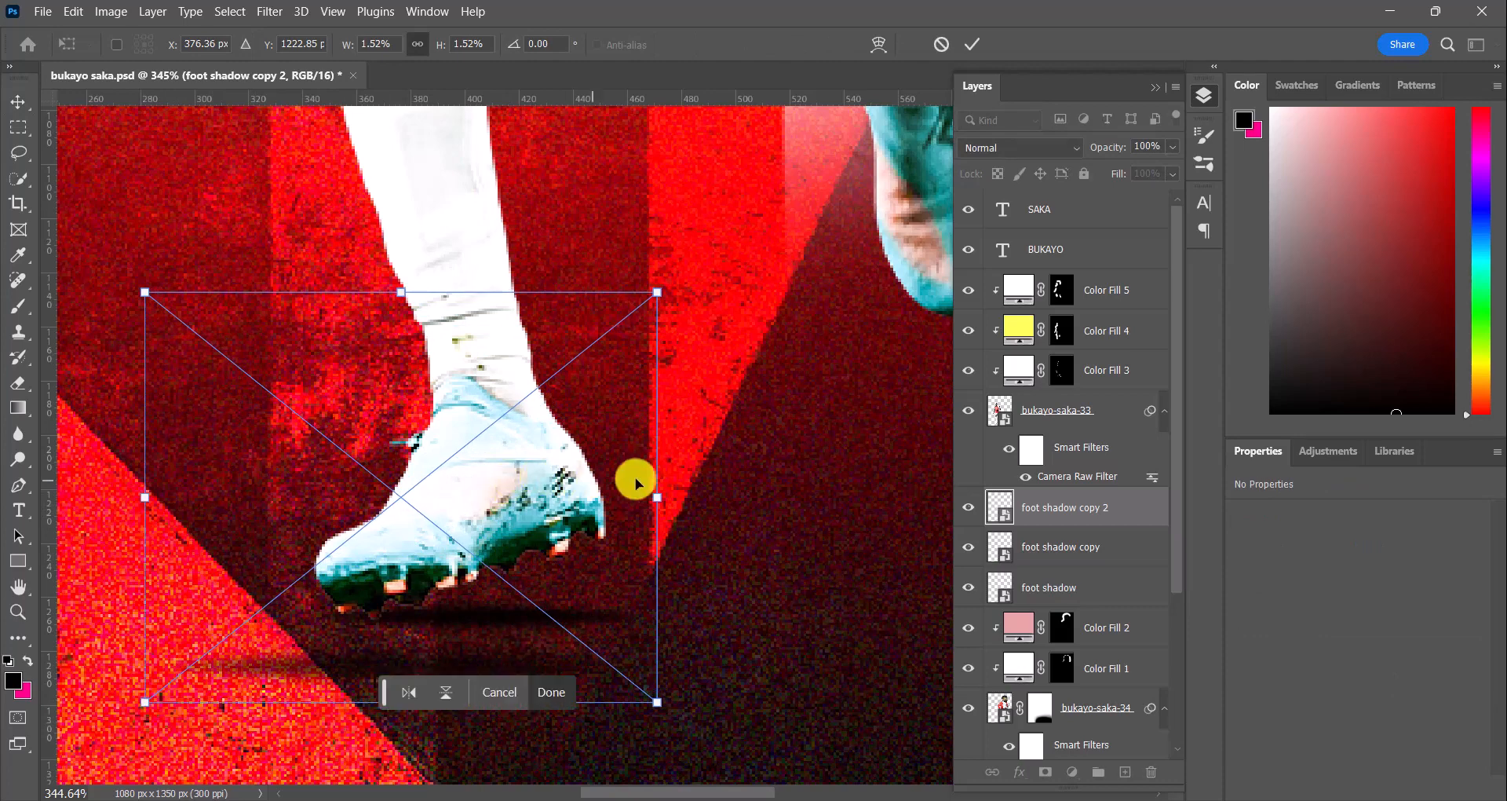
left_click_drag(658, 498, 720, 511)
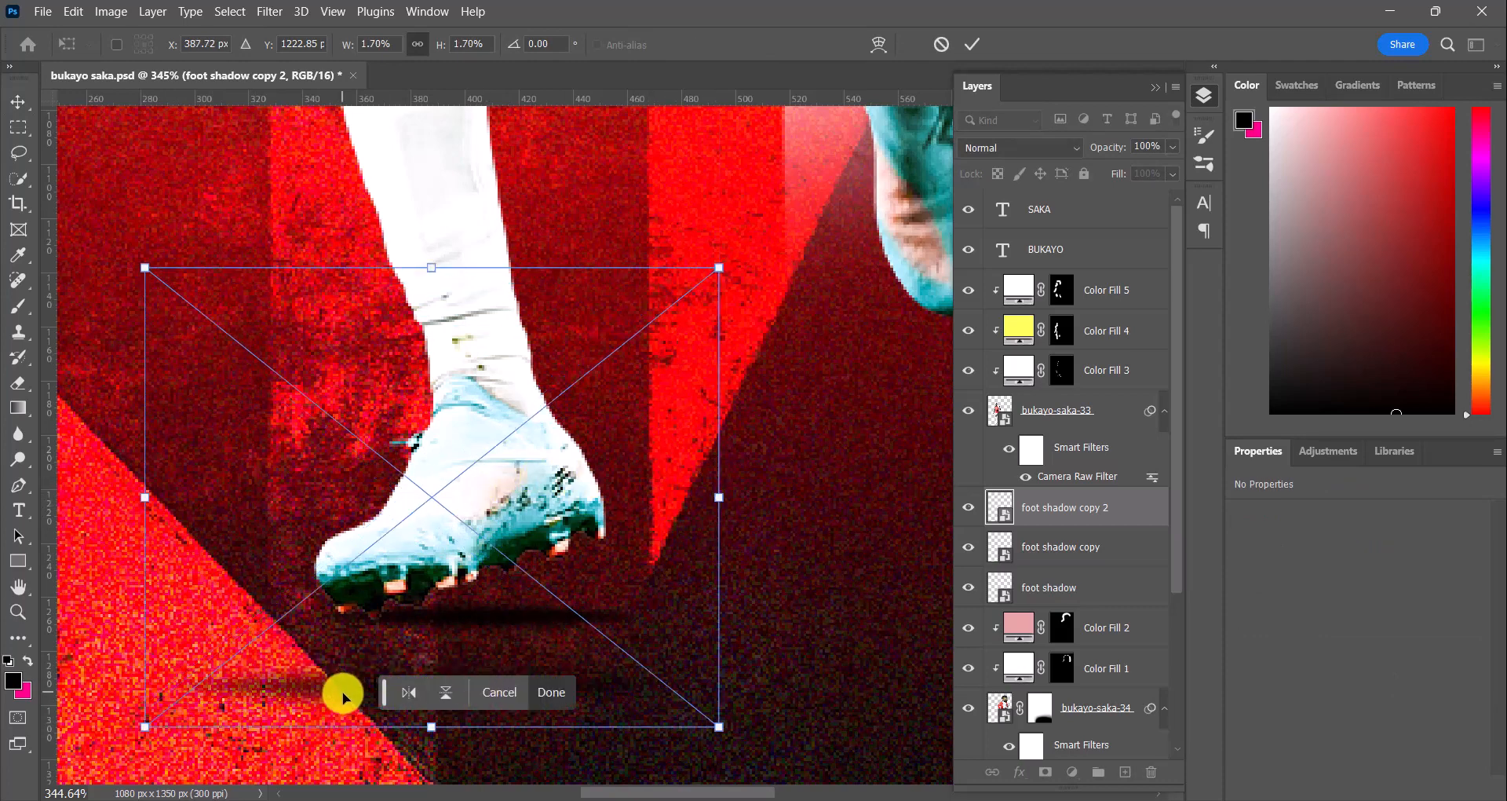
left_click_drag(343, 693, 420, 628)
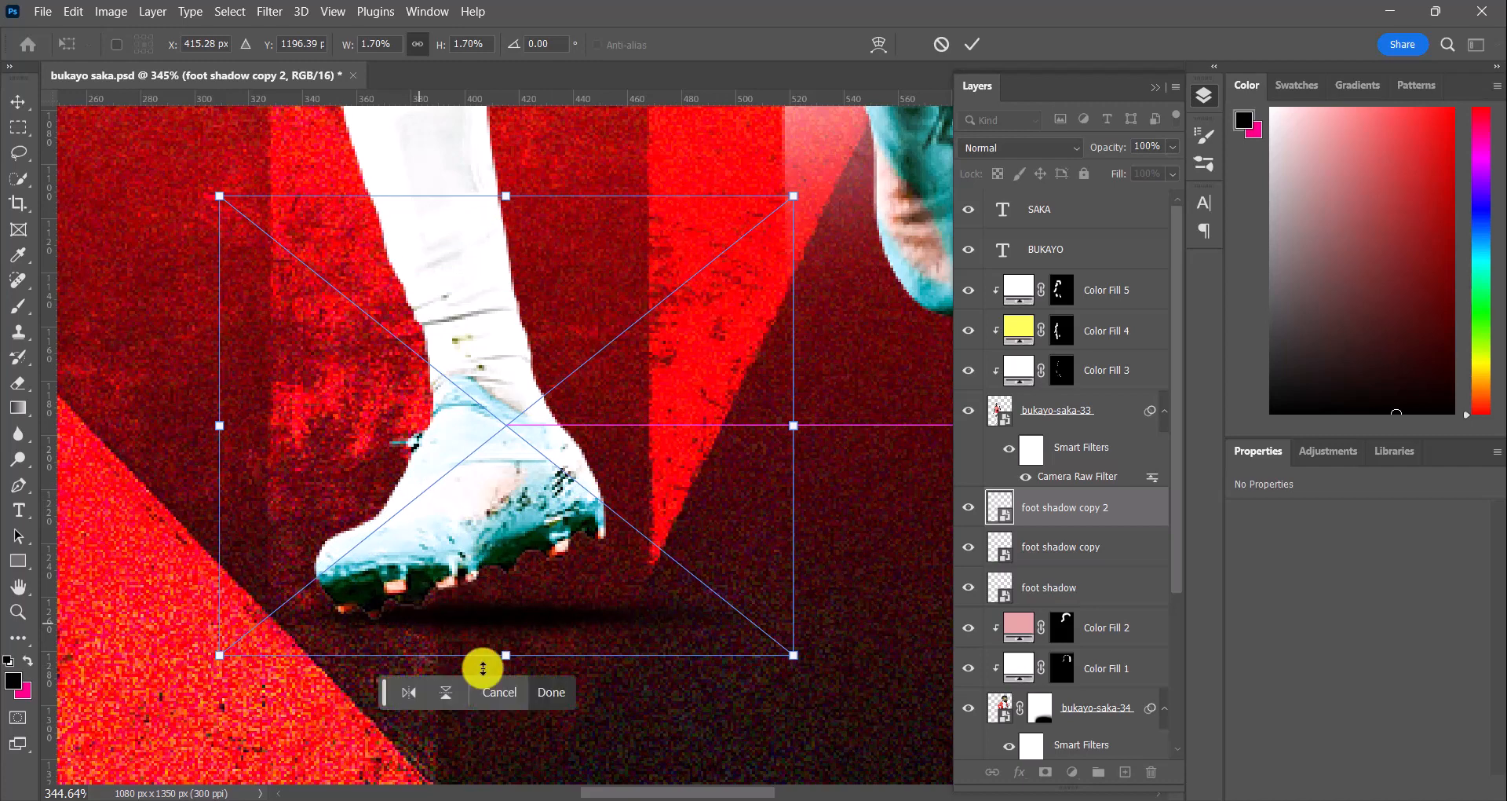
left_click(550, 690)
Step: Lower the opacity of the topmost foot shadow copy to 86% and check it under the boot
left_click(1173, 147)
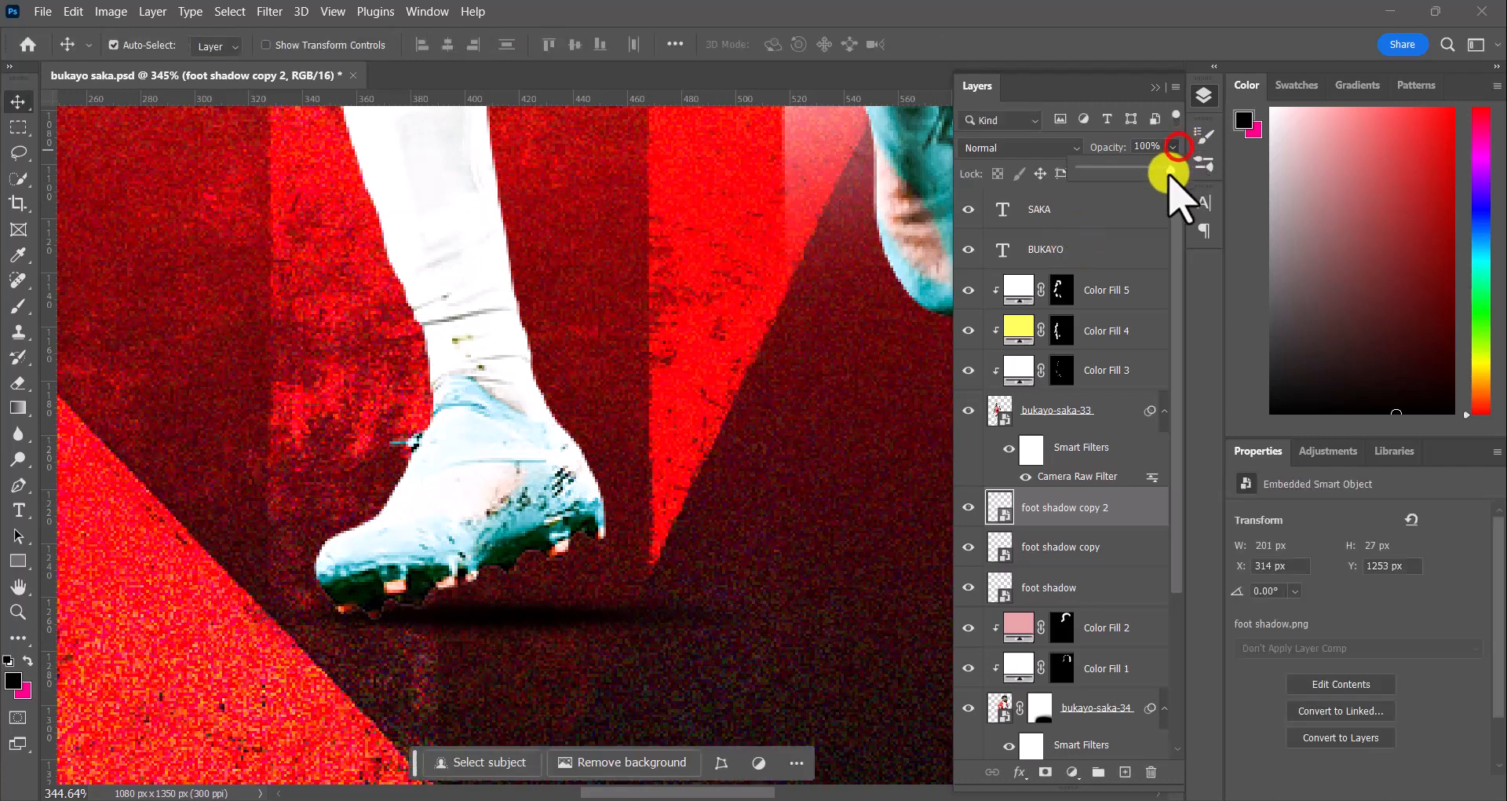
left_click_drag(1169, 173, 1153, 168)
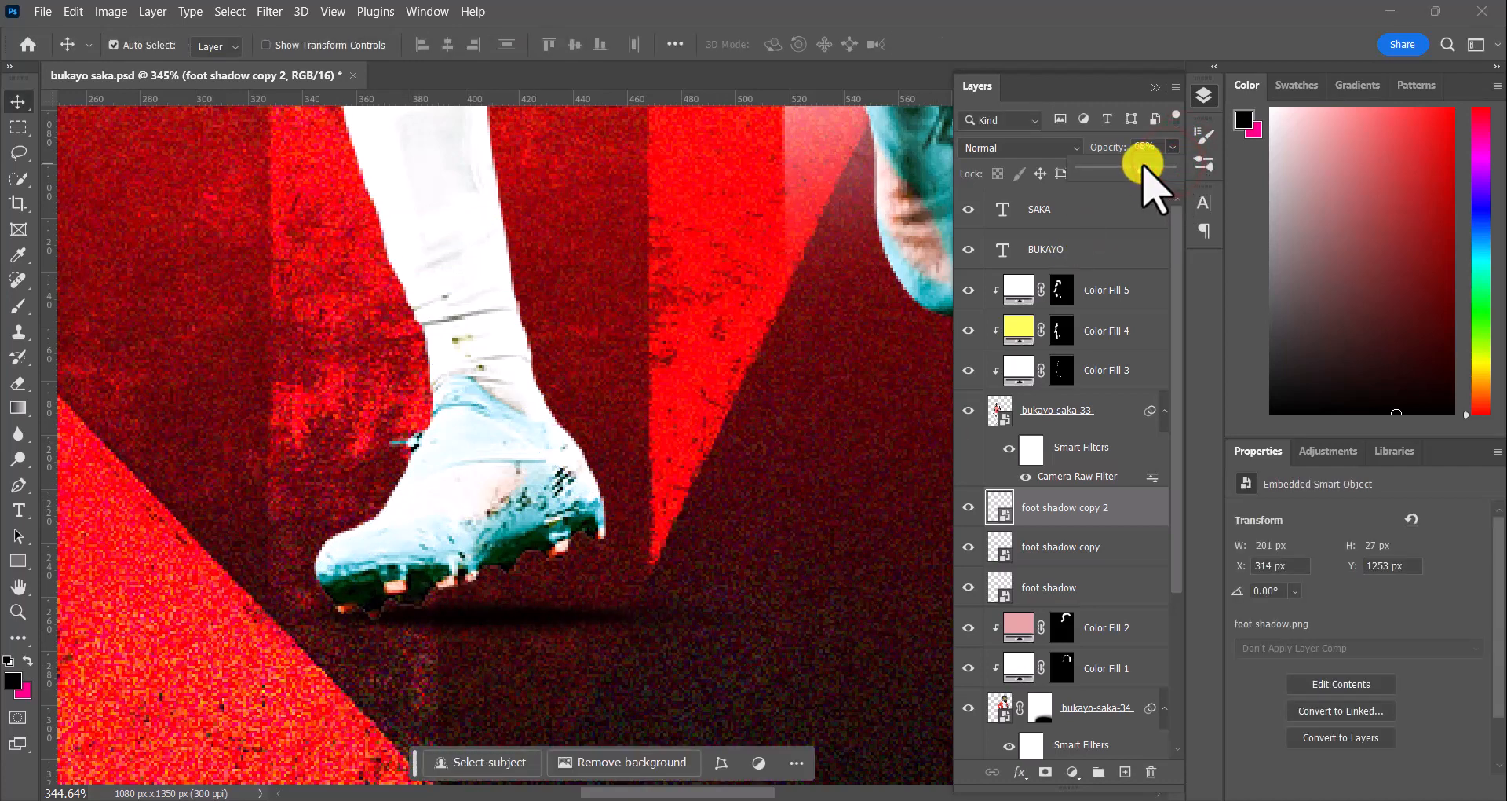
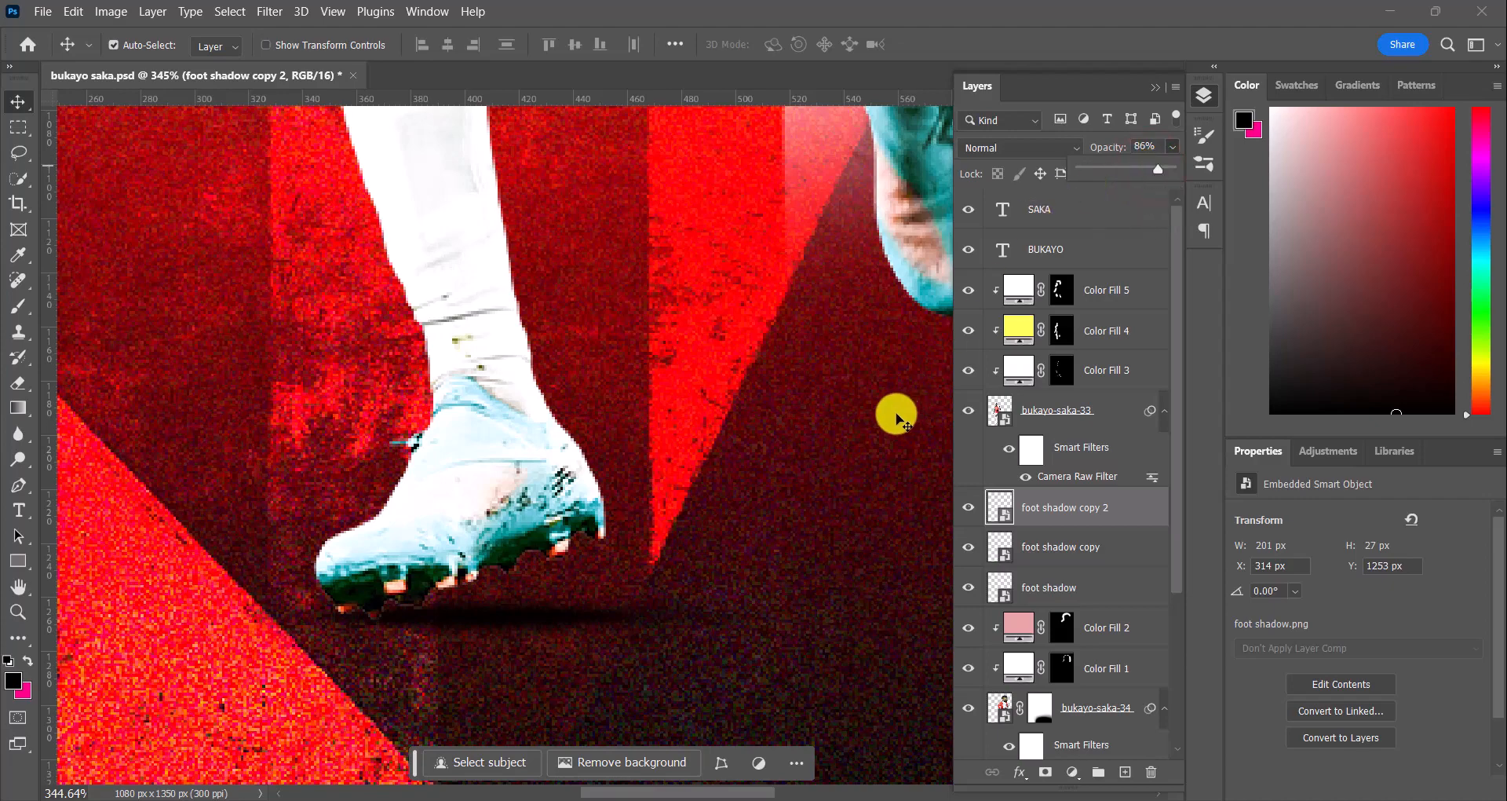
left_click(837, 398)
scroll(735, 390, "down", 3)
scroll(735, 390, "down", 4)
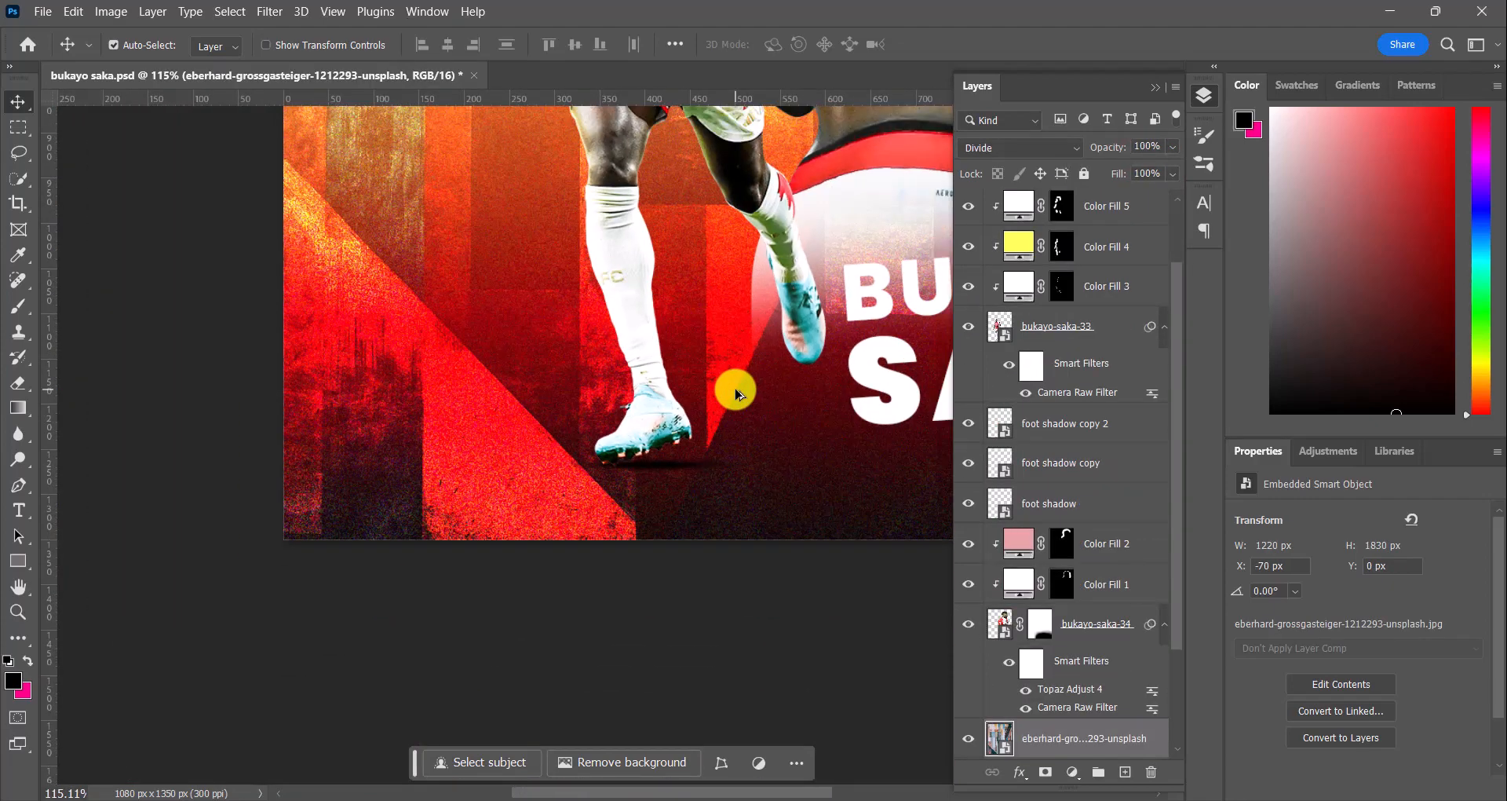
scroll(585, 375, "down", 3)
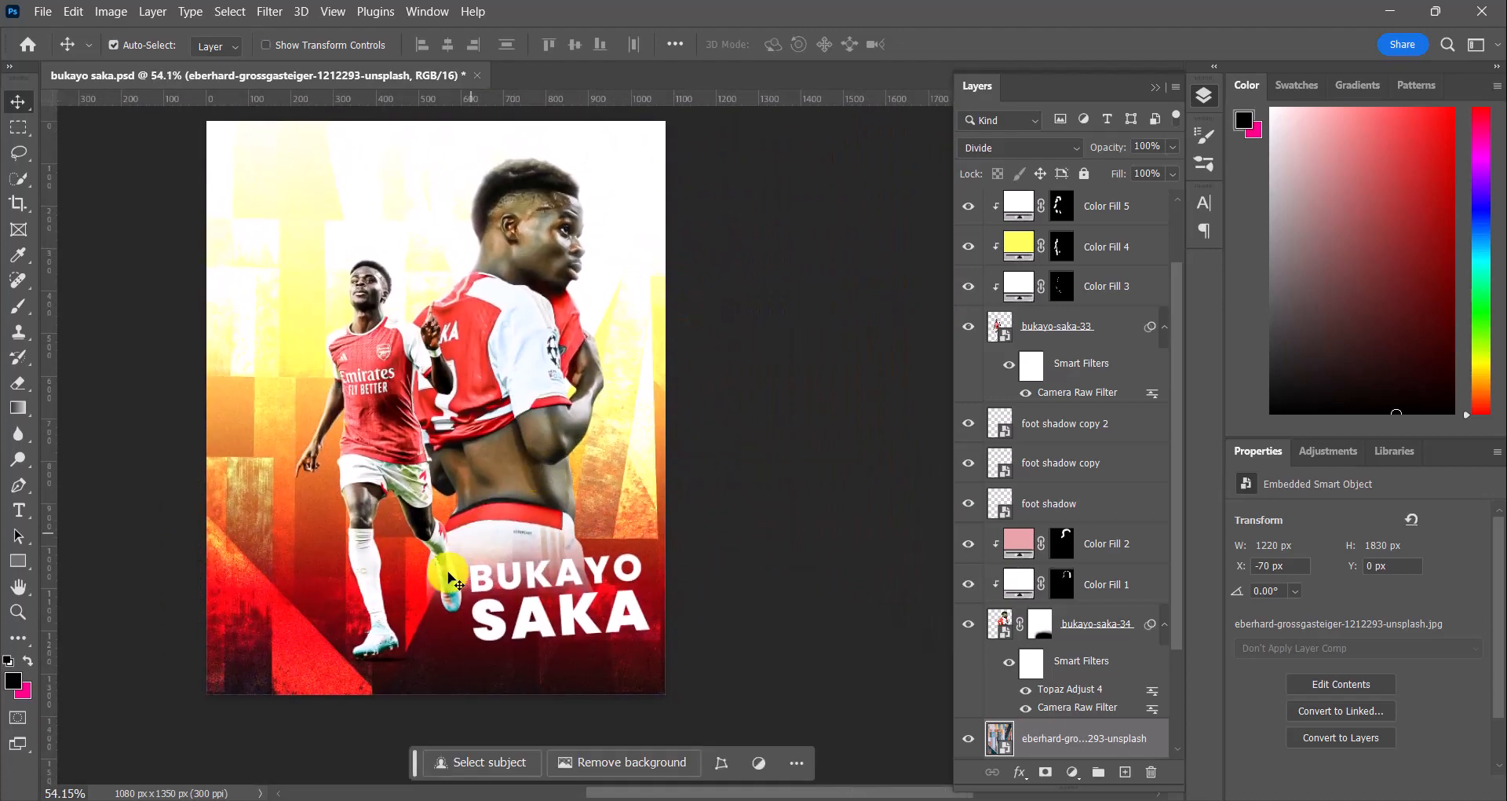
scroll(420, 591, "up", 4)
scroll(360, 602, "down", 2)
scroll(360, 602, "up", 4)
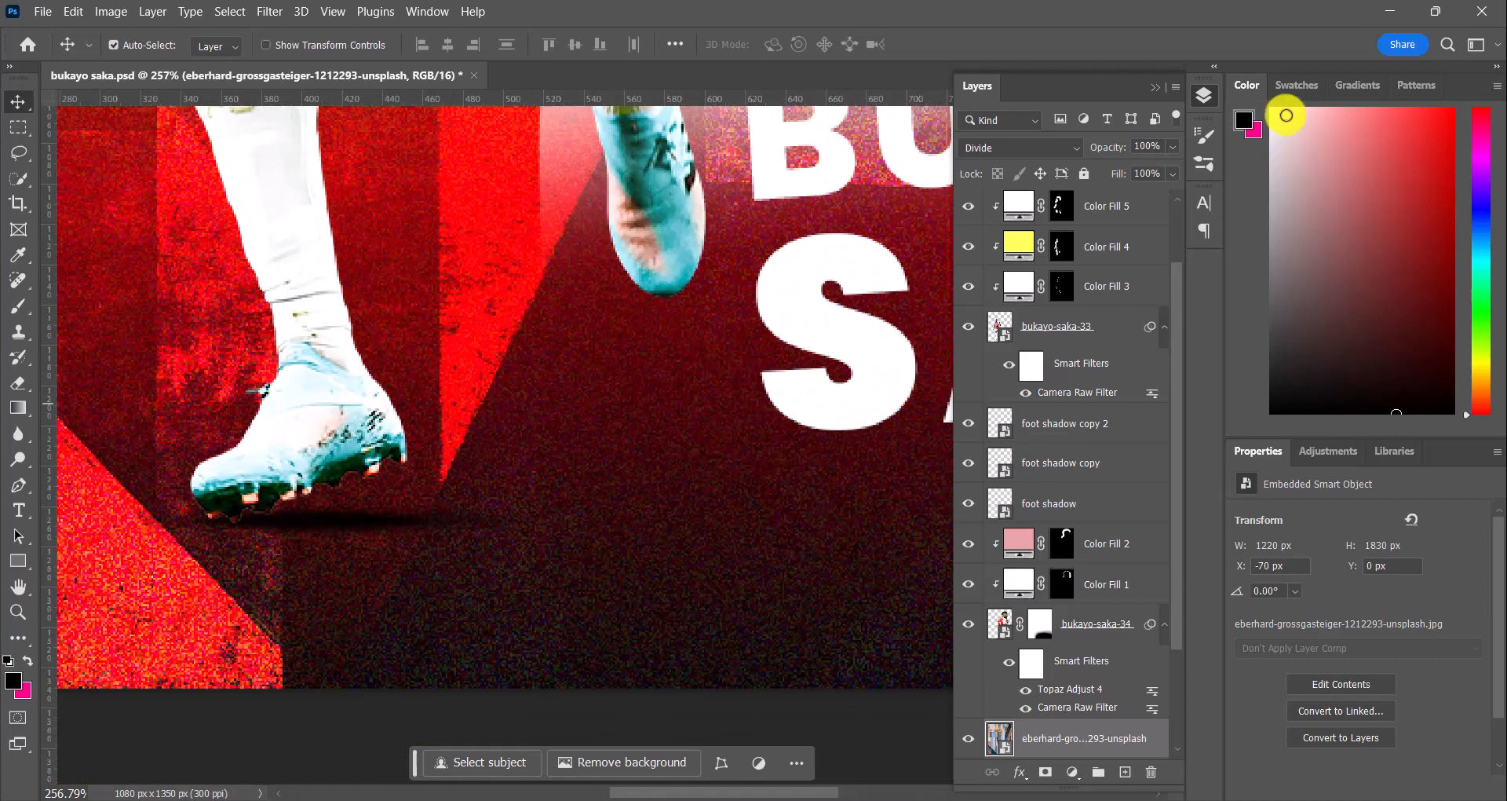
Step: Reduce the opacity of the middle foot shadow layer, foot shadow copy, to 59%
left_click(1340, 62)
left_click(1066, 468)
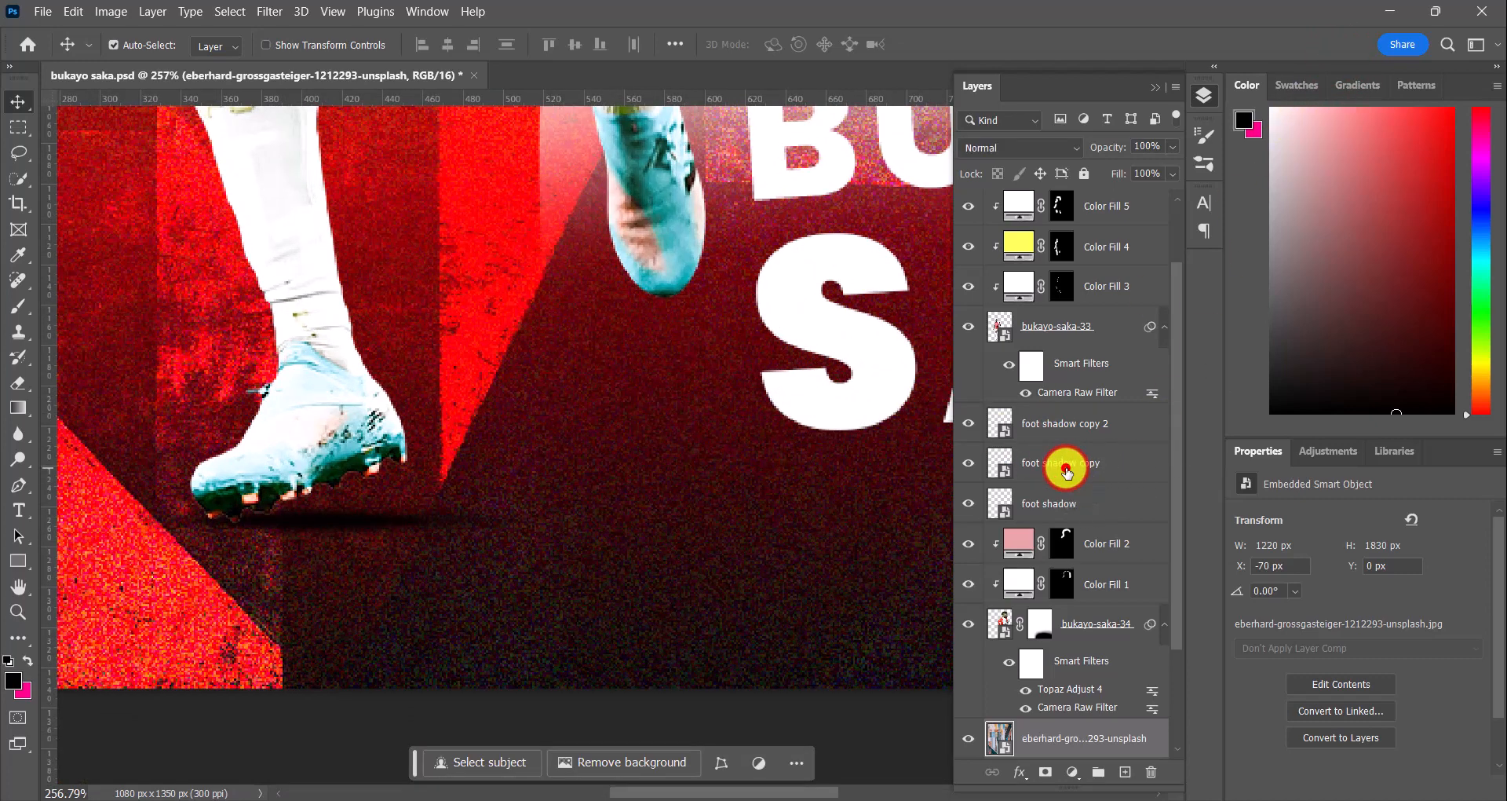
left_click(1172, 147)
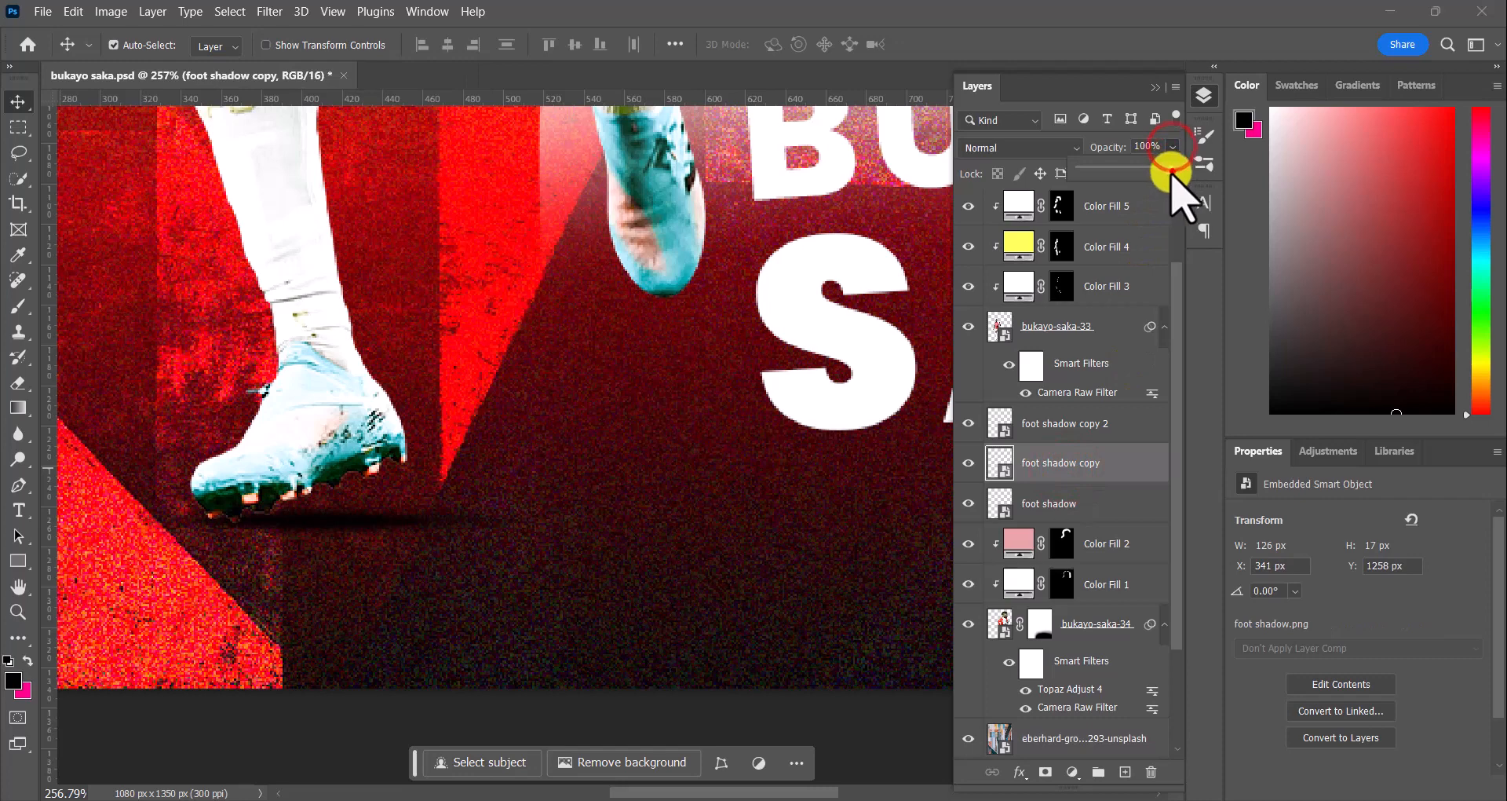
left_click_drag(1173, 170, 1135, 172)
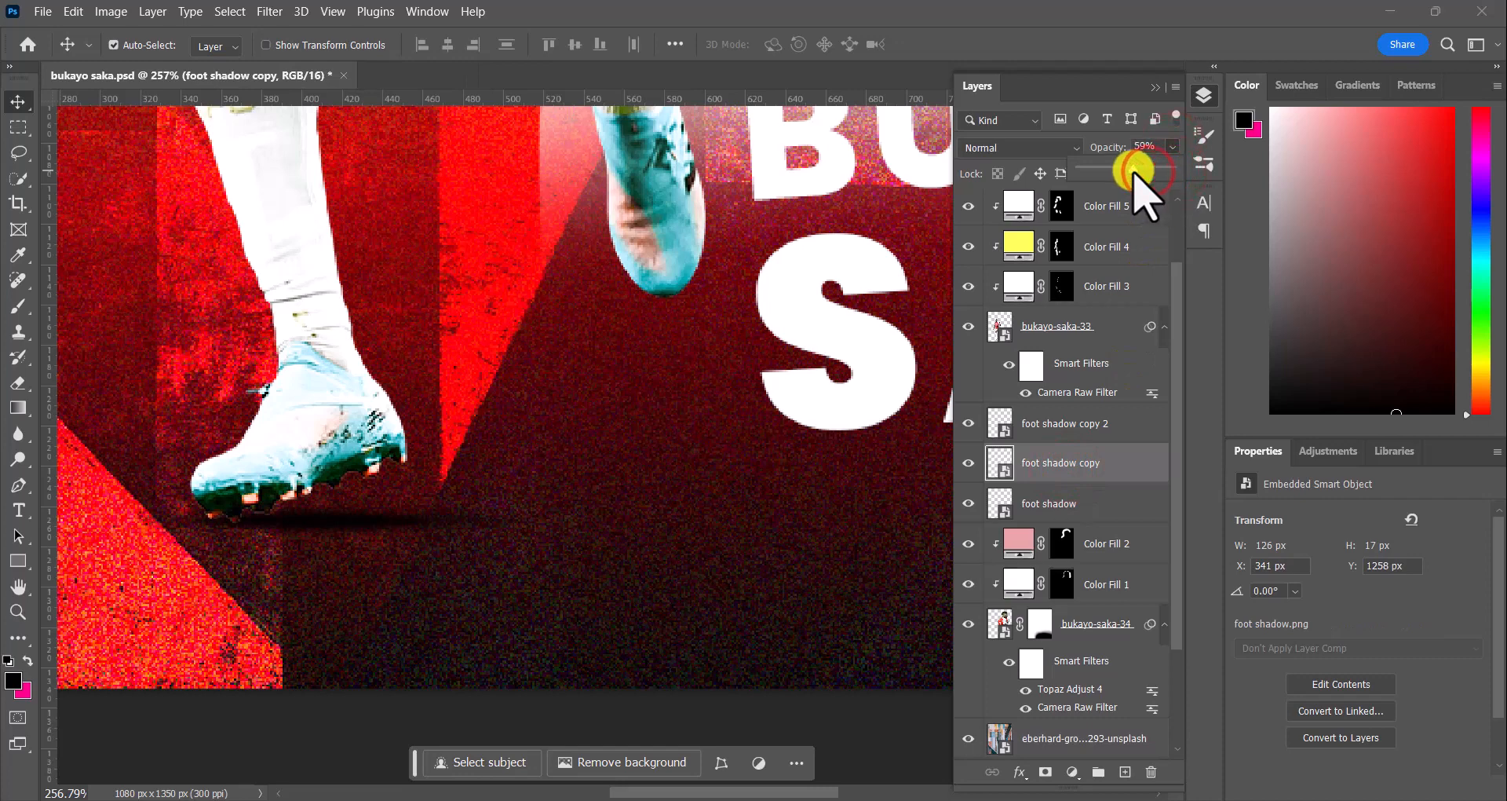
left_click(1083, 503)
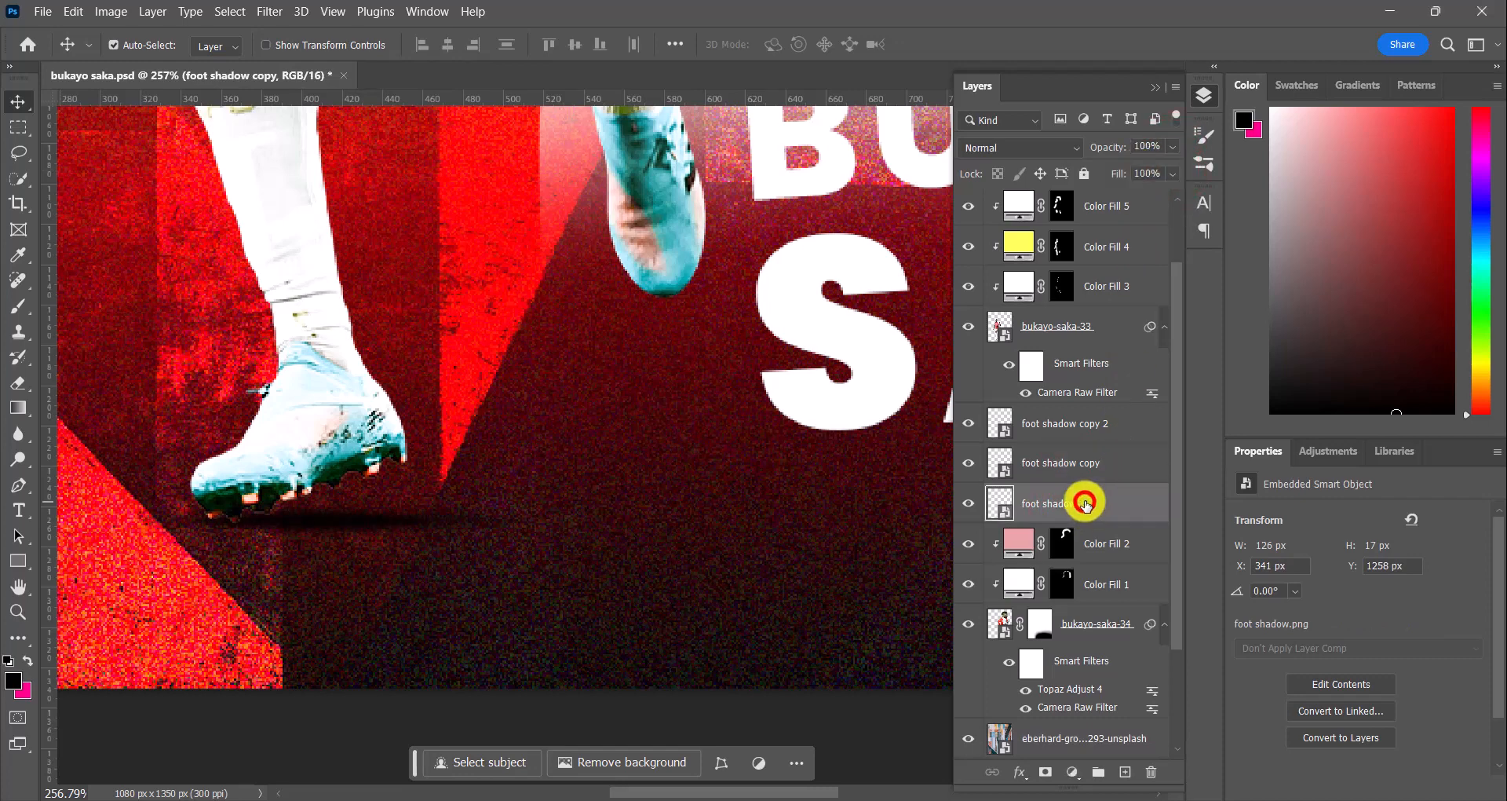
left_click(1172, 146)
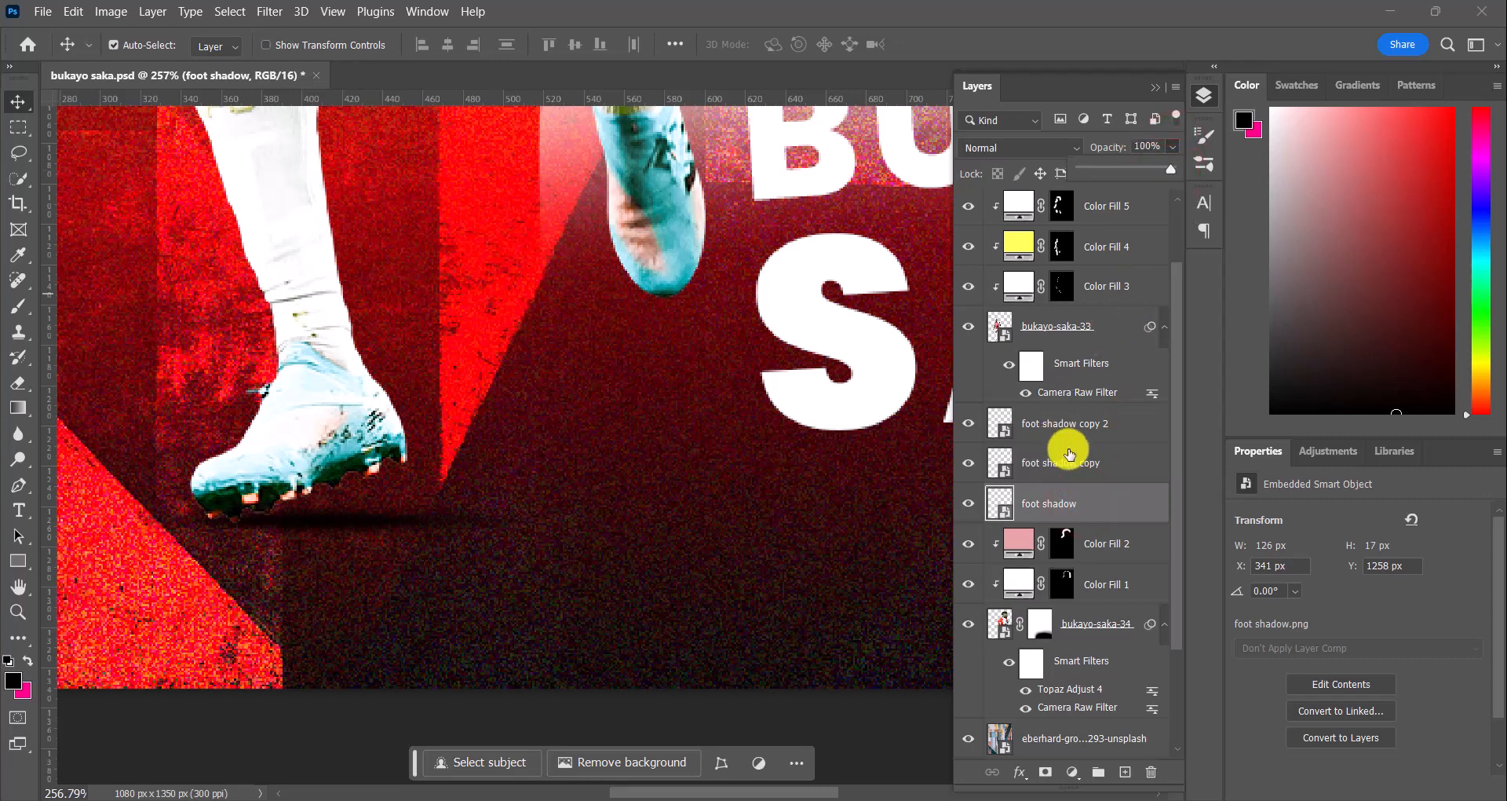
Step: Apply a Gaussian Blur with a 4.0-pixel radius to the topmost shadow layer, foot shadow copy 2
left_click(1069, 424)
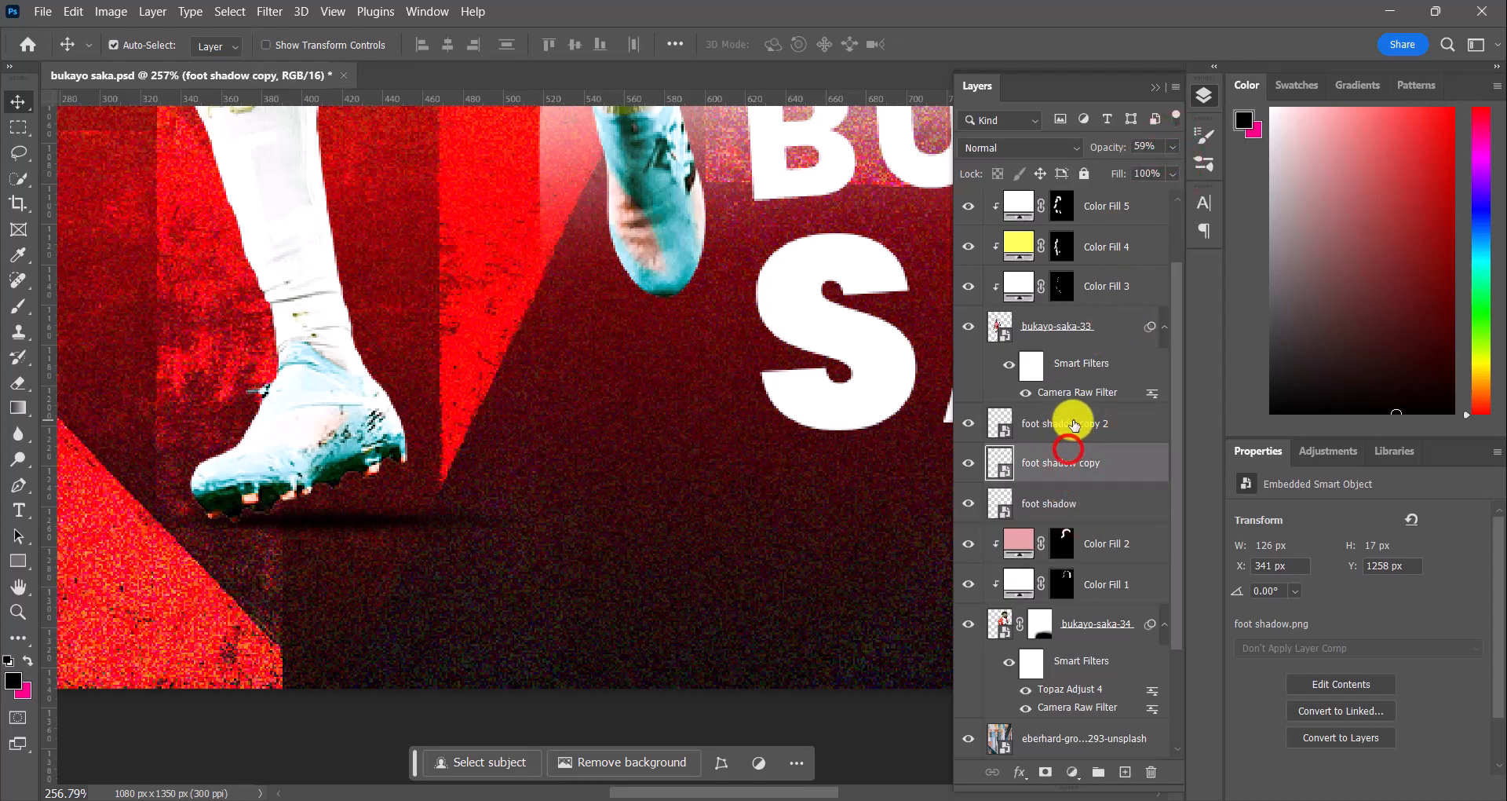
left_click(276, 11)
mouse_move(351, 251)
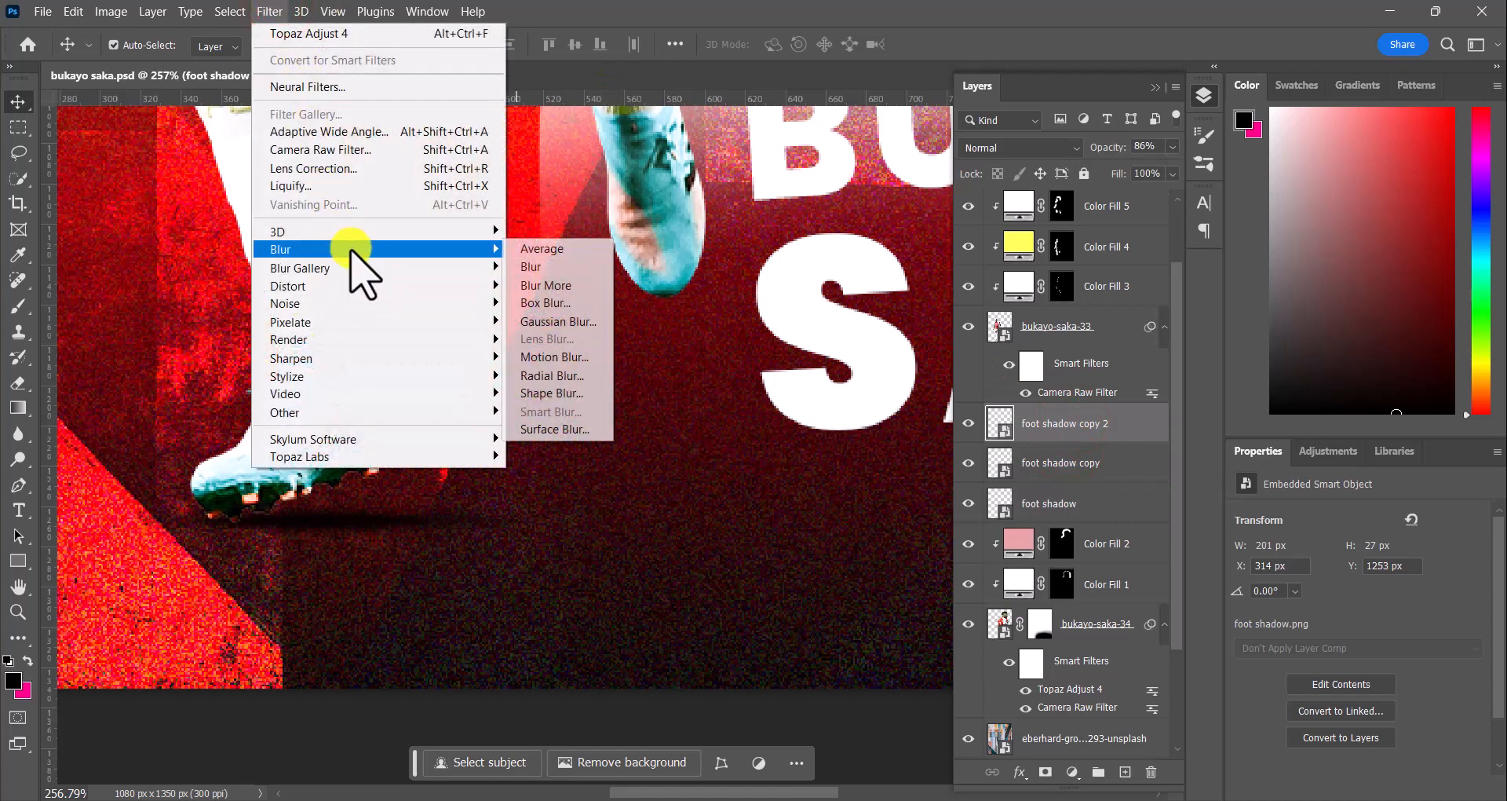
left_click(558, 321)
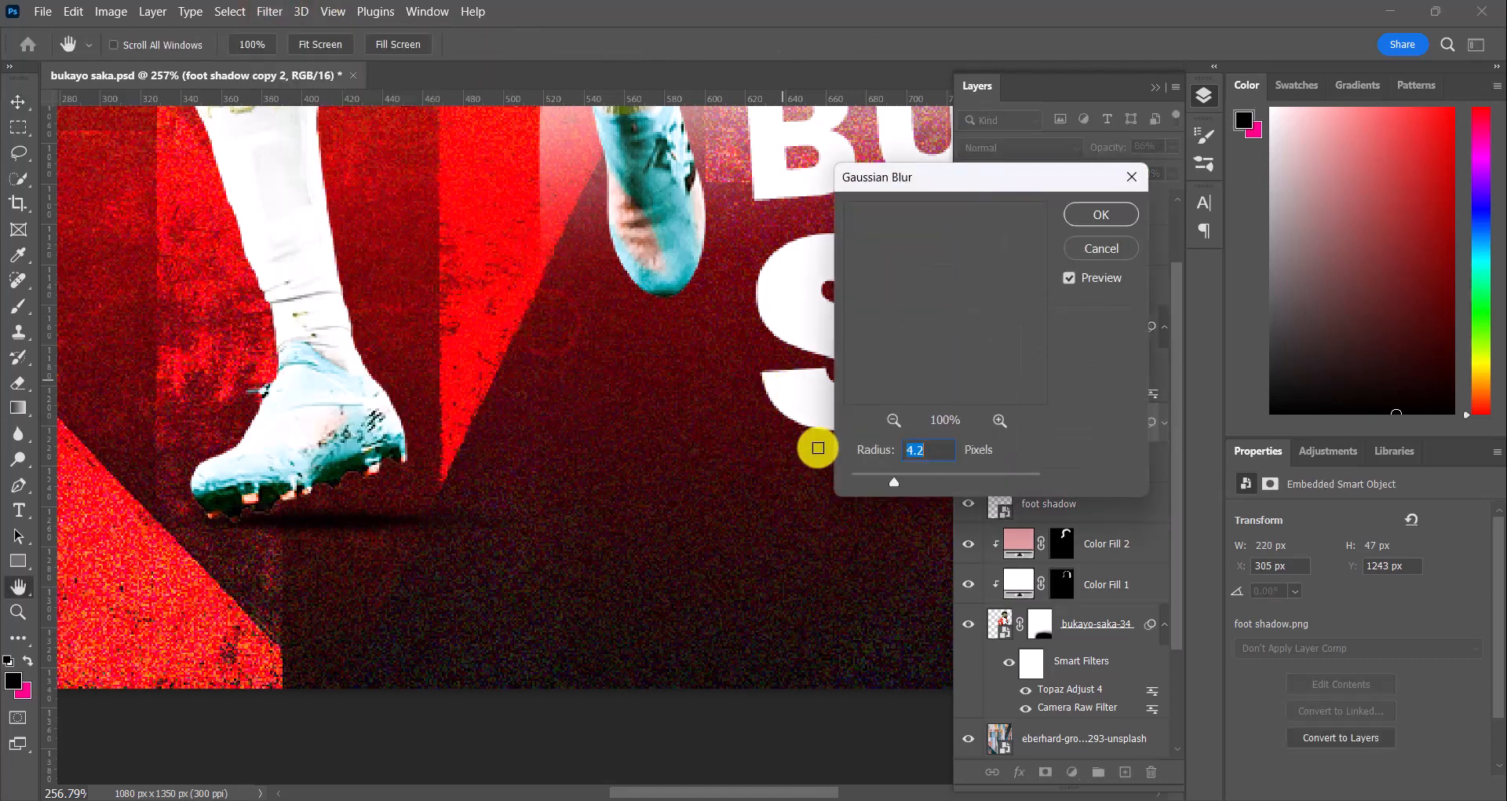
mouse_move(895, 481)
left_mouse_down()
mouse_move(909, 482)
mouse_move(888, 482)
left_mouse_up()
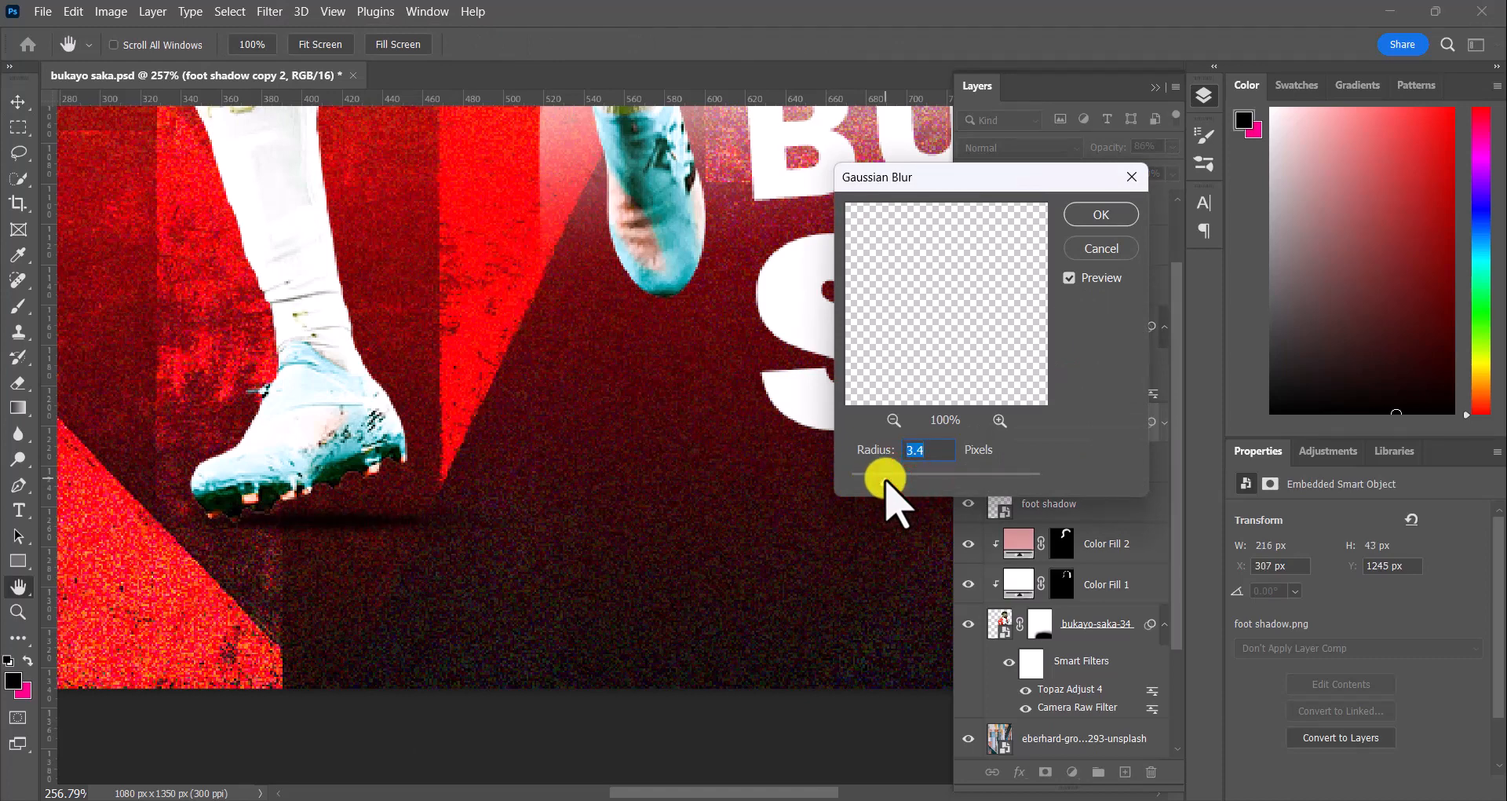
left_click(1091, 217)
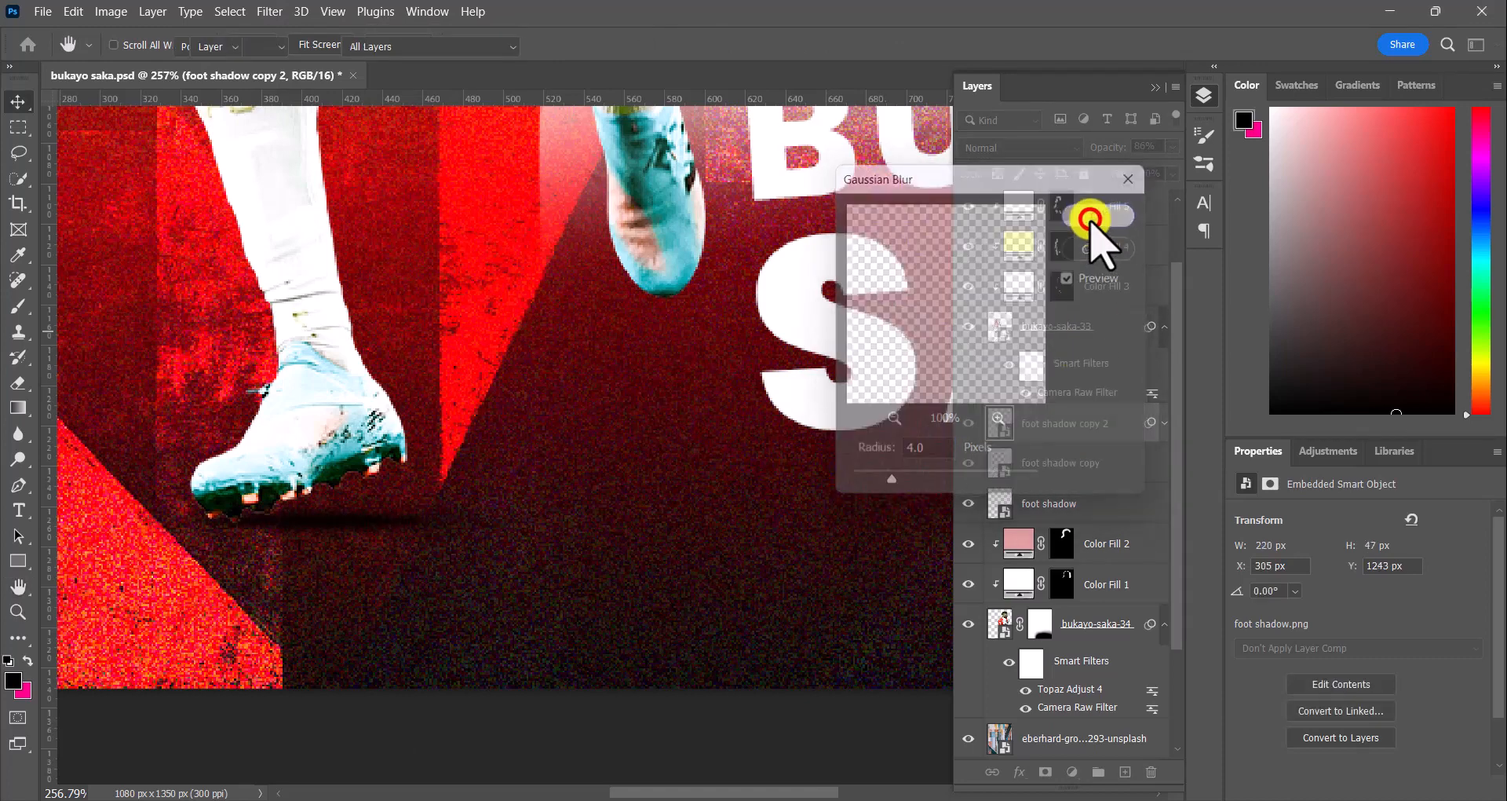
Step: Set the blurred topmost shadow layer's opacity to 100% and review the boot area of the poster
left_click(1169, 147)
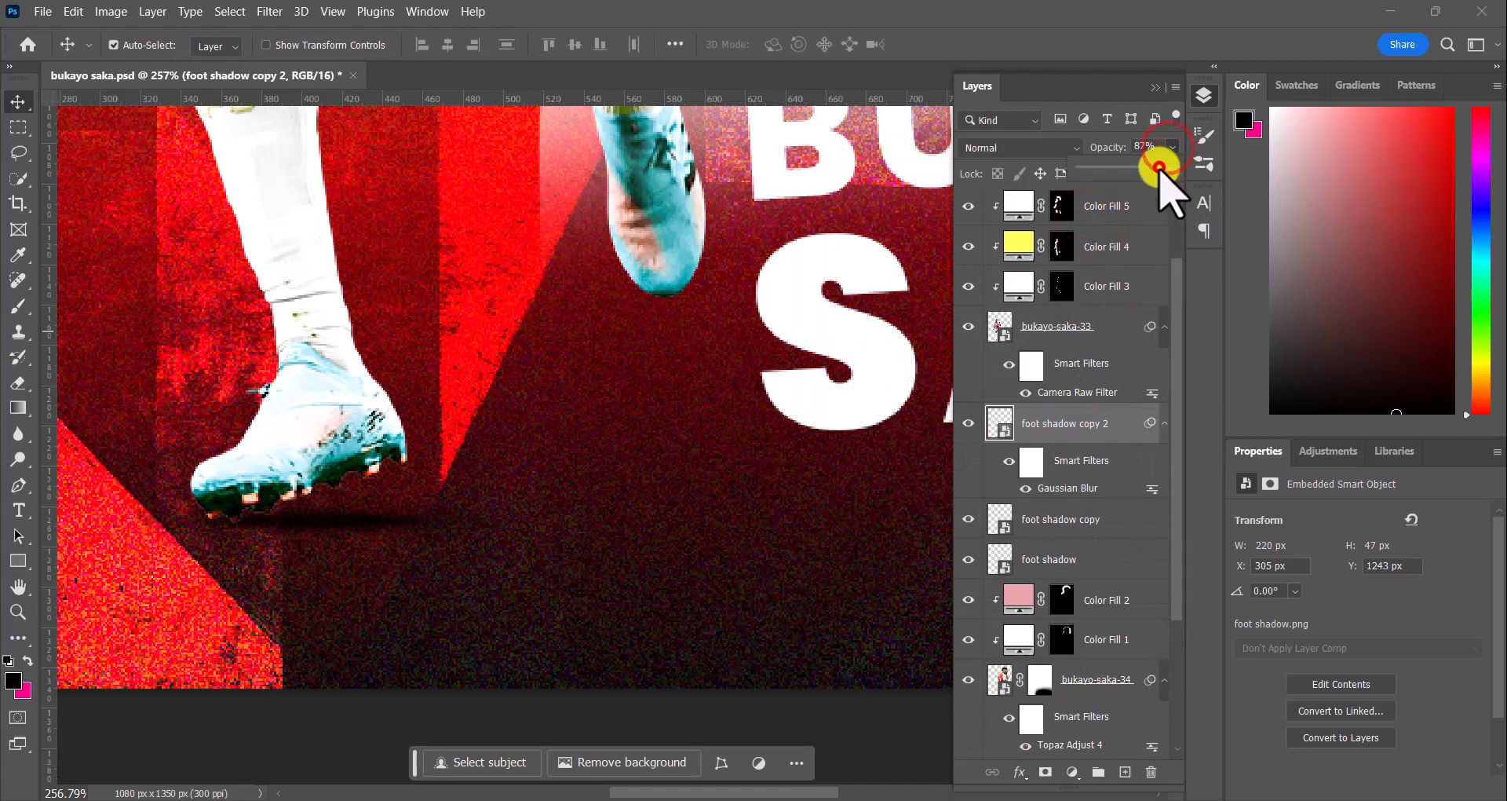
left_click_drag(1159, 167, 1198, 181)
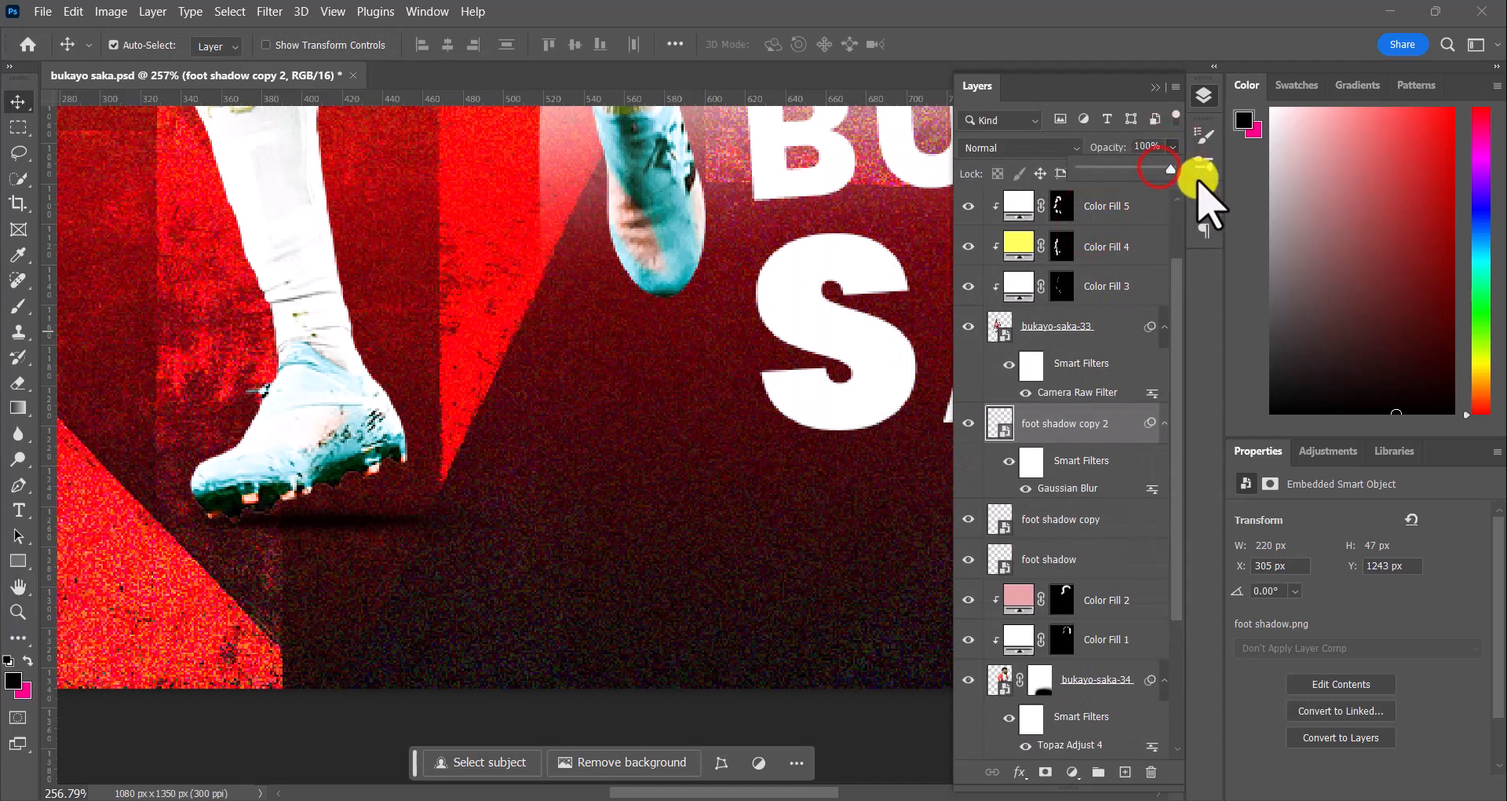
left_click(915, 431)
scroll(667, 469, "down", 3)
scroll(667, 469, "down", 3)
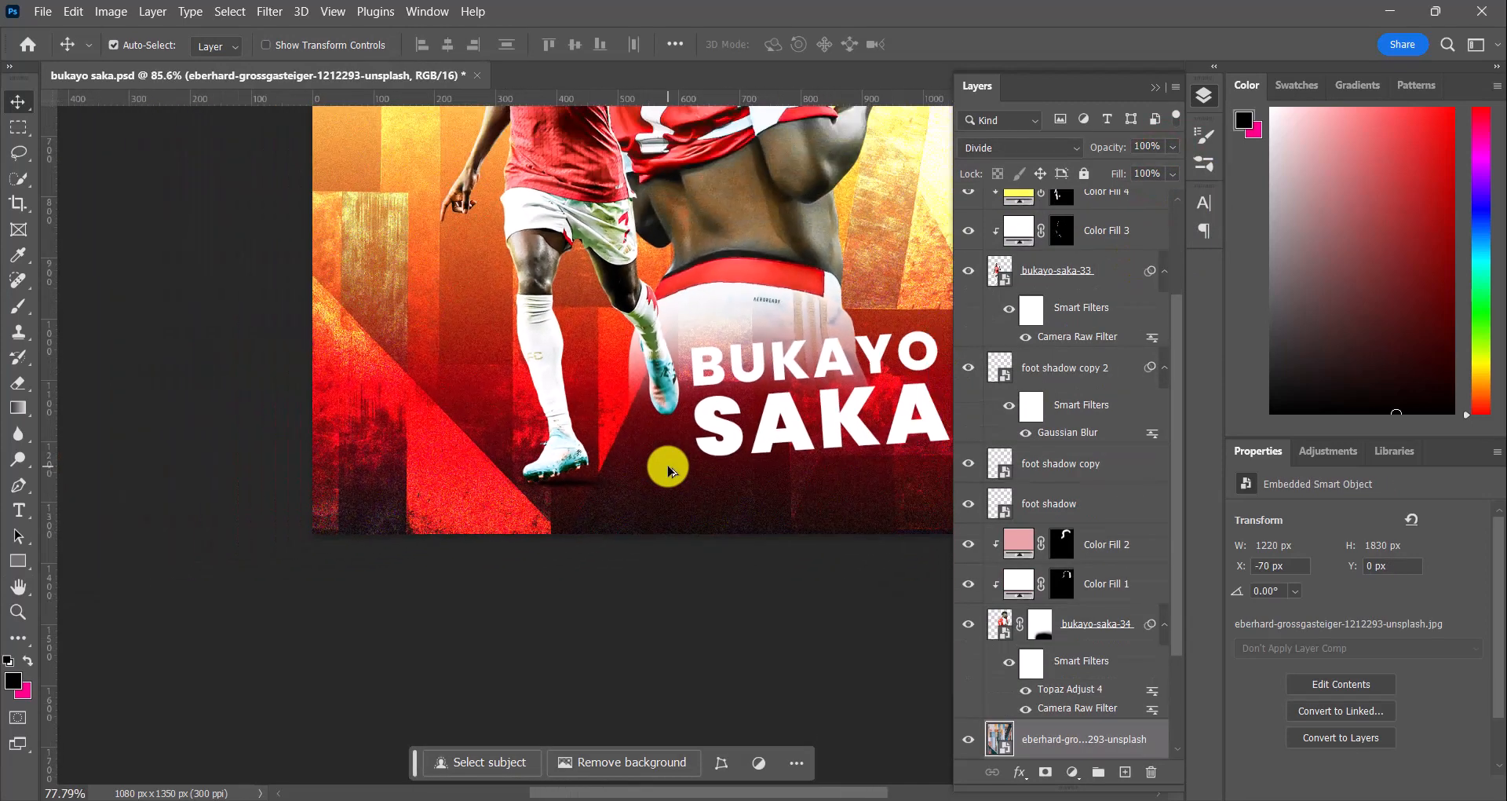
left_click_drag(673, 407, 522, 538)
scroll(492, 562, "up", 2)
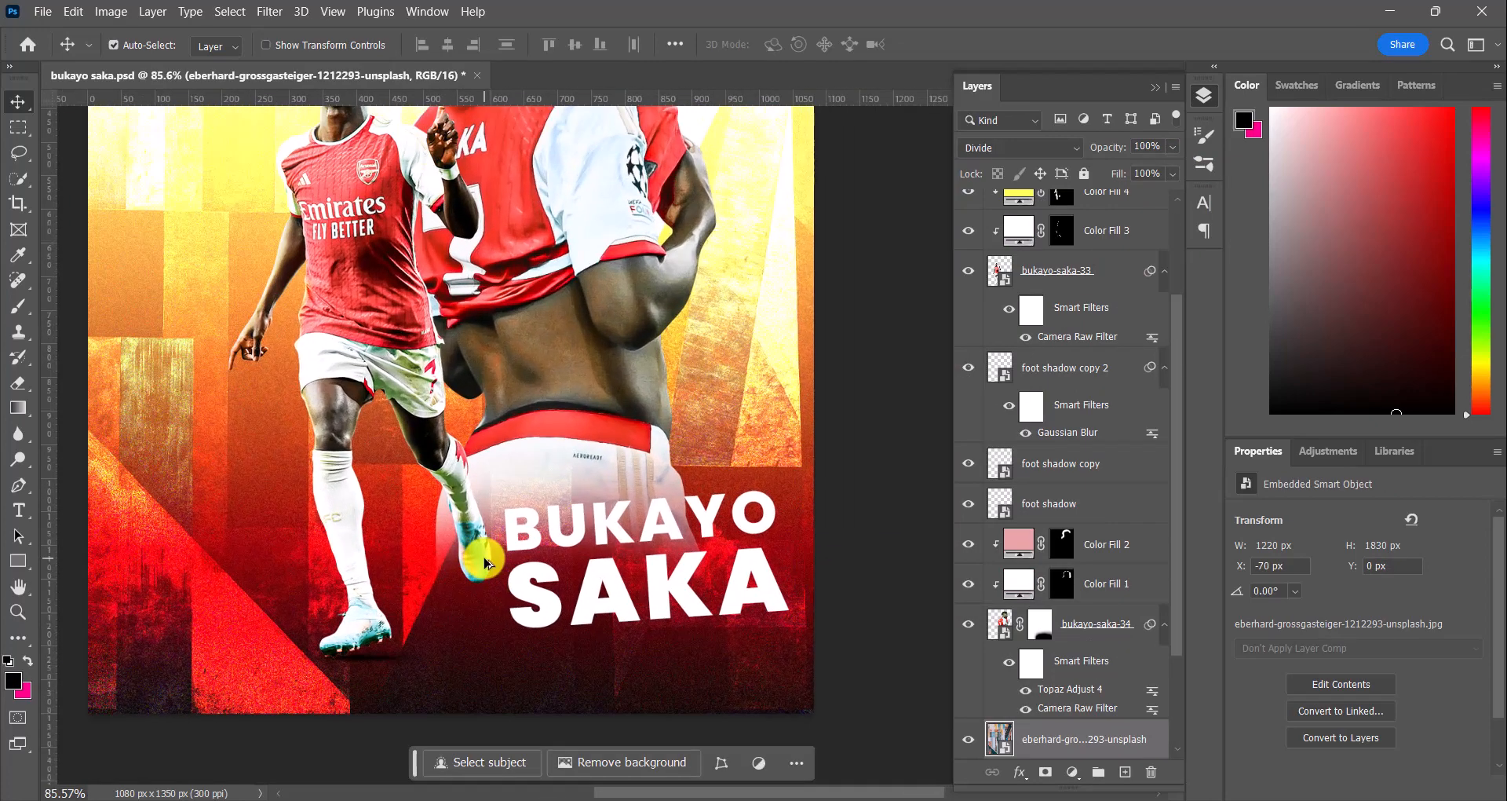
scroll(486, 562, "up", 4)
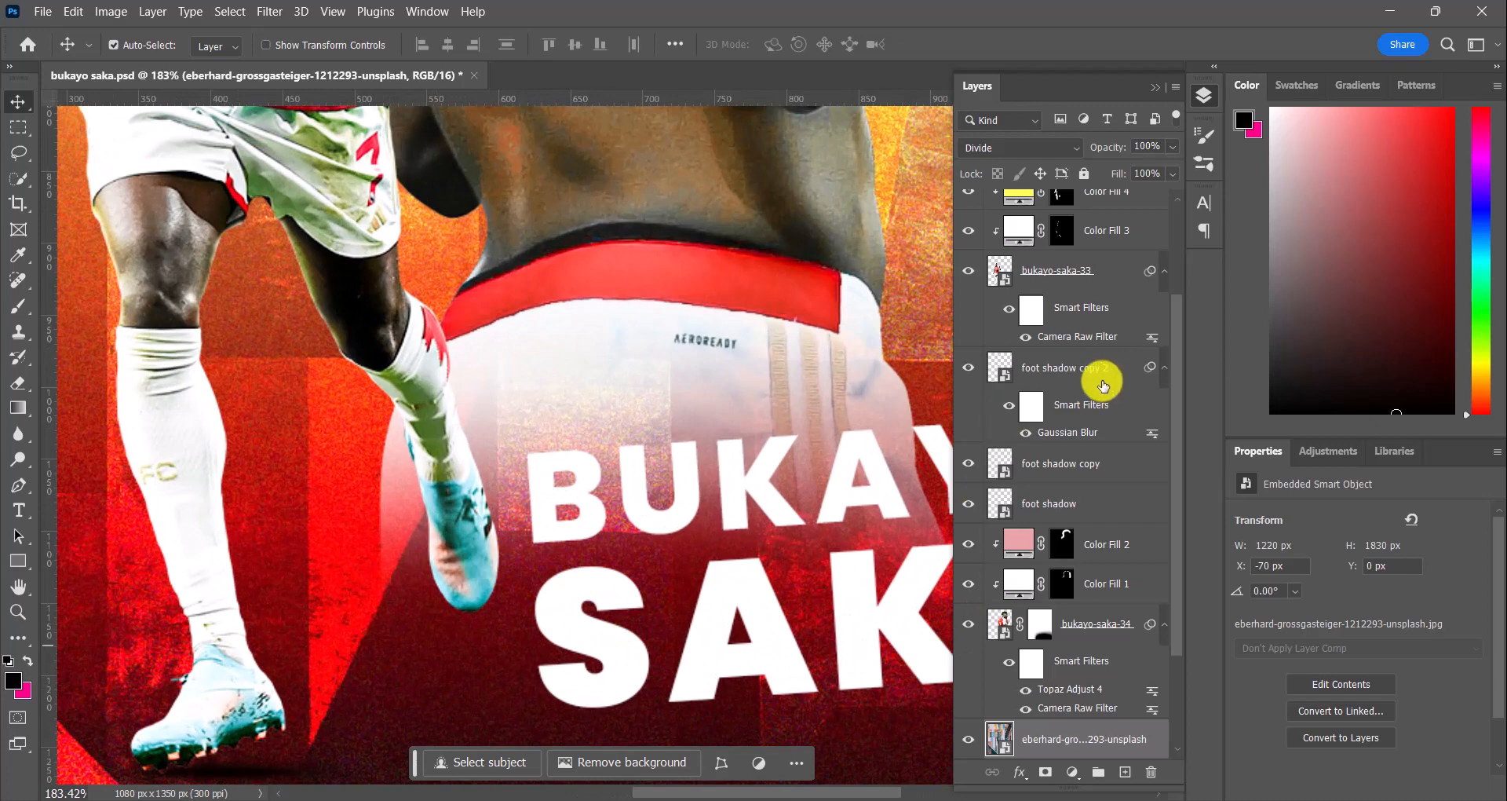
Step: Select all three foot shadow layers and shift them together slightly toward the toe of the planted boot
left_click(1071, 375)
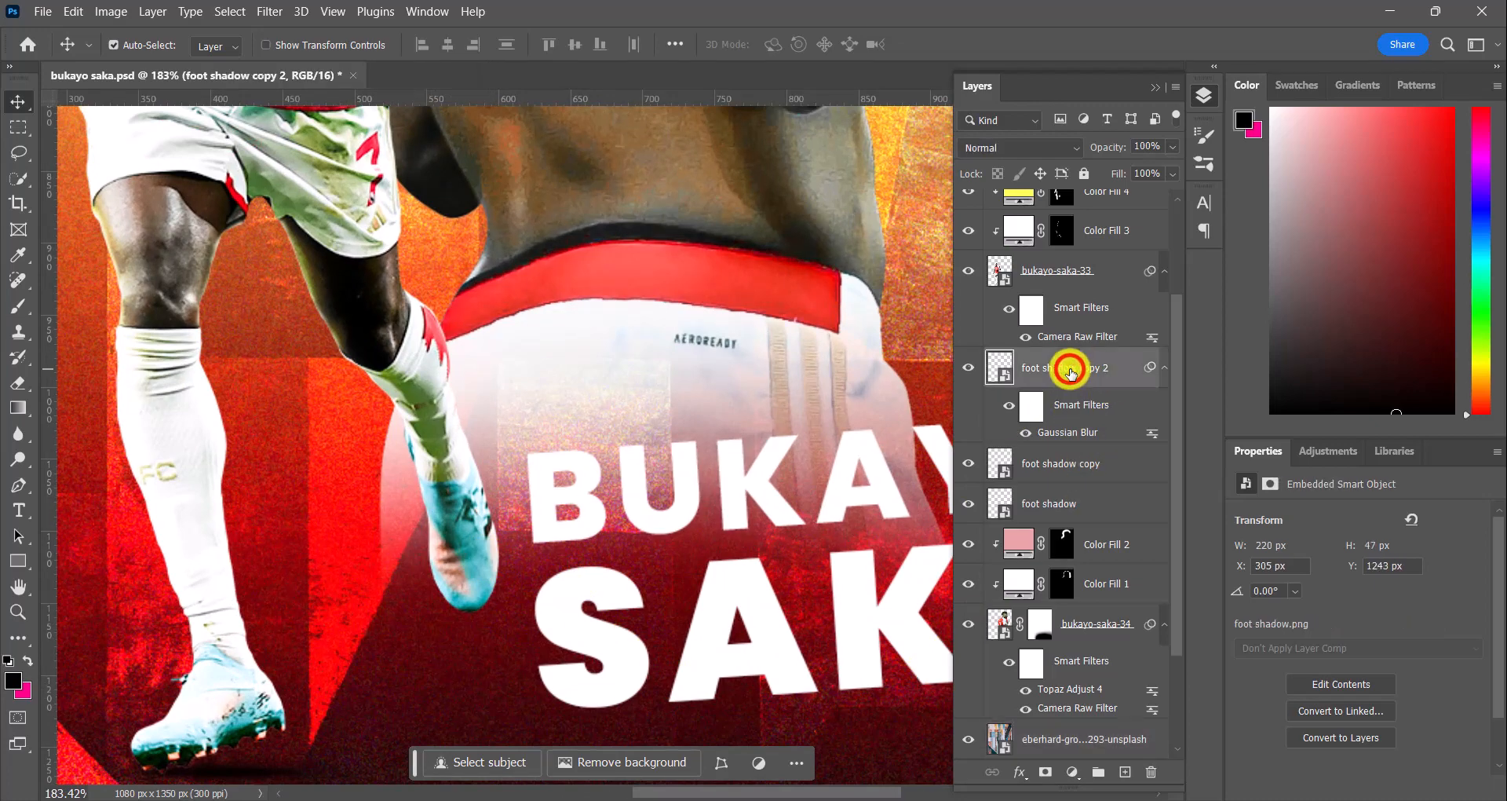
left_click(1068, 503, "shift")
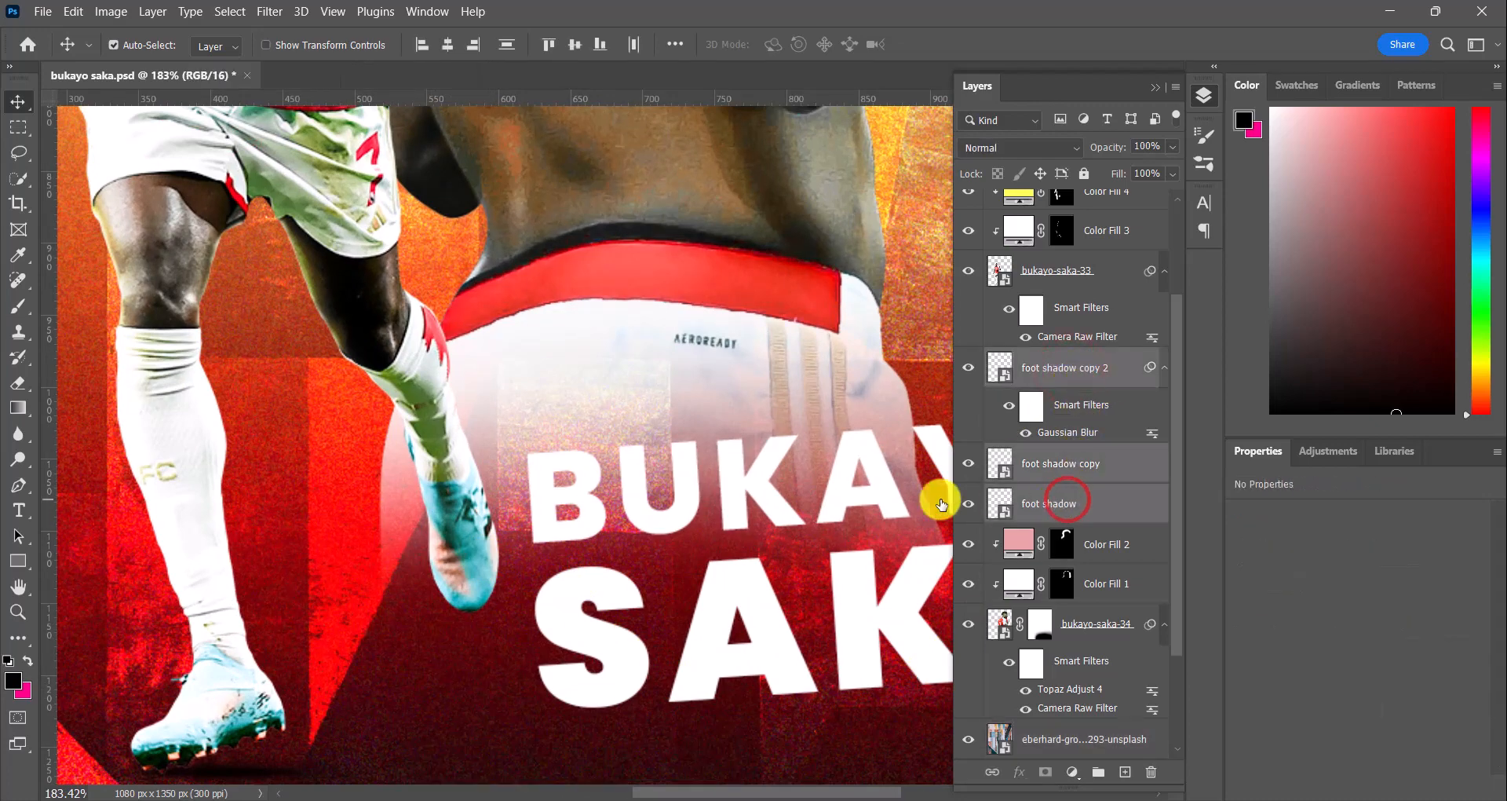
scroll(482, 498, "down", 2)
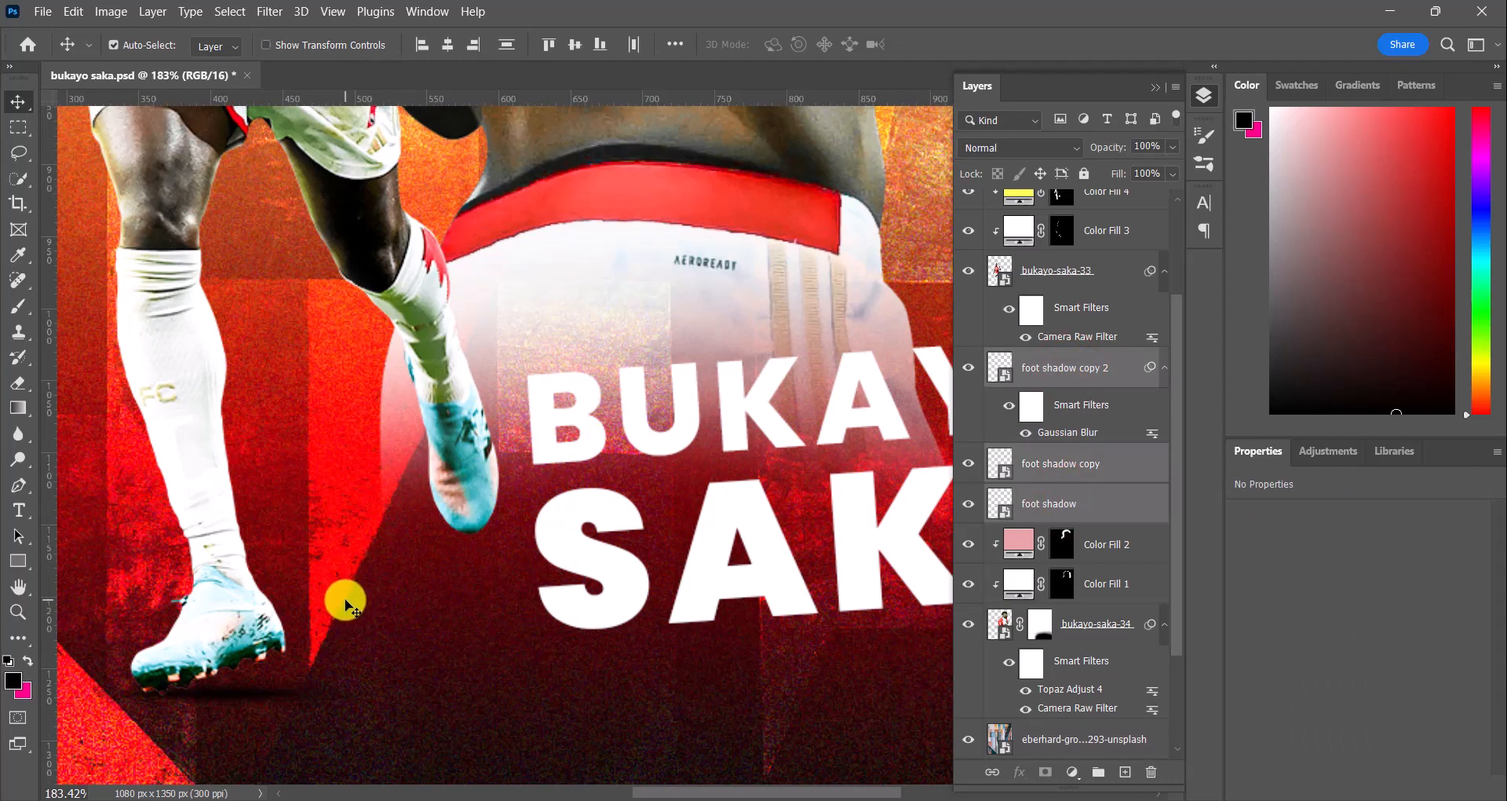
left_click_drag(235, 700, 217, 699)
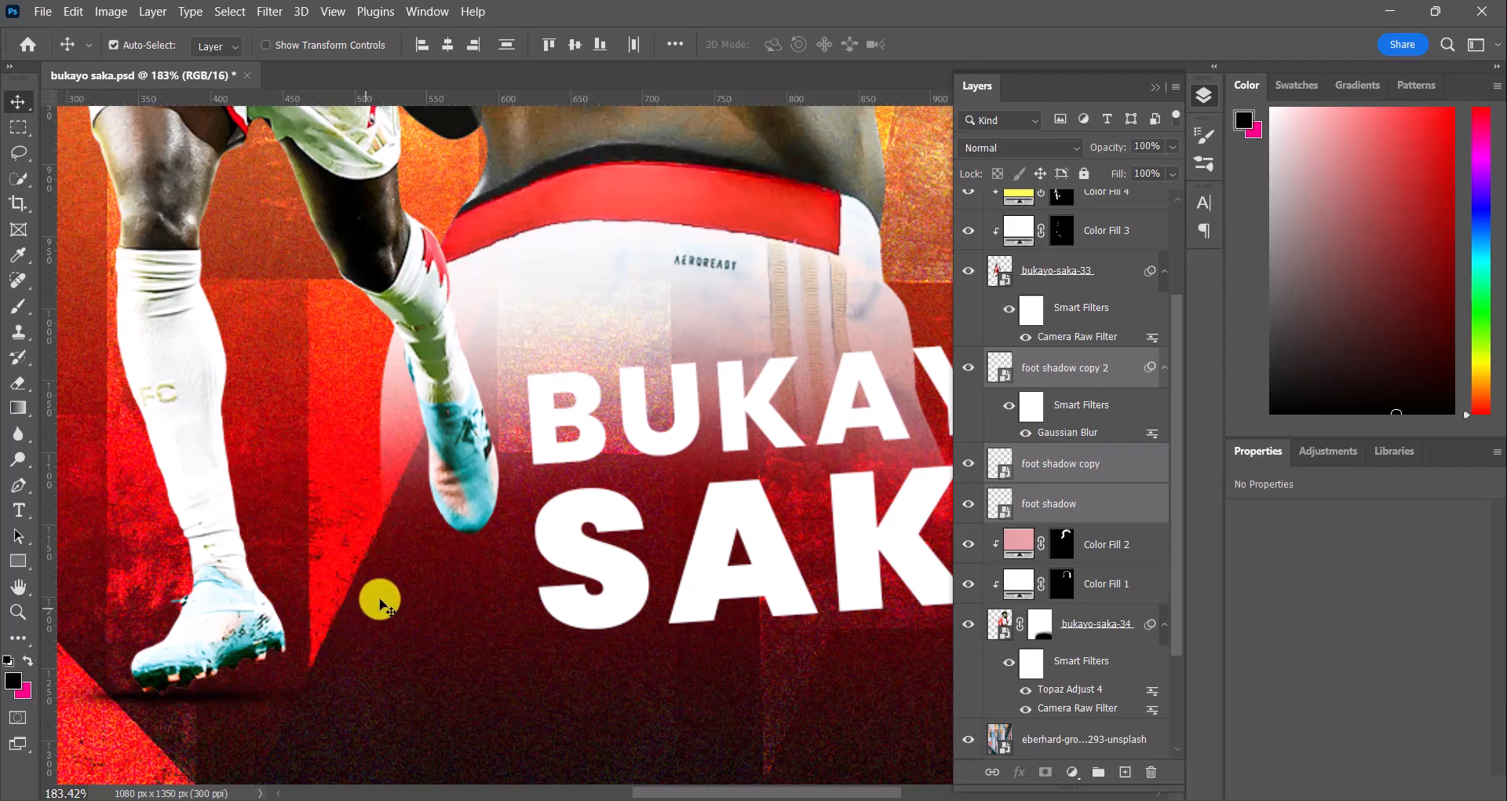
Step: Stretch the three foot shadow layers to 134.09% width at unchanged height, centring them beneath the planted boot
scroll(393, 609, "down", 10)
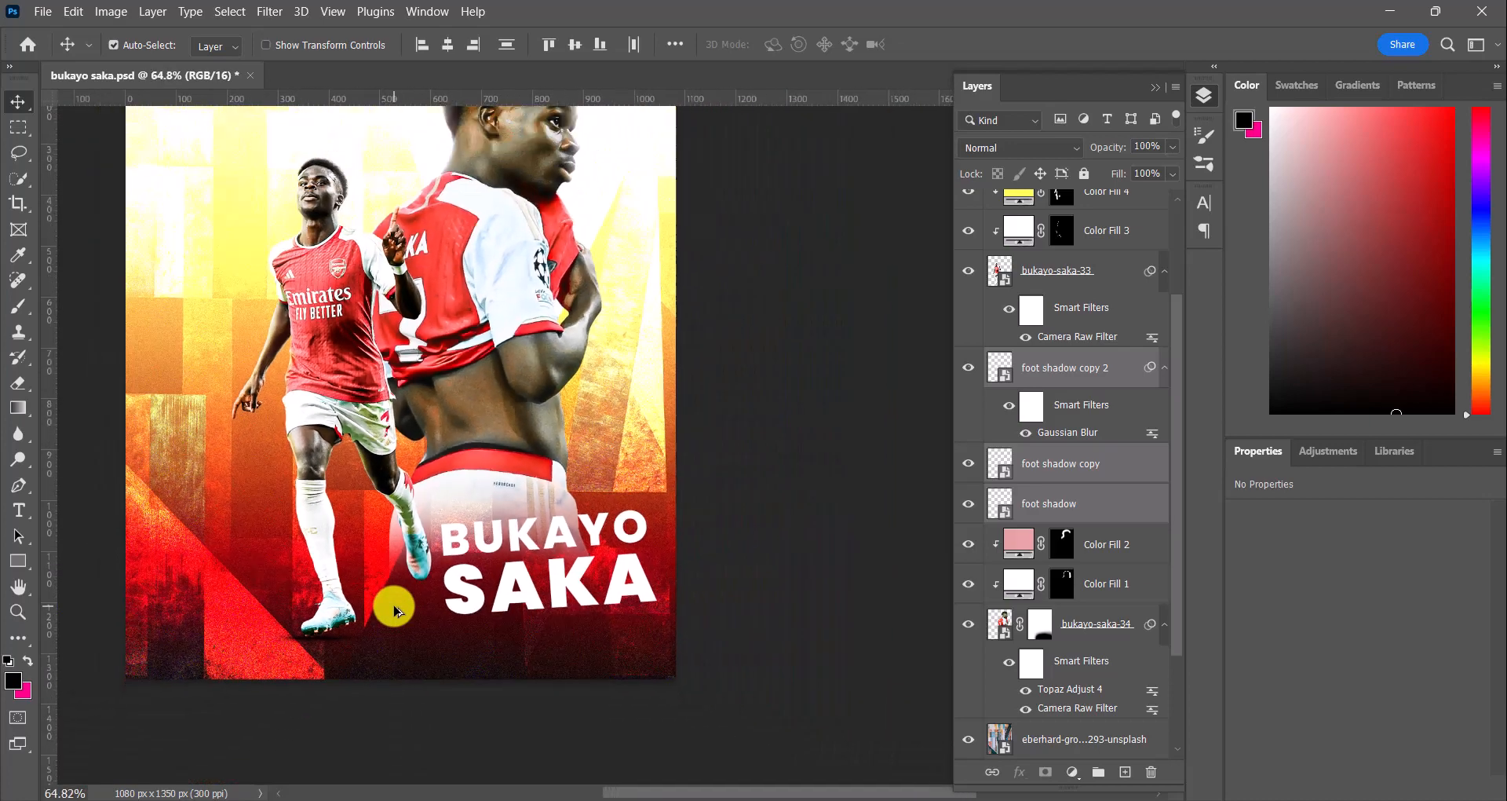
scroll(395, 611, "up", 6)
key("ctrl+t")
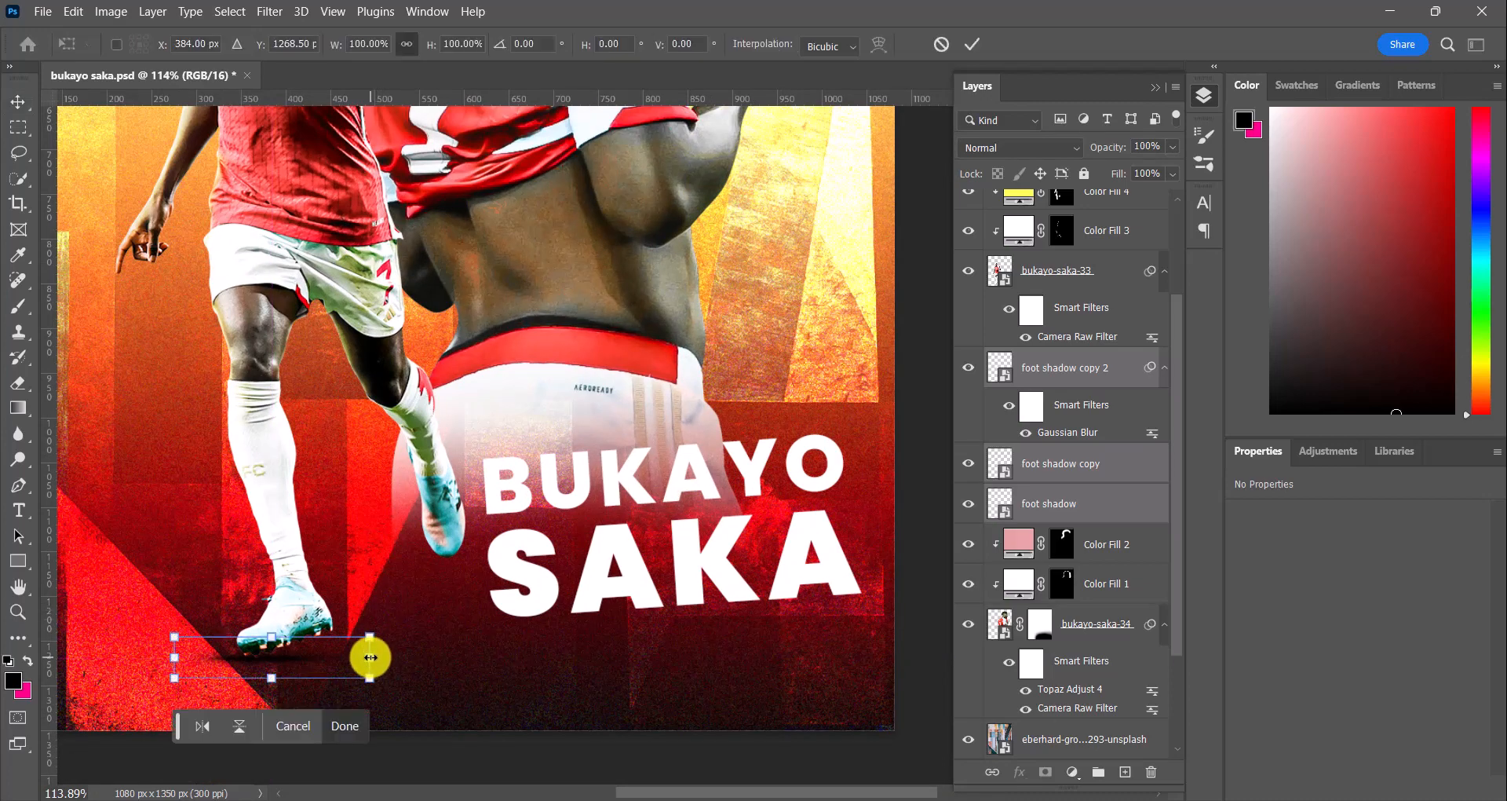
left_click_drag(369, 657, 437, 662)
left_click_drag(346, 657, 344, 664)
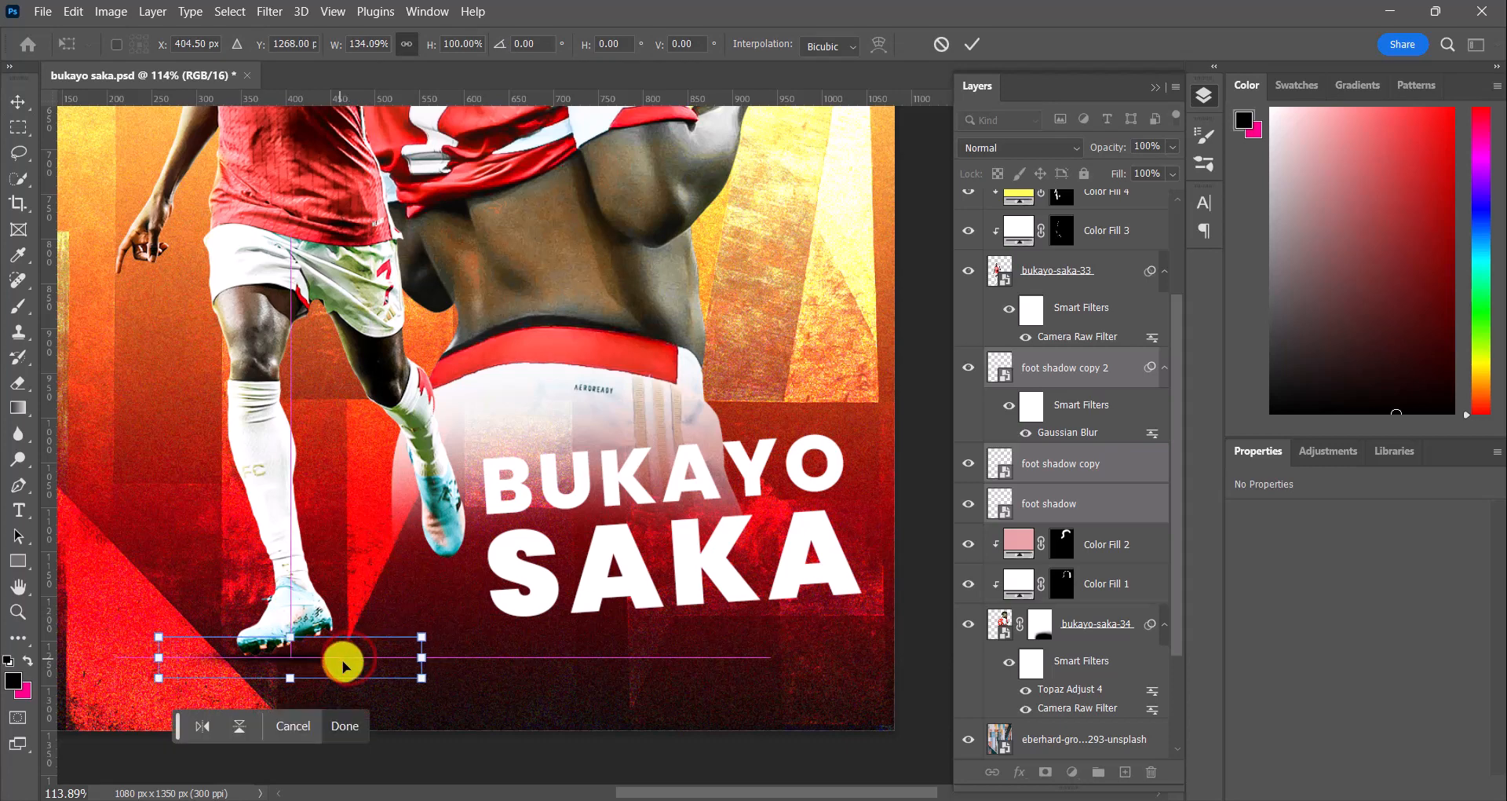
left_click(353, 724)
scroll(442, 552, "down", 1)
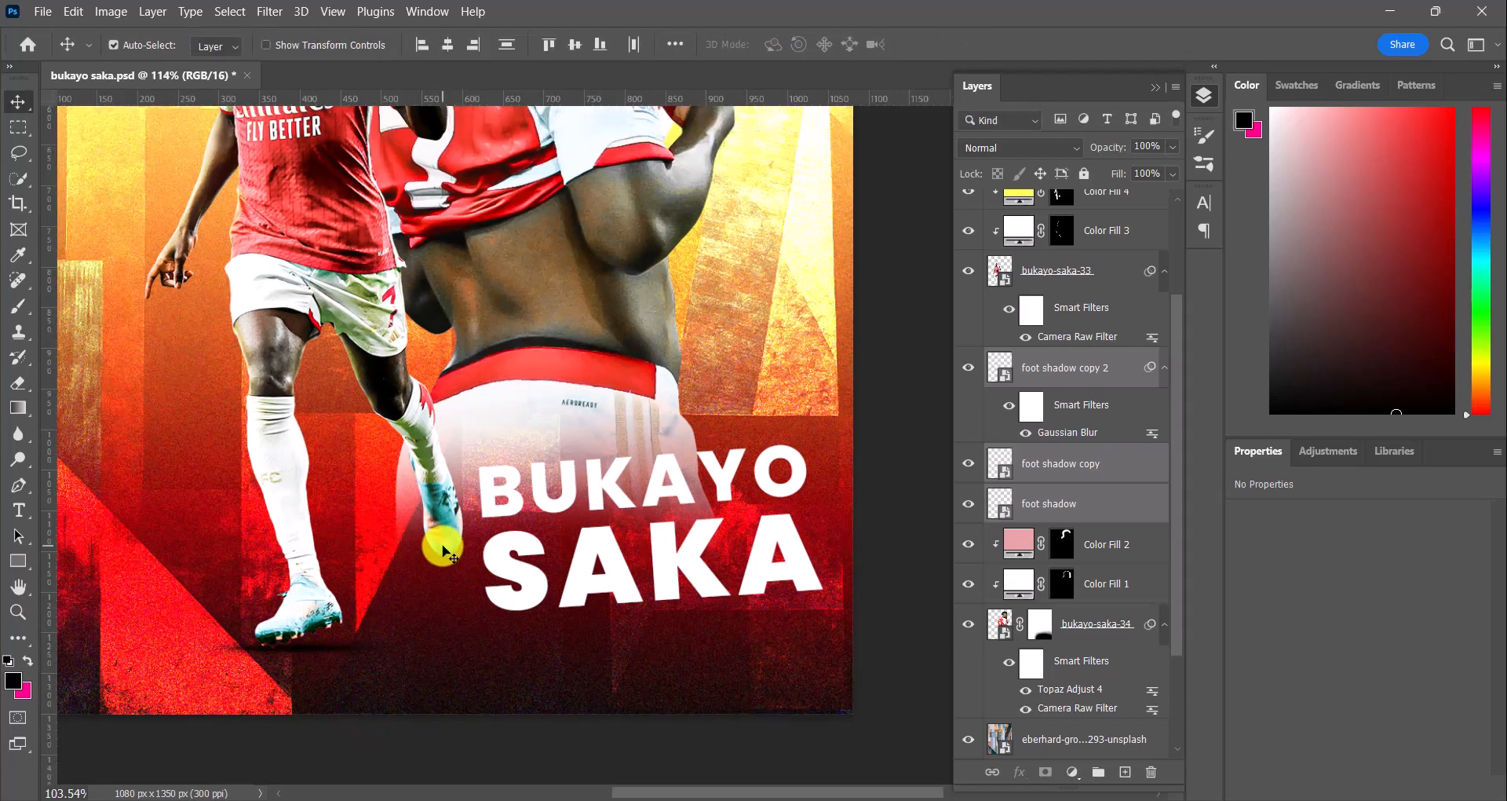
scroll(443, 552, "down", 9)
left_click_drag(450, 440, 424, 578)
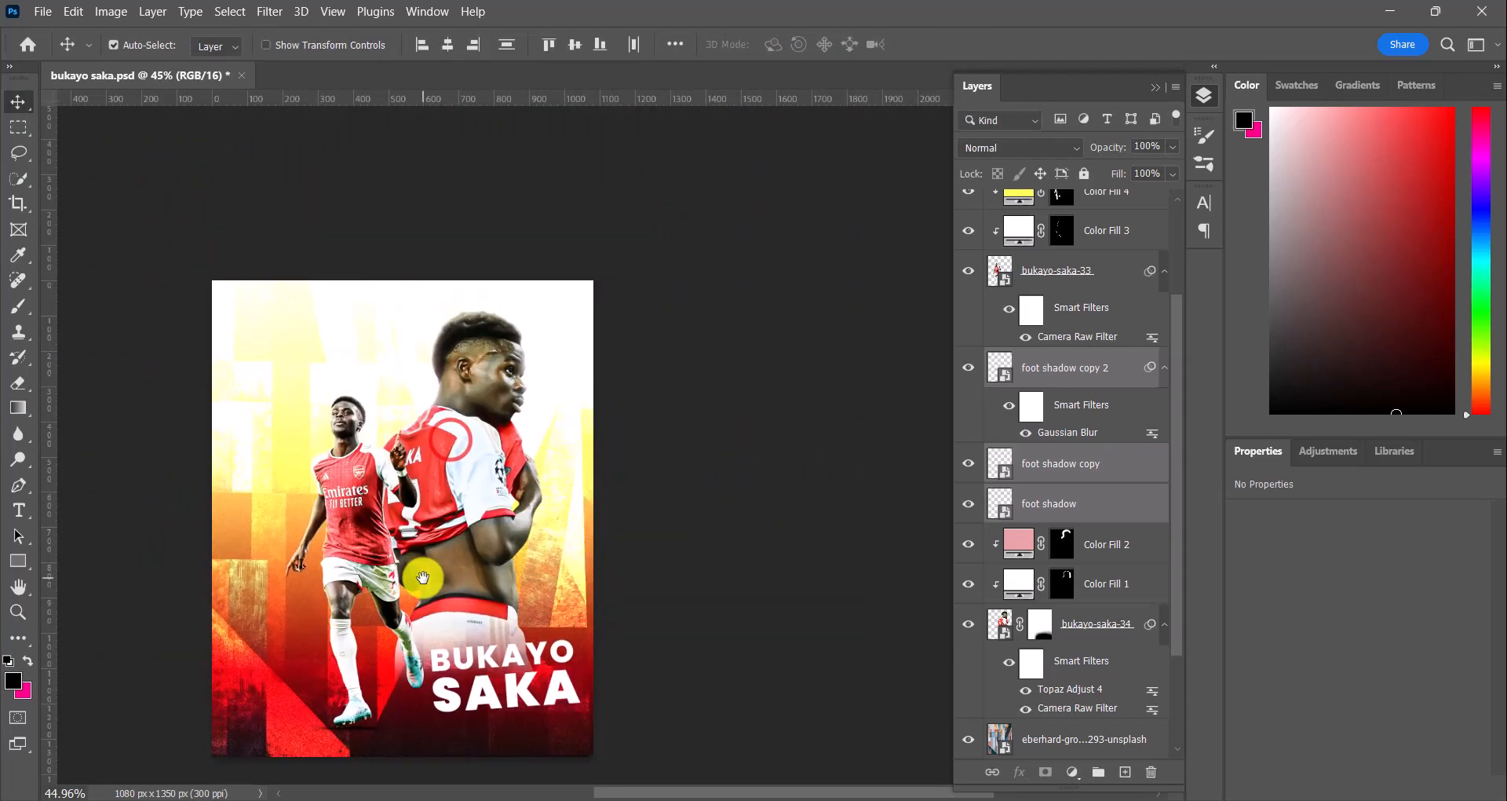
Step: Place the arsenal logo image from the my logos folder as an embedded layer above the foot shadows
scroll(425, 574, "up", 2)
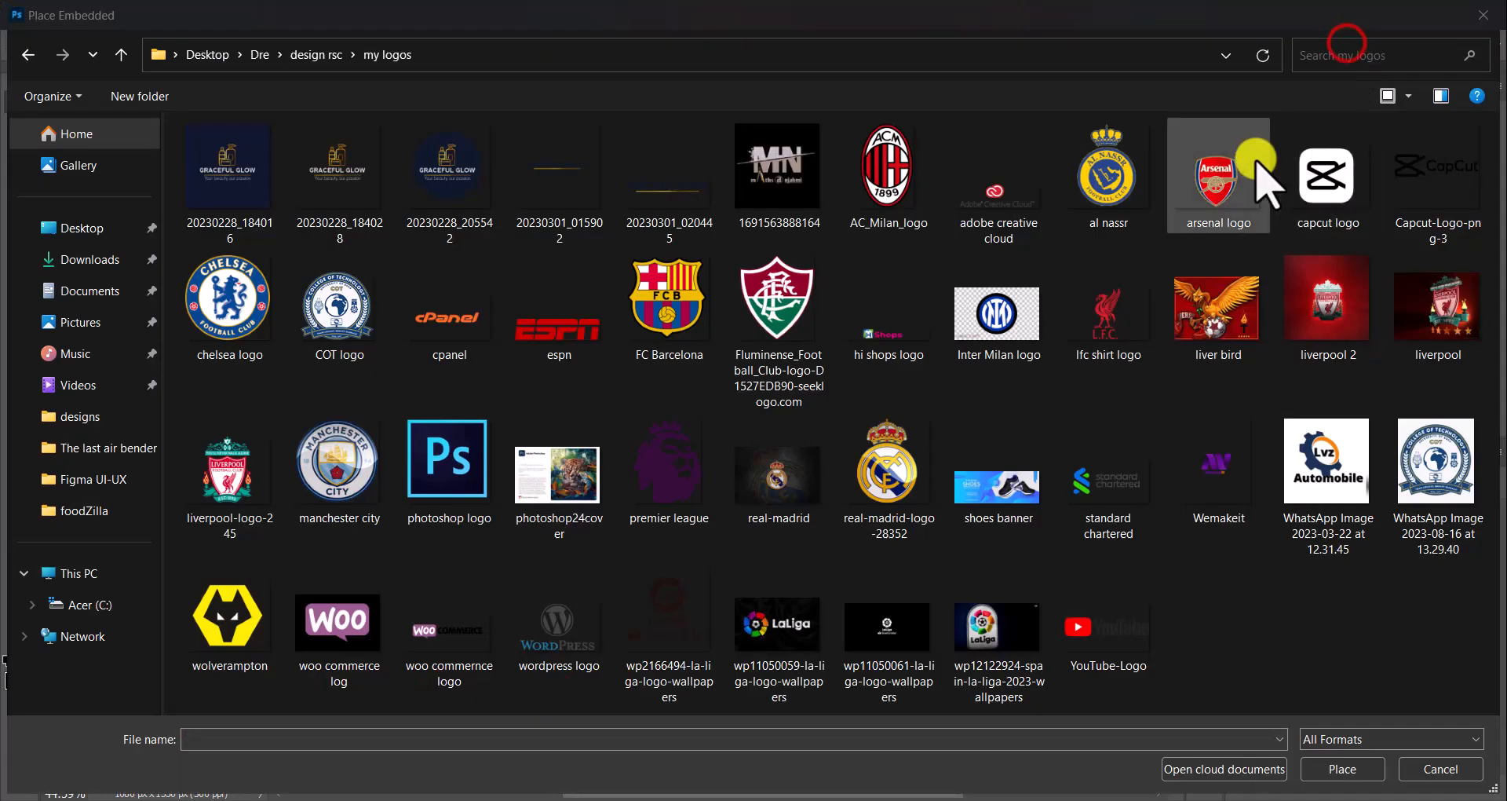
left_click(1252, 157)
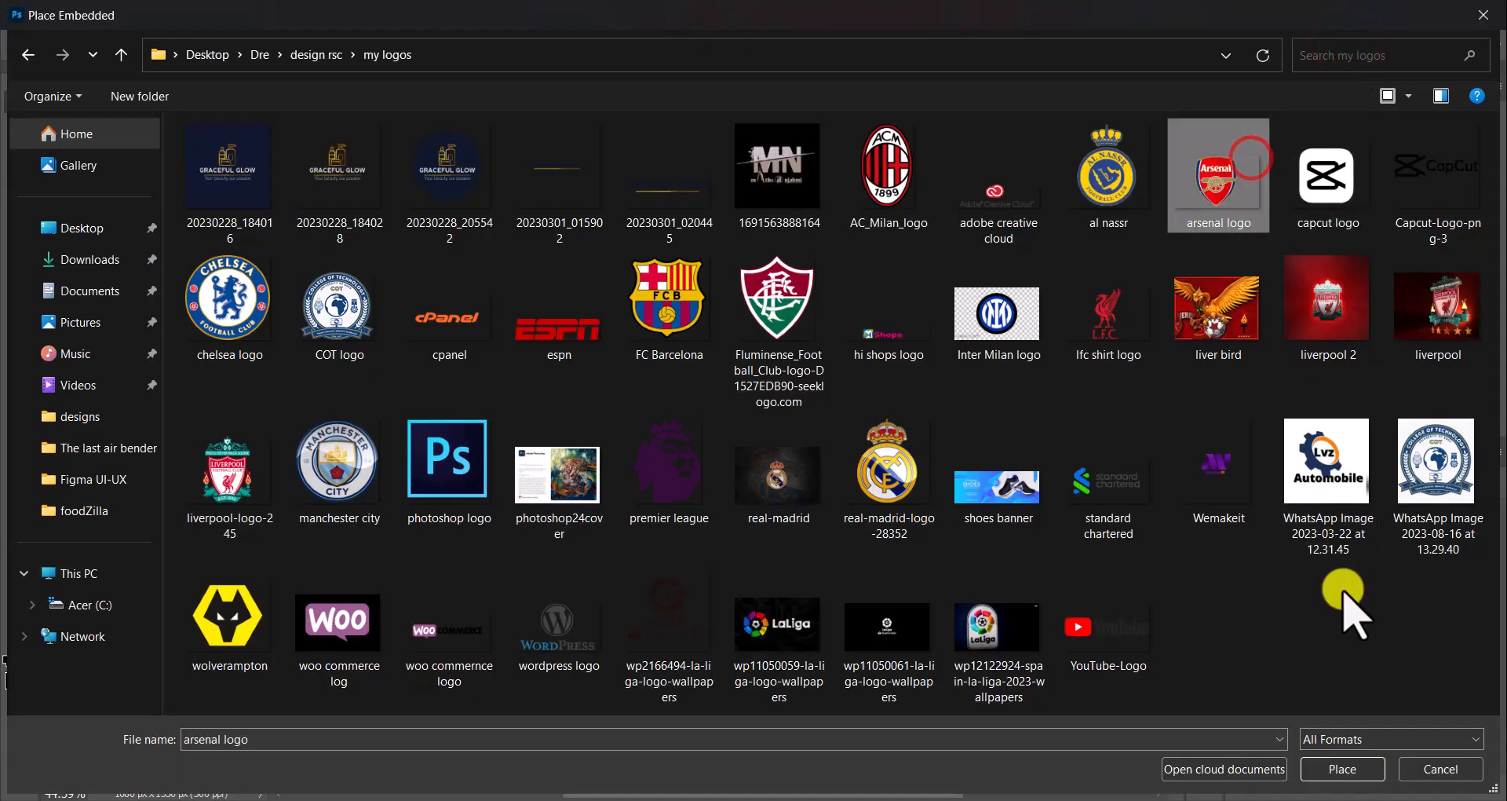
left_click(1342, 769)
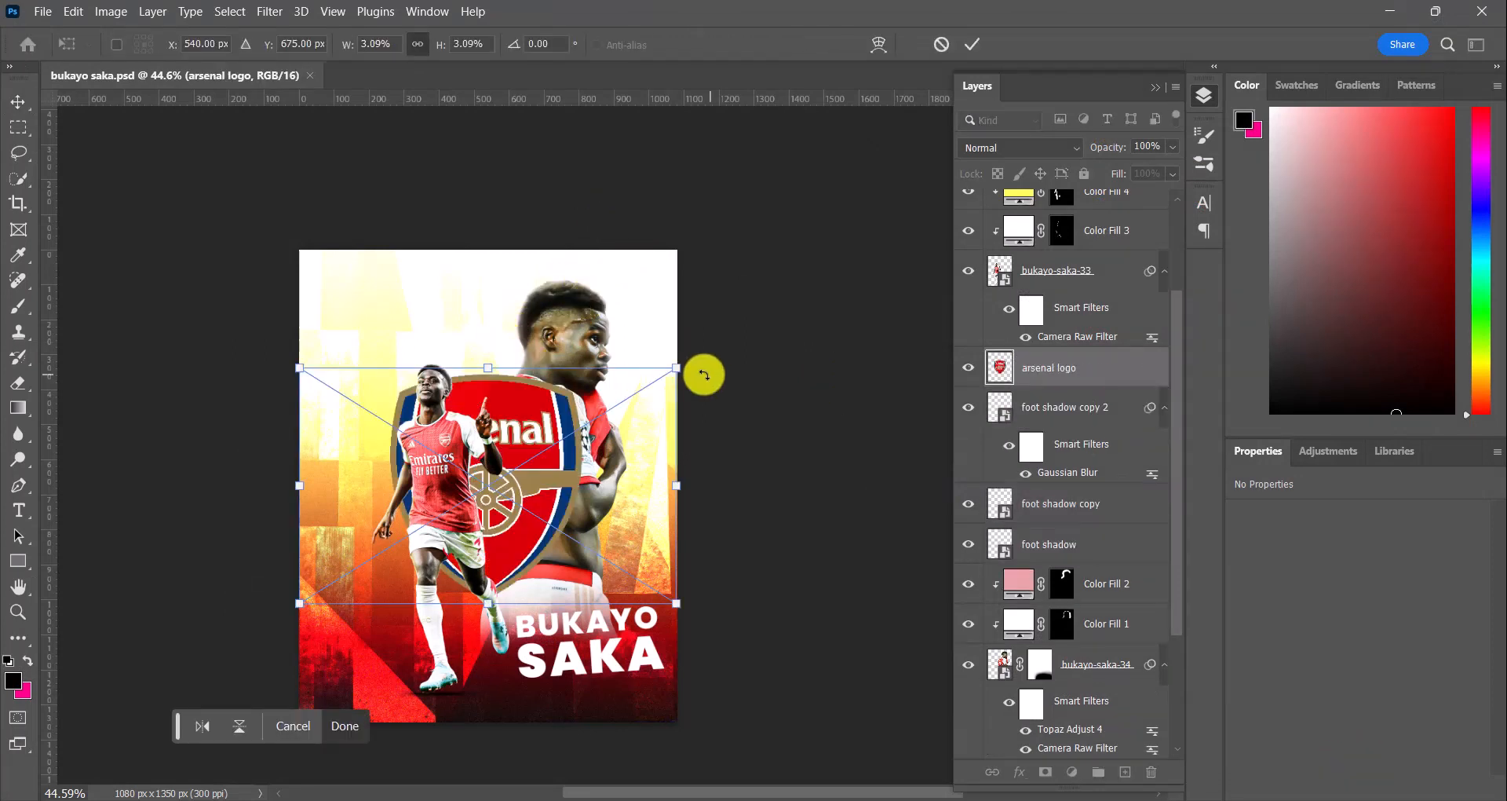
Step: Scale the Arsenal logo down to 0.78% and position it in the poster's upper-left corner
left_click_drag(680, 367, 412, 475)
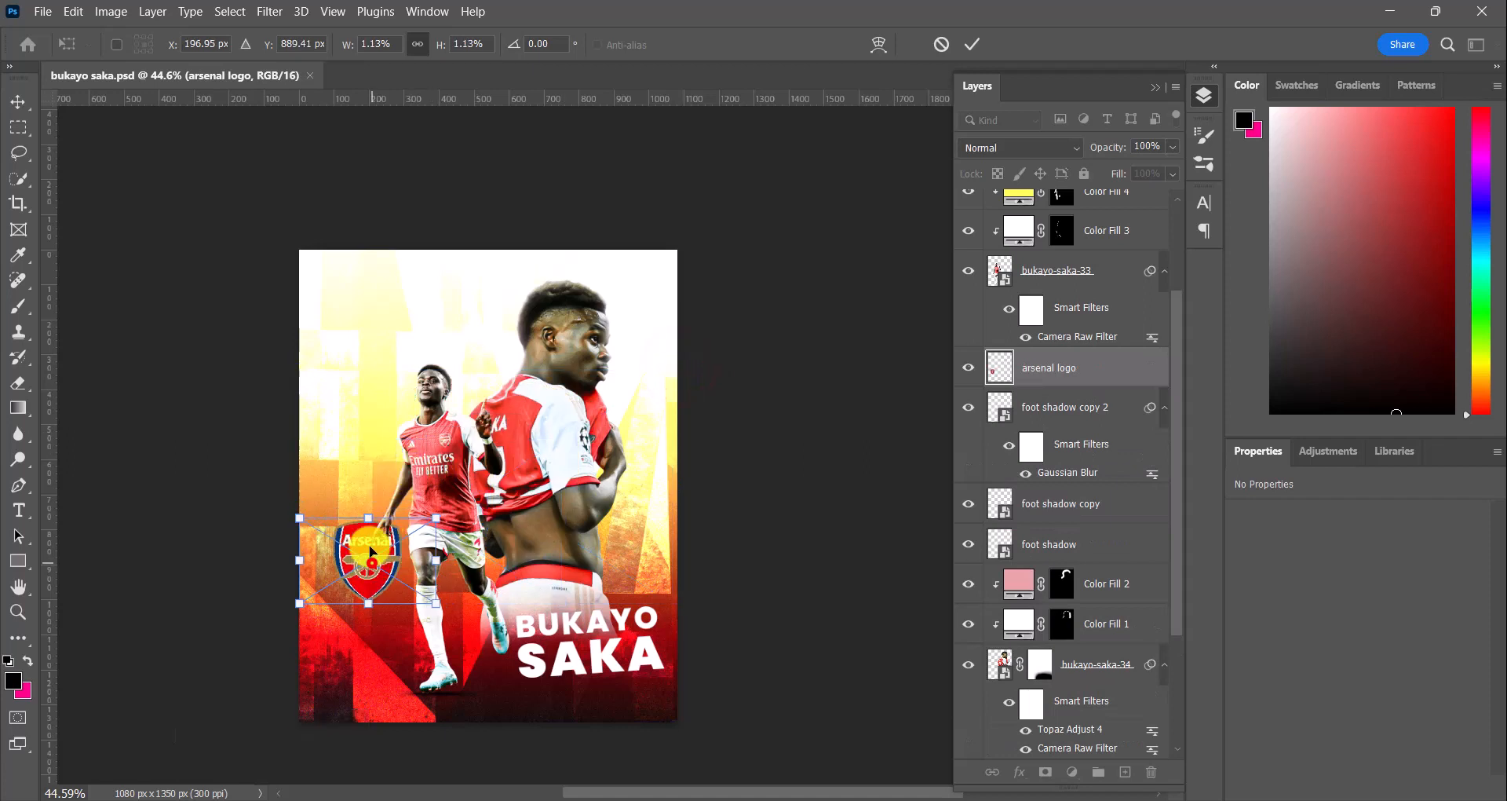
left_click_drag(381, 569, 396, 316)
left_click_drag(451, 264, 358, 297)
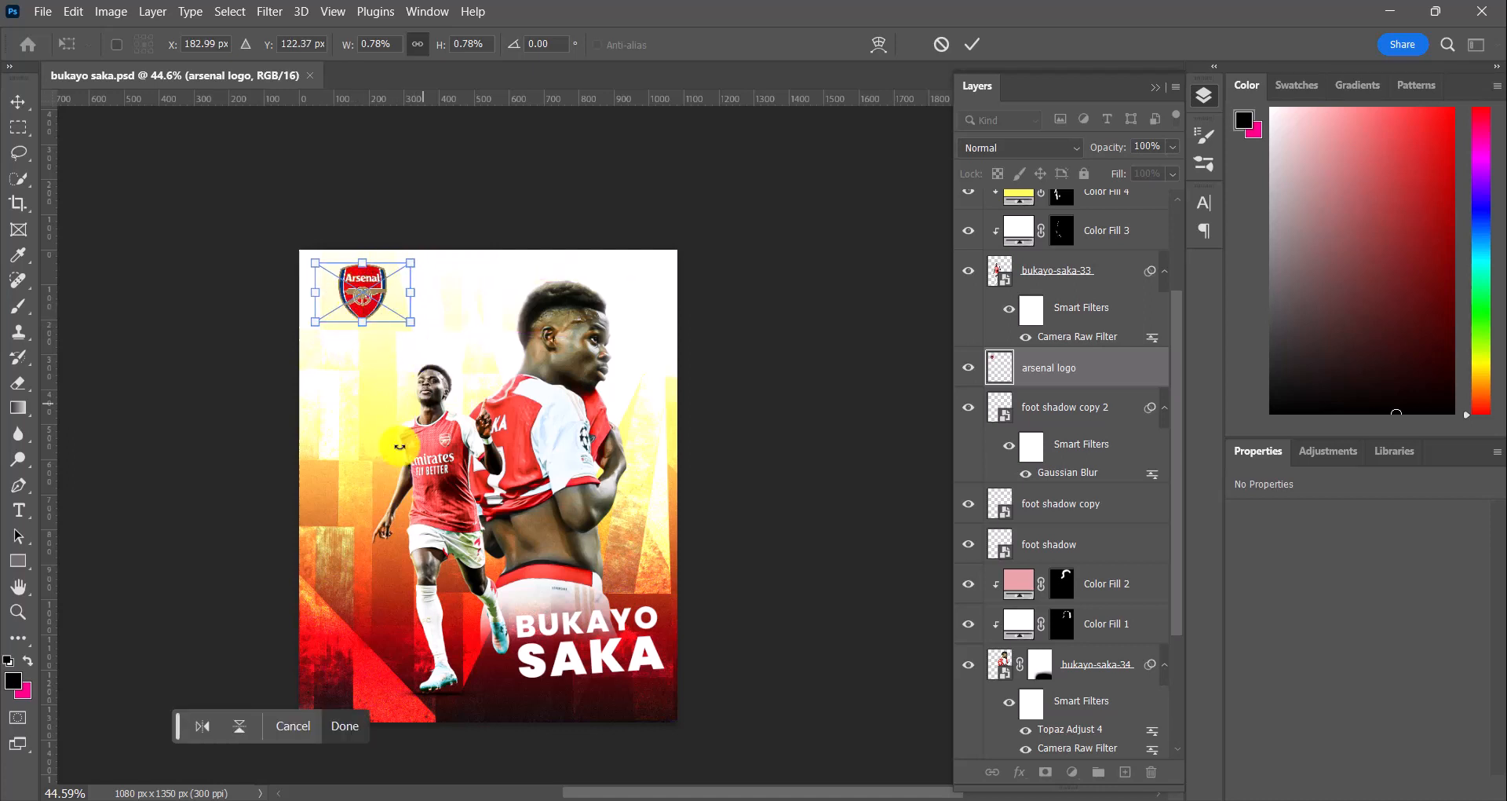
Step: Apply the Arsenal logo's transform and fine-tune its position near the poster's upper-left corner
left_click(359, 725)
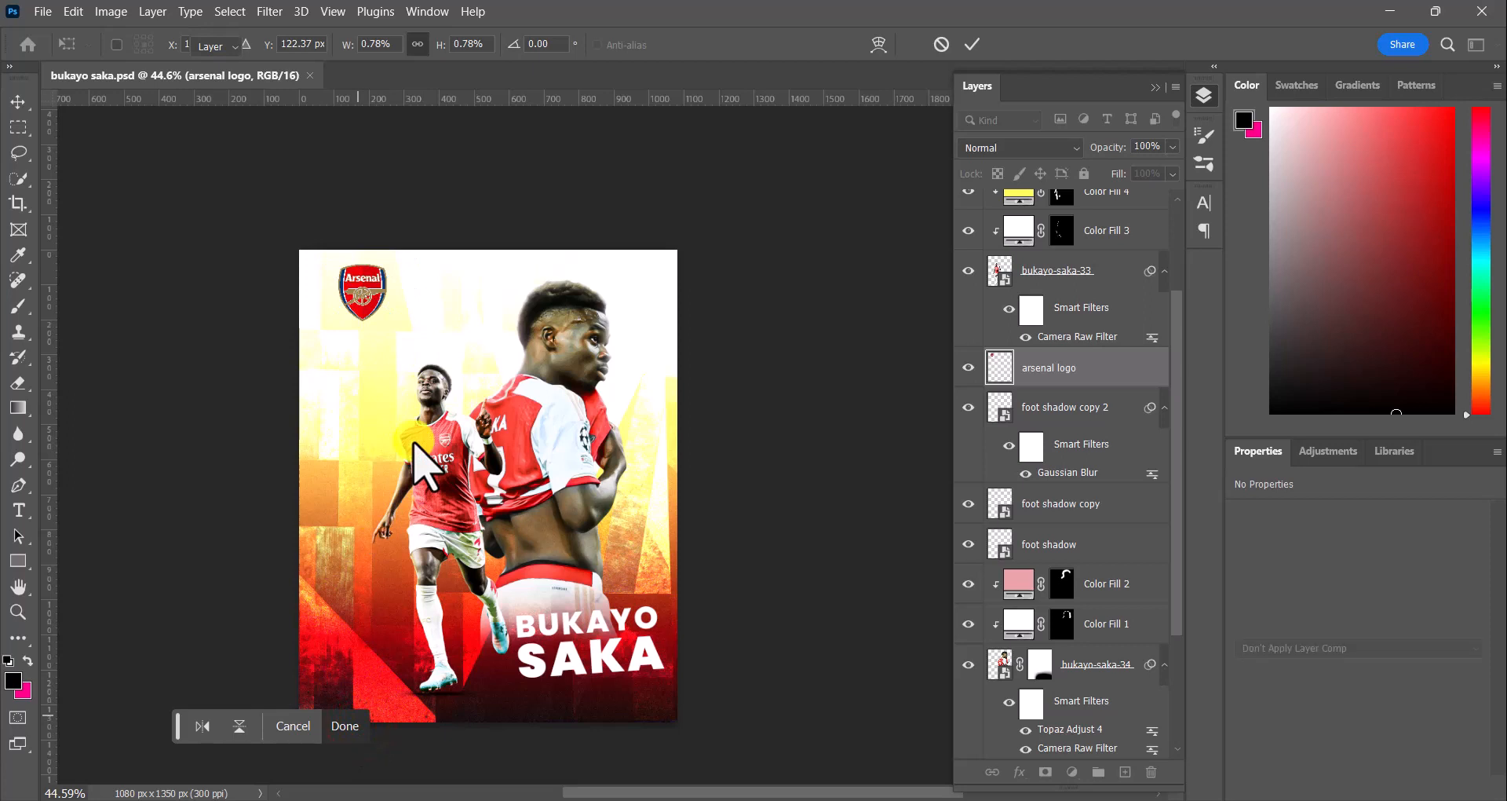
scroll(444, 455, "down", 1)
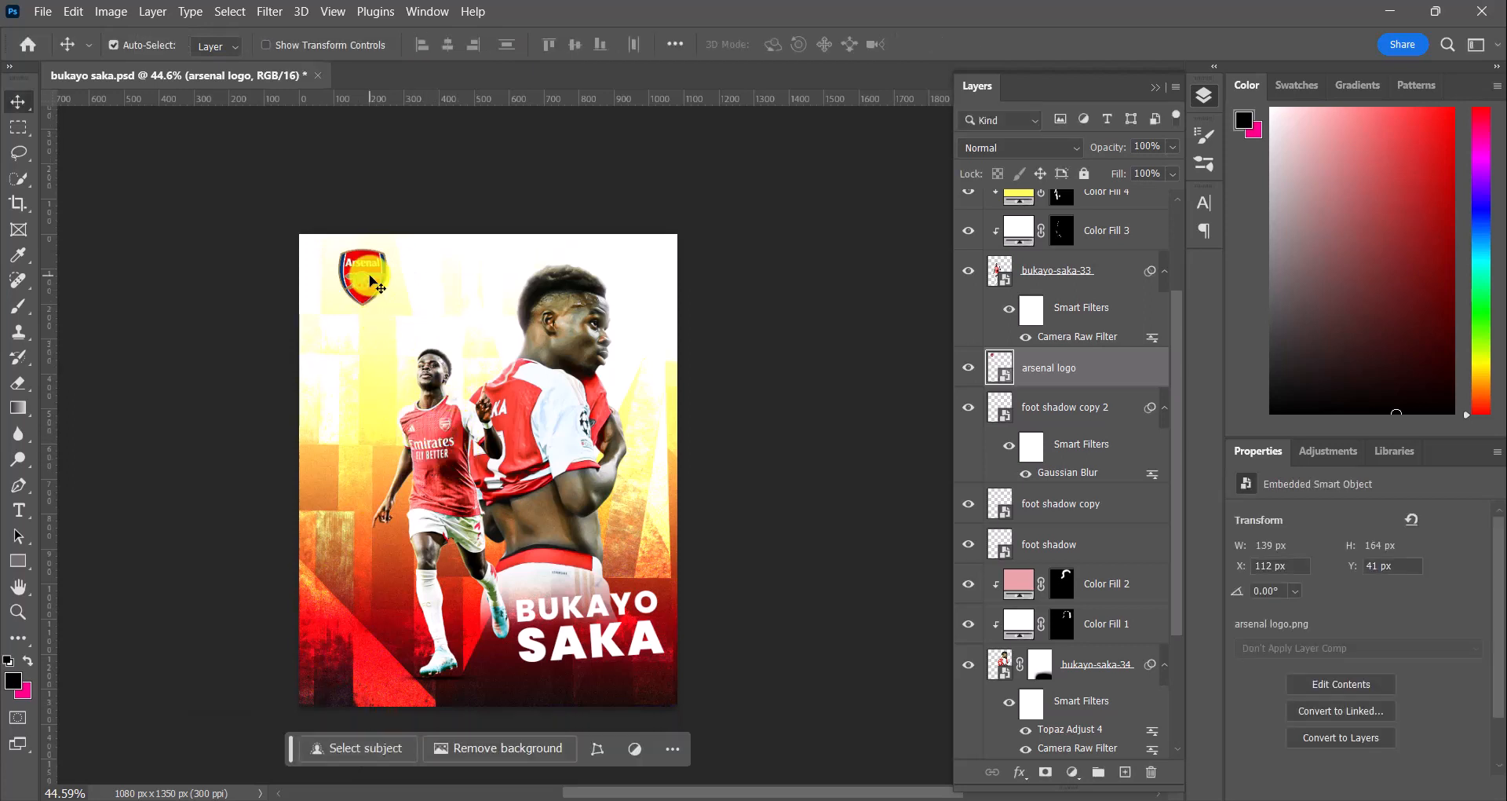
left_click_drag(374, 281, 361, 277)
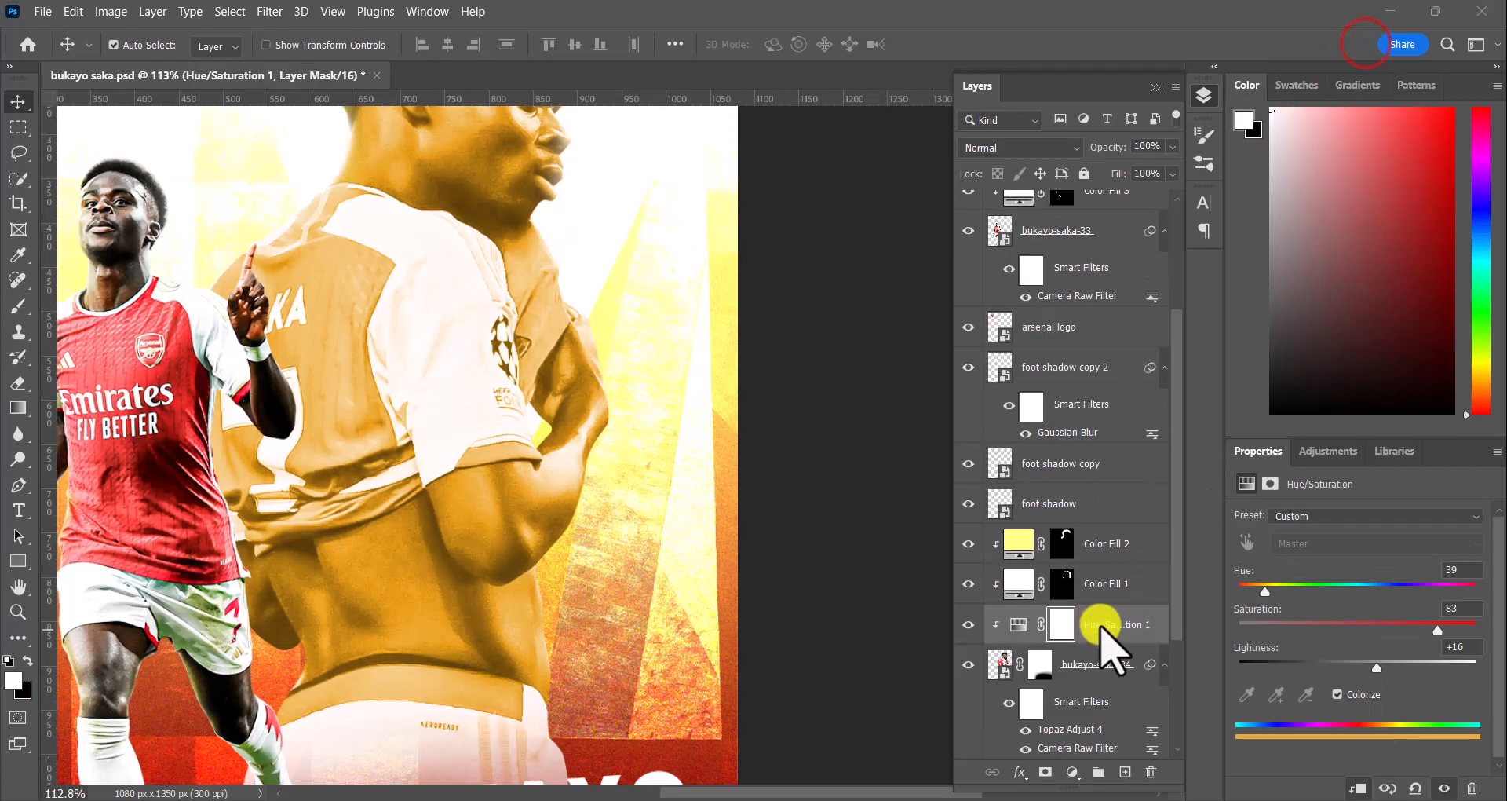
Step: Invert the clipped Hue/Saturation layer's mask to black and activate the Brush tool
left_click(1103, 631)
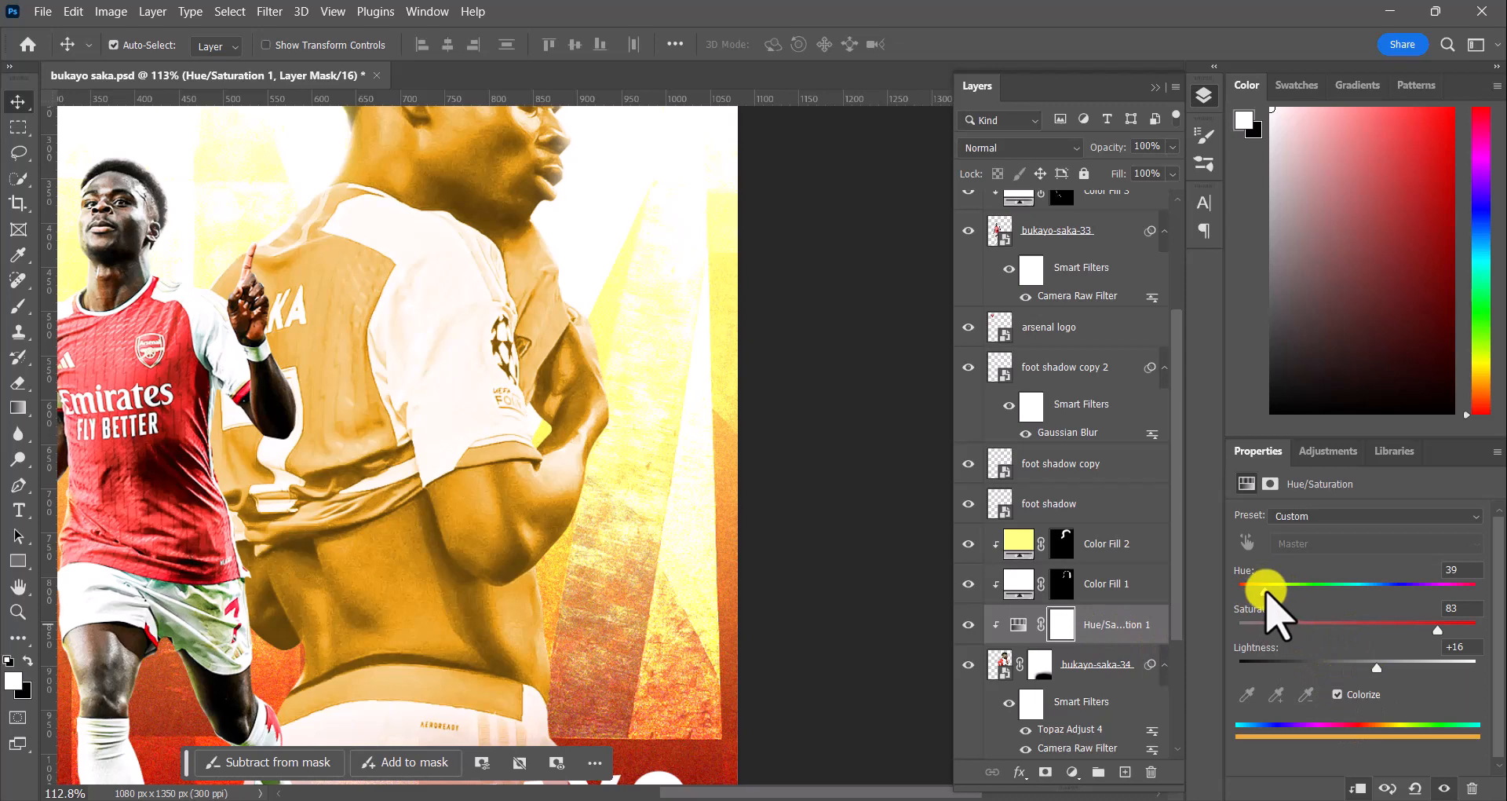
left_click(1063, 624)
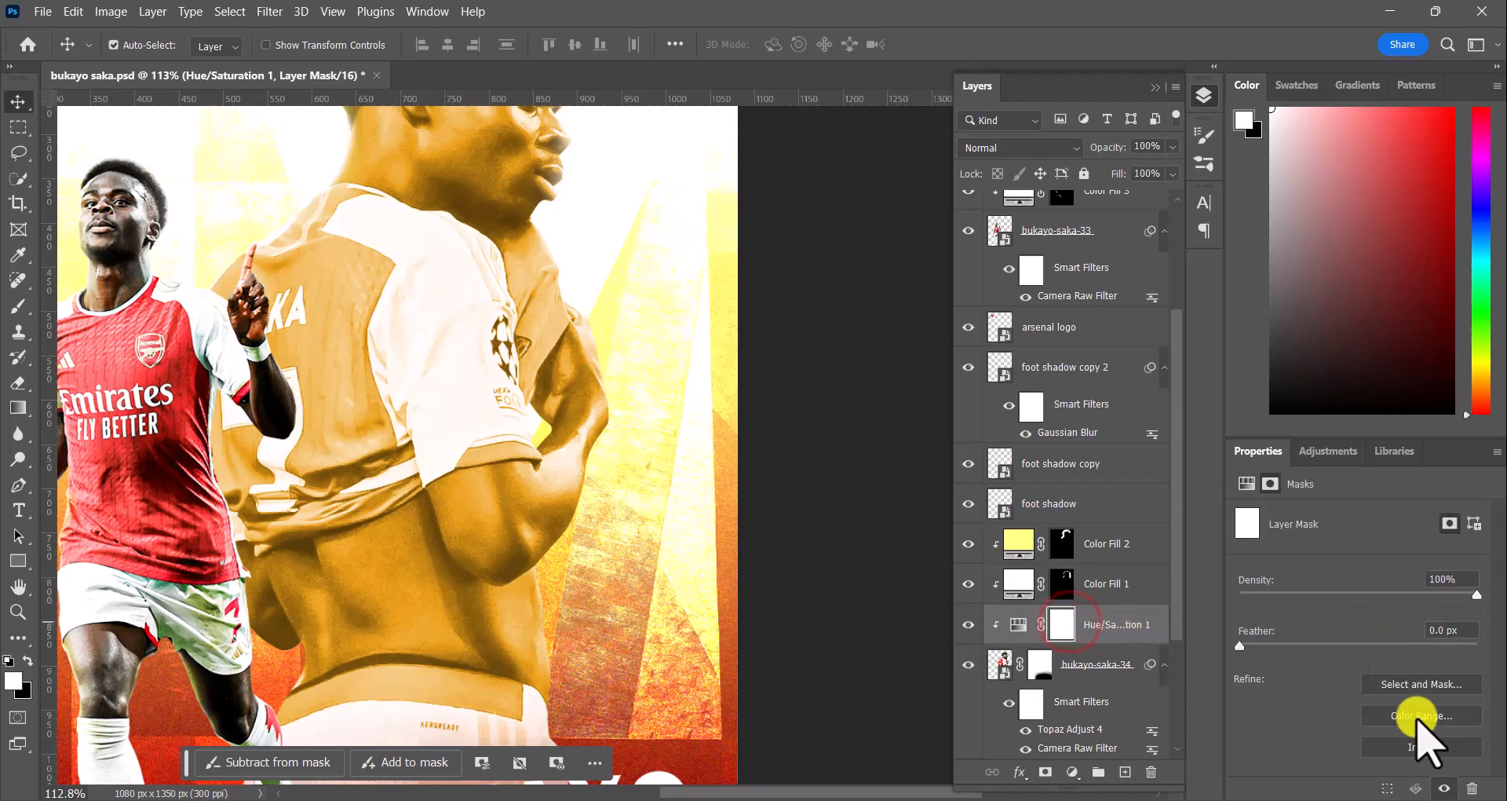
left_click(1423, 747)
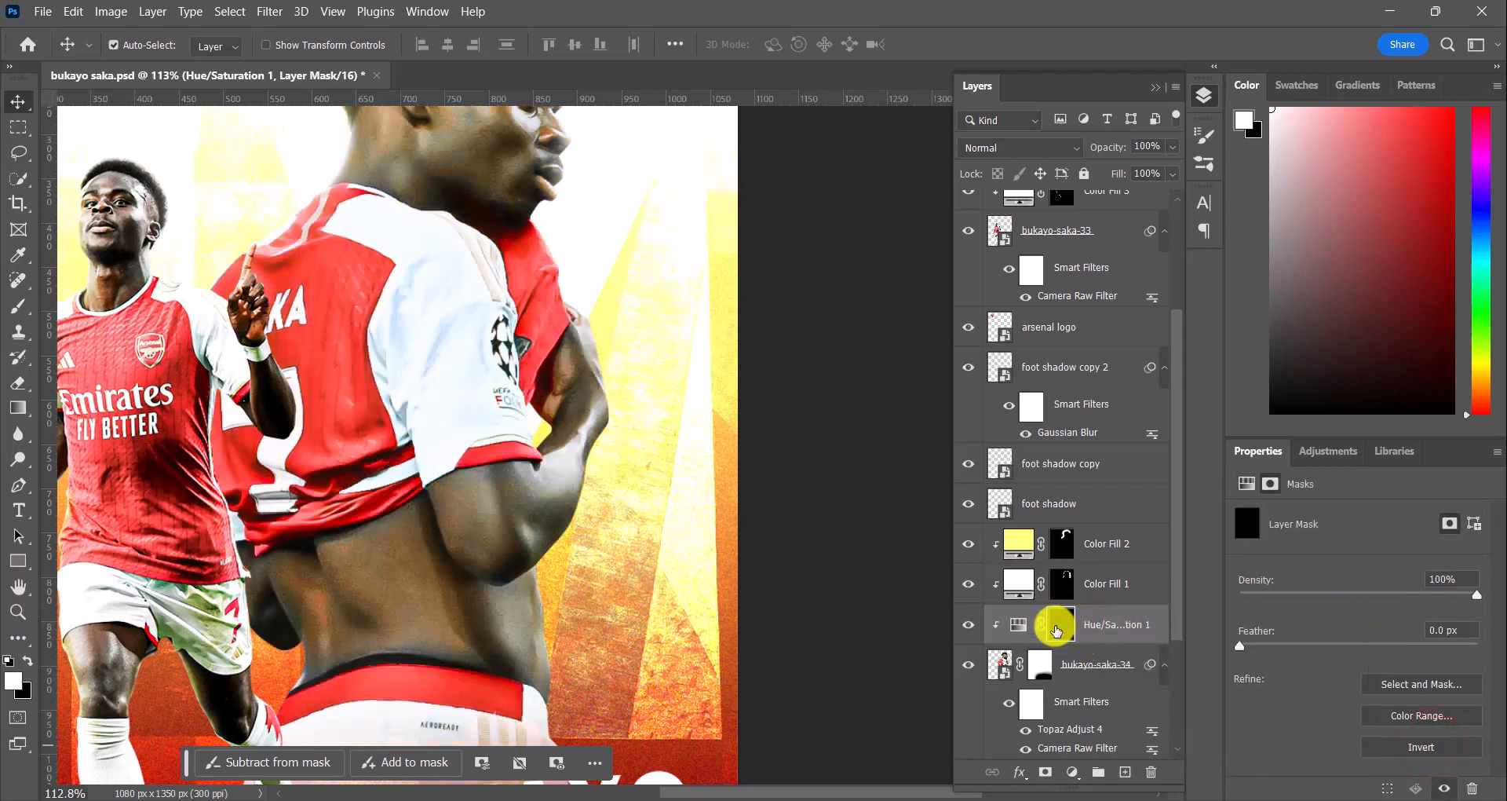
left_click(18, 307)
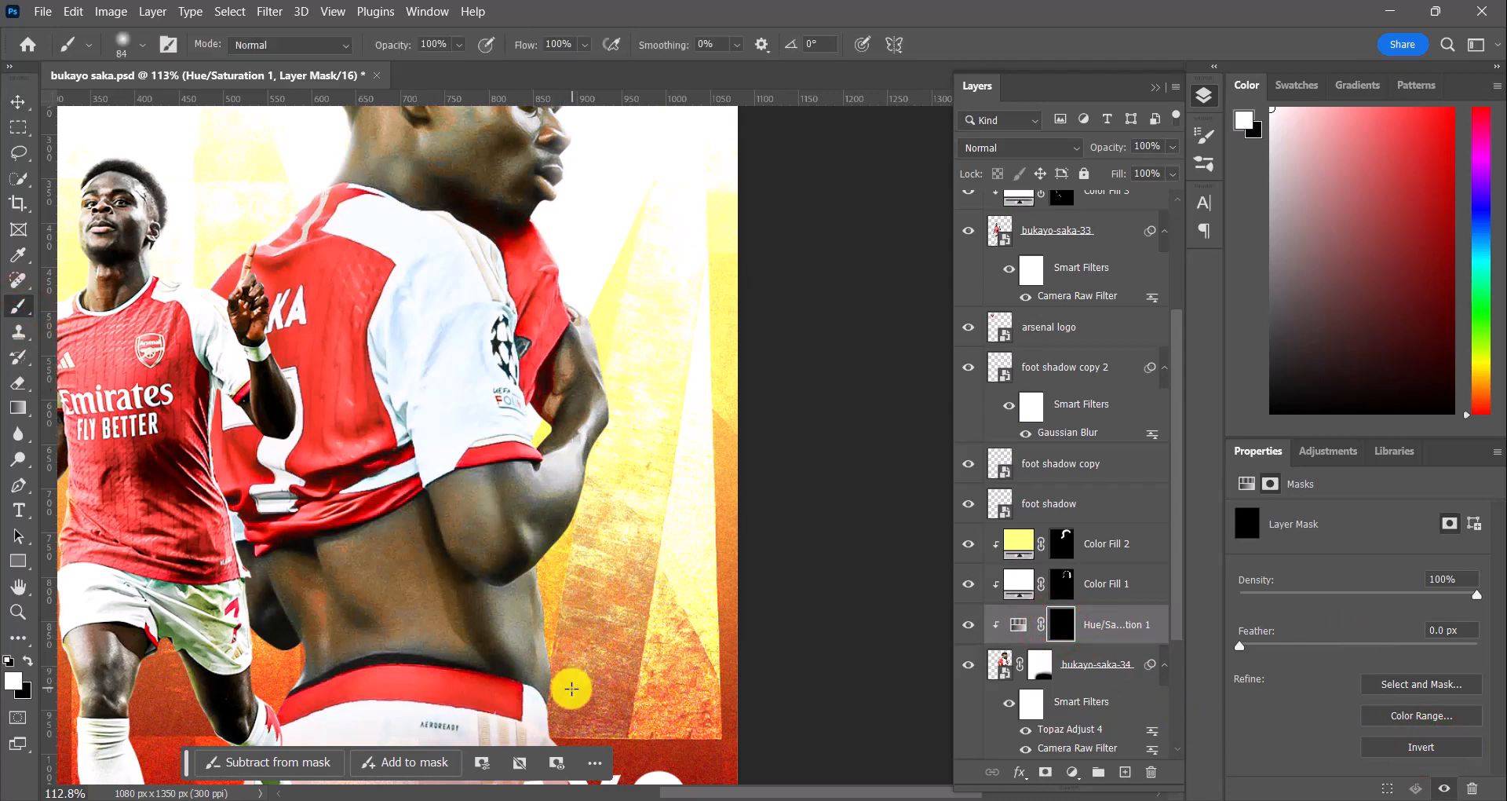
left_click_drag(565, 695, 564, 637)
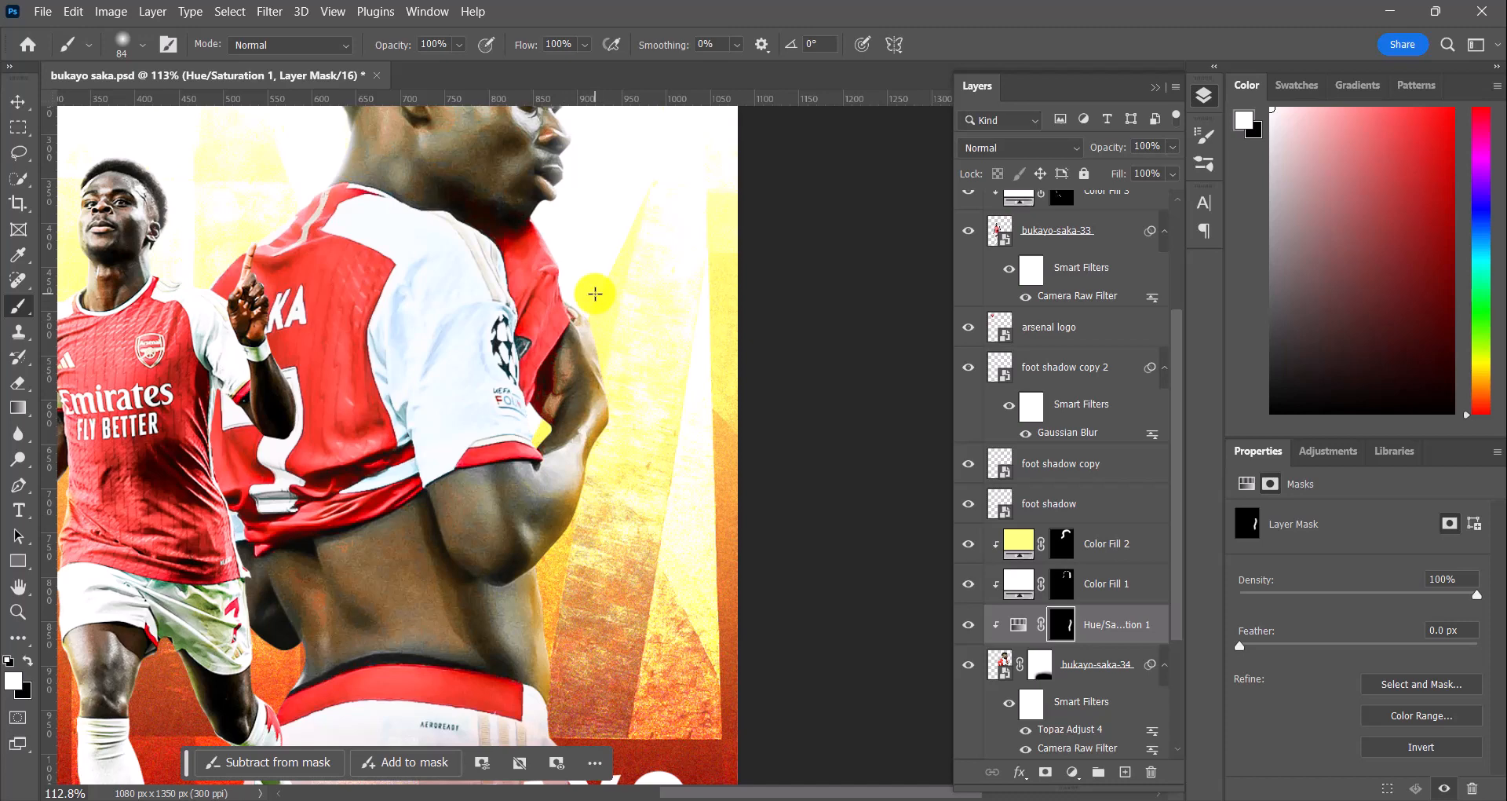
scroll(592, 650, "down", 3)
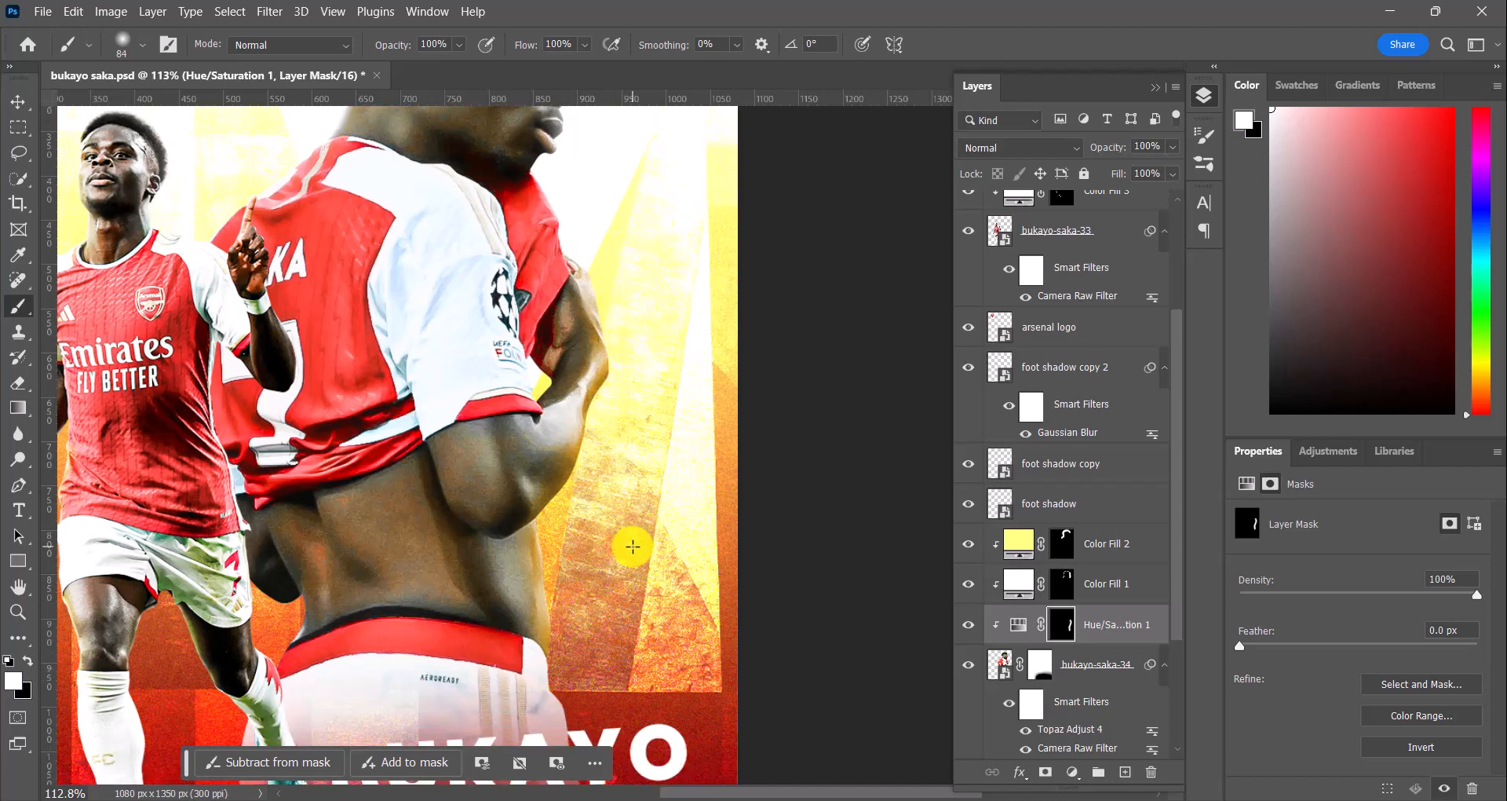
scroll(630, 542, "down", 5)
scroll(629, 545, "up", 5)
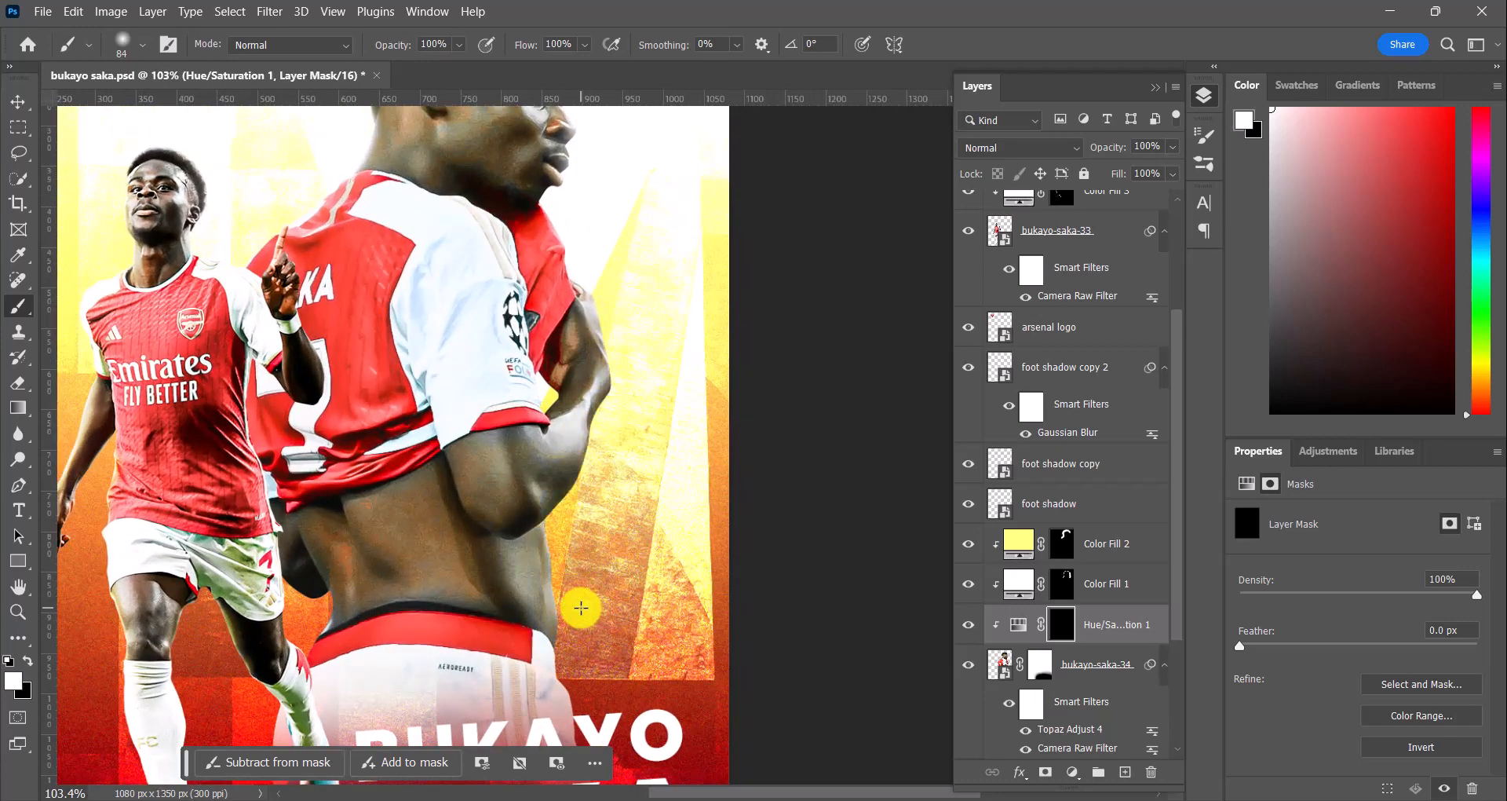
key("ctrl+i")
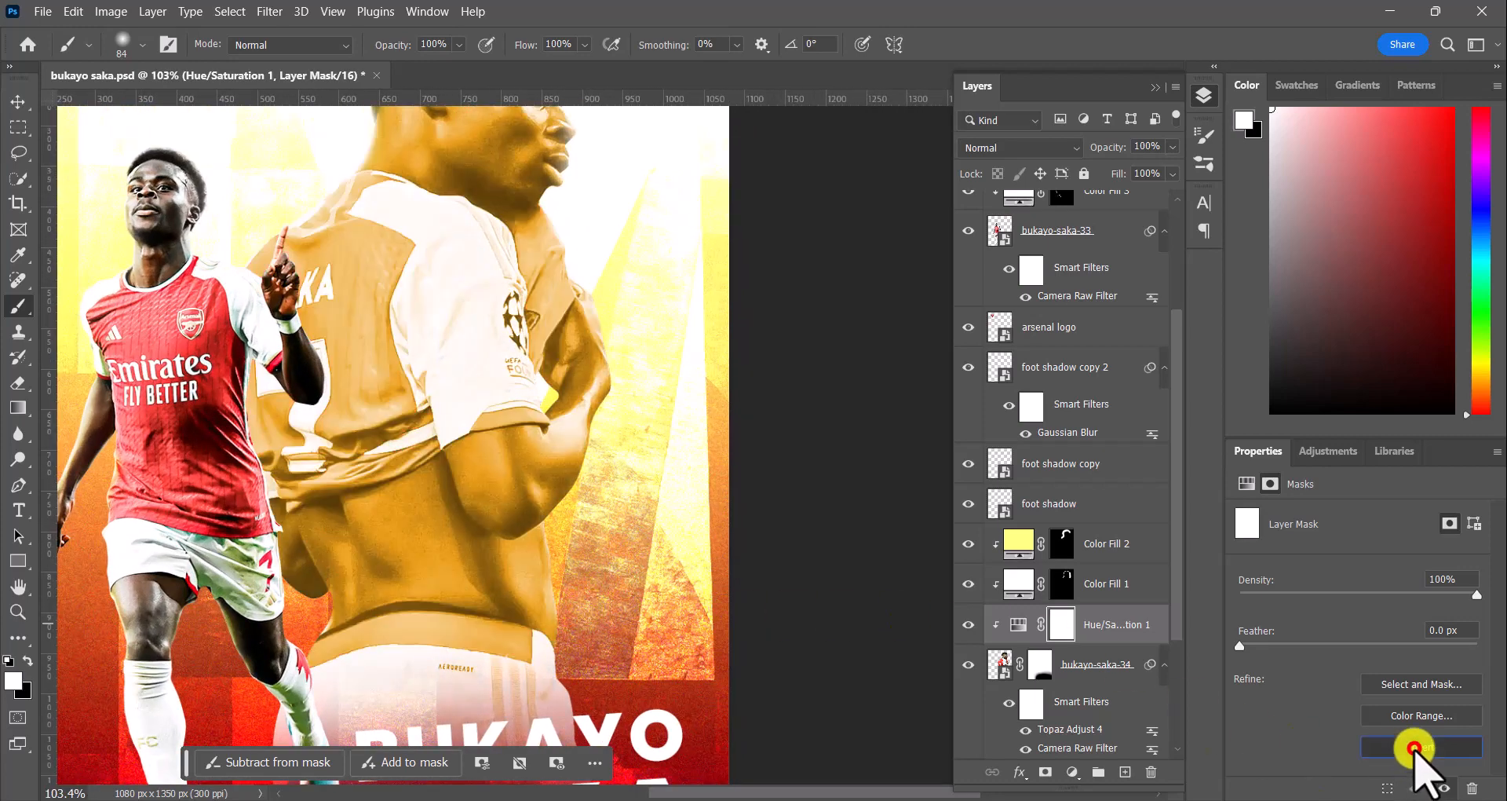
left_click(1414, 750)
Step: Enlarge the brush to 146 px and paint the Hue/Saturation mask white along the large player's right-hand edge and left side of the waist
left_click(142, 47)
left_click_drag(161, 107, 186, 107)
mouse_move(579, 631)
left_mouse_down()
mouse_move(575, 513)
mouse_move(638, 362)
mouse_move(619, 295)
mouse_move(562, 215)
left_mouse_up()
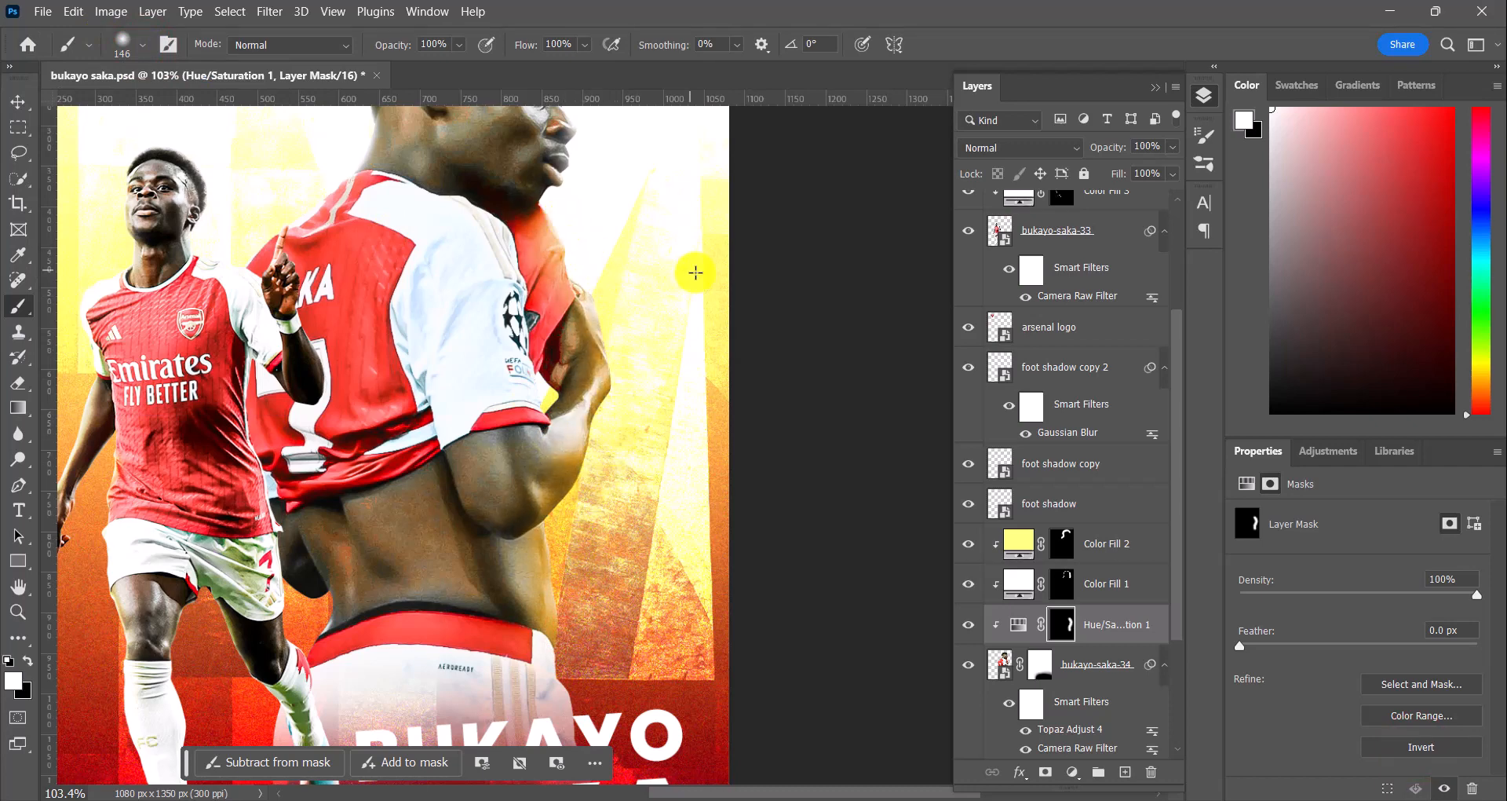
scroll(688, 300, "down", 5)
scroll(673, 474, "up", 5)
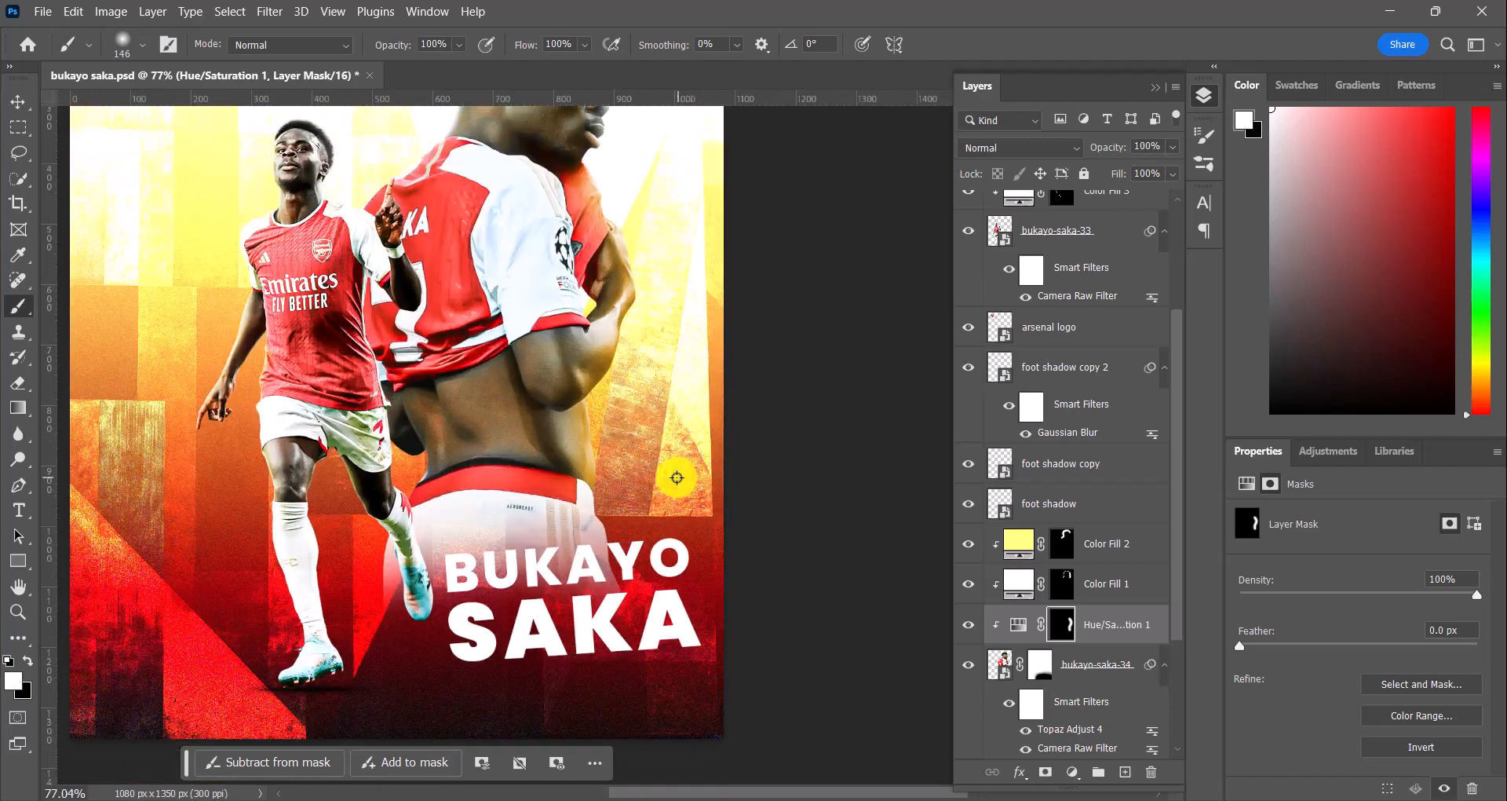
scroll(625, 448, "down", 3)
scroll(625, 448, "up", 6)
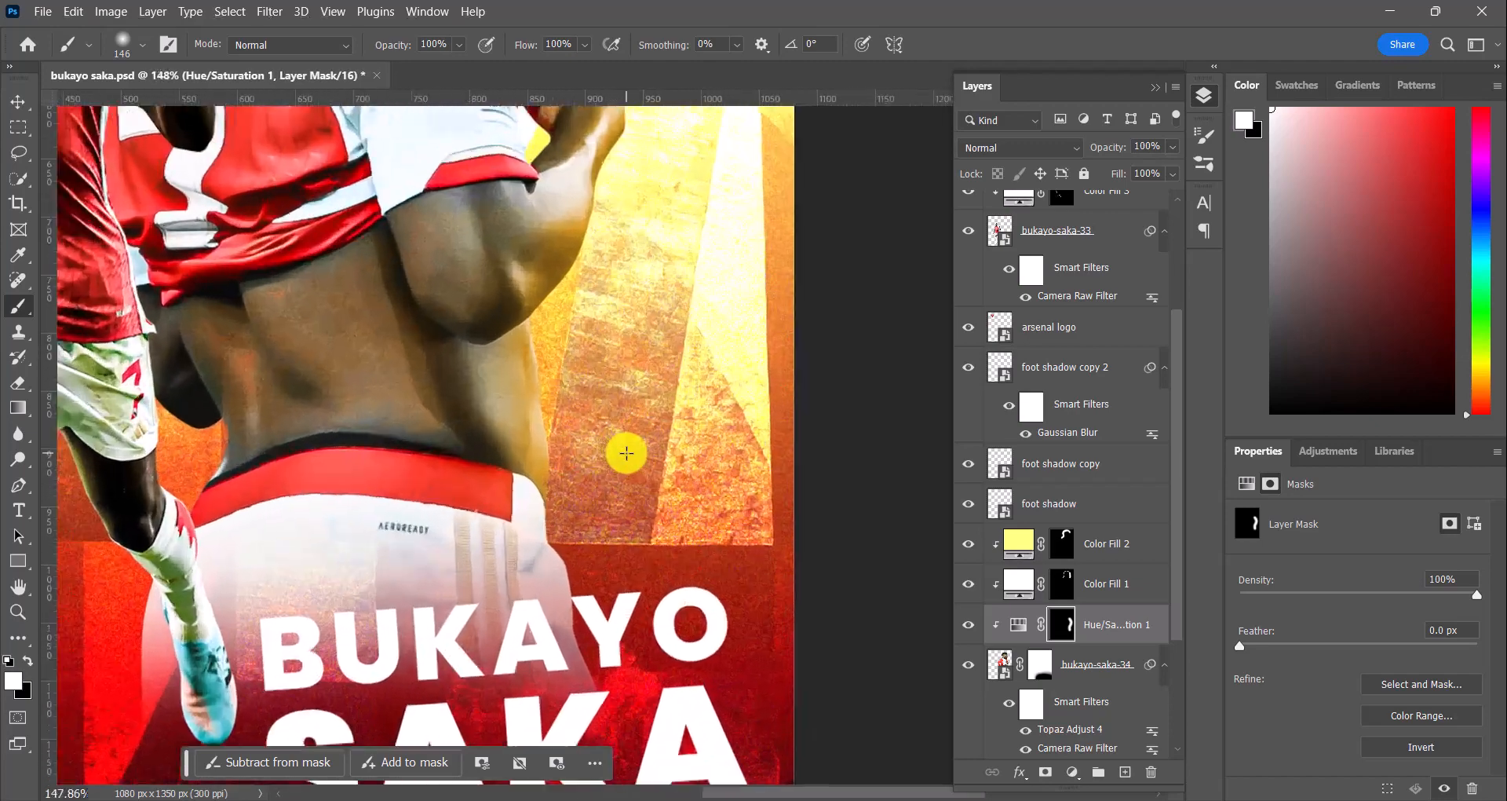
scroll(179, 487, "down", 4)
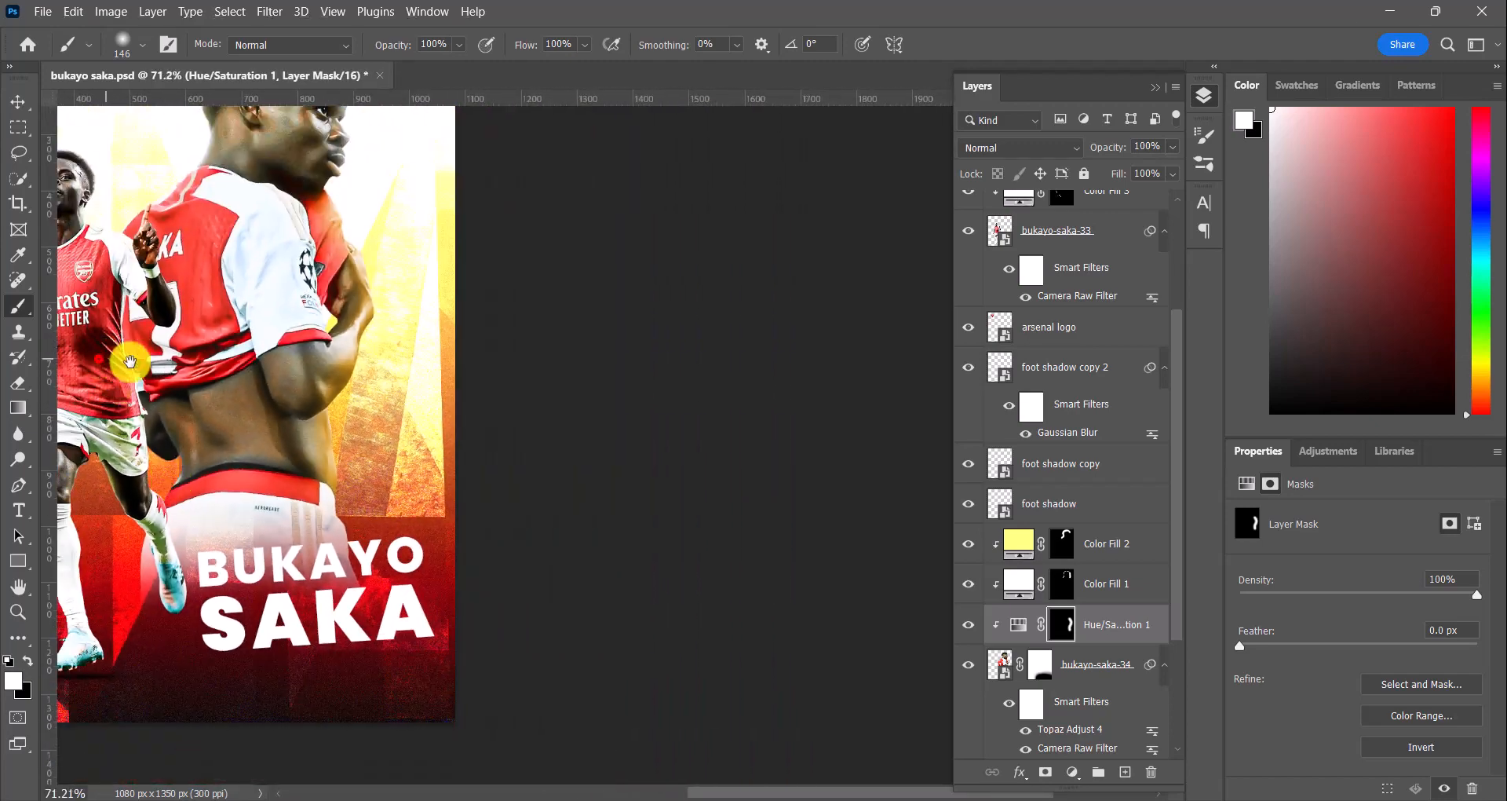
left_click_drag(98, 359, 445, 368)
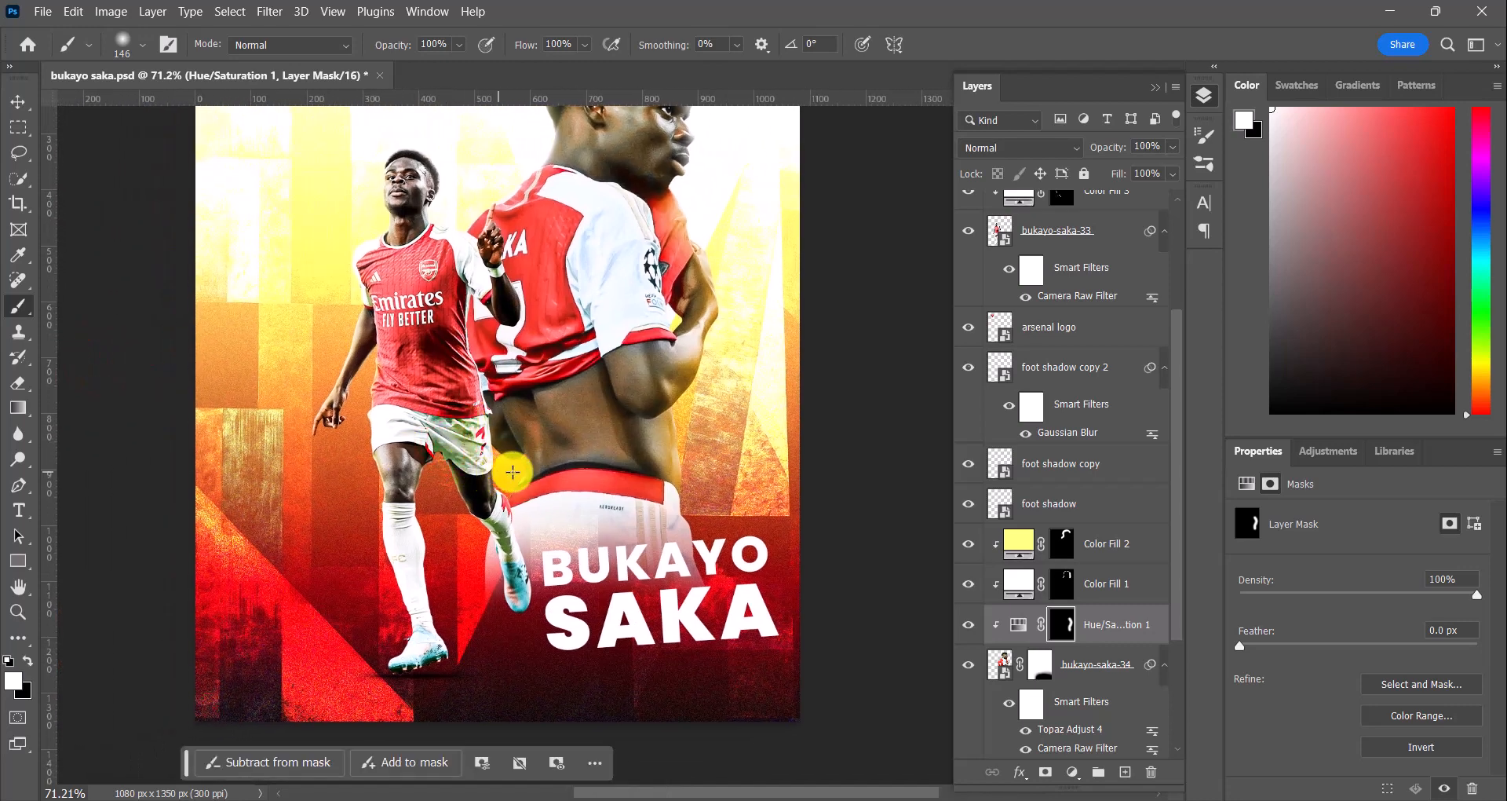
left_click(512, 472)
scroll(684, 479, "up", 2)
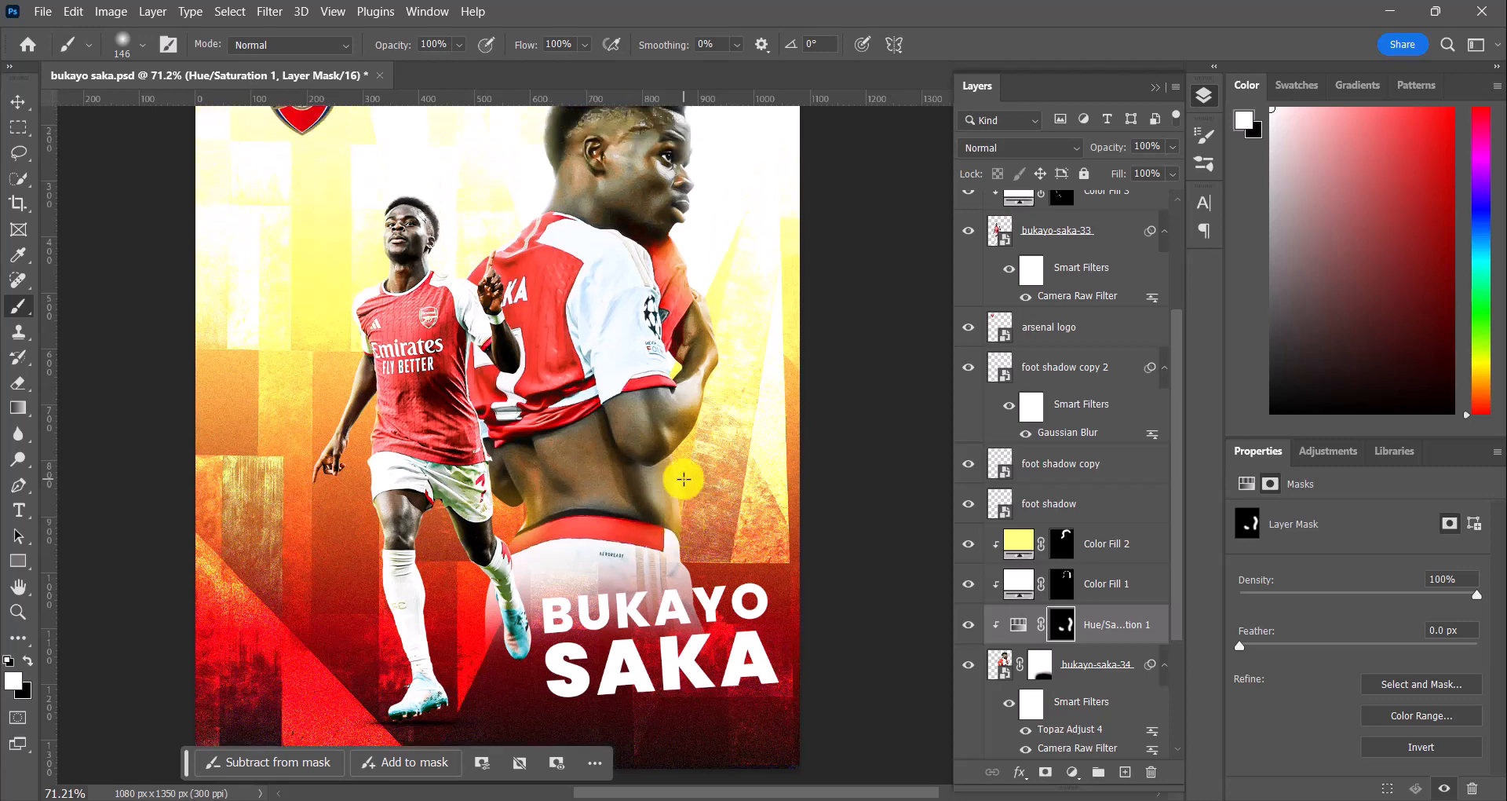
scroll(684, 479, "up", 3)
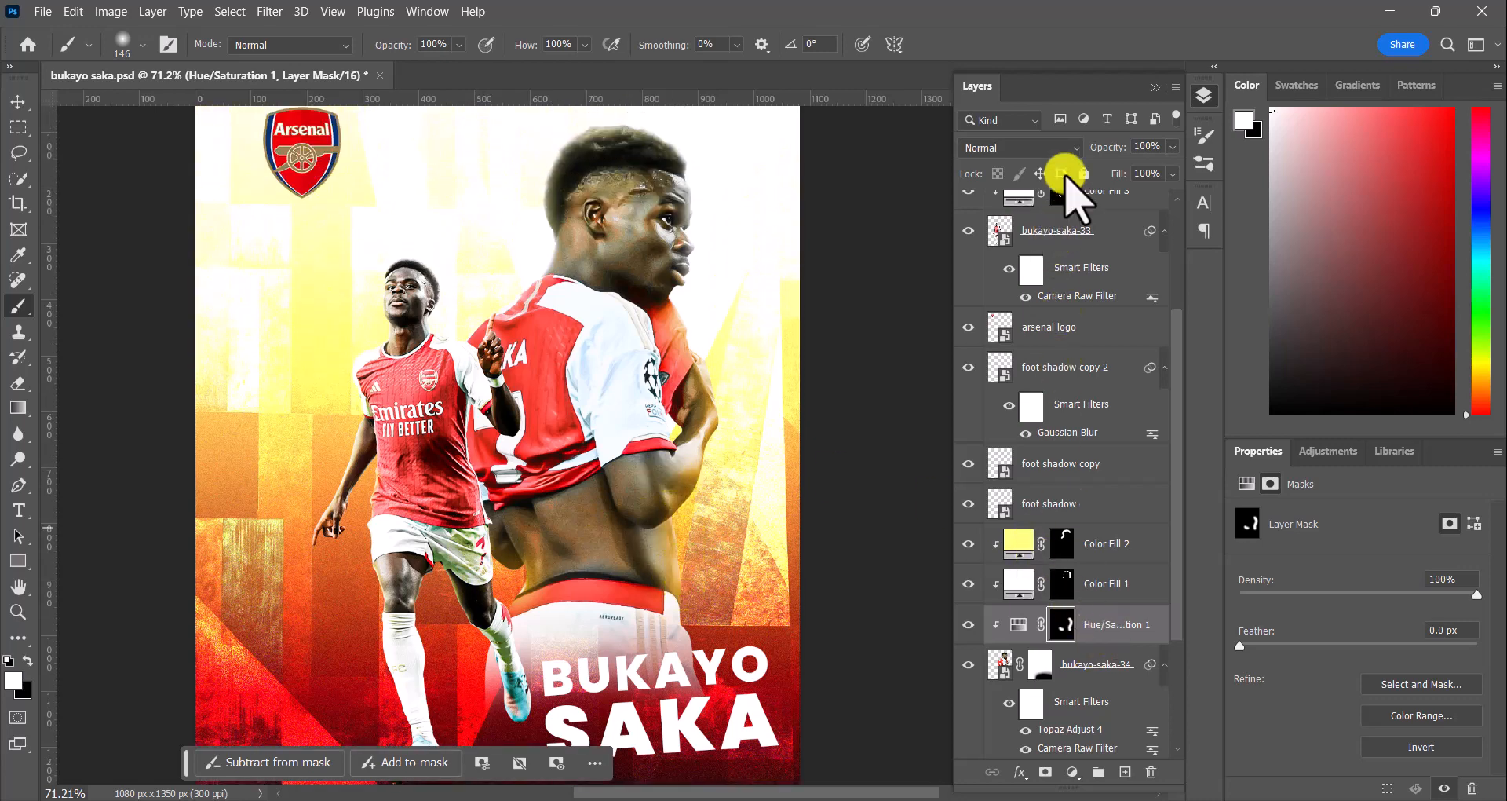
Step: Set the Hue/Saturation layer's blend mode to Overlay and its opacity to 80%
left_click(1068, 148)
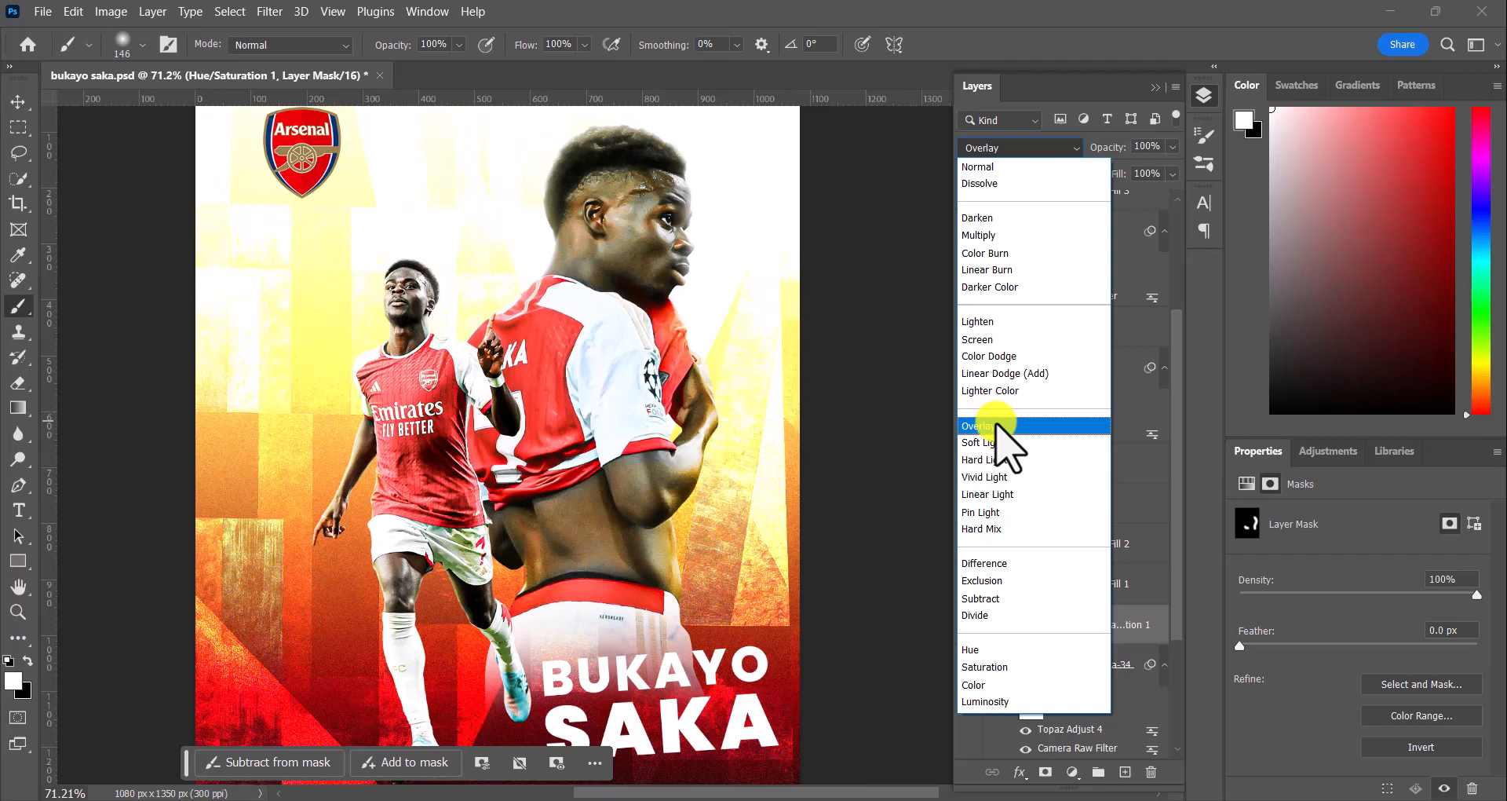
left_click(996, 424)
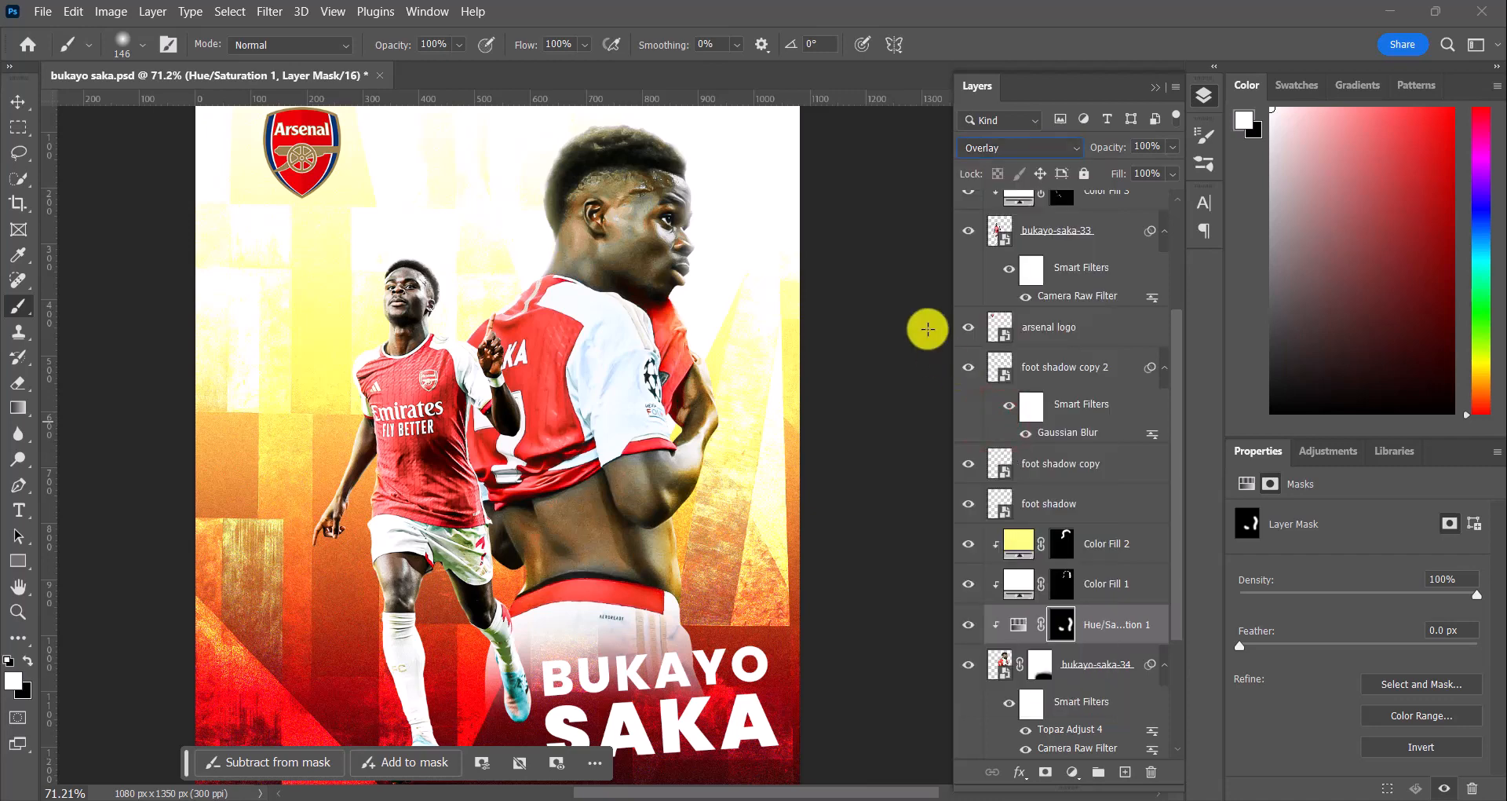
left_click(1172, 173)
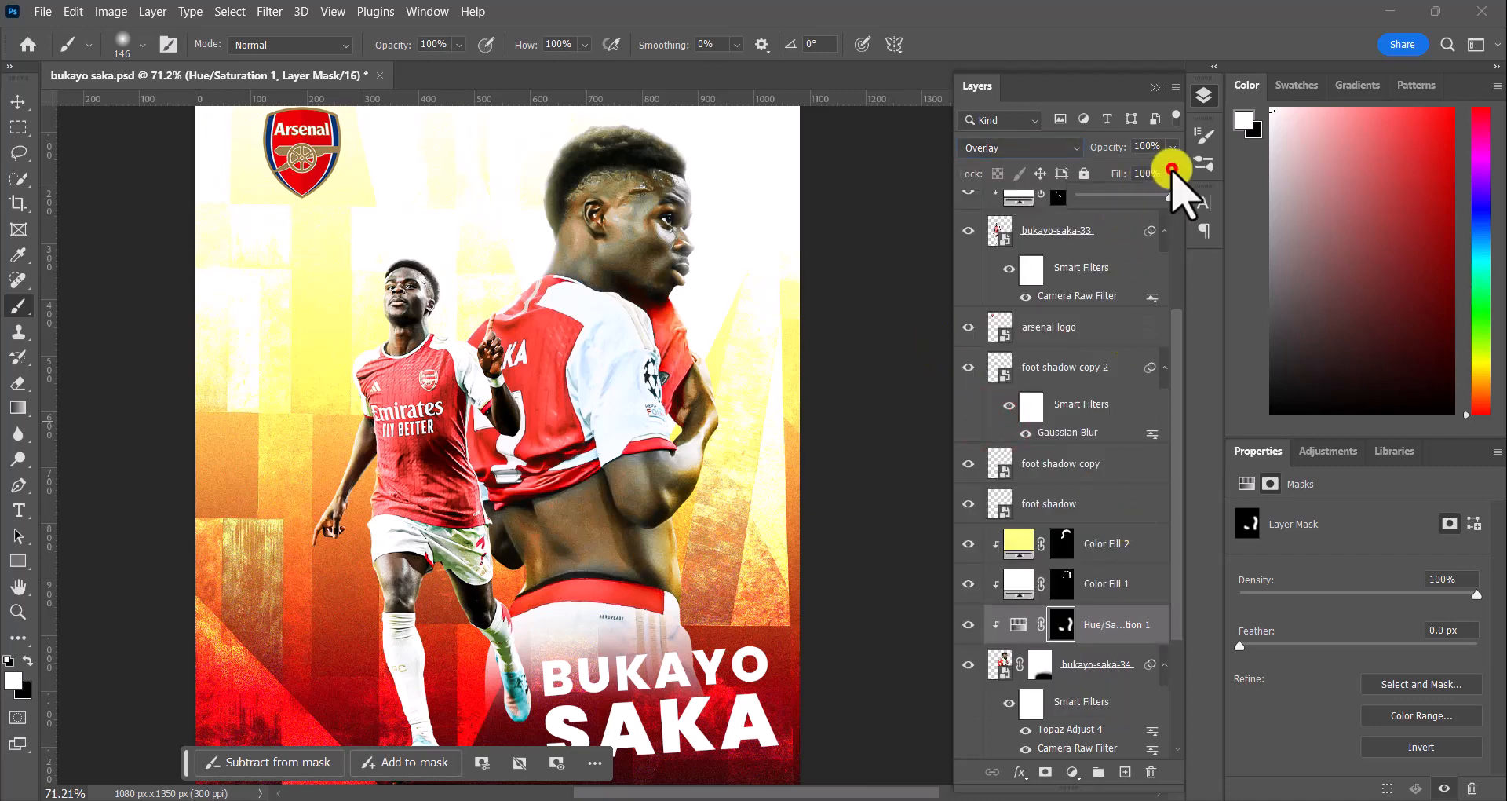
left_click_drag(1172, 196, 1155, 198)
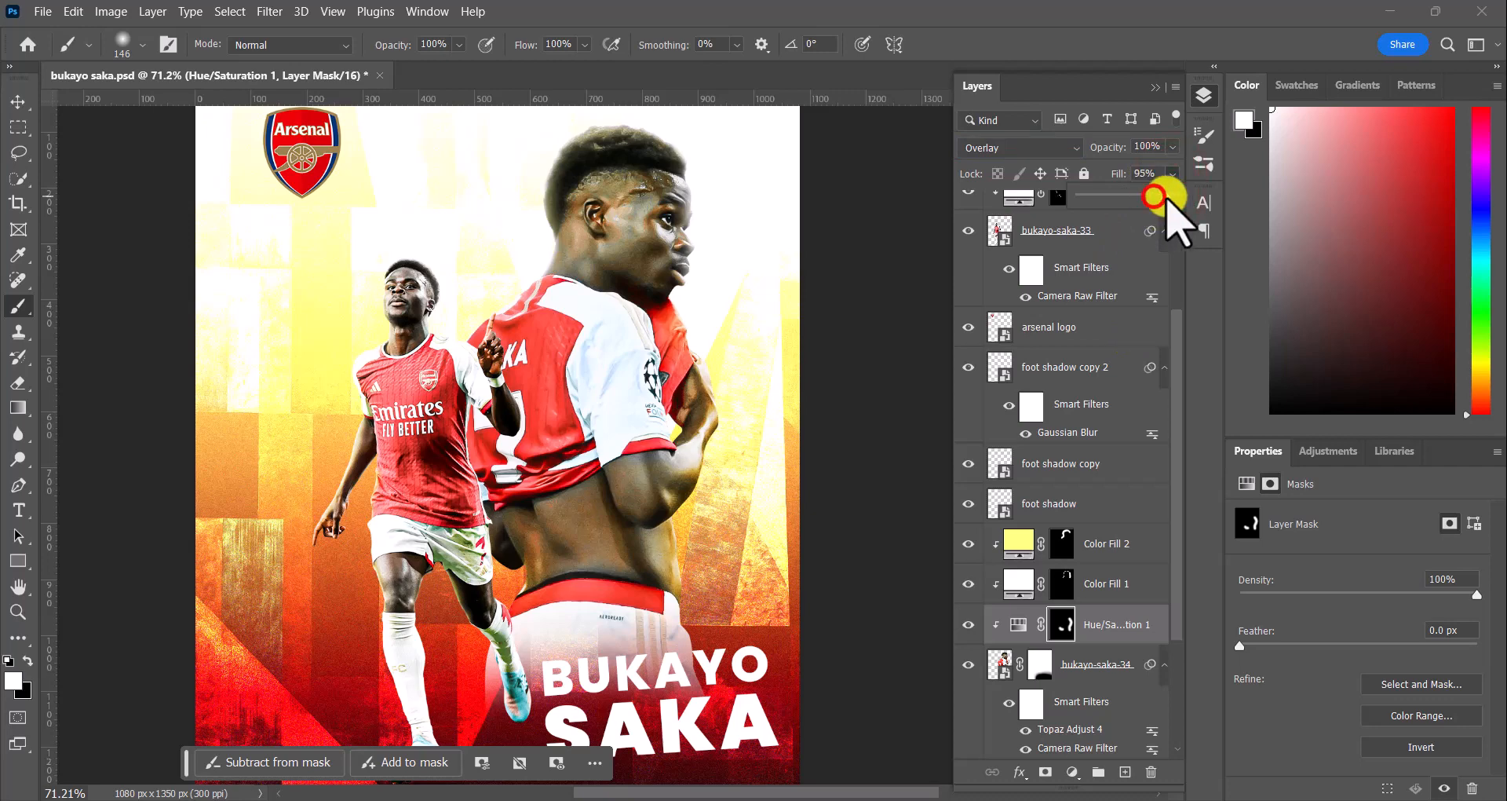
left_click(1173, 146)
left_click_drag(1171, 168, 1170, 169)
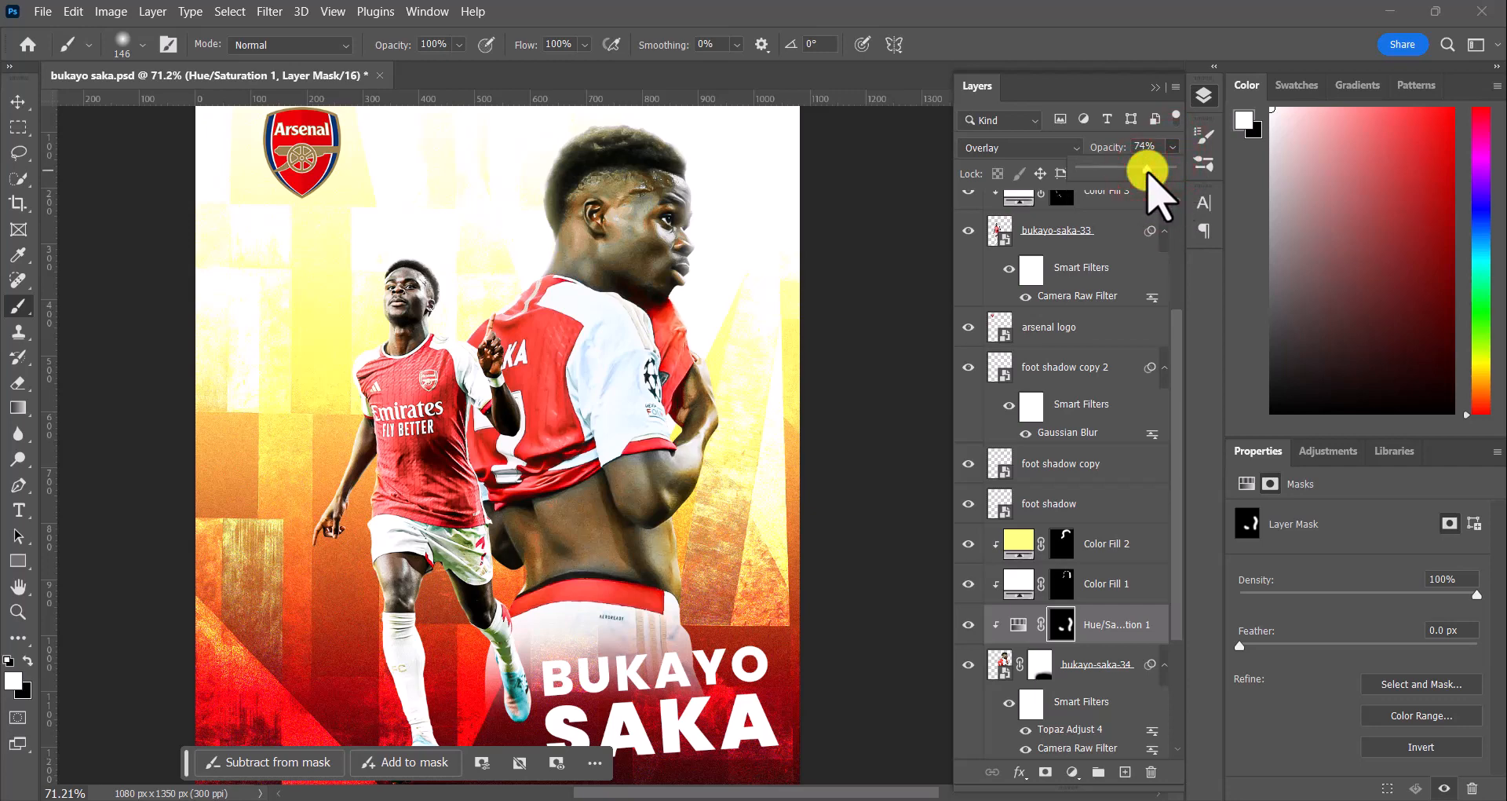
left_click(1212, 292)
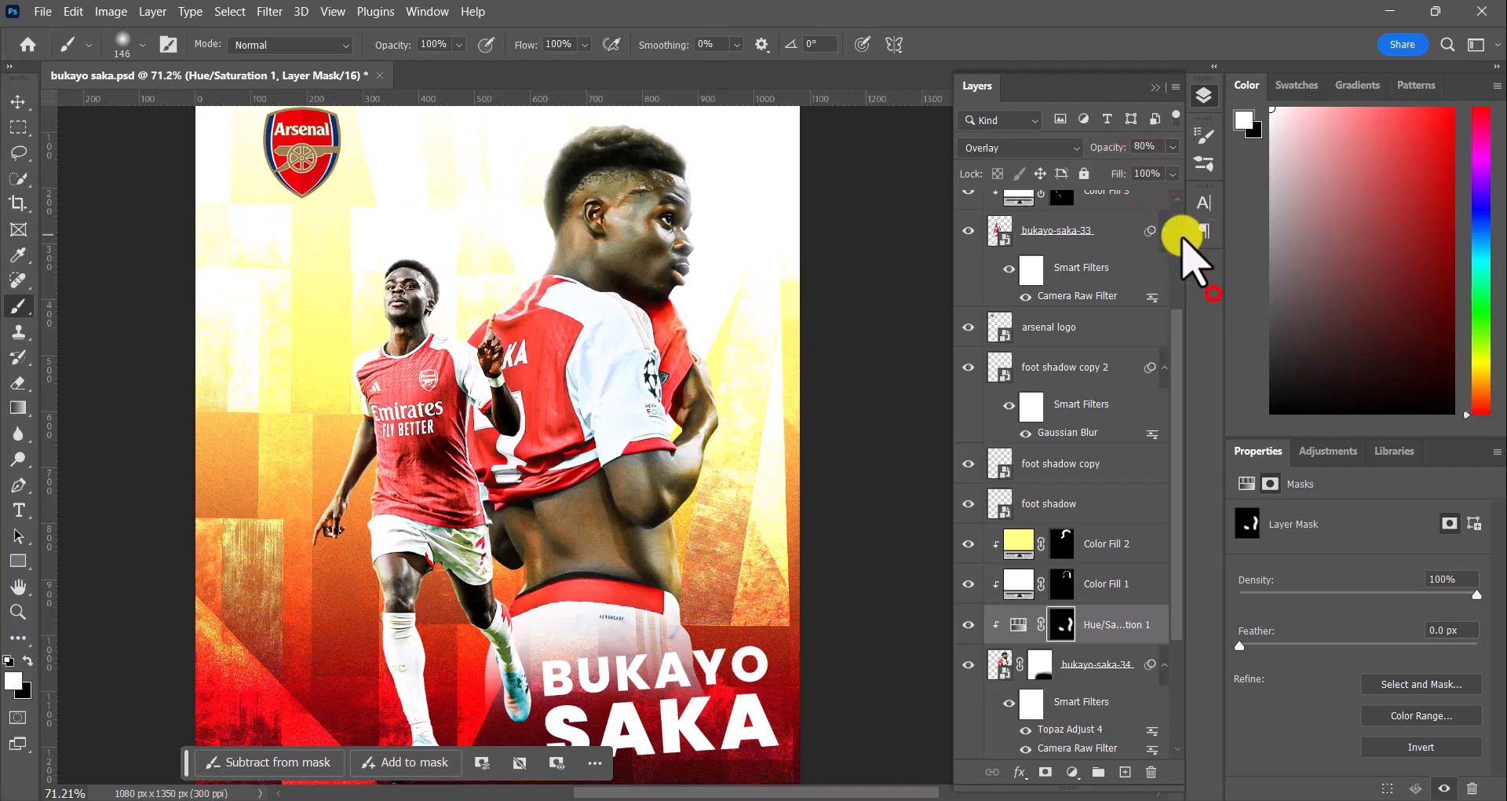
Step: Set the Hue/Saturation layer's fill to 65% and toggle its visibility to compare the lighting effect
left_click(1169, 174)
left_click_drag(1173, 194, 1163, 198)
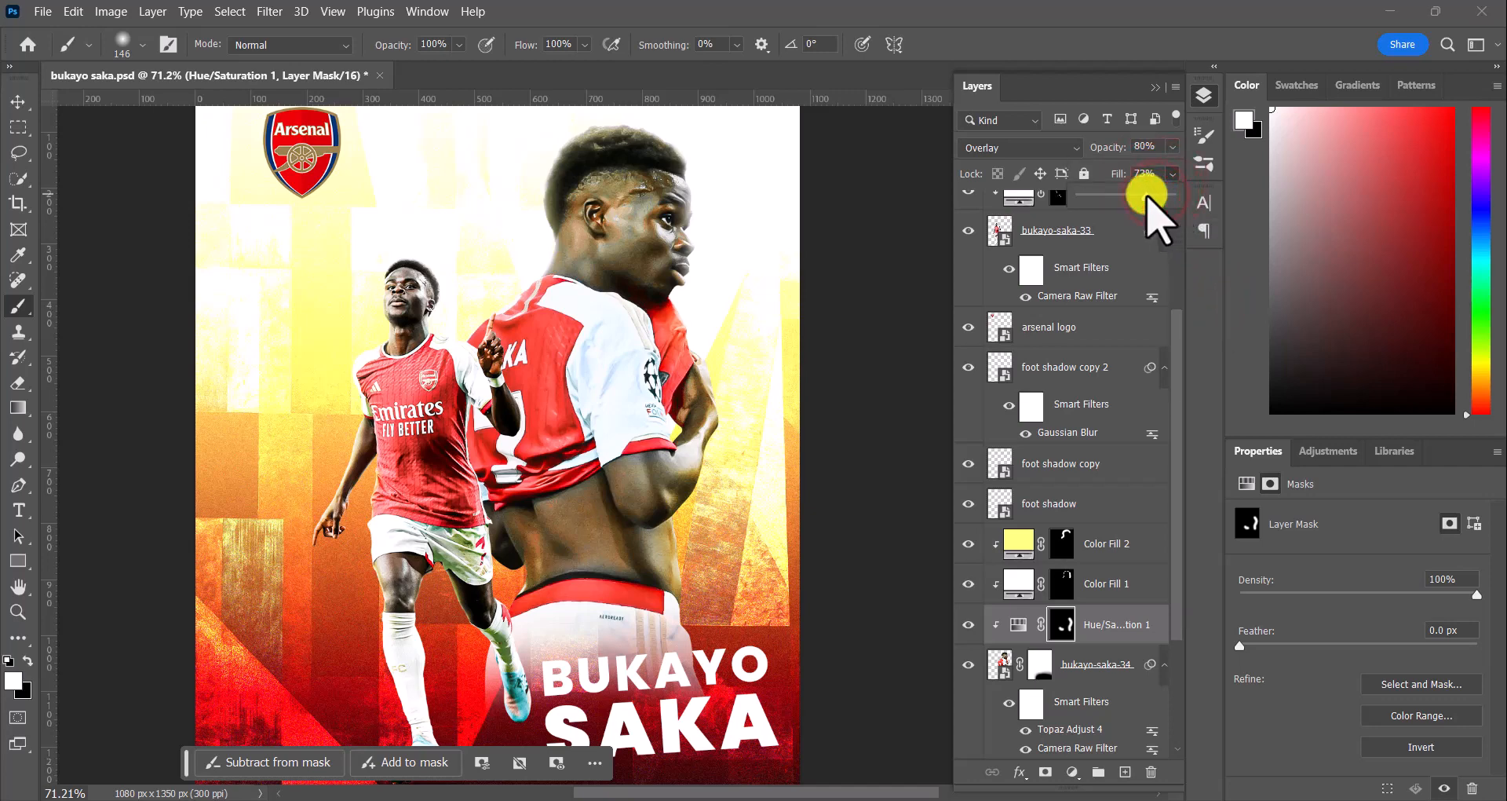
left_click_drag(1147, 193, 1141, 195)
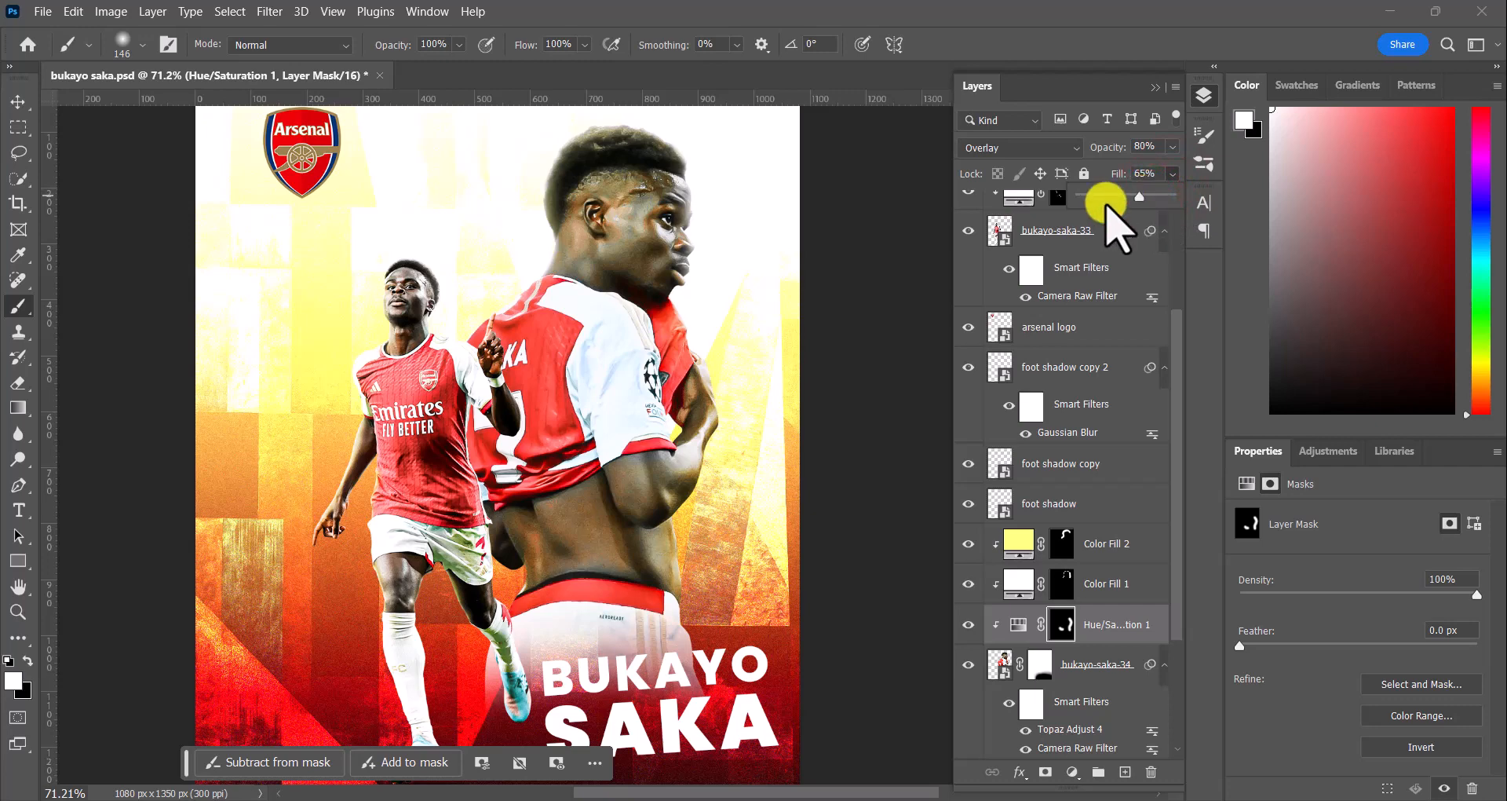
left_click(968, 626)
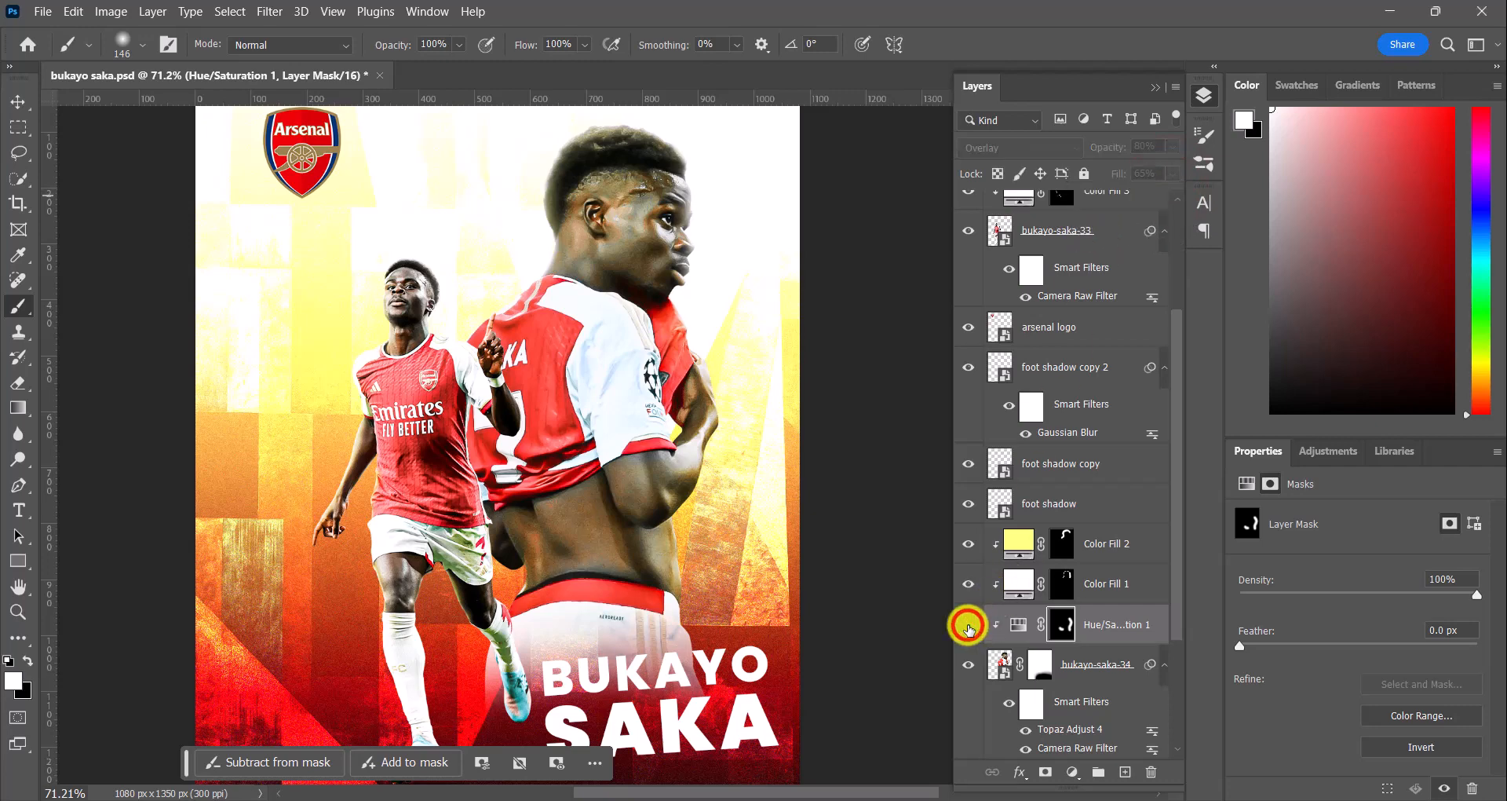
left_click(969, 627)
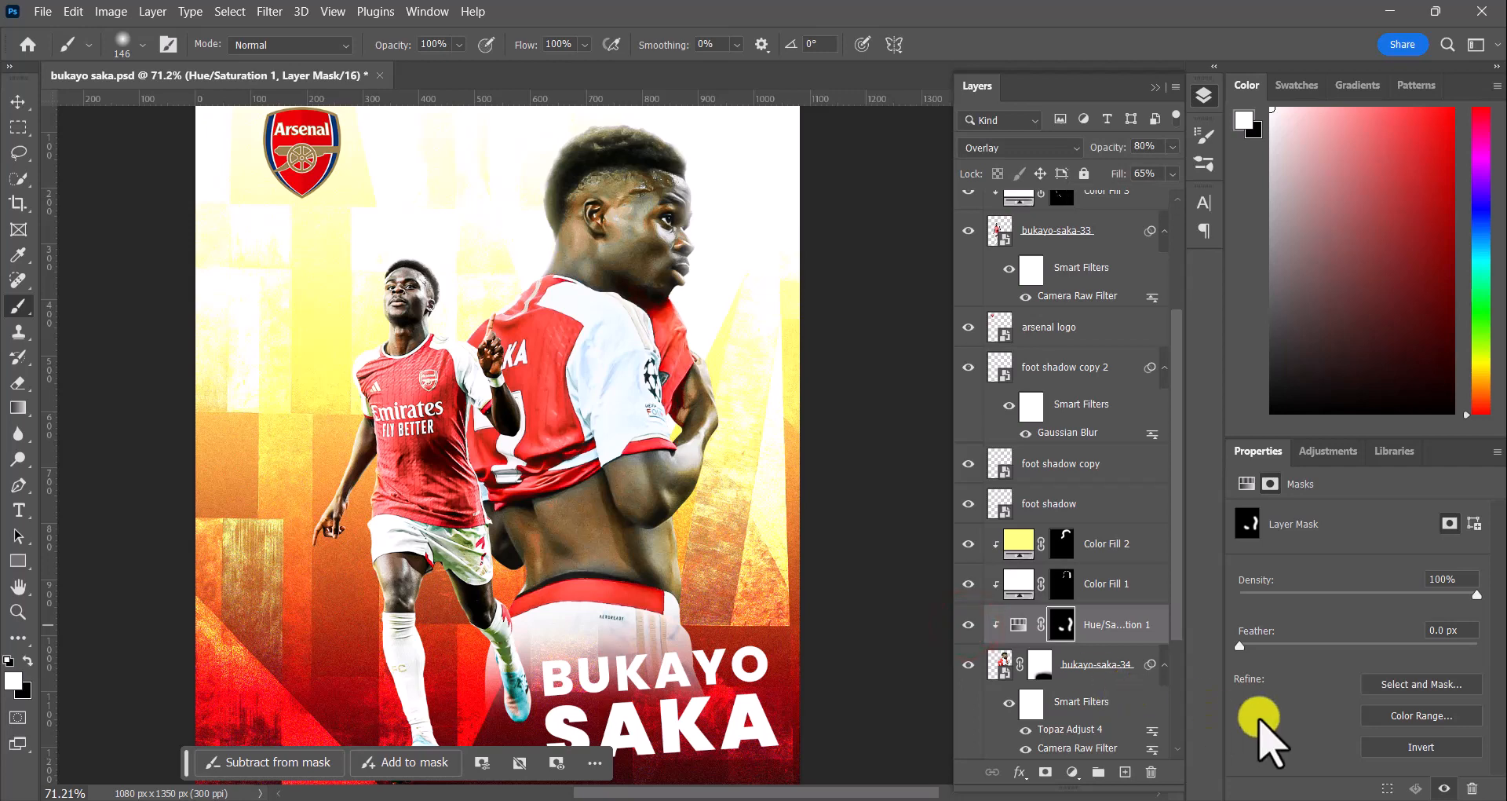
left_click(1271, 719)
scroll(739, 330, "down", 2)
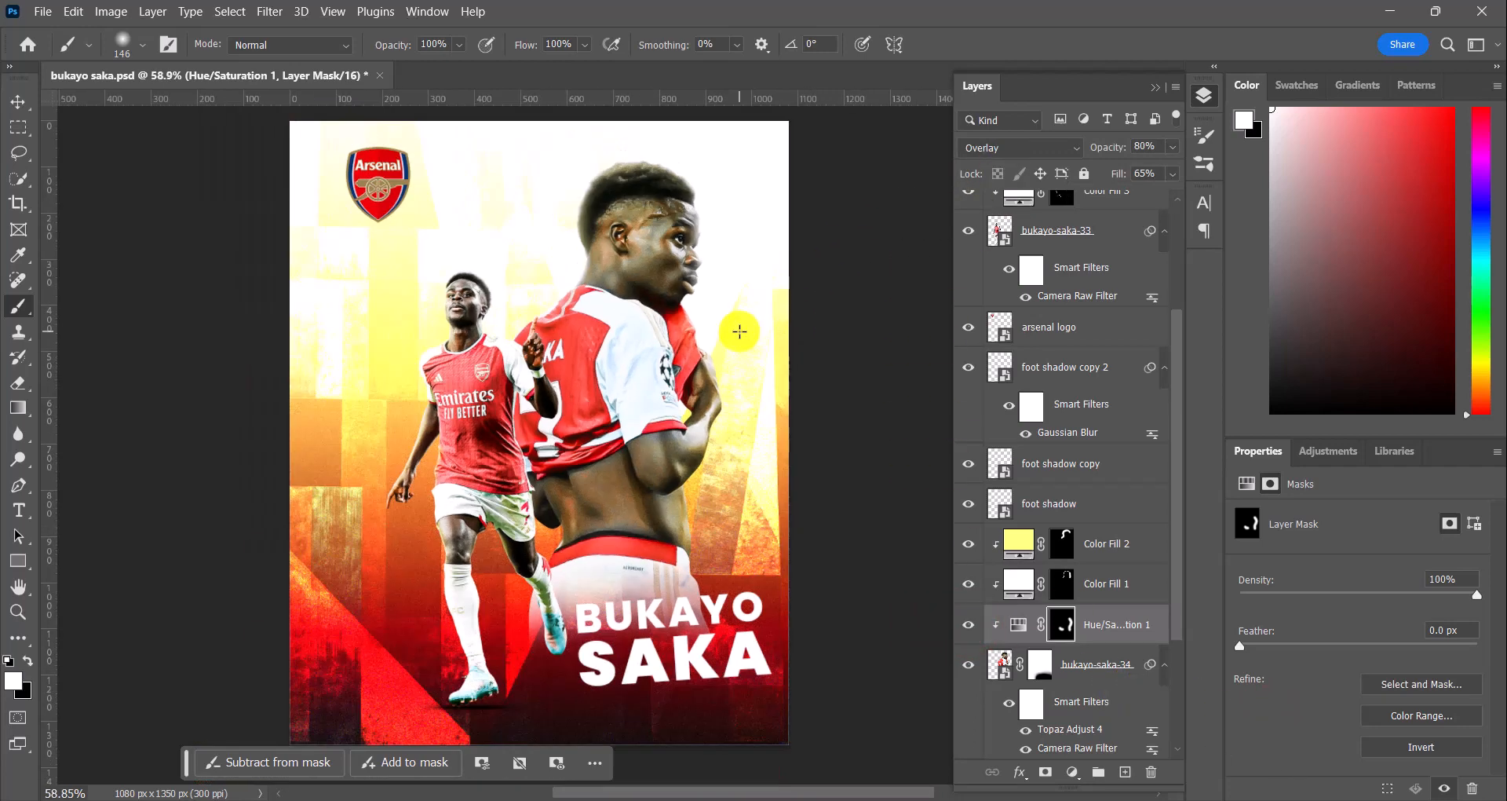
Step: Paint the Hue/Saturation mask white along the large player's nape and left shoulder, and over the lower back
scroll(739, 330, "up", 1)
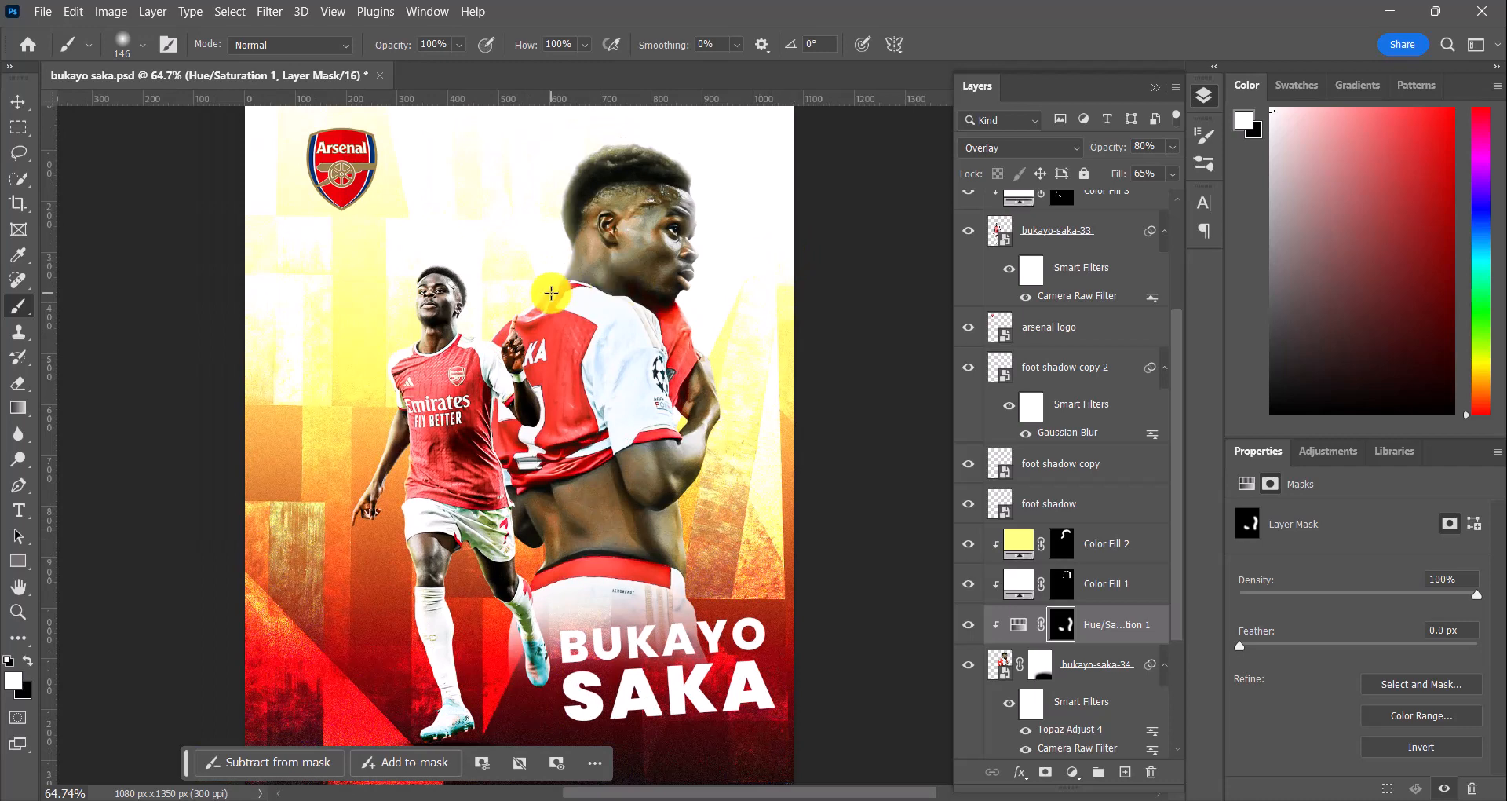
scroll(552, 293, "up", 3)
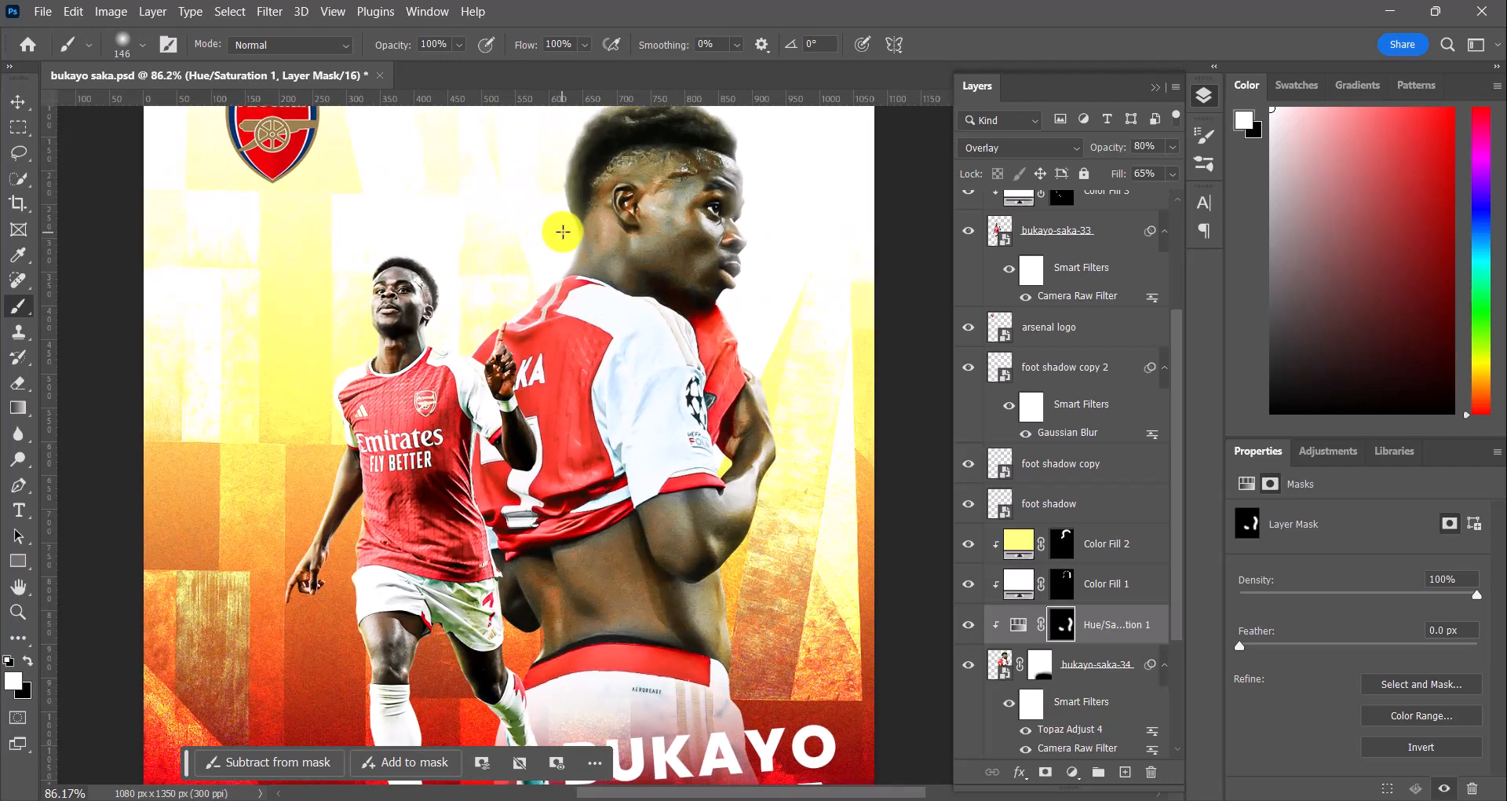
left_click_drag(563, 232, 483, 335)
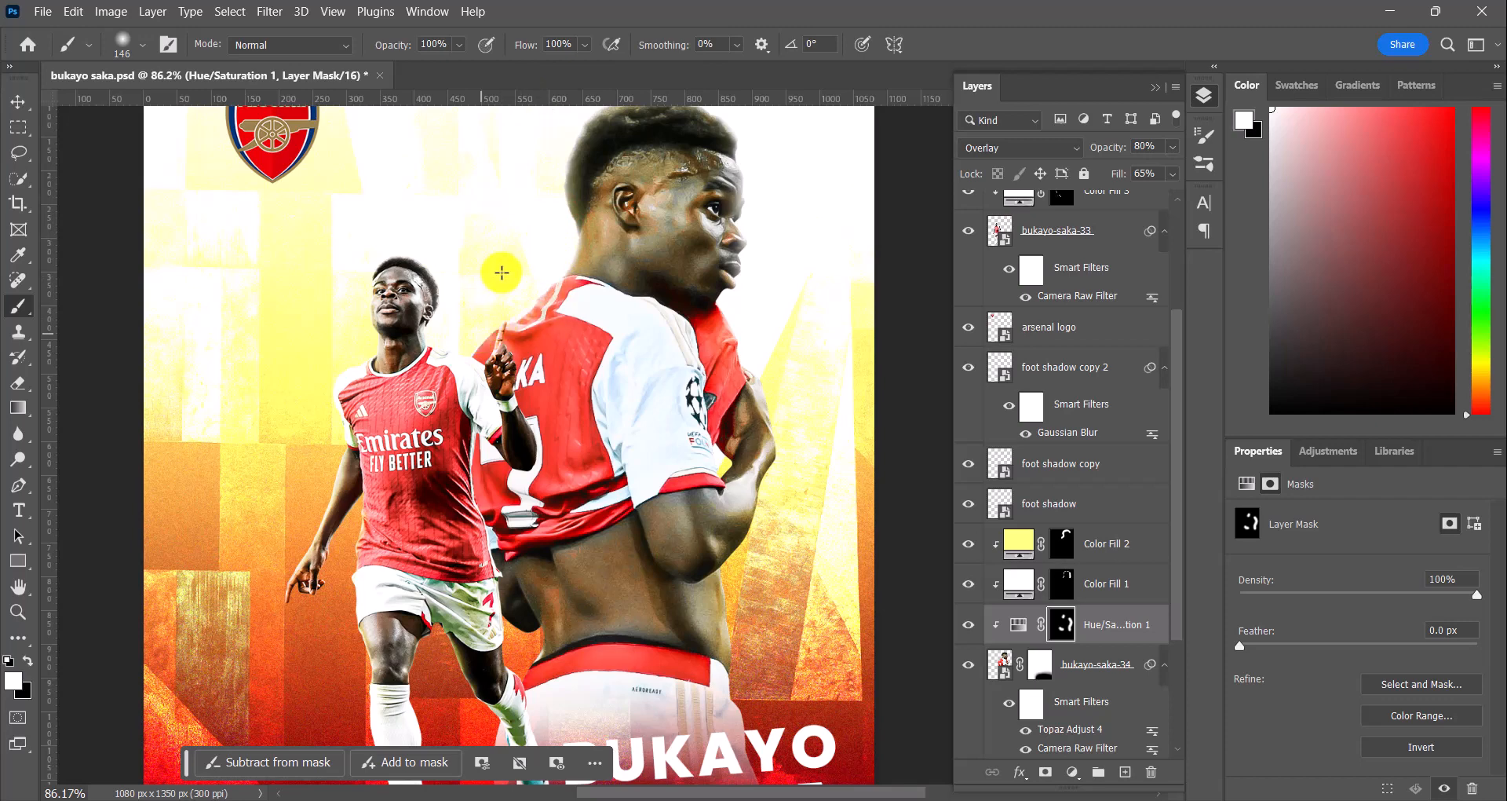
scroll(503, 271, "down", 5)
scroll(503, 271, "up", 5)
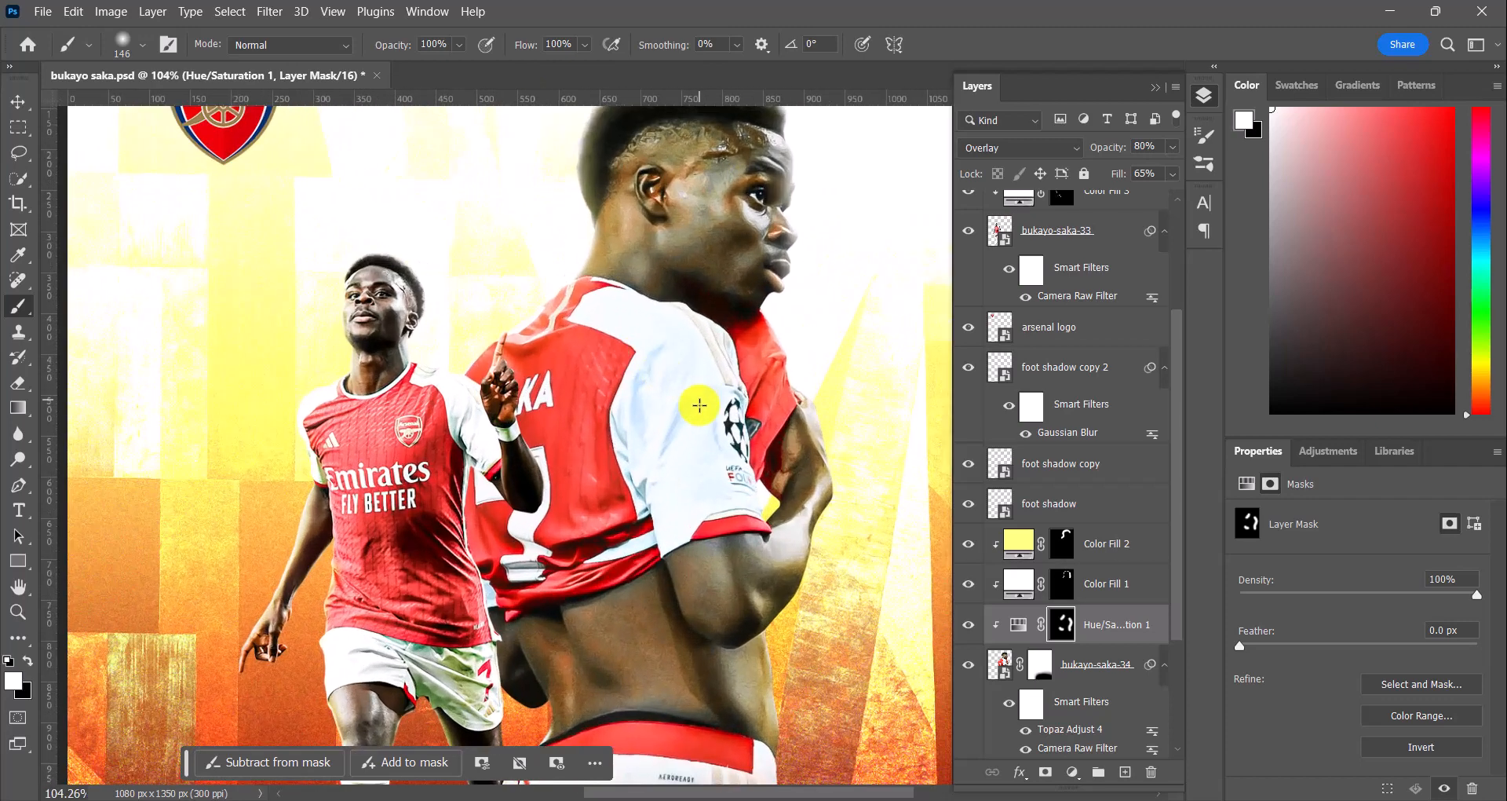
scroll(695, 408, "down", 2)
left_click_drag(701, 481, 724, 523)
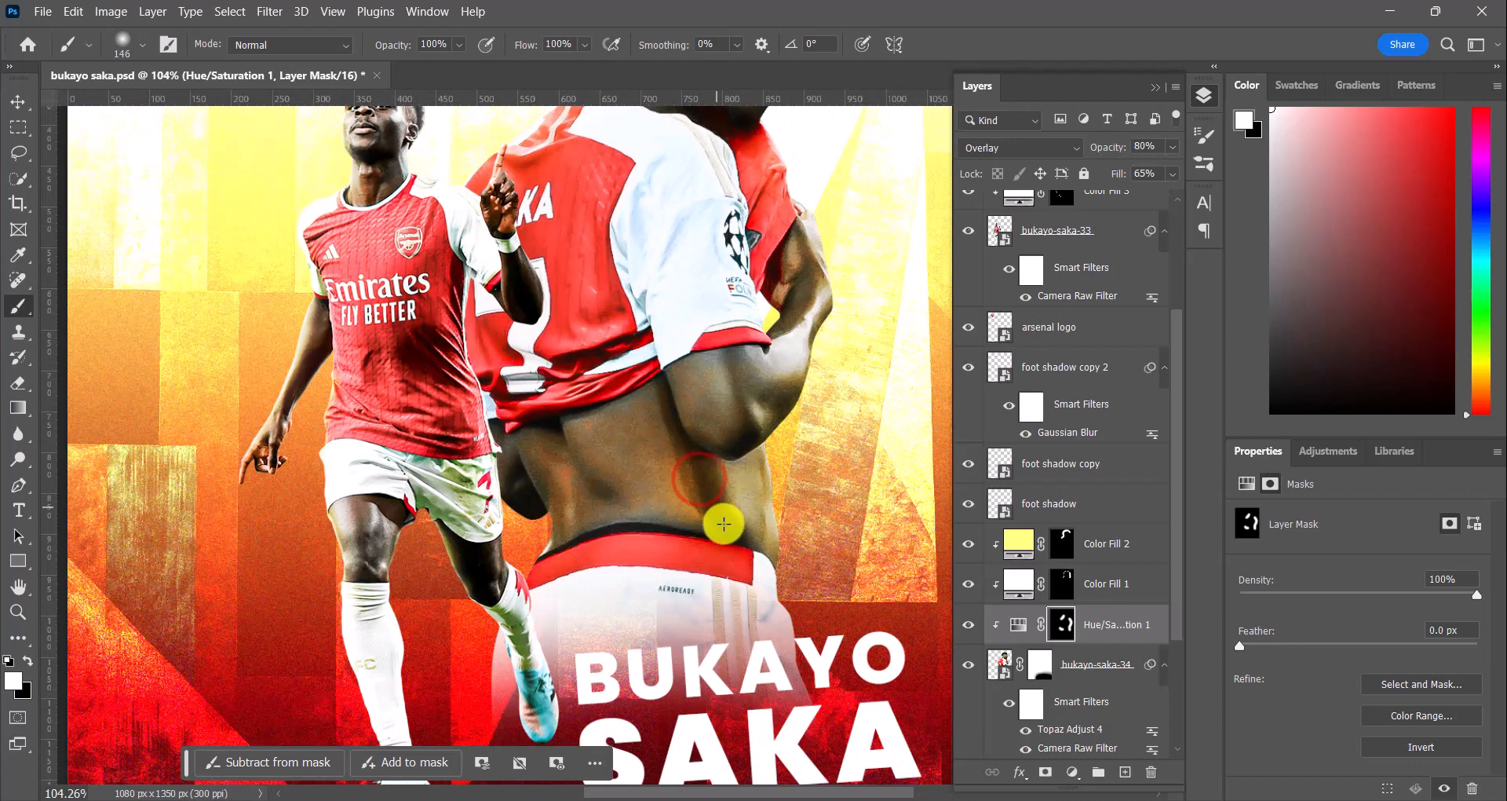
scroll(730, 338, "down", 6)
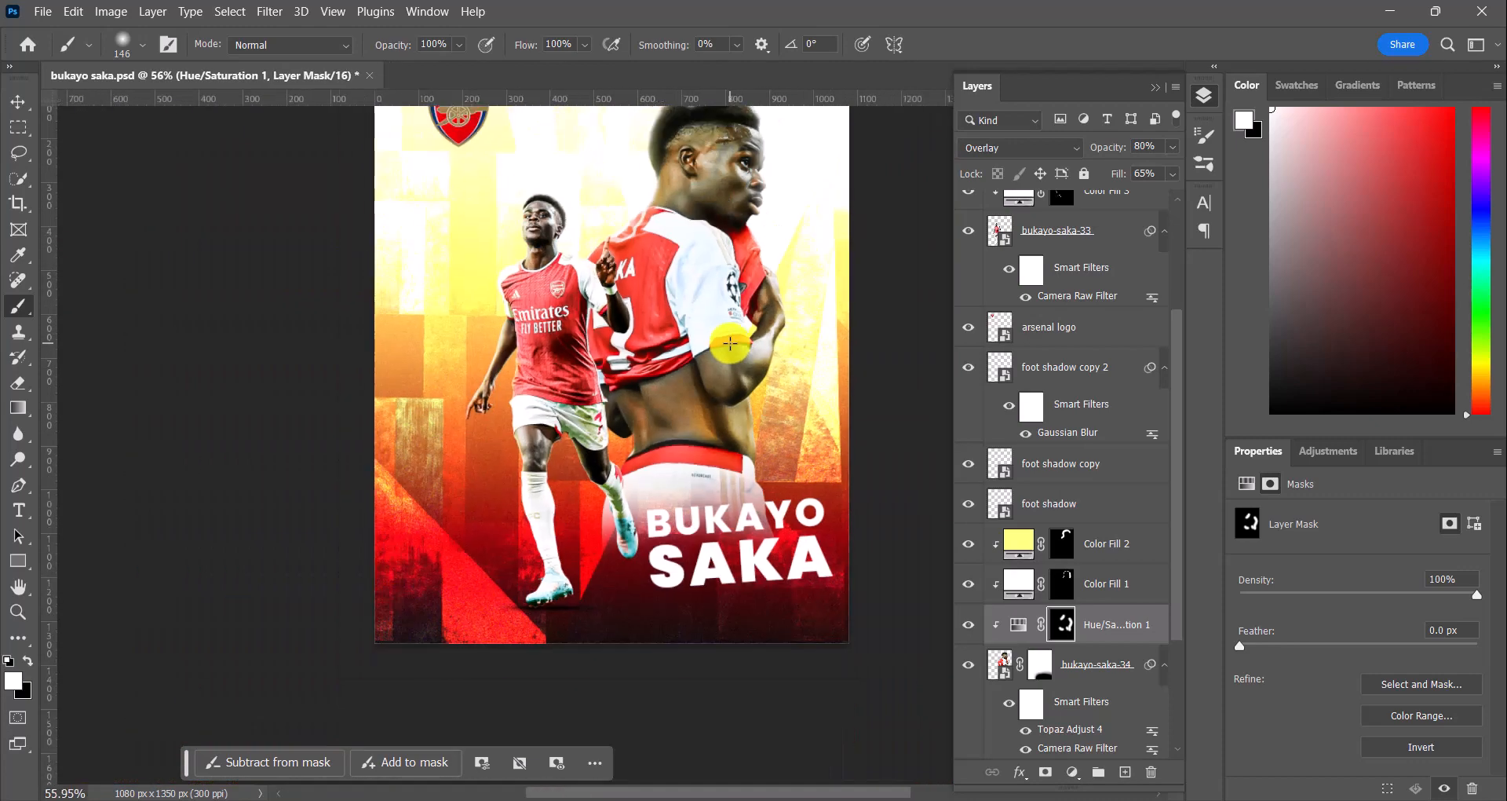
Step: Examine the rim lighting on the large player's head and shoulders up close and within the whole poster composition
left_click_drag(684, 314, 617, 411)
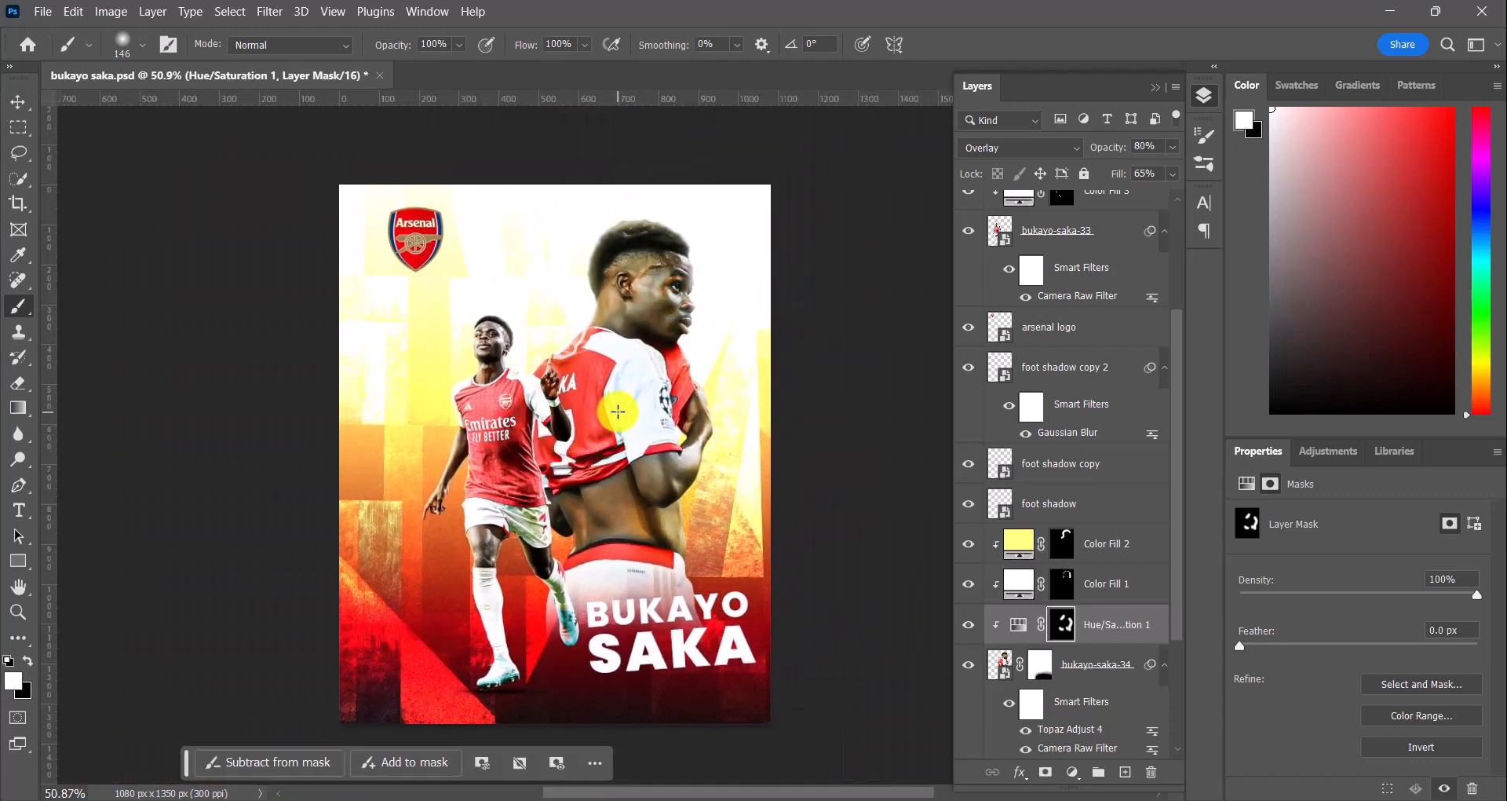
scroll(673, 484, "down", 1)
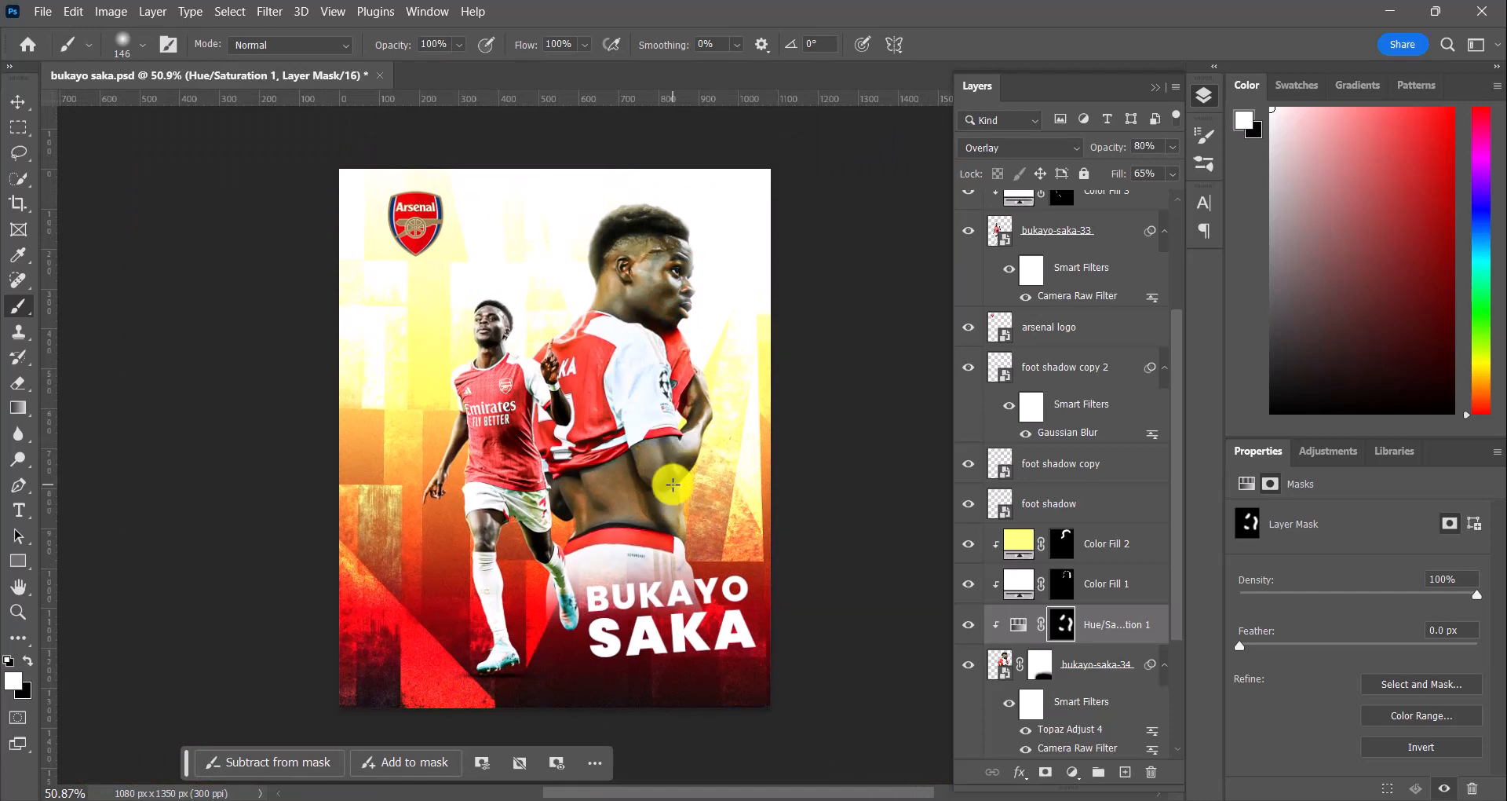
scroll(687, 467, "up", 3)
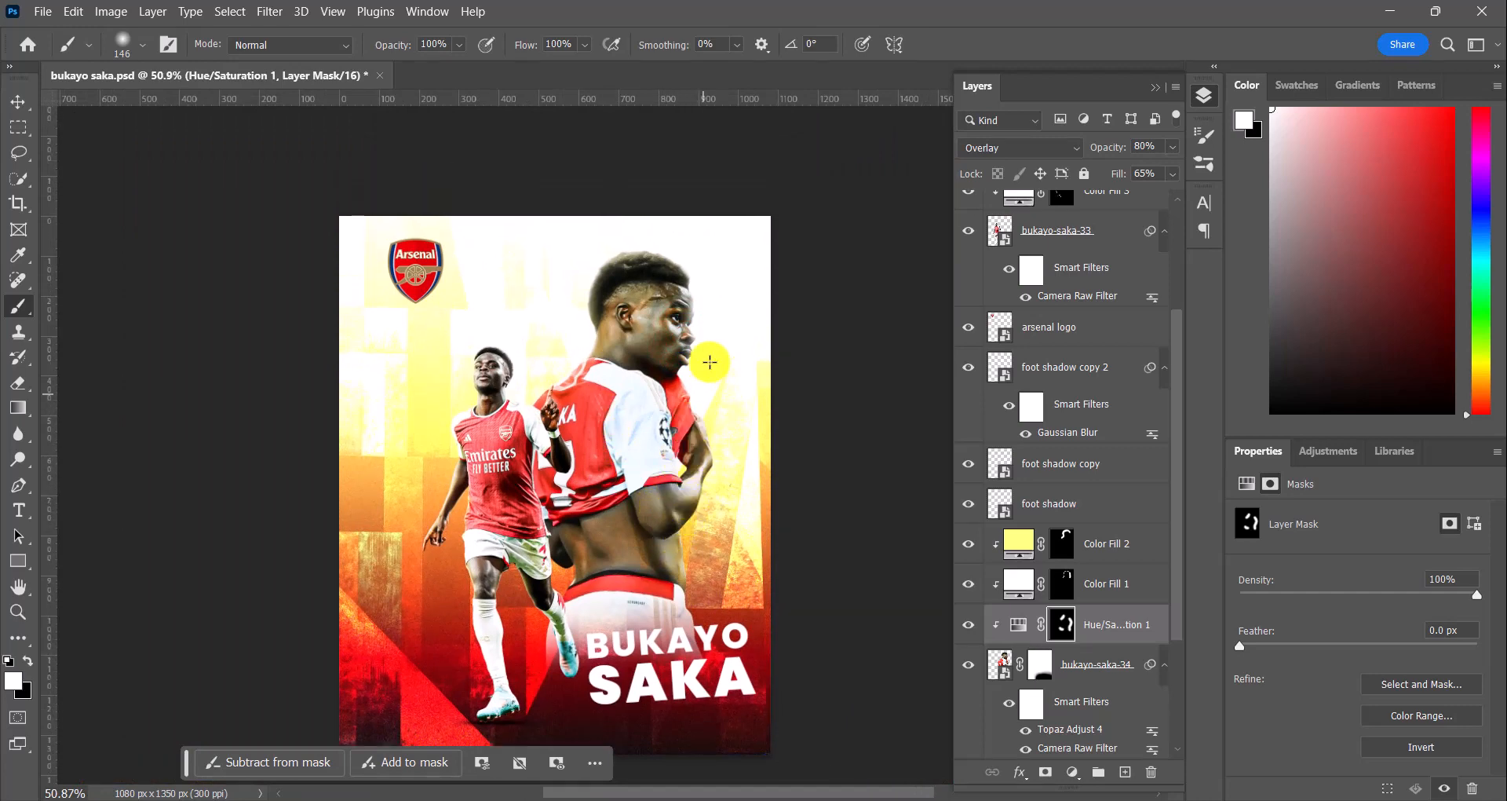
scroll(716, 350, "up", 6)
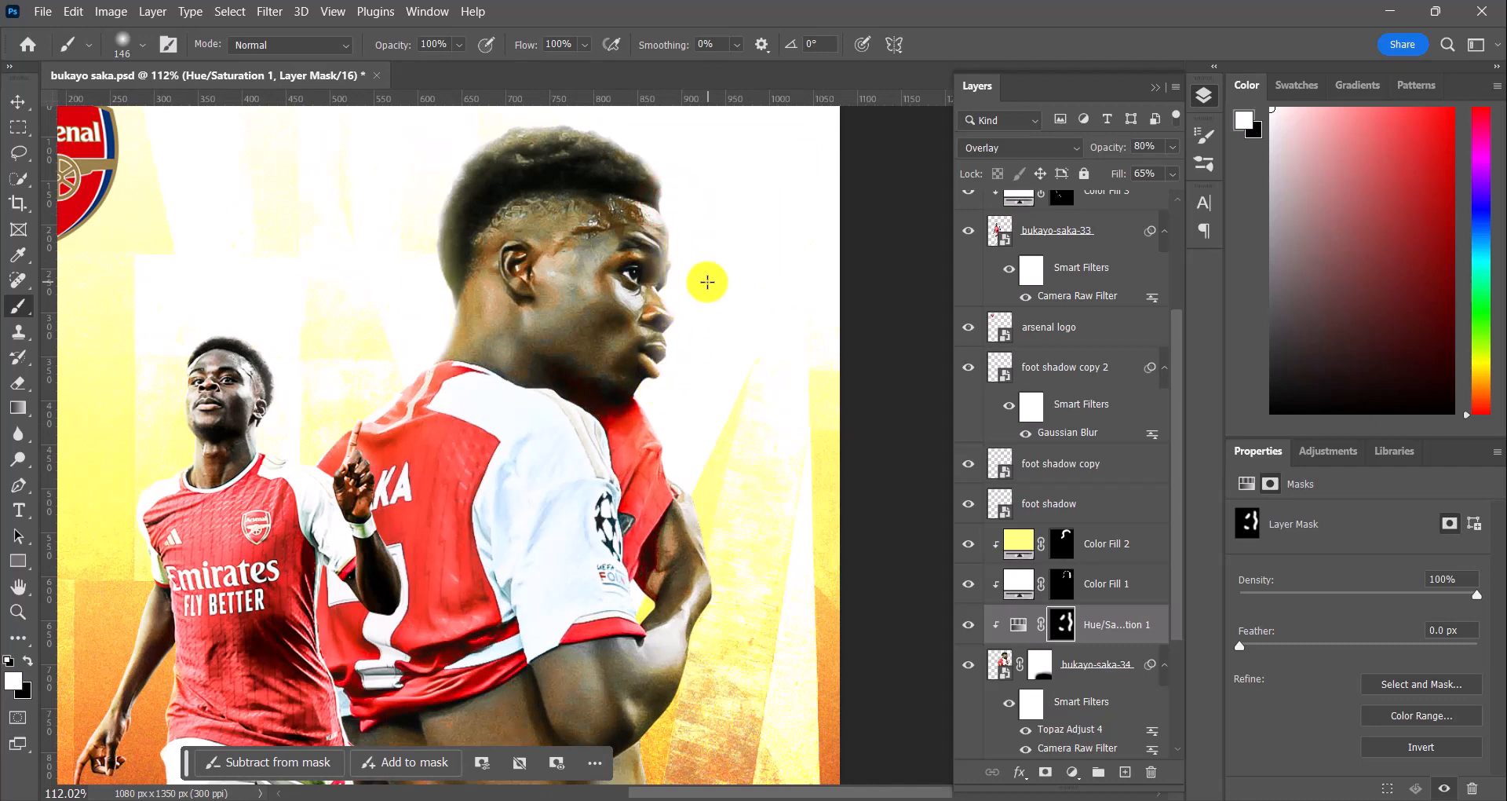
scroll(717, 313, "down", 4)
scroll(720, 315, "down", 1)
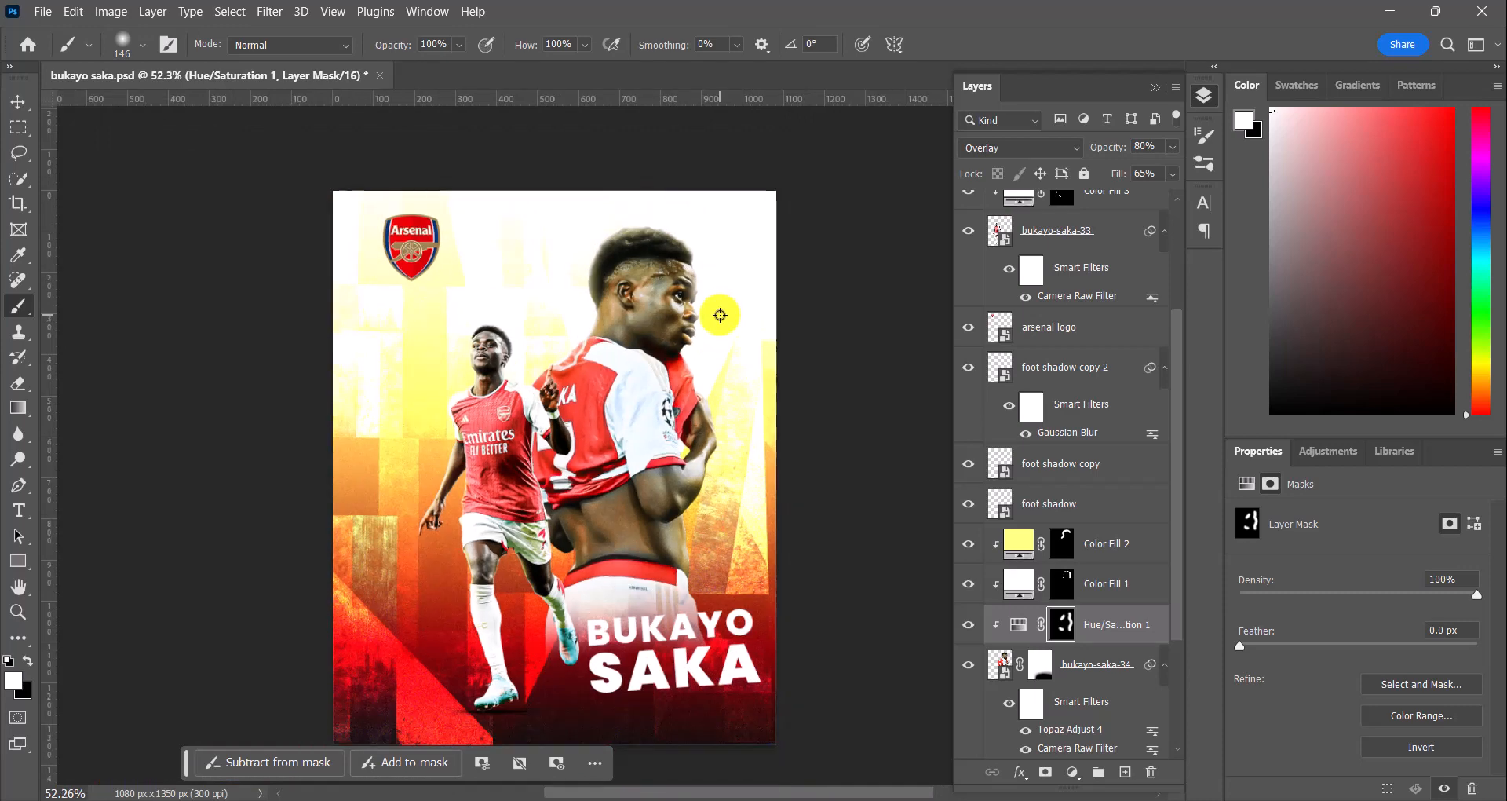
scroll(656, 337, "down", 1)
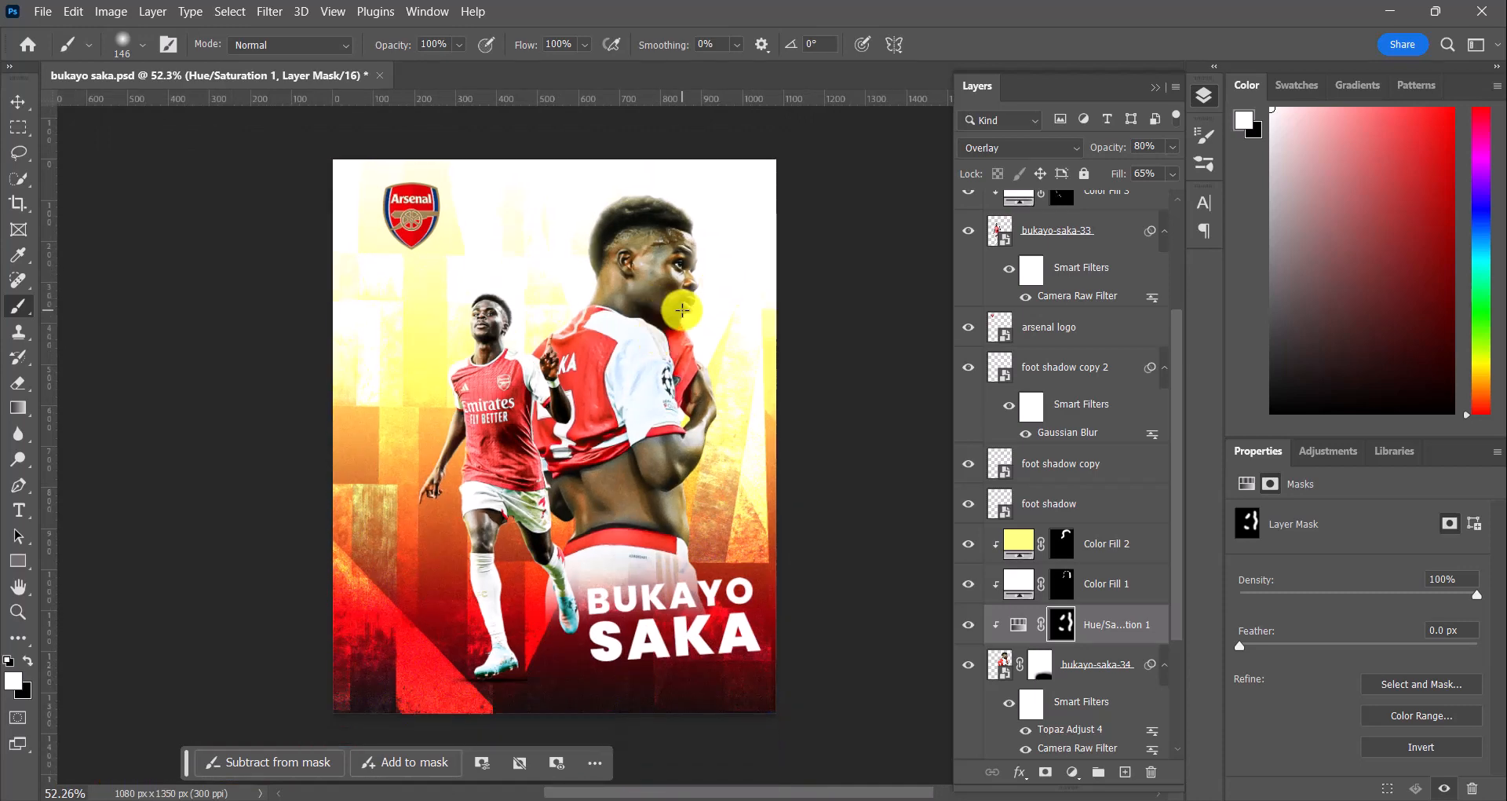
left_click_drag(618, 416, 545, 422)
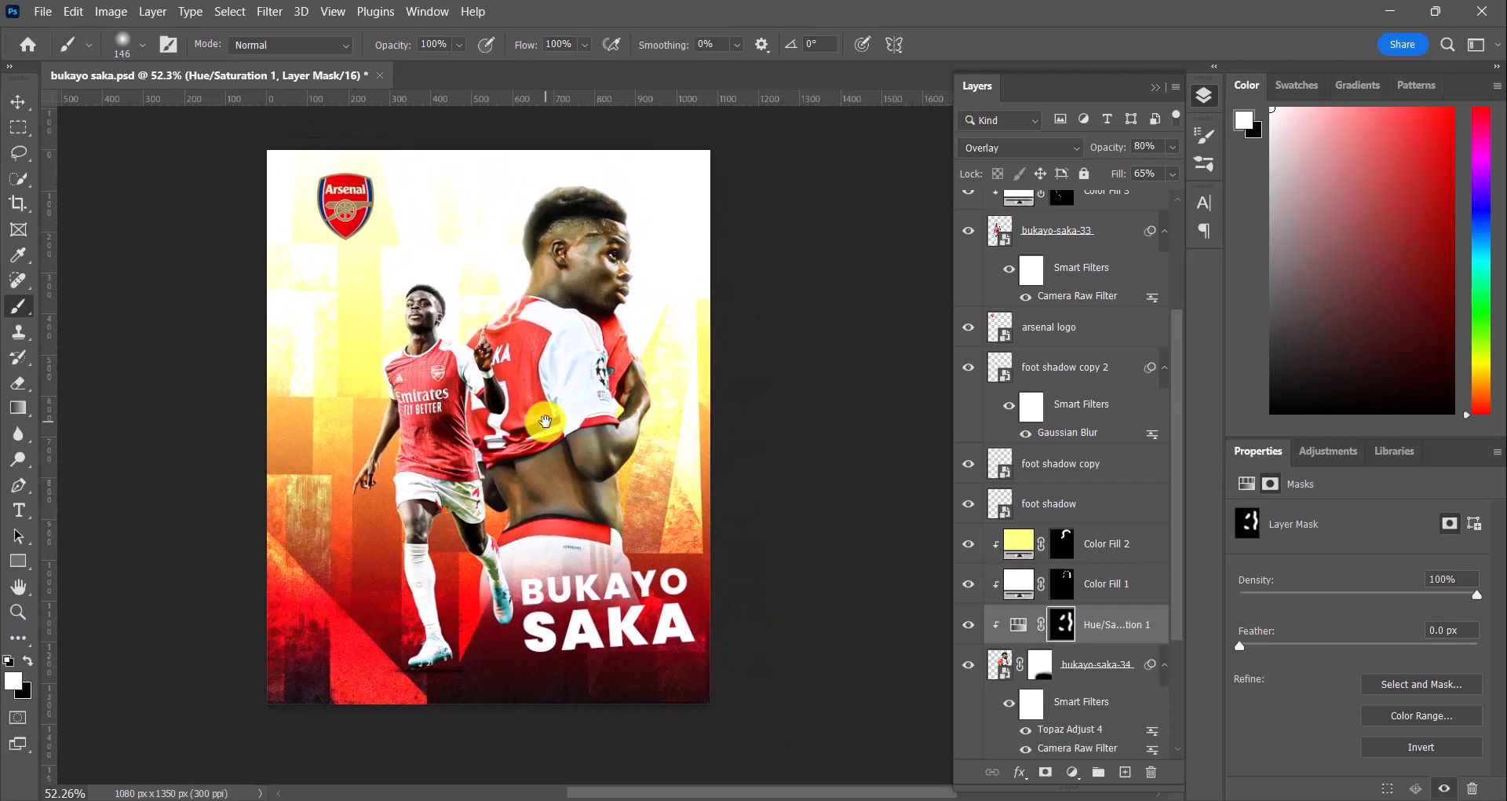